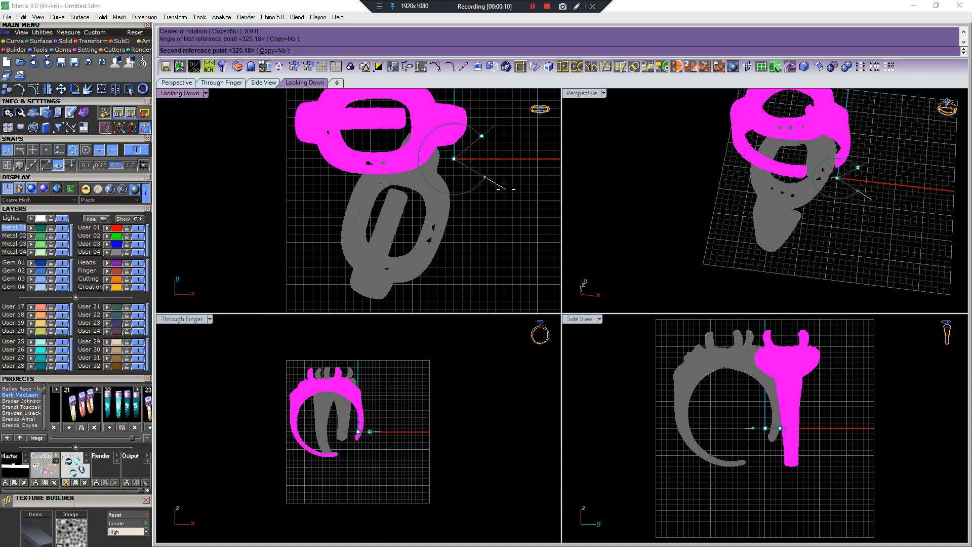
Finish rotating the scanned ring about the origin in the Looking Down view so its head squares up with the grid, then deselect it.
{"action": "left_click", "coordinate": [503, 188]}
{"action": "scroll", "coordinate": [344, 390], "scroll_direction": "up", "scroll_amount": 8}
{"action": "right_click_drag", "start_coordinate": [367, 392], "coordinate": [433, 400]}
{"action": "key", "text": "Escape"}
{"action": "scroll", "coordinate": [434, 400], "scroll_direction": "down", "scroll_amount": 2}
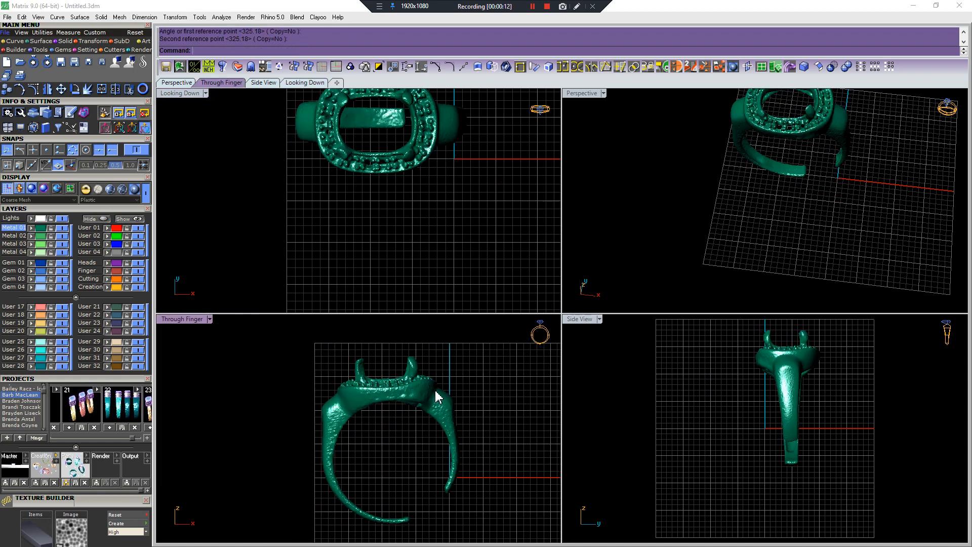
Move the scanned ring over the origin in the Through Finger view and rotate it slightly about 0,0,0 to level its head.
{"action": "scroll", "coordinate": [434, 395], "scroll_direction": "up", "scroll_amount": 6}
{"action": "left_click_drag", "start_coordinate": [401, 382], "coordinate": [509, 417]}
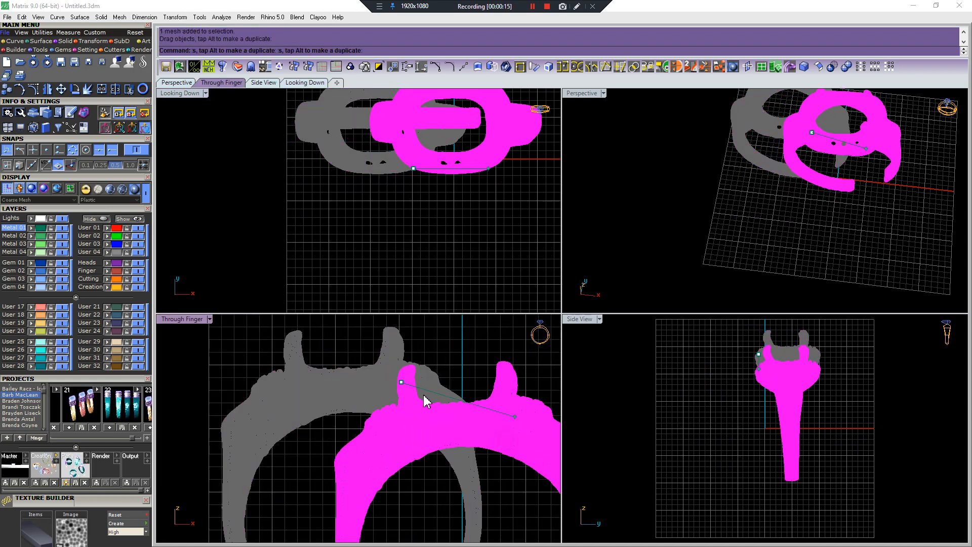
{"action": "scroll", "coordinate": [431, 398], "scroll_direction": "down", "scroll_amount": 12}
{"action": "scroll", "coordinate": [360, 373], "scroll_direction": "up", "scroll_amount": 6}
{"action": "right_click", "coordinate": [361, 372]}
{"action": "left_click", "coordinate": [471, 363]}
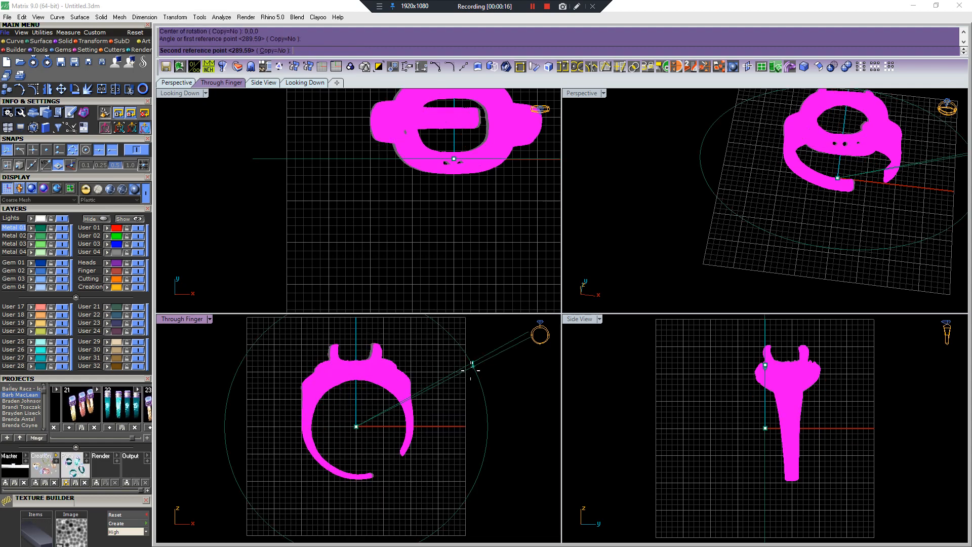
{"action": "left_click", "coordinate": [471, 372]}
Rotate the scanned ring slightly about 0,0,0 in the Side View so the shank stands vertical.
{"action": "left_click", "coordinate": [485, 190]}
{"action": "right_click_drag", "start_coordinate": [485, 190], "coordinate": [483, 263]}
{"action": "scroll", "coordinate": [493, 230], "scroll_direction": "up", "scroll_amount": 6}
{"action": "left_click", "coordinate": [483, 261]}
{"action": "scroll", "coordinate": [483, 260], "scroll_direction": "down", "scroll_amount": 8}
{"action": "scroll", "coordinate": [795, 403], "scroll_direction": "up", "scroll_amount": 4}
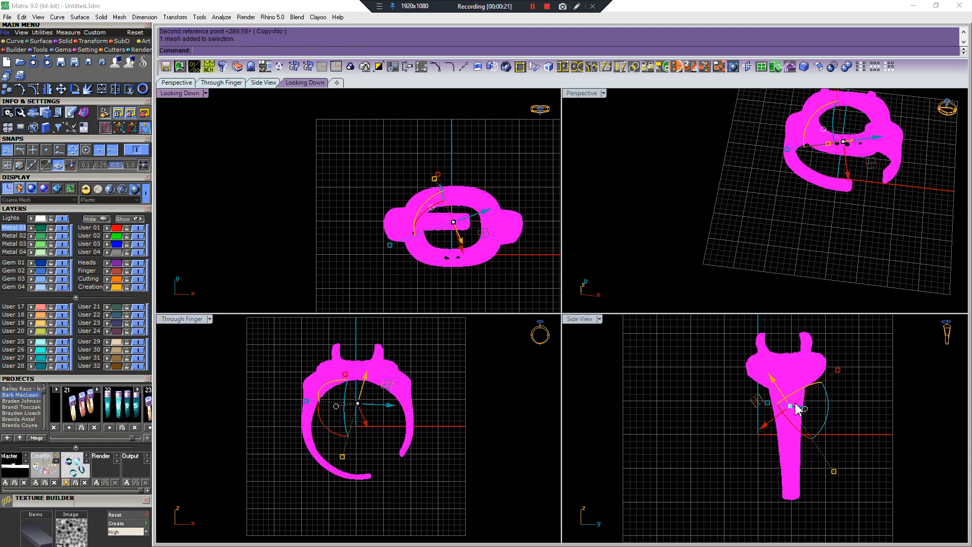
{"action": "right_click", "coordinate": [796, 400]}
{"action": "left_click", "coordinate": [785, 345]}
{"action": "right_click_drag", "start_coordinate": [822, 516], "coordinate": [834, 483]}
{"action": "left_click", "coordinate": [882, 511]}
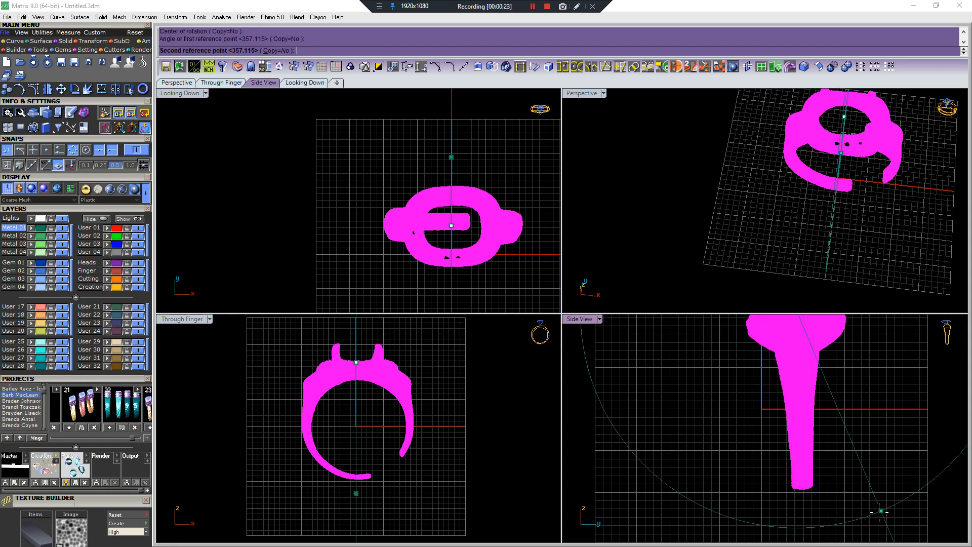
{"action": "left_click", "coordinate": [926, 455]}
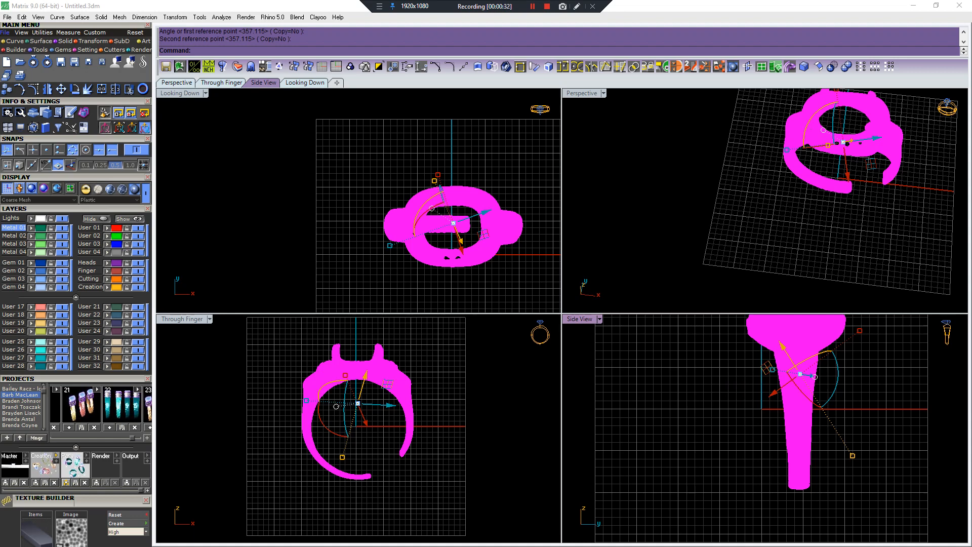
Switch to the web browser and look through the D3D-S scanner home page, including its comparison of models.
{"action": "mouse_move", "coordinate": [971, 103]}
{"action": "left_mouse_down"}
{"action": "mouse_move", "coordinate": [469, 96]}
{"action": "mouse_move", "coordinate": [971, 104]}
{"action": "left_mouse_up"}
{"action": "left_click_drag", "start_coordinate": [971, 102], "coordinate": [433, 0]}
{"action": "scroll", "coordinate": [482, 341], "scroll_direction": "down", "scroll_amount": 5}
{"action": "scroll", "coordinate": [485, 348], "scroll_direction": "down", "scroll_amount": 20}
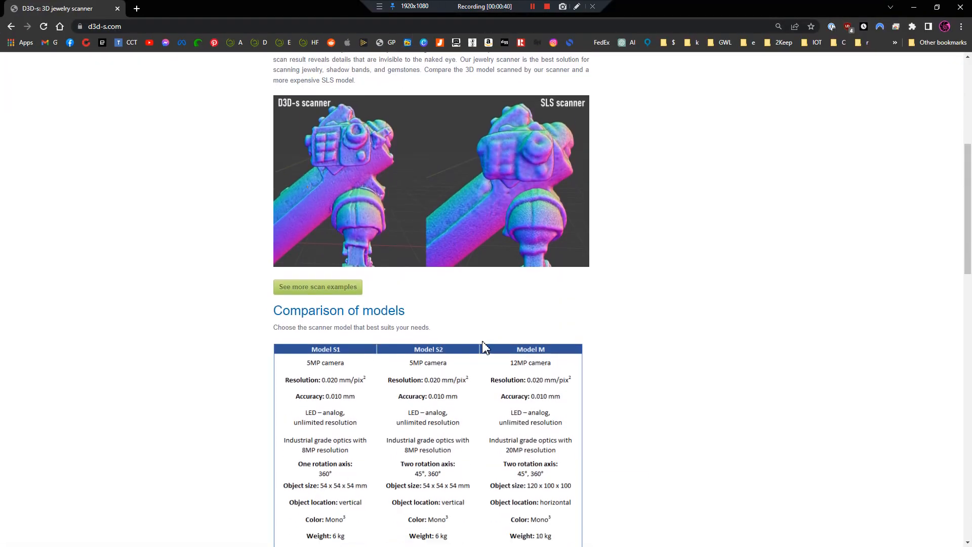
{"action": "scroll", "coordinate": [482, 343], "scroll_direction": "up", "scroll_amount": 20}
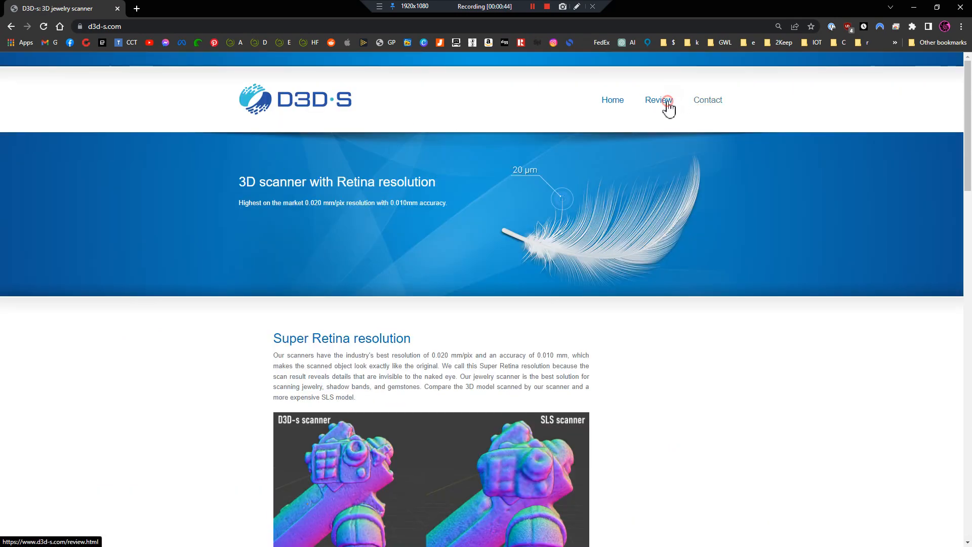
Open the D3D-S site's Review page, look through the user videos, and close the browser to return to Matrix.
{"action": "left_click", "coordinate": [666, 103]}
{"action": "scroll", "coordinate": [626, 313], "scroll_direction": "down", "scroll_amount": 7}
{"action": "scroll", "coordinate": [628, 312], "scroll_direction": "down", "scroll_amount": 6}
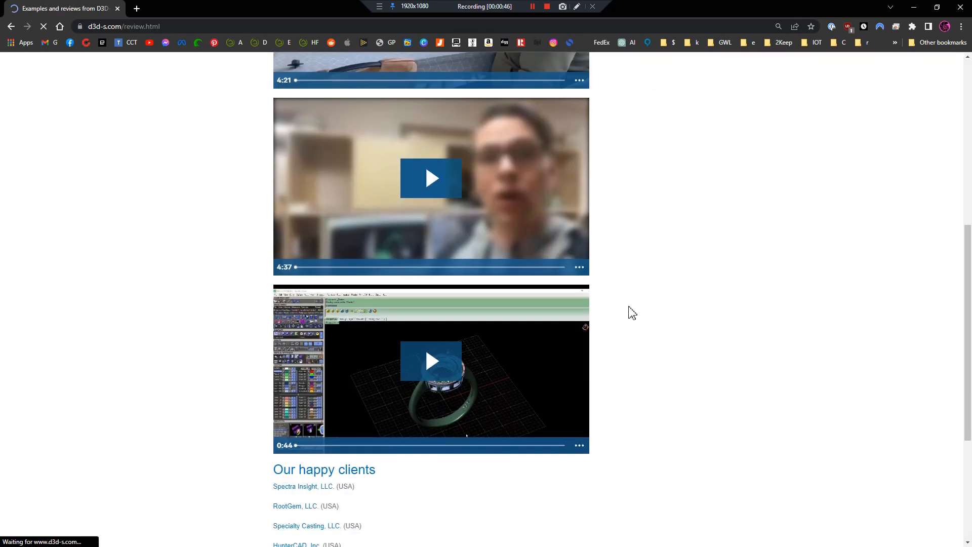
{"action": "scroll", "coordinate": [629, 311], "scroll_direction": "up", "scroll_amount": 5}
{"action": "scroll", "coordinate": [631, 313], "scroll_direction": "up", "scroll_amount": 7}
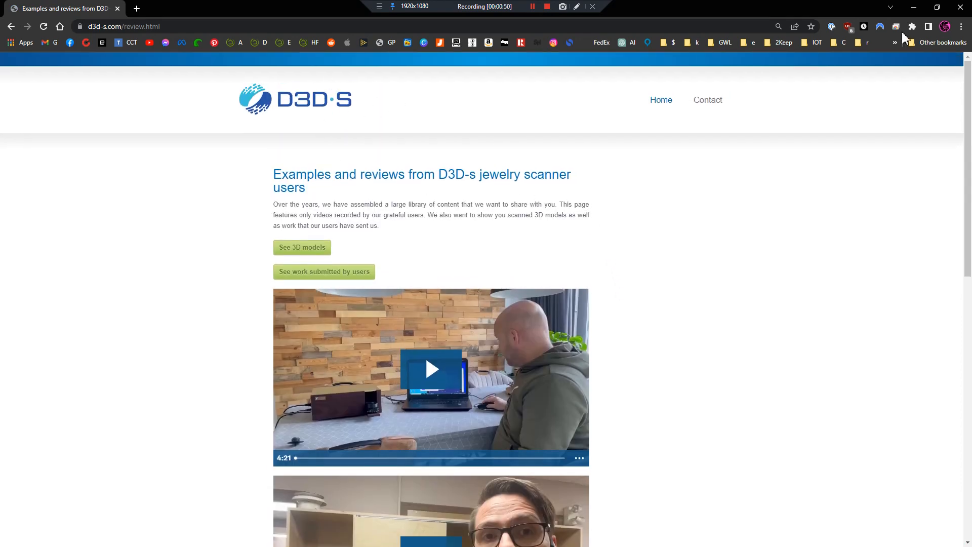
{"action": "left_click", "coordinate": [960, 7]}
Deselect the ring and examine the scan's surface detail, head and shank alignment in the four views.
{"action": "left_click", "coordinate": [802, 189]}
{"action": "right_click_drag", "start_coordinate": [802, 189], "coordinate": [758, 265]}
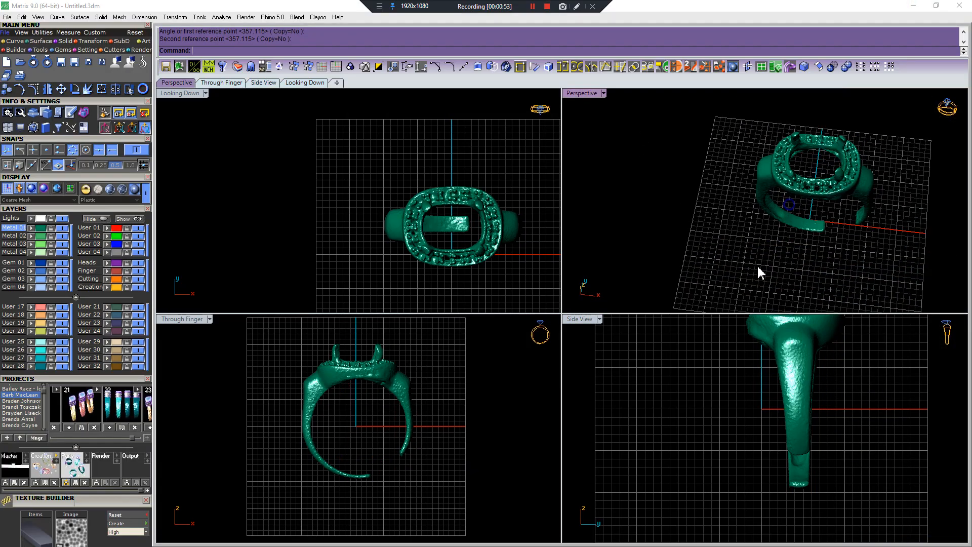
{"action": "scroll", "coordinate": [820, 211], "scroll_direction": "up", "scroll_amount": 5}
{"action": "mouse_move", "coordinate": [824, 206]}
{"action": "right_mouse_down"}
{"action": "mouse_move", "coordinate": [865, 182]}
{"action": "mouse_move", "coordinate": [831, 217]}
{"action": "right_mouse_up"}
{"action": "scroll", "coordinate": [360, 387], "scroll_direction": "up", "scroll_amount": 5}
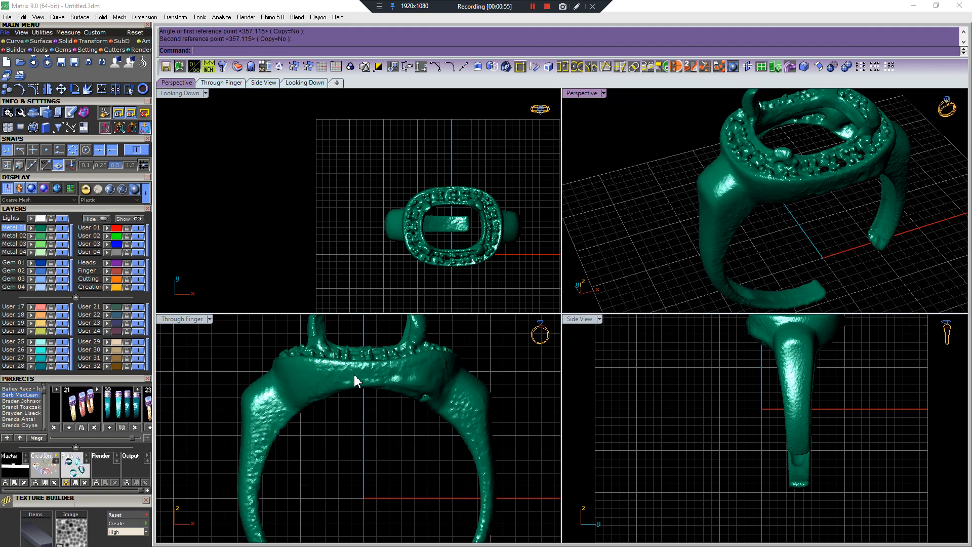
{"action": "right_click_drag", "start_coordinate": [503, 286], "coordinate": [504, 294]}
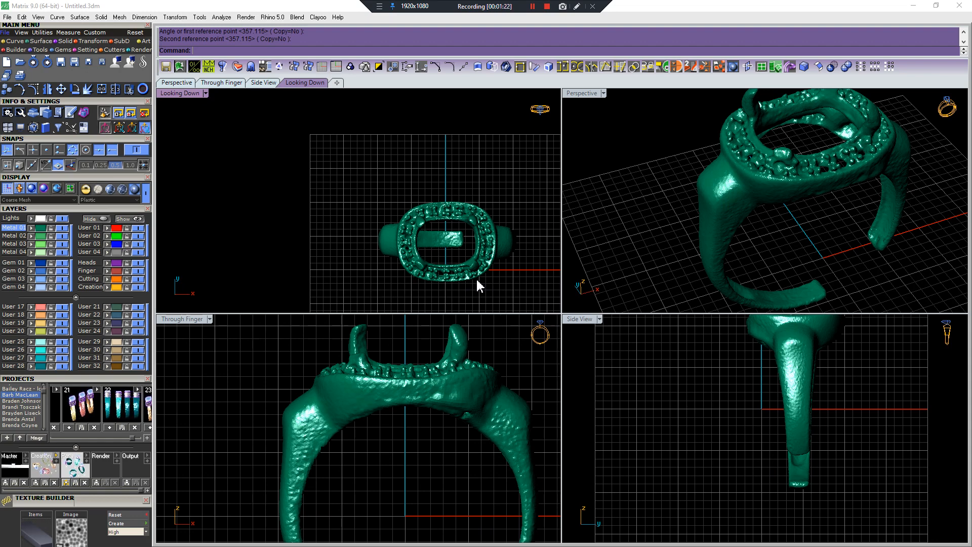
{"action": "scroll", "coordinate": [436, 251], "scroll_direction": "up", "scroll_amount": 3}
{"action": "scroll", "coordinate": [433, 245], "scroll_direction": "up", "scroll_amount": 2}
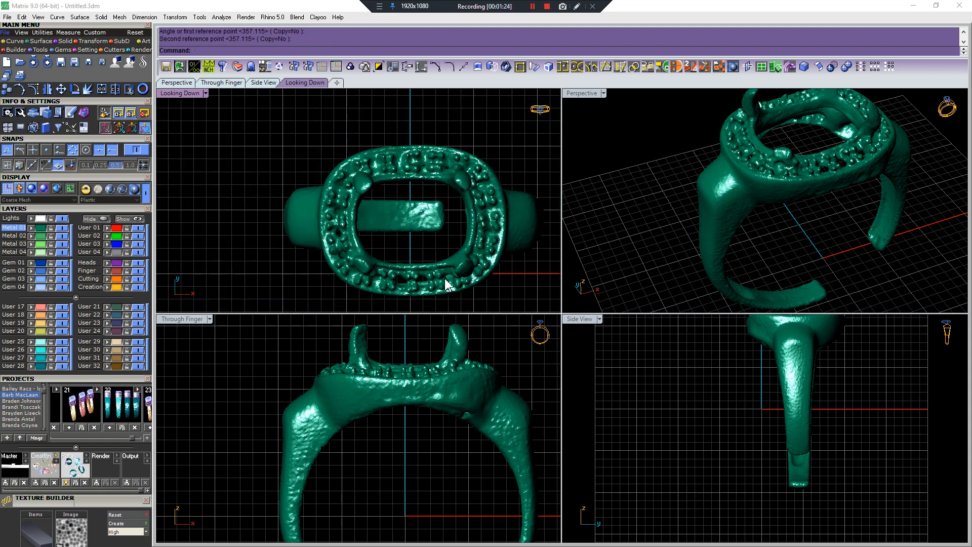
{"action": "scroll", "coordinate": [658, 410], "scroll_direction": "down", "scroll_amount": 3}
{"action": "right_click_drag", "start_coordinate": [679, 400], "coordinate": [694, 445]}
{"action": "left_click", "coordinate": [686, 438]}
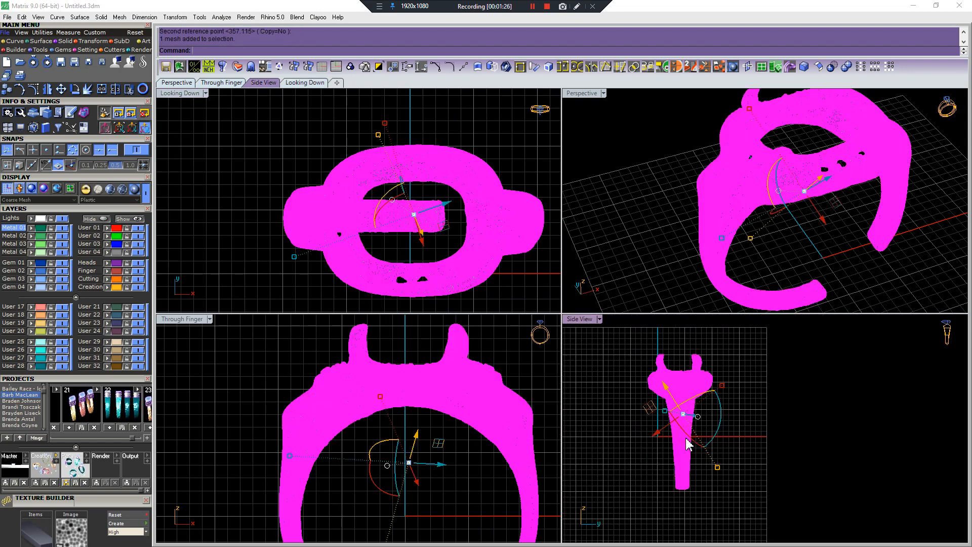
{"action": "key", "text": "Escape"}
{"action": "scroll", "coordinate": [455, 400], "scroll_direction": "down", "scroll_amount": 6}
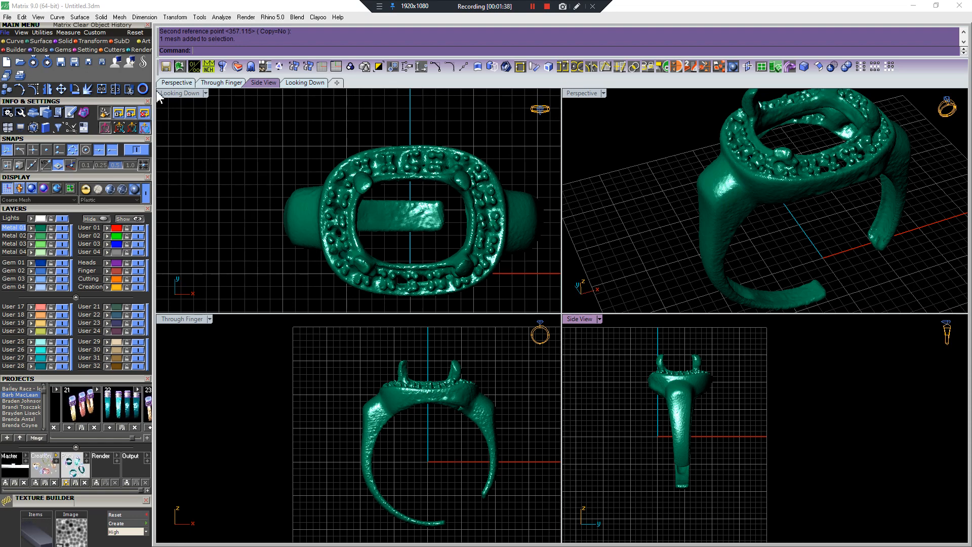
Draw a rectangle centred on 0,0,0 in the Looking Down view on layer User 02, using the Rounded option, slightly larger than the ring head.
{"action": "left_click", "coordinate": [12, 42]}
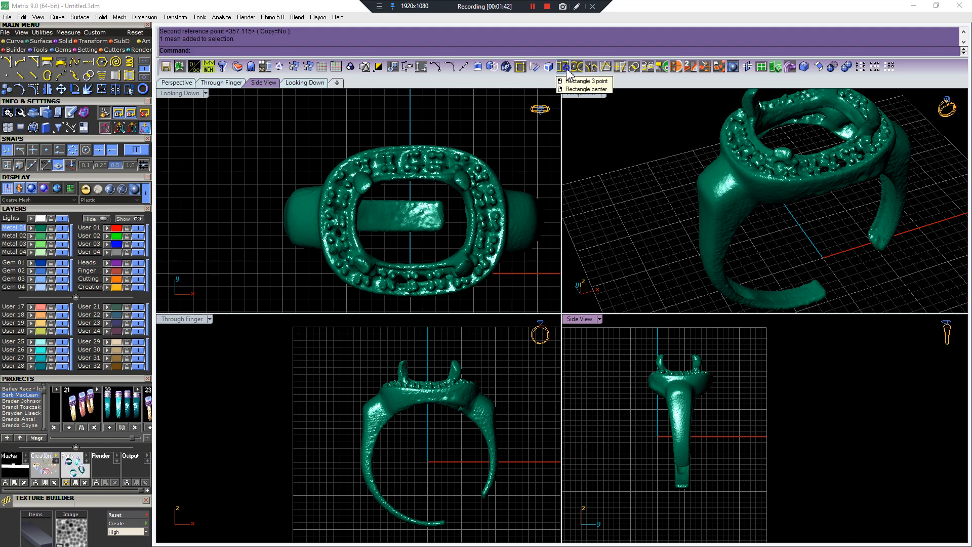
{"action": "left_click", "coordinate": [581, 68]}
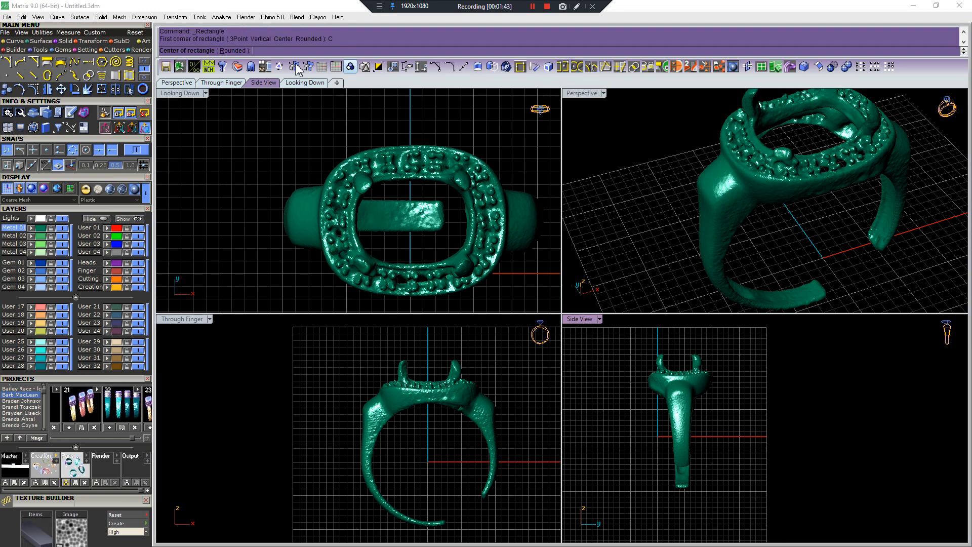
{"action": "left_click", "coordinate": [234, 51]}
{"action": "type", "text": "0,0,0"}
{"action": "key", "text": "Return"}
{"action": "scroll", "coordinate": [501, 148], "scroll_direction": "down", "scroll_amount": 2}
{"action": "right_click_drag", "start_coordinate": [503, 170], "coordinate": [506, 158]}
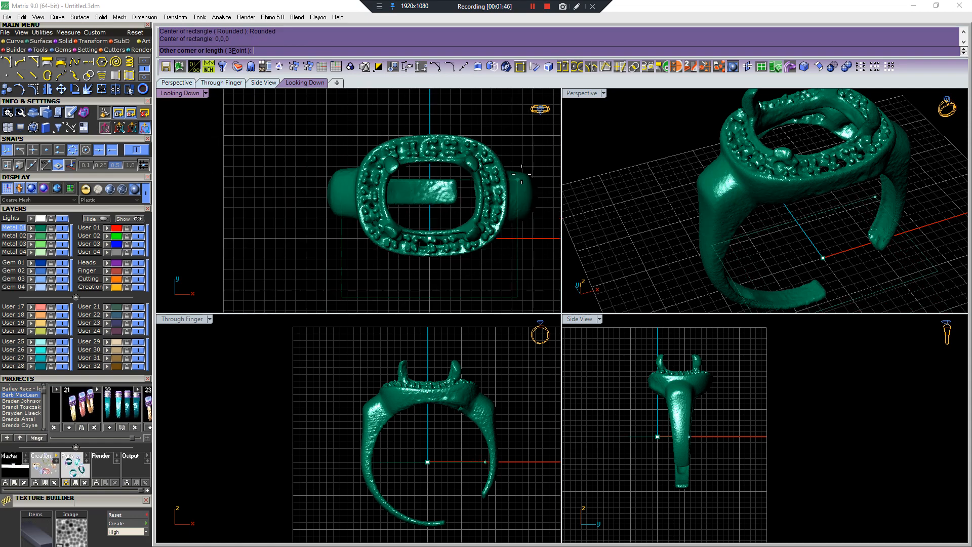
{"action": "left_click", "coordinate": [79, 235]}
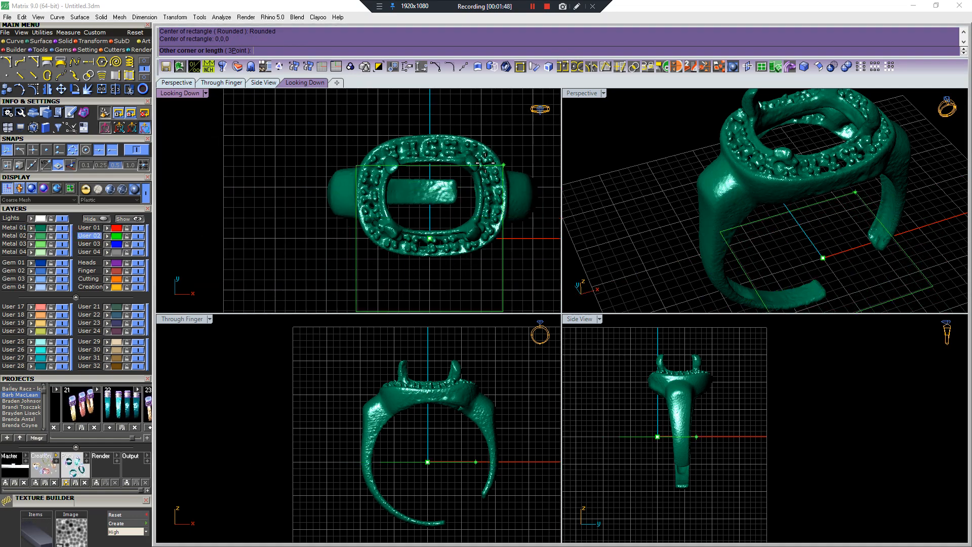
{"action": "left_click", "coordinate": [511, 179]}
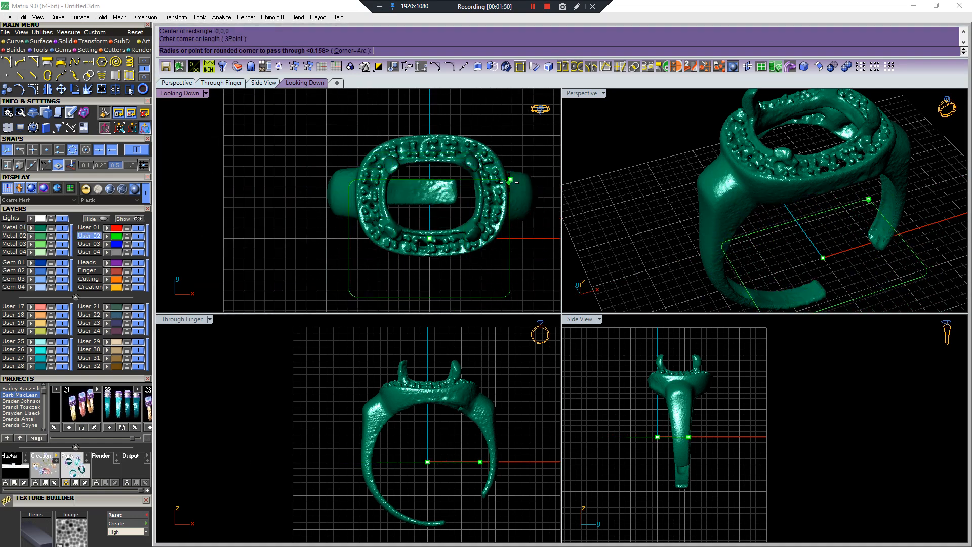
{"action": "key", "text": "Return"}
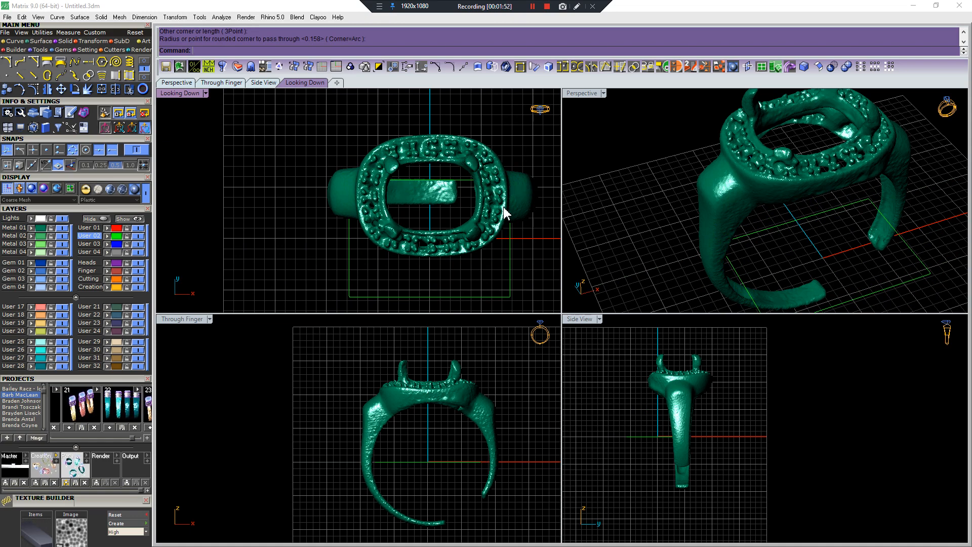
Move the ring in the Looking Down view so its head sits inside the guide rectangle, and deselect it.
{"action": "mouse_move", "coordinate": [498, 210]}
{"action": "left_mouse_down"}
{"action": "mouse_move", "coordinate": [490, 253]}
{"action": "mouse_move", "coordinate": [502, 253]}
{"action": "left_mouse_up"}
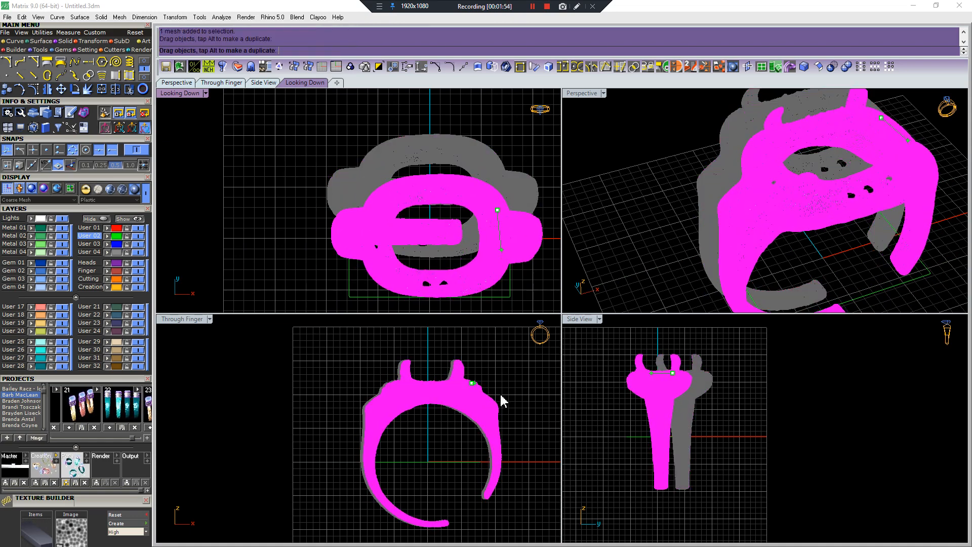
{"action": "scroll", "coordinate": [477, 425], "scroll_direction": "down", "scroll_amount": 4}
{"action": "key", "text": "Escape"}
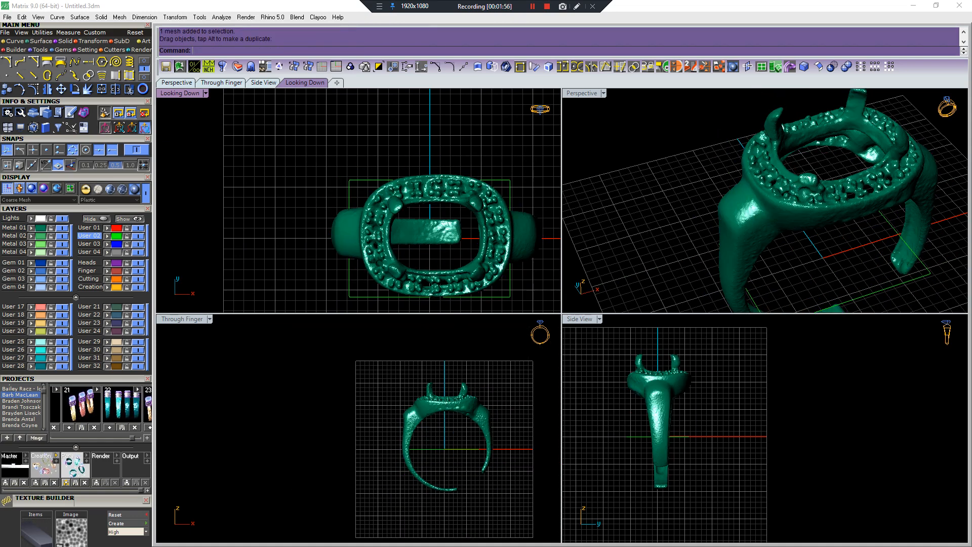
Create a USA size 7 ring rail as a finger-size guide.
{"action": "left_click", "coordinate": [143, 89]}
{"action": "left_click", "coordinate": [113, 501]}
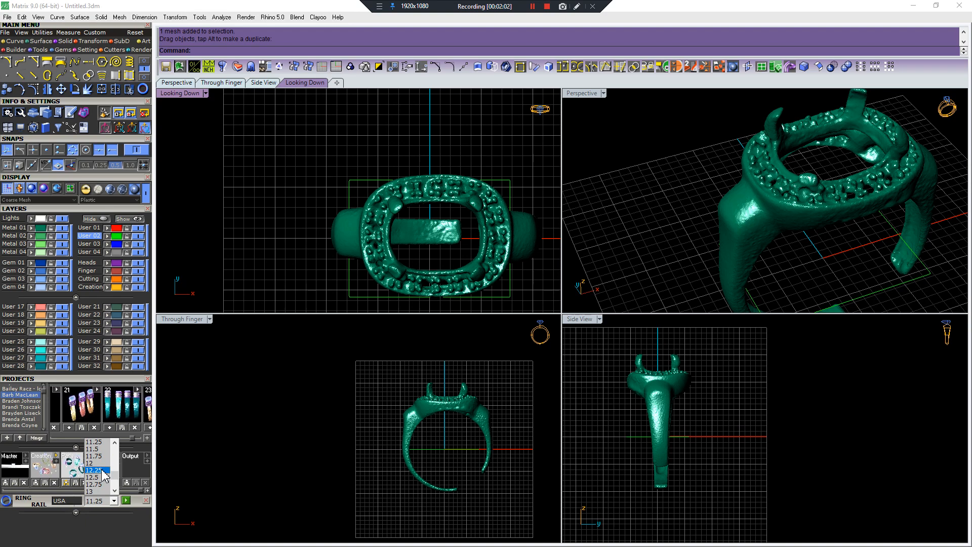
{"action": "scroll", "coordinate": [104, 475], "scroll_direction": "up", "scroll_amount": 6}
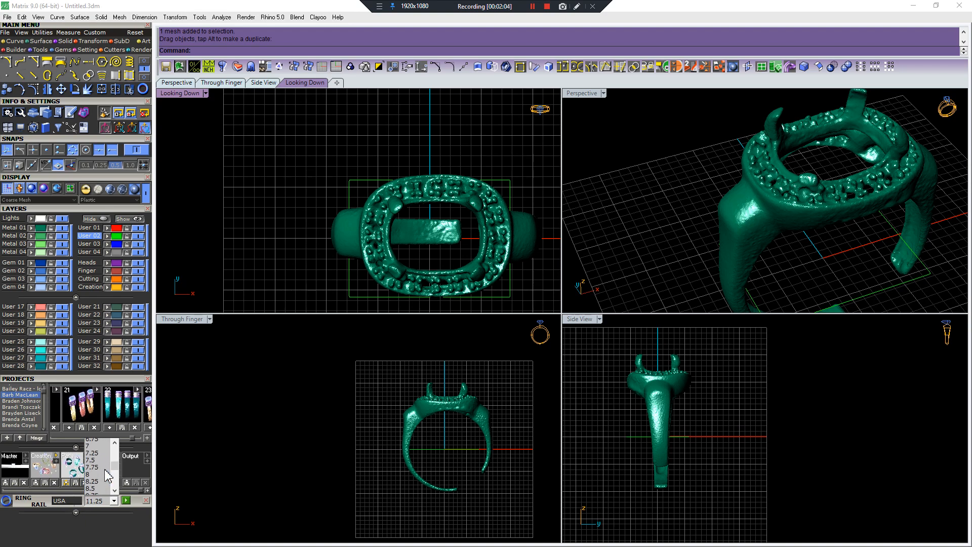
{"action": "left_click", "coordinate": [100, 453]}
{"action": "left_click", "coordinate": [113, 500]}
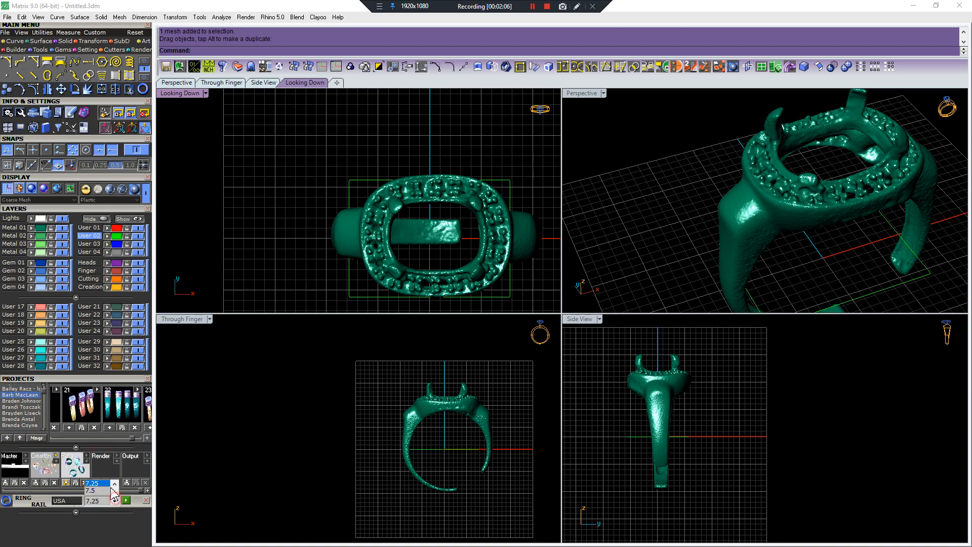
{"action": "left_click", "coordinate": [98, 462]}
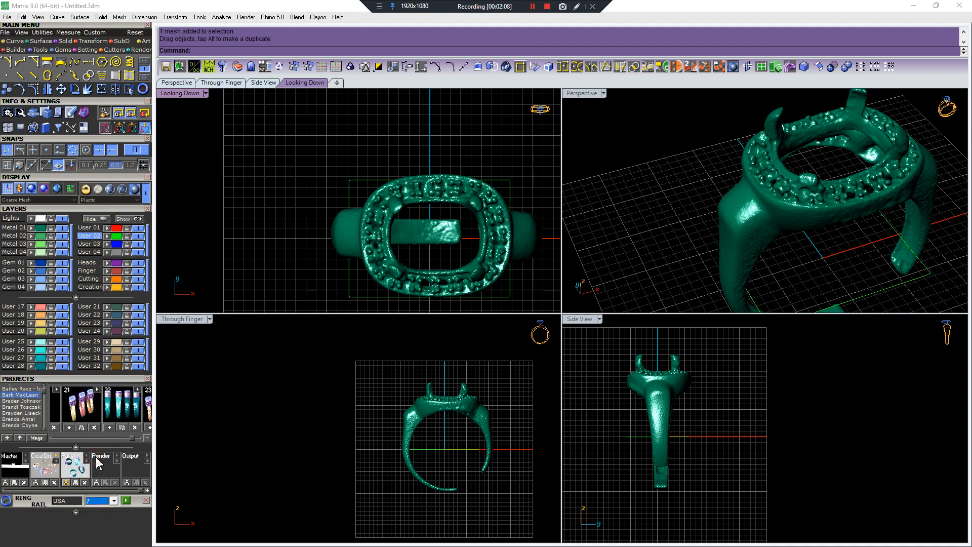
{"action": "left_click", "coordinate": [126, 500]}
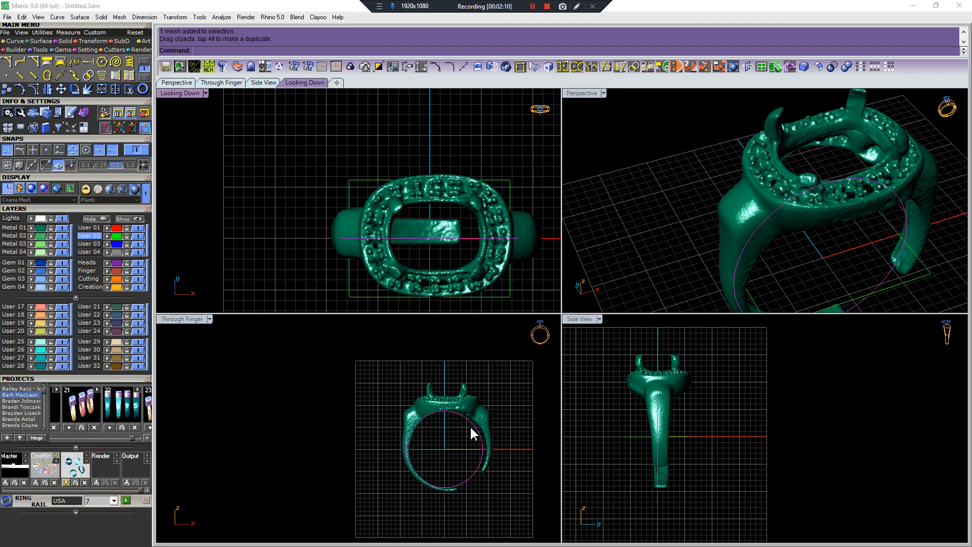
Move the ring in the Through Finger view so the inside of the shank lines up with the finger-size circle.
{"action": "scroll", "coordinate": [471, 433], "scroll_direction": "up", "scroll_amount": 5}
{"action": "left_click", "coordinate": [520, 385]}
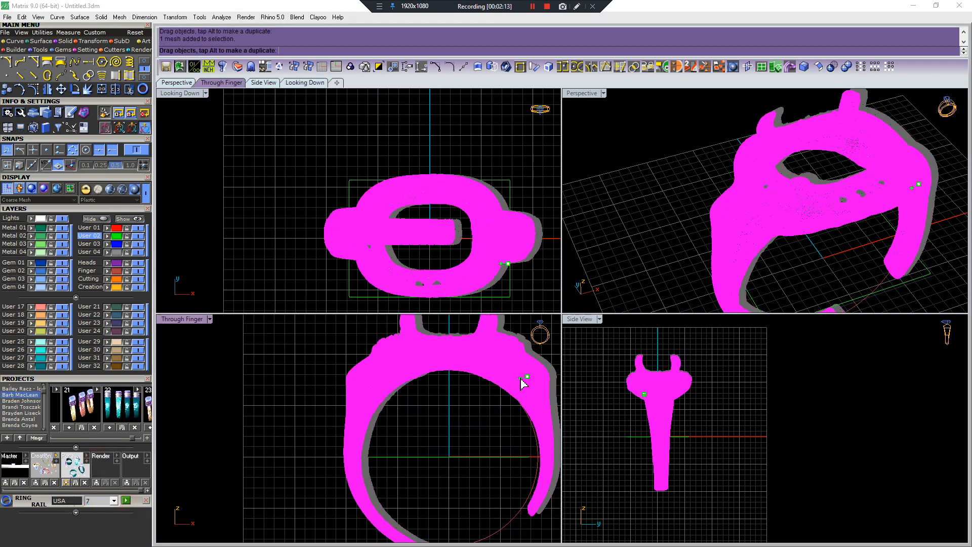
{"action": "left_click", "coordinate": [485, 419]}
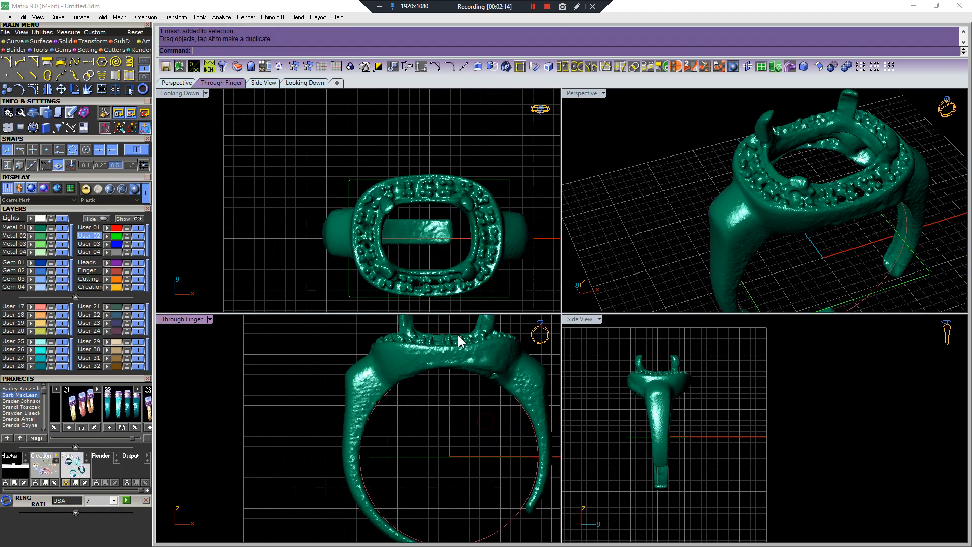
{"action": "scroll", "coordinate": [453, 276], "scroll_direction": "down", "scroll_amount": 5}
{"action": "scroll", "coordinate": [457, 254], "scroll_direction": "up", "scroll_amount": 6}
Nudge the ring slightly in the Looking Down view to centre its head within the guide rectangle, and deselect it.
{"action": "left_click", "coordinate": [463, 240]}
{"action": "right_click_drag", "start_coordinate": [438, 304], "coordinate": [462, 223]}
{"action": "scroll", "coordinate": [461, 228], "scroll_direction": "up", "scroll_amount": 5}
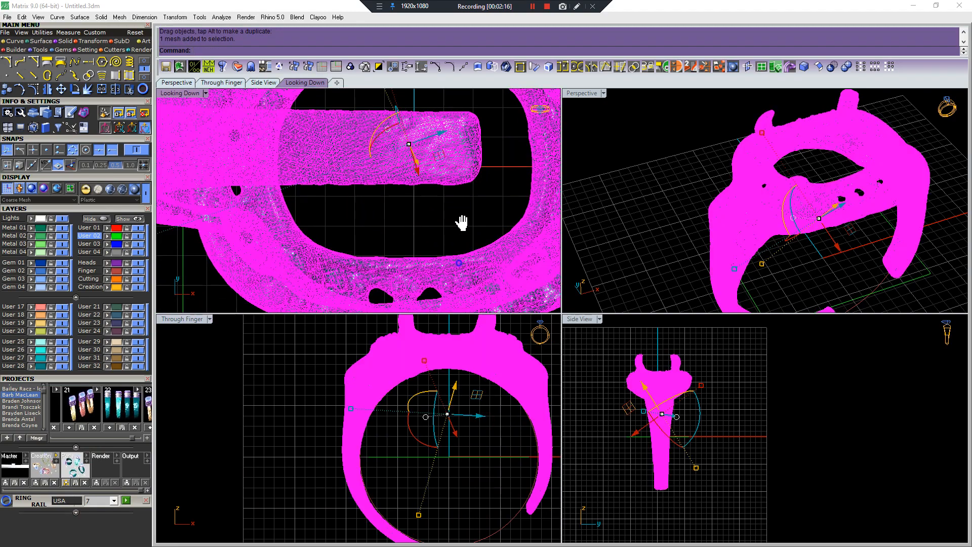
{"action": "scroll", "coordinate": [462, 232], "scroll_direction": "up", "scroll_amount": 6}
{"action": "left_click_drag", "start_coordinate": [462, 231], "coordinate": [461, 238]}
{"action": "scroll", "coordinate": [462, 237], "scroll_direction": "down", "scroll_amount": 12}
{"action": "key", "text": "Escape"}
{"action": "scroll", "coordinate": [472, 238], "scroll_direction": "up", "scroll_amount": 4}
{"action": "right_click_drag", "start_coordinate": [473, 239], "coordinate": [458, 280]}
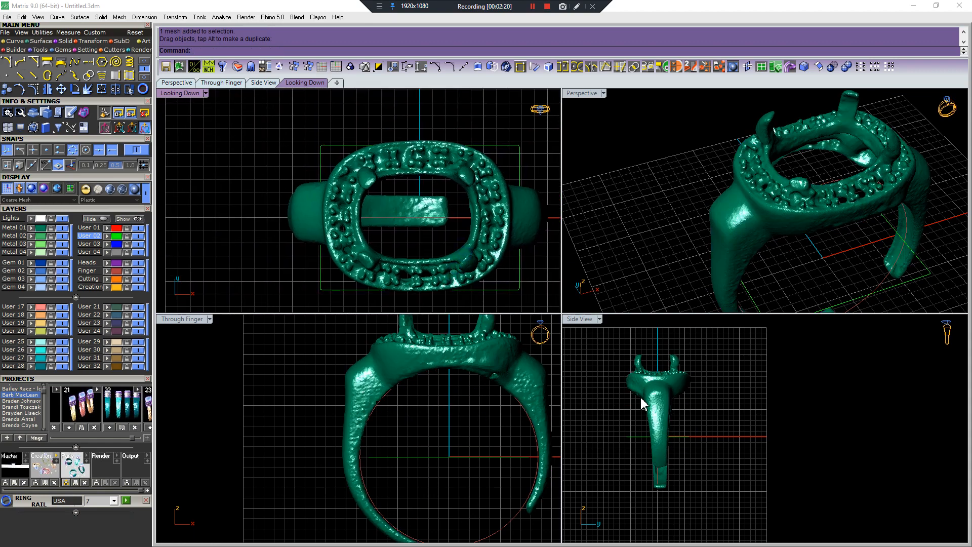
Rotate the ring slightly about the origin in the Side View so it stands upright, and deselect it.
{"action": "scroll", "coordinate": [643, 401], "scroll_direction": "up", "scroll_amount": 4}
{"action": "left_click", "coordinate": [651, 397]}
{"action": "scroll", "coordinate": [651, 397], "scroll_direction": "down", "scroll_amount": 4}
{"action": "scroll", "coordinate": [464, 276], "scroll_direction": "up", "scroll_amount": 3}
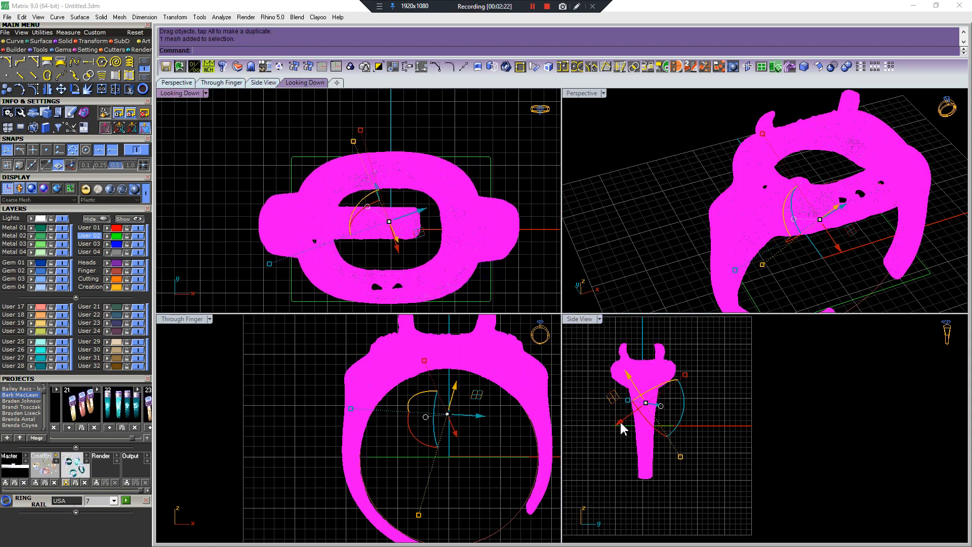
{"action": "scroll", "coordinate": [665, 479], "scroll_direction": "up", "scroll_amount": 5}
{"action": "scroll", "coordinate": [673, 488], "scroll_direction": "down", "scroll_amount": 7}
{"action": "key", "text": "r"}
{"action": "left_click", "coordinate": [771, 458]}
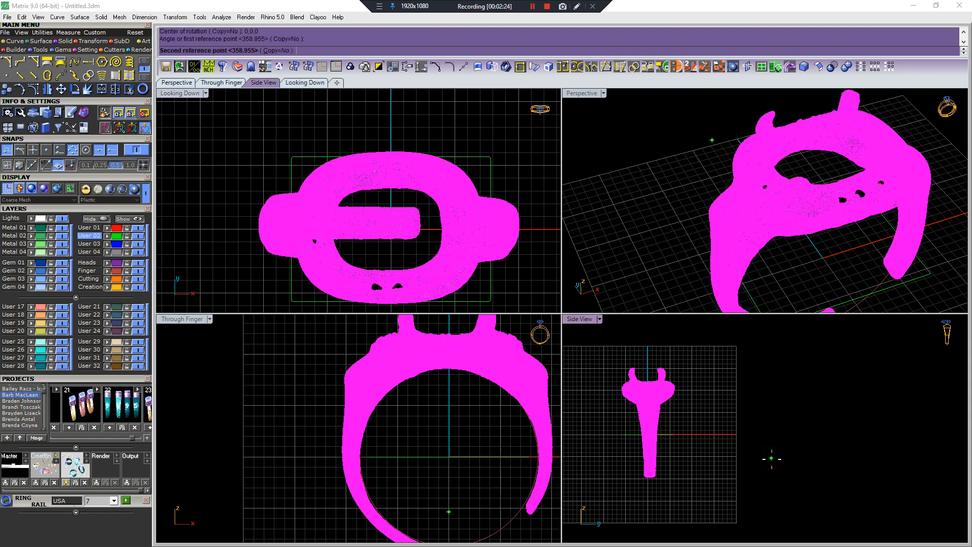
{"action": "key", "text": "Escape"}
{"action": "scroll", "coordinate": [719, 399], "scroll_direction": "up", "scroll_amount": 4}
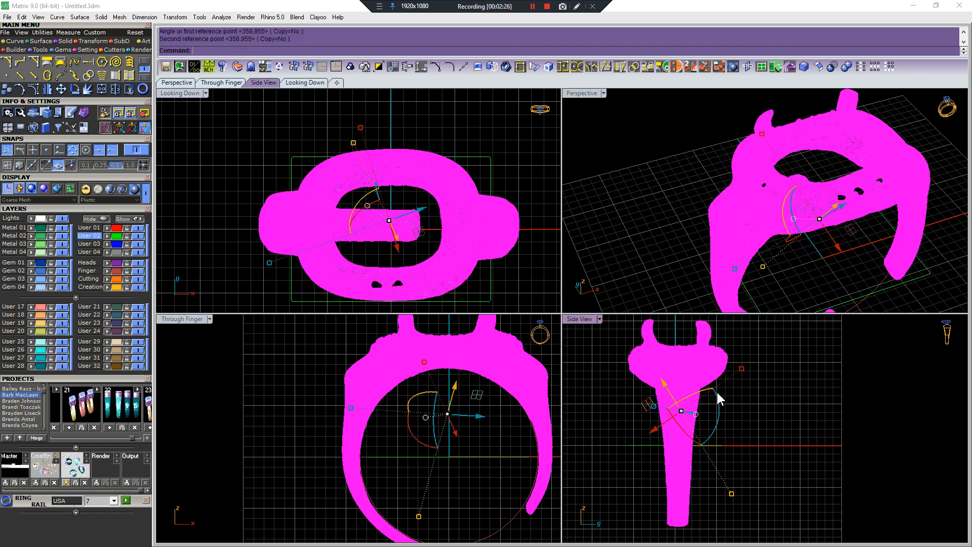
{"action": "key", "text": "Escape"}
Draw a vertical guide line beside the ring head in the Side View and mirror it across the vertical centre axis.
{"action": "scroll", "coordinate": [716, 393], "scroll_direction": "up", "scroll_amount": 4}
{"action": "scroll", "coordinate": [715, 393], "scroll_direction": "down", "scroll_amount": 6}
{"action": "right_click_drag", "start_coordinate": [695, 405], "coordinate": [693, 442]}
{"action": "key", "text": "p"}
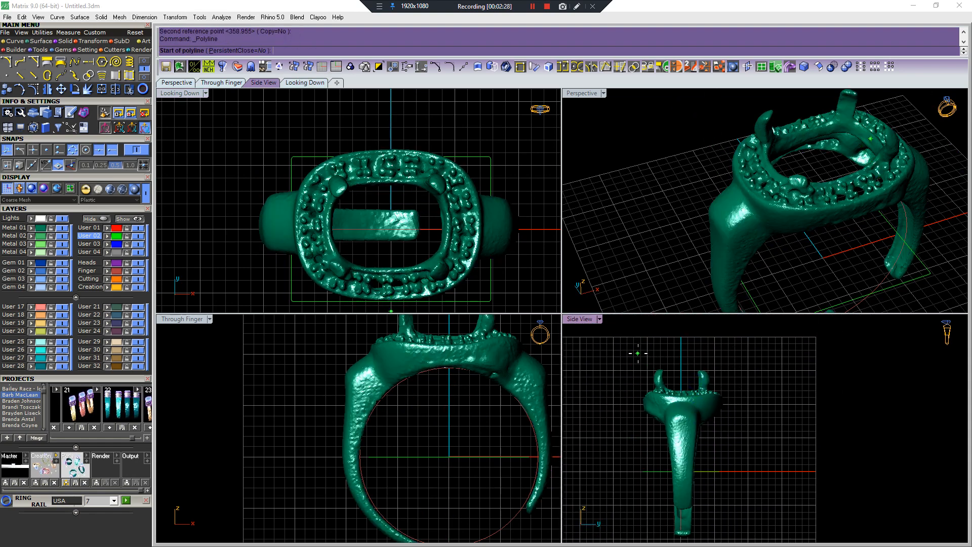
{"action": "left_click", "coordinate": [642, 353]}
{"action": "left_click", "coordinate": [645, 452]}
{"action": "right_click", "coordinate": [645, 451]}
{"action": "left_click", "coordinate": [644, 436]}
{"action": "key", "text": "m"}
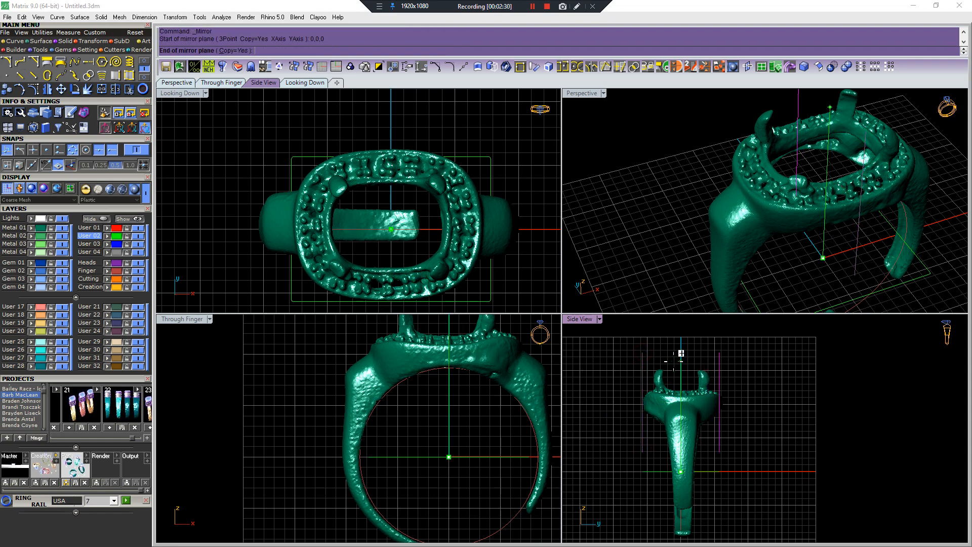
Nudge the ring sideways in the Side View to centre its head between the two vertical guide lines, and deselect it.
{"action": "scroll", "coordinate": [676, 398], "scroll_direction": "up", "scroll_amount": 8}
{"action": "left_click", "coordinate": [744, 417]}
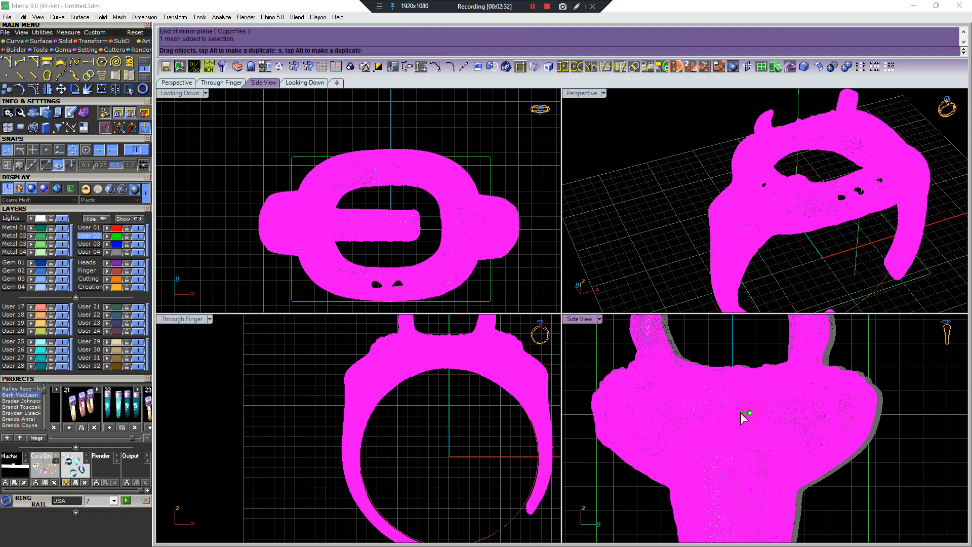
{"action": "left_click_drag", "start_coordinate": [741, 412], "coordinate": [744, 412]}
{"action": "scroll", "coordinate": [742, 411], "scroll_direction": "down", "scroll_amount": 6}
{"action": "scroll", "coordinate": [741, 412], "scroll_direction": "down", "scroll_amount": 4}
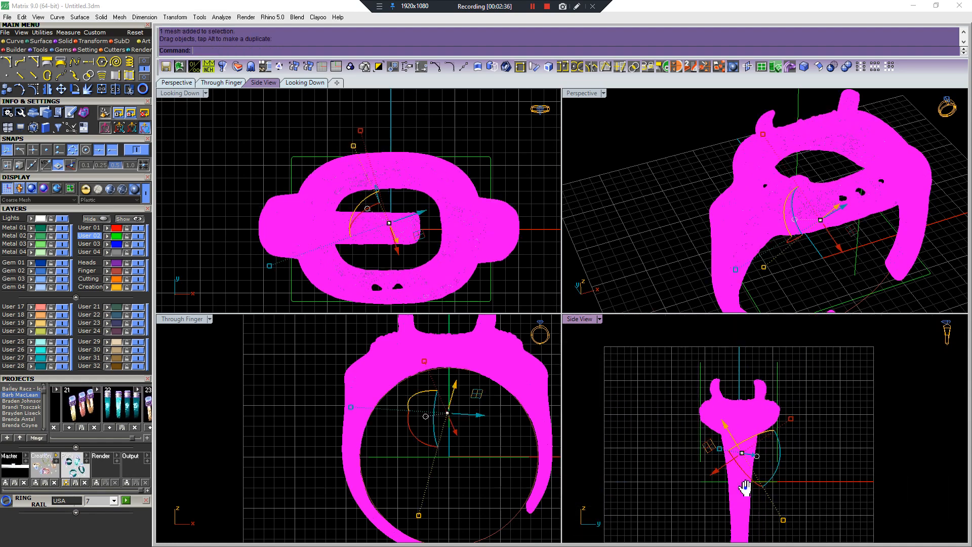
{"action": "right_click_drag", "start_coordinate": [747, 482], "coordinate": [721, 427]}
{"action": "key", "text": "Escape"}
Rotate the ring a little more about the origin in the Side View to straighten its shank, and deselect it.
{"action": "left_click", "coordinate": [704, 359]}
{"action": "right_click", "coordinate": [714, 385]}
{"action": "left_click", "coordinate": [712, 345]}
{"action": "left_click", "coordinate": [719, 539]}
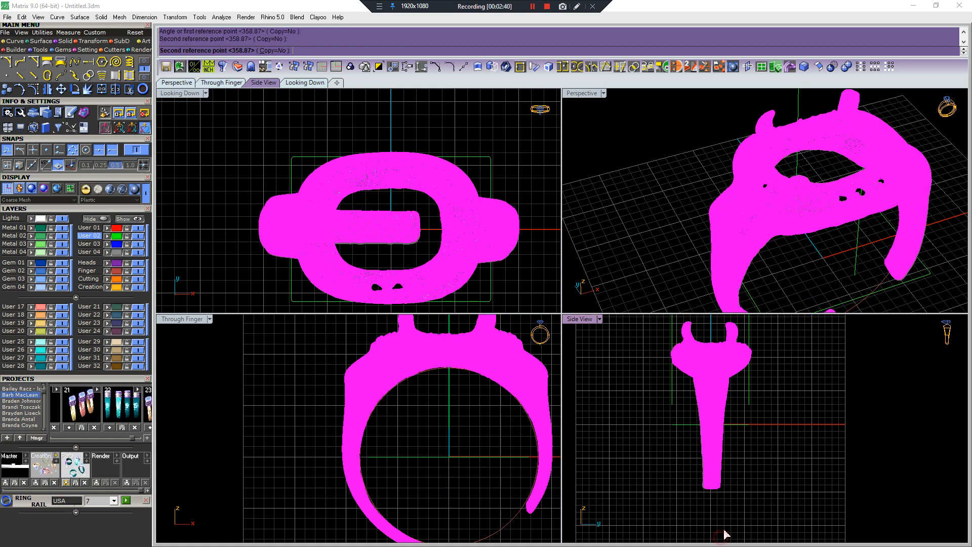
{"action": "left_click", "coordinate": [537, 460]}
Nudge the ring slightly in the Through Finger view so the inside of its shank meets the finger-size circle, and deselect it.
{"action": "scroll", "coordinate": [459, 447], "scroll_direction": "up", "scroll_amount": 5}
{"action": "scroll", "coordinate": [459, 446], "scroll_direction": "up", "scroll_amount": 2}
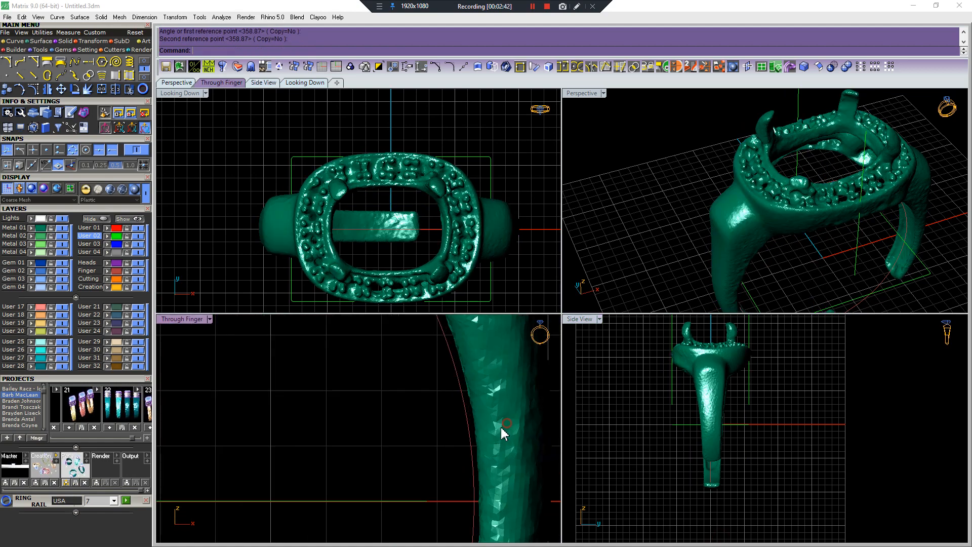
{"action": "left_click", "coordinate": [504, 428]}
{"action": "scroll", "coordinate": [494, 445], "scroll_direction": "down", "scroll_amount": 5}
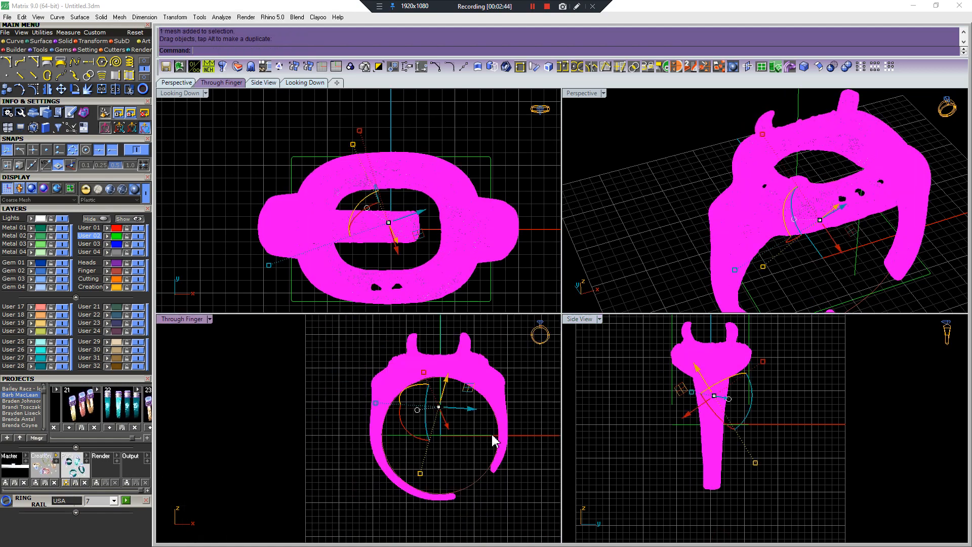
{"action": "left_click", "coordinate": [435, 418]}
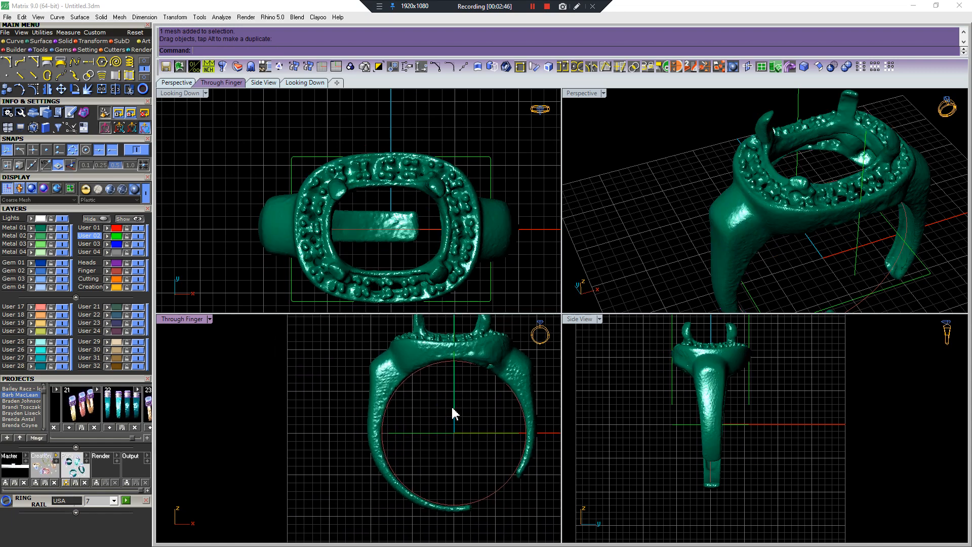
Select the ring and all guide curves, create a project named with the customer's full name, and save the selection in its slot 1.
{"action": "scroll", "coordinate": [461, 260], "scroll_direction": "down", "scroll_amount": 4}
{"action": "scroll", "coordinate": [820, 187], "scroll_direction": "down", "scroll_amount": 4}
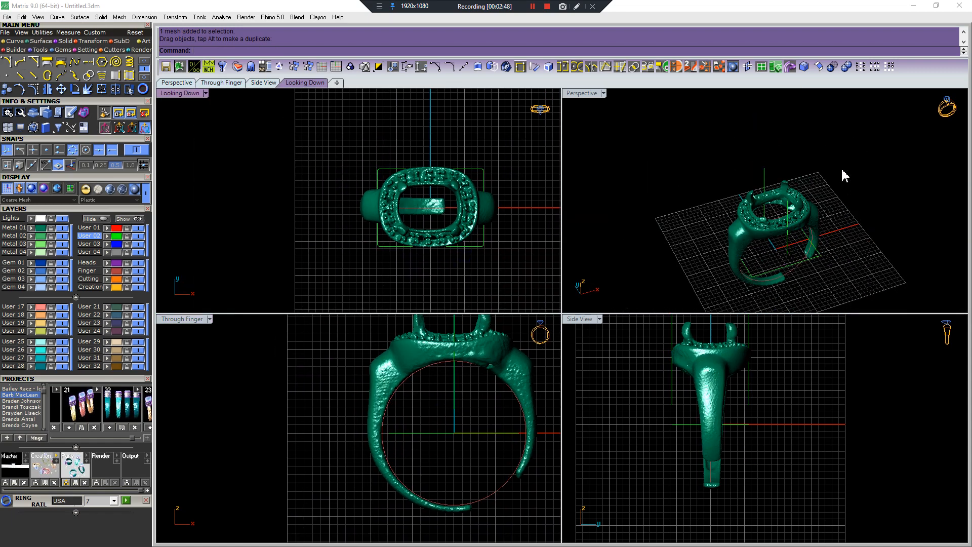
{"action": "left_click", "coordinate": [844, 176]}
{"action": "key", "text": "ctrl+a"}
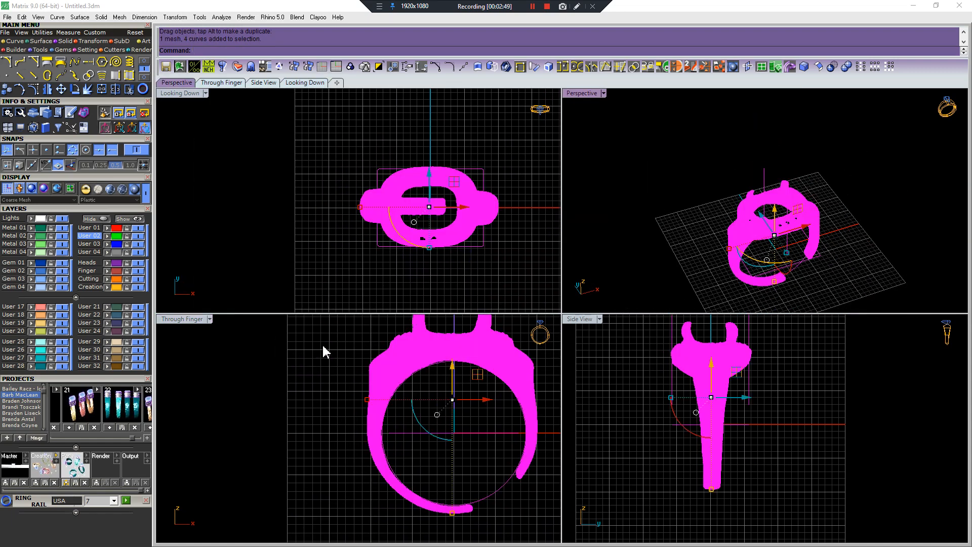
{"action": "left_click", "coordinate": [7, 437]}
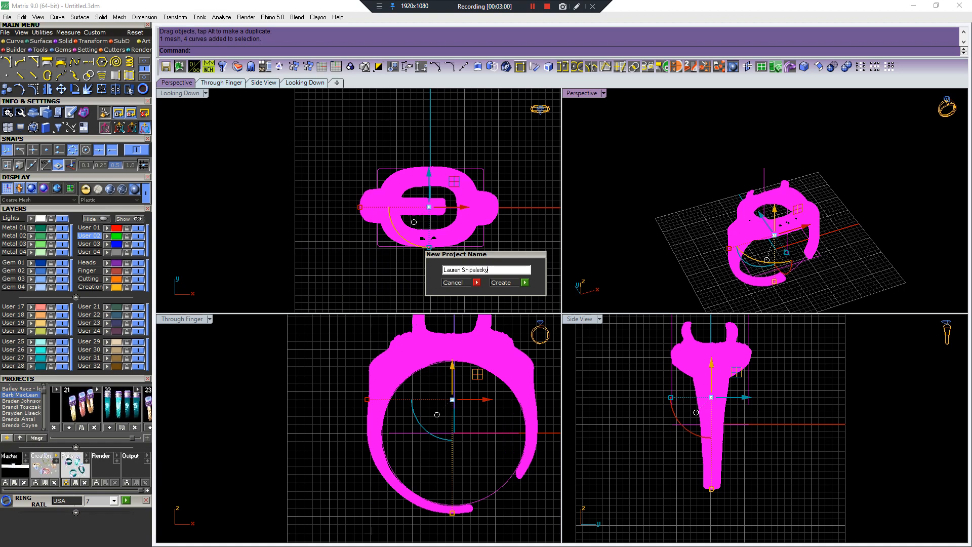
{"action": "key", "text": "Return"}
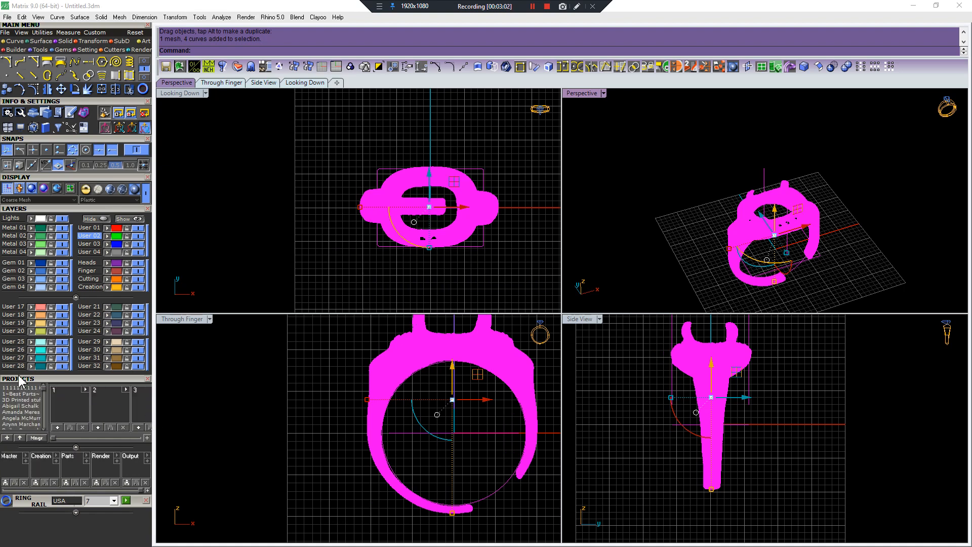
{"action": "left_click_drag", "start_coordinate": [44, 387], "coordinate": [44, 411]}
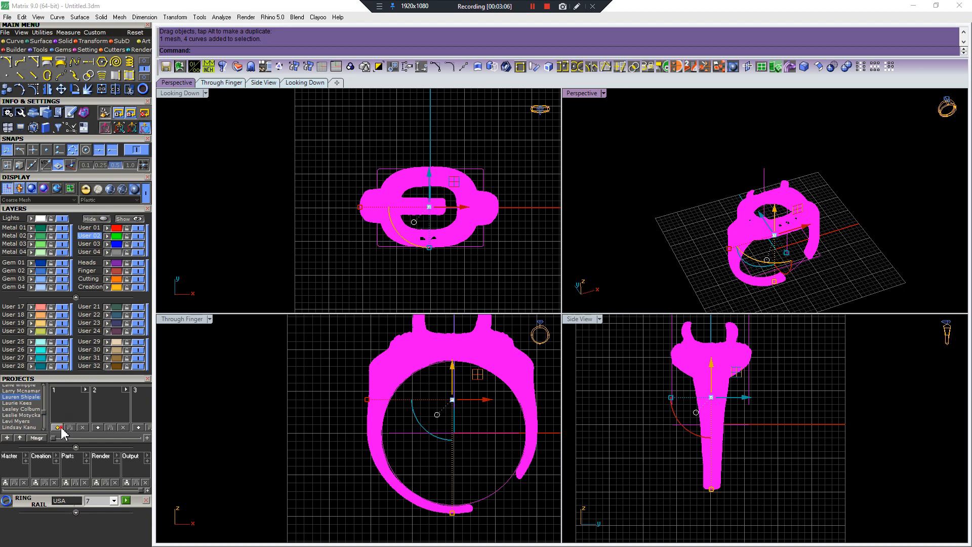
{"action": "left_click", "coordinate": [59, 427]}
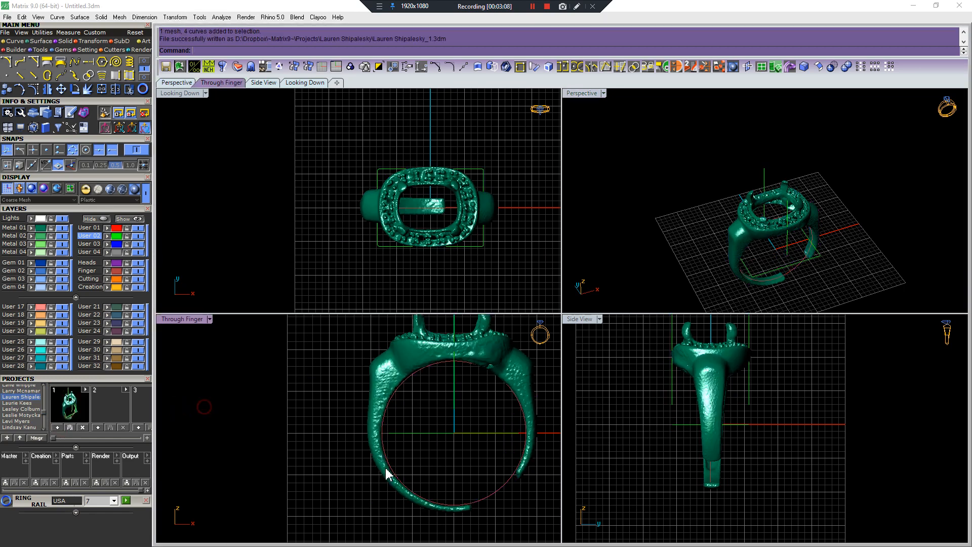
Save the finger-size circle on its own in slot 2 of the project, and deselect it.
{"action": "right_click_drag", "start_coordinate": [442, 475], "coordinate": [426, 456]}
{"action": "left_click_drag", "start_coordinate": [489, 498], "coordinate": [475, 475]}
{"action": "left_click", "coordinate": [480, 458]}
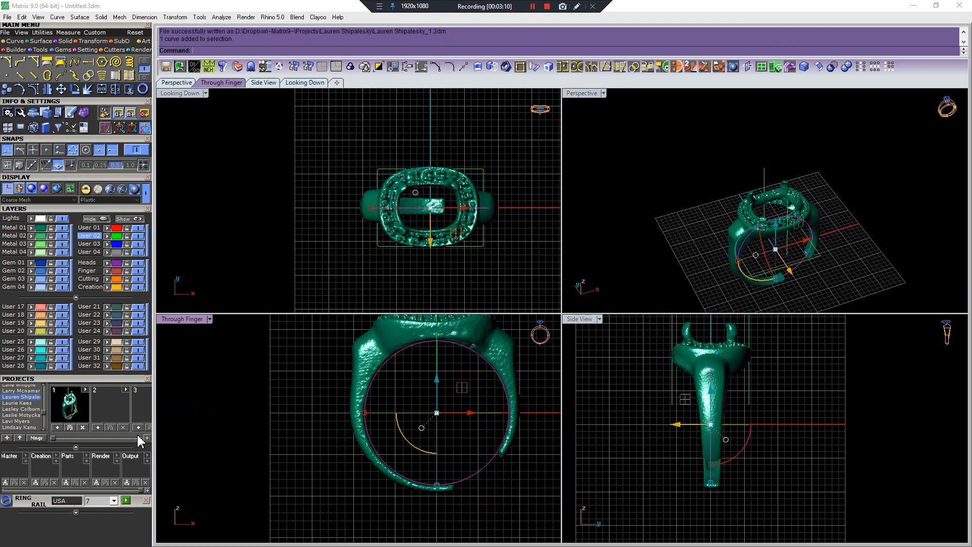
{"action": "left_click", "coordinate": [287, 431]}
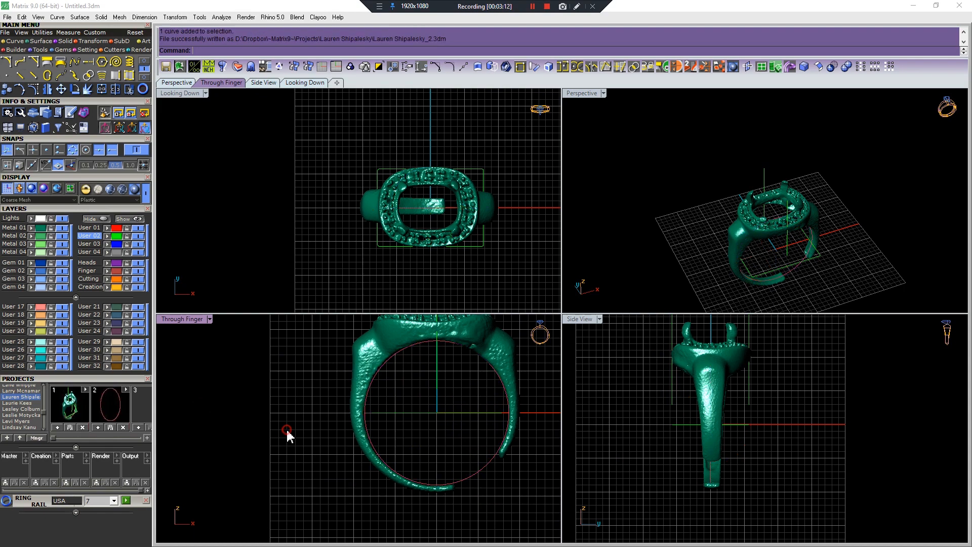
Load an oval diamond at the origin with length 10.1, width 8.1 and depth 5.5.
{"action": "scroll", "coordinate": [754, 231], "scroll_direction": "up", "scroll_amount": 5}
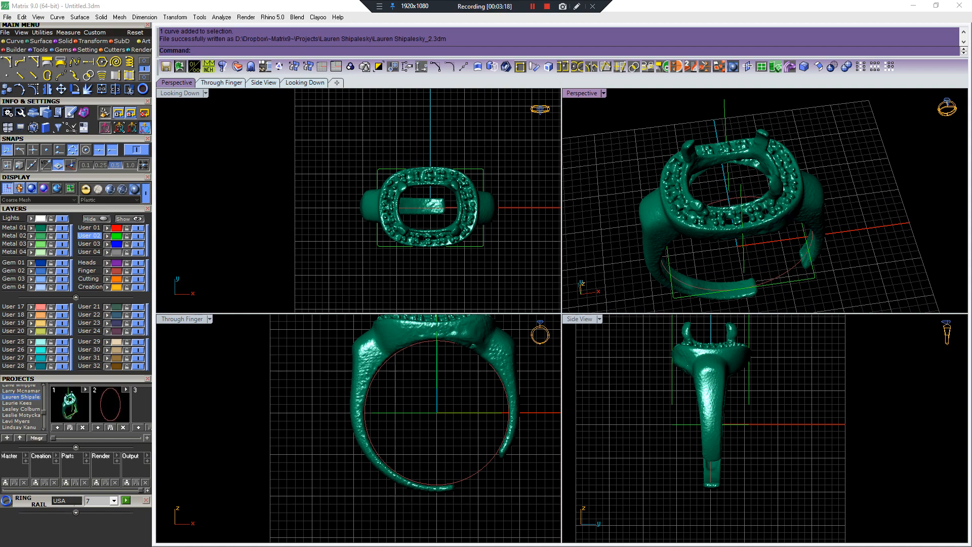
{"action": "right_click_drag", "start_coordinate": [790, 238], "coordinate": [743, 261]}
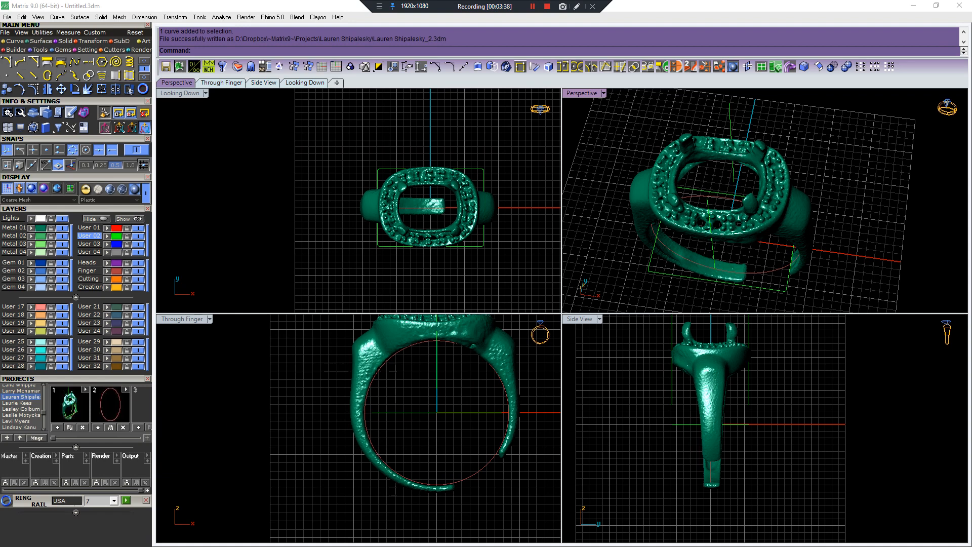
{"action": "left_click_drag", "start_coordinate": [780, 209], "coordinate": [721, 202]}
{"action": "left_click", "coordinate": [770, 303]}
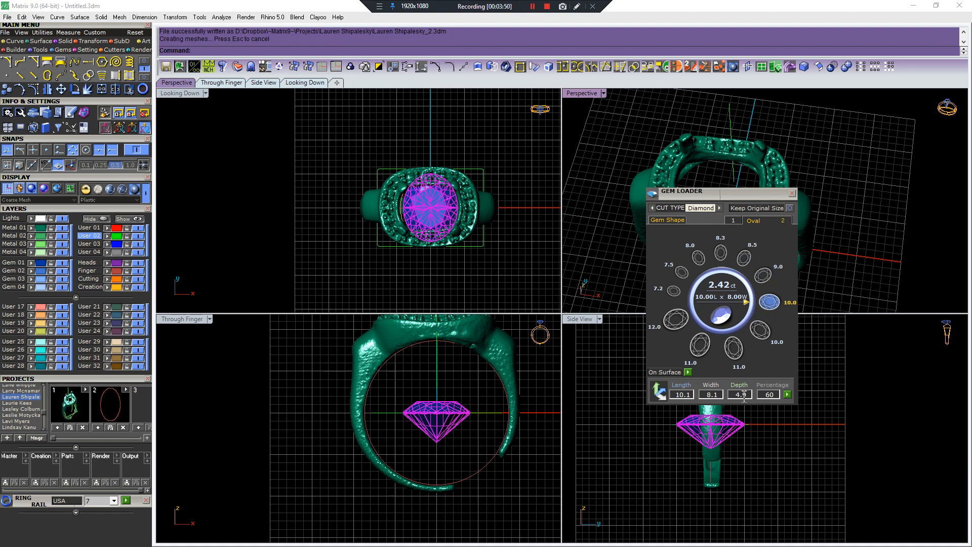
{"action": "left_click", "coordinate": [737, 396]}
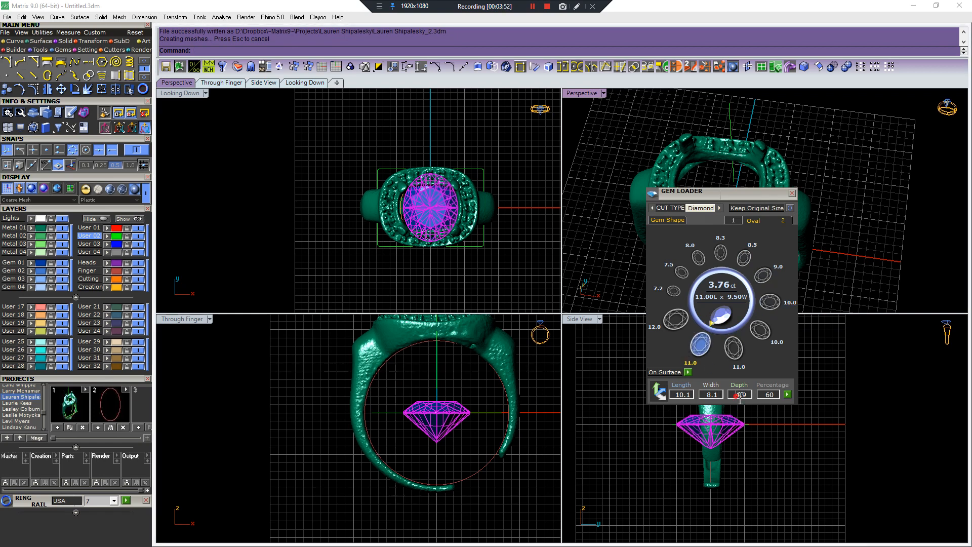
{"action": "type", "text": "5.5"}
{"action": "left_click", "coordinate": [787, 395]}
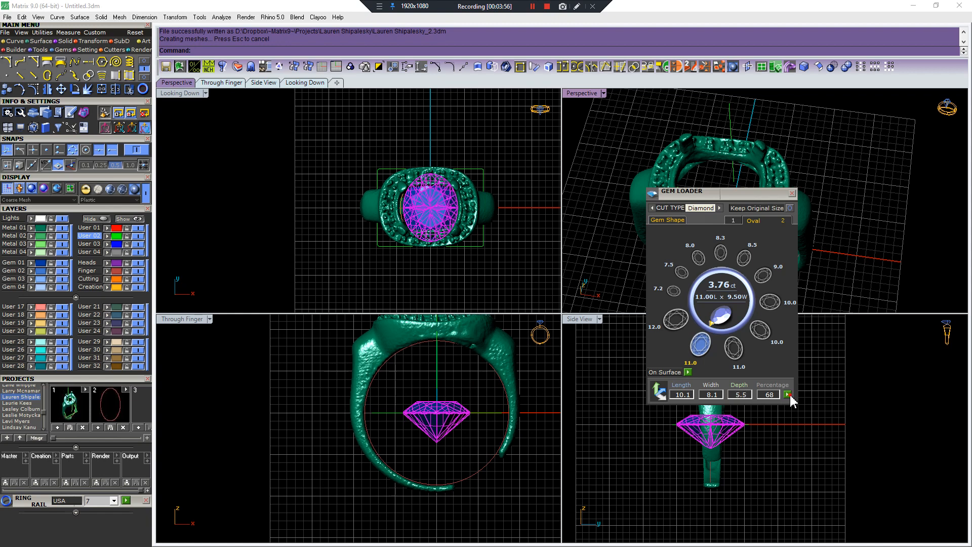
{"action": "left_click", "coordinate": [823, 457]}
{"action": "right_click", "coordinate": [713, 253]}
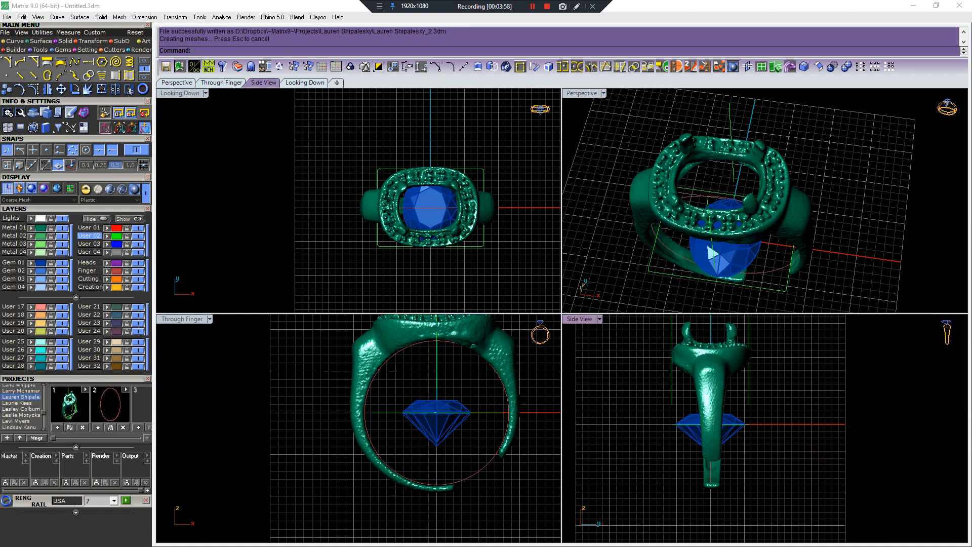
Move the gem straight up in the Through Finger view so it sits between the prongs of the ring head.
{"action": "scroll", "coordinate": [391, 488], "scroll_direction": "down", "scroll_amount": 3}
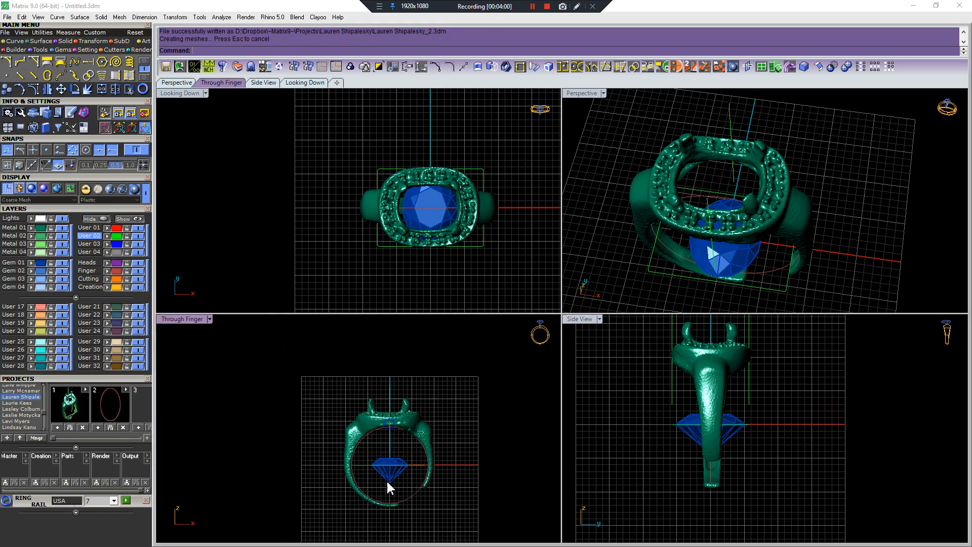
{"action": "scroll", "coordinate": [375, 495], "scroll_direction": "up", "scroll_amount": 5}
{"action": "left_click_drag", "start_coordinate": [376, 494], "coordinate": [359, 362]}
{"action": "scroll", "coordinate": [354, 368], "scroll_direction": "up", "scroll_amount": 2}
{"action": "scroll", "coordinate": [445, 217], "scroll_direction": "up", "scroll_amount": 3}
{"action": "scroll", "coordinate": [481, 199], "scroll_direction": "up", "scroll_amount": 2}
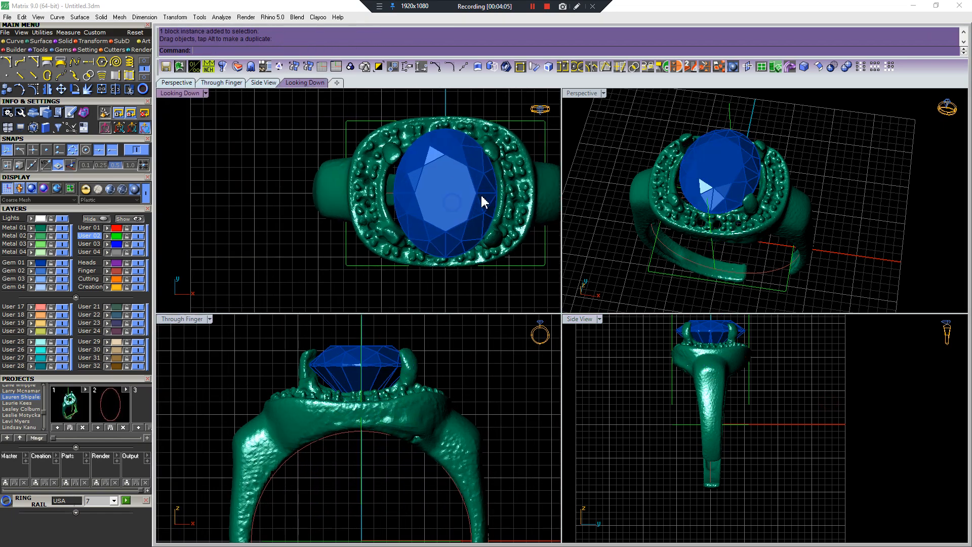
Rotate the gem a quarter turn about the origin in the Looking Down view so its length runs across the finger.
{"action": "left_click", "coordinate": [466, 165]}
{"action": "left_click", "coordinate": [448, 113]}
{"action": "left_click", "coordinate": [517, 200]}
{"action": "scroll", "coordinate": [490, 187], "scroll_direction": "up", "scroll_amount": 2}
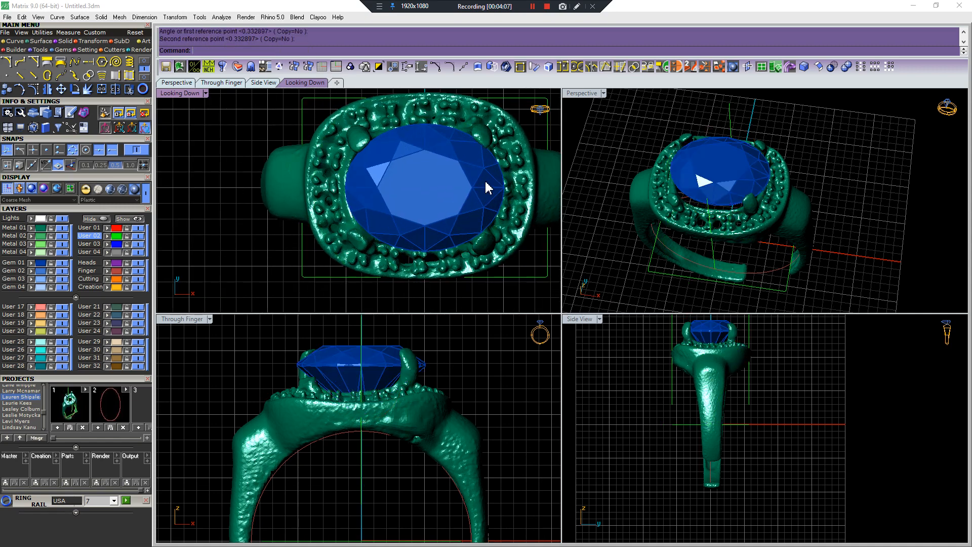
{"action": "mouse_move", "coordinate": [490, 187]}
{"action": "right_mouse_down"}
{"action": "mouse_move", "coordinate": [521, 199]}
{"action": "mouse_move", "coordinate": [478, 199]}
{"action": "right_mouse_up"}
{"action": "scroll", "coordinate": [478, 199], "scroll_direction": "up", "scroll_amount": 1}
{"action": "scroll", "coordinate": [456, 167], "scroll_direction": "up", "scroll_amount": 1}
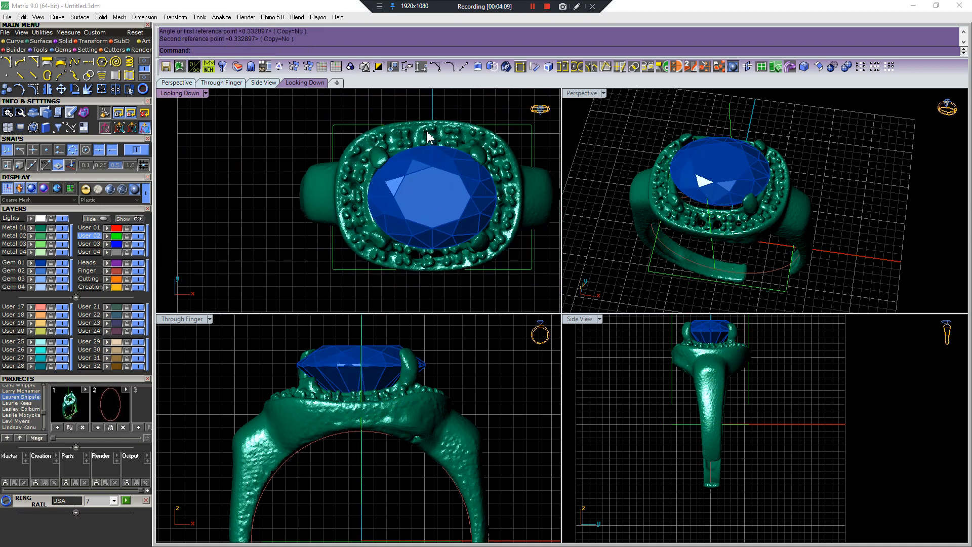
{"action": "scroll", "coordinate": [425, 134], "scroll_direction": "up", "scroll_amount": 1}
{"action": "key", "text": "F2"}
{"action": "left_click", "coordinate": [439, 112]}
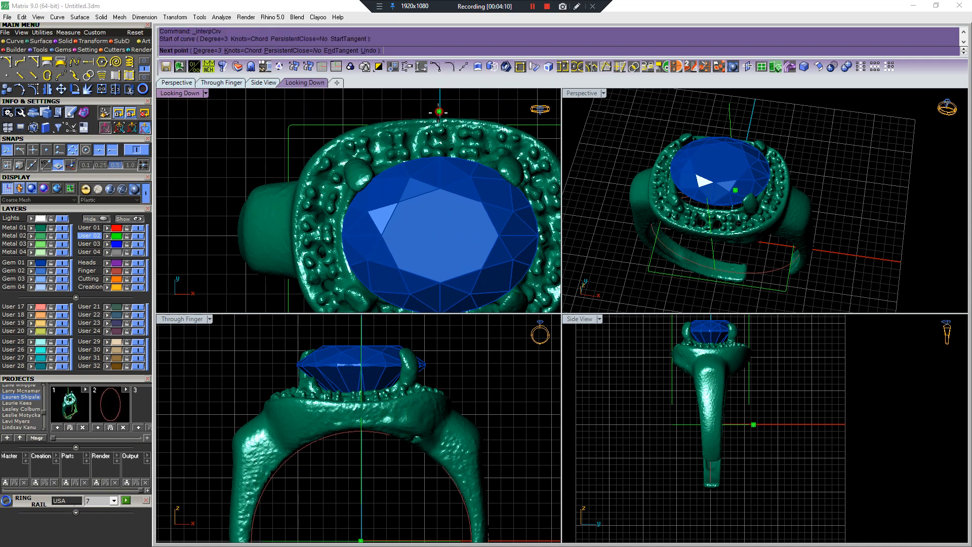
{"action": "key", "text": "Escape"}
Draw an interpolated curve in the Looking Down view along a quarter of the halo's outer edge, from the vertical centre axis to the horizontal one.
{"action": "scroll", "coordinate": [446, 123], "scroll_direction": "up", "scroll_amount": 2}
{"action": "key", "text": "F2"}
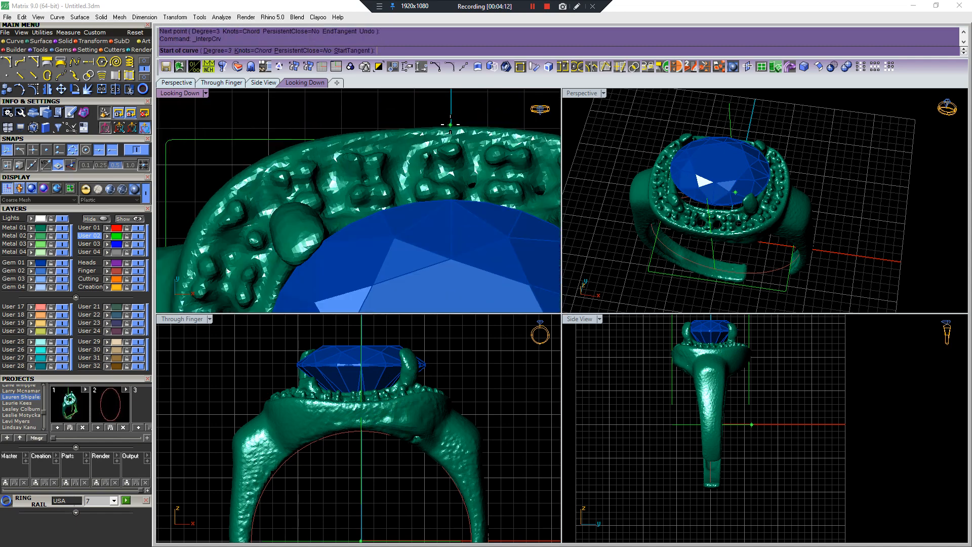
{"action": "left_click", "coordinate": [449, 124]}
{"action": "left_click", "coordinate": [337, 130]}
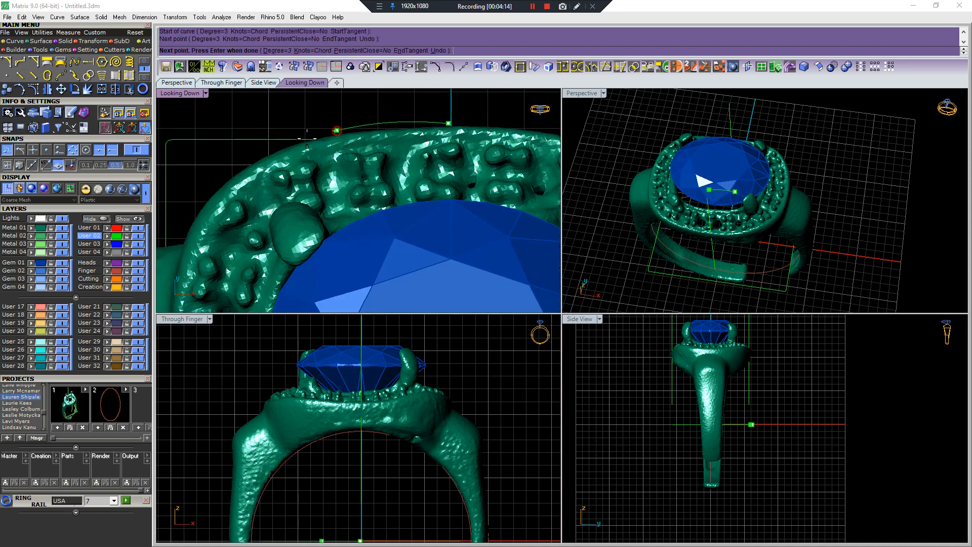
{"action": "left_click", "coordinate": [232, 171]}
{"action": "right_click_drag", "start_coordinate": [243, 185], "coordinate": [366, 111]}
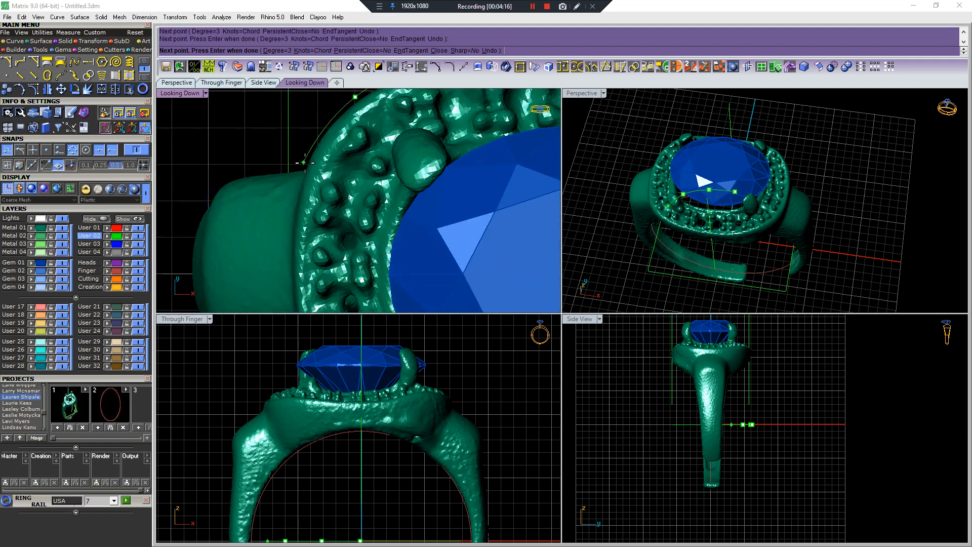
{"action": "left_click", "coordinate": [310, 201]}
{"action": "scroll", "coordinate": [314, 198], "scroll_direction": "up", "scroll_amount": 1}
{"action": "left_click", "coordinate": [318, 207]}
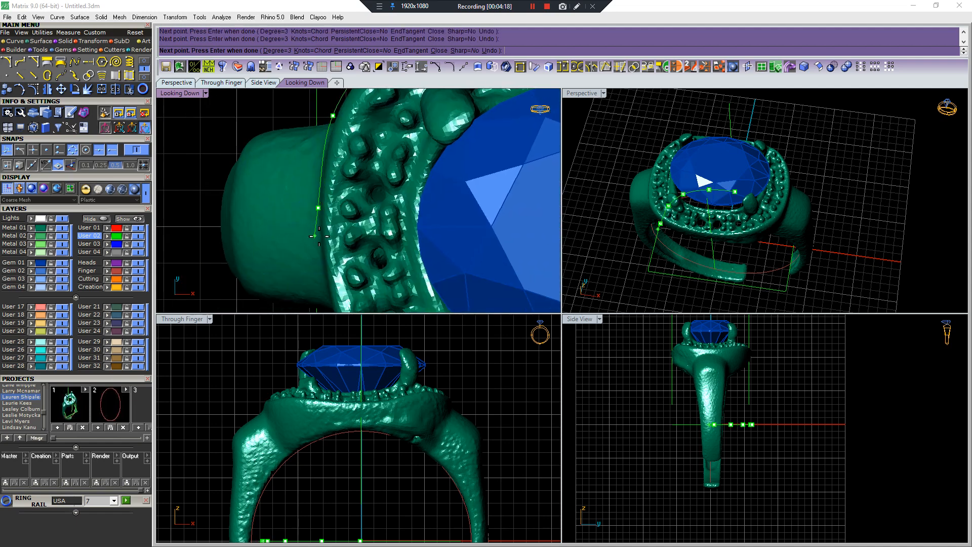
{"action": "left_click", "coordinate": [319, 237]}
{"action": "right_click", "coordinate": [319, 238]}
{"action": "scroll", "coordinate": [302, 218], "scroll_direction": "down", "scroll_amount": 4}
{"action": "scroll", "coordinate": [324, 158], "scroll_direction": "up", "scroll_amount": 4}
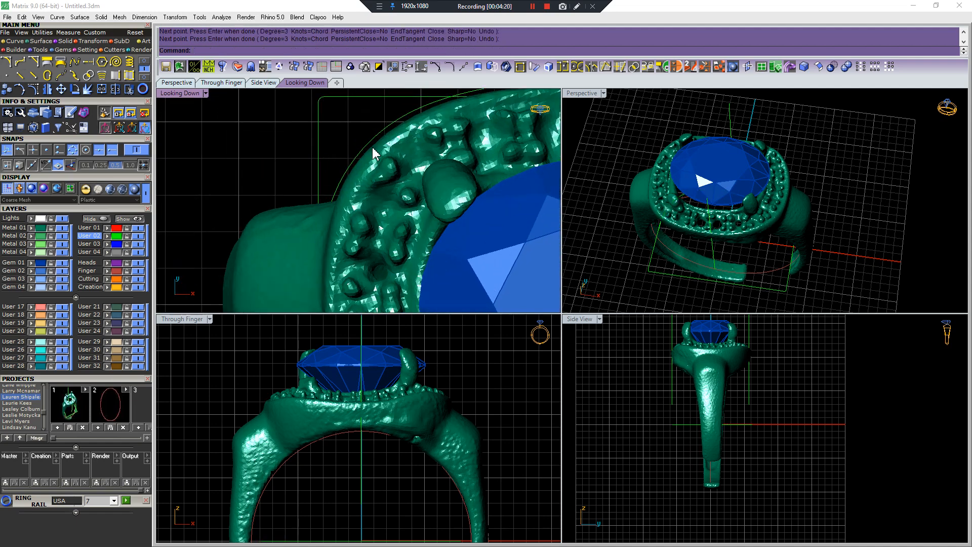
Show the quarter curve's control points and adjust the endpoint near the vertical centre axis in the Looking Down view.
{"action": "scroll", "coordinate": [395, 151], "scroll_direction": "down", "scroll_amount": 4}
{"action": "scroll", "coordinate": [467, 114], "scroll_direction": "up", "scroll_amount": 6}
{"action": "left_click", "coordinate": [481, 129]}
{"action": "key", "text": "F10"}
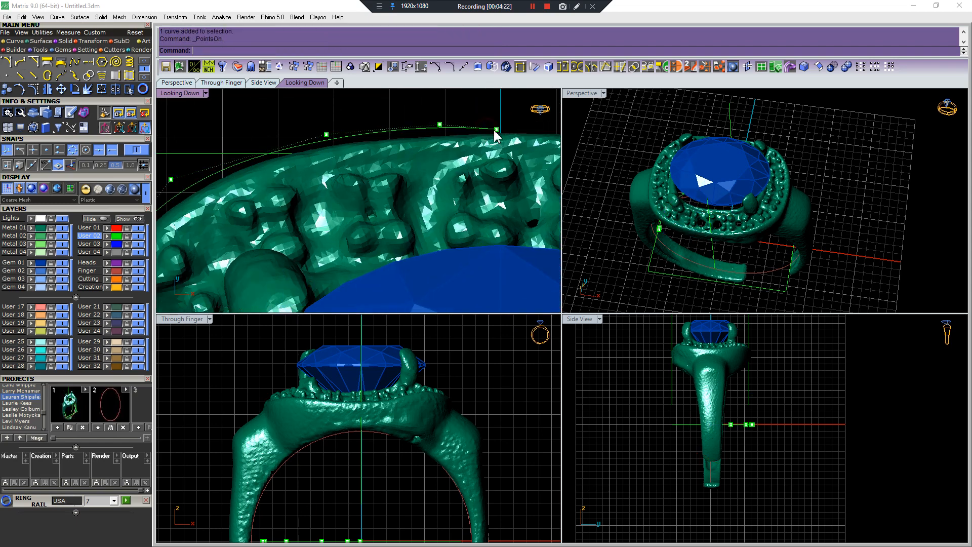
{"action": "left_click_drag", "start_coordinate": [496, 129], "coordinate": [515, 122]}
{"action": "scroll", "coordinate": [507, 120], "scroll_direction": "down", "scroll_amount": 7}
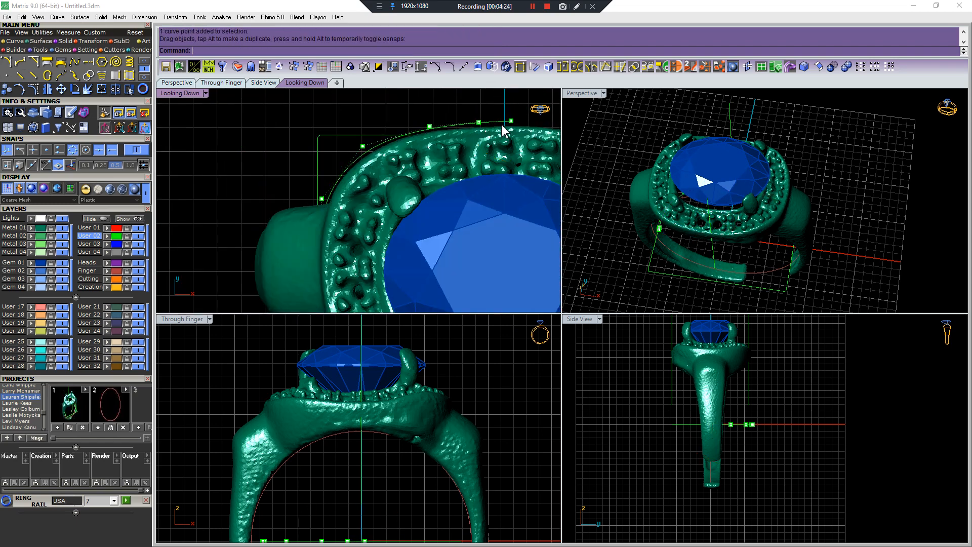
{"action": "key", "text": "Escape"}
{"action": "key", "text": "Escape"}
Mirror the quarter curve into a full halo outline and scale it in two dimensions about the origin to fit the halo's edge.
{"action": "left_click", "coordinate": [499, 121]}
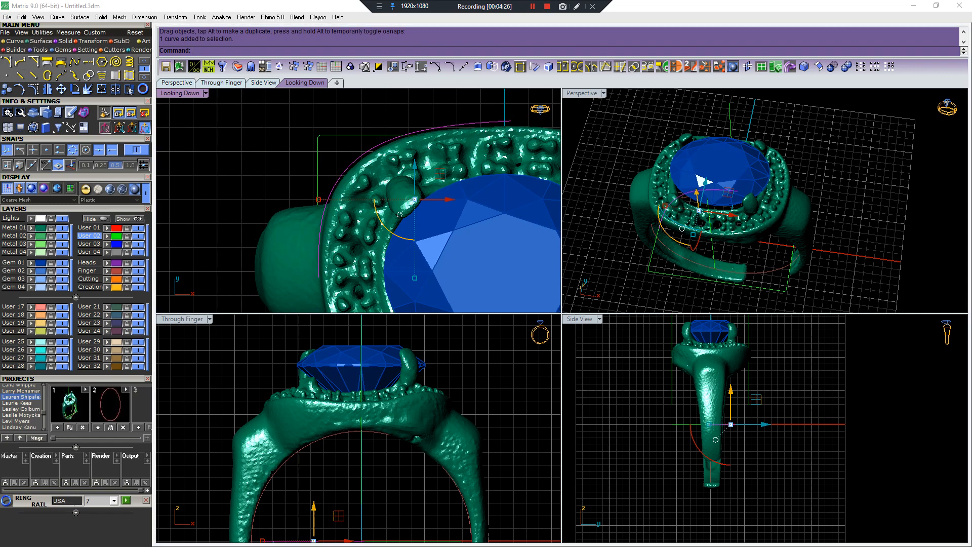
{"action": "scroll", "coordinate": [435, 141], "scroll_direction": "down", "scroll_amount": 8}
{"action": "right_click_drag", "start_coordinate": [444, 153], "coordinate": [379, 157]}
{"action": "scroll", "coordinate": [380, 156], "scroll_direction": "up", "scroll_amount": 2}
{"action": "key", "text": "F4"}
{"action": "left_click", "coordinate": [399, 108]}
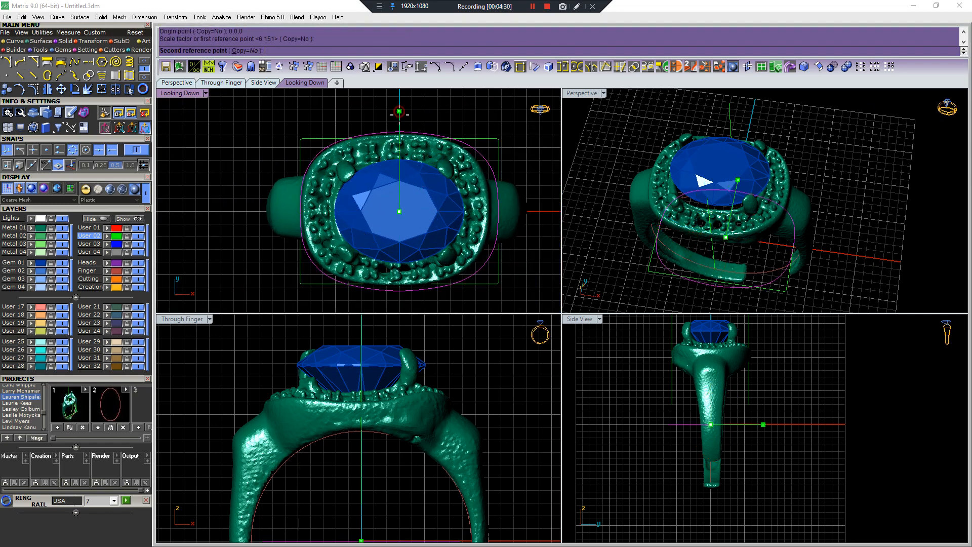
{"action": "left_click", "coordinate": [400, 113]}
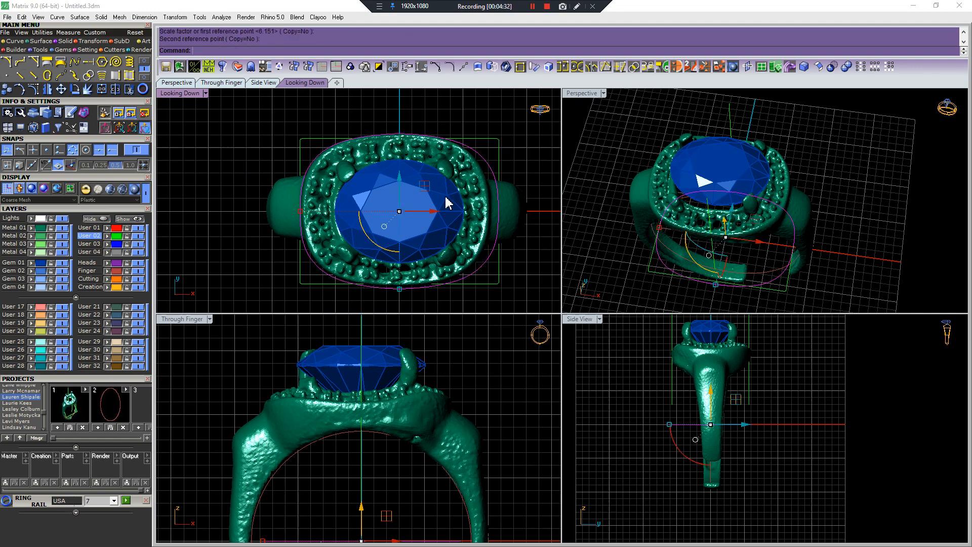
Fine-tune the full outline's size with another two-dimensional scale about the origin in the Looking Down view.
{"action": "mouse_move", "coordinate": [486, 257]}
{"action": "right_mouse_down"}
{"action": "mouse_move", "coordinate": [473, 226]}
{"action": "mouse_move", "coordinate": [503, 258]}
{"action": "right_mouse_up"}
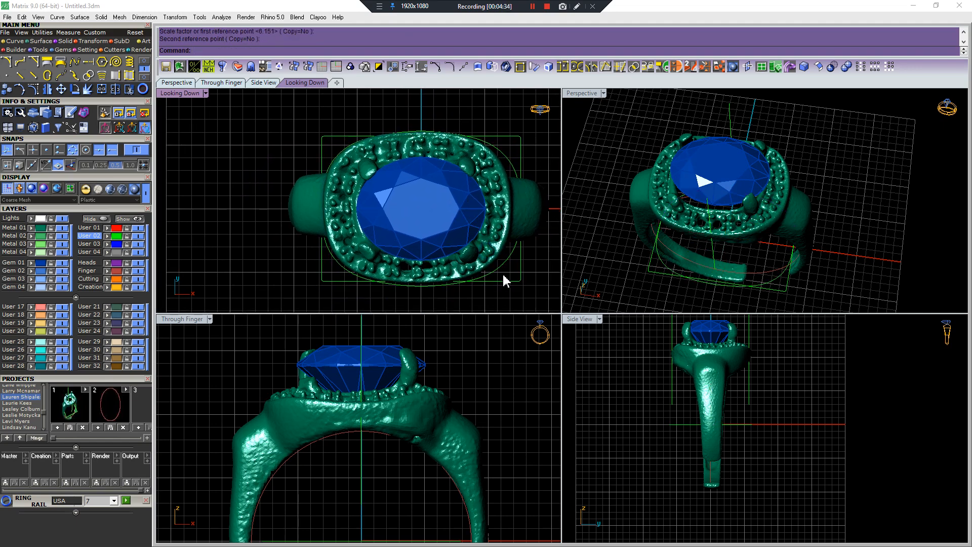
{"action": "left_click", "coordinate": [503, 268]}
{"action": "scroll", "coordinate": [452, 285], "scroll_direction": "up", "scroll_amount": 4}
{"action": "right_click_drag", "start_coordinate": [452, 287], "coordinate": [495, 270]}
{"action": "key", "text": "F4"}
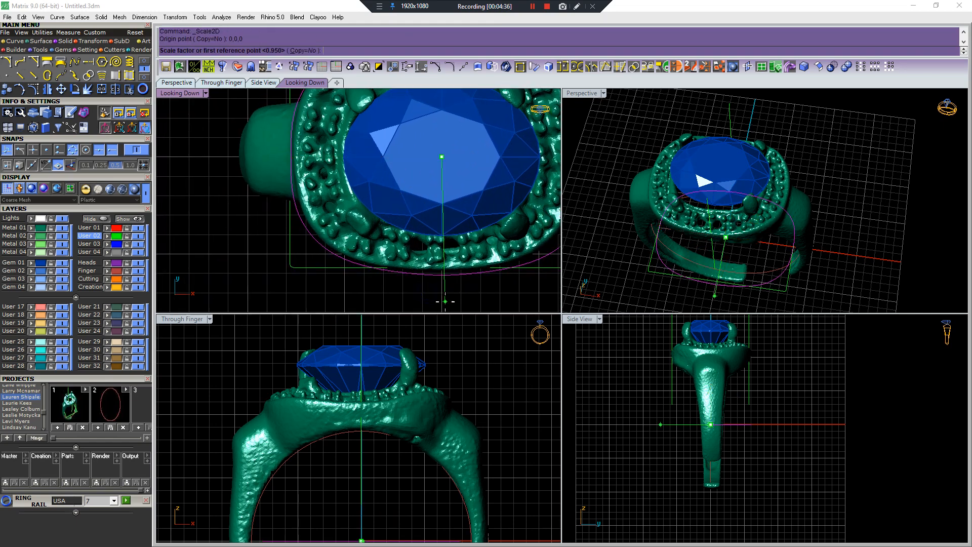
{"action": "left_click", "coordinate": [444, 302]}
{"action": "left_click", "coordinate": [445, 301]}
{"action": "scroll", "coordinate": [445, 301], "scroll_direction": "down", "scroll_amount": 8}
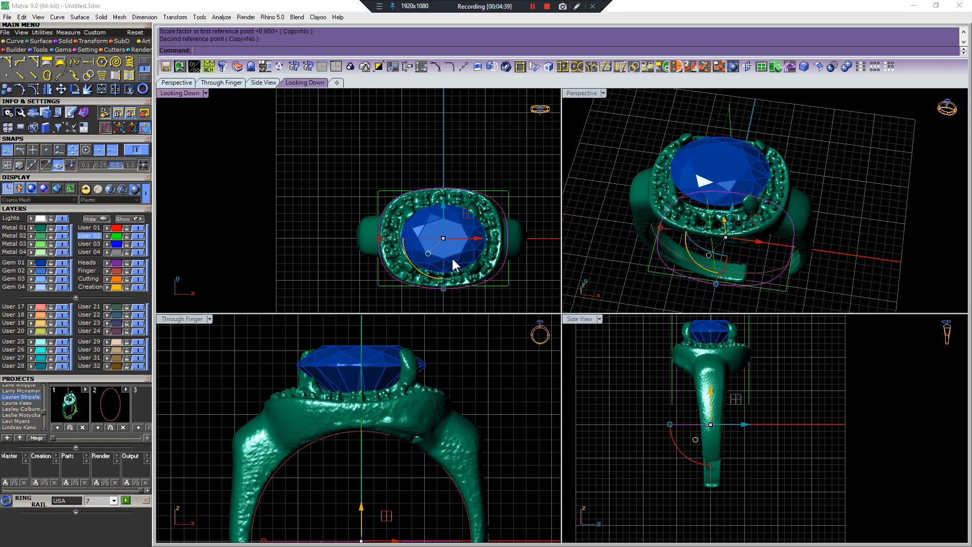
{"action": "key", "text": "Escape"}
Move the halo outline straight up in the Through Finger view to the top edge of the halo base.
{"action": "scroll", "coordinate": [420, 335], "scroll_direction": "down", "scroll_amount": 9}
{"action": "scroll", "coordinate": [388, 432], "scroll_direction": "up", "scroll_amount": 5}
{"action": "left_click", "coordinate": [393, 403]}
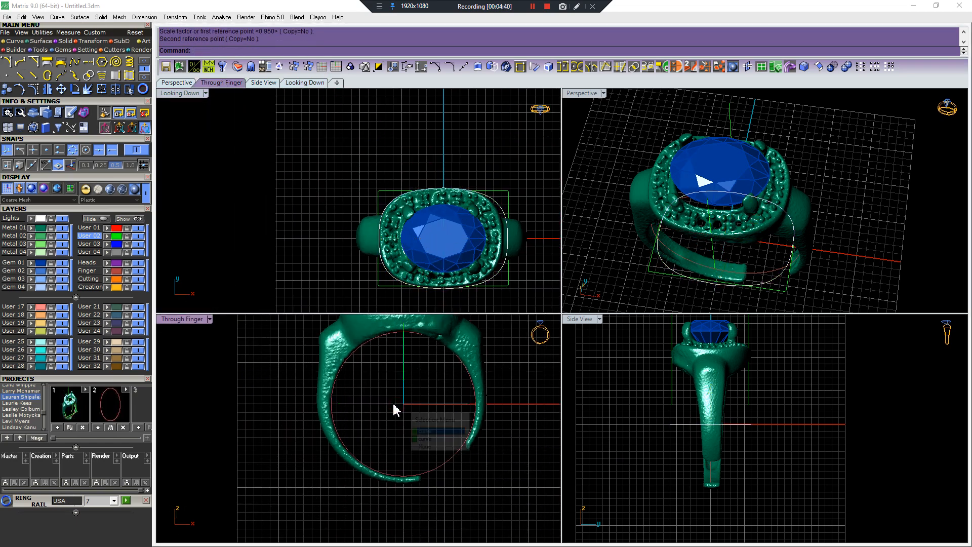
{"action": "right_click", "coordinate": [393, 402]}
{"action": "right_click_drag", "start_coordinate": [392, 396], "coordinate": [376, 461]}
{"action": "left_click_drag", "start_coordinate": [389, 440], "coordinate": [389, 346]}
{"action": "key", "text": "Escape"}
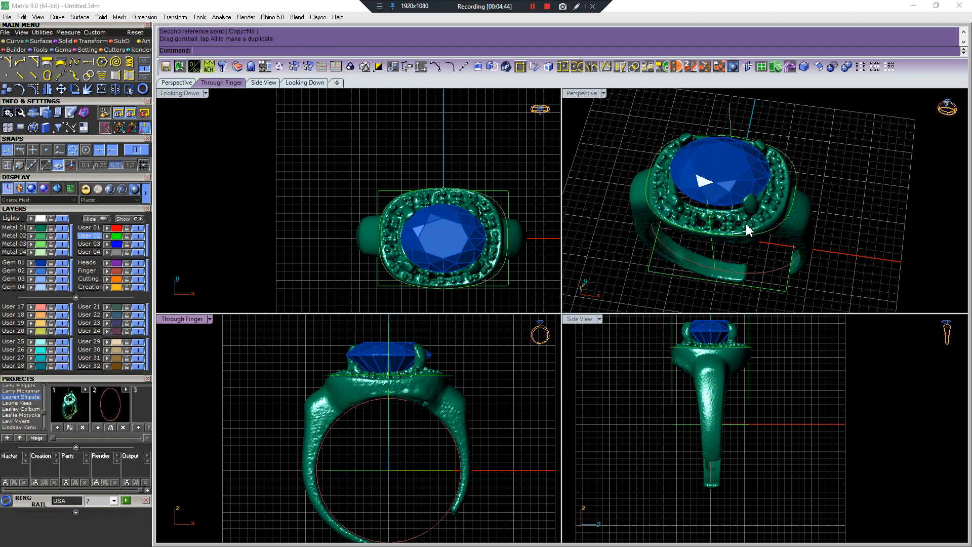
Draw an interpolated profile curve in the Through Finger view from the outline's outer end down and inward past the finger rail.
{"action": "right_click_drag", "start_coordinate": [741, 215], "coordinate": [765, 183]}
{"action": "scroll", "coordinate": [337, 366], "scroll_direction": "up", "scroll_amount": 10}
{"action": "key", "text": "F3"}
{"action": "left_click", "coordinate": [301, 397]}
{"action": "right_click_drag", "start_coordinate": [310, 420], "coordinate": [300, 365]}
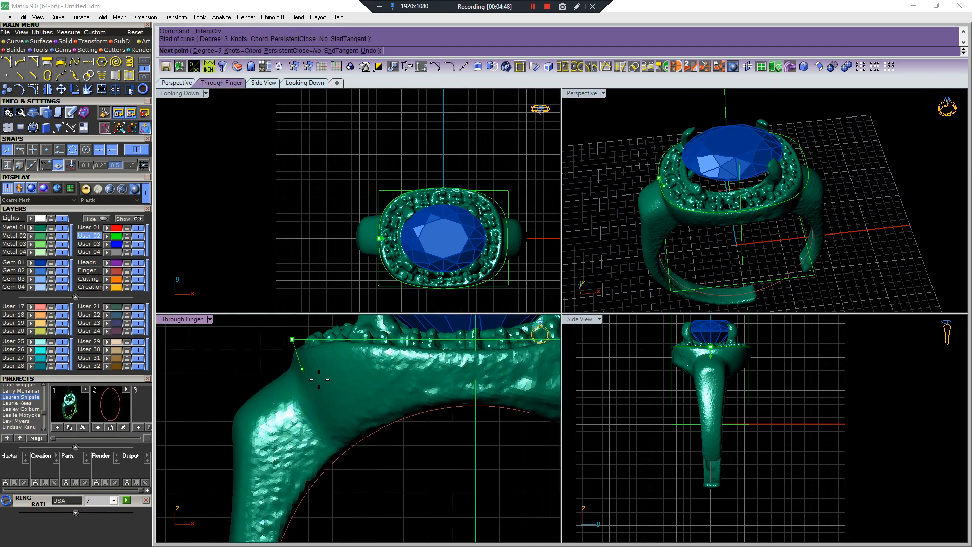
{"action": "left_click", "coordinate": [297, 389]}
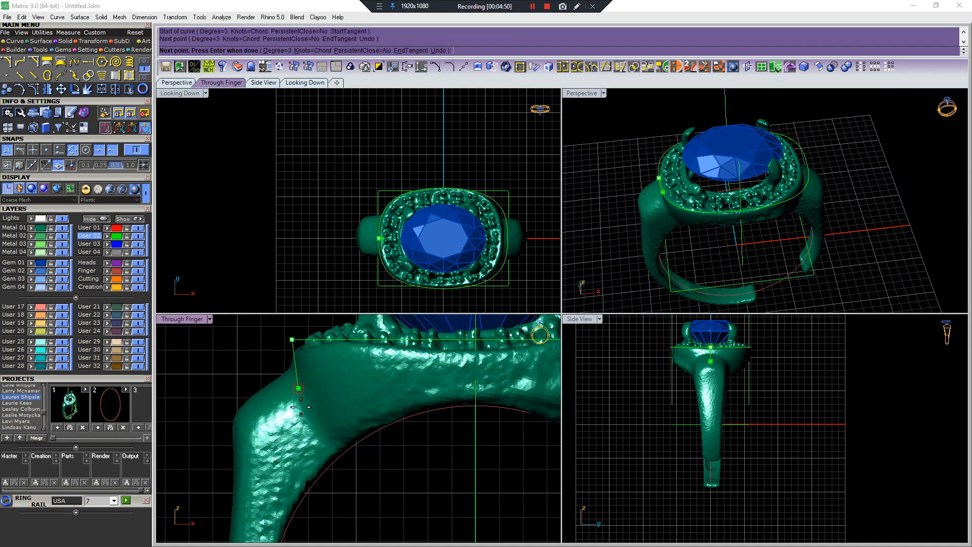
{"action": "left_click", "coordinate": [355, 477]}
{"action": "key", "text": "Return"}
Try a one-rail sweep of the side profile curve along the halo outline.
{"action": "left_click", "coordinate": [661, 160]}
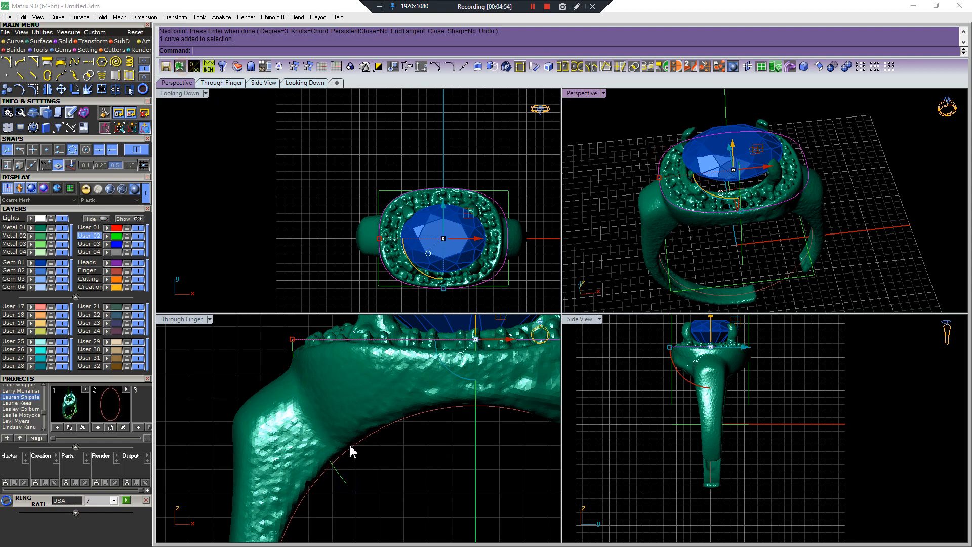
{"action": "left_click", "coordinate": [343, 479]}
{"action": "key", "text": "Return"}
{"action": "key", "text": "Escape"}
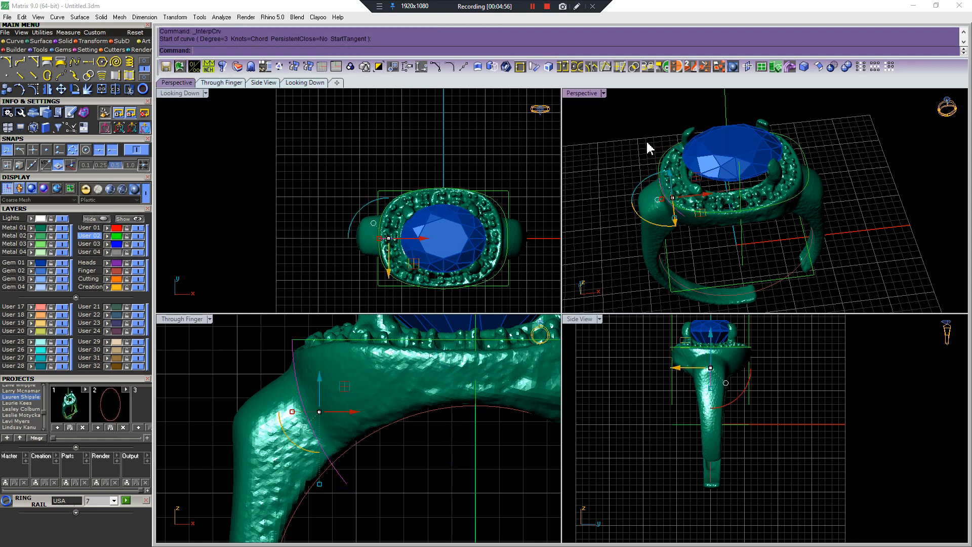
{"action": "key", "text": "Escape"}
{"action": "left_click", "coordinate": [661, 151]}
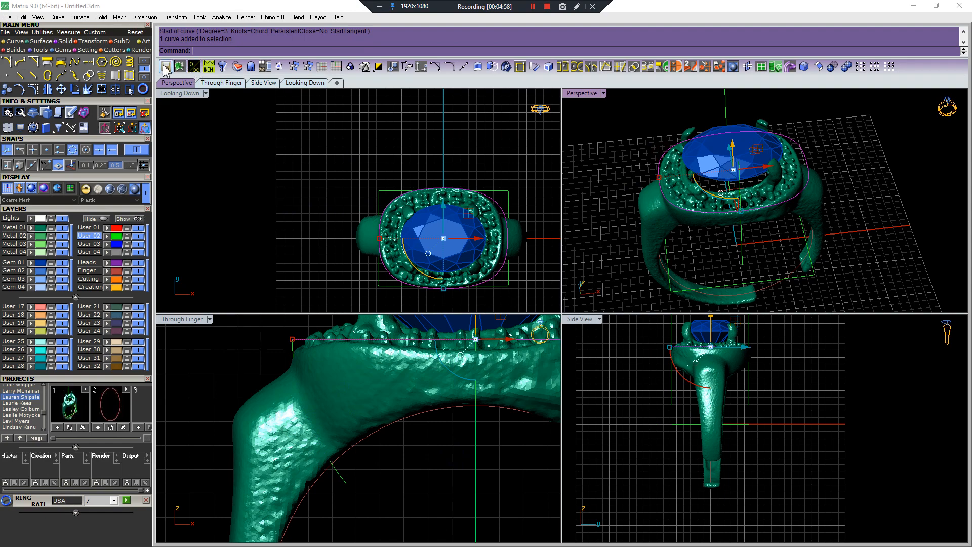
{"action": "left_click", "coordinate": [165, 66]}
{"action": "left_click", "coordinate": [336, 474]}
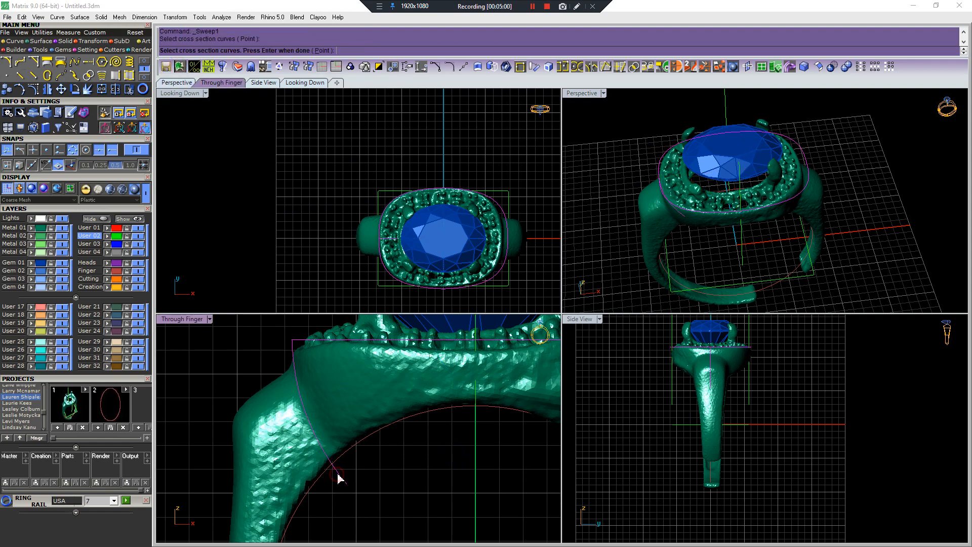
{"action": "key", "text": "Return"}
{"action": "right_click_drag", "start_coordinate": [702, 252], "coordinate": [731, 211]}
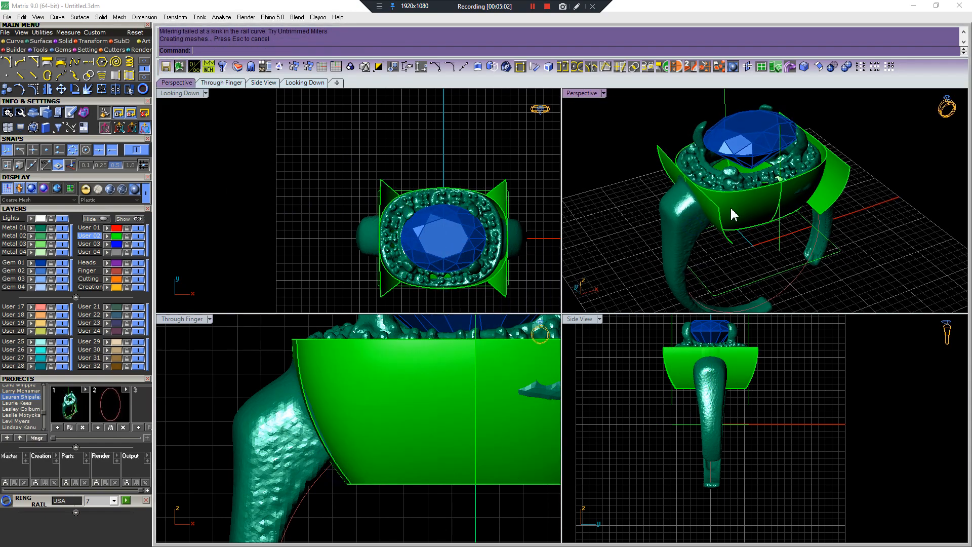
Examine the swept surface's flared corners and undo the one-rail sweep.
{"action": "left_click", "coordinate": [732, 211]}
{"action": "key", "text": "ctrl+alt+c"}
{"action": "right_click_drag", "start_coordinate": [803, 226], "coordinate": [746, 232]}
{"action": "left_click", "coordinate": [822, 204]}
{"action": "right_click_drag", "start_coordinate": [734, 187], "coordinate": [646, 184]}
{"action": "key", "text": "ctrl+z"}
Display the halo outline's control points and examine where the curve crosses the front centre axis.
{"action": "left_click", "coordinate": [801, 154]}
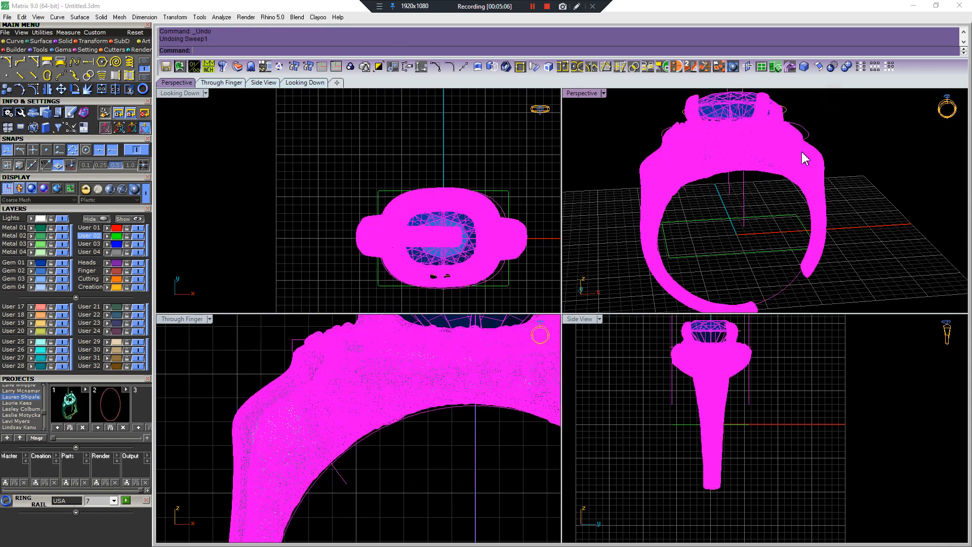
{"action": "left_click", "coordinate": [857, 112]}
{"action": "right_click_drag", "start_coordinate": [857, 112], "coordinate": [785, 171]}
{"action": "left_click", "coordinate": [861, 139]}
{"action": "key", "text": "F10"}
{"action": "scroll", "coordinate": [709, 188], "scroll_direction": "up", "scroll_amount": 10}
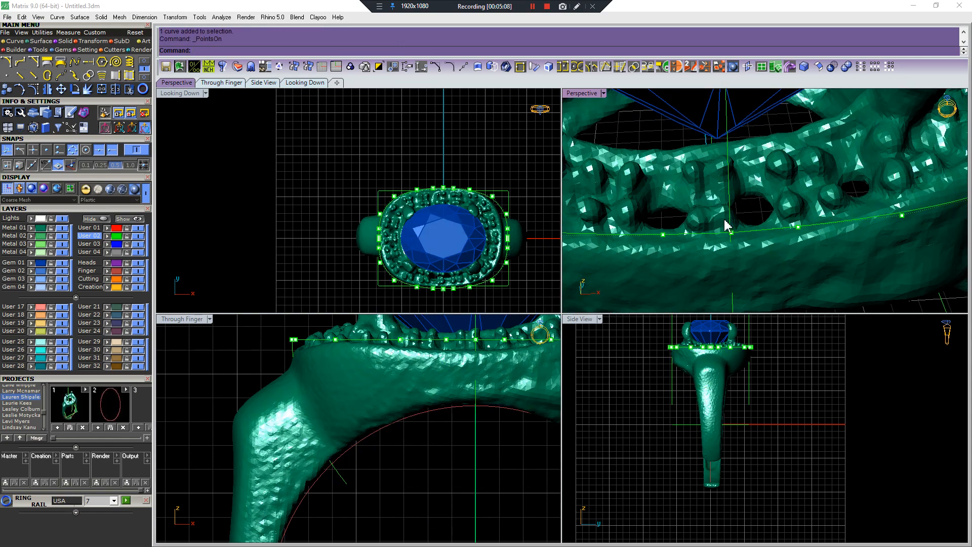
{"action": "key", "text": "Escape"}
{"action": "left_click", "coordinate": [740, 234]}
{"action": "key", "text": "Escape"}
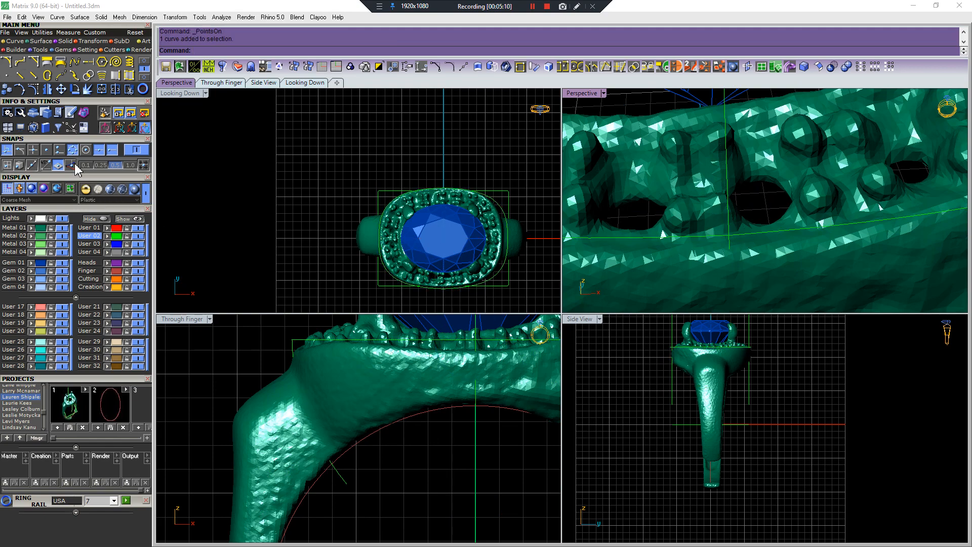
Select all open curves to check whether the halo outline is closed, and clear the selection.
{"action": "left_click", "coordinate": [84, 112]}
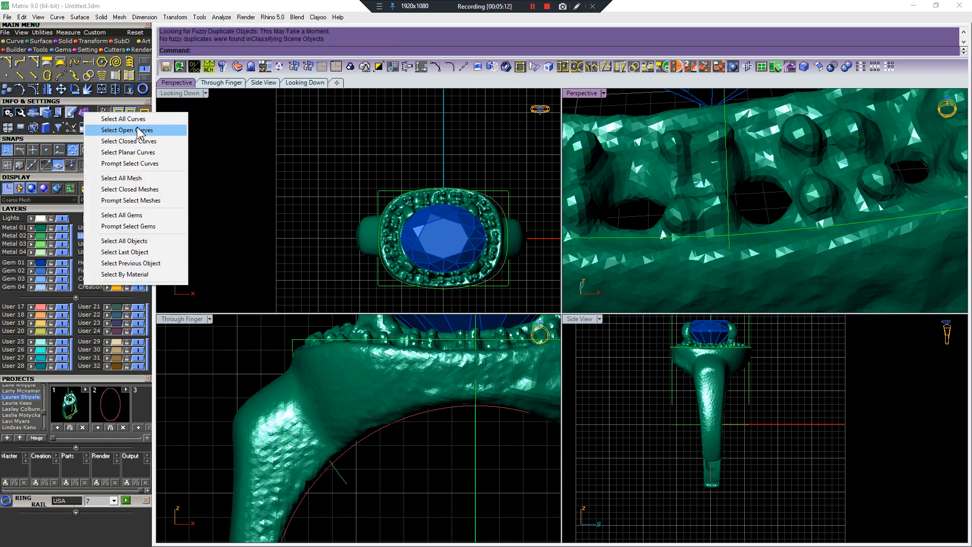
{"action": "left_click", "coordinate": [140, 130]}
{"action": "scroll", "coordinate": [835, 196], "scroll_direction": "down", "scroll_amount": 10}
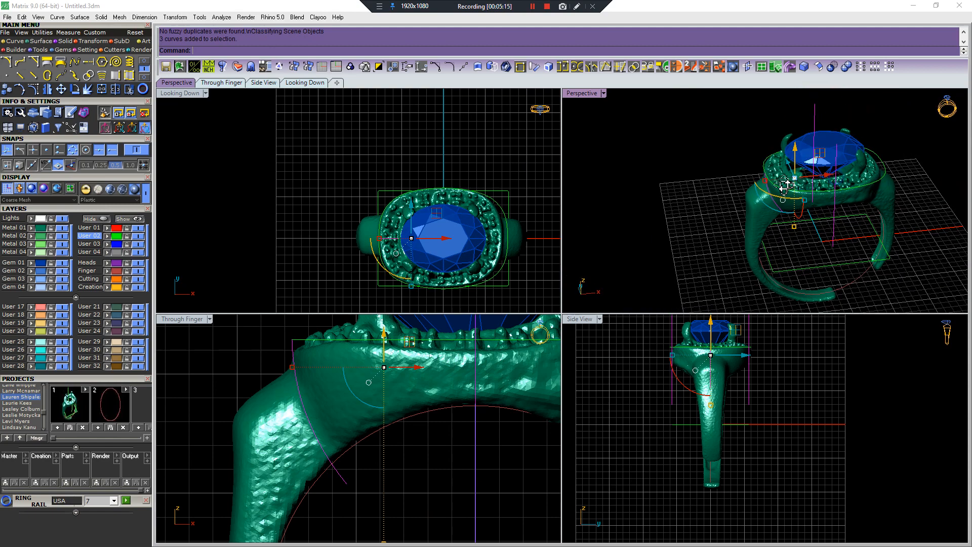
{"action": "scroll", "coordinate": [774, 213], "scroll_direction": "down", "scroll_amount": 5}
{"action": "key", "text": "ctrl+a"}
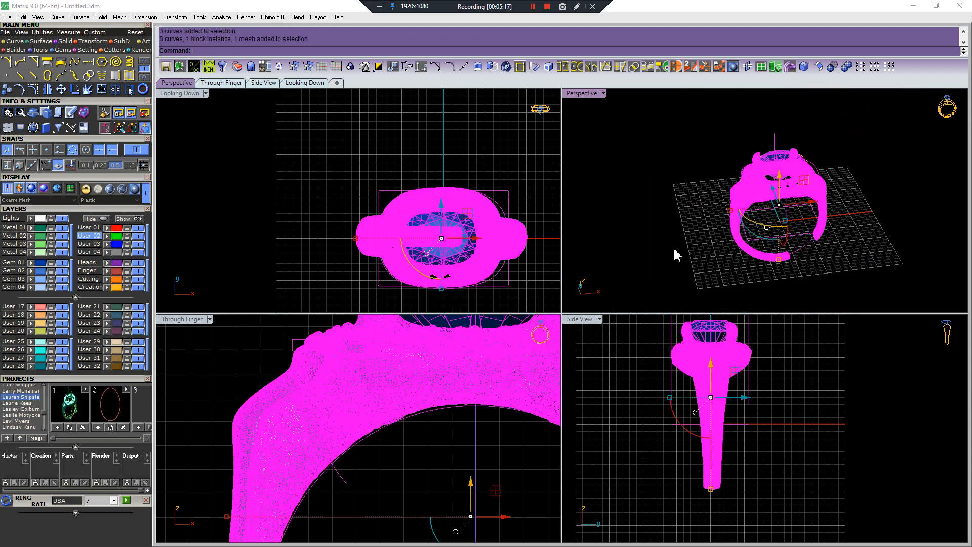
{"action": "left_click", "coordinate": [674, 249]}
{"action": "scroll", "coordinate": [844, 191], "scroll_direction": "up", "scroll_amount": 6}
Sweep the side profile curve along the halo outline as a one-rail Freeform sweep without simplifying the cross section.
{"action": "left_click", "coordinate": [851, 185]}
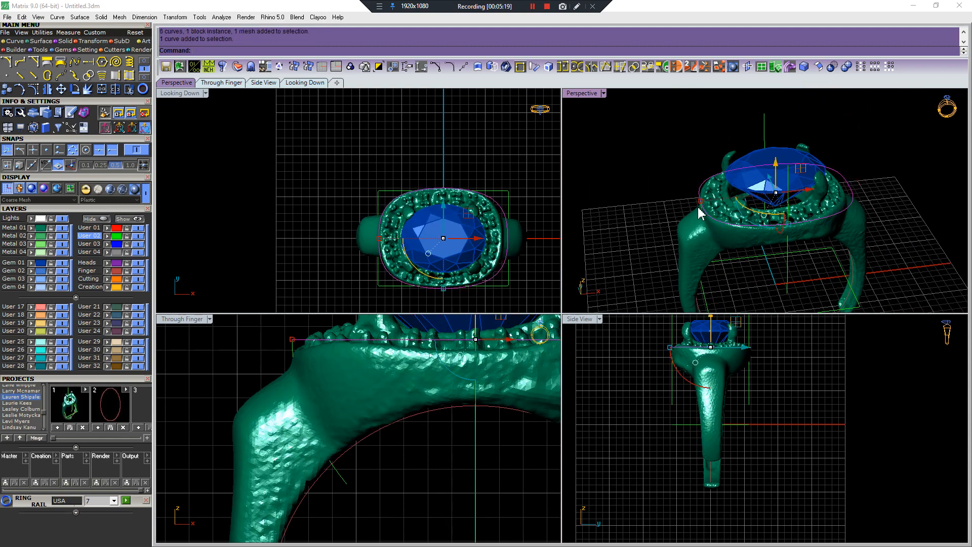
{"action": "scroll", "coordinate": [698, 208], "scroll_direction": "up", "scroll_amount": 7}
{"action": "scroll", "coordinate": [324, 99], "scroll_direction": "down", "scroll_amount": 2}
{"action": "left_click", "coordinate": [47, 62]}
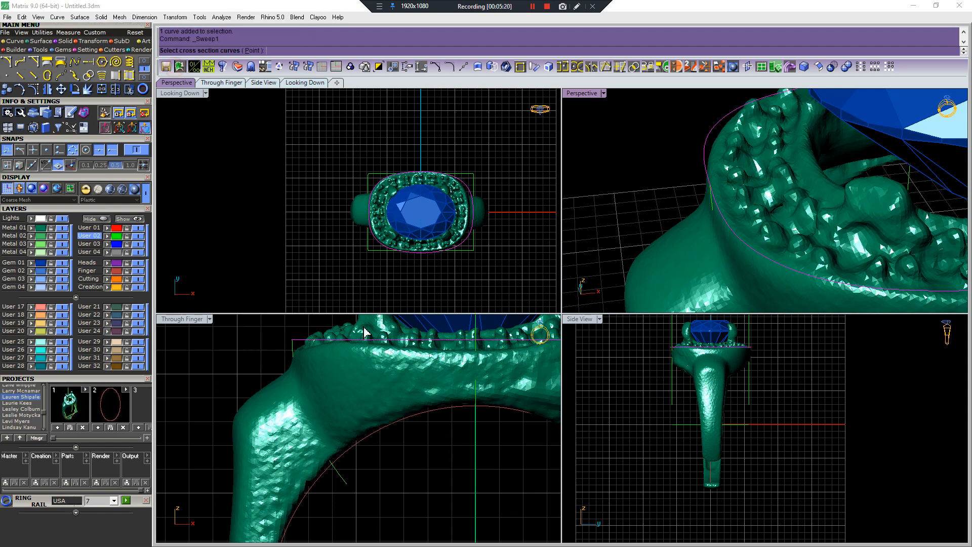
{"action": "left_click", "coordinate": [344, 480]}
{"action": "key", "text": "Return"}
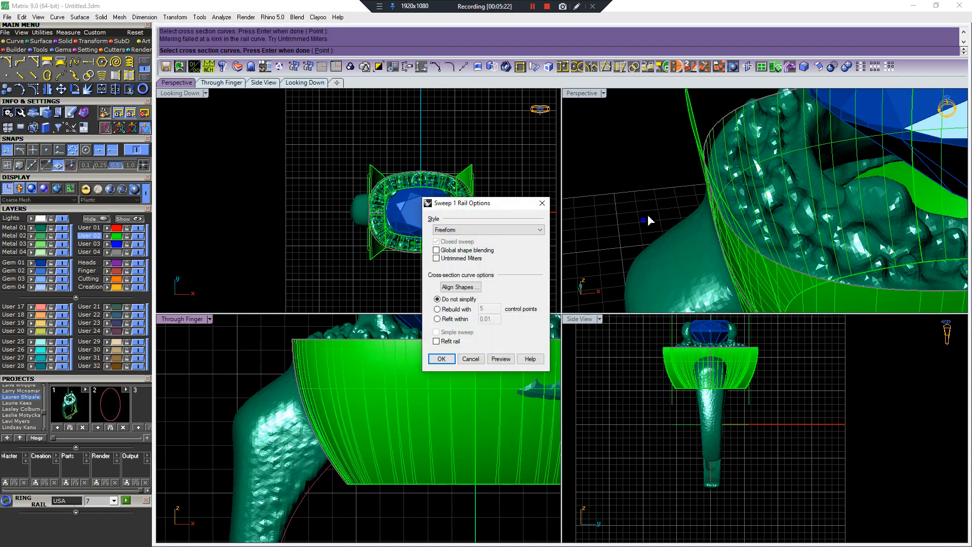
{"action": "key", "text": "Return"}
Remove the flared corner parts of the swept surface and join the remaining pieces into one polysurface.
{"action": "right_click_drag", "start_coordinate": [797, 187], "coordinate": [768, 175]}
{"action": "left_click", "coordinate": [731, 164]}
{"action": "left_click", "coordinate": [720, 140]}
{"action": "left_click", "coordinate": [721, 145]}
{"action": "key", "text": "Delete"}
{"action": "right_click_drag", "start_coordinate": [944, 152], "coordinate": [566, 191]}
{"action": "left_click", "coordinate": [685, 176]}
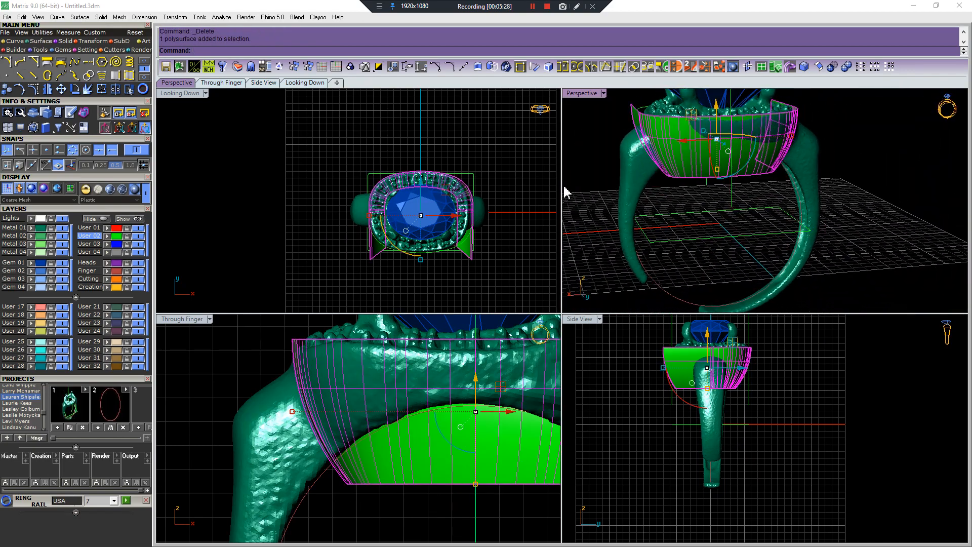
{"action": "scroll", "coordinate": [457, 217], "scroll_direction": "up", "scroll_amount": 2}
{"action": "scroll", "coordinate": [458, 217], "scroll_direction": "up", "scroll_amount": 1}
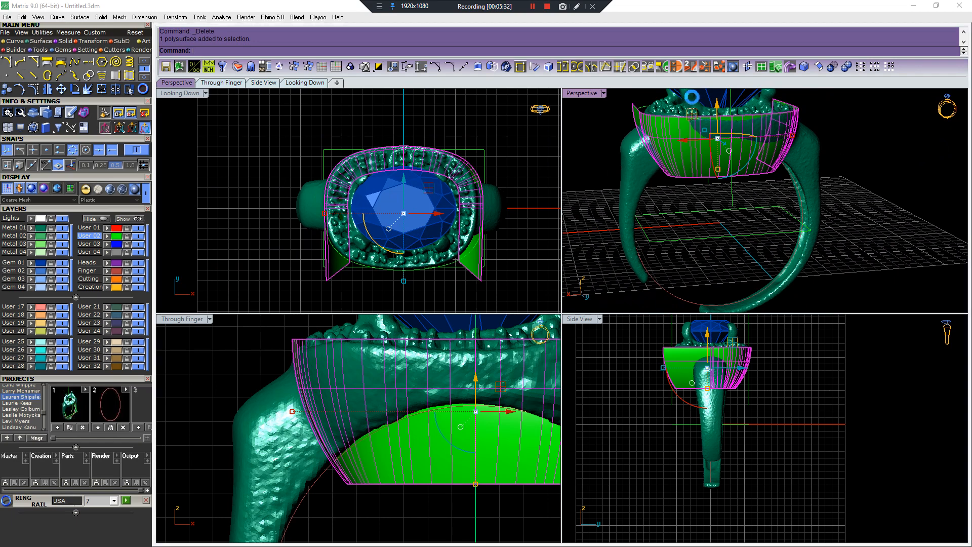
{"action": "key", "text": "ctrl+j"}
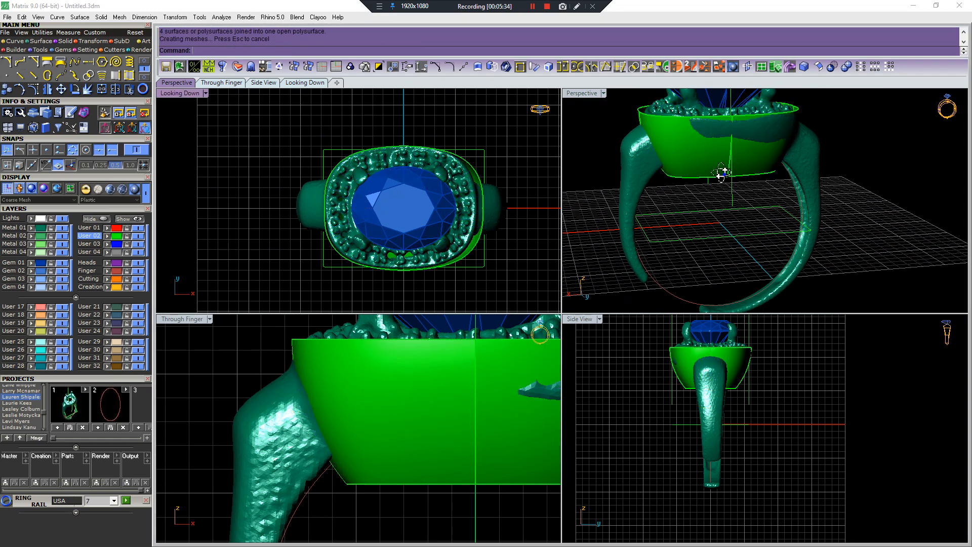
Cap the planar openings of the joined halo body.
{"action": "left_click", "coordinate": [707, 175]}
{"action": "right_click_drag", "start_coordinate": [721, 174], "coordinate": [731, 250]}
{"action": "key", "text": "ctrl+shift+c"}
{"action": "key", "text": "Escape"}
{"action": "left_click", "coordinate": [731, 249]}
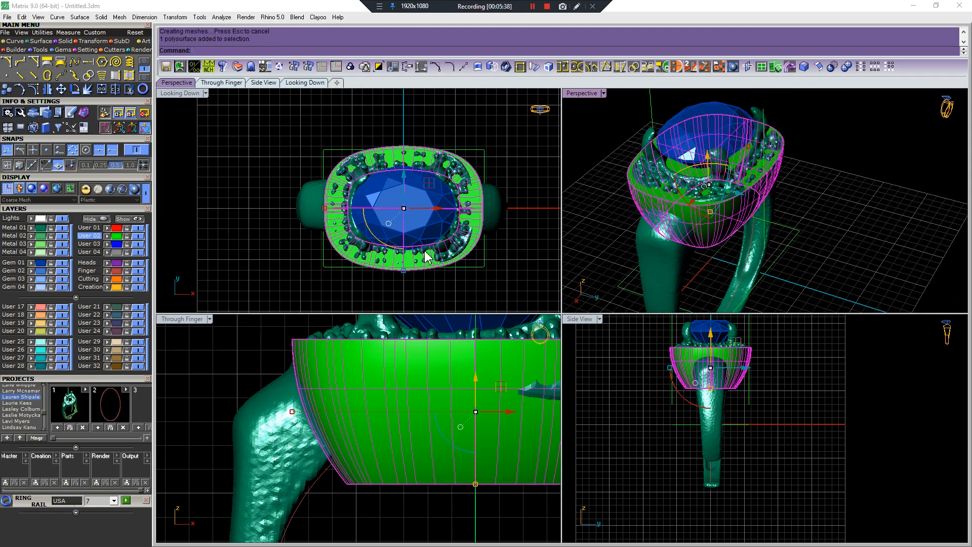
{"action": "key", "text": "Escape"}
{"action": "right_click_drag", "start_coordinate": [631, 224], "coordinate": [644, 252]}
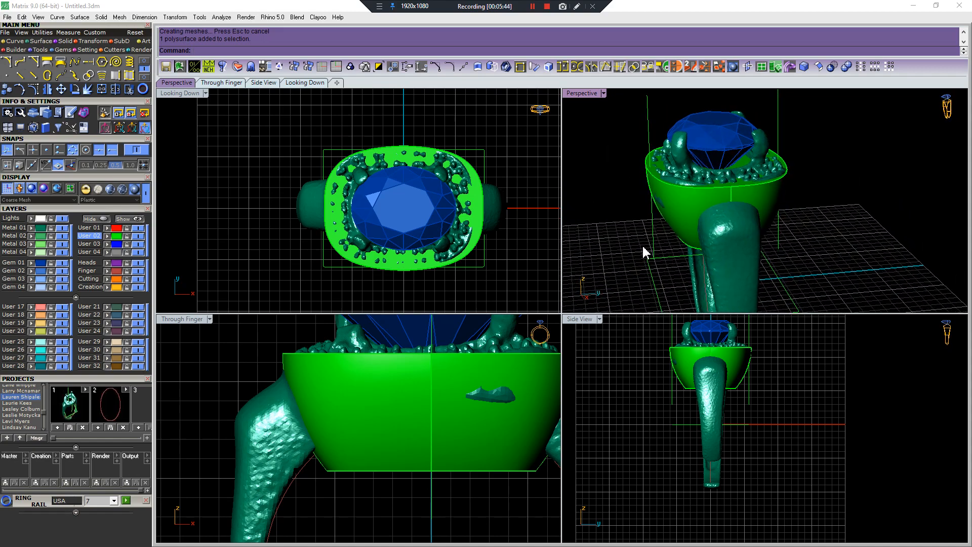
Draw an interpolated curve in the Through Finger view from the halo body's upper outer corner, arching over the beads to the prong.
{"action": "right_click_drag", "start_coordinate": [306, 363], "coordinate": [295, 416]}
{"action": "scroll", "coordinate": [276, 419], "scroll_direction": "up", "scroll_amount": 6}
{"action": "key", "text": "space"}
{"action": "left_click", "coordinate": [265, 392]}
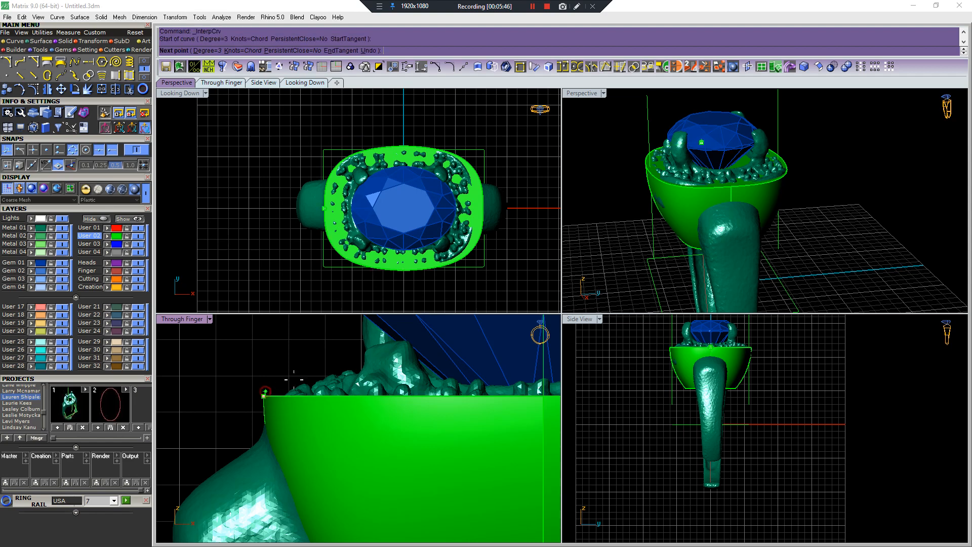
{"action": "left_click", "coordinate": [333, 374]}
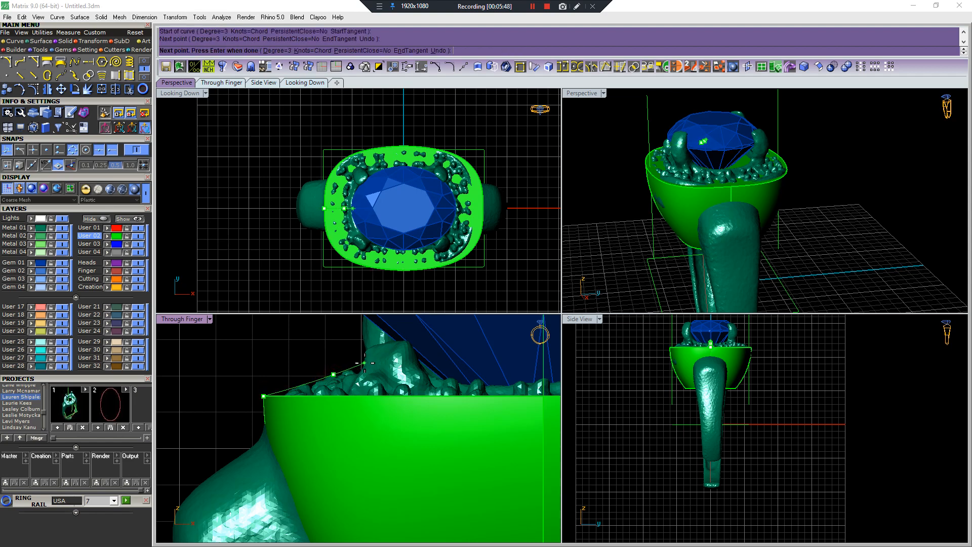
{"action": "left_click", "coordinate": [378, 369]}
{"action": "right_click", "coordinate": [376, 370]}
{"action": "scroll", "coordinate": [306, 383], "scroll_direction": "up", "scroll_amount": 4}
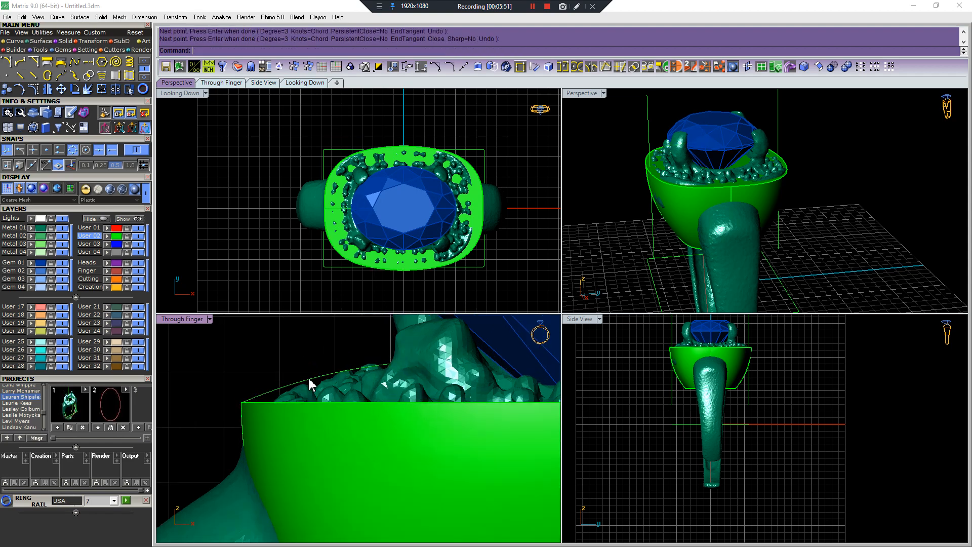
Scale the arched curve slightly taller in the Through Finger view, using the halo body's upper outer corner as origin.
{"action": "left_click", "coordinate": [307, 379]}
{"action": "key", "text": "s"}
{"action": "left_click", "coordinate": [246, 402]}
{"action": "left_click", "coordinate": [245, 377]}
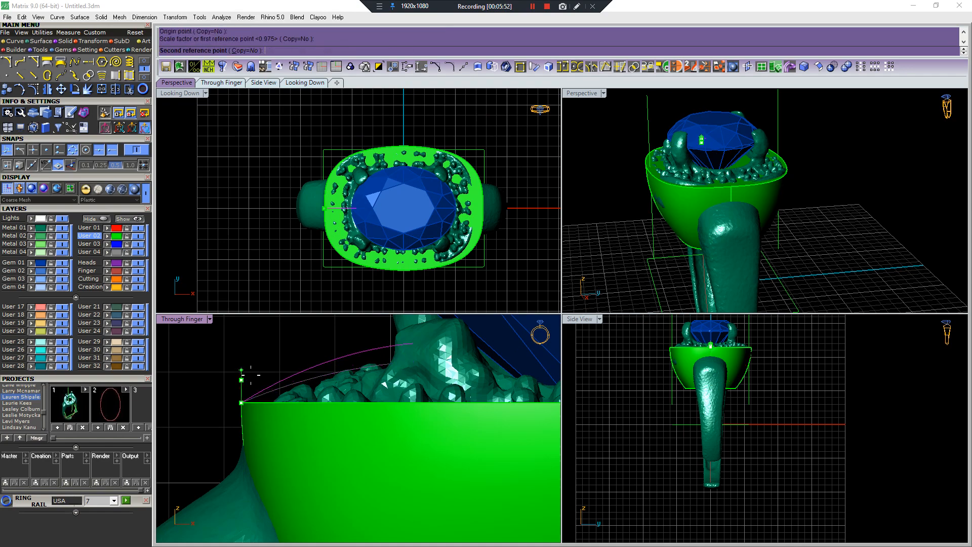
{"action": "left_click", "coordinate": [250, 375]}
{"action": "key", "text": "Escape"}
Extract the flat top surface of the halo body and delete it.
{"action": "right_click_drag", "start_coordinate": [661, 154], "coordinate": [764, 171]}
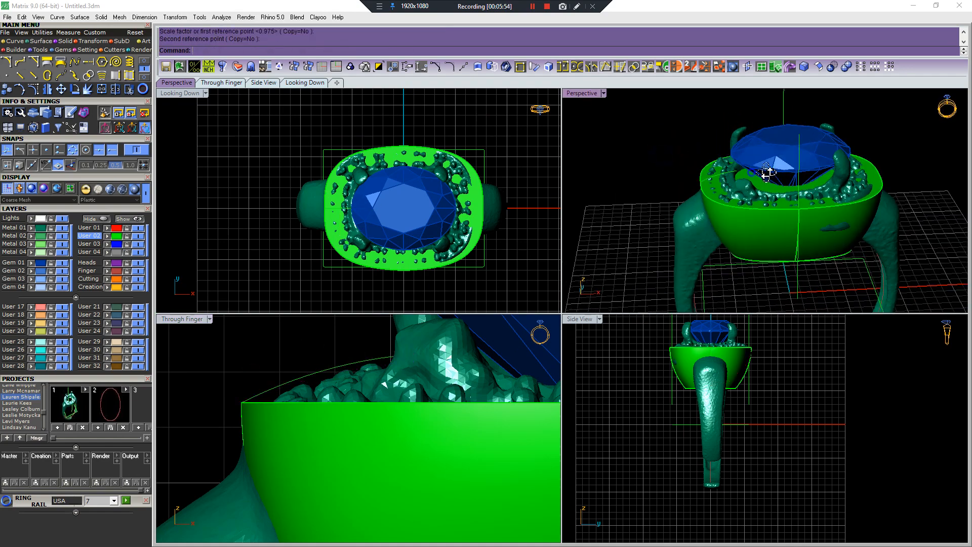
{"action": "scroll", "coordinate": [739, 144], "scroll_direction": "up", "scroll_amount": 5}
{"action": "key", "text": "e"}
{"action": "left_click", "coordinate": [673, 200]}
{"action": "key", "text": "Return"}
{"action": "key", "text": "Delete"}
{"action": "right_click_drag", "start_coordinate": [674, 203], "coordinate": [687, 205]}
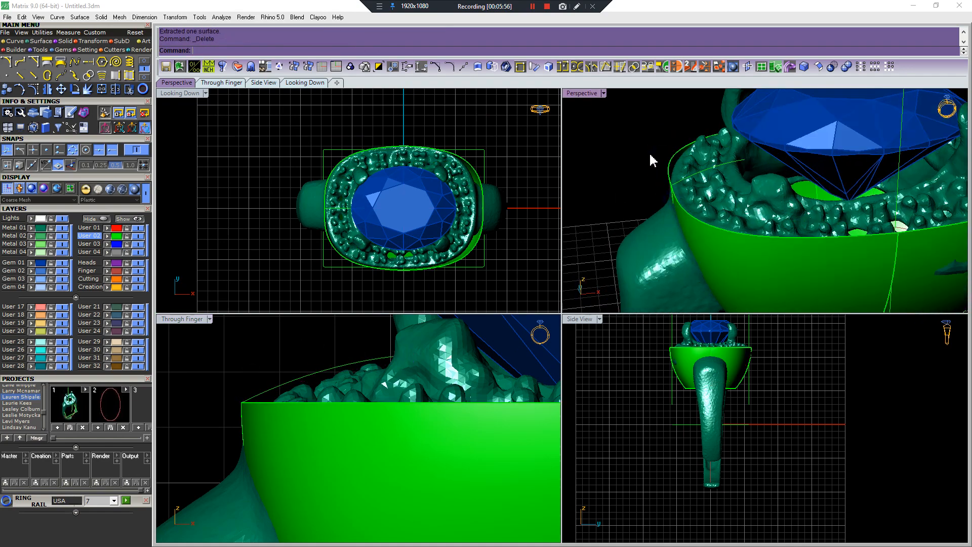
Duplicate the open upper border of the halo body as a curve and put it on layer User 01.
{"action": "left_click", "coordinate": [180, 67]}
{"action": "left_click", "coordinate": [675, 165]}
{"action": "left_click", "coordinate": [675, 161]}
{"action": "right_click", "coordinate": [675, 161]}
{"action": "key", "text": "F4"}
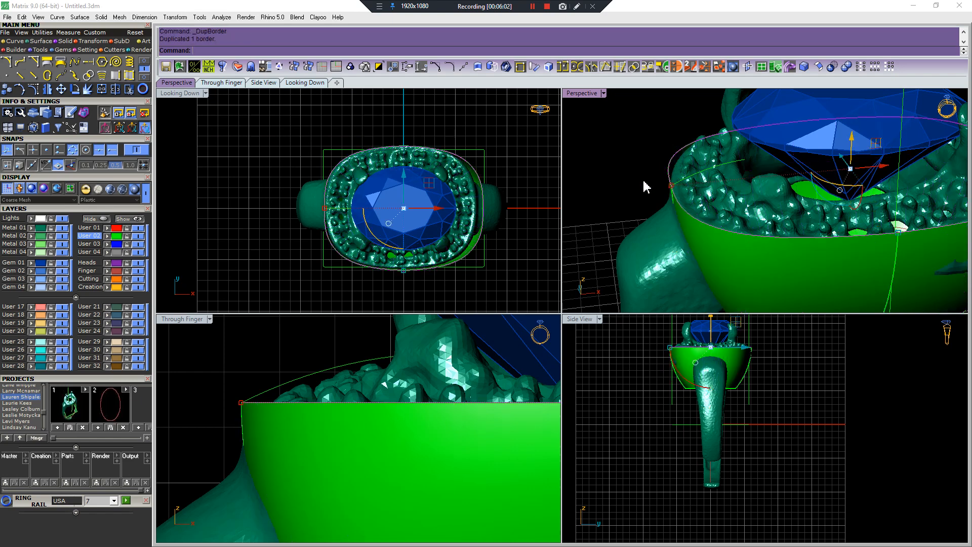
{"action": "left_click", "coordinate": [91, 227]}
Try to sweep the arched curve along the duplicated border as a one-rail sweep.
{"action": "left_click", "coordinate": [659, 158]}
{"action": "left_click", "coordinate": [671, 157]}
{"action": "right_click", "coordinate": [671, 156]}
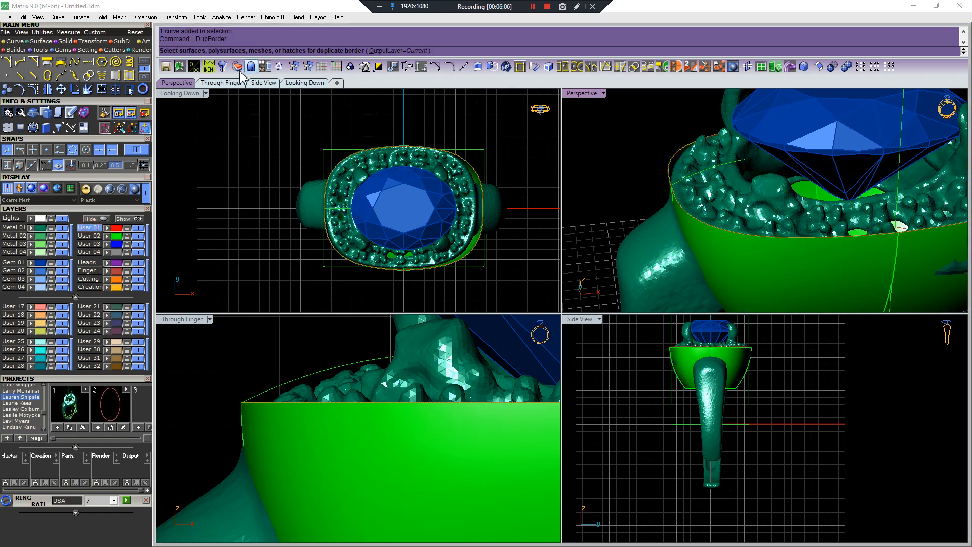
{"action": "key", "text": "Escape"}
{"action": "left_click", "coordinate": [671, 156]}
{"action": "left_click", "coordinate": [634, 157]}
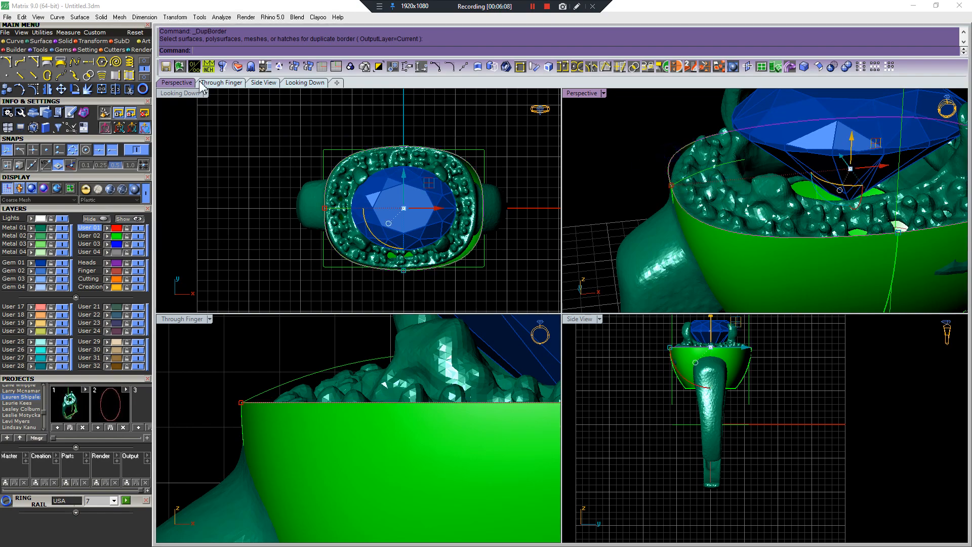
{"action": "left_click", "coordinate": [175, 70]}
{"action": "left_click", "coordinate": [734, 162]}
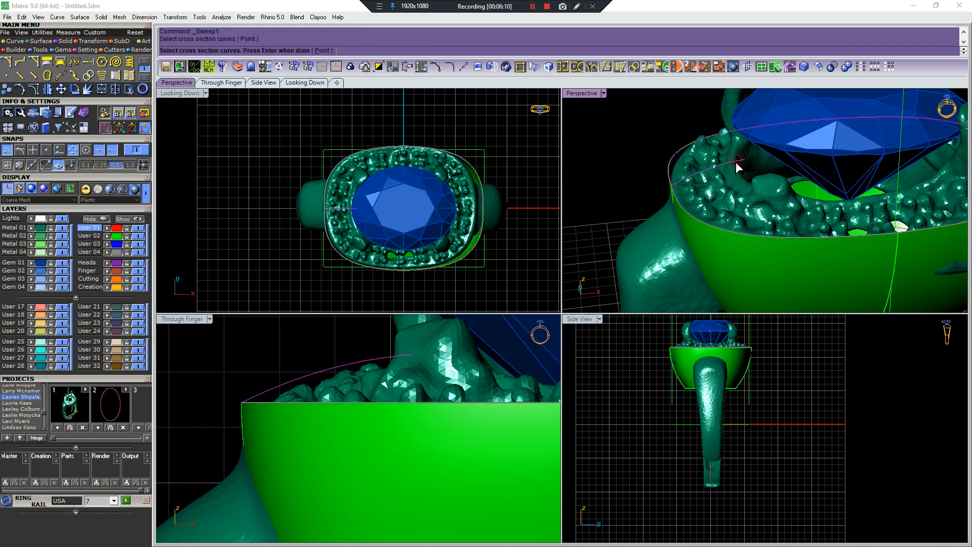
{"action": "right_click", "coordinate": [734, 162]}
{"action": "key", "text": "Escape"}
{"action": "scroll", "coordinate": [721, 177], "scroll_direction": "down", "scroll_amount": 4}
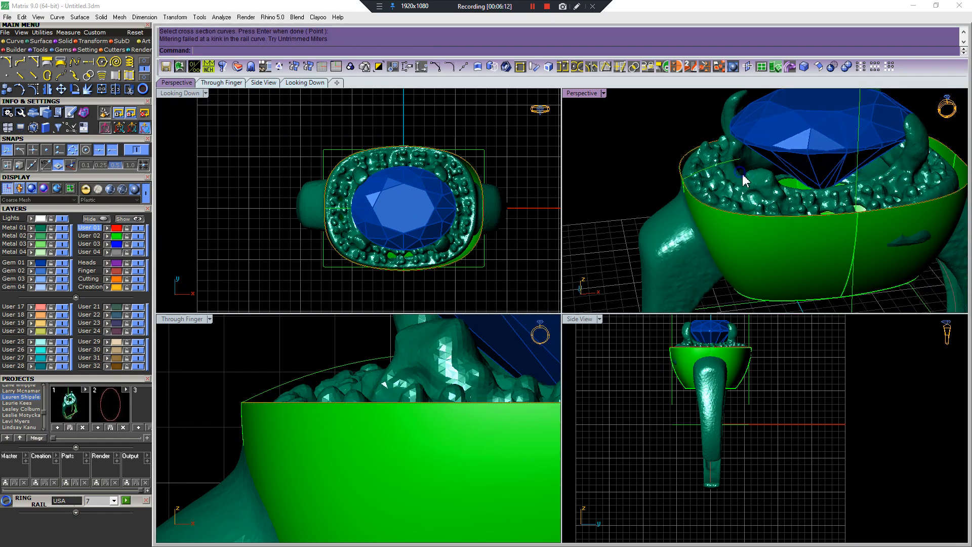
Mirror the arched curve to the opposite end of the head about the vertical axis through 0,0,0 in the Looking Down view.
{"action": "scroll", "coordinate": [729, 169], "scroll_direction": "up", "scroll_amount": 6}
{"action": "left_click", "coordinate": [739, 152]}
{"action": "key", "text": "ctrl+m"}
{"action": "left_click", "coordinate": [397, 134]}
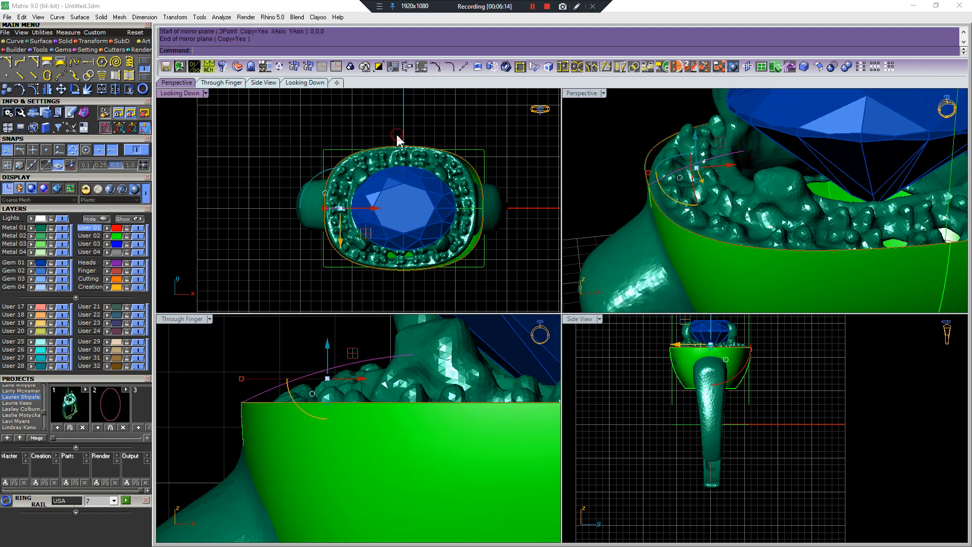
{"action": "key", "text": "Escape"}
Isolate the halo body and both arched curves by hiding all other objects.
{"action": "scroll", "coordinate": [481, 158], "scroll_direction": "down", "scroll_amount": 6}
{"action": "scroll", "coordinate": [754, 225], "scroll_direction": "down", "scroll_amount": 9}
{"action": "right_click_drag", "start_coordinate": [762, 235], "coordinate": [696, 239]}
{"action": "scroll", "coordinate": [695, 240], "scroll_direction": "up", "scroll_amount": 4}
{"action": "left_click", "coordinate": [697, 245]}
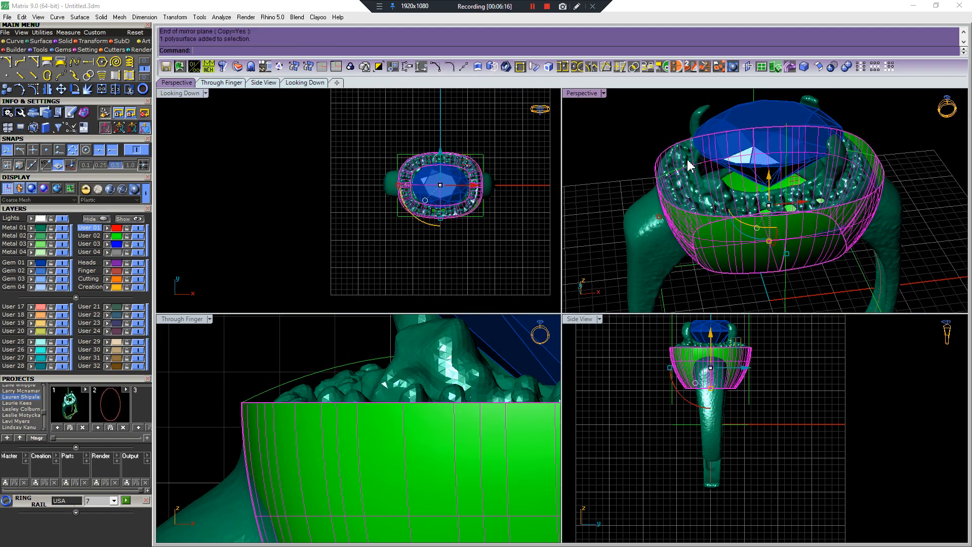
{"action": "left_click", "coordinate": [687, 173], "text": "shift"}
{"action": "scroll", "coordinate": [871, 161], "scroll_direction": "up", "scroll_amount": 3}
{"action": "left_click", "coordinate": [867, 158], "text": "shift"}
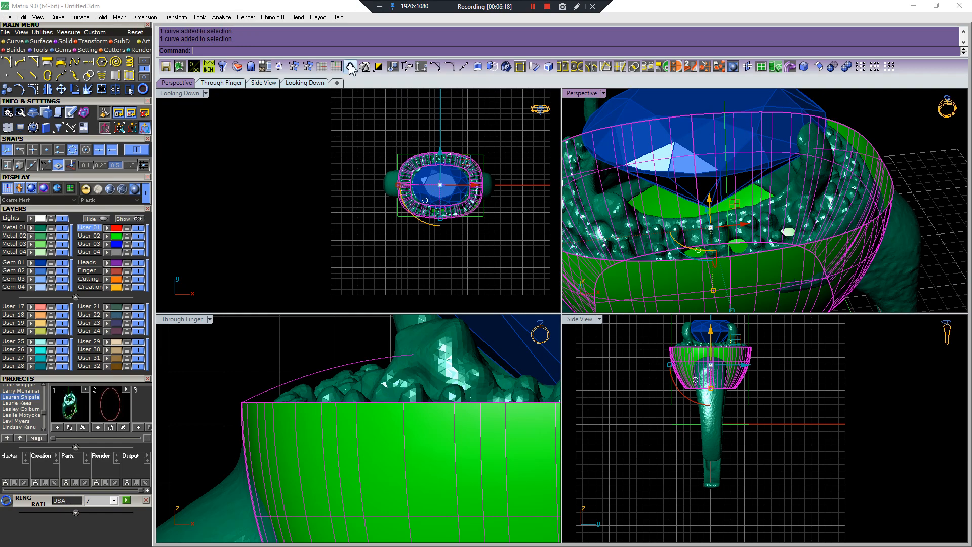
{"action": "left_click", "coordinate": [379, 67]}
Duplicate the upper border of the isolated halo body as a curve on layer User 01.
{"action": "scroll", "coordinate": [765, 192], "scroll_direction": "down", "scroll_amount": 9}
{"action": "right_click_drag", "start_coordinate": [766, 191], "coordinate": [807, 234]}
{"action": "scroll", "coordinate": [755, 175], "scroll_direction": "up", "scroll_amount": 4}
{"action": "left_click", "coordinate": [779, 208]}
{"action": "key", "text": "ctrl+b"}
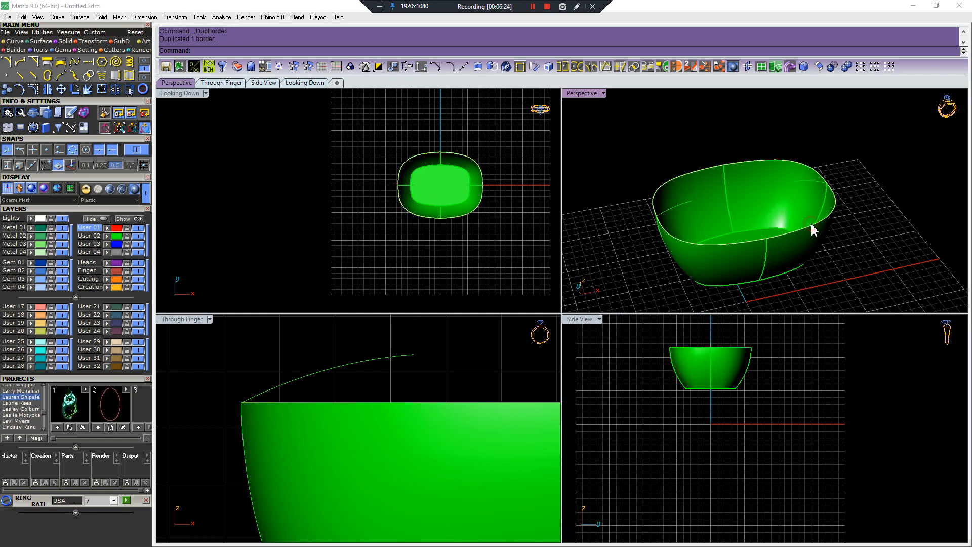
{"action": "left_click", "coordinate": [812, 229]}
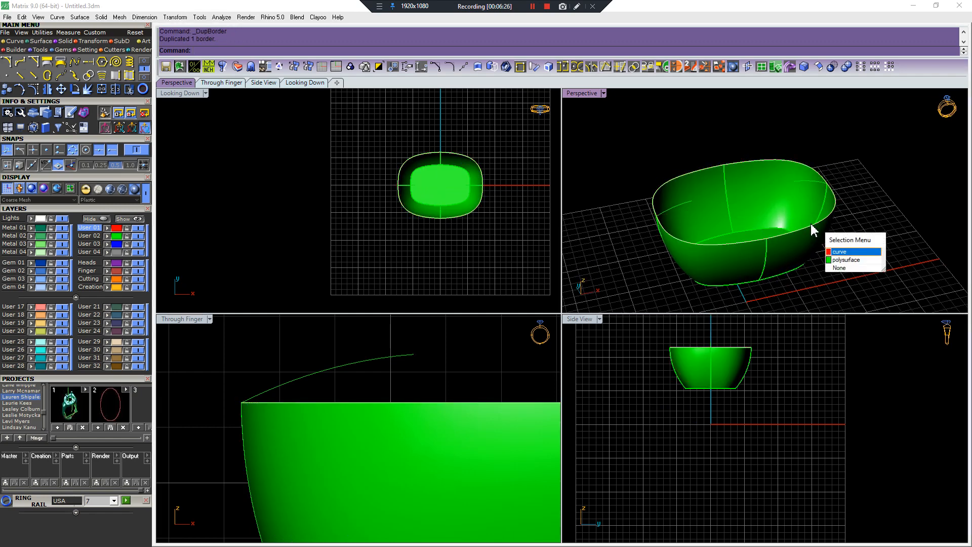
{"action": "right_click", "coordinate": [703, 208]}
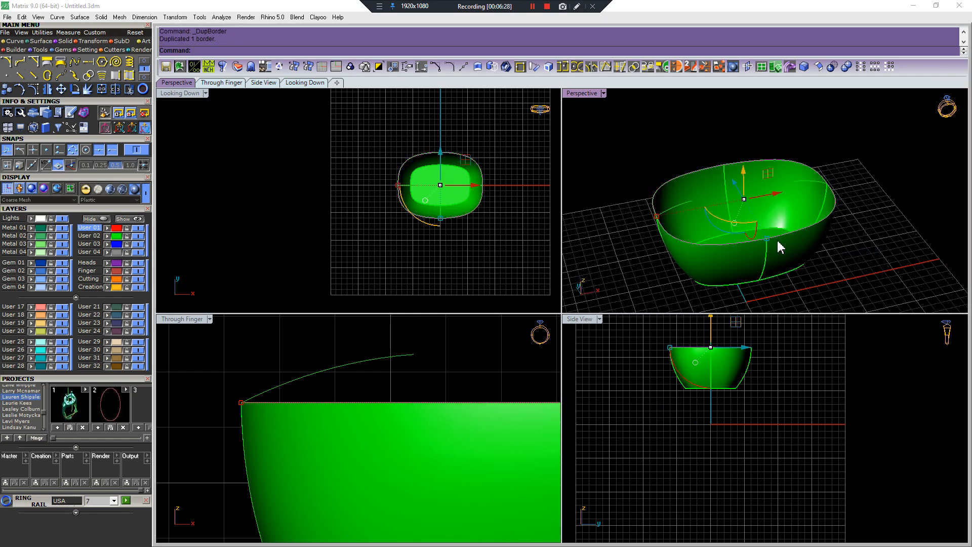
{"action": "right_click_drag", "start_coordinate": [770, 240], "coordinate": [724, 226], "text": "shift"}
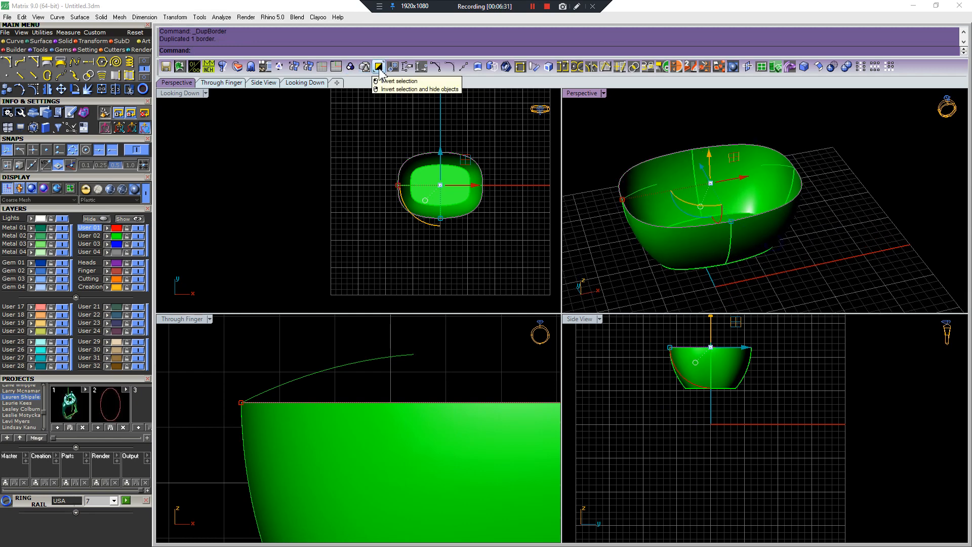
{"action": "left_click", "coordinate": [774, 147]}
{"action": "right_click_drag", "start_coordinate": [762, 225], "coordinate": [758, 212]}
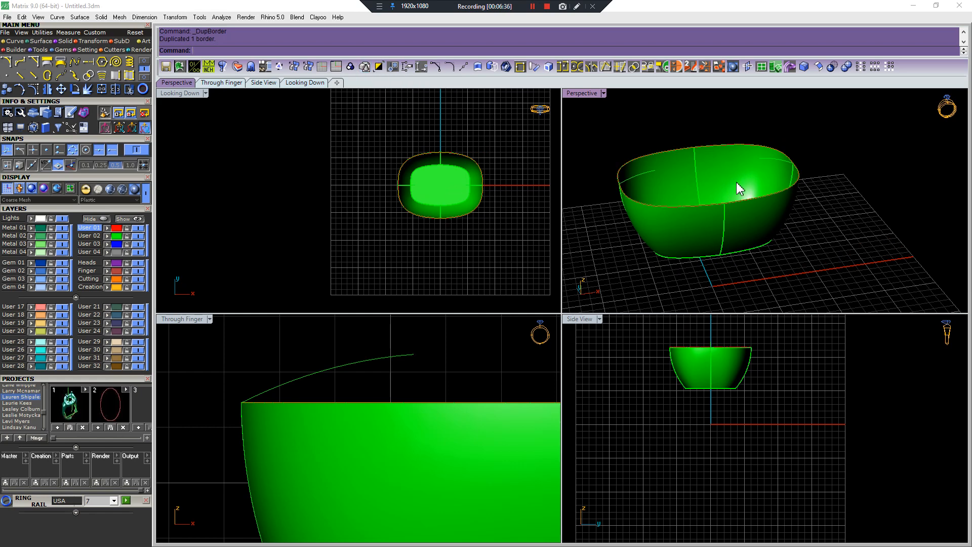
Orient the duplicated rim curve with 3D scaling from its two end points to the inner ends of the two arched curves.
{"action": "left_click", "coordinate": [747, 210]}
{"action": "left_click", "coordinate": [775, 225]}
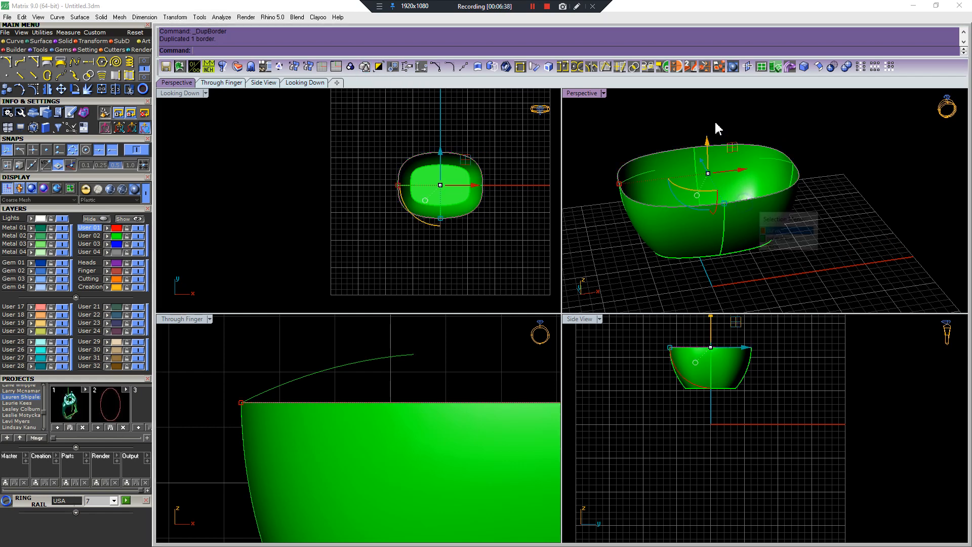
{"action": "key", "text": "o"}
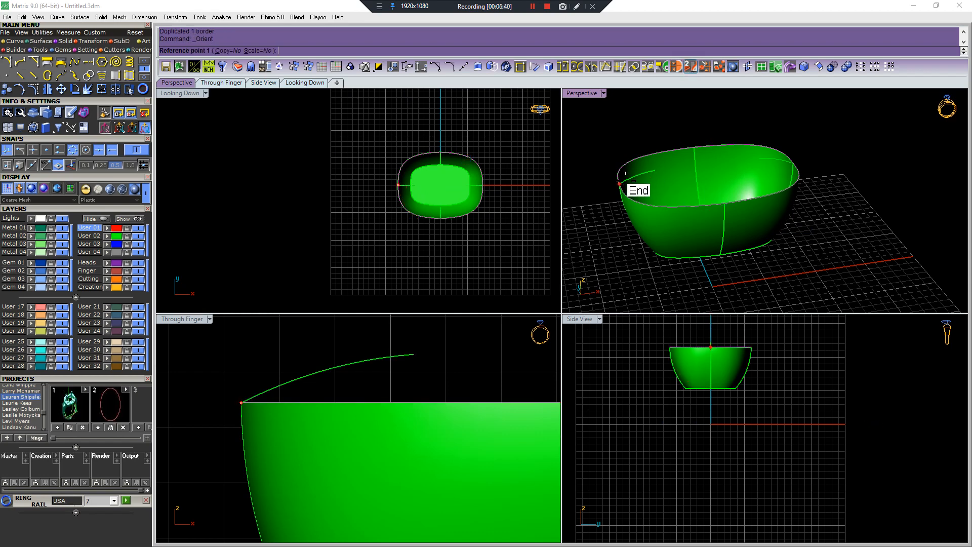
{"action": "left_click", "coordinate": [622, 182]}
{"action": "left_click", "coordinate": [793, 163]}
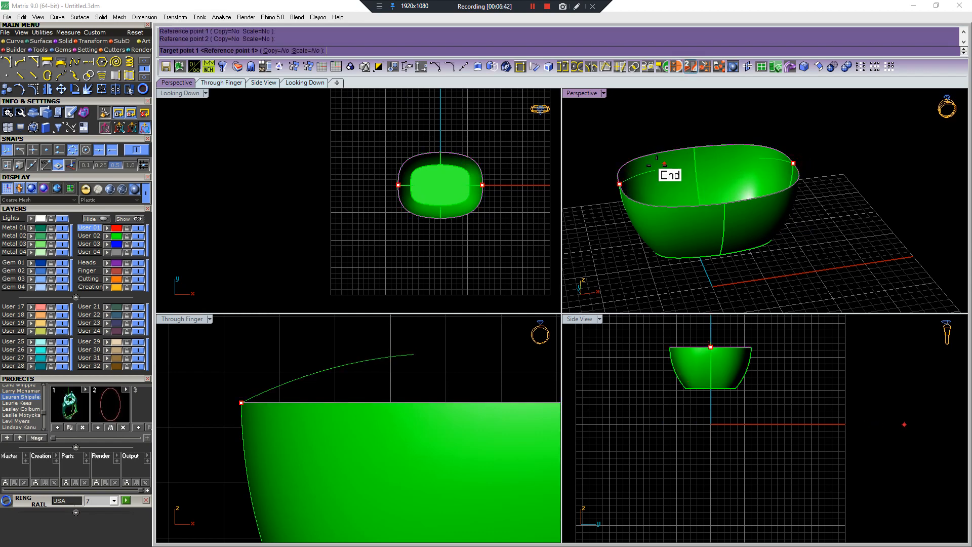
{"action": "left_click", "coordinate": [656, 170]}
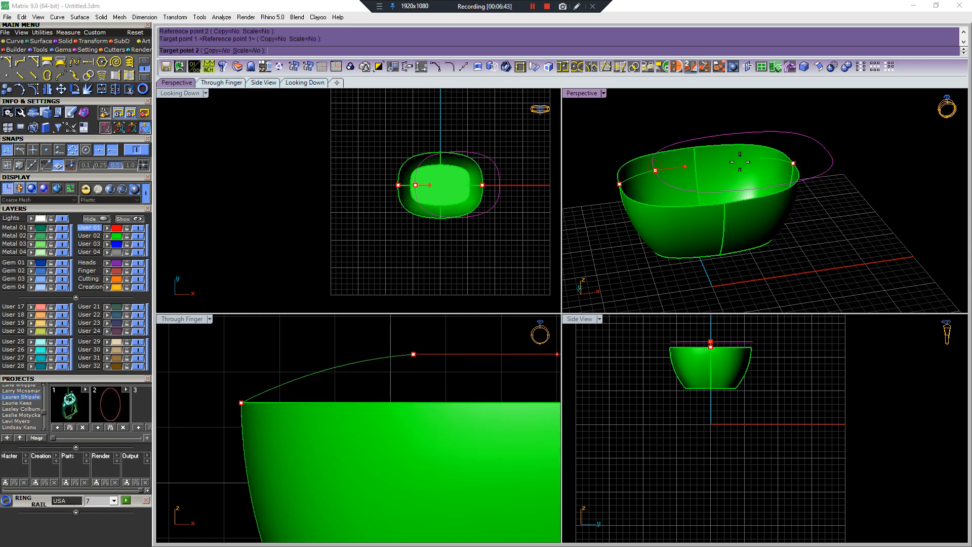
{"action": "left_click", "coordinate": [240, 51]}
{"action": "left_click", "coordinate": [224, 50]}
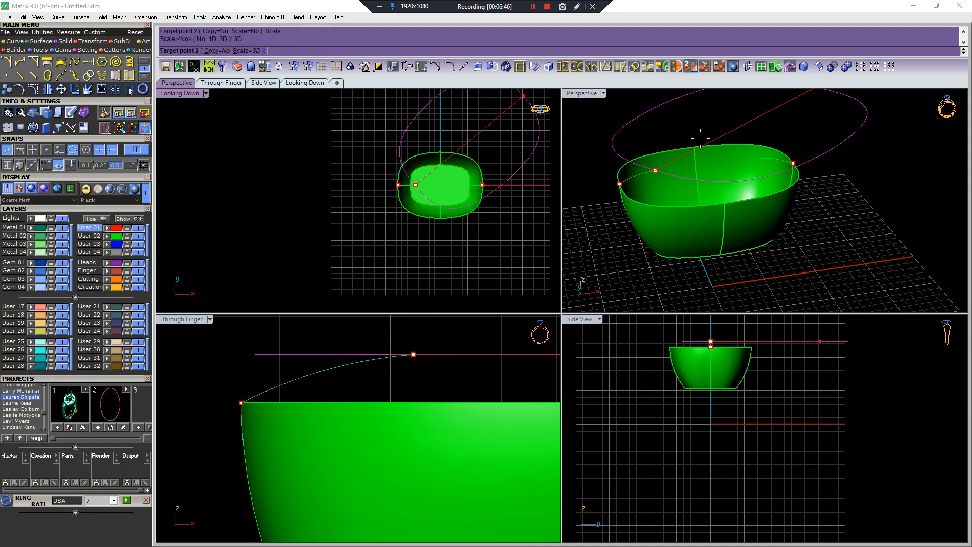
{"action": "left_click", "coordinate": [764, 170]}
{"action": "right_click_drag", "start_coordinate": [765, 170], "coordinate": [776, 197]}
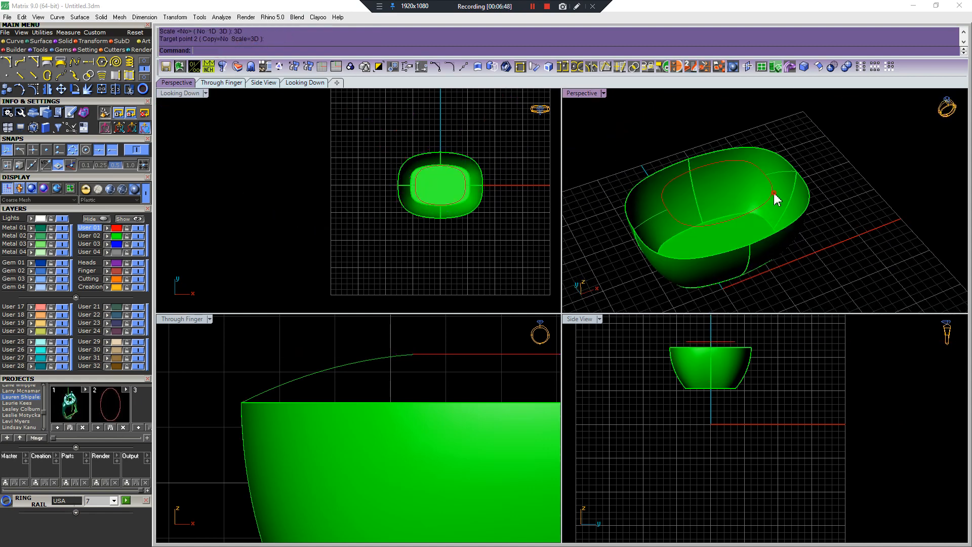
Duplicate the body's rim again and make a two-rail sweep between it and the inner oval, with the arched curve as cross section.
{"action": "left_click", "coordinate": [805, 190]}
{"action": "key", "text": "Return"}
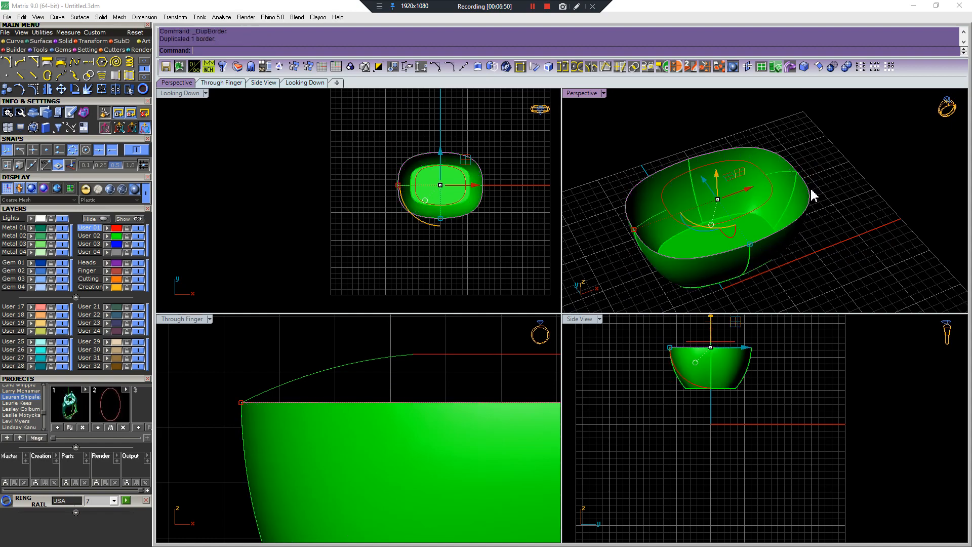
{"action": "left_click", "coordinate": [688, 223], "text": "shift"}
{"action": "left_click", "coordinate": [664, 221]}
{"action": "key", "text": "F4"}
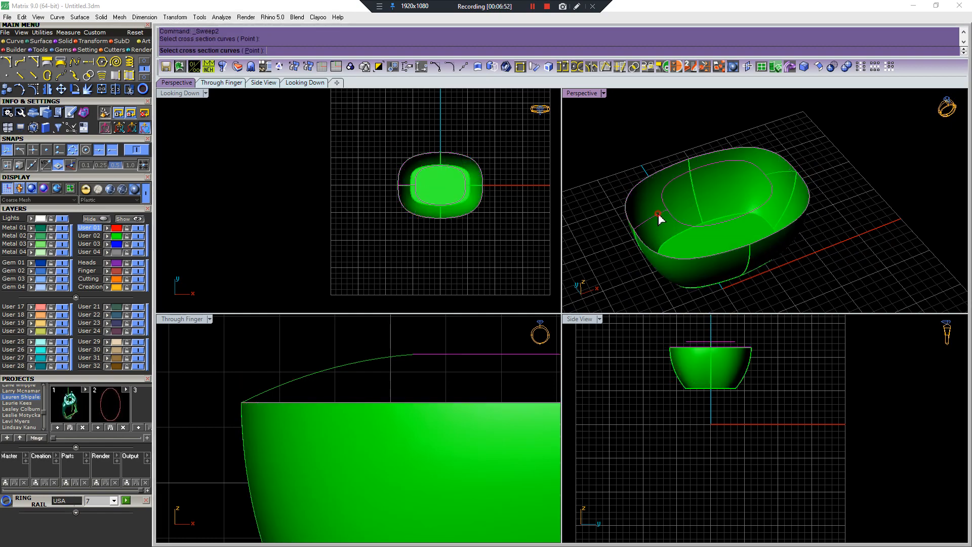
{"action": "left_click", "coordinate": [657, 213]}
{"action": "right_click", "coordinate": [657, 214]}
{"action": "key", "text": "Return"}
Delete the leftover sweep curves and show all hidden objects again.
{"action": "right_click_drag", "start_coordinate": [657, 210], "coordinate": [711, 174]}
{"action": "key", "text": "ctrl+a"}
{"action": "right_click_drag", "start_coordinate": [661, 233], "coordinate": [678, 200]}
{"action": "key", "text": "Return"}
{"action": "key", "text": "Delete"}
{"action": "left_click", "coordinate": [138, 221]}
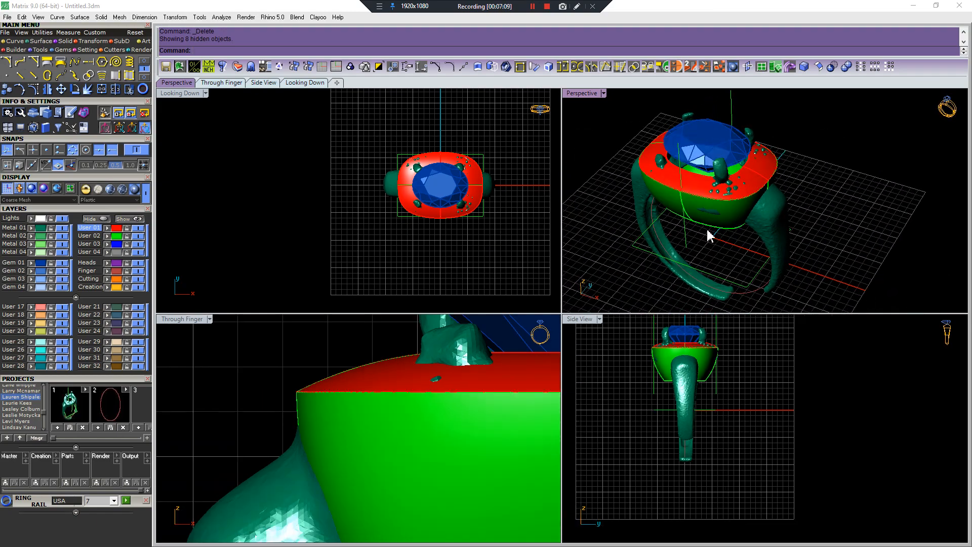
Join the domed top surface with the halo body into one polysurface.
{"action": "right_click_drag", "start_coordinate": [708, 236], "coordinate": [727, 189]}
{"action": "left_click", "coordinate": [691, 217], "text": "shift"}
{"action": "key", "text": "ctrl+j"}
Create a head for the centre gem with Head Builder and apply the saved style 2.mss from the Prongs4 category.
{"action": "left_click", "coordinate": [726, 188]}
{"action": "key", "text": "F6"}
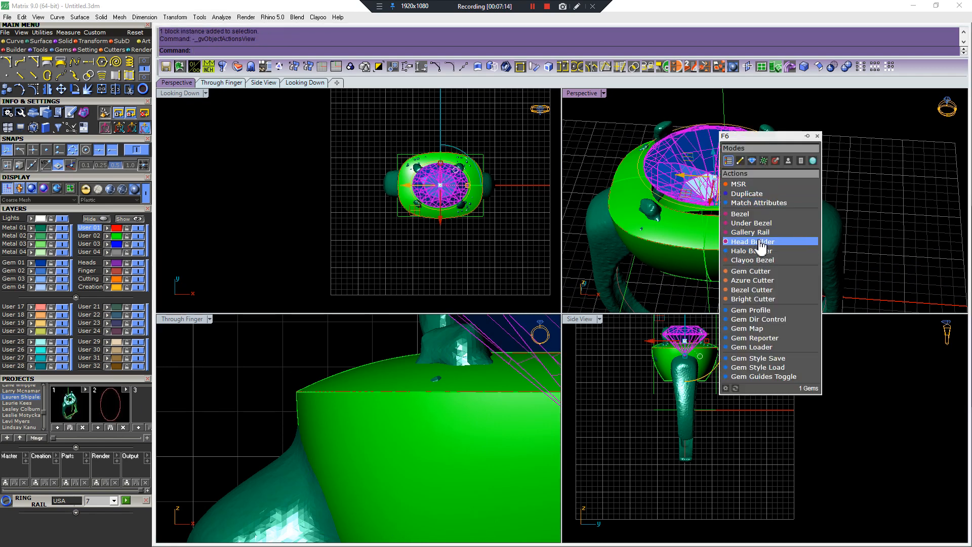
{"action": "left_click", "coordinate": [752, 241]}
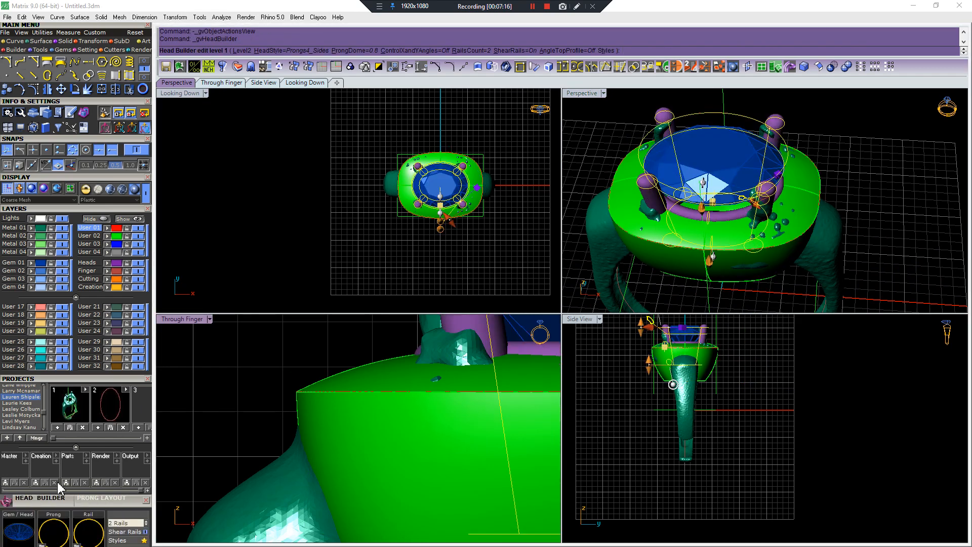
{"action": "left_click_drag", "start_coordinate": [207, 406], "coordinate": [397, 203]}
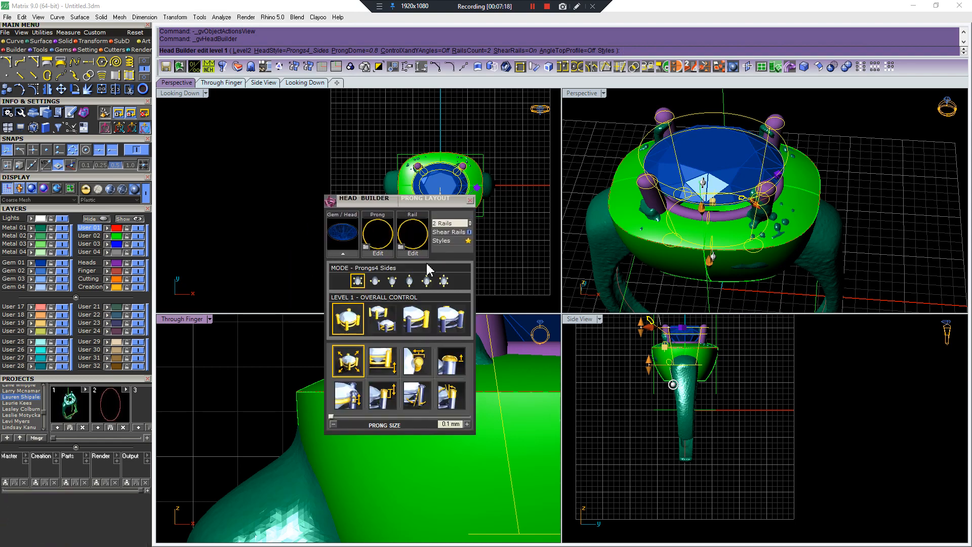
{"action": "left_click", "coordinate": [452, 242]}
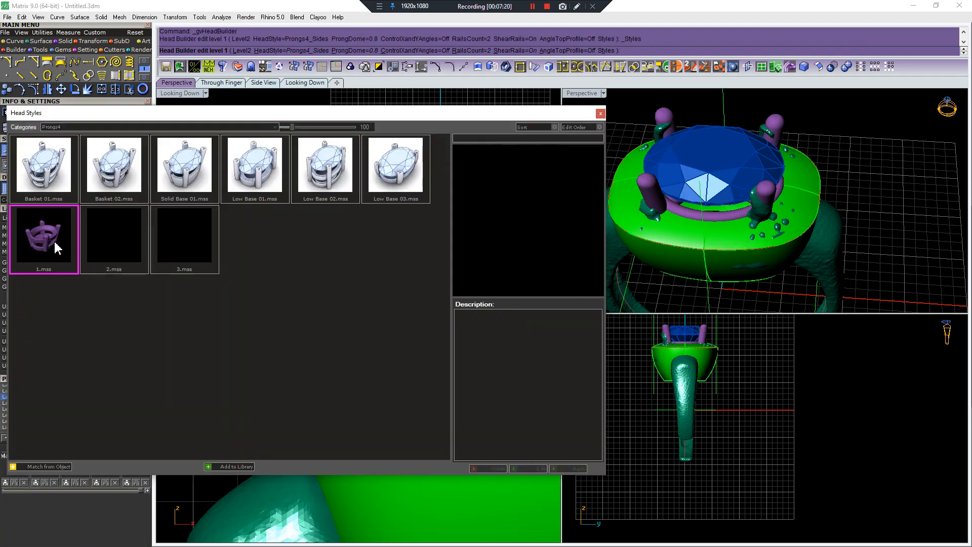
{"action": "left_click", "coordinate": [124, 246]}
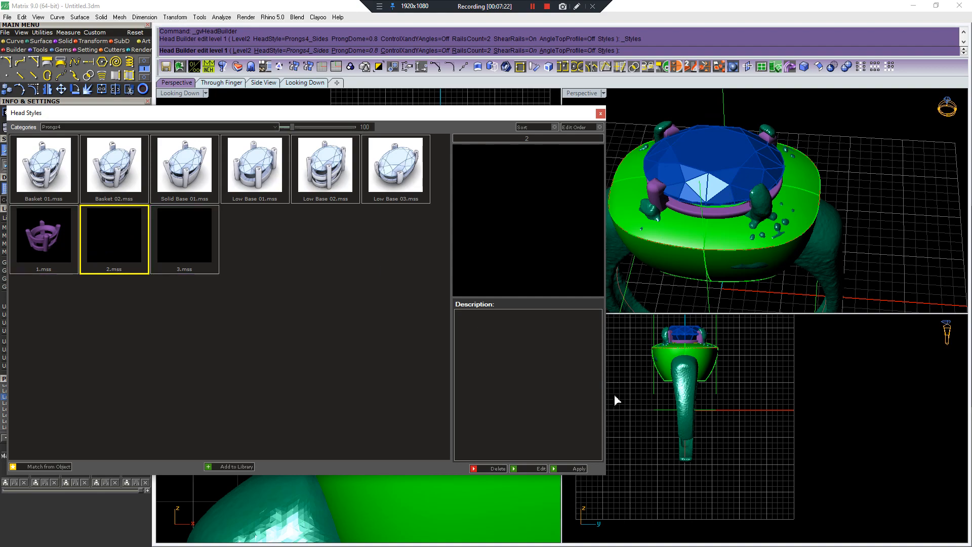
{"action": "left_click", "coordinate": [553, 469]}
Hide layer User 02 to compare the new head's prongs with the scanned prongs up close.
{"action": "right_click_drag", "start_coordinate": [762, 146], "coordinate": [212, 284]}
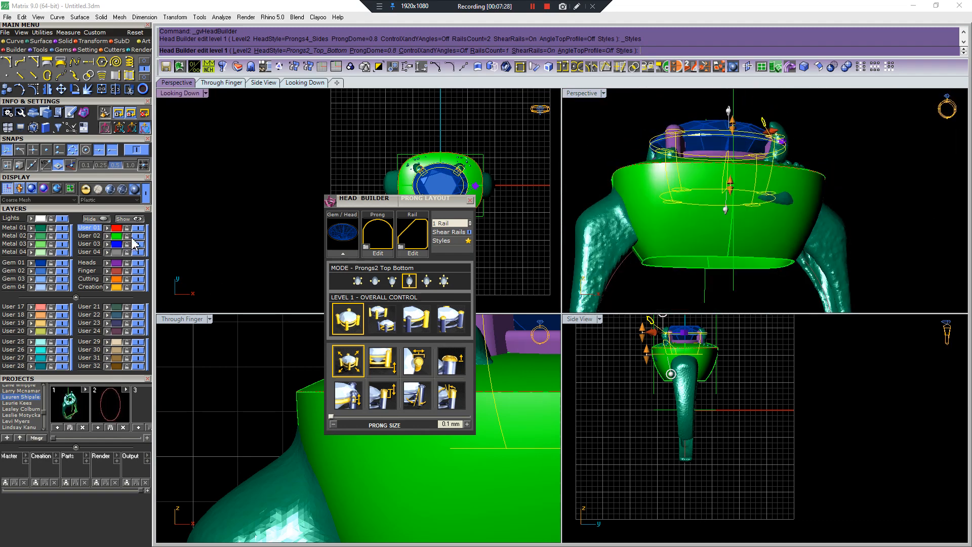
{"action": "left_click", "coordinate": [135, 237]}
{"action": "right_click_drag", "start_coordinate": [735, 193], "coordinate": [567, 272]}
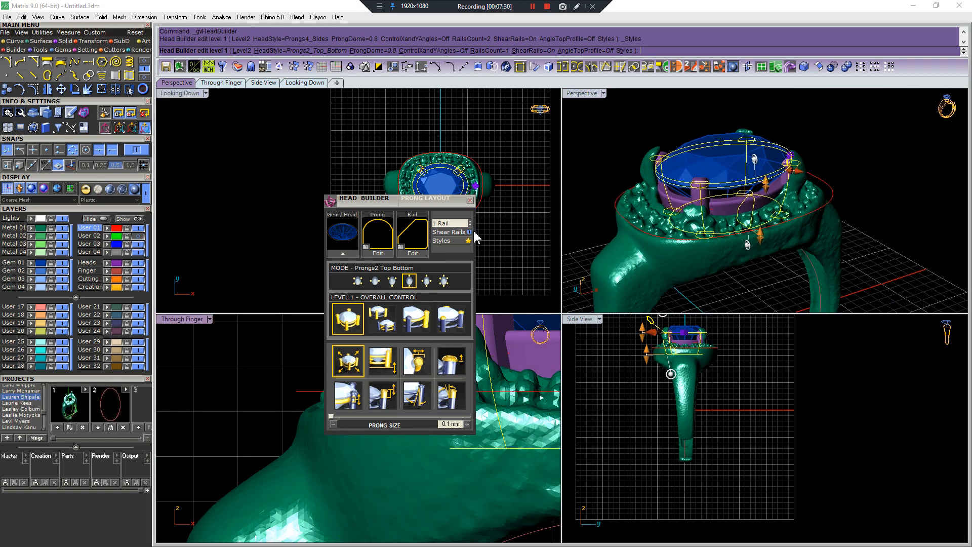
{"action": "left_click_drag", "start_coordinate": [452, 211], "coordinate": [321, 161]}
{"action": "scroll", "coordinate": [446, 326], "scroll_direction": "down", "scroll_amount": 5}
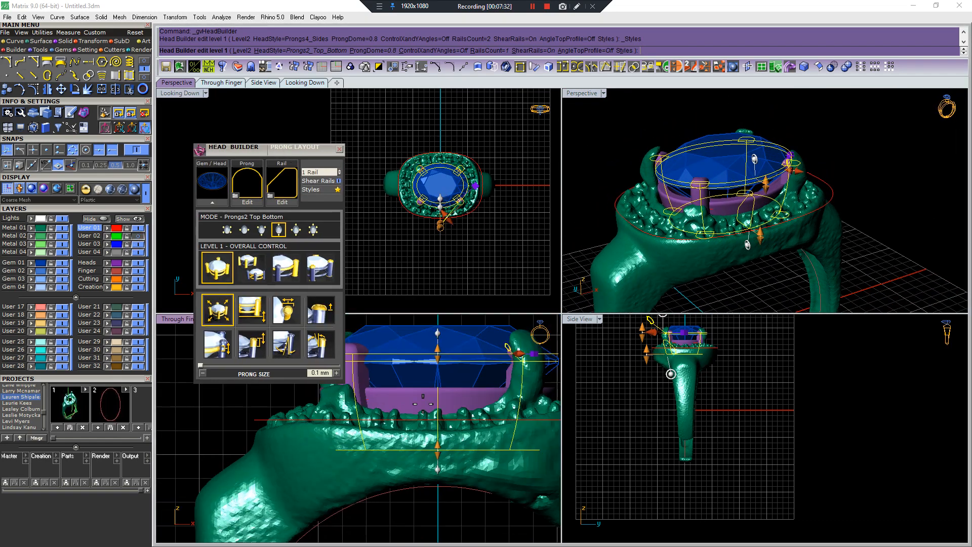
{"action": "scroll", "coordinate": [458, 168], "scroll_direction": "up", "scroll_amount": 10}
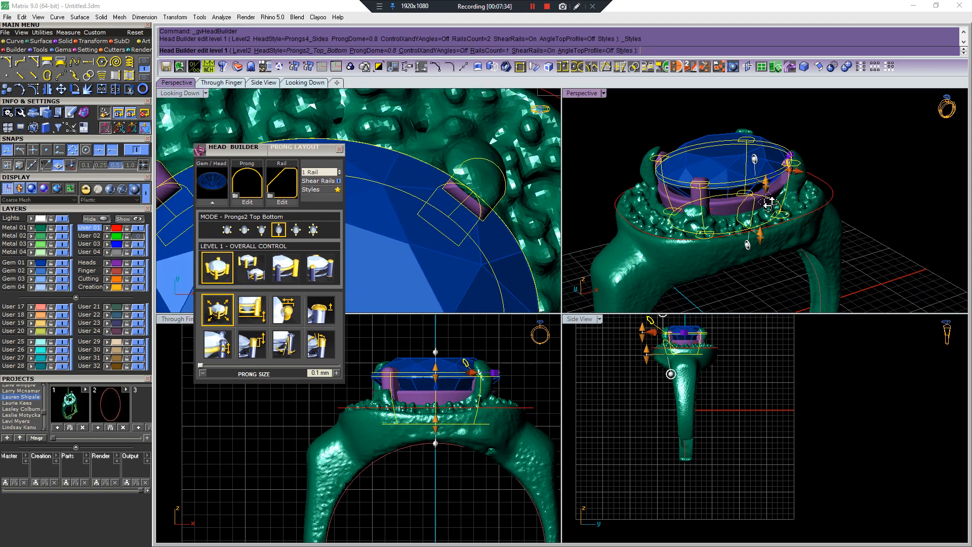
{"action": "scroll", "coordinate": [769, 203], "scroll_direction": "up", "scroll_amount": 5}
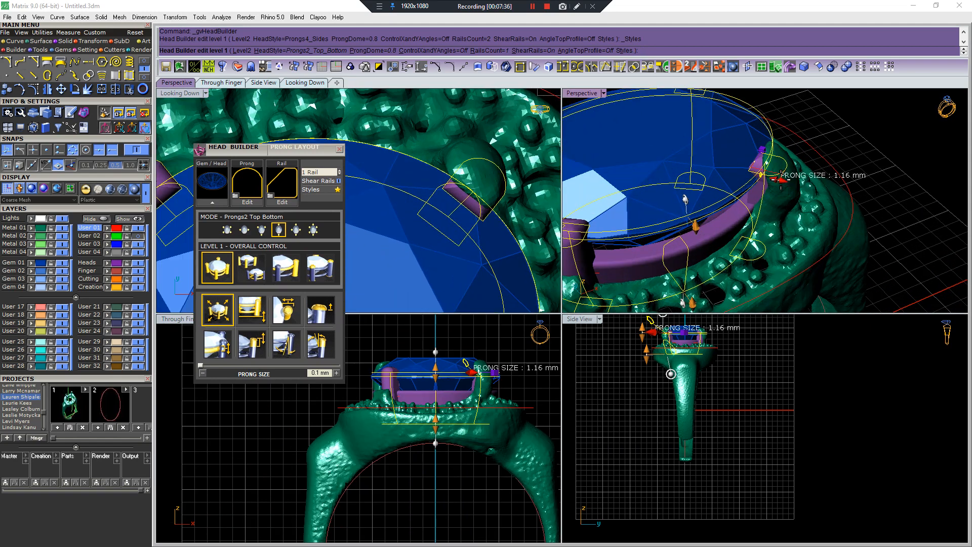
Set the head's prong size to 1.25 mm, comparing the prongs with the scanned ones.
{"action": "left_click_drag", "start_coordinate": [781, 179], "coordinate": [781, 180]}
{"action": "scroll", "coordinate": [779, 181], "scroll_direction": "down", "scroll_amount": 5}
{"action": "scroll", "coordinate": [455, 375], "scroll_direction": "up", "scroll_amount": 5}
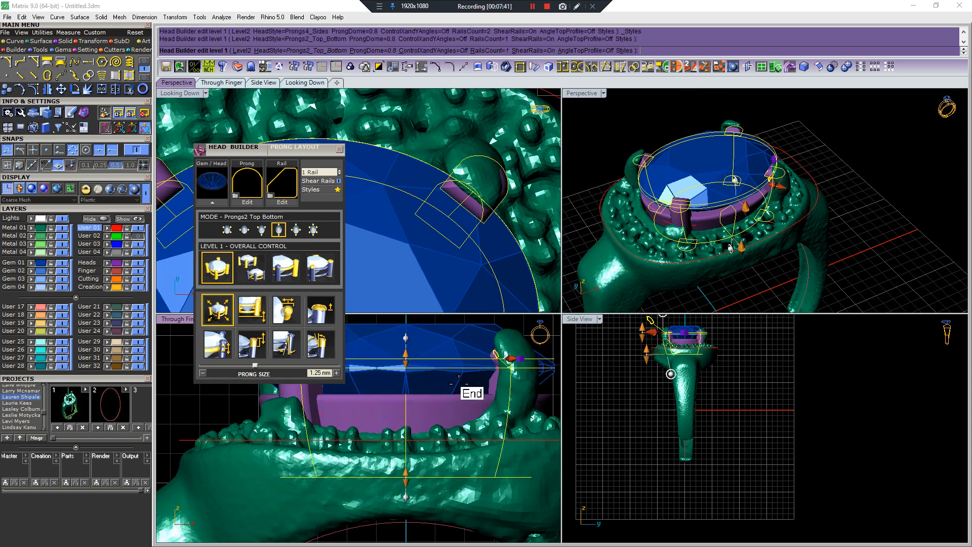
{"action": "scroll", "coordinate": [463, 405], "scroll_direction": "down", "scroll_amount": 3}
{"action": "scroll", "coordinate": [441, 407], "scroll_direction": "up", "scroll_amount": 5}
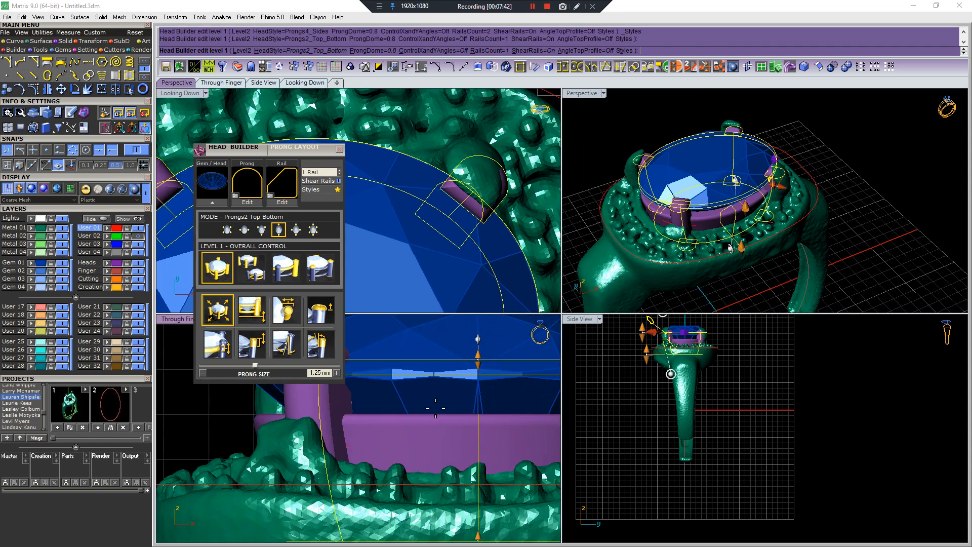
{"action": "scroll", "coordinate": [491, 440], "scroll_direction": "down", "scroll_amount": 4}
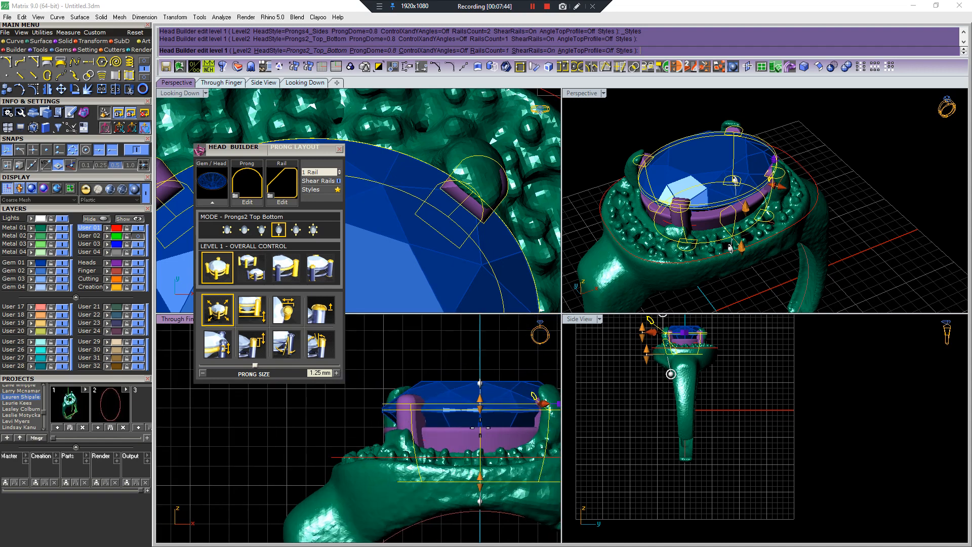
{"action": "right_click_drag", "start_coordinate": [735, 247], "coordinate": [683, 229]}
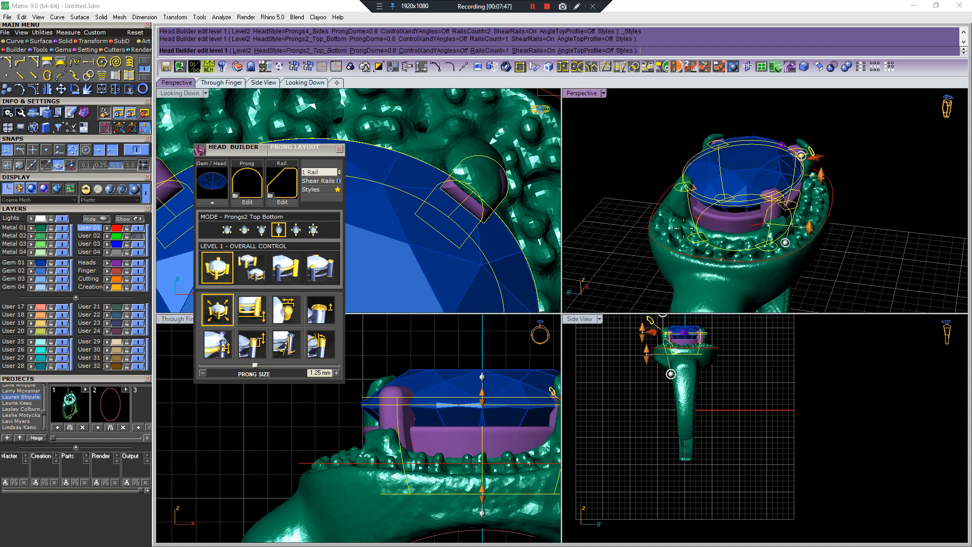
Hide the scanned ring on layer Metal 01 and finish building the four-prong head.
{"action": "left_click", "coordinate": [67, 229]}
{"action": "right_click_drag", "start_coordinate": [734, 248], "coordinate": [835, 223]}
{"action": "scroll", "coordinate": [454, 380], "scroll_direction": "down", "scroll_amount": 8}
{"action": "scroll", "coordinate": [454, 390], "scroll_direction": "up", "scroll_amount": 6}
{"action": "right_click", "coordinate": [454, 398]}
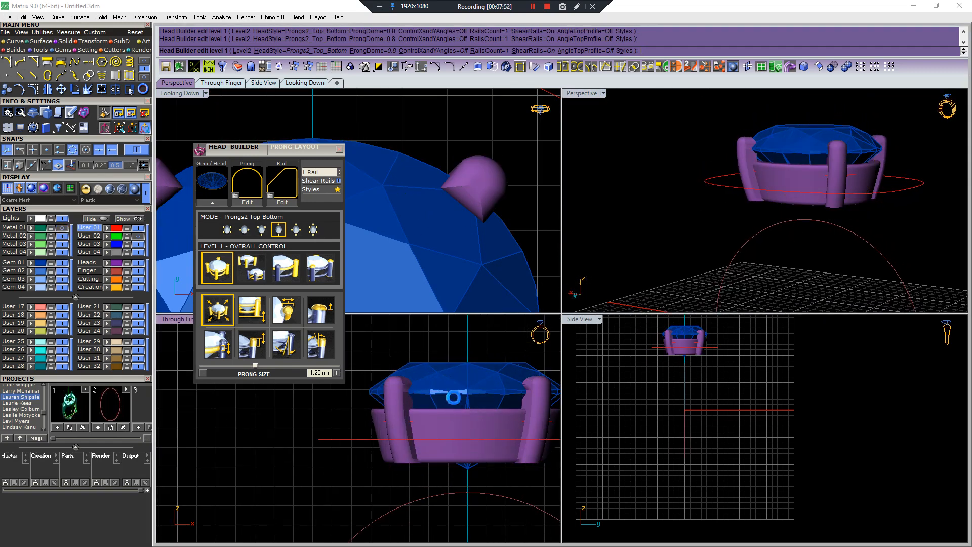
{"action": "scroll", "coordinate": [454, 400], "scroll_direction": "down", "scroll_amount": 5}
{"action": "right_click_drag", "start_coordinate": [486, 406], "coordinate": [457, 432]}
{"action": "scroll", "coordinate": [458, 432], "scroll_direction": "up", "scroll_amount": 5}
{"action": "right_click_drag", "start_coordinate": [783, 212], "coordinate": [842, 238]}
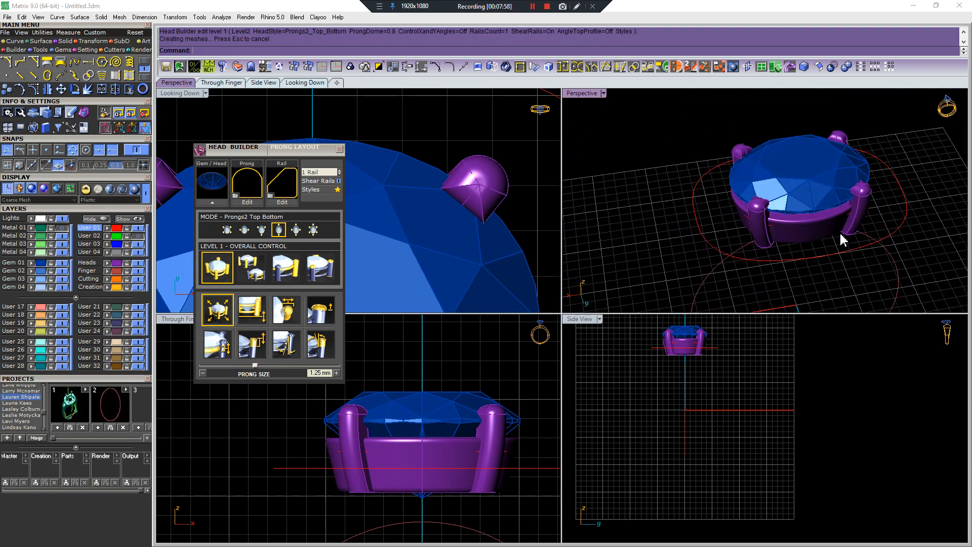
{"action": "right_click_drag", "start_coordinate": [931, 179], "coordinate": [867, 216]}
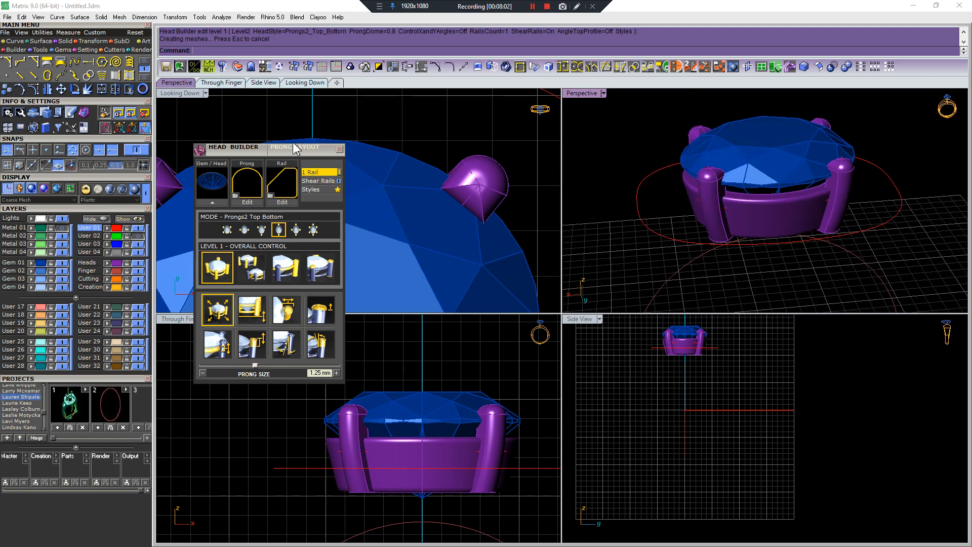
Dock the Head Builder dialog out of the way and delete the three leftover curves on layer User 01.
{"action": "left_click_drag", "start_coordinate": [306, 152], "coordinate": [30, 501]}
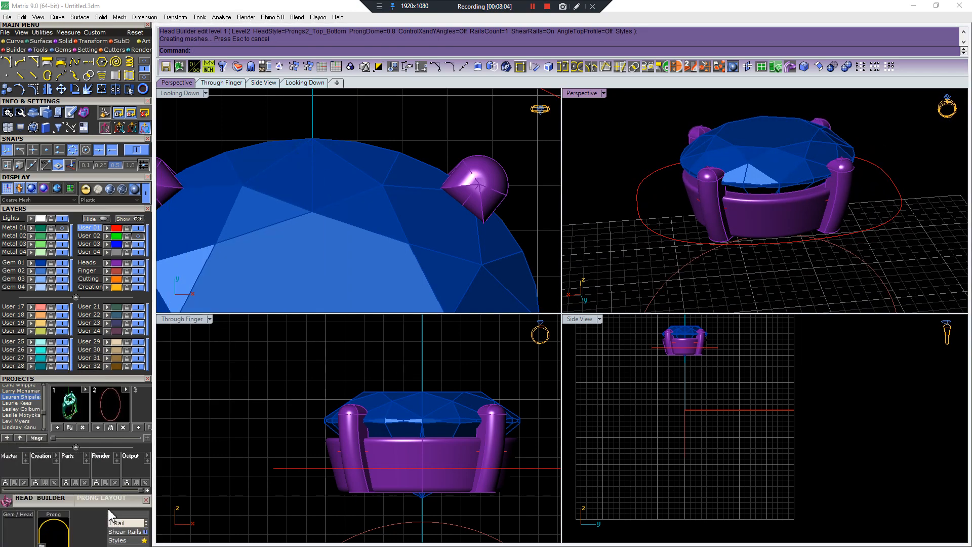
{"action": "scroll", "coordinate": [373, 223], "scroll_direction": "down", "scroll_amount": 5}
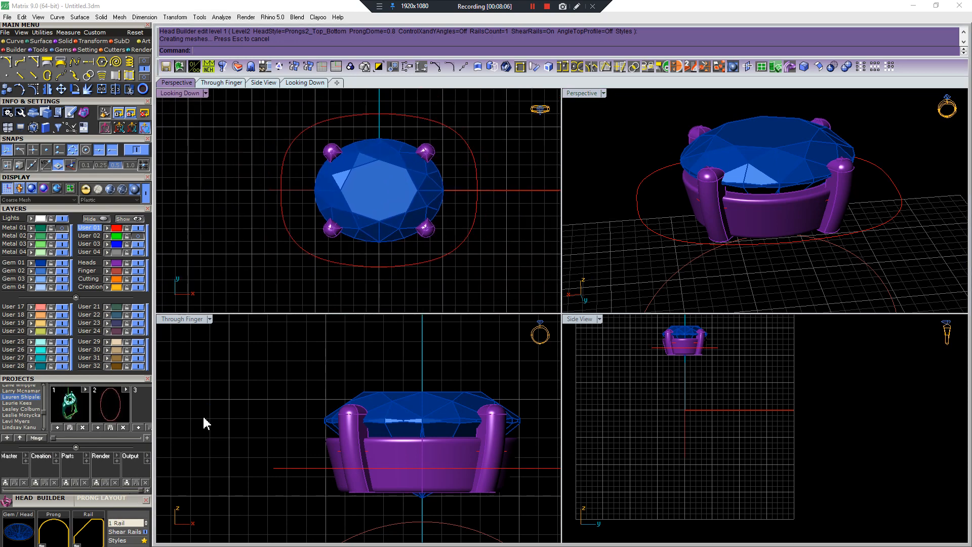
{"action": "left_click", "coordinate": [118, 232]}
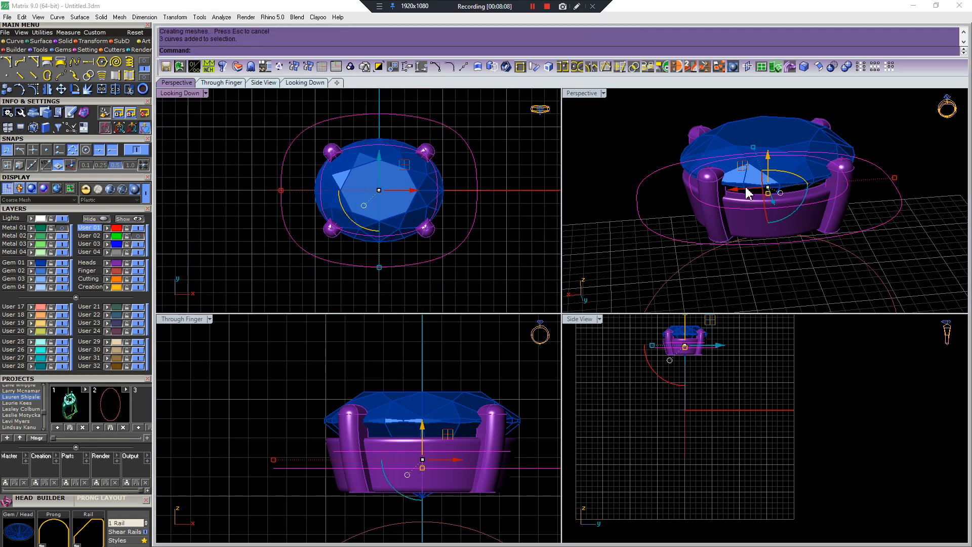
{"action": "scroll", "coordinate": [746, 193], "scroll_direction": "up", "scroll_amount": 3}
{"action": "scroll", "coordinate": [709, 187], "scroll_direction": "down", "scroll_amount": 3}
{"action": "key", "text": "Delete"}
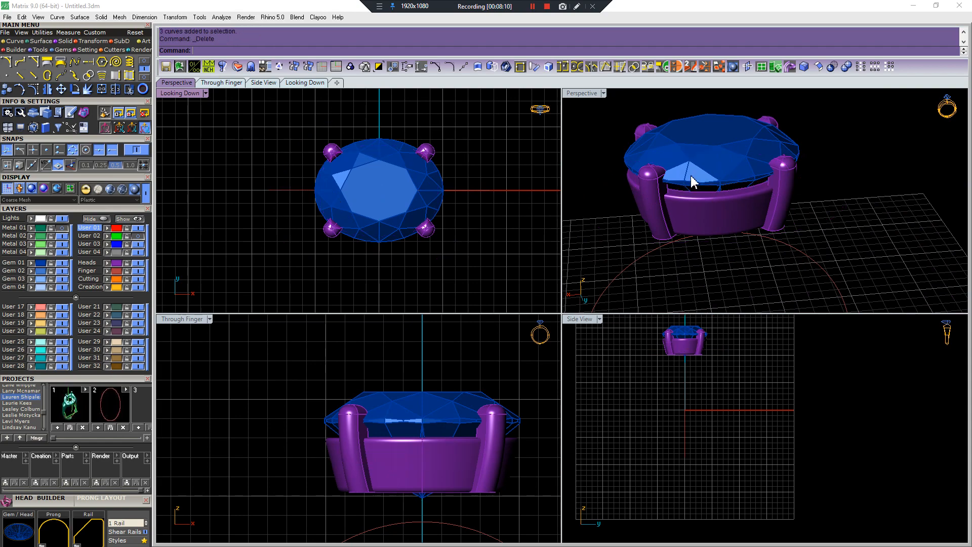
{"action": "scroll", "coordinate": [691, 177], "scroll_direction": "down", "scroll_amount": 2}
{"action": "key", "text": "Delete"}
{"action": "mouse_move", "coordinate": [795, 234]}
{"action": "right_mouse_down"}
{"action": "mouse_move", "coordinate": [797, 202]}
{"action": "mouse_move", "coordinate": [778, 229]}
{"action": "right_mouse_up"}
{"action": "scroll", "coordinate": [778, 202], "scroll_direction": "up", "scroll_amount": 8}
{"action": "scroll", "coordinate": [445, 248], "scroll_direction": "down", "scroll_amount": 2}
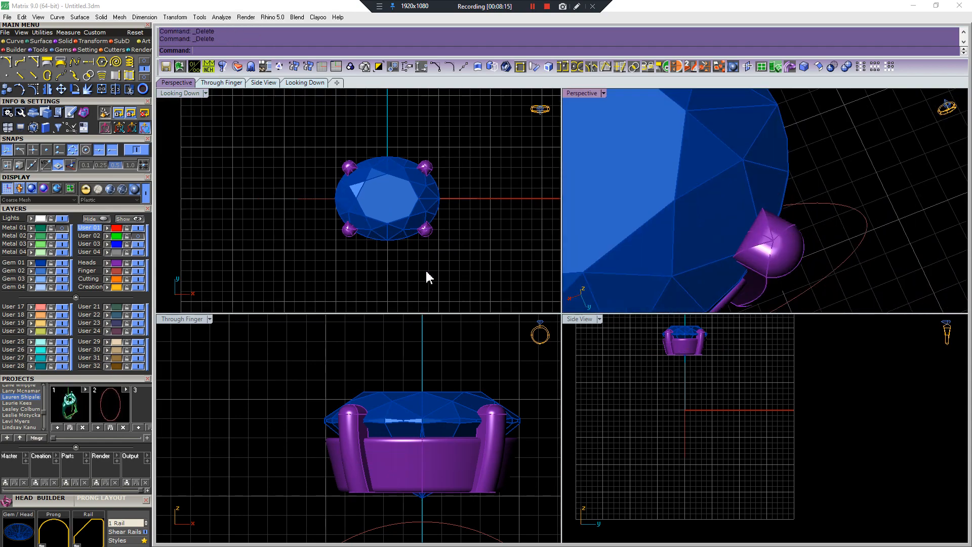
Show the halo body on layer User 02 and check how the head sits in it.
{"action": "left_click", "coordinate": [396, 400]}
{"action": "left_click", "coordinate": [418, 381]}
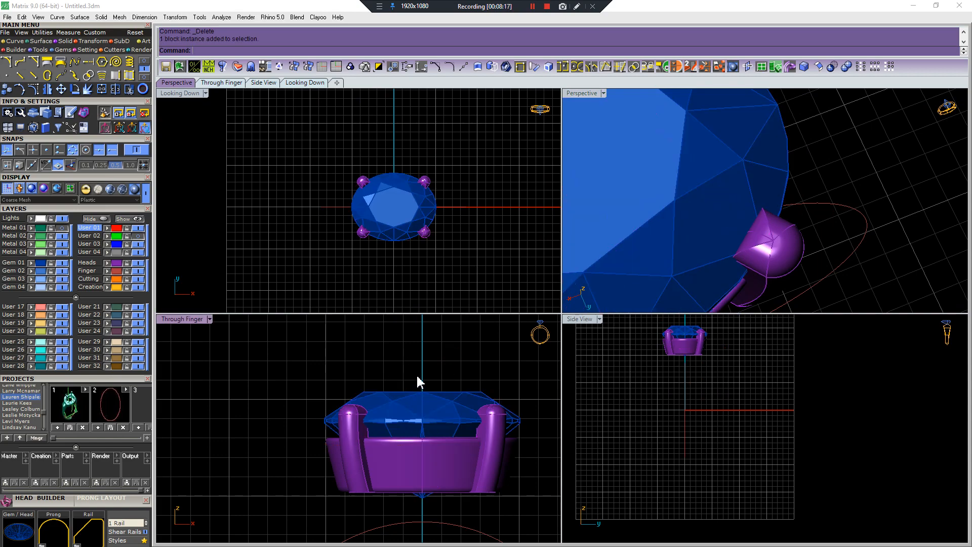
{"action": "left_click", "coordinate": [139, 237]}
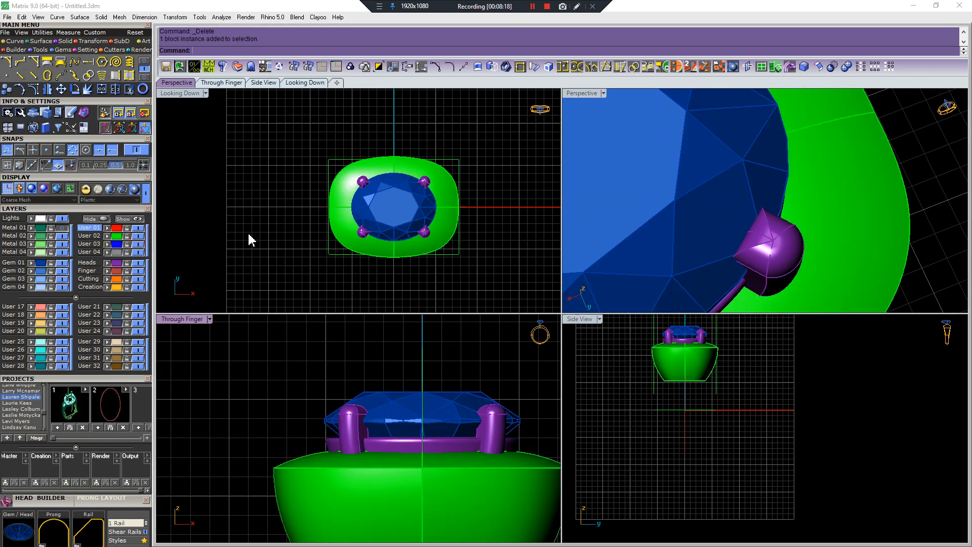
{"action": "scroll", "coordinate": [748, 244], "scroll_direction": "down", "scroll_amount": 8}
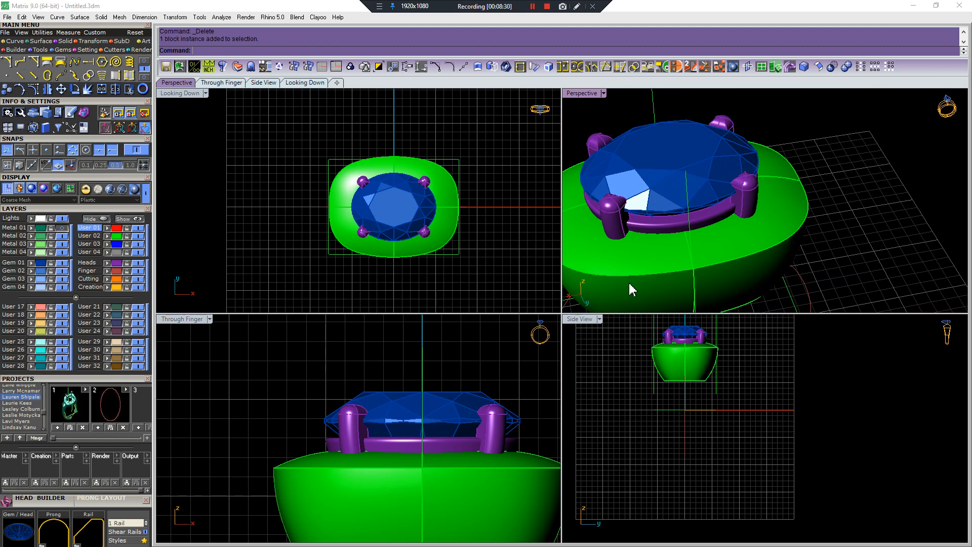
{"action": "scroll", "coordinate": [696, 256], "scroll_direction": "down", "scroll_amount": 5}
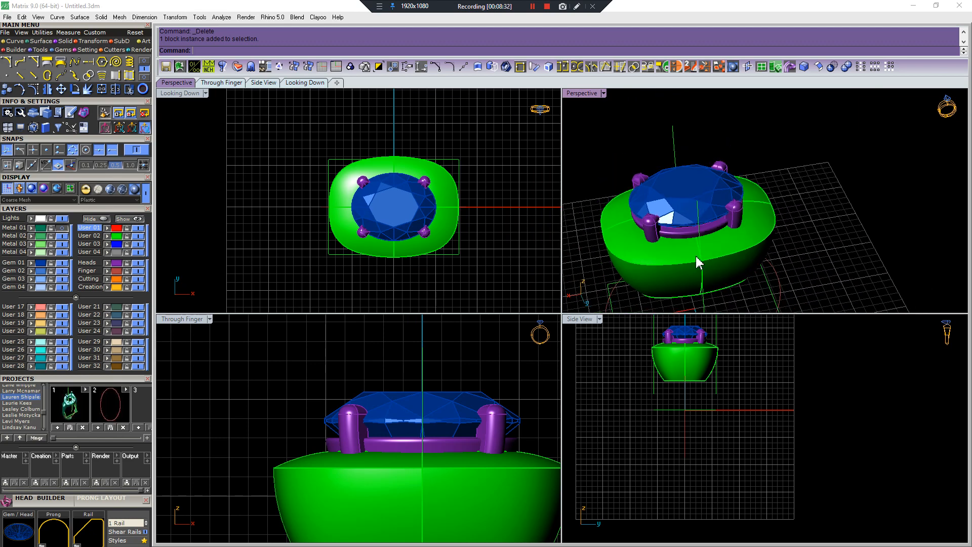
{"action": "right_click_drag", "start_coordinate": [696, 256], "coordinate": [691, 234]}
{"action": "scroll", "coordinate": [691, 234], "scroll_direction": "up", "scroll_amount": 7}
{"action": "left_click", "coordinate": [689, 257]}
{"action": "scroll", "coordinate": [663, 236], "scroll_direction": "up", "scroll_amount": 3}
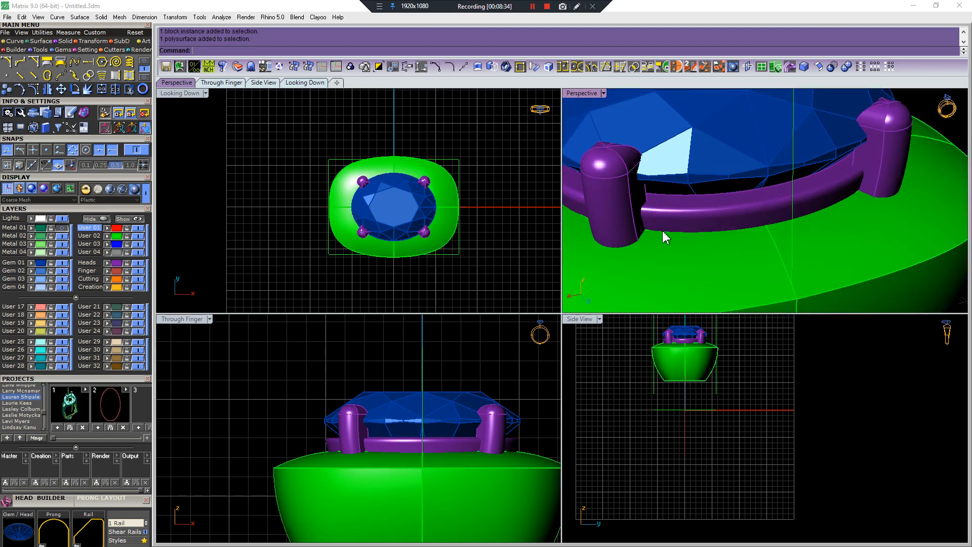
Hide the Heads and Gem 01 layers and duplicate the inner top edge of the halo body.
{"action": "left_click", "coordinate": [138, 263]}
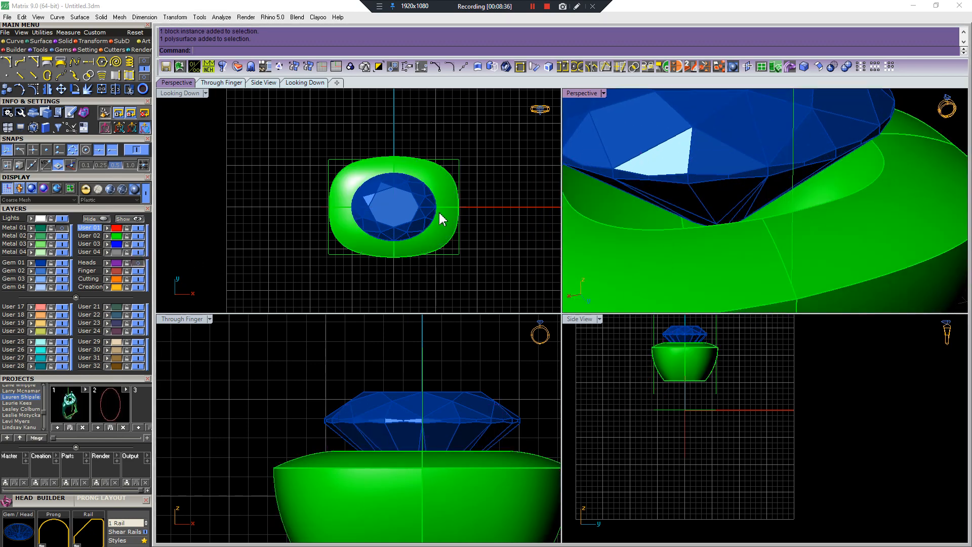
{"action": "left_click", "coordinate": [61, 261]}
{"action": "scroll", "coordinate": [452, 184], "scroll_direction": "up", "scroll_amount": 6}
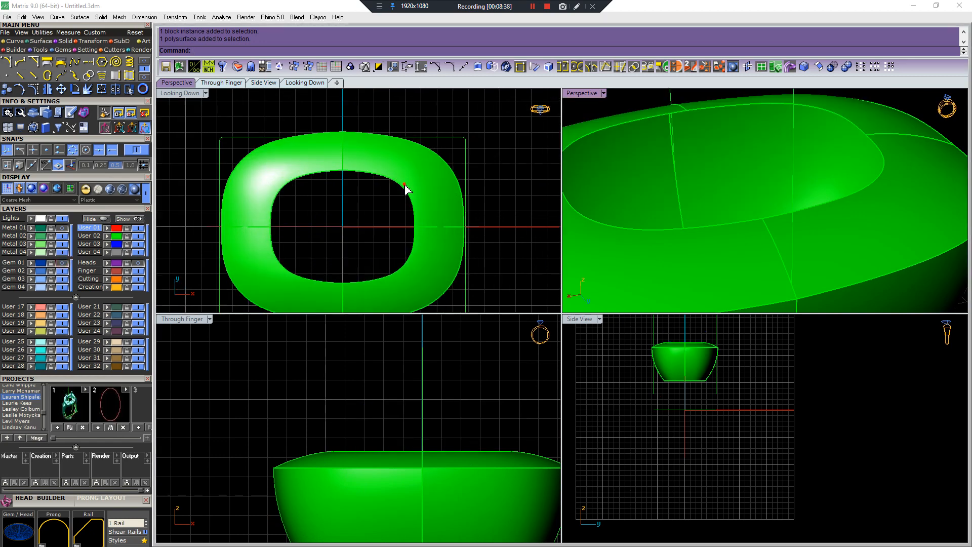
{"action": "right_click", "coordinate": [403, 184]}
{"action": "left_click", "coordinate": [400, 182]}
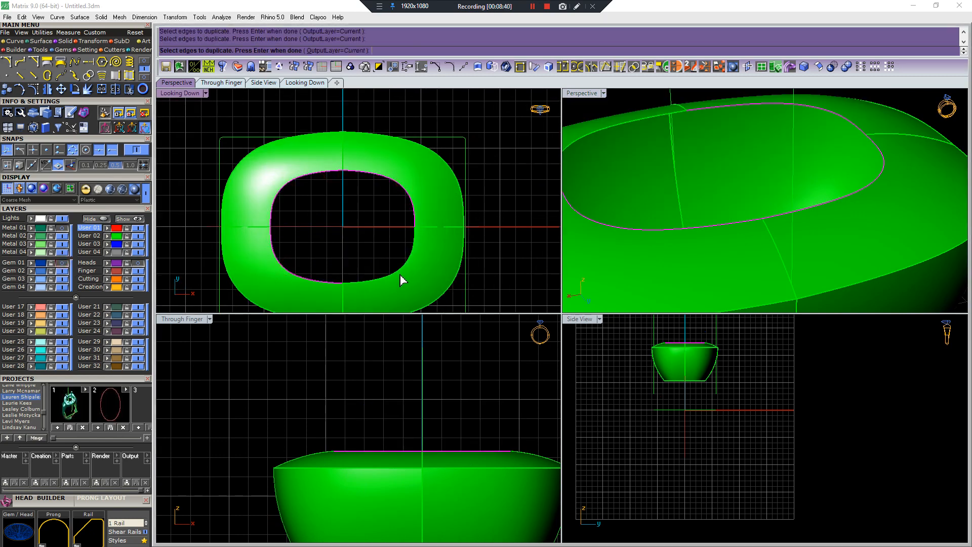
Scale the duplicated edge curve outward from the origin to fit around the head, showing the Heads layer as reference.
{"action": "key", "text": "F5"}
{"action": "scroll", "coordinate": [334, 180], "scroll_direction": "up", "scroll_amount": 6}
{"action": "left_click", "coordinate": [345, 150]}
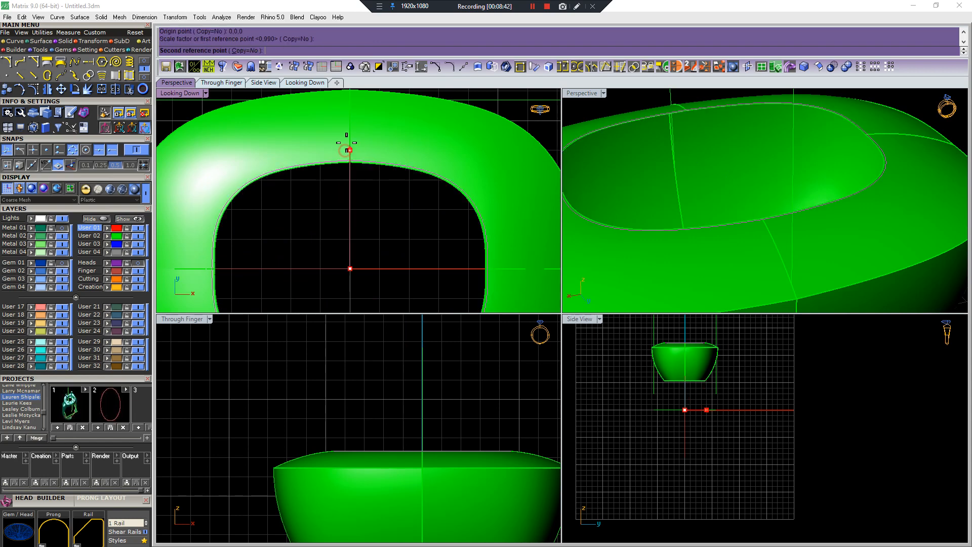
{"action": "left_click", "coordinate": [138, 262]}
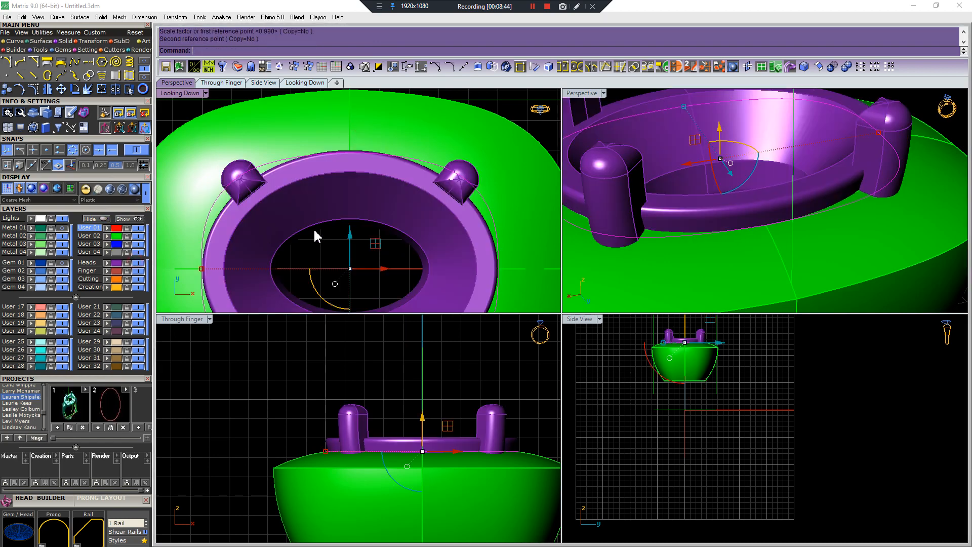
{"action": "scroll", "coordinate": [324, 223], "scroll_direction": "down", "scroll_amount": 5}
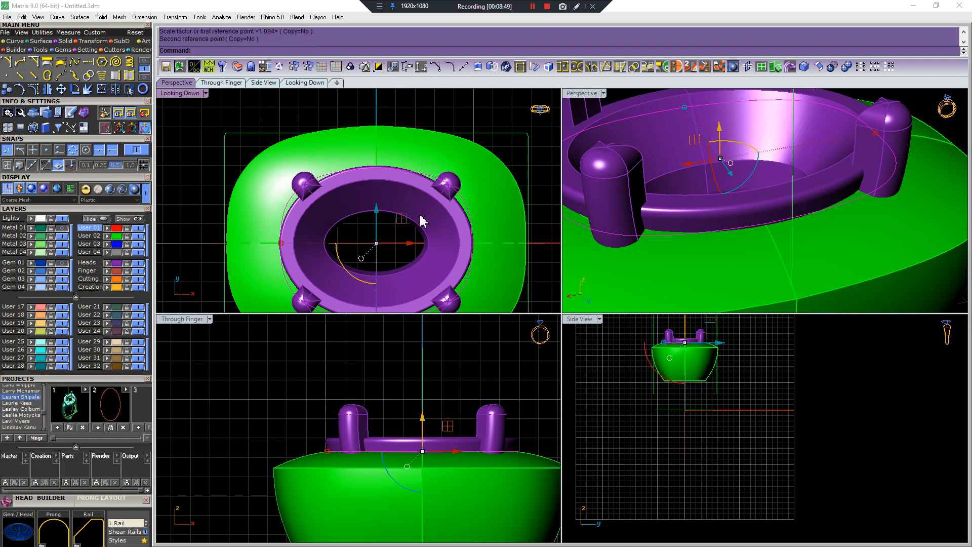
Extrude the scaled curve into a cutter, enlarge the halo's top opening with it and delete the cutter.
{"action": "scroll", "coordinate": [417, 210], "scroll_direction": "down", "scroll_amount": 6}
{"action": "key", "text": "F6"}
{"action": "left_click", "coordinate": [422, 372]}
{"action": "scroll", "coordinate": [625, 243], "scroll_direction": "down", "scroll_amount": 9}
{"action": "left_click", "coordinate": [638, 250]}
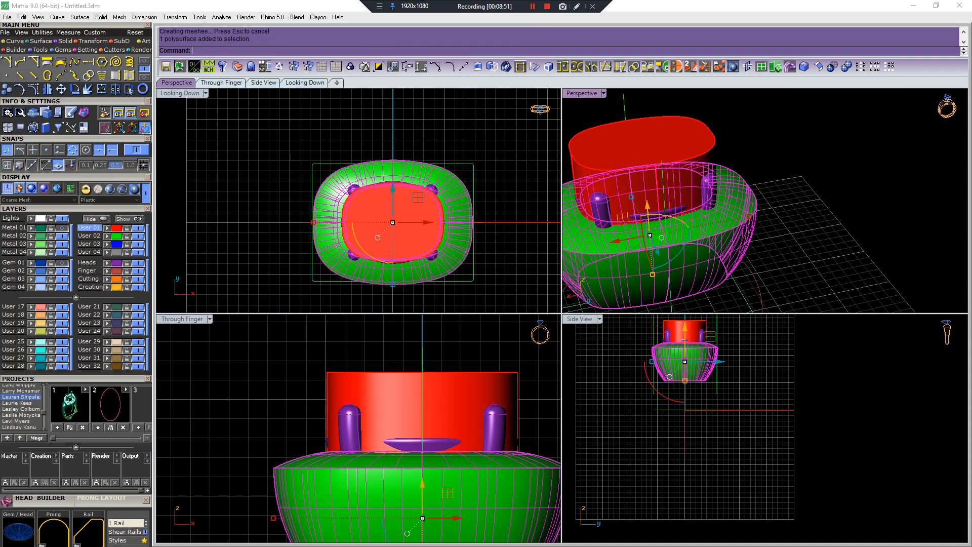
{"action": "left_click", "coordinate": [670, 156]}
{"action": "key", "text": "Delete"}
{"action": "scroll", "coordinate": [619, 220], "scroll_direction": "up", "scroll_amount": 8}
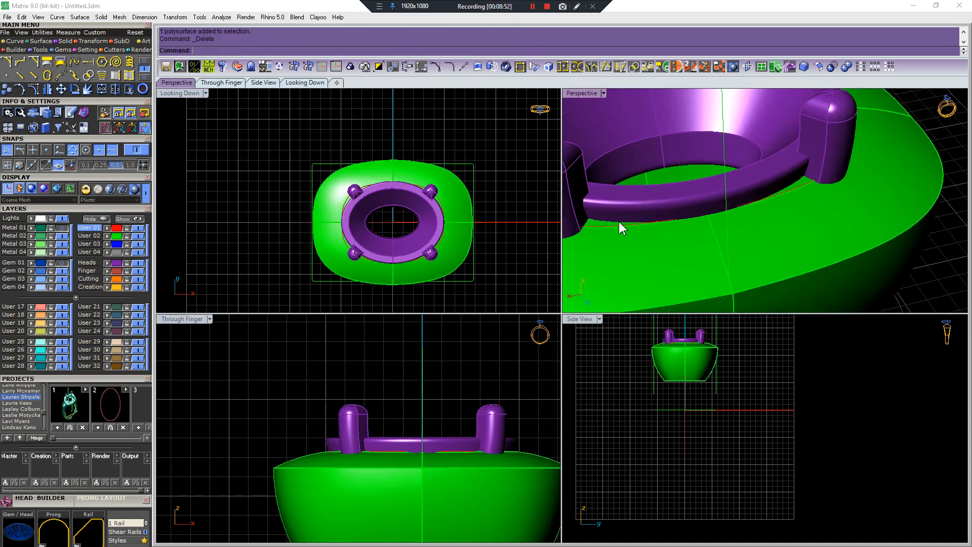
{"action": "scroll", "coordinate": [602, 224], "scroll_direction": "up", "scroll_amount": 4}
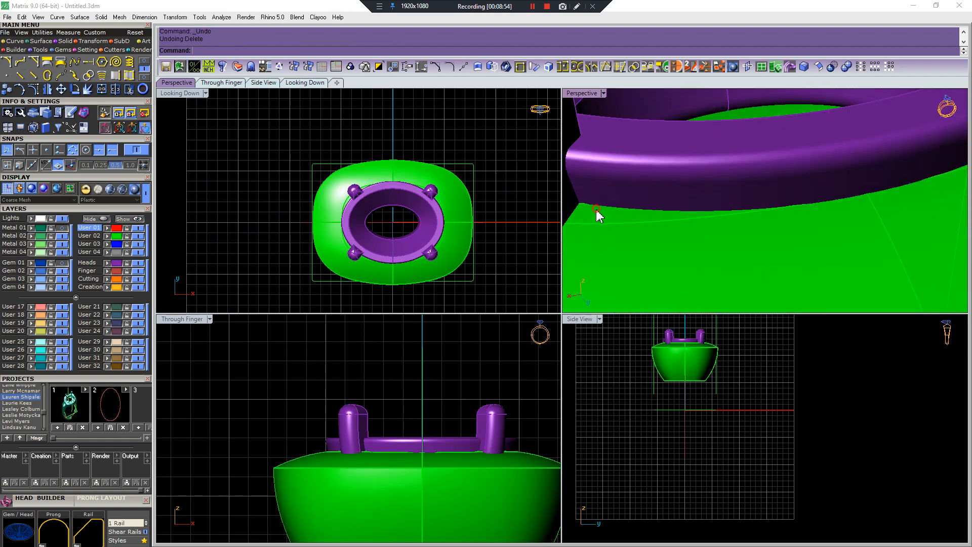
Examine the fit between the head, its prongs and the halo's top opening from several angles.
{"action": "scroll", "coordinate": [593, 217], "scroll_direction": "down", "scroll_amount": 8}
{"action": "scroll", "coordinate": [692, 221], "scroll_direction": "down", "scroll_amount": 5}
{"action": "right_click_drag", "start_coordinate": [702, 223], "coordinate": [802, 213]}
{"action": "scroll", "coordinate": [692, 221], "scroll_direction": "up", "scroll_amount": 5}
{"action": "scroll", "coordinate": [749, 256], "scroll_direction": "down", "scroll_amount": 4}
{"action": "scroll", "coordinate": [765, 272], "scroll_direction": "up", "scroll_amount": 4}
{"action": "scroll", "coordinate": [728, 245], "scroll_direction": "down", "scroll_amount": 4}
{"action": "scroll", "coordinate": [748, 216], "scroll_direction": "up", "scroll_amount": 3}
{"action": "left_click", "coordinate": [734, 226]}
{"action": "scroll", "coordinate": [731, 232], "scroll_direction": "up", "scroll_amount": 5}
{"action": "scroll", "coordinate": [731, 231], "scroll_direction": "down", "scroll_amount": 5}
{"action": "right_click_drag", "start_coordinate": [732, 228], "coordinate": [747, 202]}
{"action": "key", "text": "Escape"}
{"action": "scroll", "coordinate": [748, 202], "scroll_direction": "up", "scroll_amount": 4}
Duplicate the open borders of the halo body as curves.
{"action": "left_click", "coordinate": [753, 197]}
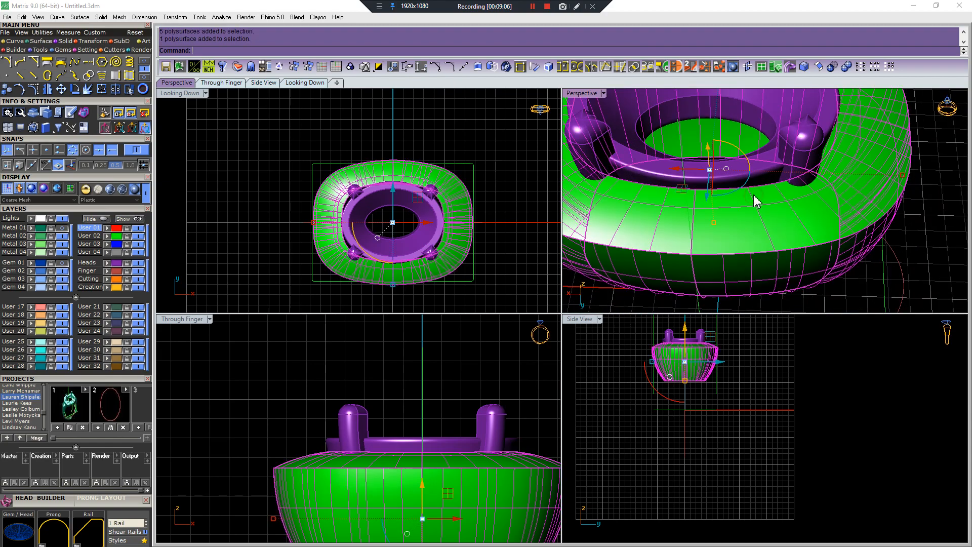
{"action": "key", "text": "ctrl+d"}
{"action": "left_click", "coordinate": [805, 208]}
{"action": "key", "text": "ctrl+e"}
{"action": "scroll", "coordinate": [523, 433], "scroll_direction": "down", "scroll_amount": 8}
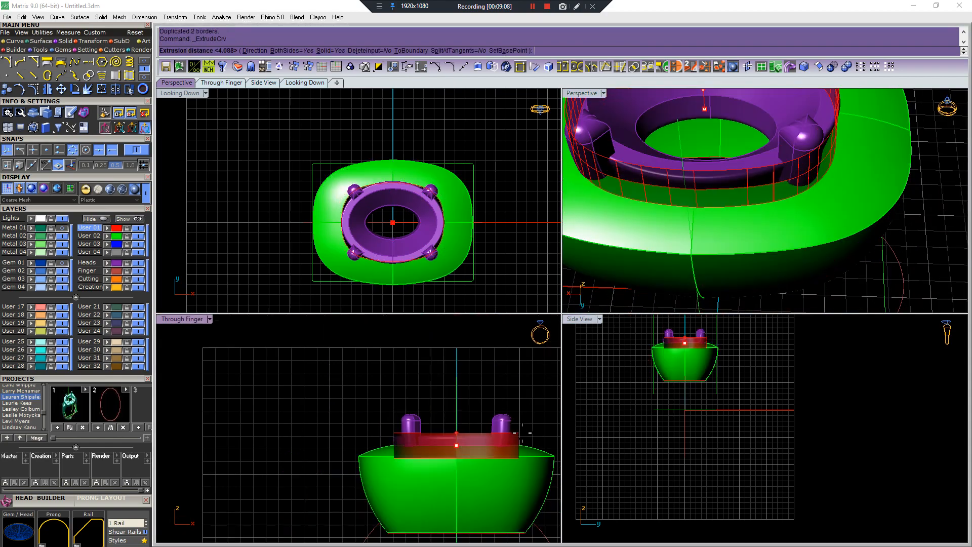
{"action": "key", "text": "Escape"}
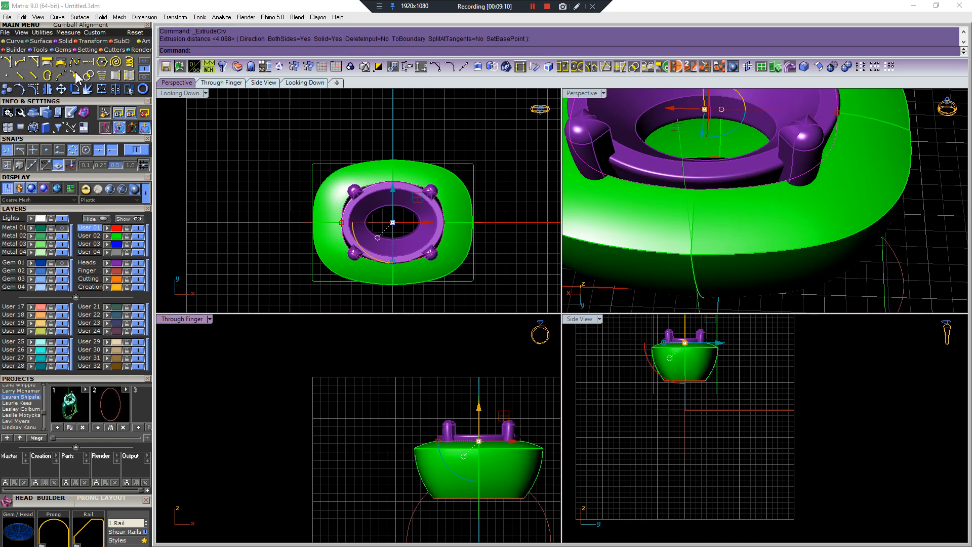
Extrude the halo's top border curve straight down through the body as a tapered solid with a 5-degree draft angle, ending at the finger centre.
{"action": "left_click", "coordinate": [66, 41]}
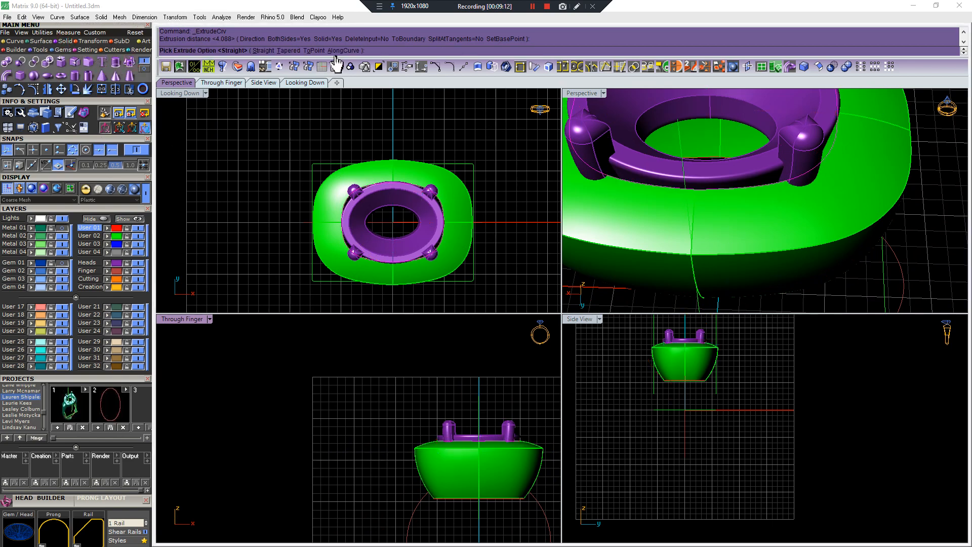
{"action": "left_click", "coordinate": [289, 50]}
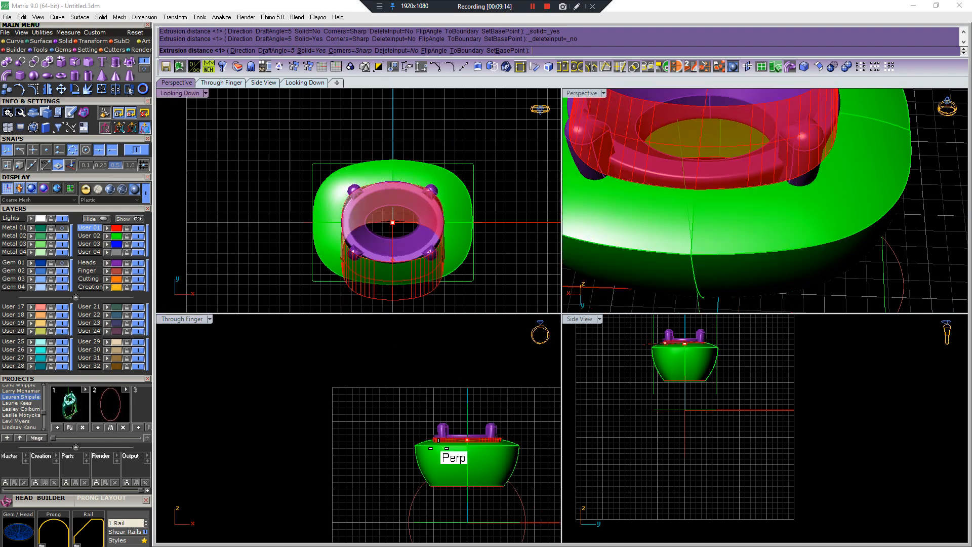
{"action": "right_click_drag", "start_coordinate": [406, 360], "coordinate": [374, 298]}
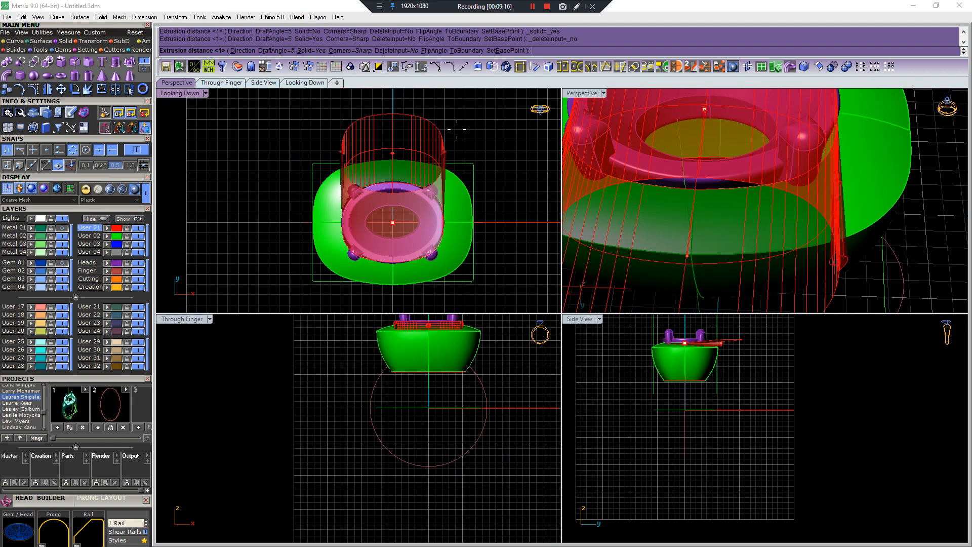
{"action": "left_click", "coordinate": [242, 51]}
{"action": "left_click", "coordinate": [434, 427]}
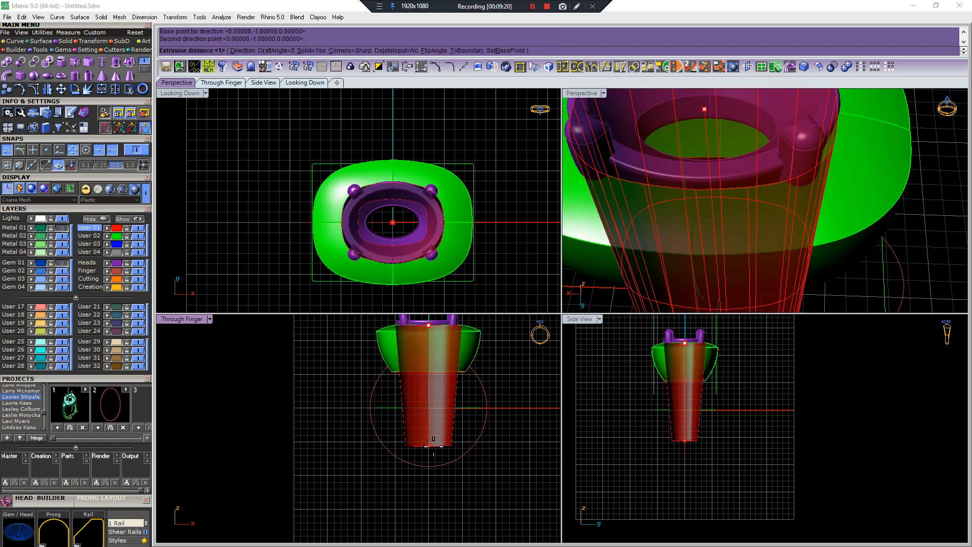
{"action": "right_click_drag", "start_coordinate": [419, 476], "coordinate": [431, 493]}
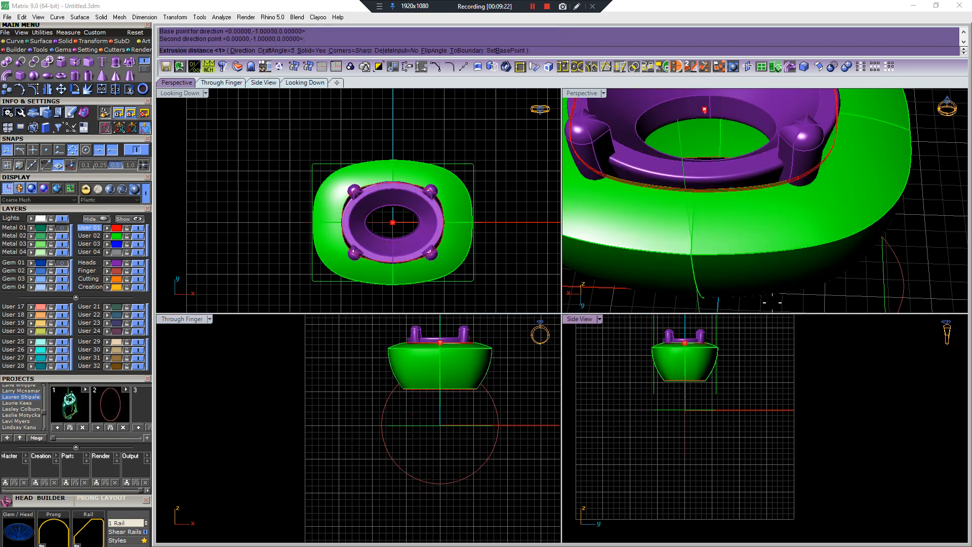
{"action": "scroll", "coordinate": [734, 203], "scroll_direction": "down", "scroll_amount": 8}
{"action": "right_click_drag", "start_coordinate": [734, 202], "coordinate": [754, 152]}
{"action": "left_click", "coordinate": [743, 226]}
{"action": "right_click_drag", "start_coordinate": [745, 228], "coordinate": [741, 258]}
{"action": "scroll", "coordinate": [776, 164], "scroll_direction": "up", "scroll_amount": 7}
{"action": "right_click_drag", "start_coordinate": [466, 413], "coordinate": [472, 439]}
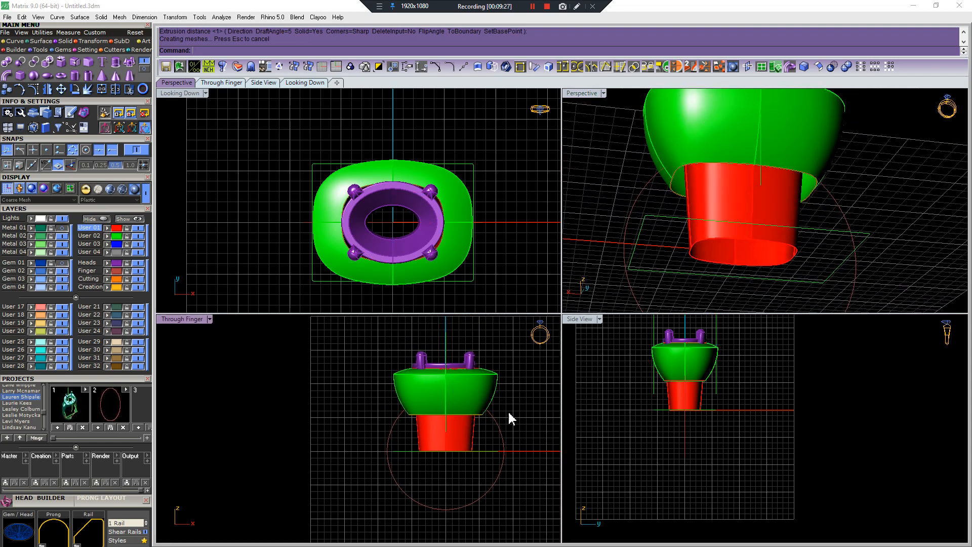
Extrude the finger circle in both directions into a solid cylinder beneath the halo.
{"action": "left_click", "coordinate": [495, 419]}
{"action": "scroll", "coordinate": [410, 258], "scroll_direction": "down", "scroll_amount": 4}
{"action": "key", "text": "ctrl+e"}
{"action": "left_click", "coordinate": [403, 300]}
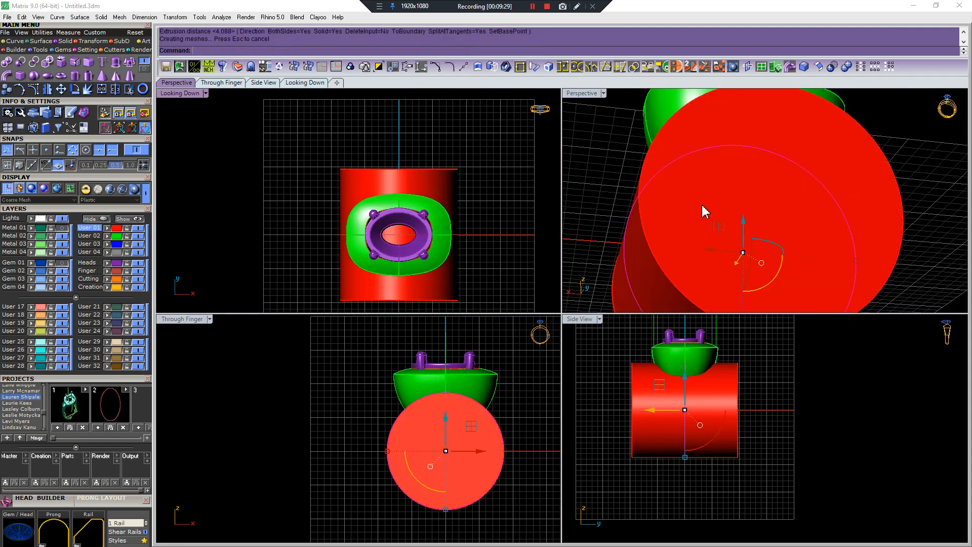
{"action": "right_click_drag", "start_coordinate": [701, 202], "coordinate": [731, 179]}
{"action": "scroll", "coordinate": [731, 179], "scroll_direction": "up", "scroll_amount": 3}
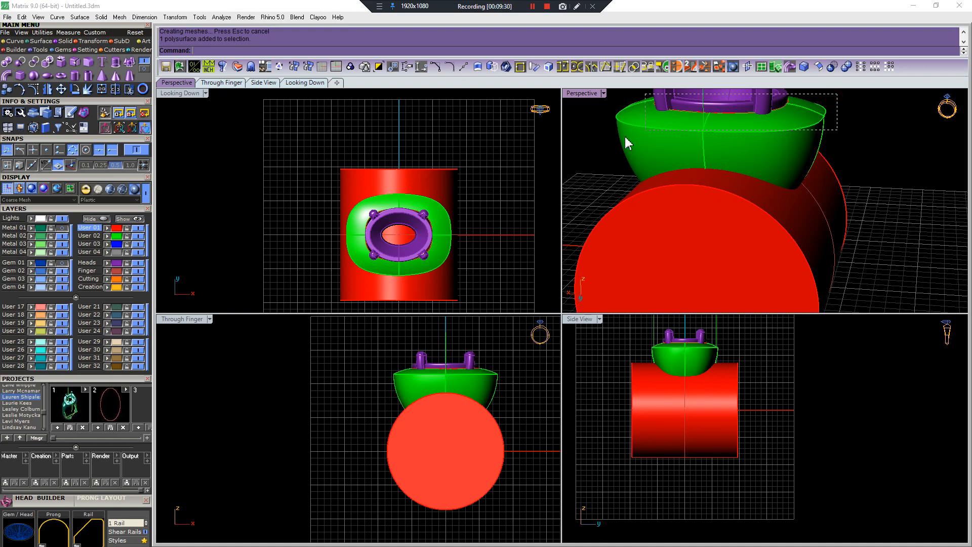
Join the halo body and the tapered solid into one polysurface.
{"action": "left_click_drag", "start_coordinate": [624, 136], "coordinate": [620, 140]}
{"action": "key", "text": "ctrl+u"}
{"action": "key", "text": "Escape"}
{"action": "right_click_drag", "start_coordinate": [741, 165], "coordinate": [754, 202]}
Split the joined halo body with the finger cylinder and delete the pieces inside the cylinder.
{"action": "left_click", "coordinate": [784, 167]}
{"action": "key", "text": "ctrl+shift+s"}
{"action": "left_click", "coordinate": [794, 216]}
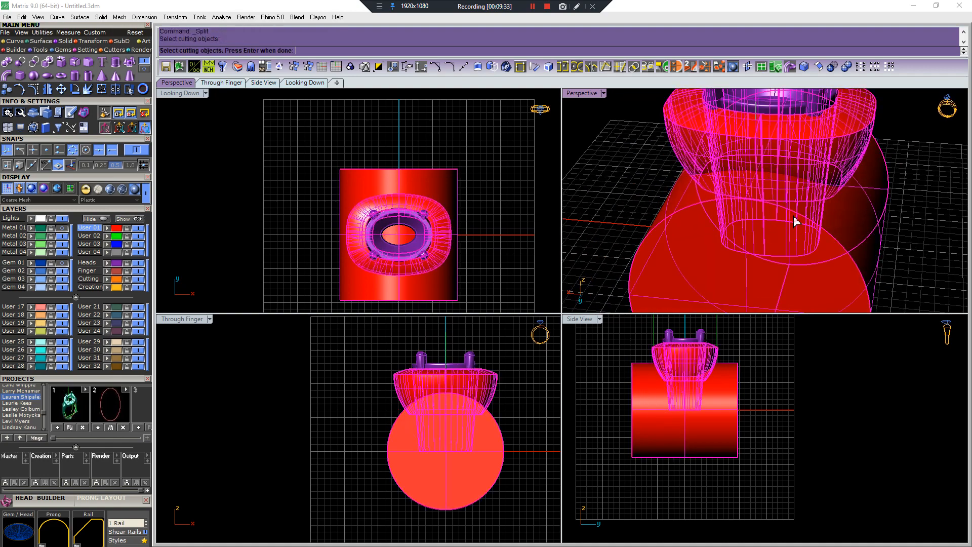
{"action": "key", "text": "Return"}
{"action": "left_click_drag", "start_coordinate": [355, 390], "coordinate": [513, 460]}
{"action": "key", "text": "Delete"}
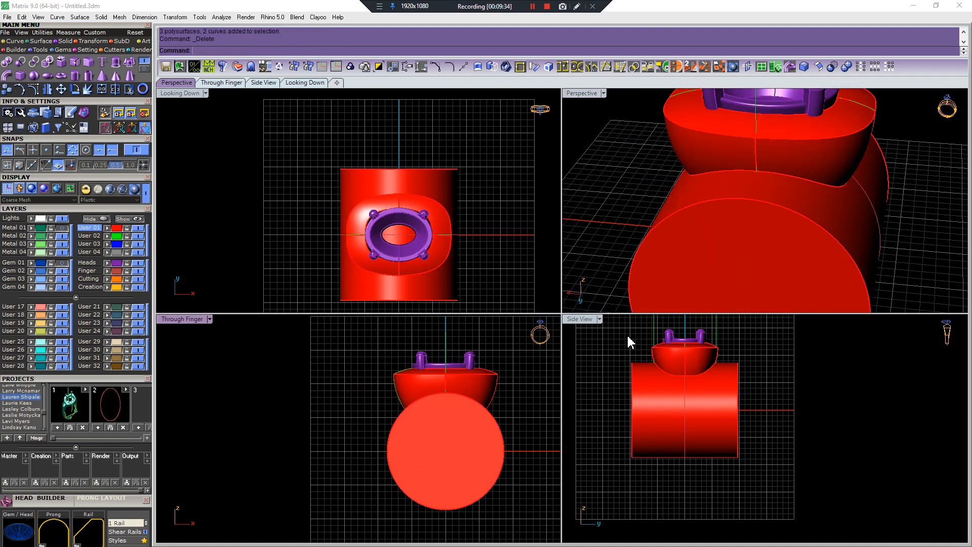
Split the finger cylinder with the halo body and delete the main cylinder outside the halo.
{"action": "right_click_drag", "start_coordinate": [768, 232], "coordinate": [774, 208]}
{"action": "left_click", "coordinate": [774, 209]}
{"action": "key", "text": "ctrl+shift+s"}
{"action": "left_click", "coordinate": [831, 145]}
{"action": "key", "text": "Return"}
{"action": "left_click", "coordinate": [810, 178]}
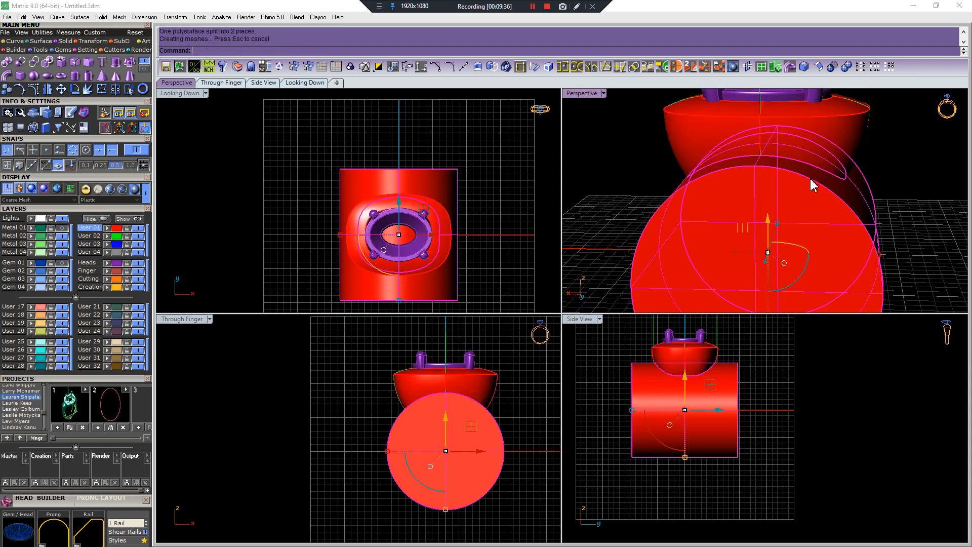
{"action": "key", "text": "Delete"}
Delete the curved cylinder patch left across the halo's underside opening.
{"action": "right_click_drag", "start_coordinate": [811, 179], "coordinate": [816, 119]}
{"action": "scroll", "coordinate": [796, 177], "scroll_direction": "up", "scroll_amount": 4}
{"action": "left_click", "coordinate": [795, 178]}
{"action": "key", "text": "Delete"}
{"action": "scroll", "coordinate": [797, 168], "scroll_direction": "down", "scroll_amount": 4}
{"action": "scroll", "coordinate": [805, 174], "scroll_direction": "up", "scroll_amount": 5}
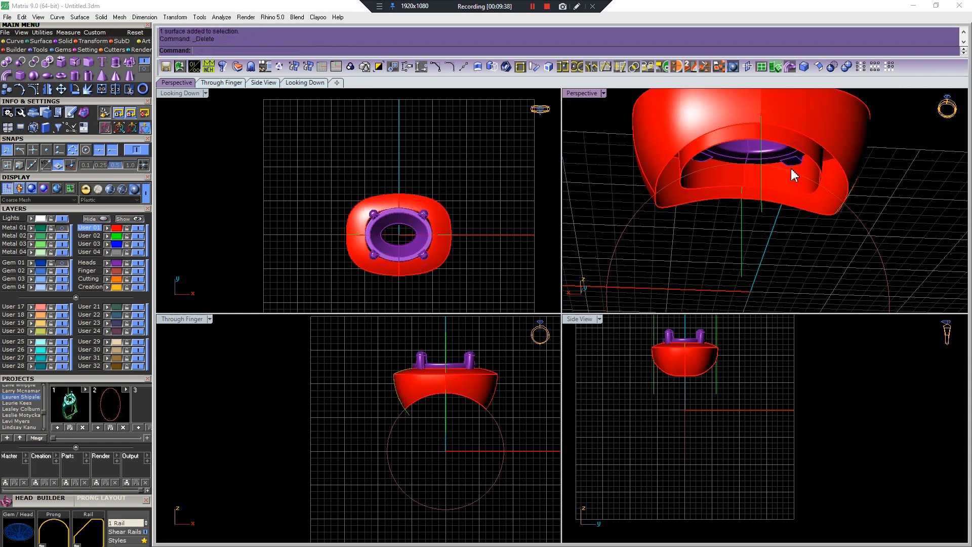
Undo the patch deletion and try to split and extract the inner area of the curved underside surface.
{"action": "key", "text": "ctrl+z"}
{"action": "left_click", "coordinate": [804, 175]}
{"action": "key", "text": "Return"}
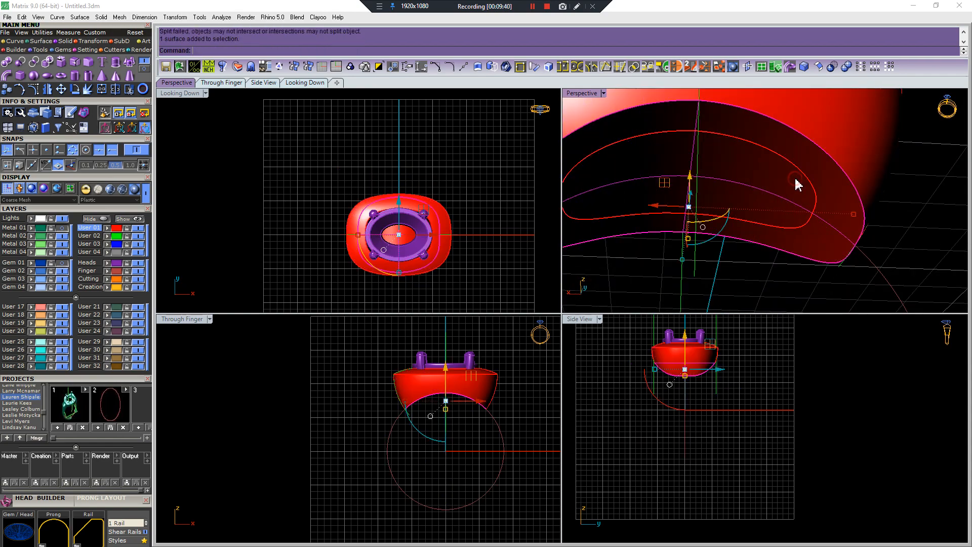
{"action": "key", "text": "ctrl+e"}
{"action": "left_click", "coordinate": [803, 175]}
{"action": "key", "text": "Escape"}
{"action": "scroll", "coordinate": [800, 173], "scroll_direction": "down", "scroll_amount": 5}
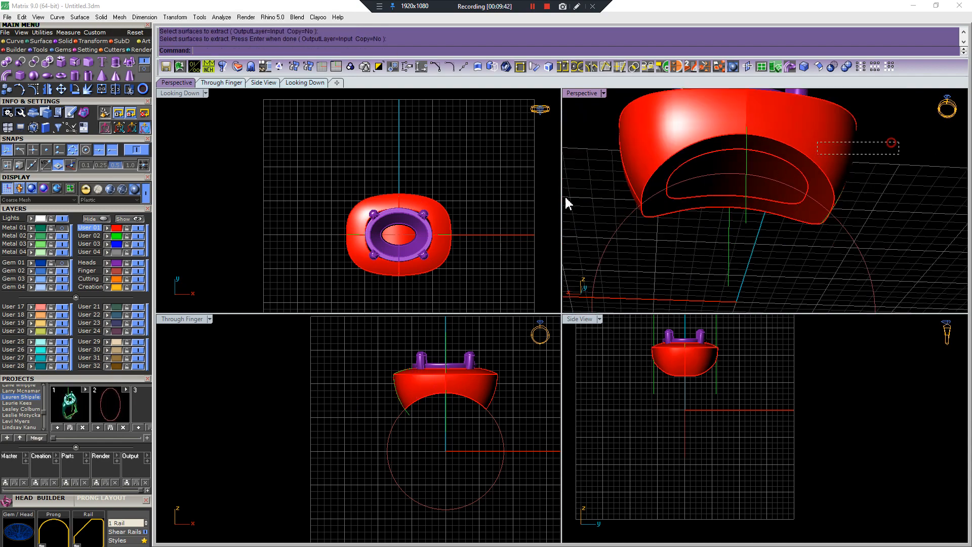
Join the halo pieces and duplicate the open border on the halo's underside as a curve.
{"action": "left_click_drag", "start_coordinate": [899, 142], "coordinate": [565, 197]}
{"action": "key", "text": "ctrl+j"}
{"action": "scroll", "coordinate": [771, 175], "scroll_direction": "up", "scroll_amount": 2}
{"action": "key", "text": "Escape"}
{"action": "left_click", "coordinate": [837, 158]}
{"action": "key", "text": "ctrl+b"}
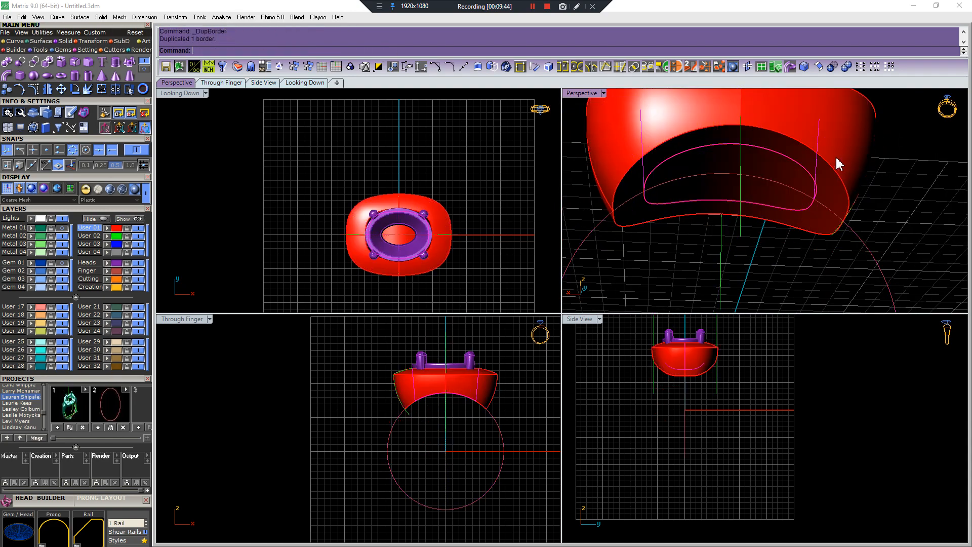
Examine the halo's inner wall and underside opening for how their surfaces meet.
{"action": "key", "text": "Escape"}
{"action": "scroll", "coordinate": [811, 169], "scroll_direction": "up", "scroll_amount": 2}
{"action": "left_click", "coordinate": [823, 173]}
{"action": "key", "text": "Escape"}
{"action": "mouse_move", "coordinate": [823, 173]}
{"action": "right_mouse_down"}
{"action": "mouse_move", "coordinate": [790, 139]}
{"action": "mouse_move", "coordinate": [804, 176]}
{"action": "right_mouse_up"}
{"action": "left_click", "coordinate": [804, 191]}
{"action": "key", "text": "Escape"}
{"action": "left_click", "coordinate": [819, 177]}
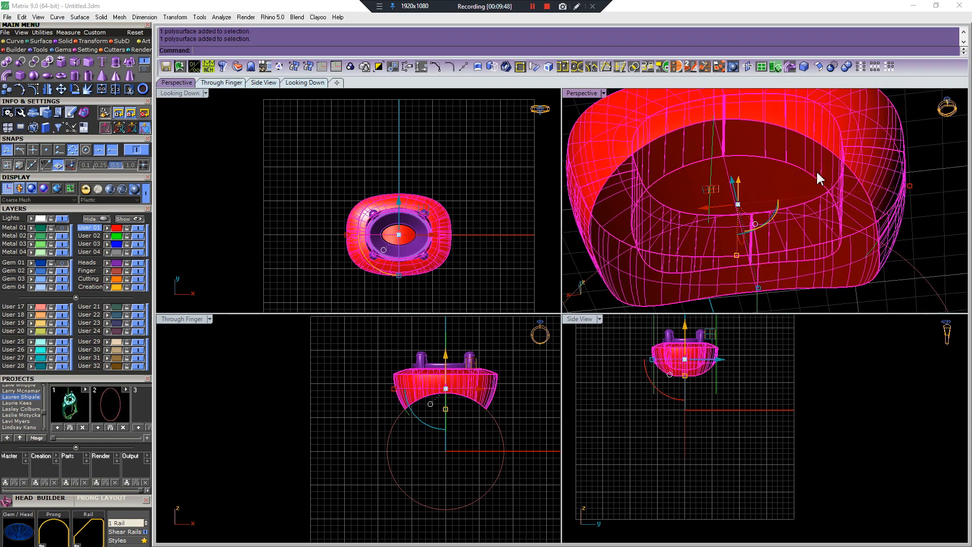
{"action": "right_click", "coordinate": [816, 181]}
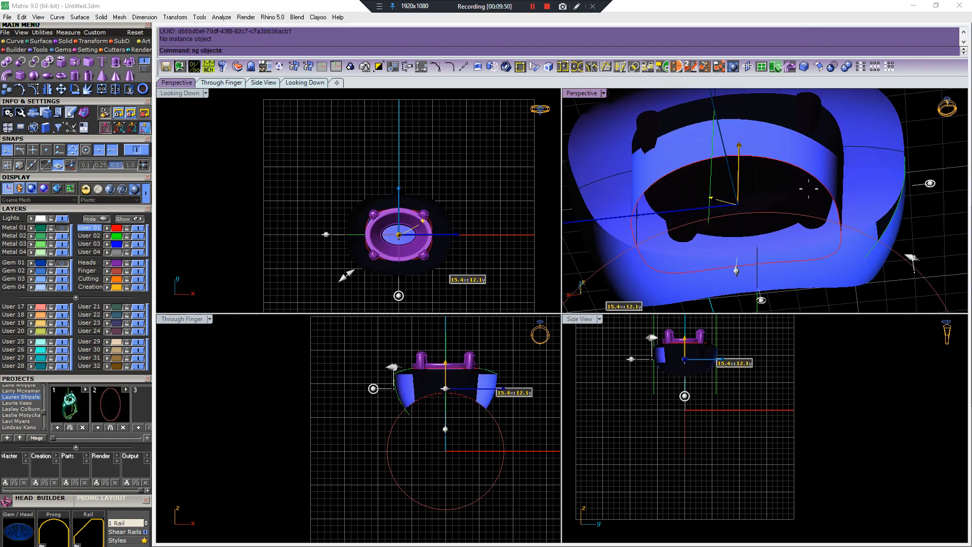
Undo the halo's splits and join, and delete the finger cylinder.
{"action": "key", "text": "ctrl+z"}
{"action": "key", "text": "Escape"}
{"action": "scroll", "coordinate": [802, 193], "scroll_direction": "down", "scroll_amount": 8}
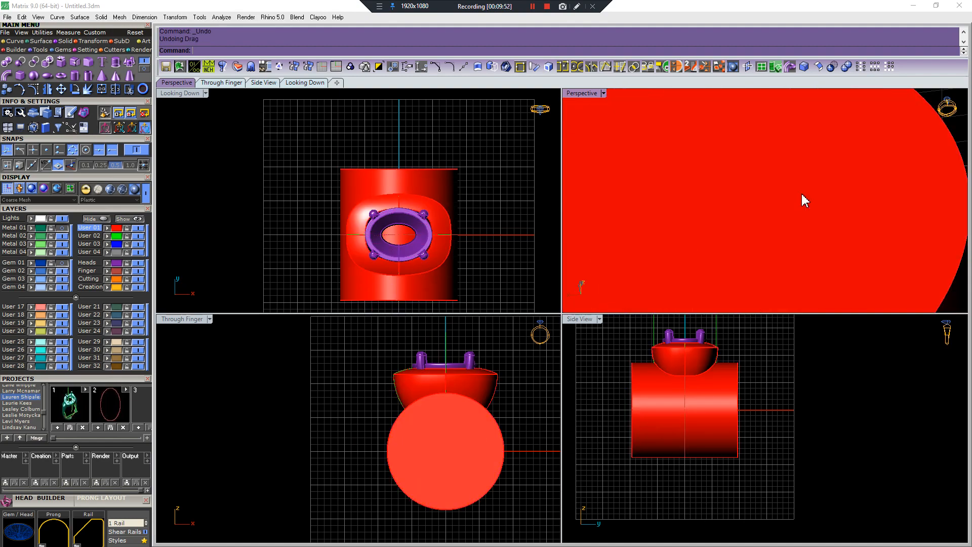
{"action": "right_click_drag", "start_coordinate": [798, 192], "coordinate": [760, 303]}
{"action": "left_click", "coordinate": [784, 232]}
{"action": "scroll", "coordinate": [785, 230], "scroll_direction": "up", "scroll_amount": 5}
{"action": "key", "text": "ctrl+z"}
{"action": "key", "text": "ctrl+z"}
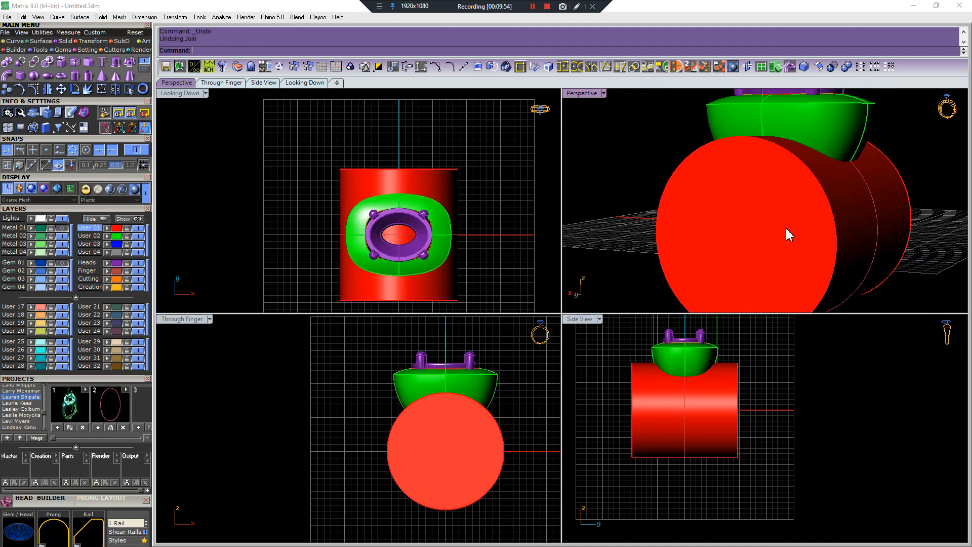
{"action": "left_click", "coordinate": [786, 228]}
{"action": "key", "text": "Delete"}
Check the seam of the tapered solid inside the halo opening and delete the tapered solid.
{"action": "scroll", "coordinate": [787, 226], "scroll_direction": "up", "scroll_amount": 5}
{"action": "right_click_drag", "start_coordinate": [786, 226], "coordinate": [762, 131]}
{"action": "scroll", "coordinate": [762, 180], "scroll_direction": "up", "scroll_amount": 4}
{"action": "scroll", "coordinate": [766, 170], "scroll_direction": "up", "scroll_amount": 8}
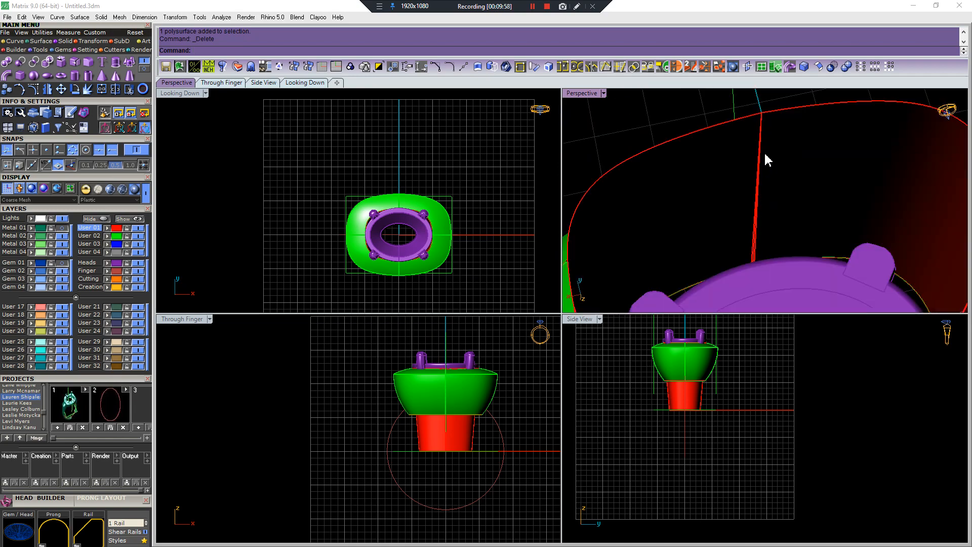
{"action": "scroll", "coordinate": [765, 158], "scroll_direction": "down", "scroll_amount": 5}
{"action": "left_click", "coordinate": [758, 171]}
{"action": "key", "text": "ctrl+d"}
{"action": "right_click_drag", "start_coordinate": [766, 171], "coordinate": [771, 92]}
{"action": "right_click_drag", "start_coordinate": [675, 184], "coordinate": [753, 182]}
{"action": "scroll", "coordinate": [688, 172], "scroll_direction": "down", "scroll_amount": 6}
{"action": "key", "text": "Delete"}
{"action": "left_click", "coordinate": [765, 230]}
{"action": "key", "text": "Delete"}
{"action": "scroll", "coordinate": [744, 167], "scroll_direction": "up", "scroll_amount": 5}
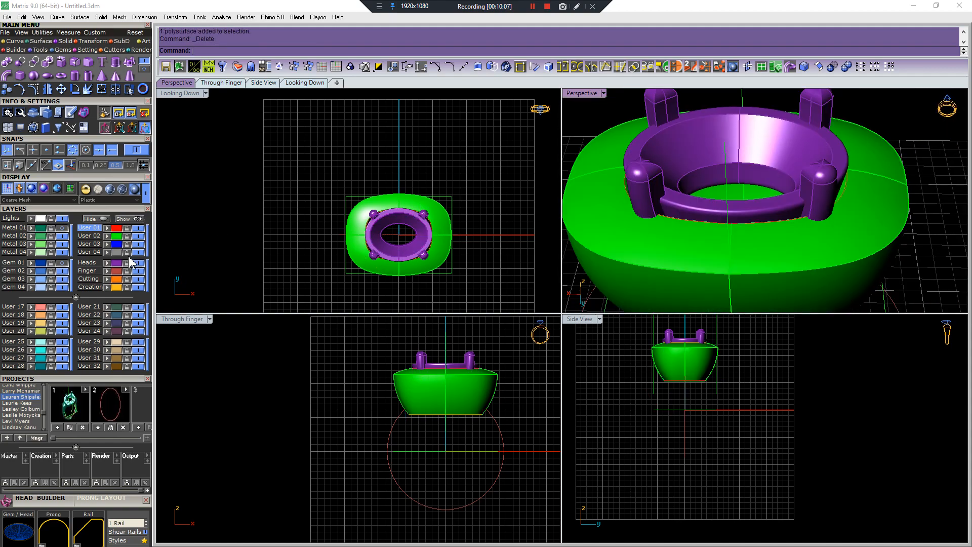
Hide the Heads layer and delete the leftover construction curves around the halo body.
{"action": "left_click", "coordinate": [138, 263]}
{"action": "right_click_drag", "start_coordinate": [712, 180], "coordinate": [633, 188]}
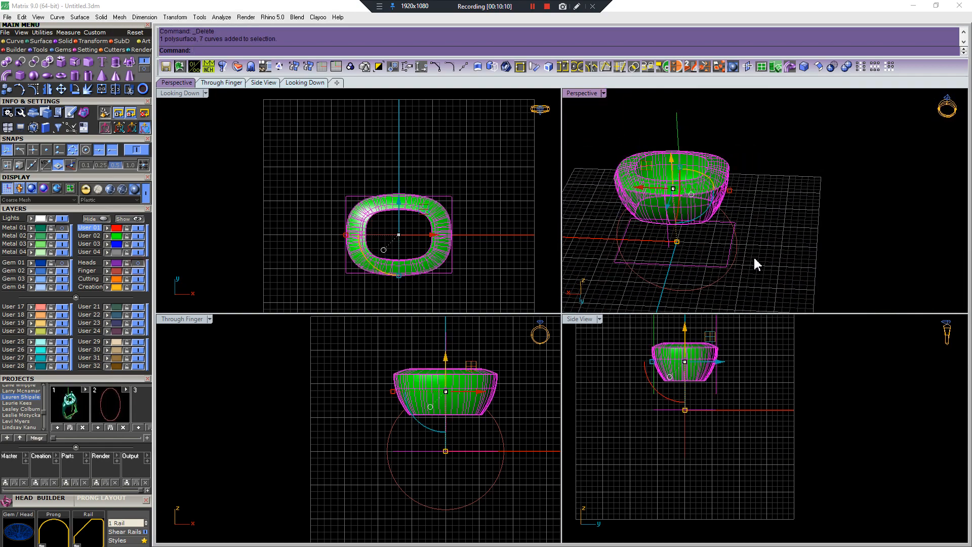
{"action": "scroll", "coordinate": [754, 260], "scroll_direction": "up", "scroll_amount": 3}
{"action": "left_click", "coordinate": [708, 135], "text": "ctrl"}
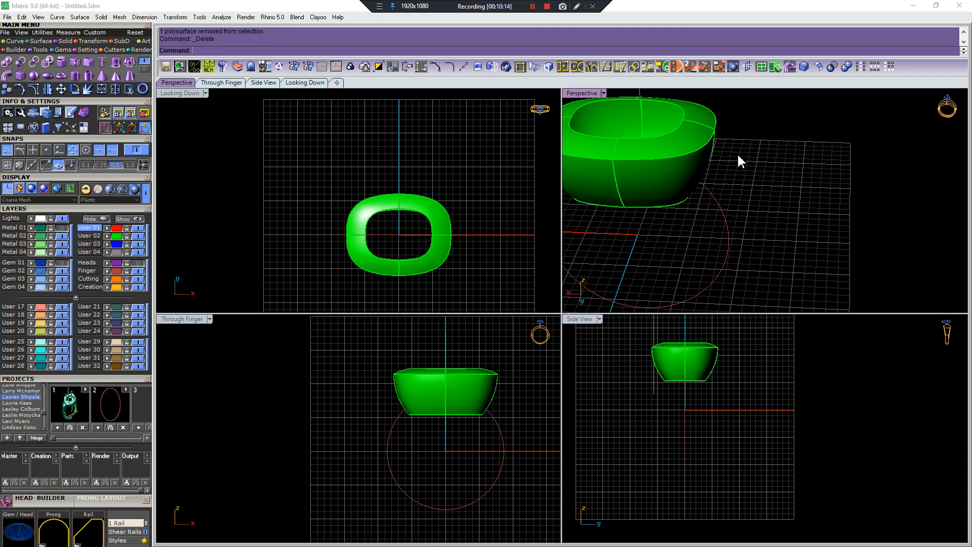
Move the halo body to the Metal 02 layer.
{"action": "left_click", "coordinate": [680, 157]}
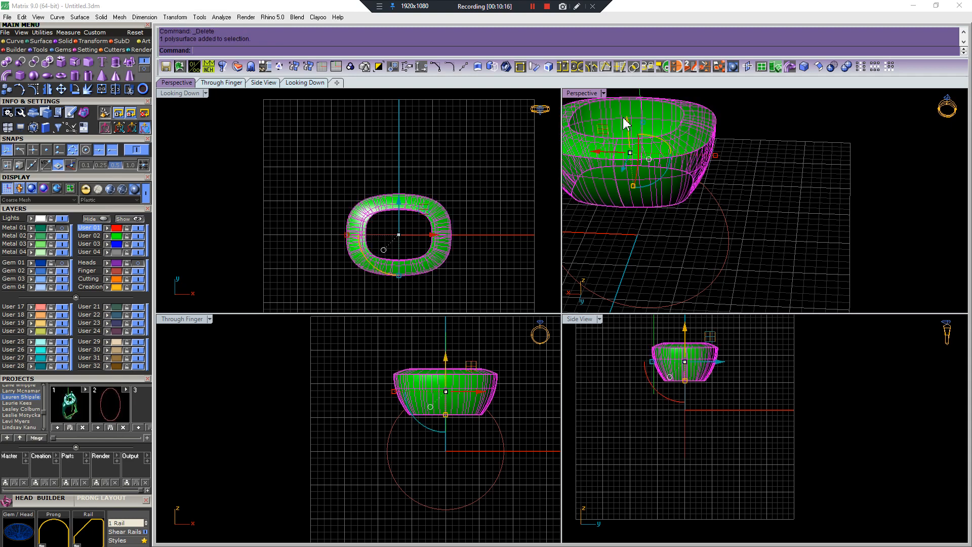
{"action": "key", "text": "Escape"}
{"action": "scroll", "coordinate": [676, 118], "scroll_direction": "down", "scroll_amount": 3}
{"action": "left_click", "coordinate": [687, 212]}
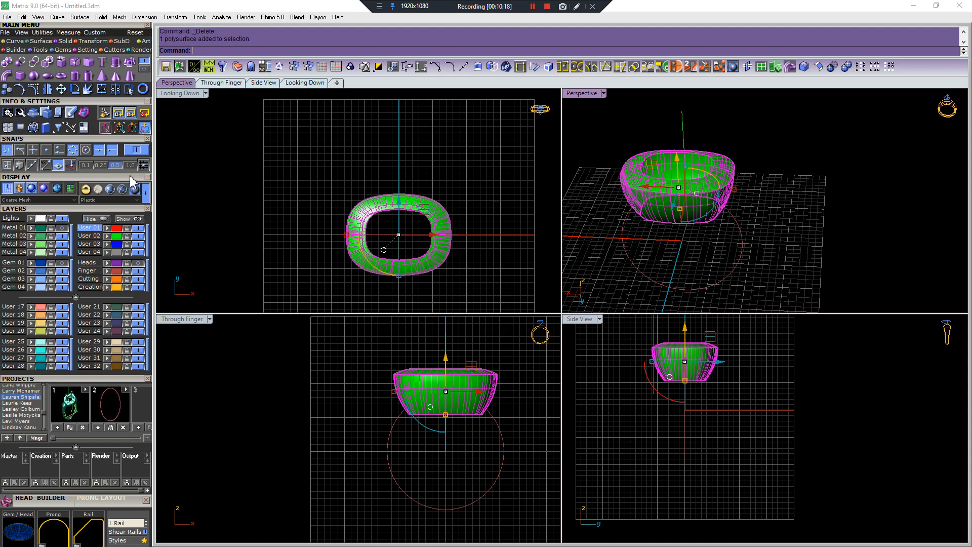
{"action": "left_click", "coordinate": [31, 238]}
Duplicate both open borders of the halo body as curves.
{"action": "left_click", "coordinate": [618, 225]}
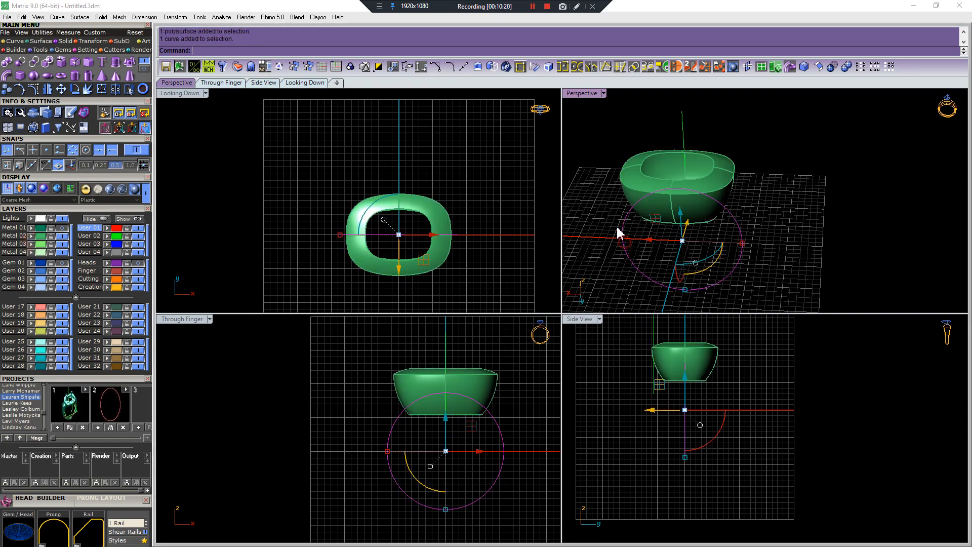
{"action": "left_click", "coordinate": [685, 200]}
{"action": "scroll", "coordinate": [684, 200], "scroll_direction": "up", "scroll_amount": 4}
{"action": "right_click", "coordinate": [680, 184]}
{"action": "right_click_drag", "start_coordinate": [680, 184], "coordinate": [706, 158]}
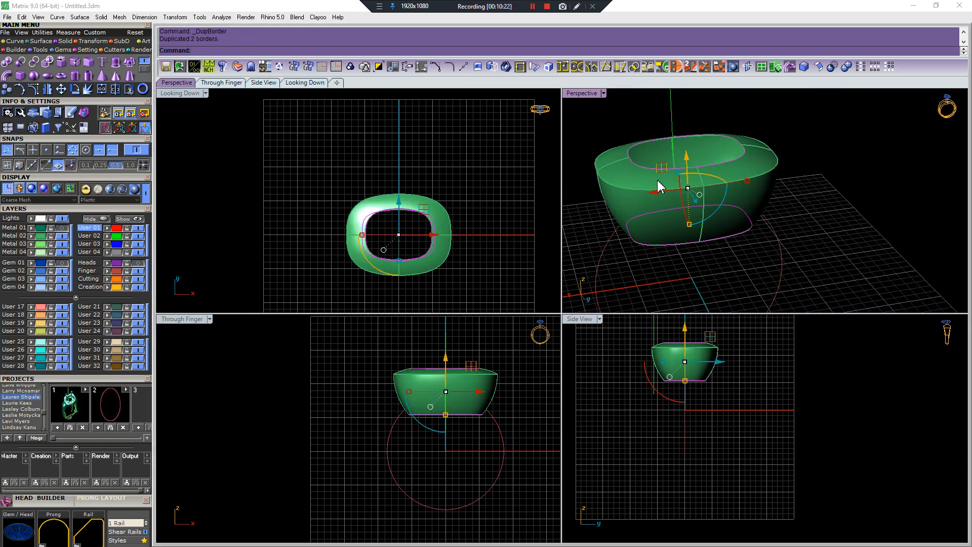
{"action": "key", "text": "Escape"}
{"action": "left_click", "coordinate": [735, 156]}
{"action": "left_click", "coordinate": [735, 157]}
{"action": "key", "text": "ctrl+e"}
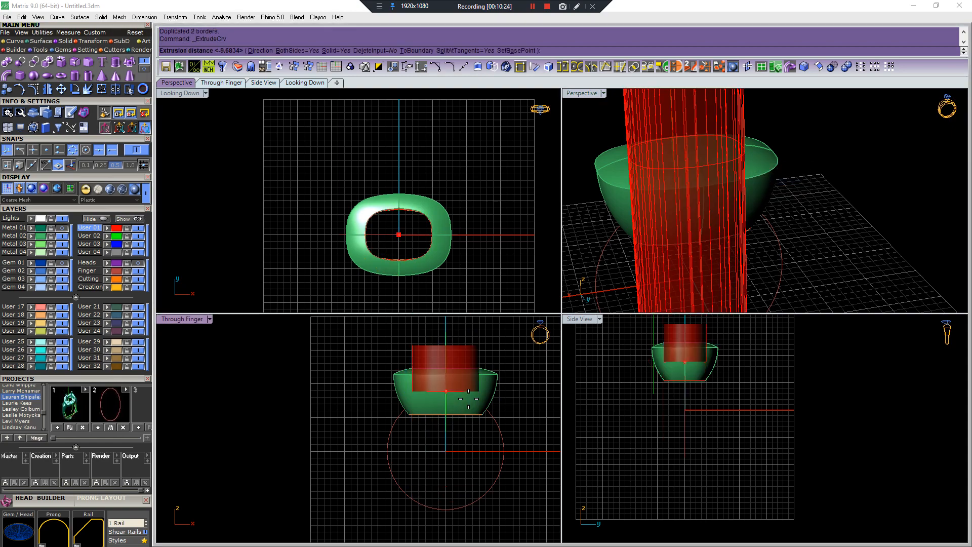
{"action": "left_click", "coordinate": [731, 219]}
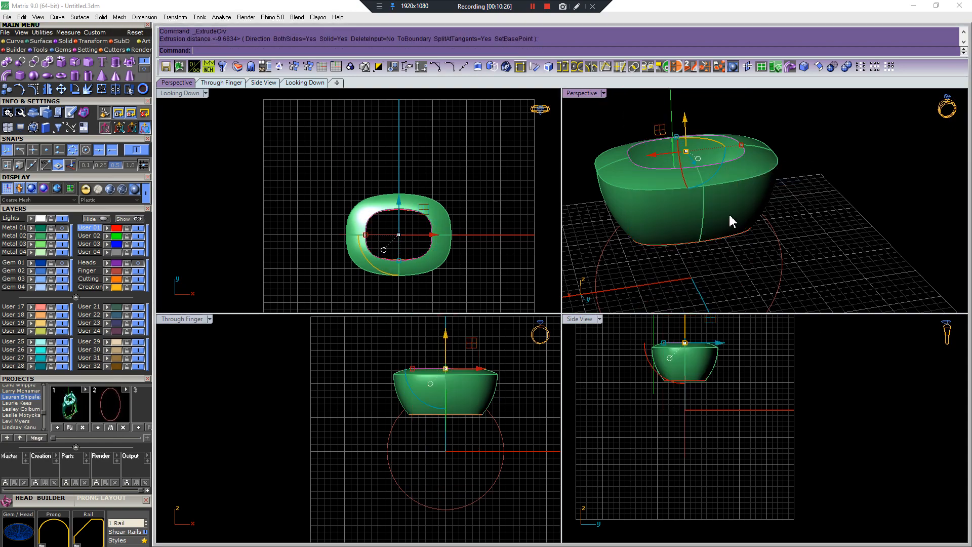
Copy the halo's top border curve straight down to just below the halo's bottom edge.
{"action": "scroll", "coordinate": [734, 229], "scroll_direction": "up", "scroll_amount": 3}
{"action": "scroll", "coordinate": [447, 368], "scroll_direction": "up", "scroll_amount": 2}
{"action": "key", "text": "alt+c"}
{"action": "left_click", "coordinate": [447, 369]}
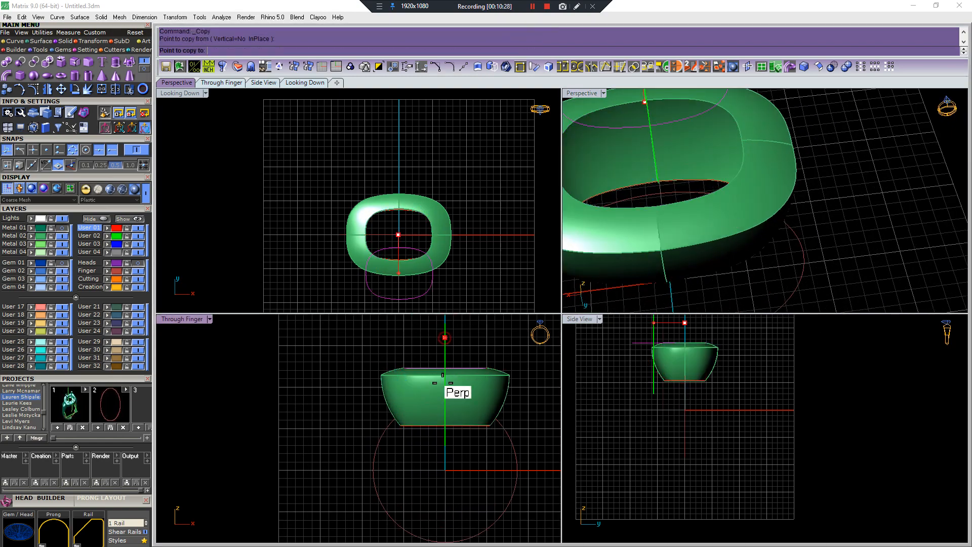
{"action": "left_click", "coordinate": [457, 438]}
{"action": "key", "text": "Return"}
Scale the lowered curve down around 0,0,0 so it sits inside the halo opening.
{"action": "type", "text": "scale"}
{"action": "key", "text": "Return"}
{"action": "type", "text": "0,0,0"}
{"action": "key", "text": "Return"}
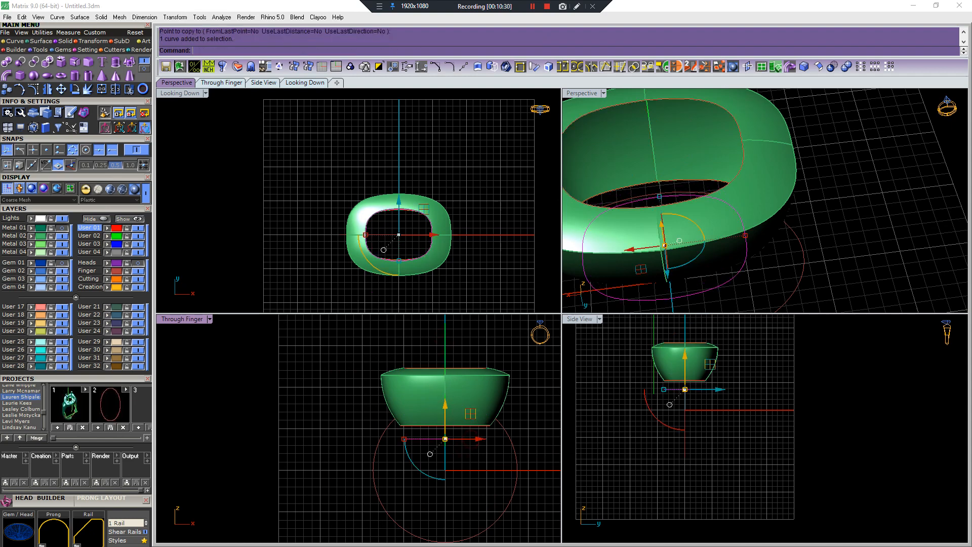
{"action": "scroll", "coordinate": [390, 224], "scroll_direction": "up", "scroll_amount": 3}
{"action": "left_click", "coordinate": [406, 132]}
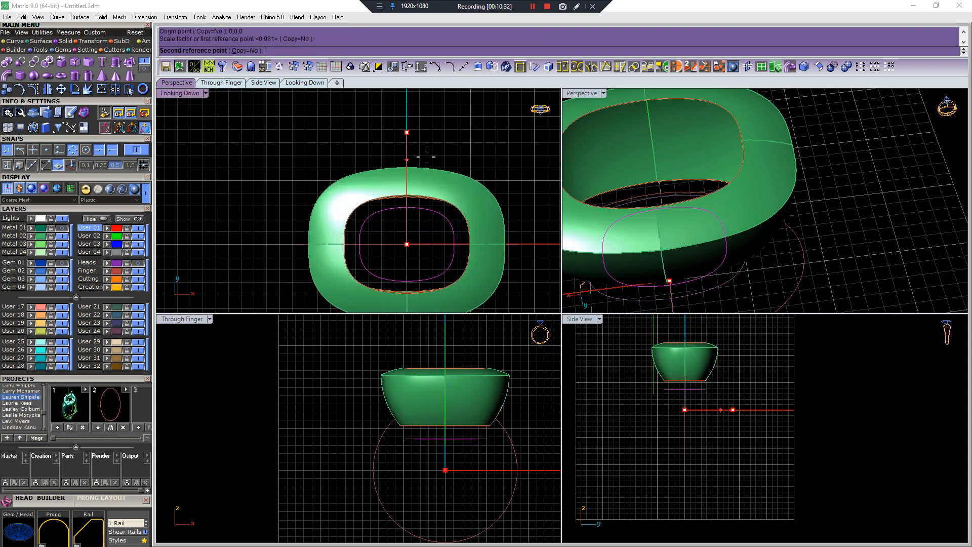
{"action": "left_click", "coordinate": [716, 249]}
Loft between the halo's top border curve and the smaller lowered curve to form a tapered inner wall.
{"action": "scroll", "coordinate": [691, 152], "scroll_direction": "up", "scroll_amount": 5}
{"action": "right_click_drag", "start_coordinate": [691, 152], "coordinate": [690, 184]}
{"action": "left_click", "coordinate": [696, 222]}
{"action": "right_click_drag", "start_coordinate": [702, 260], "coordinate": [714, 262]}
{"action": "left_click", "coordinate": [715, 262]}
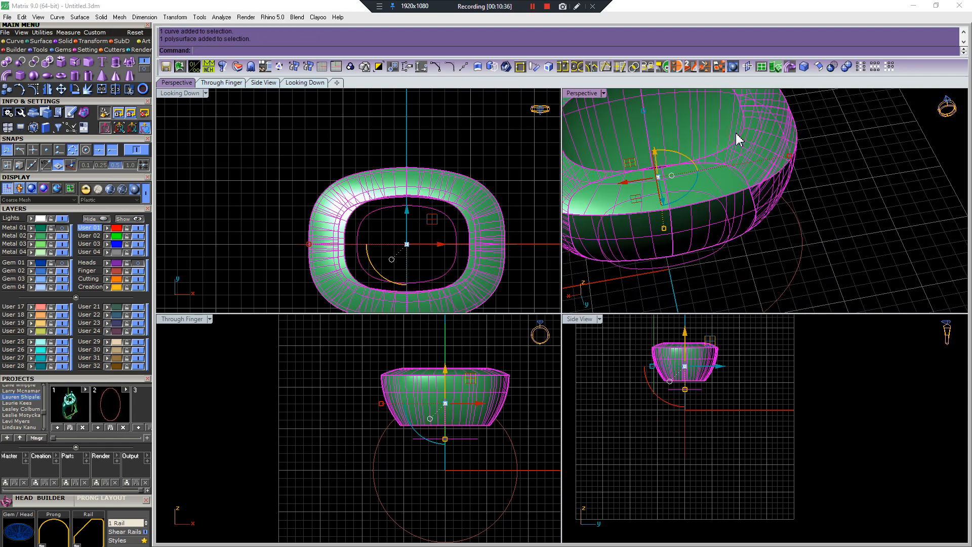
{"action": "left_click", "coordinate": [714, 254]}
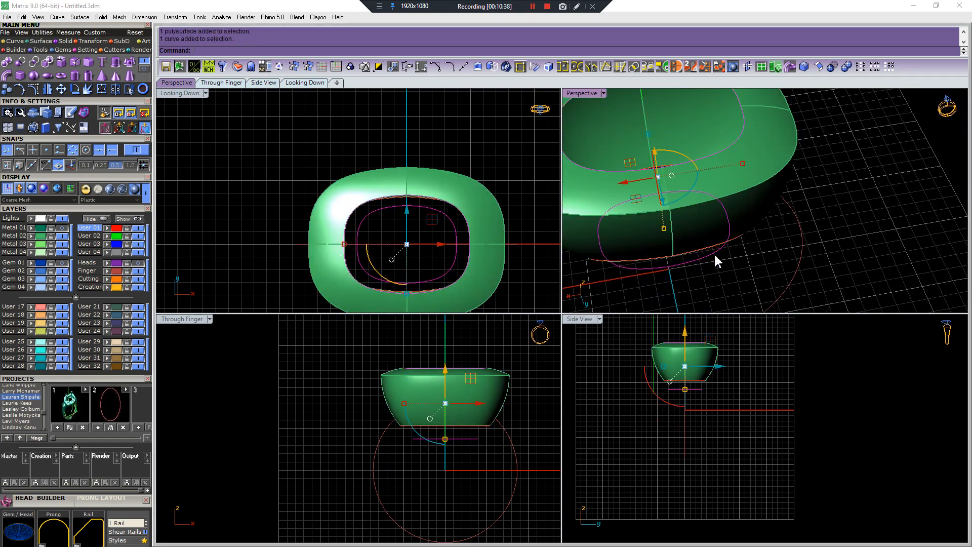
{"action": "right_click", "coordinate": [728, 251]}
{"action": "scroll", "coordinate": [728, 251], "scroll_direction": "down", "scroll_amount": 4}
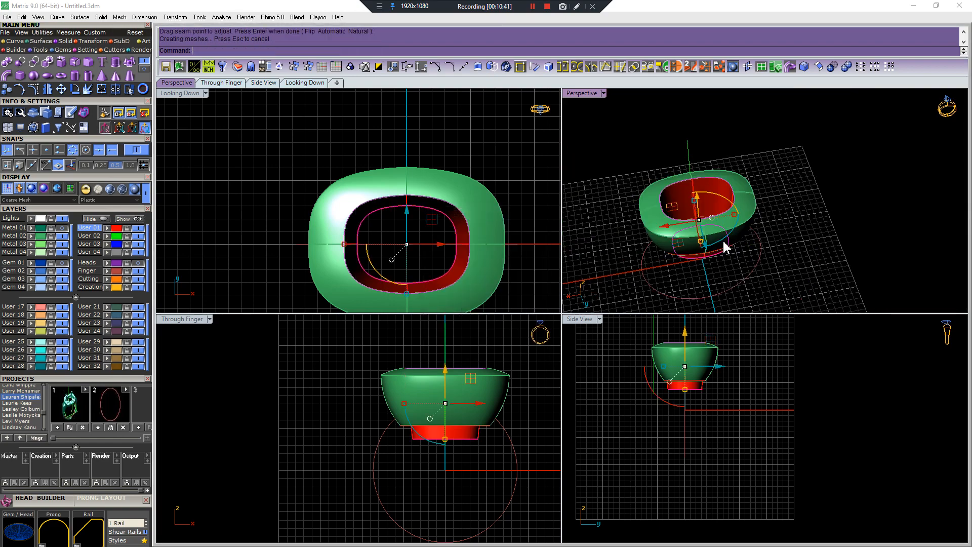
Try joining the lofted inner wall to the halo body, and undo the join.
{"action": "right_click_drag", "start_coordinate": [725, 247], "coordinate": [770, 243]}
{"action": "key", "text": "Return"}
{"action": "key", "text": "ctrl+a"}
{"action": "scroll", "coordinate": [420, 306], "scroll_direction": "down", "scroll_amount": 4}
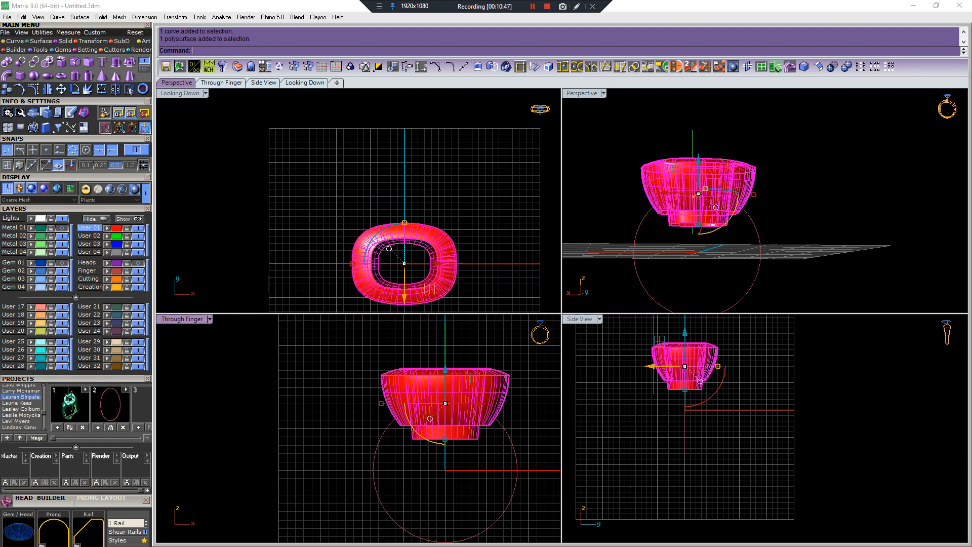
{"action": "right_click_drag", "start_coordinate": [709, 295], "coordinate": [716, 280]}
{"action": "key", "text": "ctrl+z"}
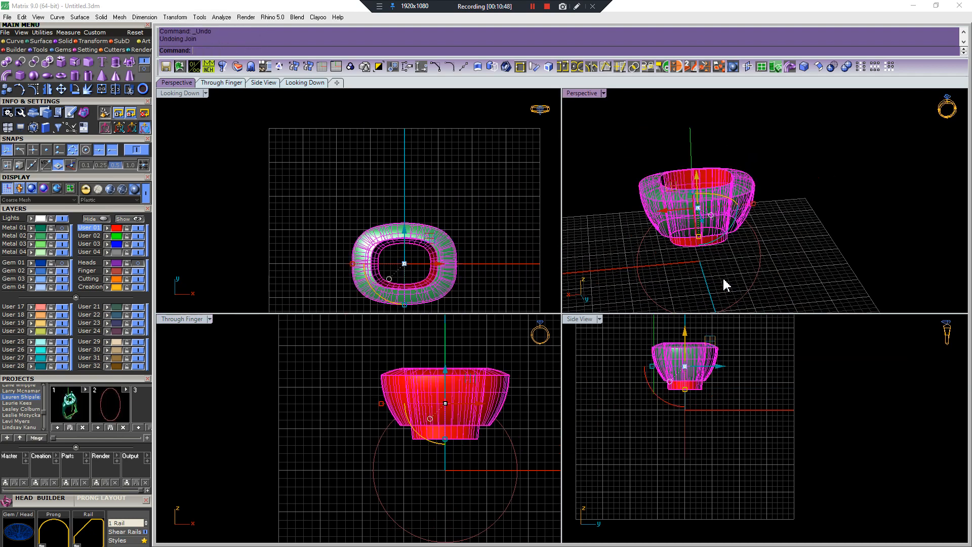
Join the halo body and the lofted inner wall into one polysurface.
{"action": "key", "text": "ctrl+a"}
{"action": "right_click_drag", "start_coordinate": [701, 178], "coordinate": [760, 258]}
{"action": "key", "text": "Return"}
Extrude the finger circle as a solid in both directions, extending past the halo on each side.
{"action": "left_click", "coordinate": [758, 258]}
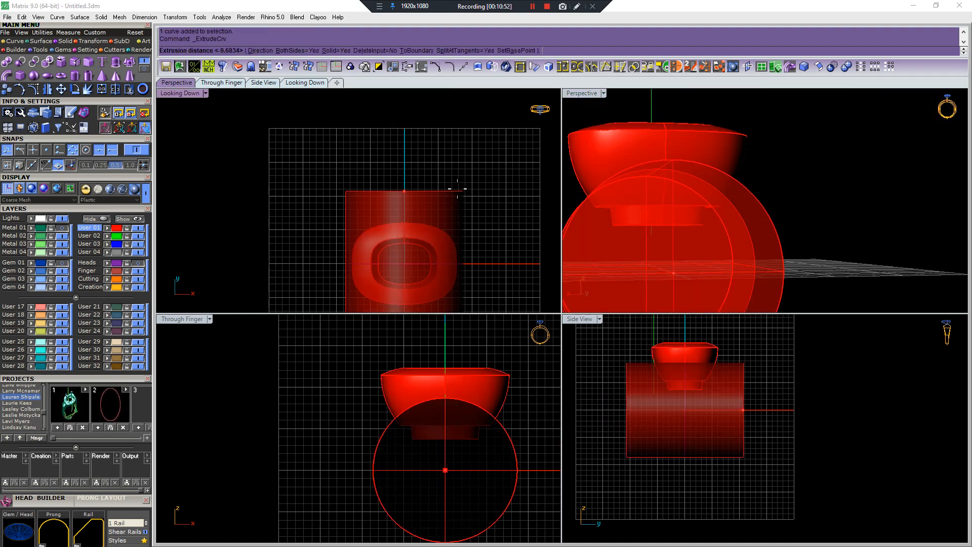
{"action": "type", "text": "b"}
{"action": "key", "text": "Return"}
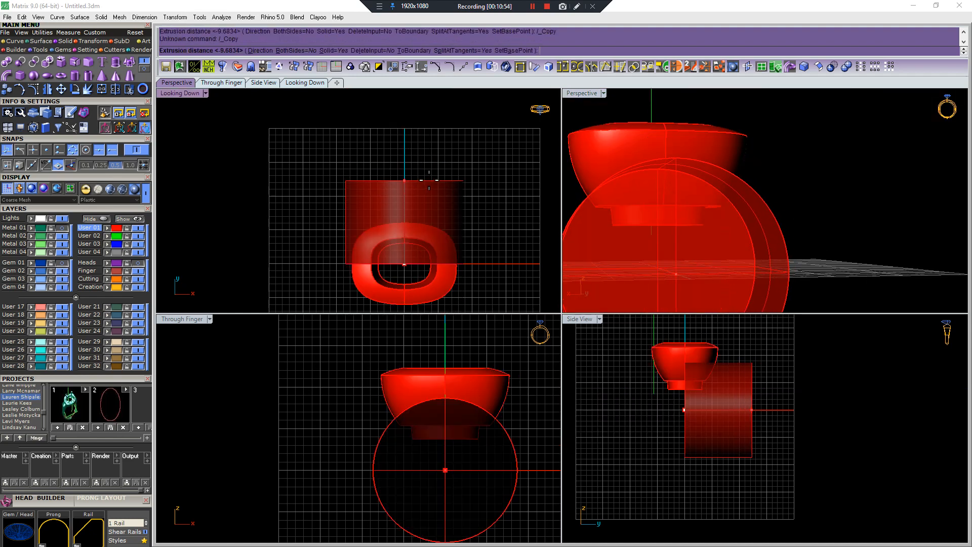
{"action": "type", "text": "b"}
{"action": "key", "text": "Return"}
{"action": "key", "text": "Return"}
Split the joined halo body with the finger cylinder and delete the halo pieces inside the cylinder.
{"action": "right_click_drag", "start_coordinate": [588, 199], "coordinate": [656, 223]}
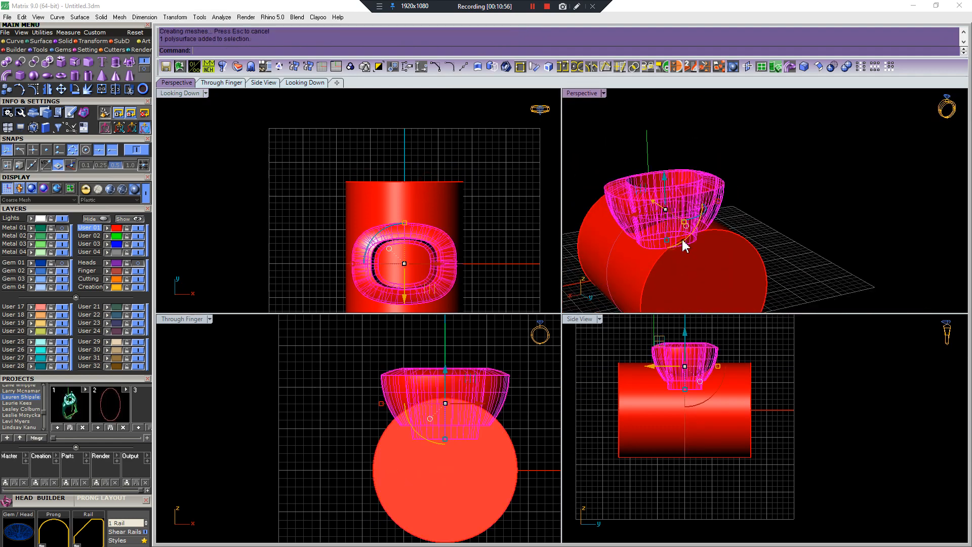
{"action": "key", "text": "Delete"}
{"action": "left_click_drag", "start_coordinate": [619, 346], "coordinate": [801, 429]}
{"action": "left_click", "coordinate": [710, 251]}
{"action": "key", "text": "Delete"}
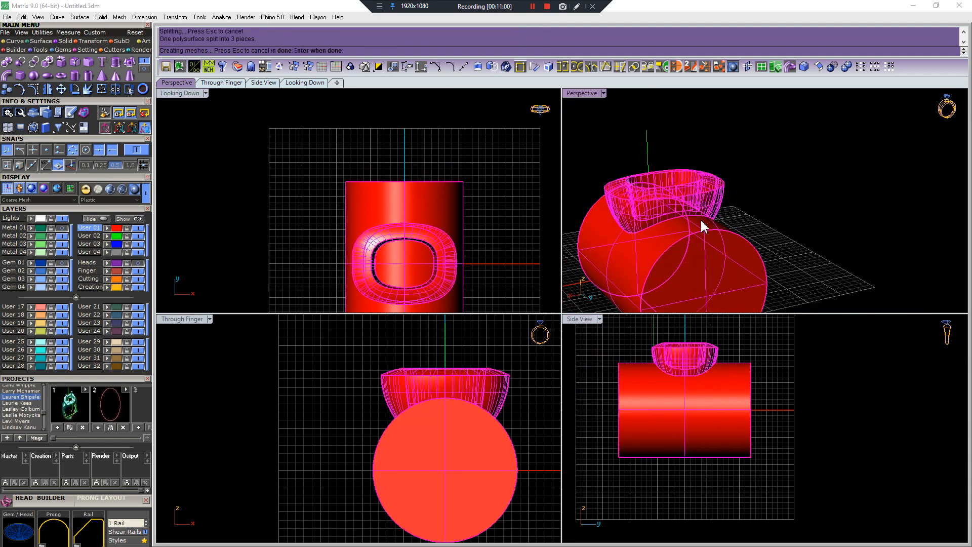
Remove the parts of the finger cylinder outside the halo and join the remaining curved underside to the halo body as a closed polysurface.
{"action": "scroll", "coordinate": [681, 158], "scroll_direction": "up", "scroll_amount": 5}
{"action": "left_click", "coordinate": [681, 158]}
{"action": "scroll", "coordinate": [679, 169], "scroll_direction": "down", "scroll_amount": 3}
{"action": "right_click_drag", "start_coordinate": [680, 169], "coordinate": [610, 143]}
{"action": "left_click", "coordinate": [689, 221]}
{"action": "scroll", "coordinate": [714, 220], "scroll_direction": "up", "scroll_amount": 3}
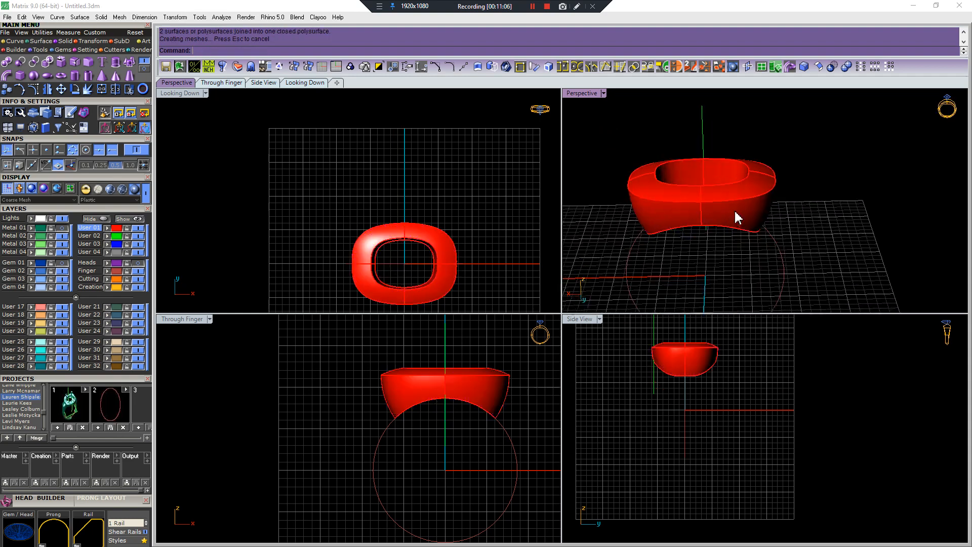
Assign the finished halo body to the Metal 02 layer and delete all curves except the finger circle.
{"action": "left_click", "coordinate": [31, 236]}
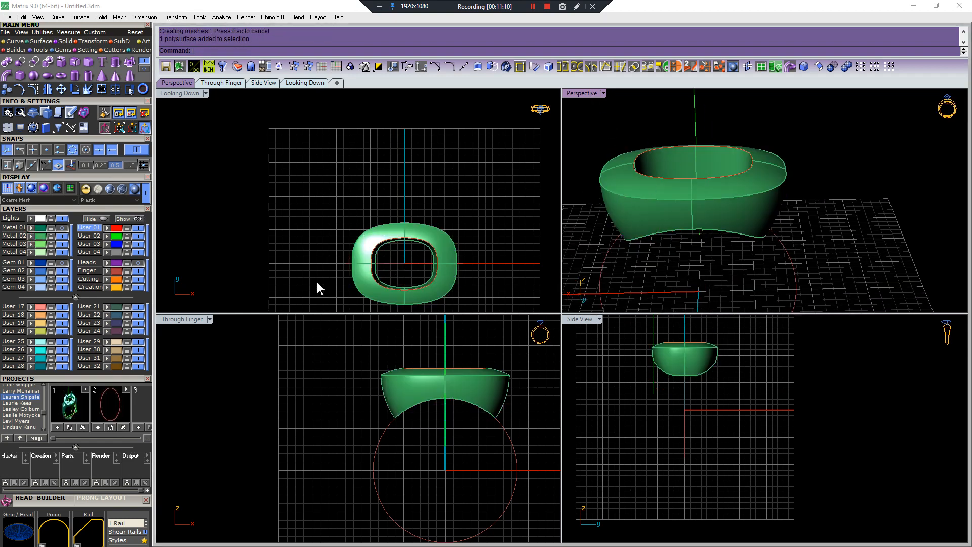
{"action": "left_click", "coordinate": [89, 112]}
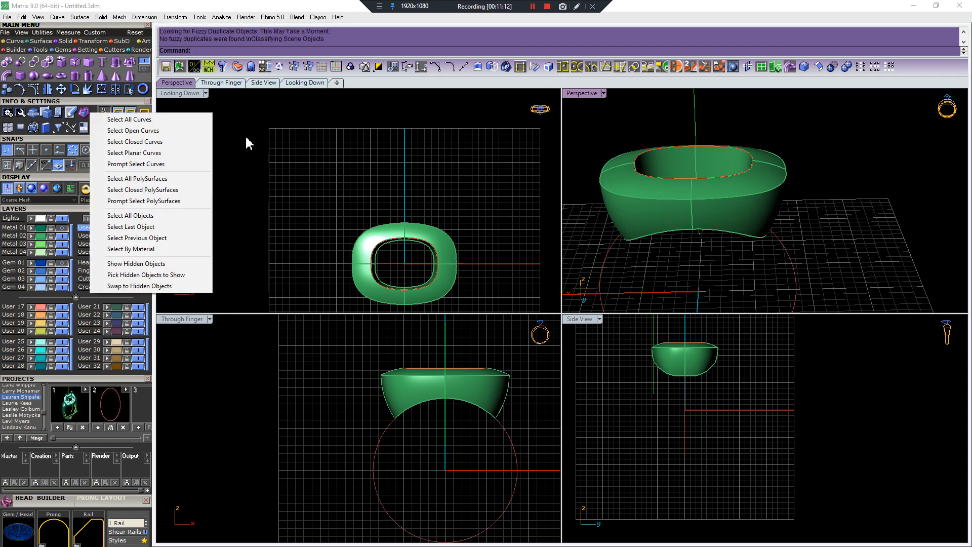
{"action": "left_click", "coordinate": [137, 119]}
{"action": "left_click", "coordinate": [775, 234], "text": "ctrl"}
{"action": "key", "text": "Delete"}
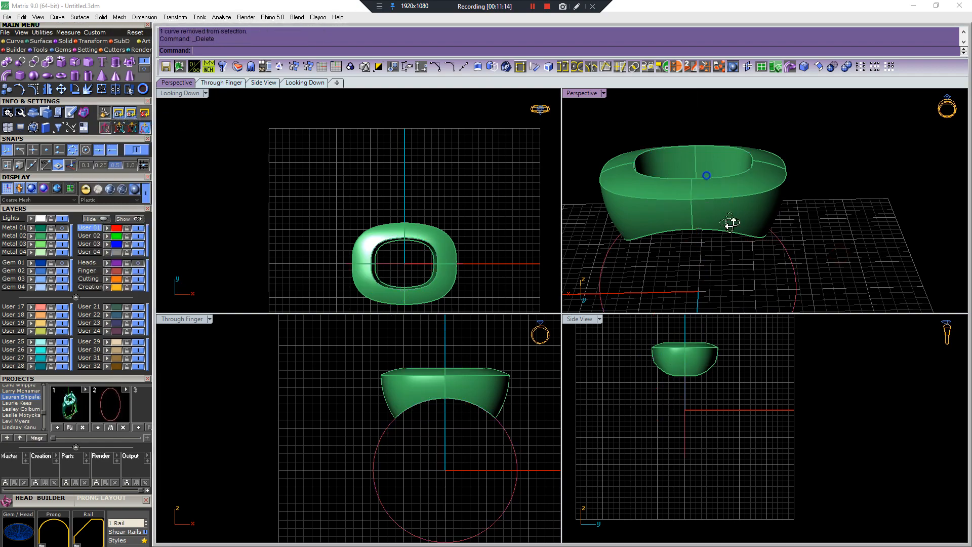
Unhide the four-prong head and turn on the Metal 01 layer to compare the rebuilt halo with the scanned ring.
{"action": "right_click_drag", "start_coordinate": [729, 217], "coordinate": [622, 212]}
{"action": "left_click", "coordinate": [138, 263]}
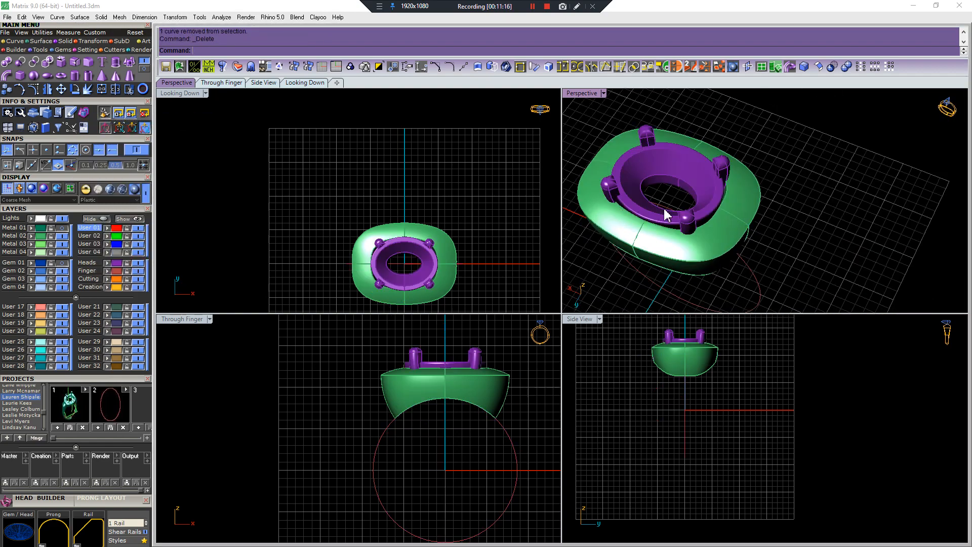
{"action": "right_click_drag", "start_coordinate": [688, 243], "coordinate": [734, 193]}
{"action": "left_click", "coordinate": [62, 228]}
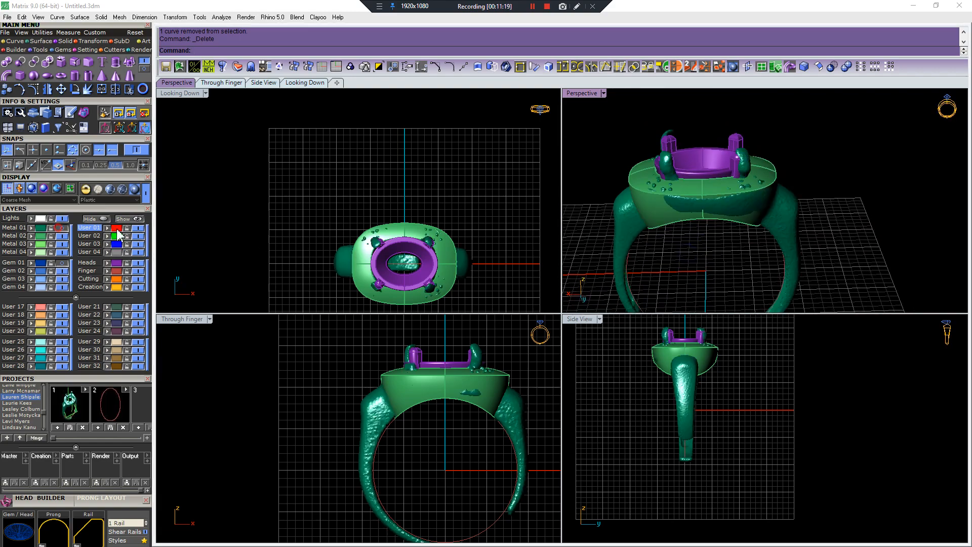
{"action": "right_click_drag", "start_coordinate": [641, 245], "coordinate": [831, 117]}
{"action": "scroll", "coordinate": [402, 406], "scroll_direction": "down", "scroll_amount": 3}
{"action": "scroll", "coordinate": [402, 409], "scroll_direction": "up", "scroll_amount": 5}
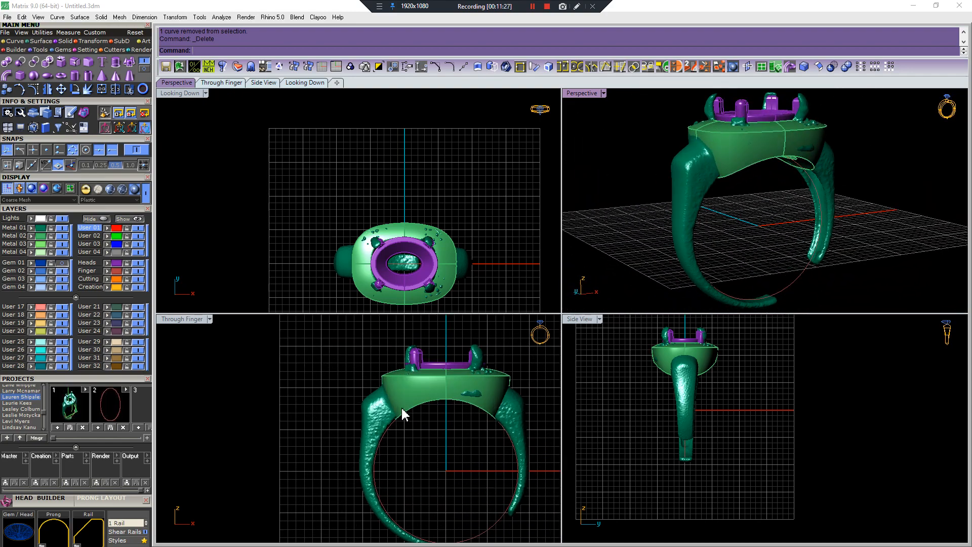
{"action": "right_click_drag", "start_coordinate": [729, 216], "coordinate": [633, 232]}
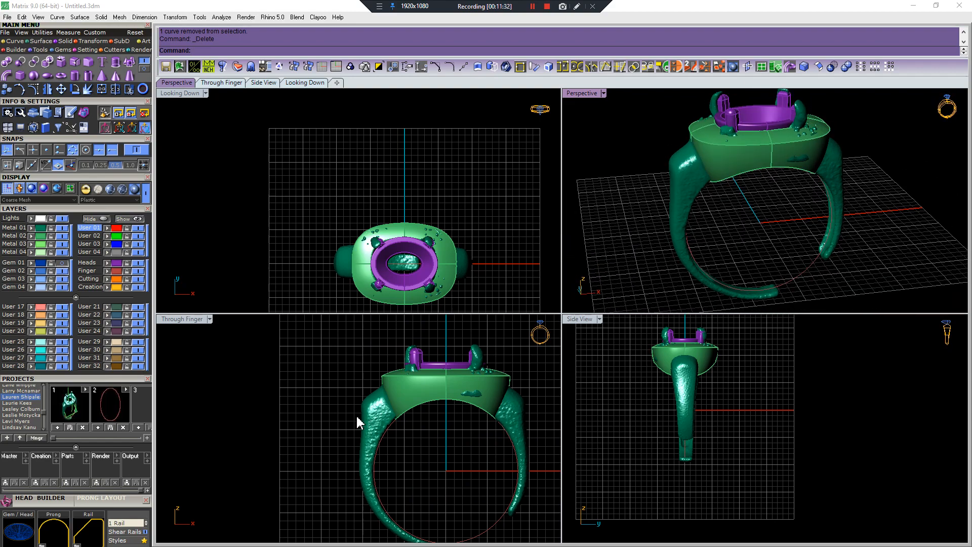
{"action": "scroll", "coordinate": [360, 411], "scroll_direction": "up", "scroll_amount": 8}
{"action": "right_click", "coordinate": [389, 396]}
{"action": "left_click", "coordinate": [414, 342]}
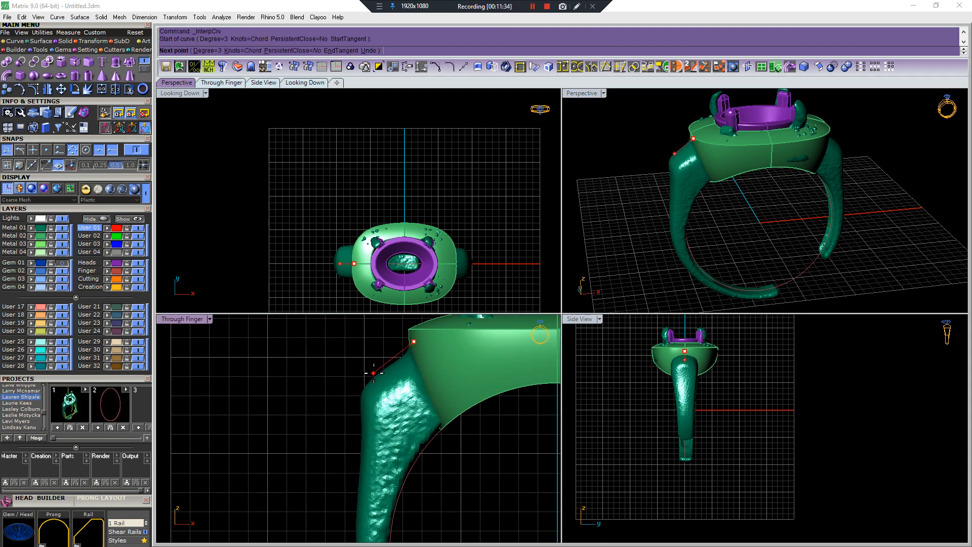
{"action": "left_click", "coordinate": [373, 372]}
{"action": "right_click", "coordinate": [427, 442]}
{"action": "left_click", "coordinate": [356, 476]}
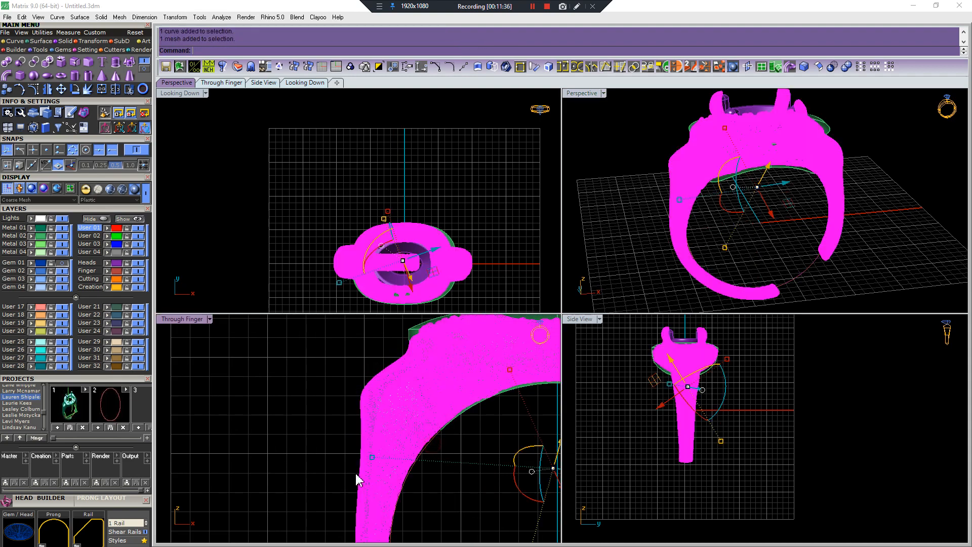
{"action": "key", "text": "Escape"}
Offset the finger circle outward by a distance of 2 in the Through Finger view.
{"action": "left_click", "coordinate": [429, 444]}
{"action": "key", "text": "alt+o"}
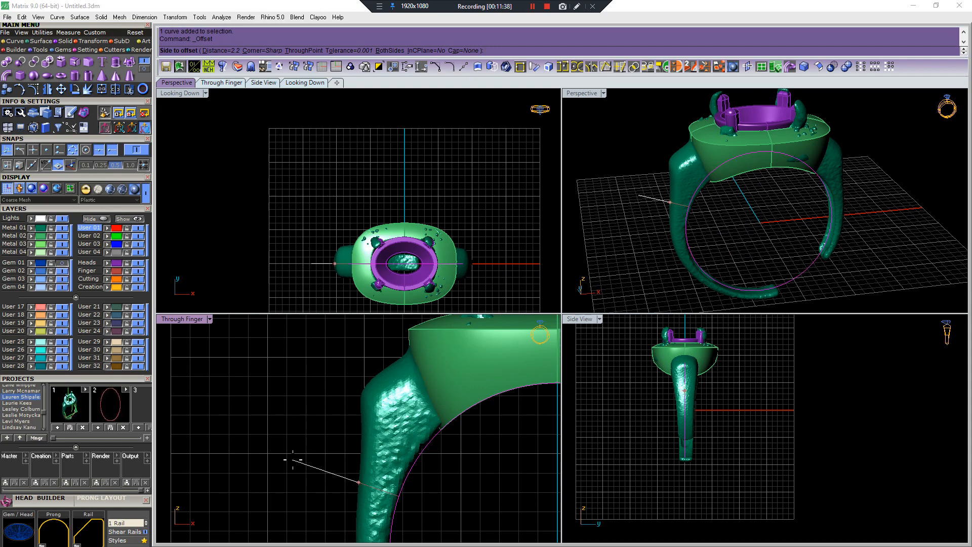
{"action": "type", "text": "2"}
{"action": "key", "text": "Return"}
{"action": "left_click", "coordinate": [292, 460]}
{"action": "scroll", "coordinate": [315, 455], "scroll_direction": "down", "scroll_amount": 6}
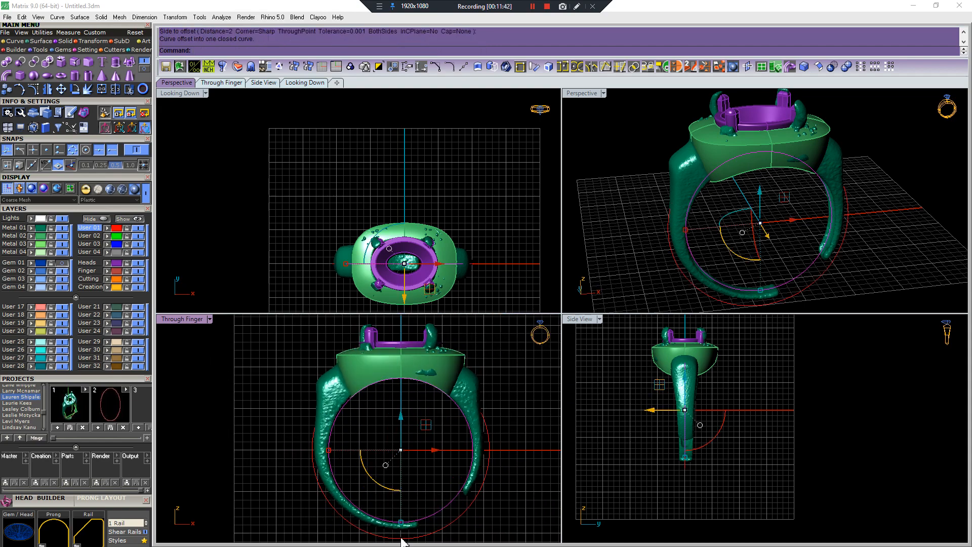
Raise the offset circle slightly so its lowest point follows the outer edge of the scanned shank's base.
{"action": "scroll", "coordinate": [401, 541], "scroll_direction": "up", "scroll_amount": 4}
{"action": "key", "text": "Escape"}
{"action": "left_click_drag", "start_coordinate": [398, 497], "coordinate": [398, 488]}
{"action": "scroll", "coordinate": [393, 486], "scroll_direction": "down", "scroll_amount": 8}
{"action": "scroll", "coordinate": [392, 486], "scroll_direction": "up", "scroll_amount": 6}
{"action": "scroll", "coordinate": [407, 492], "scroll_direction": "down", "scroll_amount": 8}
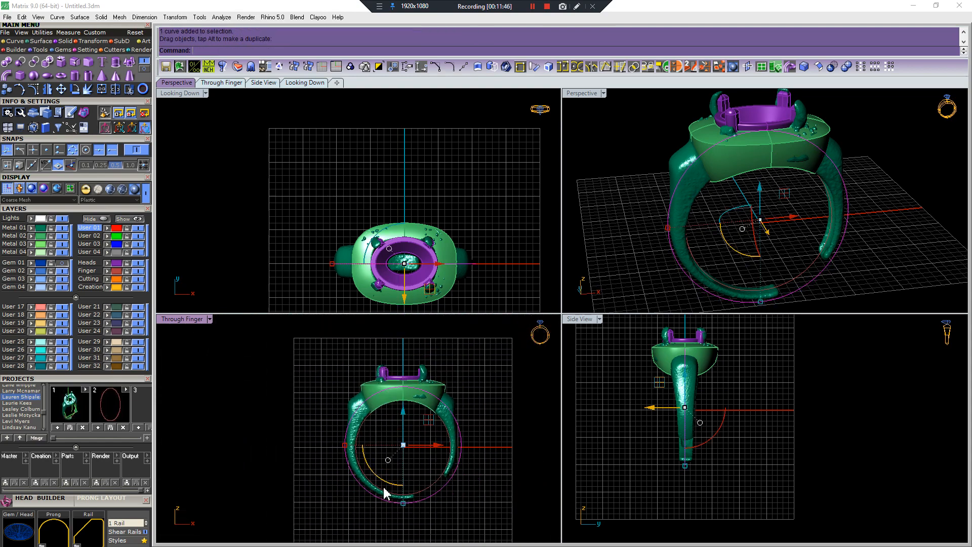
Sketch an interpolated curve from the halo's side edge around the scanned shoulder to the side quadrant of the offset circle.
{"action": "scroll", "coordinate": [339, 405], "scroll_direction": "up", "scroll_amount": 9}
{"action": "right_click_drag", "start_coordinate": [336, 402], "coordinate": [332, 441]}
{"action": "key", "text": "Escape"}
{"action": "key", "text": "space"}
{"action": "right_click_drag", "start_coordinate": [332, 327], "coordinate": [318, 380]}
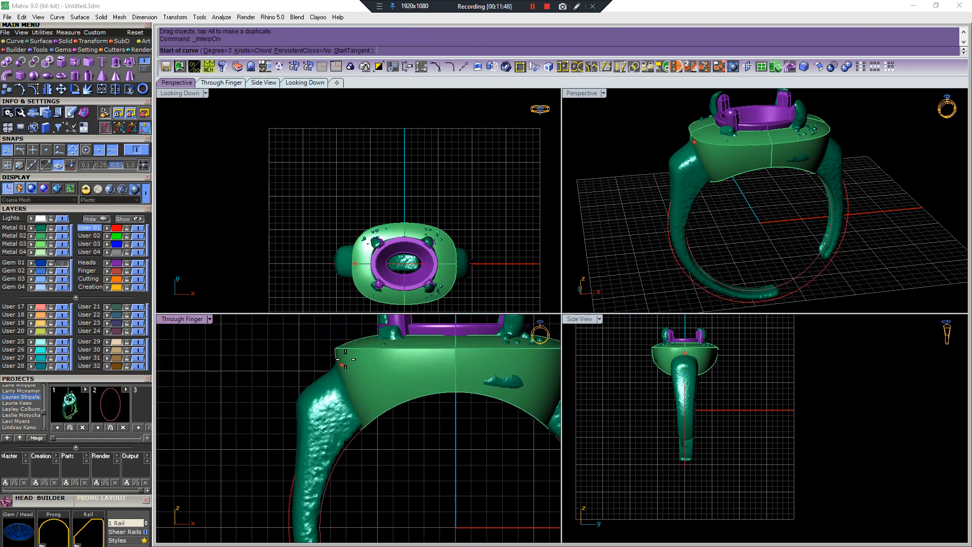
{"action": "left_click", "coordinate": [339, 357]}
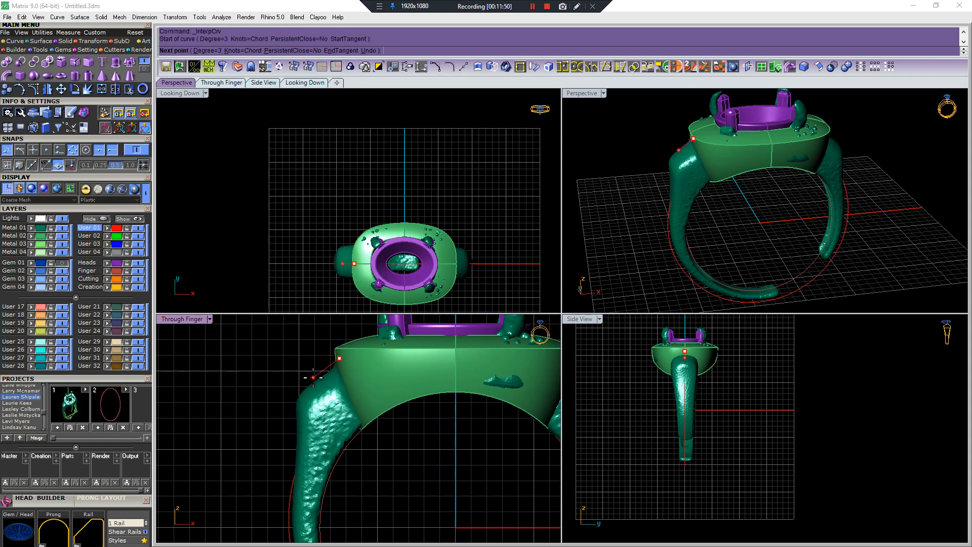
{"action": "left_click", "coordinate": [310, 379]}
{"action": "left_click", "coordinate": [299, 389]}
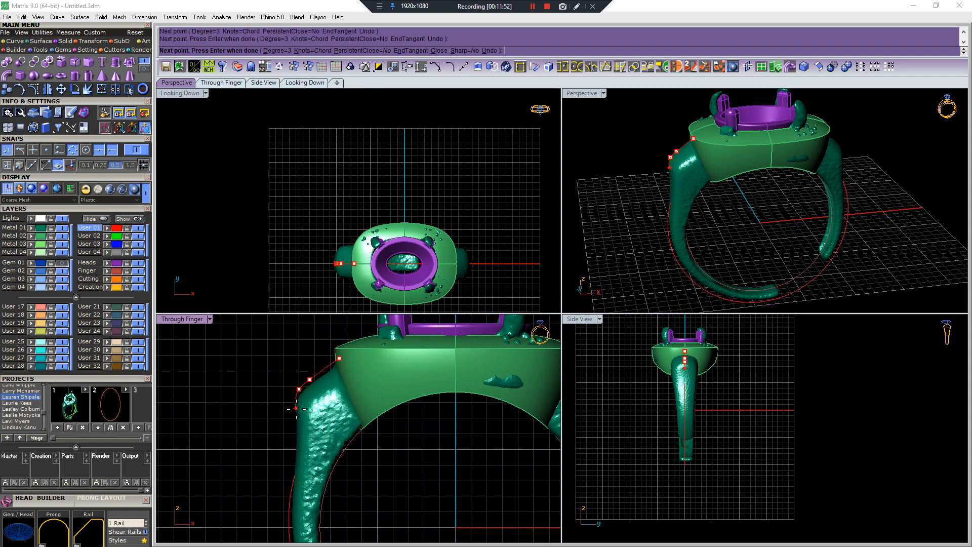
{"action": "left_click", "coordinate": [294, 411]}
{"action": "right_click_drag", "start_coordinate": [288, 475], "coordinate": [301, 410]}
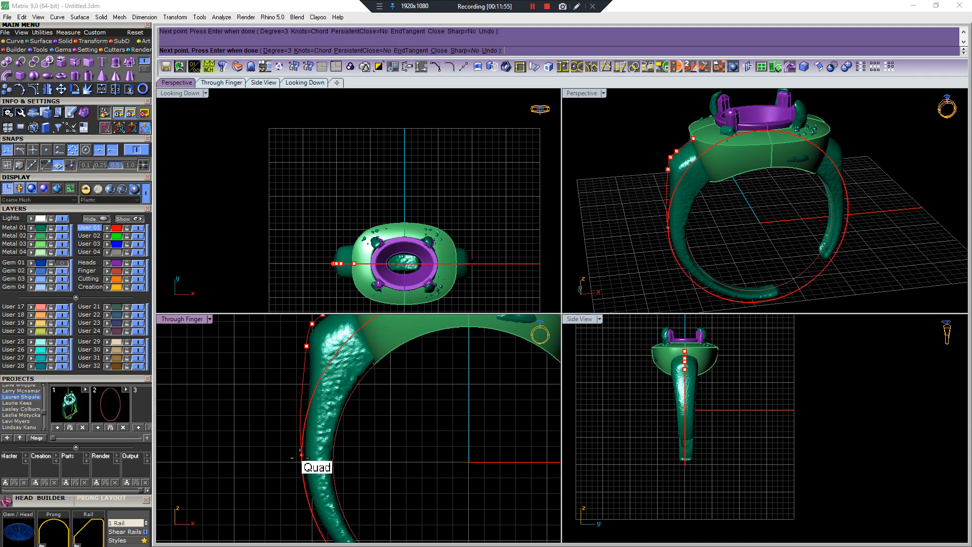
{"action": "left_click", "coordinate": [300, 456]}
{"action": "key", "text": "Return"}
{"action": "scroll", "coordinate": [310, 413], "scroll_direction": "down", "scroll_amount": 3}
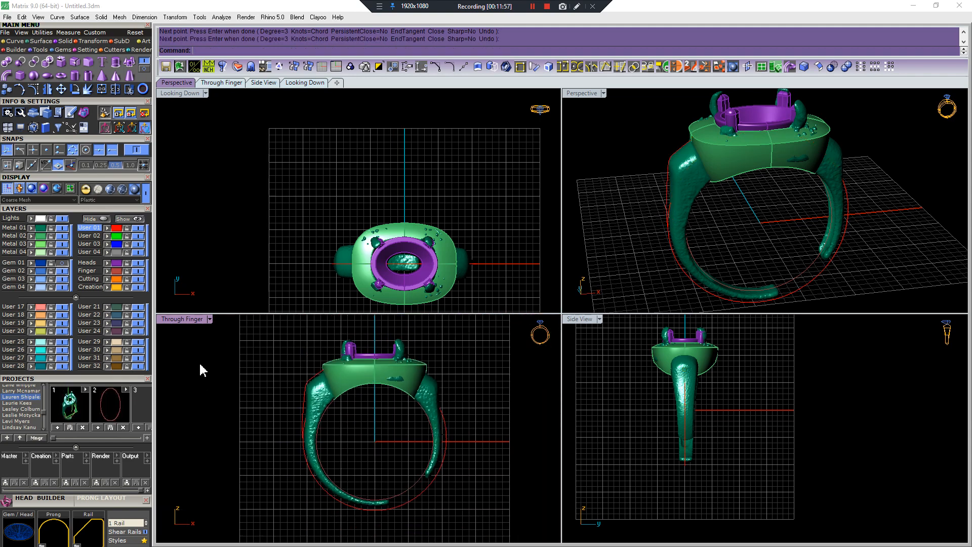
Hide the head, halo and scan, and create a rectangular plane through the finger center extending past the offset circle.
{"action": "left_click", "coordinate": [403, 253]}
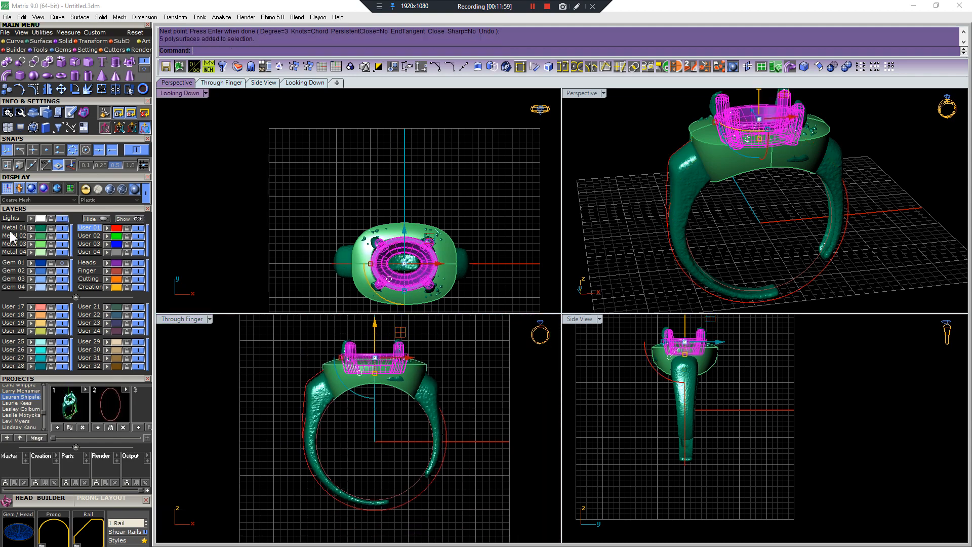
{"action": "left_click", "coordinate": [72, 237]}
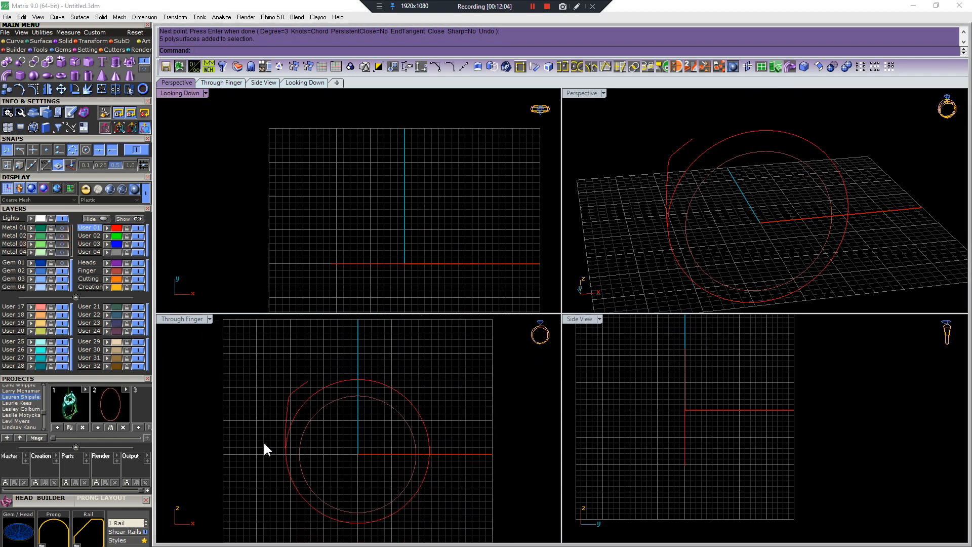
{"action": "scroll", "coordinate": [292, 236], "scroll_direction": "down", "scroll_amount": 2}
{"action": "key", "text": "p"}
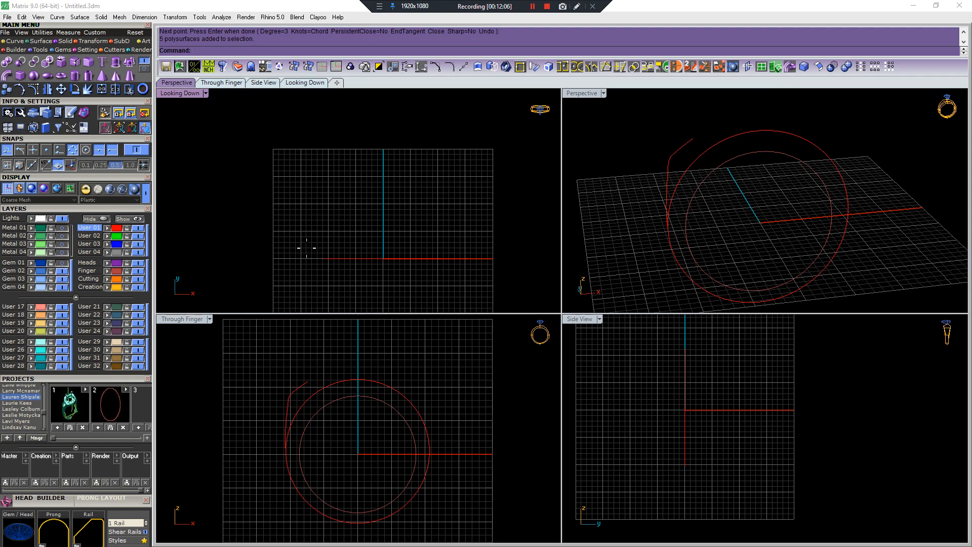
{"action": "left_click", "coordinate": [285, 213]}
{"action": "left_click", "coordinate": [502, 291]}
Split the offset circle with the rectangular plane, and delete the circle's upper half and the plane.
{"action": "left_click", "coordinate": [743, 133]}
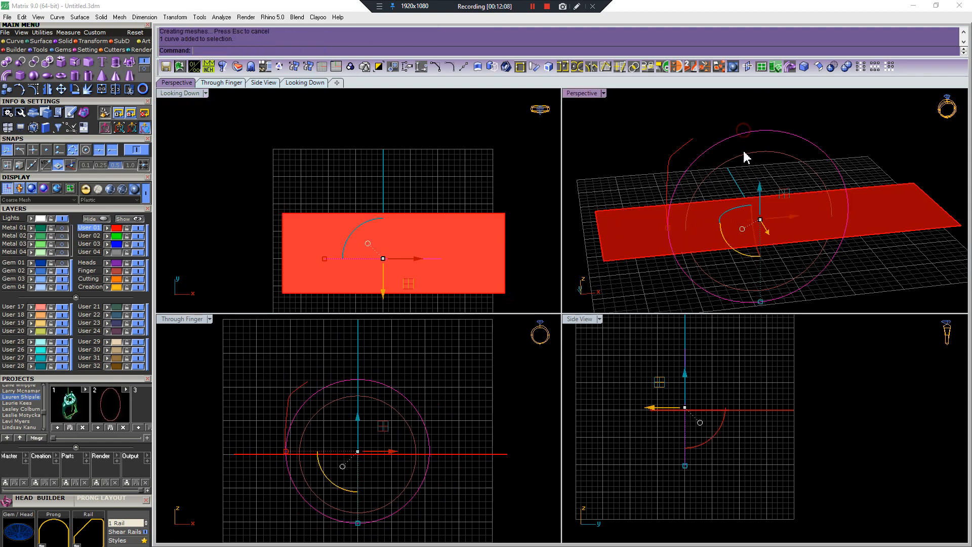
{"action": "key", "text": "ctrl+shift+s"}
{"action": "left_click", "coordinate": [733, 211]}
{"action": "key", "text": "Return"}
{"action": "left_click", "coordinate": [761, 133]}
{"action": "key", "text": "Delete"}
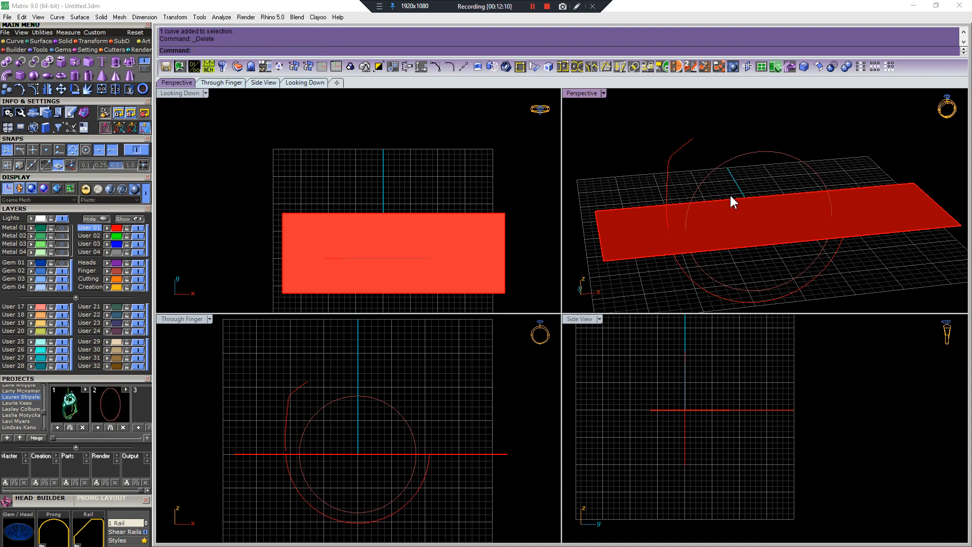
{"action": "left_click", "coordinate": [733, 202]}
{"action": "key", "text": "Delete"}
Mirror the shoulder curve across the ring's vertical center axis to the opposite side.
{"action": "left_click", "coordinate": [676, 180]}
{"action": "scroll", "coordinate": [260, 463], "scroll_direction": "up", "scroll_amount": 8}
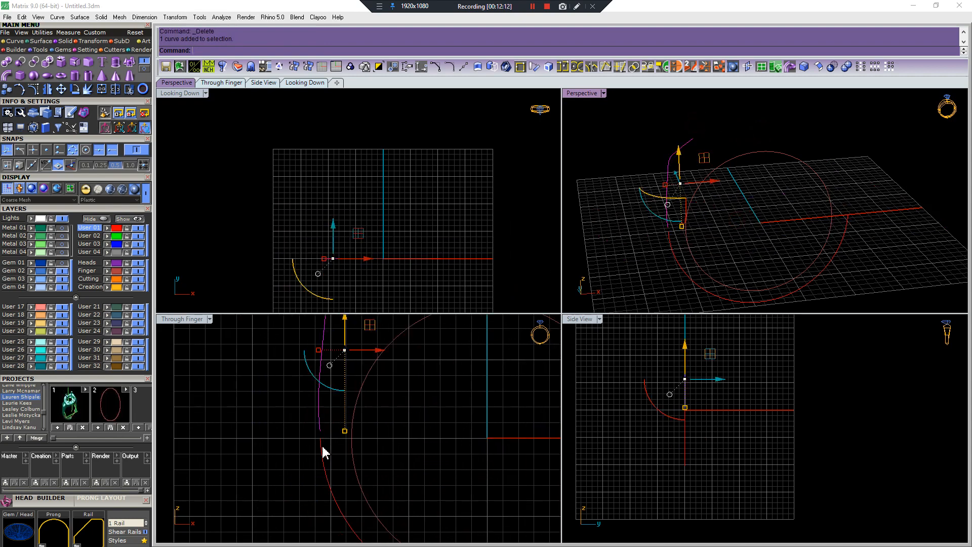
{"action": "scroll", "coordinate": [321, 398], "scroll_direction": "down", "scroll_amount": 8}
{"action": "key", "text": "ctrl+shift+m"}
{"action": "left_click", "coordinate": [407, 349]}
{"action": "key", "text": "Escape"}
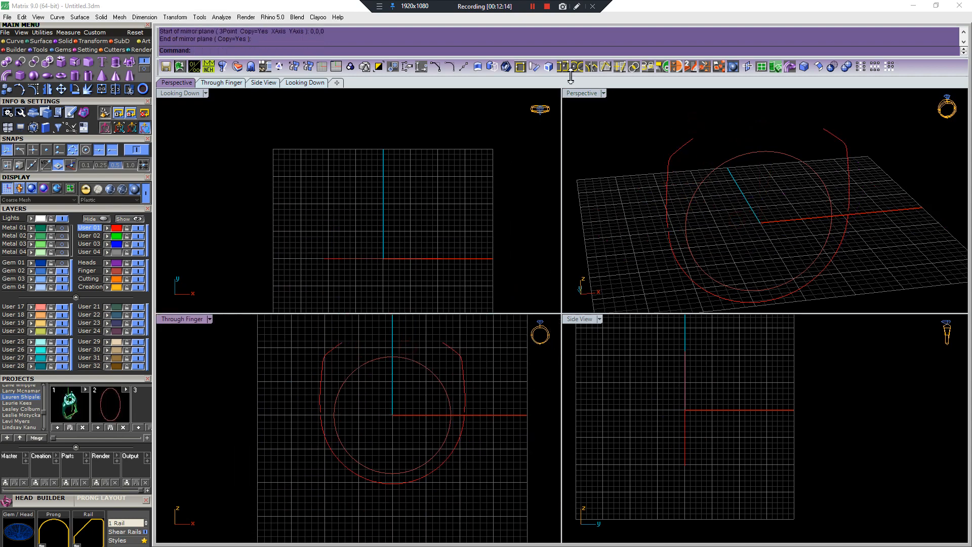
Blend both shoulder curves into the lower half circle and join all the pieces into one open shank profile.
{"action": "left_click", "coordinate": [590, 67]}
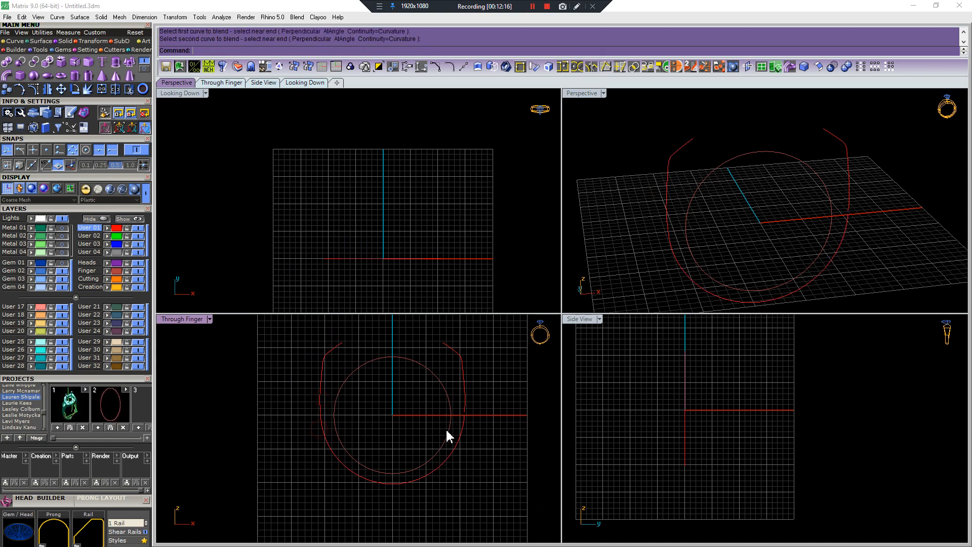
{"action": "scroll", "coordinate": [481, 430], "scroll_direction": "up", "scroll_amount": 3}
{"action": "left_click", "coordinate": [459, 384]}
{"action": "left_click", "coordinate": [457, 414]}
{"action": "scroll", "coordinate": [453, 409], "scroll_direction": "down", "scroll_amount": 8}
{"action": "key", "text": "ctrl+a"}
{"action": "key", "text": "ctrl+j"}
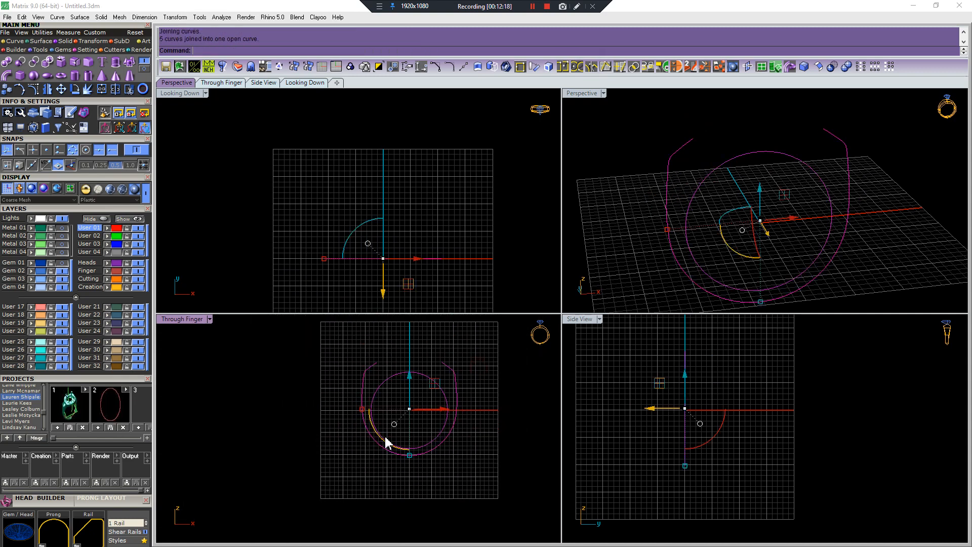
Show the shank profile's control points and delete the clustered points where the shoulders meet the half circle.
{"action": "scroll", "coordinate": [430, 395], "scroll_direction": "up", "scroll_amount": 6}
{"action": "key", "text": "Escape"}
{"action": "left_click", "coordinate": [476, 403]}
{"action": "key", "text": "F10"}
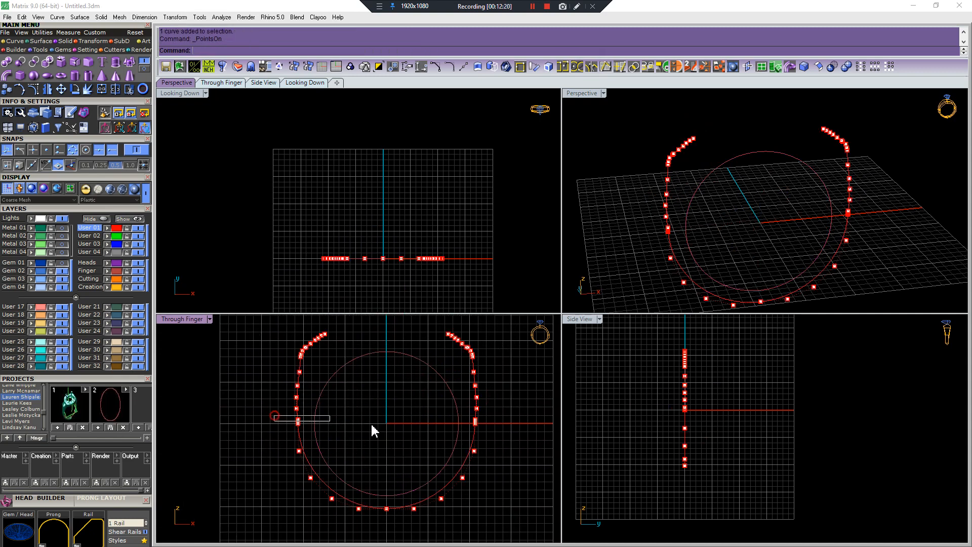
{"action": "left_click_drag", "start_coordinate": [373, 430], "coordinate": [480, 429]}
{"action": "key", "text": "Delete"}
Try simplifying the shank profile with a curve fit, and undo the fit.
{"action": "left_click", "coordinate": [476, 385]}
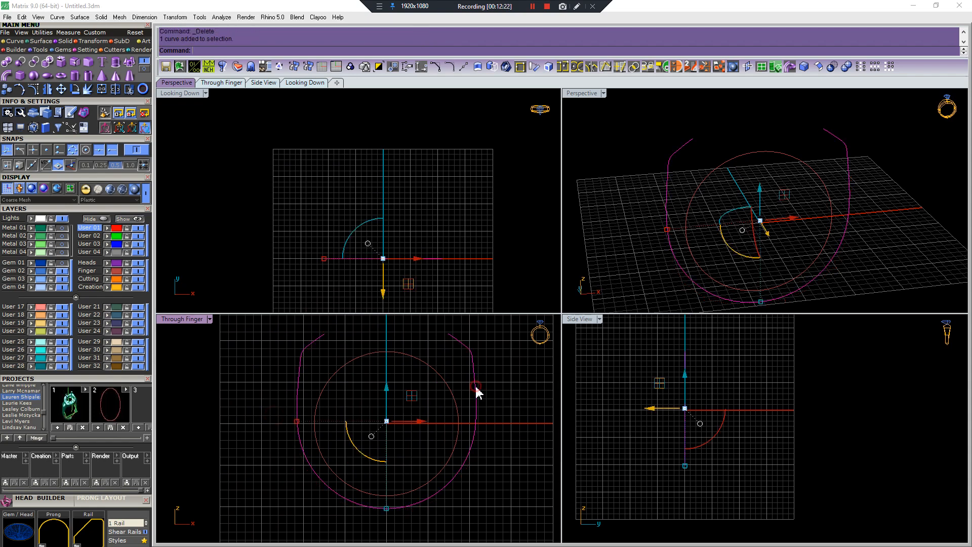
{"action": "key", "text": "ctrl+f"}
{"action": "key", "text": "Return"}
{"action": "key", "text": "F10"}
{"action": "key", "text": "Escape"}
{"action": "key", "text": "ctrl+z"}
{"action": "key", "text": "Escape"}
{"action": "scroll", "coordinate": [473, 386], "scroll_direction": "down", "scroll_amount": 2}
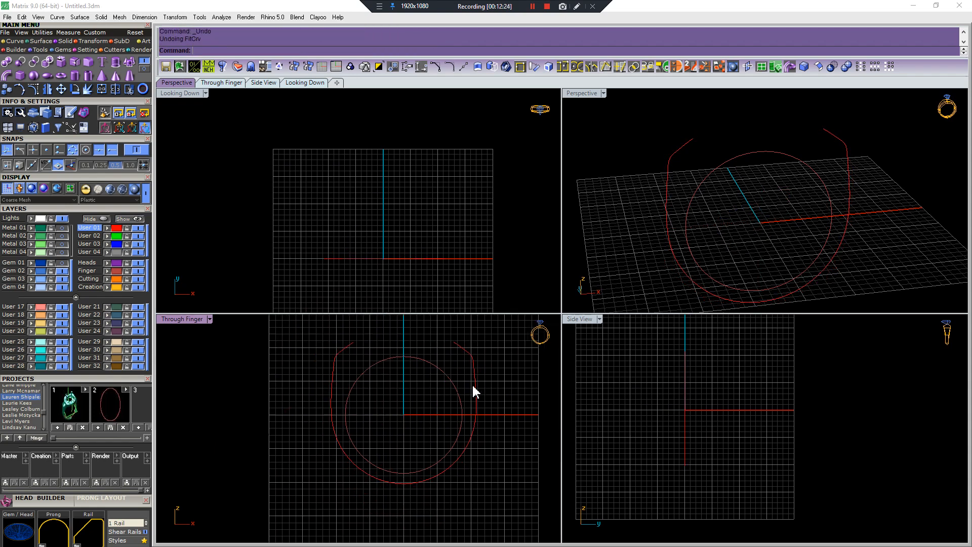
{"action": "right_click_drag", "start_coordinate": [474, 382], "coordinate": [470, 400]}
{"action": "left_click", "coordinate": [470, 404]}
{"action": "key", "text": "Escape"}
{"action": "right_click_drag", "start_coordinate": [726, 205], "coordinate": [720, 248]}
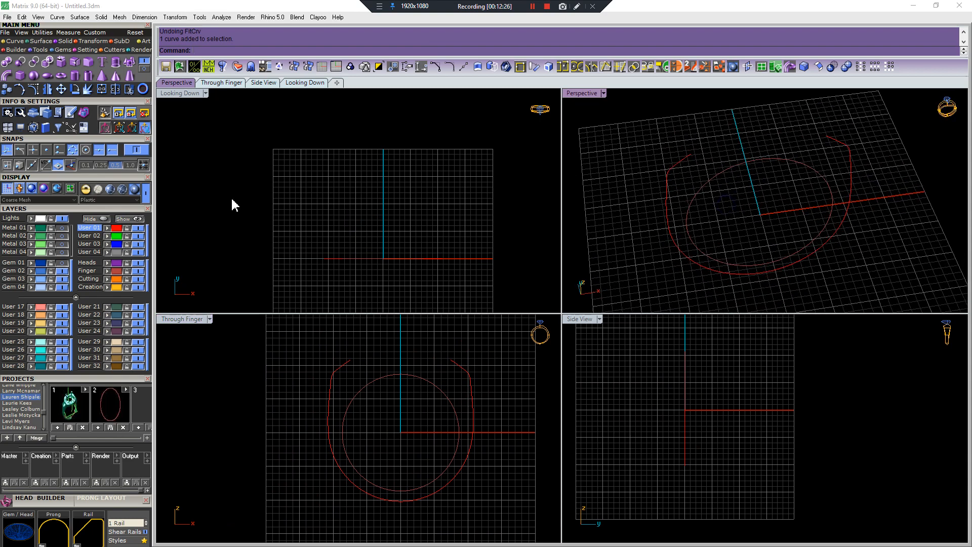
{"action": "key", "text": "ctrl+p"}
{"action": "scroll", "coordinate": [351, 360], "scroll_direction": "up", "scroll_amount": 2}
{"action": "key", "text": "Escape"}
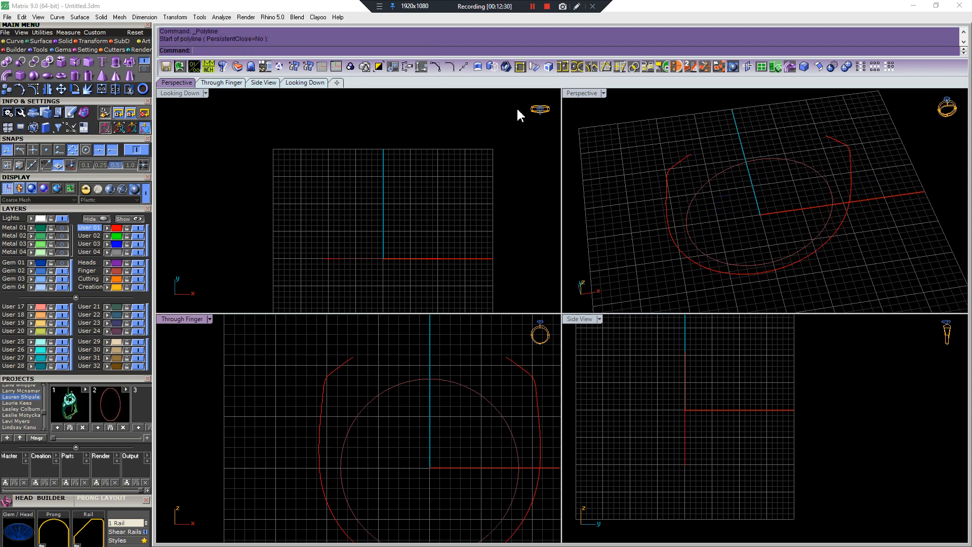
Blend the shank profile's two upper ends across the top of the finger circle and join them into a closed curve.
{"action": "left_click", "coordinate": [590, 67]}
{"action": "left_click", "coordinate": [353, 365]}
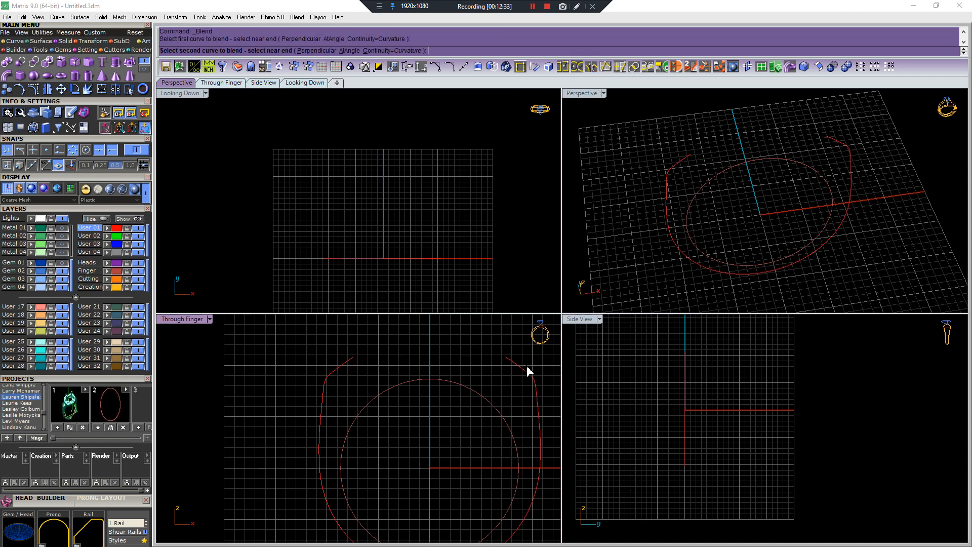
{"action": "left_click", "coordinate": [512, 364]}
{"action": "scroll", "coordinate": [506, 367], "scroll_direction": "down", "scroll_amount": 3}
{"action": "key", "text": "Escape"}
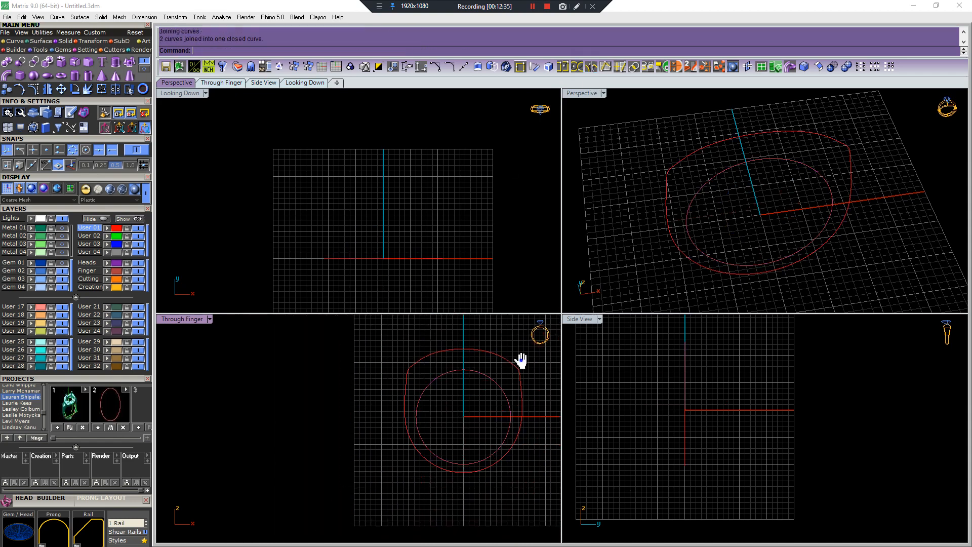
{"action": "right_click_drag", "start_coordinate": [798, 194], "coordinate": [809, 170]}
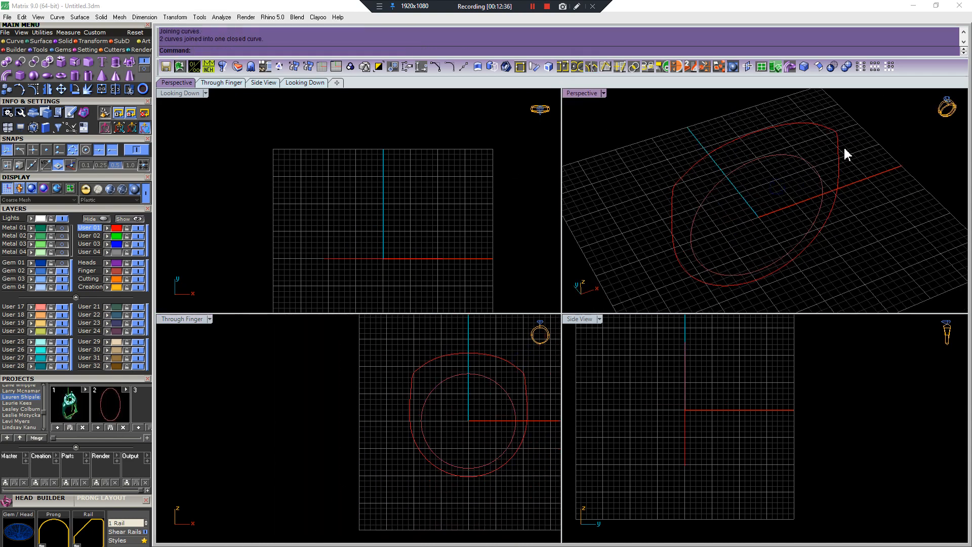
Add a profile at the bottom of the finger circle, using the outer shank curve as second rail, and set its width to 4.36 mm.
{"action": "left_click", "coordinate": [799, 178]}
{"action": "key", "text": "F6"}
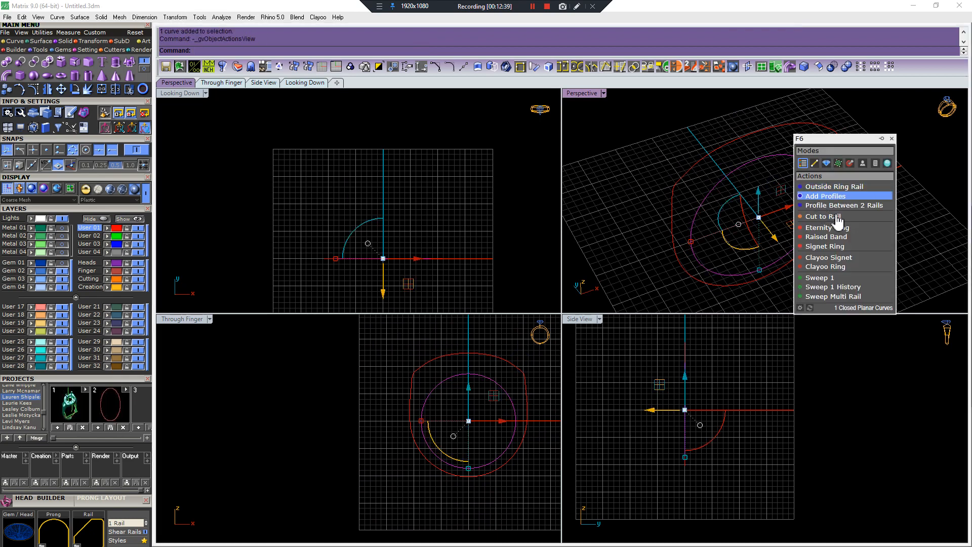
{"action": "left_click", "coordinate": [847, 198]}
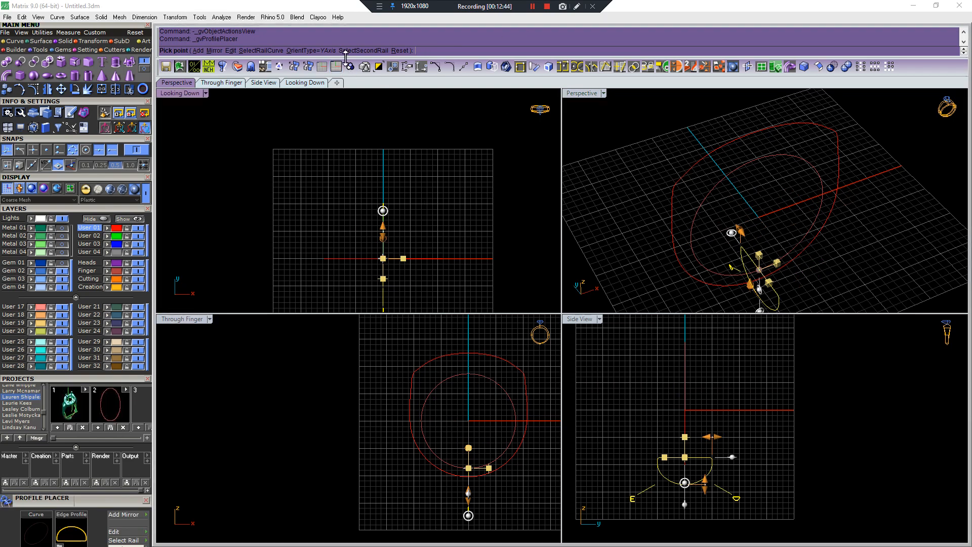
{"action": "left_click", "coordinate": [362, 50]}
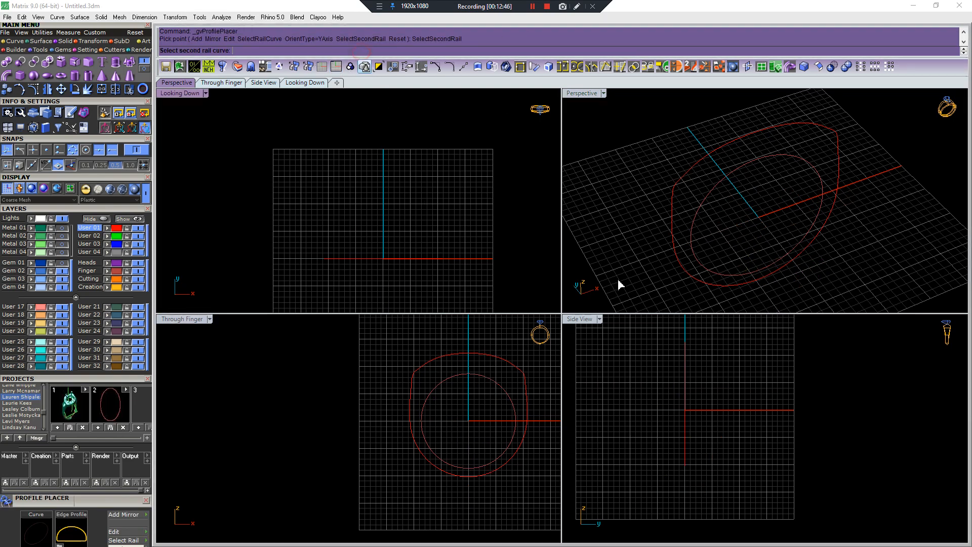
{"action": "left_click", "coordinate": [801, 257]}
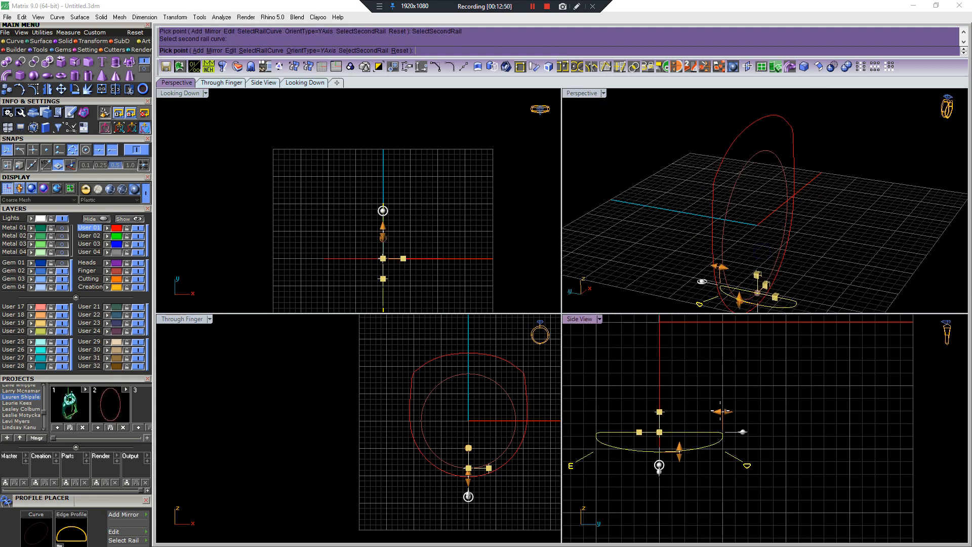
{"action": "left_click_drag", "start_coordinate": [720, 411], "coordinate": [687, 411]}
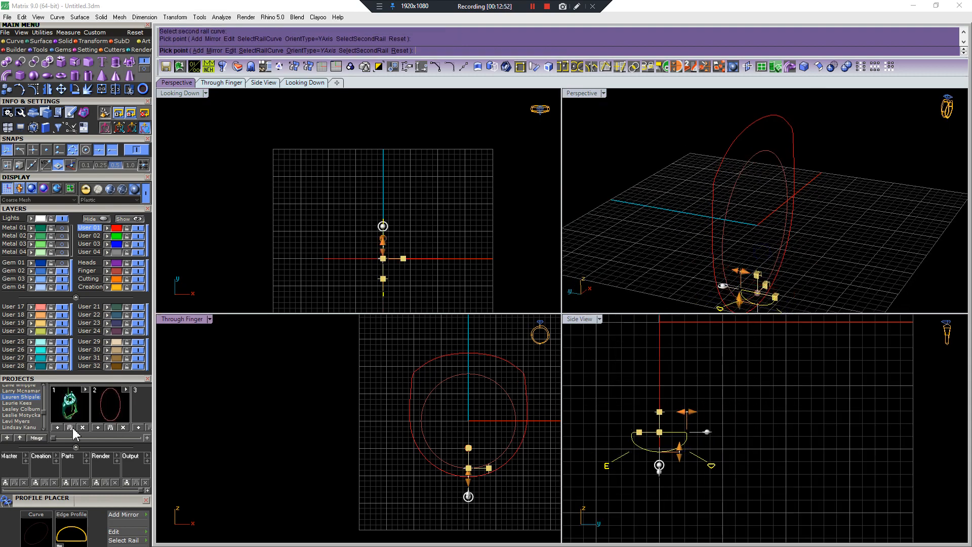
Replace the bottom profile's shape with "gwl rounded full top" from the shank profile library.
{"action": "left_click_drag", "start_coordinate": [92, 500], "coordinate": [108, 268]}
{"action": "left_click", "coordinate": [78, 296]}
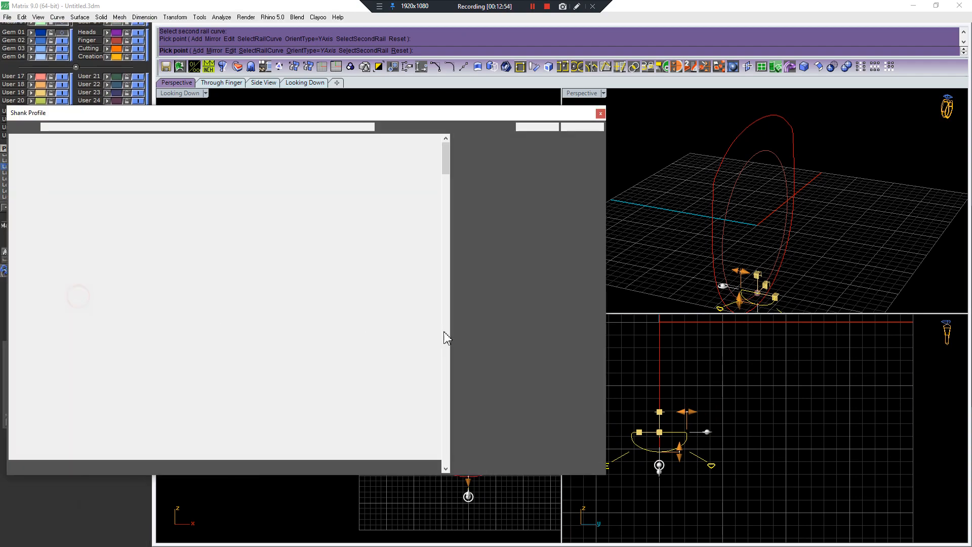
{"action": "scroll", "coordinate": [418, 456], "scroll_direction": "down", "scroll_amount": 15}
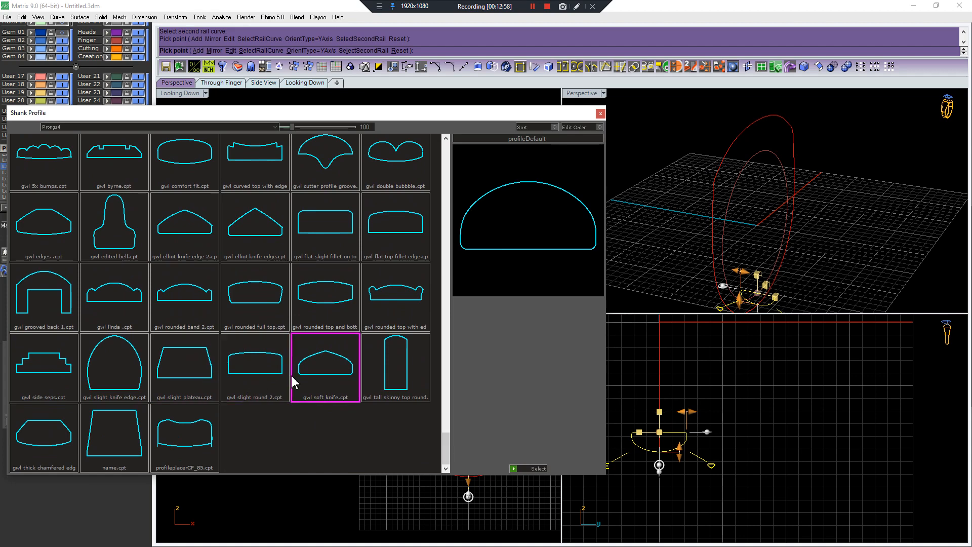
{"action": "left_click", "coordinate": [285, 309]}
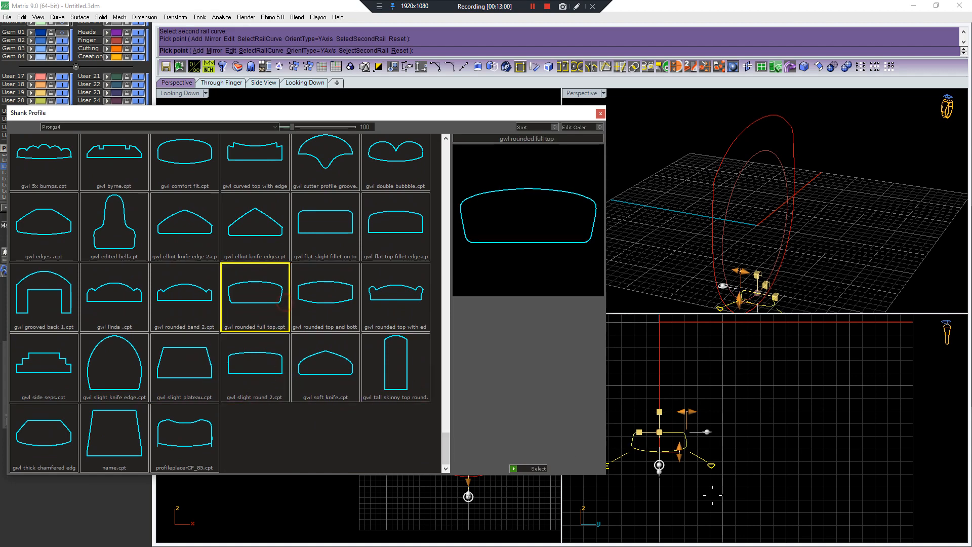
{"action": "left_click", "coordinate": [526, 468]}
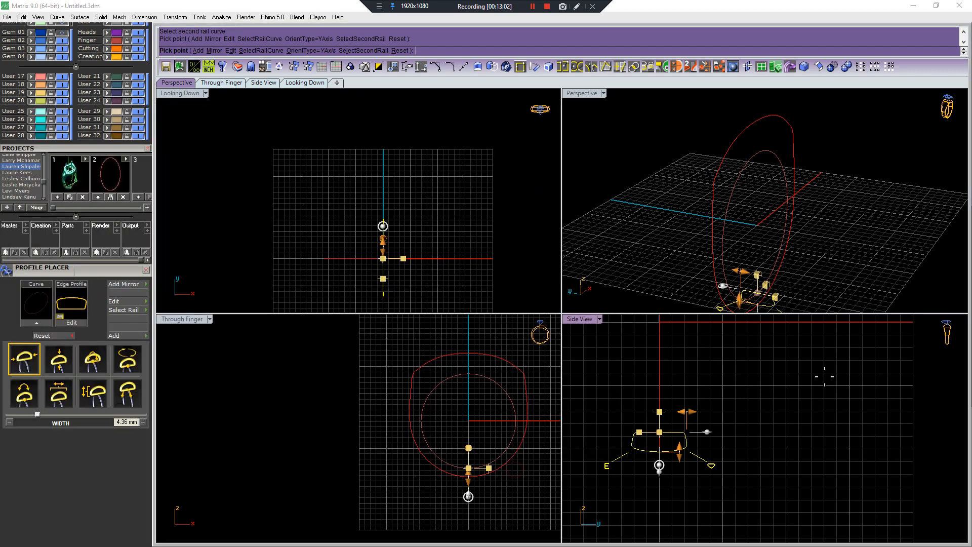
Show the scanned ring on the Metal 01 layer and set the bottom profile's width to 3.62 mm to suit it.
{"action": "scroll", "coordinate": [675, 422], "scroll_direction": "up", "scroll_amount": 4}
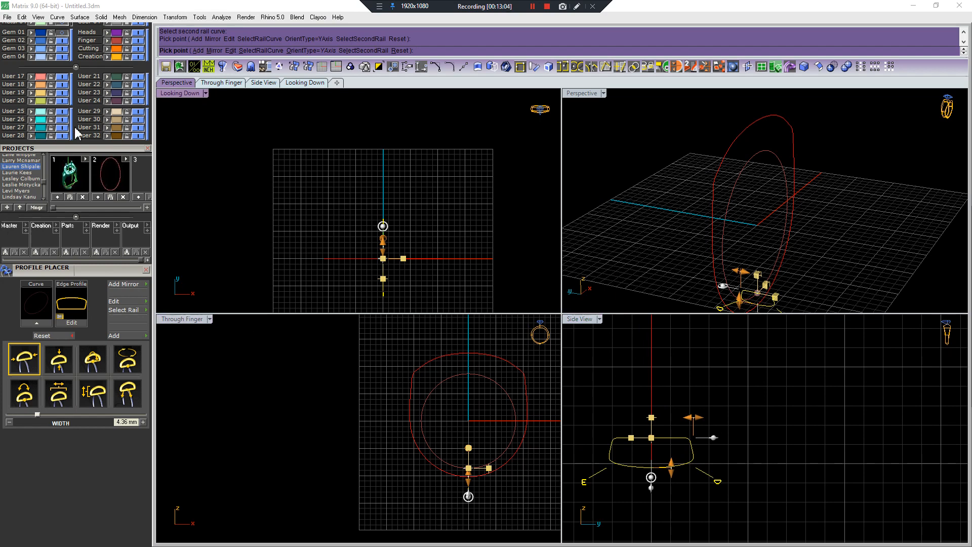
{"action": "scroll", "coordinate": [80, 154], "scroll_direction": "up", "scroll_amount": 2}
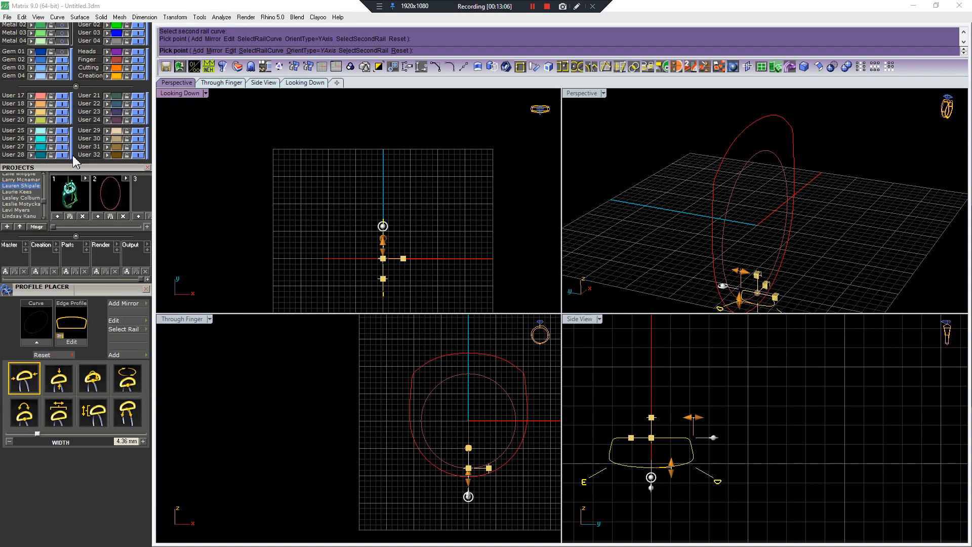
{"action": "scroll", "coordinate": [84, 166], "scroll_direction": "up", "scroll_amount": 4}
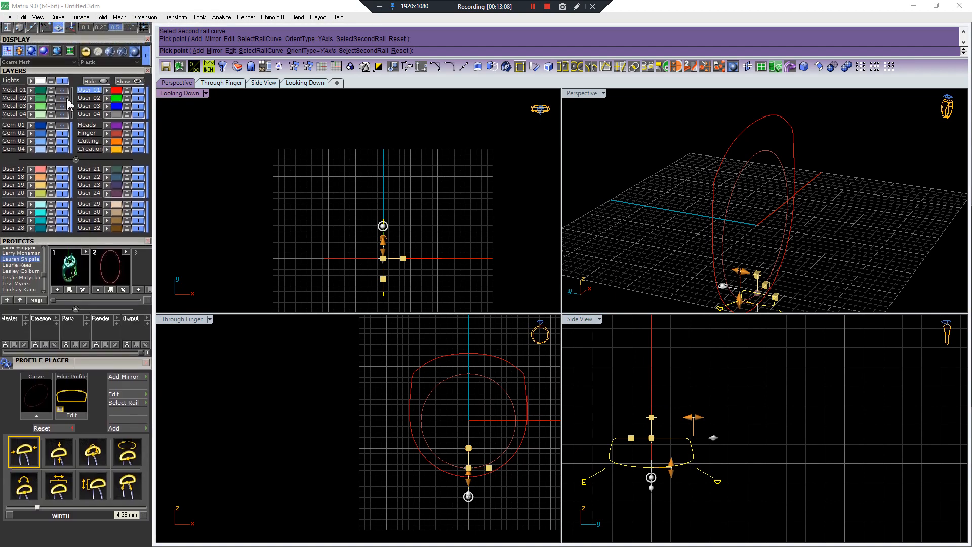
{"action": "left_click", "coordinate": [64, 90]}
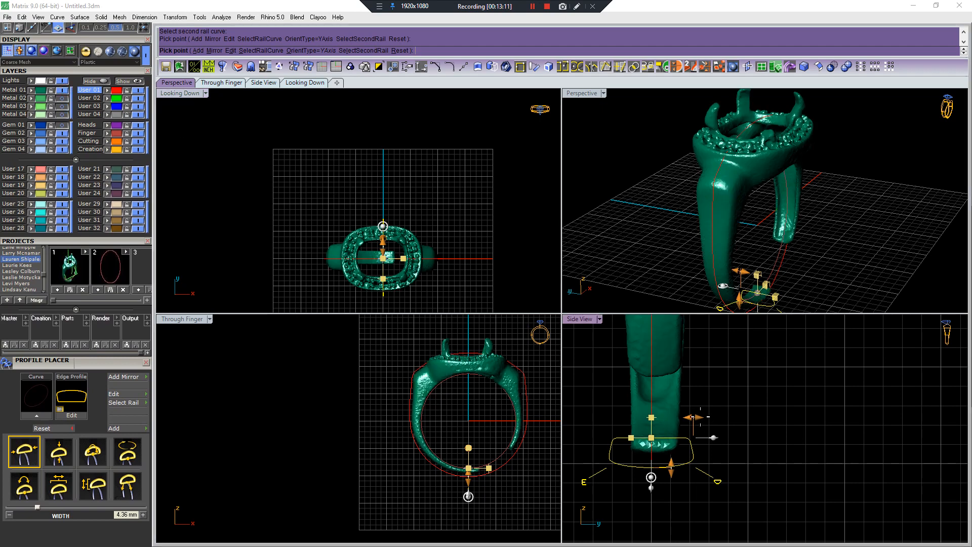
{"action": "left_click_drag", "start_coordinate": [697, 416], "coordinate": [676, 418]}
{"action": "mouse_move", "coordinate": [815, 228]}
{"action": "right_mouse_down"}
{"action": "mouse_move", "coordinate": [760, 225]}
{"action": "mouse_move", "coordinate": [750, 248]}
{"action": "mouse_move", "coordinate": [828, 241]}
{"action": "right_mouse_up"}
{"action": "scroll", "coordinate": [800, 247], "scroll_direction": "up", "scroll_amount": 3}
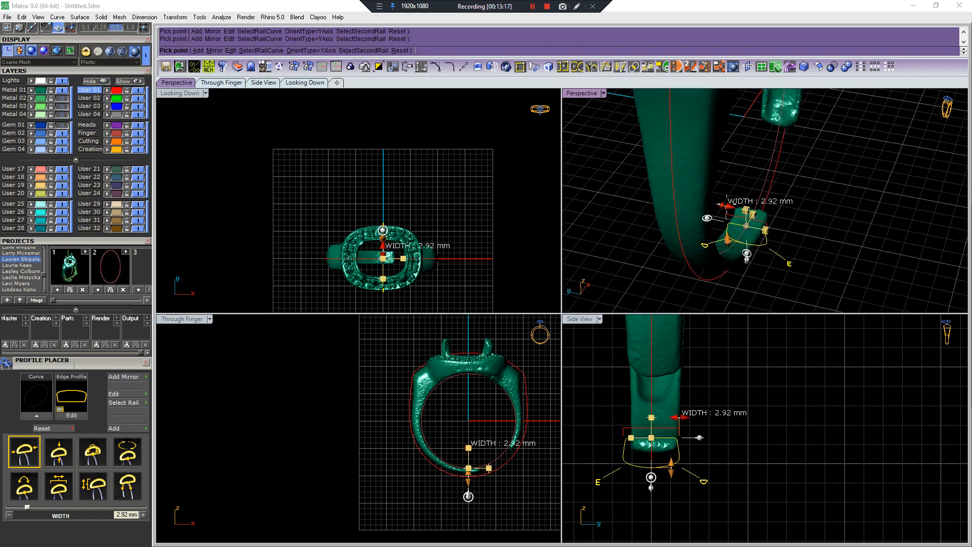
{"action": "left_click_drag", "start_coordinate": [725, 205], "coordinate": [720, 203]}
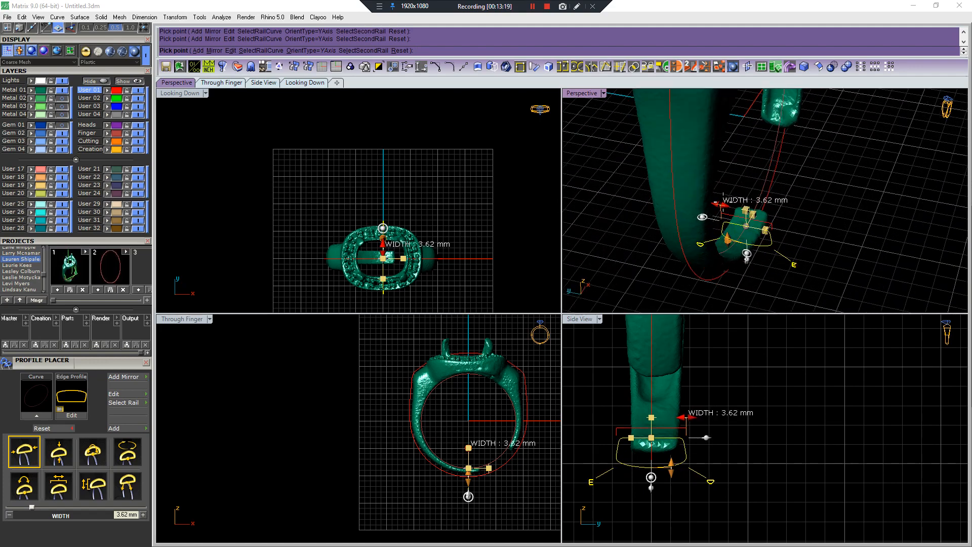
Keep the bottom profile and place a second one at the scanned ring's shoulder, 36.4% along the rail.
{"action": "scroll", "coordinate": [721, 204], "scroll_direction": "down", "scroll_amount": 6}
{"action": "right_click_drag", "start_coordinate": [733, 218], "coordinate": [670, 186]}
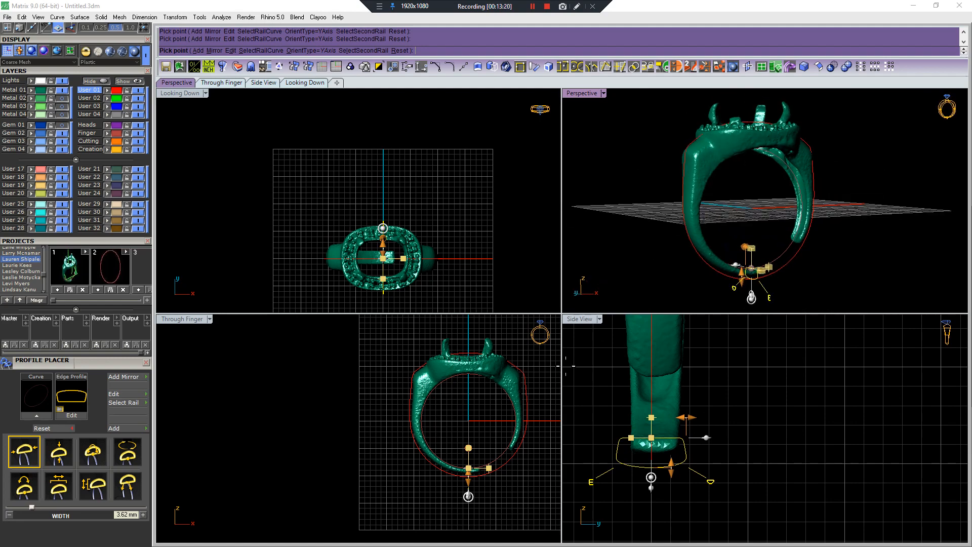
{"action": "scroll", "coordinate": [474, 420], "scroll_direction": "up", "scroll_amount": 3}
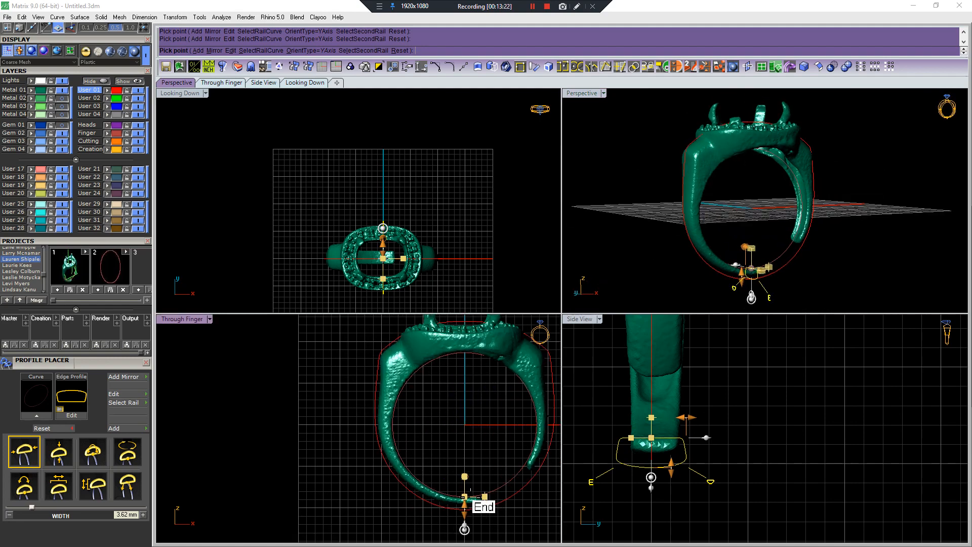
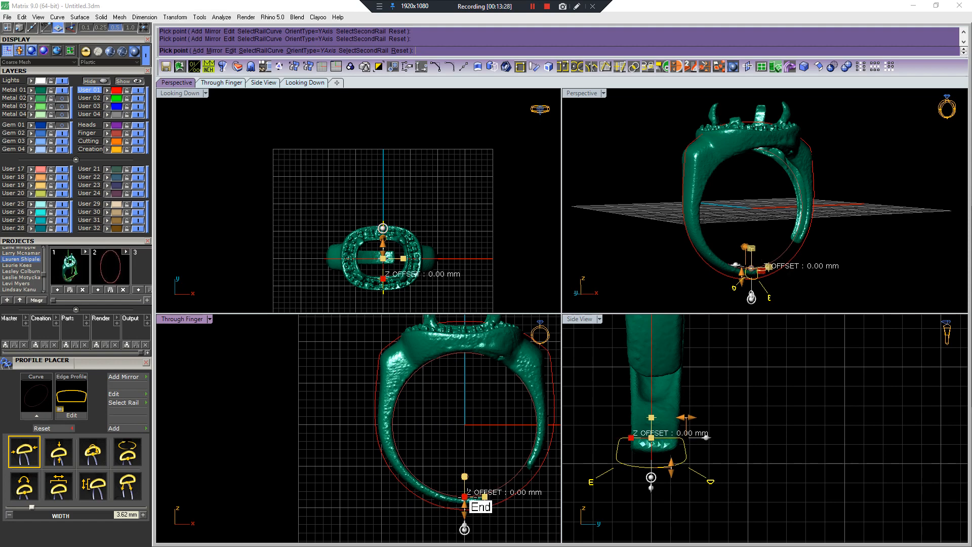
{"action": "left_click", "coordinate": [198, 51]}
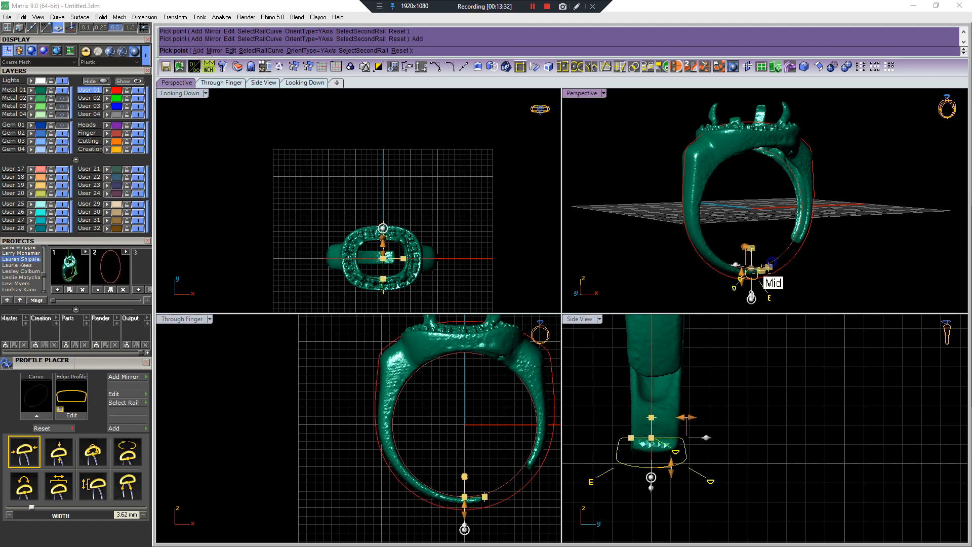
{"action": "scroll", "coordinate": [762, 274], "scroll_direction": "up", "scroll_amount": 3}
{"action": "left_click_drag", "start_coordinate": [749, 273], "coordinate": [635, 219]}
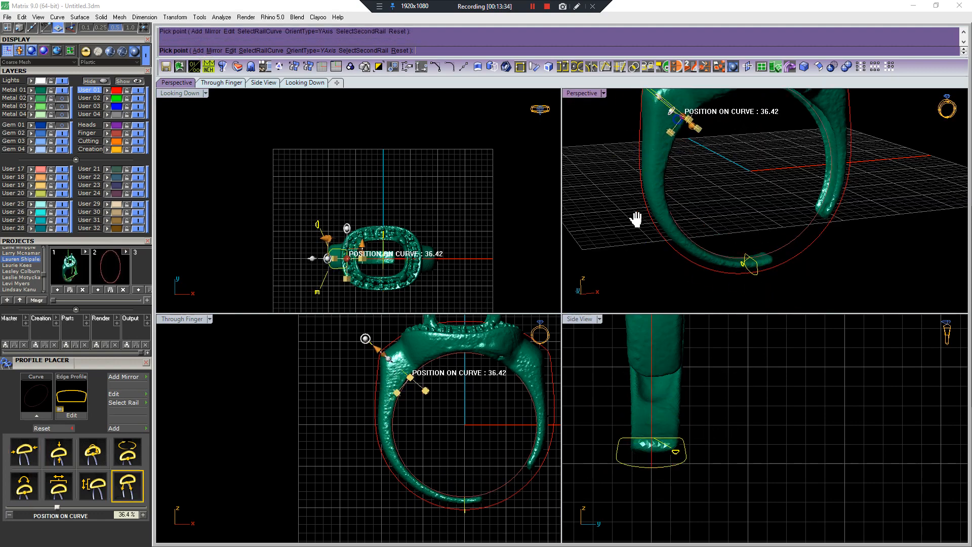
{"action": "right_click_drag", "start_coordinate": [636, 218], "coordinate": [639, 276], "text": "shift"}
{"action": "right_click_drag", "start_coordinate": [704, 186], "coordinate": [647, 240]}
{"action": "scroll", "coordinate": [648, 239], "scroll_direction": "up", "scroll_amount": 3}
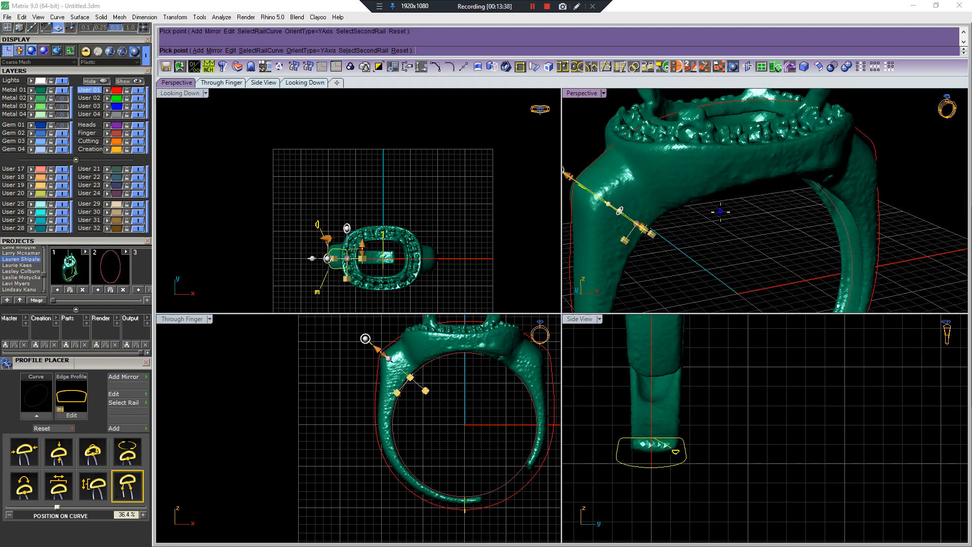
{"action": "right_click_drag", "start_coordinate": [720, 212], "coordinate": [678, 234]}
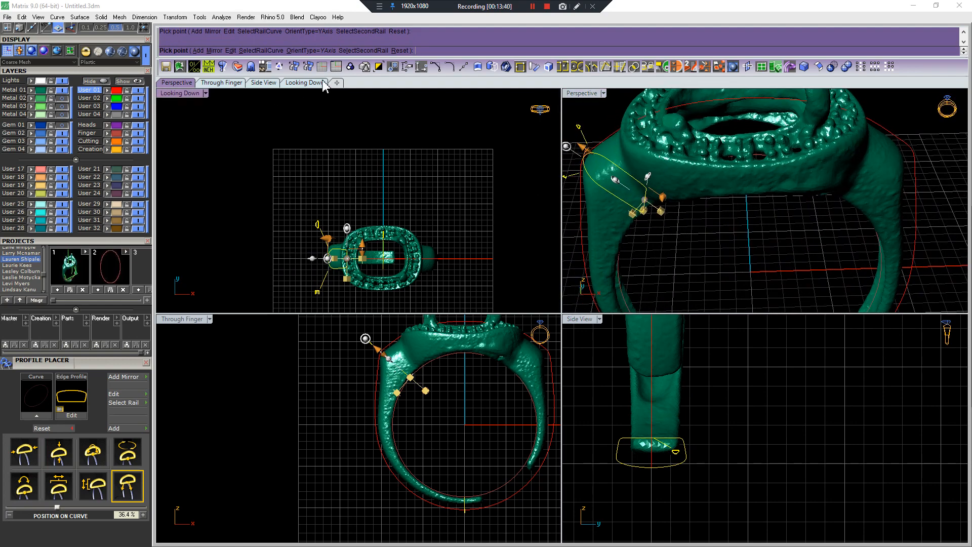
Keep the shoulder profile, place another at the top centre, 50% along the rail, and finish placing profiles.
{"action": "left_click", "coordinate": [199, 50]}
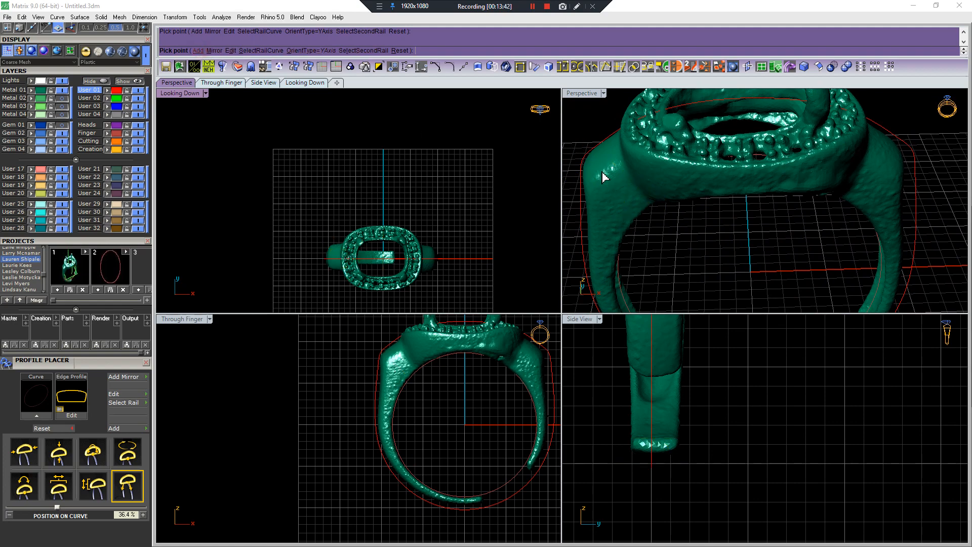
{"action": "left_click", "coordinate": [604, 177]}
{"action": "left_click_drag", "start_coordinate": [646, 198], "coordinate": [750, 175]}
{"action": "scroll", "coordinate": [753, 177], "scroll_direction": "down", "scroll_amount": 8}
{"action": "right_click_drag", "start_coordinate": [762, 189], "coordinate": [788, 198]}
{"action": "right_click", "coordinate": [789, 198]}
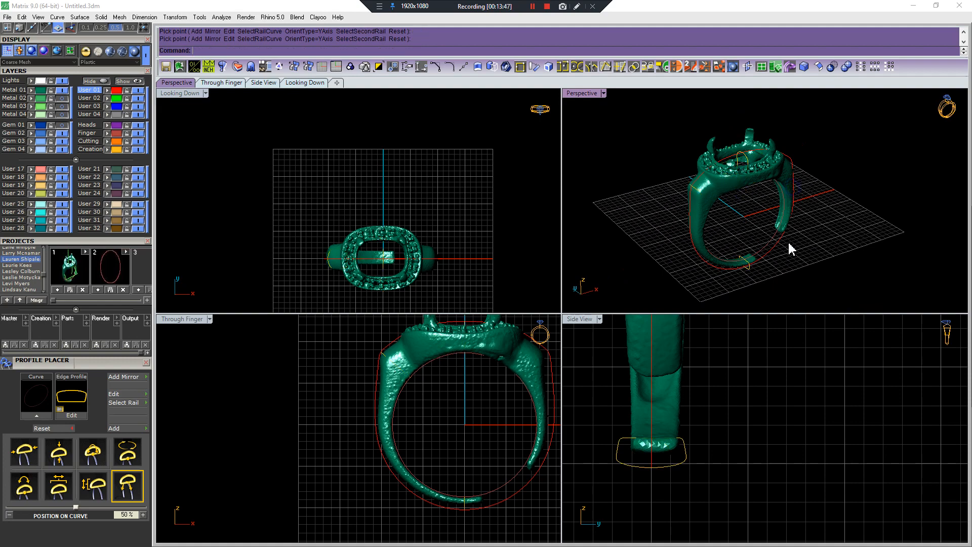
Mirror the shoulder profile to the opposite shoulder with the origin as centre, and hide the scanned ring's Metal 01 layer.
{"action": "scroll", "coordinate": [761, 271], "scroll_direction": "up", "scroll_amount": 5}
{"action": "right_click_drag", "start_coordinate": [761, 272], "coordinate": [691, 228]}
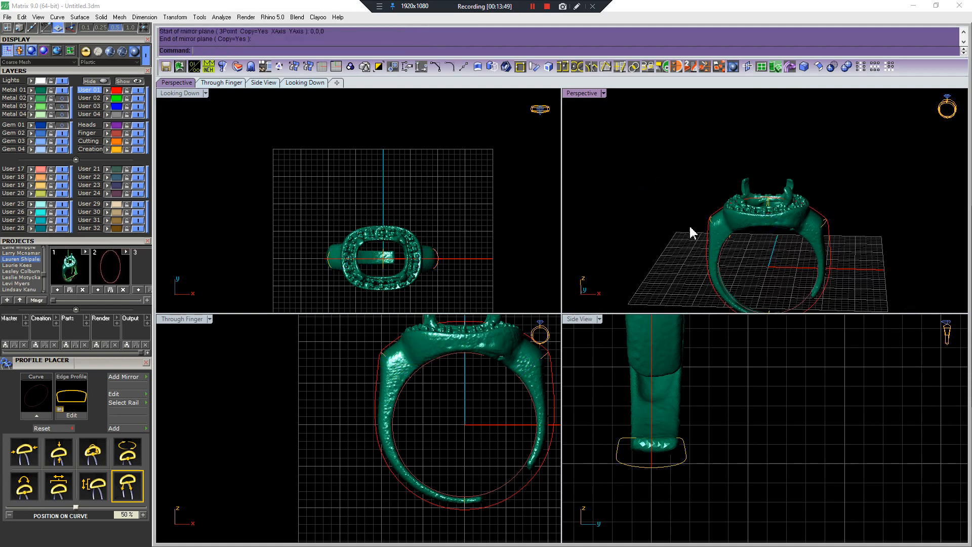
{"action": "left_click", "coordinate": [61, 90]}
{"action": "left_click", "coordinate": [62, 98]}
Start a two-rail sweep with both shank curves and the four profiles, trying the Automatic and Natural seam alignments.
{"action": "scroll", "coordinate": [769, 233], "scroll_direction": "down", "scroll_amount": 3}
{"action": "left_click", "coordinate": [758, 244]}
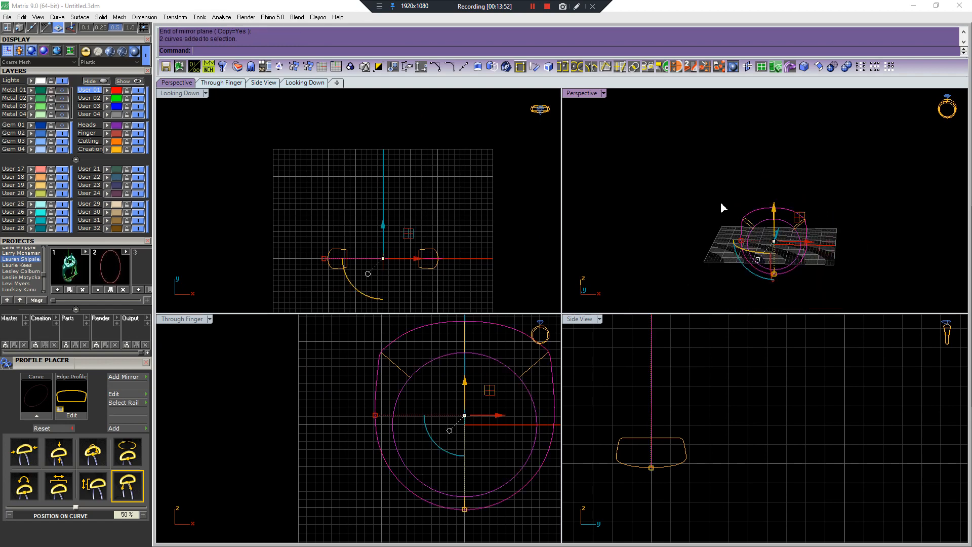
{"action": "left_click", "coordinate": [110, 147]}
{"action": "right_click", "coordinate": [391, 204]}
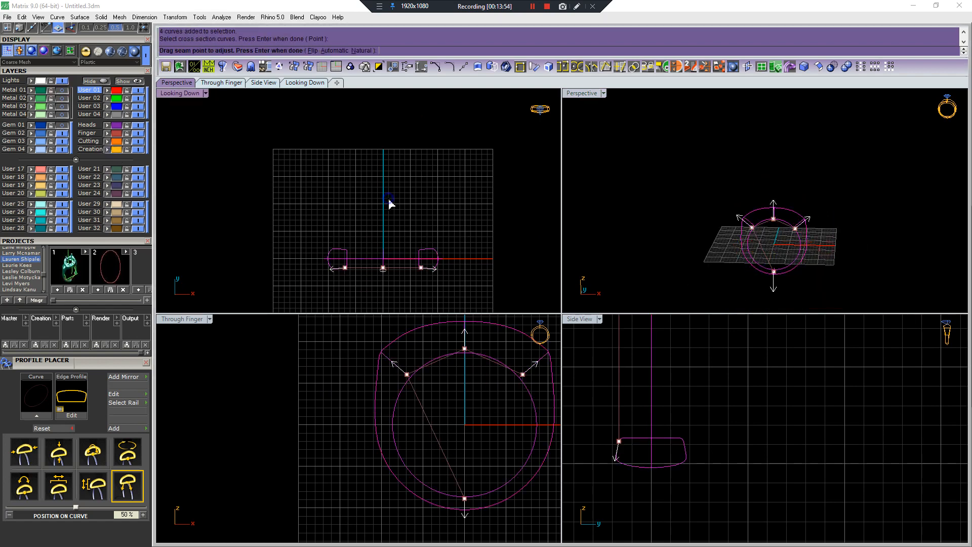
{"action": "right_click_drag", "start_coordinate": [743, 256], "coordinate": [670, 264]}
{"action": "left_click_drag", "start_coordinate": [760, 212], "coordinate": [779, 222]}
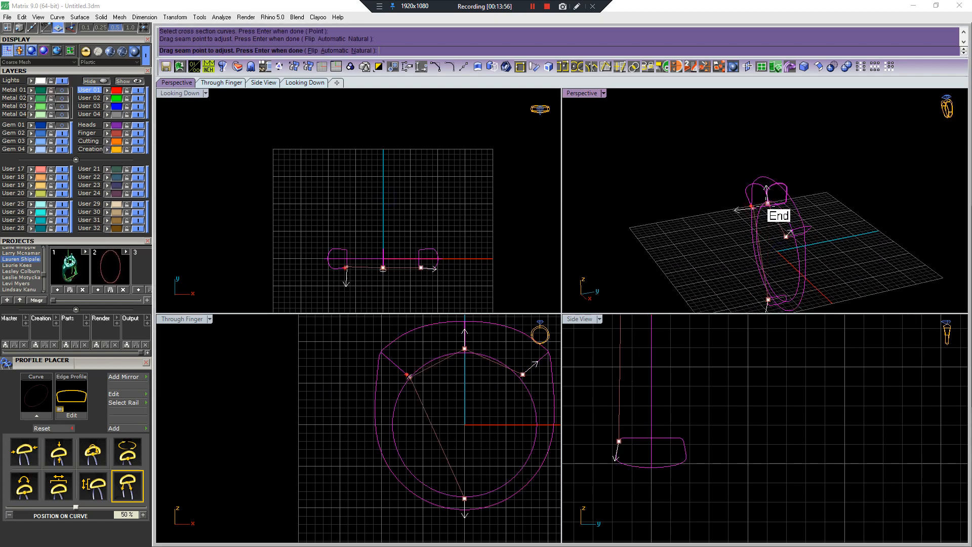
{"action": "right_click_drag", "start_coordinate": [780, 223], "coordinate": [815, 238]}
{"action": "left_click", "coordinate": [339, 51]}
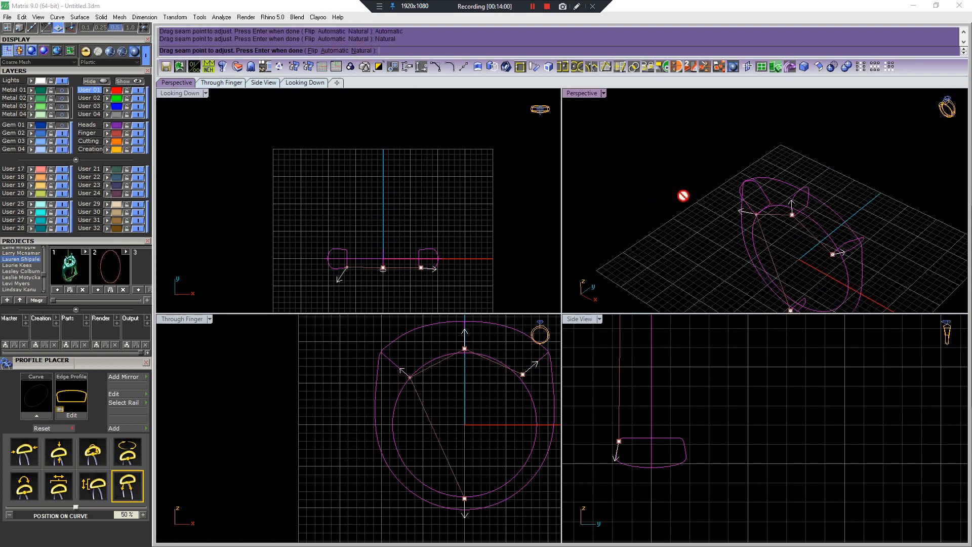
Align the four profiles' seam points on the finger circle with matching directions, and accept the seams.
{"action": "right_click_drag", "start_coordinate": [683, 195], "coordinate": [771, 219]}
{"action": "left_click", "coordinate": [757, 211]}
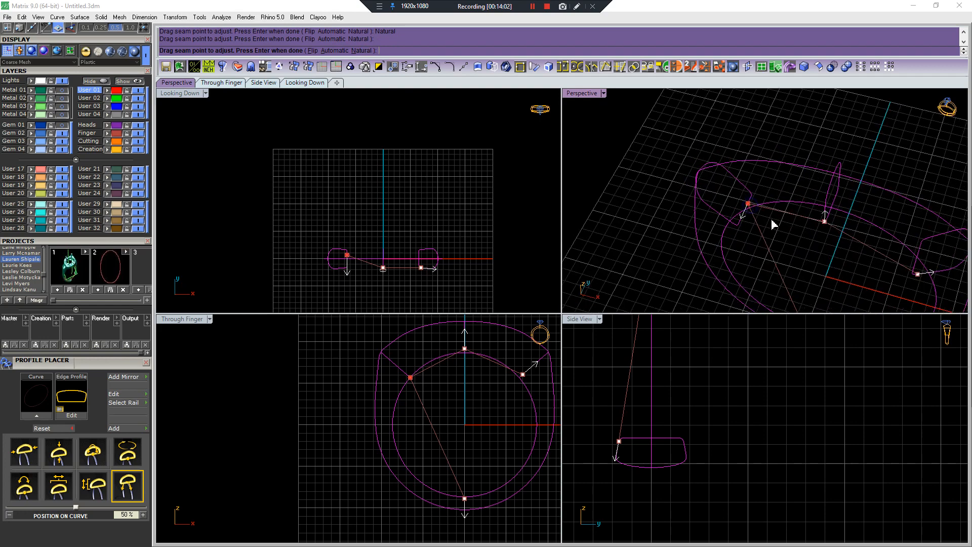
{"action": "left_click", "coordinate": [746, 205]}
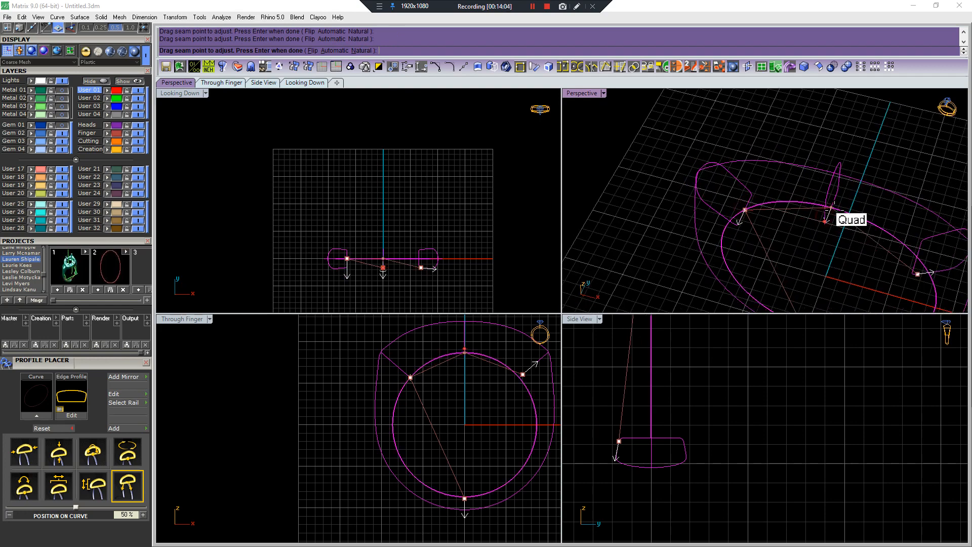
{"action": "right_click_drag", "start_coordinate": [864, 256], "coordinate": [851, 212]}
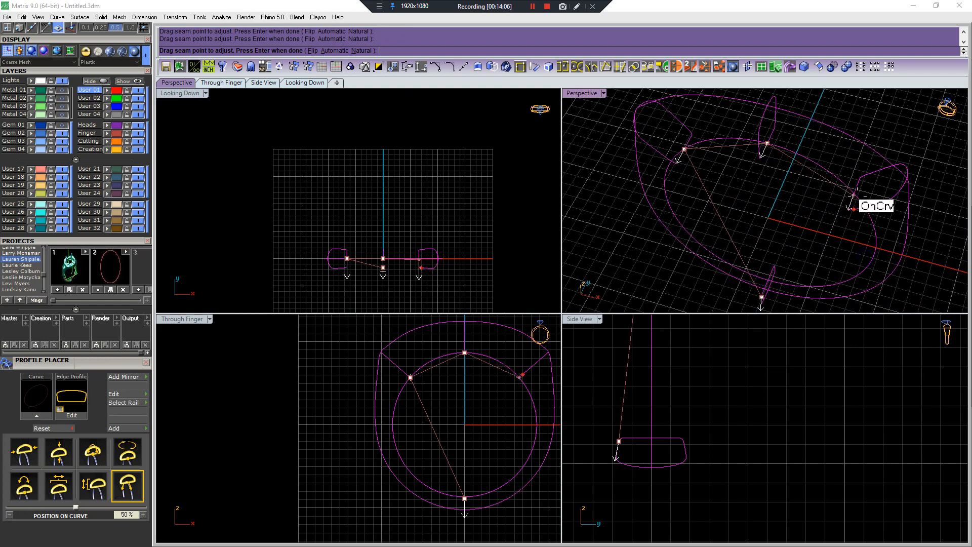
{"action": "left_click_drag", "start_coordinate": [811, 235], "coordinate": [772, 273]}
{"action": "right_click_drag", "start_coordinate": [774, 276], "coordinate": [803, 180]}
{"action": "key", "text": "Return"}
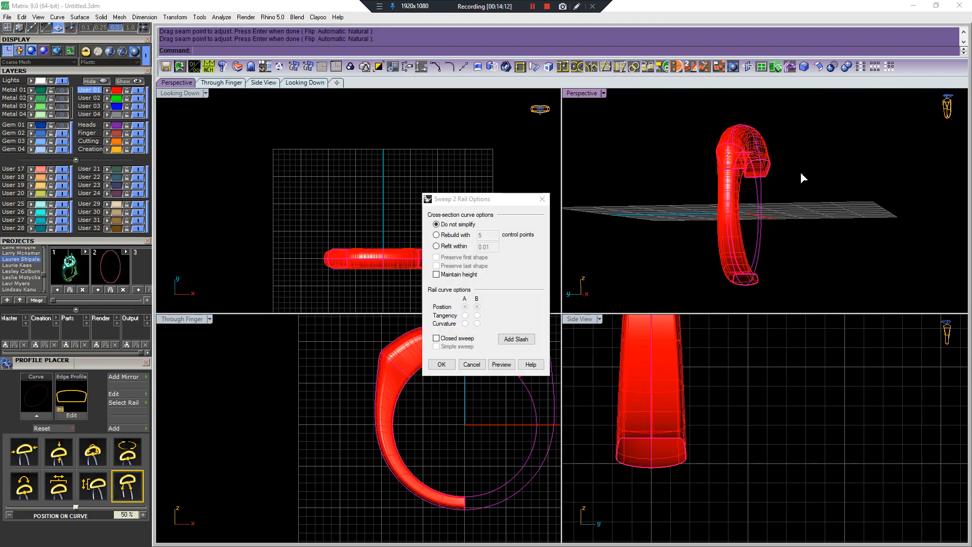
Create the swept shank with Maintain height and Closed sweep enabled.
{"action": "left_click", "coordinate": [436, 274]}
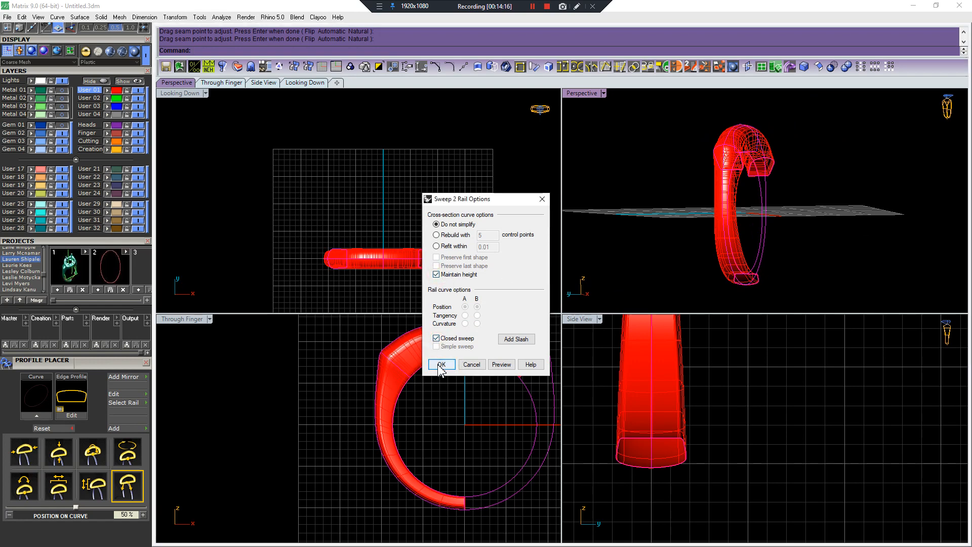
{"action": "left_click", "coordinate": [439, 366]}
{"action": "mouse_move", "coordinate": [770, 232]}
{"action": "right_mouse_down"}
{"action": "mouse_move", "coordinate": [889, 251]}
{"action": "mouse_move", "coordinate": [742, 280]}
{"action": "mouse_move", "coordinate": [777, 206]}
{"action": "mouse_move", "coordinate": [712, 191]}
{"action": "mouse_move", "coordinate": [805, 174]}
{"action": "mouse_move", "coordinate": [713, 182]}
{"action": "mouse_move", "coordinate": [701, 162]}
{"action": "right_mouse_up"}
{"action": "scroll", "coordinate": [470, 341], "scroll_direction": "up", "scroll_amount": 4}
Check the swept shank's shoulder through the finger and delete the swept body.
{"action": "right_click_drag", "start_coordinate": [312, 351], "coordinate": [352, 390]}
{"action": "scroll", "coordinate": [366, 394], "scroll_direction": "down", "scroll_amount": 2}
{"action": "left_click", "coordinate": [366, 394]}
{"action": "key", "text": "Delete"}
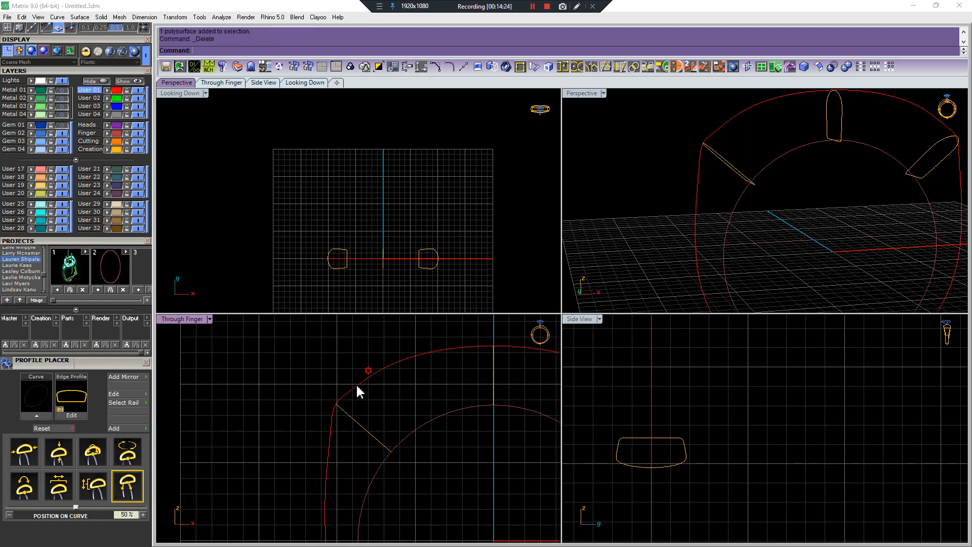
{"action": "left_click", "coordinate": [357, 386]}
{"action": "key", "text": "F10"}
{"action": "scroll", "coordinate": [356, 384], "scroll_direction": "down", "scroll_amount": 4}
{"action": "left_click_drag", "start_coordinate": [344, 374], "coordinate": [377, 394]}
{"action": "key", "text": "Escape"}
{"action": "key", "text": "Escape"}
{"action": "scroll", "coordinate": [352, 391], "scroll_direction": "up", "scroll_amount": 8}
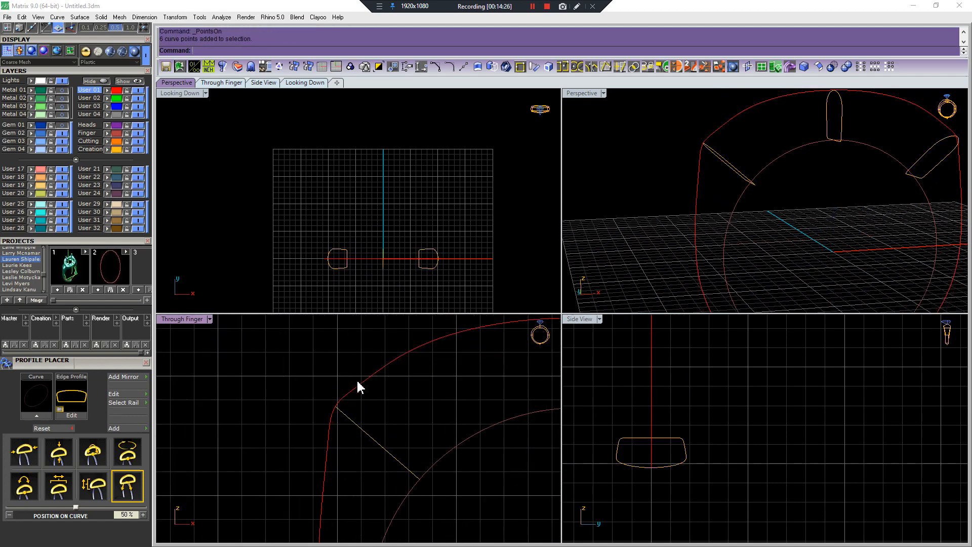
{"action": "left_click", "coordinate": [358, 386]}
{"action": "key", "text": "F10"}
{"action": "key", "text": "Escape"}
Split the outer shank rail at the outer ends of both angled shoulder profiles.
{"action": "left_click", "coordinate": [357, 387]}
{"action": "key", "text": "ctrl+shift+s"}
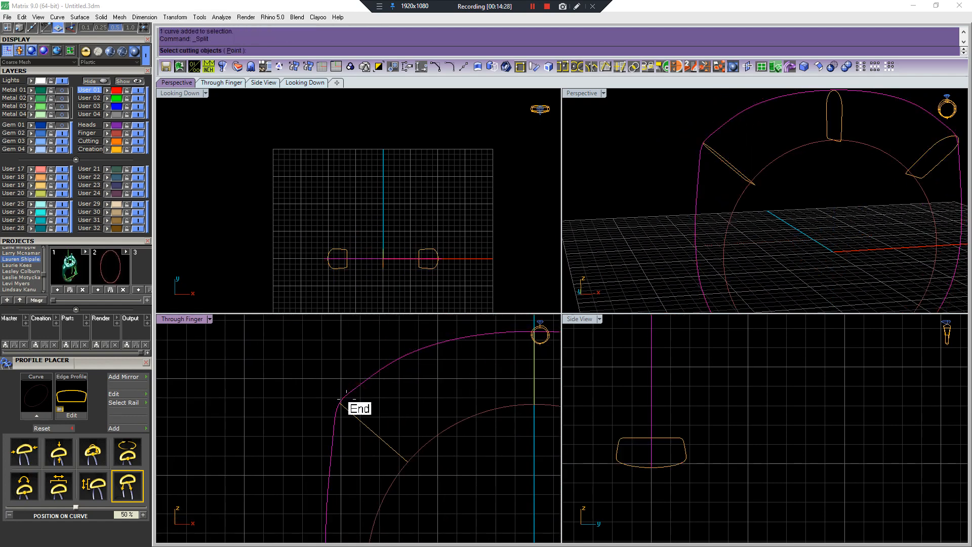
{"action": "type", "text": "p"}
{"action": "key", "text": "Return"}
{"action": "left_click", "coordinate": [338, 402]}
{"action": "scroll", "coordinate": [340, 403], "scroll_direction": "down", "scroll_amount": 10}
{"action": "right_click_drag", "start_coordinate": [387, 399], "coordinate": [405, 400]}
{"action": "scroll", "coordinate": [415, 396], "scroll_direction": "up", "scroll_amount": 3}
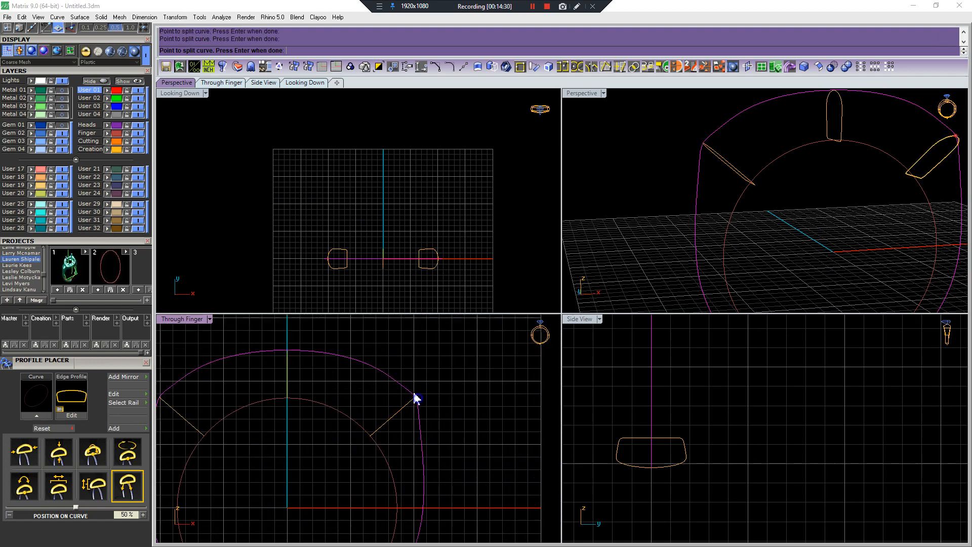
{"action": "right_click", "coordinate": [415, 395]}
Rebuild the outer rail's top segment with 9 points and degree 3, deleting the input curve.
{"action": "left_click", "coordinate": [384, 377]}
{"action": "key", "text": "ctrl+r"}
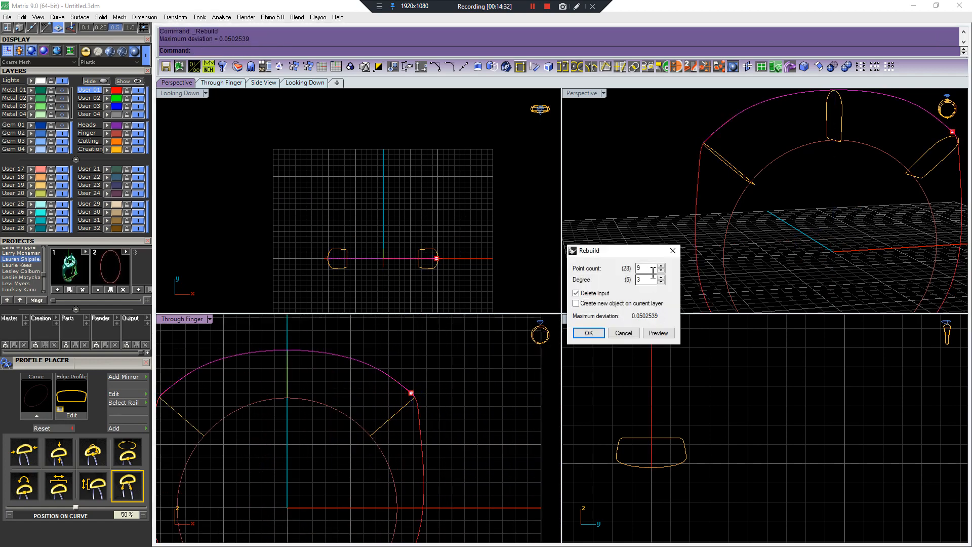
{"action": "left_click", "coordinate": [585, 335]}
{"action": "scroll", "coordinate": [415, 397], "scroll_direction": "down", "scroll_amount": 2}
{"action": "key", "text": "F10"}
{"action": "scroll", "coordinate": [403, 395], "scroll_direction": "up", "scroll_amount": 2}
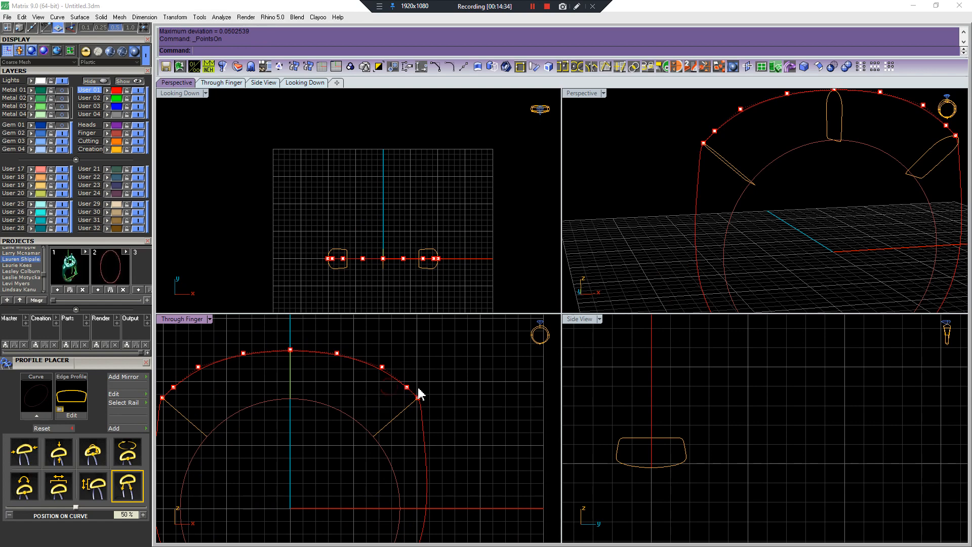
{"action": "key", "text": "Delete"}
{"action": "right_click_drag", "start_coordinate": [365, 392], "coordinate": [402, 390]}
{"action": "right_click_drag", "start_coordinate": [318, 380], "coordinate": [361, 376]}
{"action": "key", "text": "Escape"}
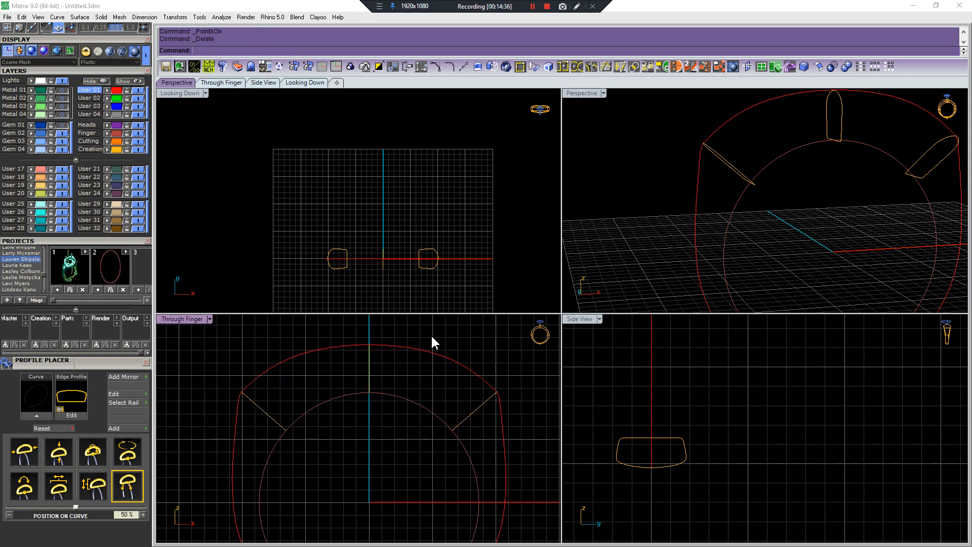
Join the rebuilt top segment and the lower part of the outer rail into one closed curve.
{"action": "left_click_drag", "start_coordinate": [429, 338], "coordinate": [408, 363]}
{"action": "left_click_drag", "start_coordinate": [247, 427], "coordinate": [219, 439]}
{"action": "scroll", "coordinate": [240, 390], "scroll_direction": "up", "scroll_amount": 13}
Delete two adjacent control points of the outer rail at the left shoulder corner to smooth it.
{"action": "key", "text": "F10"}
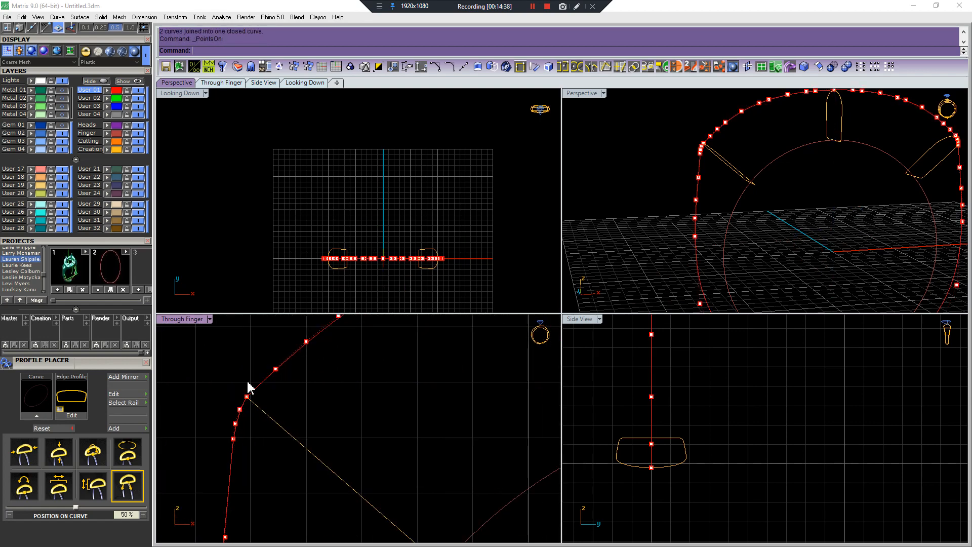
{"action": "left_click_drag", "start_coordinate": [244, 381], "coordinate": [268, 417]}
{"action": "key", "text": "Delete"}
{"action": "scroll", "coordinate": [274, 430], "scroll_direction": "down", "scroll_amount": 5}
{"action": "right_click_drag", "start_coordinate": [434, 442], "coordinate": [471, 453]}
{"action": "scroll", "coordinate": [273, 430], "scroll_direction": "up", "scroll_amount": 7}
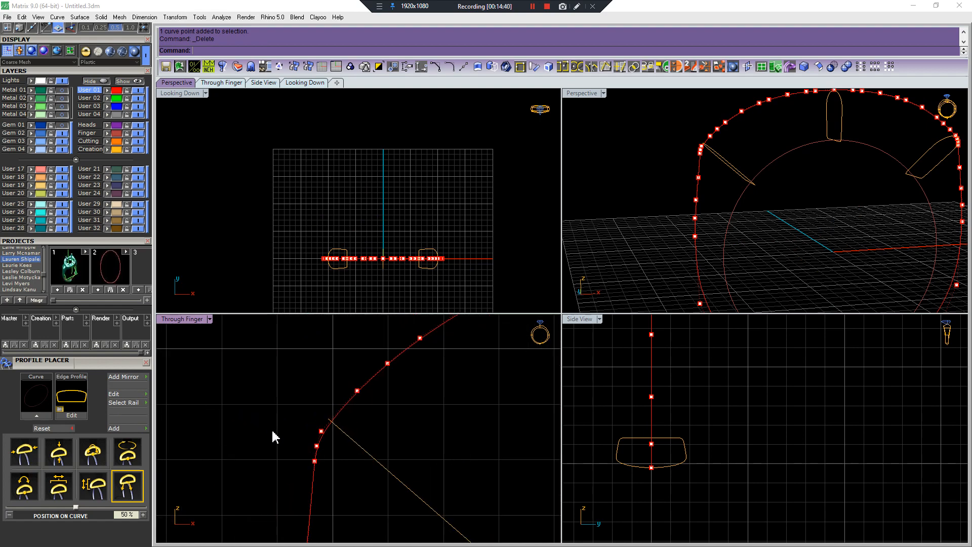
{"action": "left_click_drag", "start_coordinate": [276, 437], "coordinate": [330, 455]}
{"action": "key", "text": "Delete"}
{"action": "scroll", "coordinate": [338, 454], "scroll_direction": "down", "scroll_amount": 8}
{"action": "right_click_drag", "start_coordinate": [486, 456], "coordinate": [374, 447]}
{"action": "scroll", "coordinate": [374, 446], "scroll_direction": "down", "scroll_amount": 6}
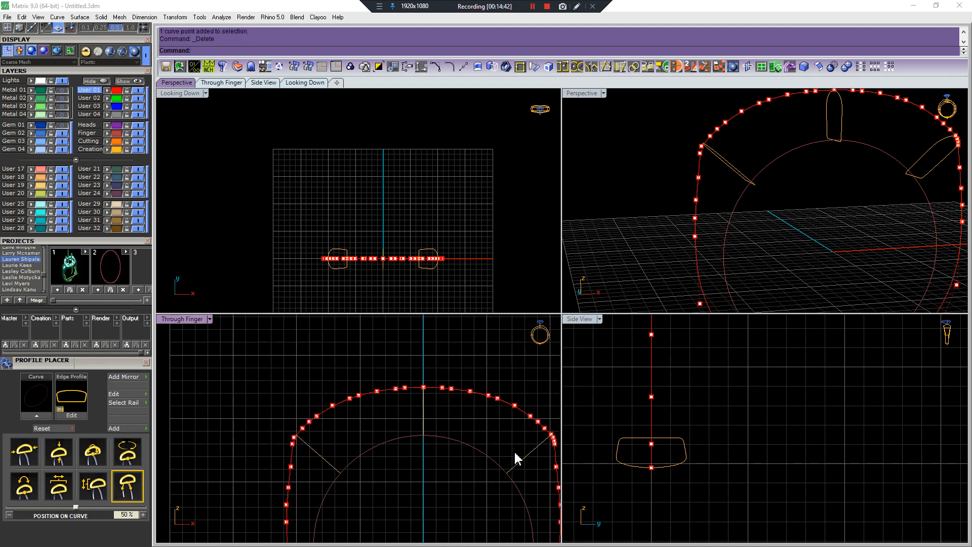
Move the outer rail's two control points beside the left shoulder profile slightly upward and toward the ring's centre.
{"action": "scroll", "coordinate": [510, 454], "scroll_direction": "up", "scroll_amount": 2}
{"action": "scroll", "coordinate": [260, 402], "scroll_direction": "up", "scroll_amount": 4}
{"action": "left_click_drag", "start_coordinate": [260, 402], "coordinate": [303, 456]}
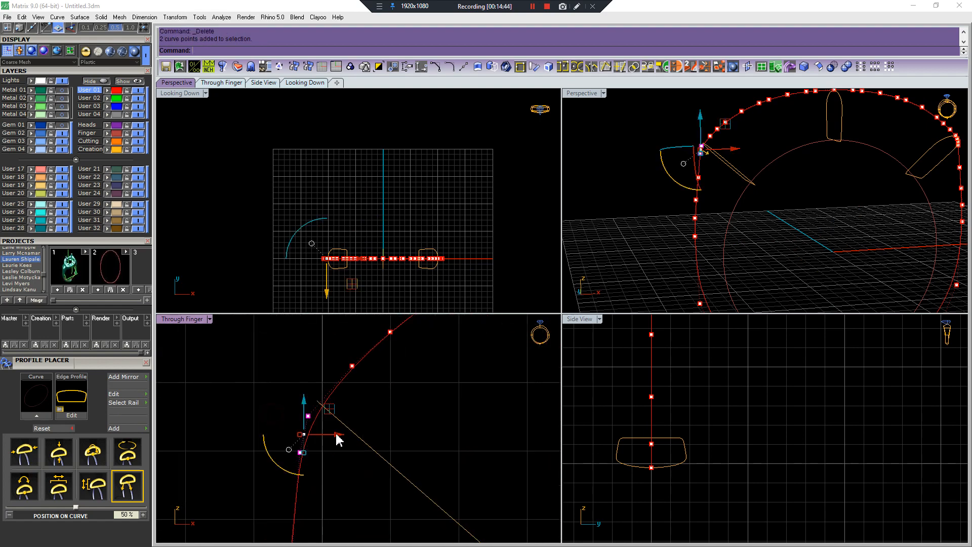
{"action": "left_click_drag", "start_coordinate": [333, 414], "coordinate": [336, 404]}
{"action": "scroll", "coordinate": [331, 405], "scroll_direction": "down", "scroll_amount": 8}
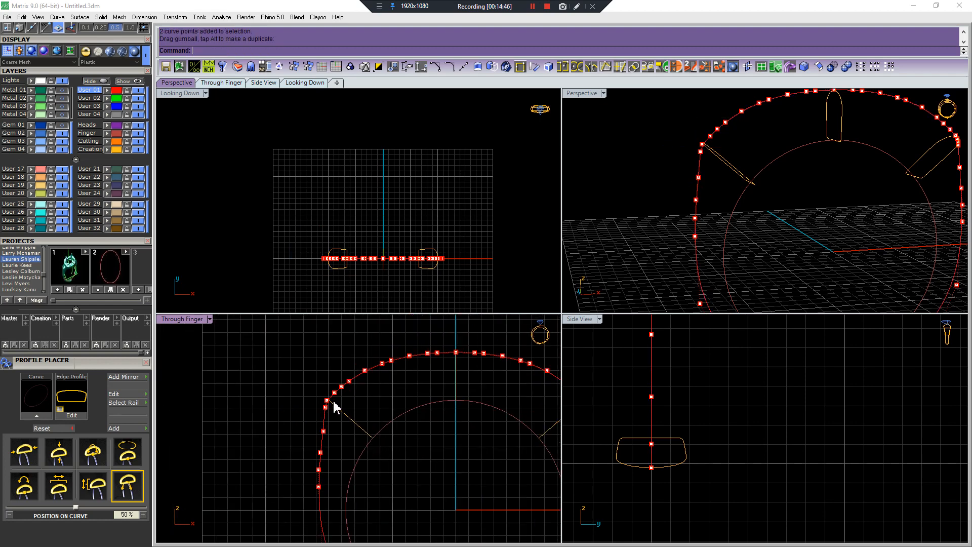
{"action": "key", "text": "Escape"}
{"action": "scroll", "coordinate": [613, 437], "scroll_direction": "down", "scroll_amount": 6}
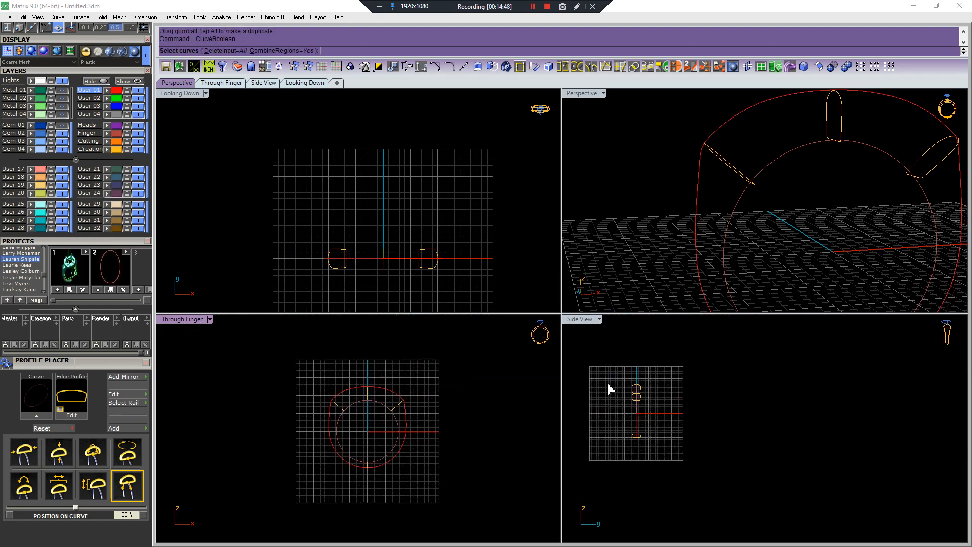
Draw a cutting plane through the ring's centre in the side view, split the outer rail with it and delete the right half.
{"action": "key", "text": "Escape"}
{"action": "key", "text": "F4"}
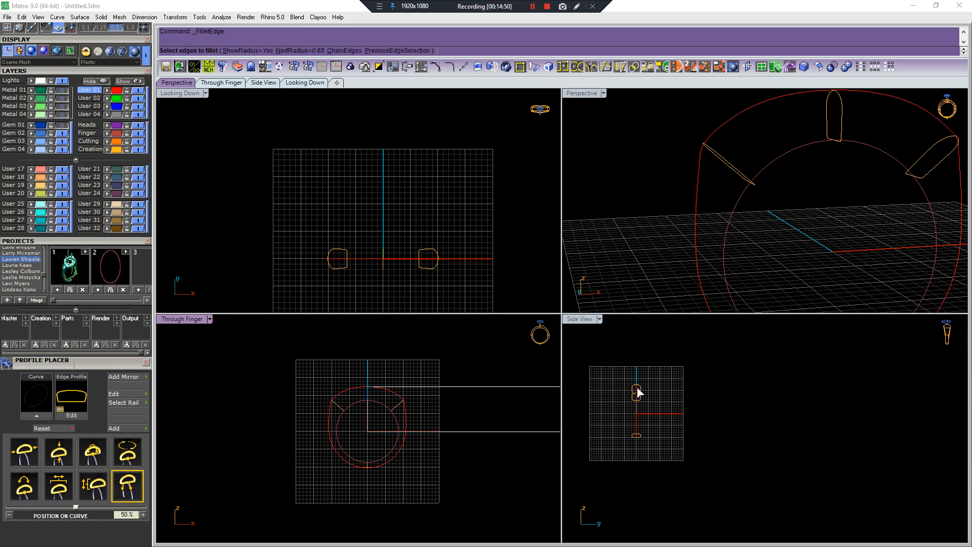
{"action": "key", "text": "F5"}
{"action": "left_click", "coordinate": [612, 370]}
{"action": "left_click", "coordinate": [705, 483]}
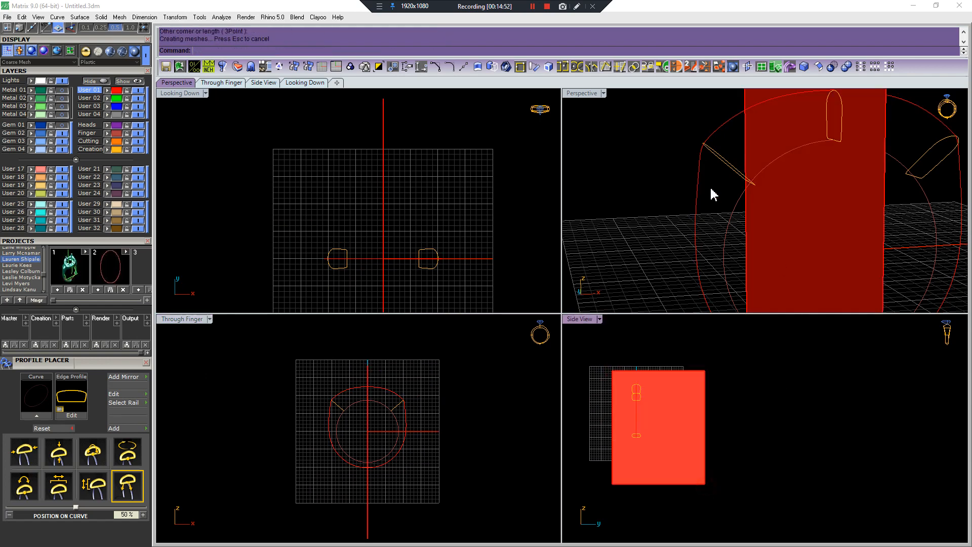
{"action": "left_click", "coordinate": [819, 210]}
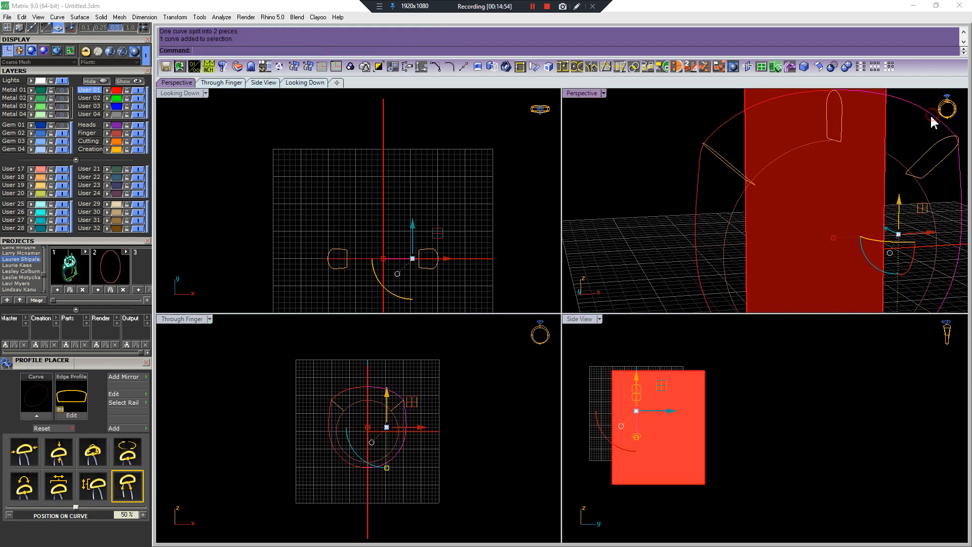
{"action": "key", "text": "Delete"}
Mirror the outer rail's left half across the vertical centre axis and join both halves into one closed curve.
{"action": "left_click", "coordinate": [697, 179]}
{"action": "key", "text": "m"}
{"action": "left_click", "coordinate": [393, 200]}
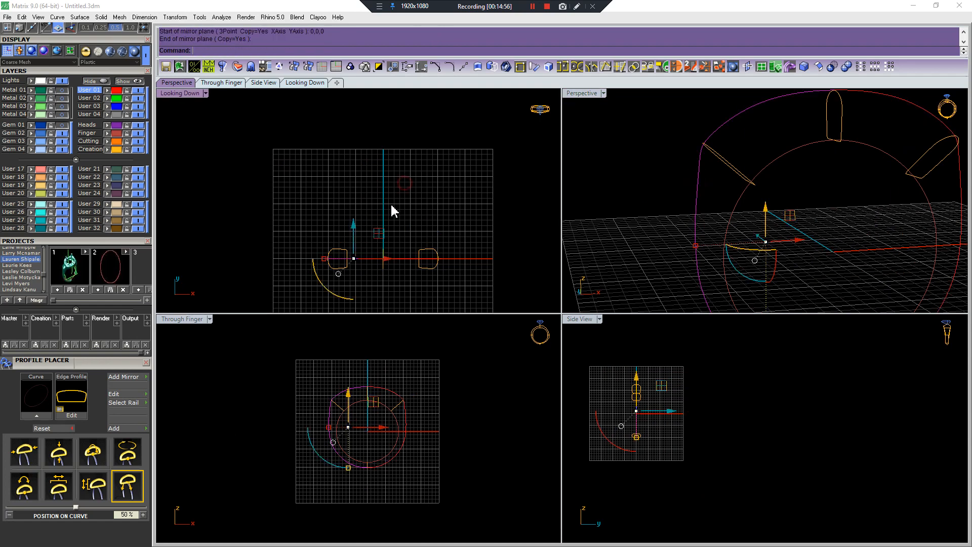
{"action": "key", "text": "ctrl+a"}
{"action": "key", "text": "ctrl+j"}
{"action": "key", "text": "Escape"}
Start a two-rail sweep along the corrected outer rail and the finger circle, using the four profiles as cross sections.
{"action": "scroll", "coordinate": [709, 228], "scroll_direction": "down", "scroll_amount": 3}
{"action": "scroll", "coordinate": [805, 180], "scroll_direction": "up", "scroll_amount": 1}
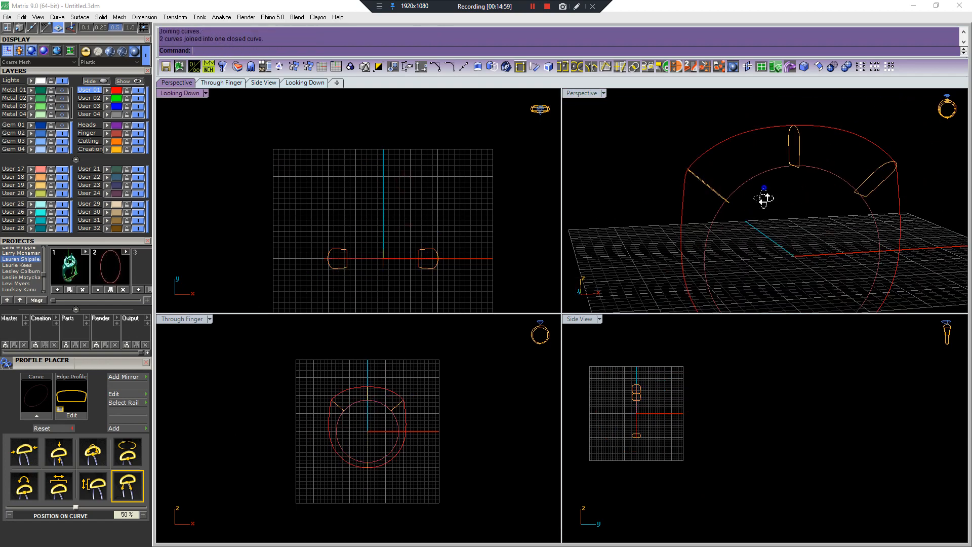
{"action": "right_click_drag", "start_coordinate": [763, 198], "coordinate": [769, 216]}
{"action": "left_click_drag", "start_coordinate": [861, 116], "coordinate": [827, 175]}
{"action": "scroll", "coordinate": [827, 181], "scroll_direction": "down", "scroll_amount": 6}
{"action": "key", "text": "ctrl+2"}
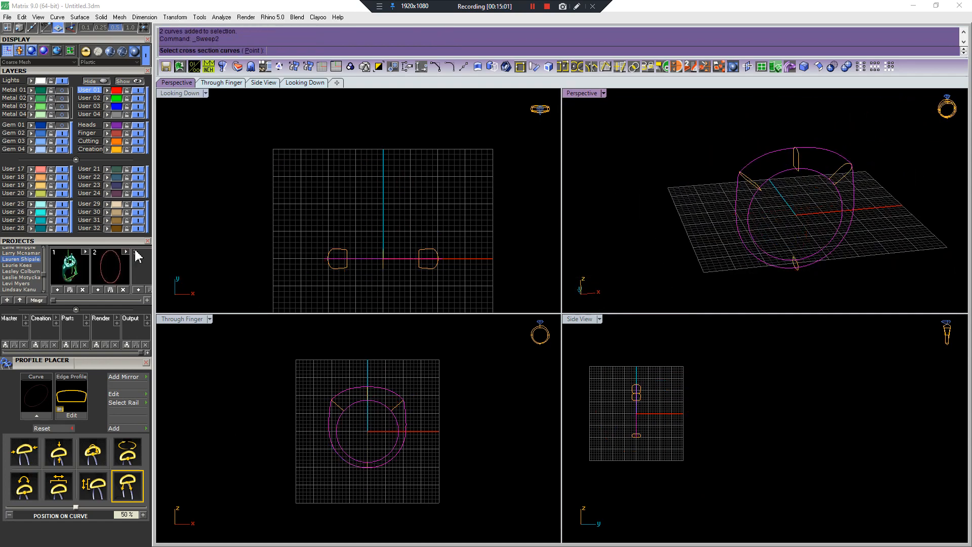
{"action": "left_click", "coordinate": [117, 149]}
{"action": "key", "text": "Return"}
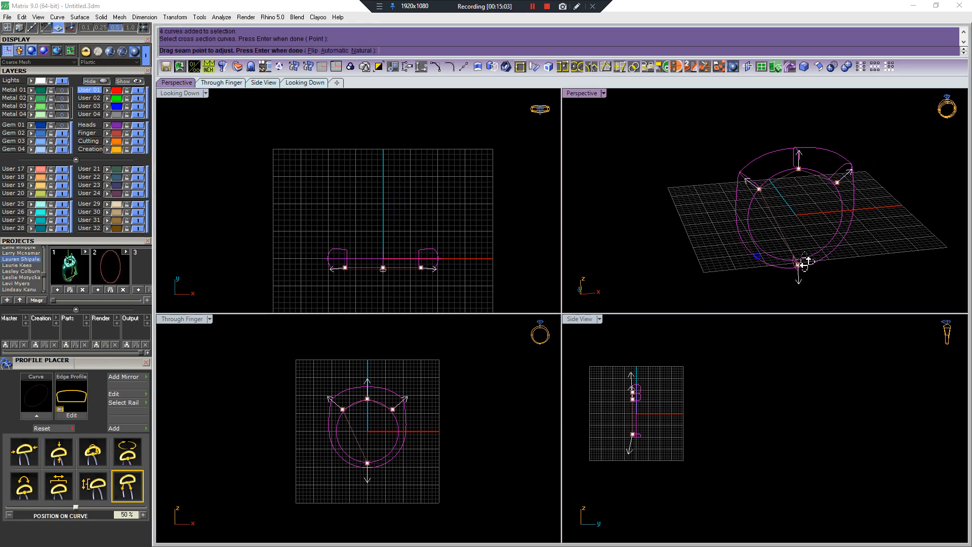
Align the profiles' seam points with the finger circle, pointing in matching directions, and accept the seams for the corrected shank.
{"action": "right_click_drag", "start_coordinate": [805, 261], "coordinate": [844, 271]}
{"action": "scroll", "coordinate": [844, 271], "scroll_direction": "up", "scroll_amount": 5}
{"action": "left_click", "coordinate": [765, 258]}
{"action": "left_click", "coordinate": [753, 244]}
{"action": "right_click_drag", "start_coordinate": [727, 184], "coordinate": [722, 225], "text": "shift"}
{"action": "left_click", "coordinate": [711, 171]}
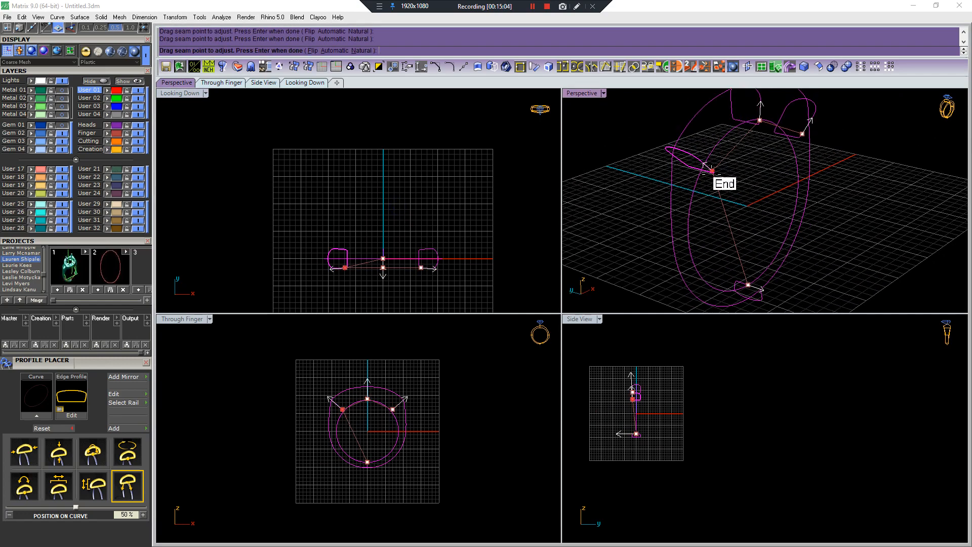
{"action": "left_click_drag", "start_coordinate": [712, 171], "coordinate": [692, 168]}
{"action": "right_click_drag", "start_coordinate": [736, 136], "coordinate": [755, 168], "text": "shift"}
{"action": "left_click", "coordinate": [780, 154]}
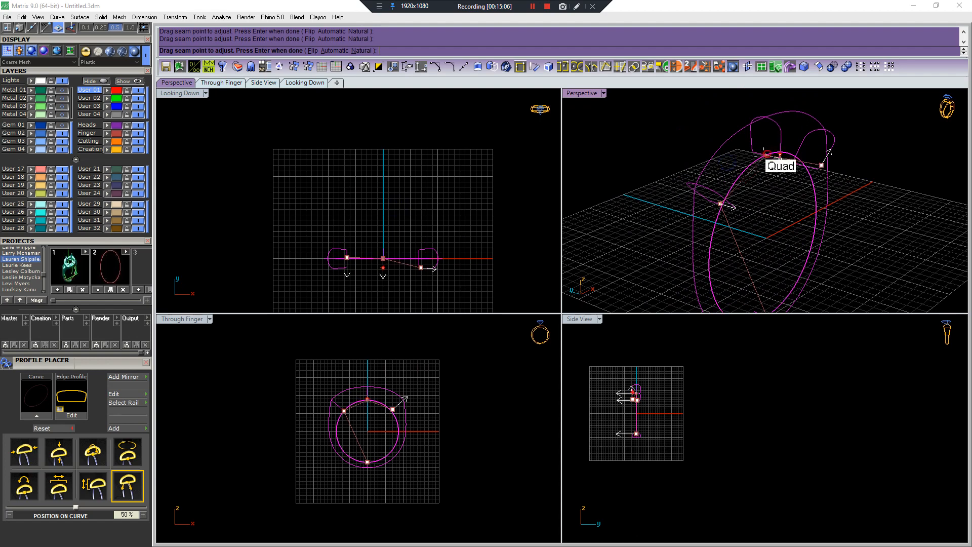
{"action": "key", "text": "Return"}
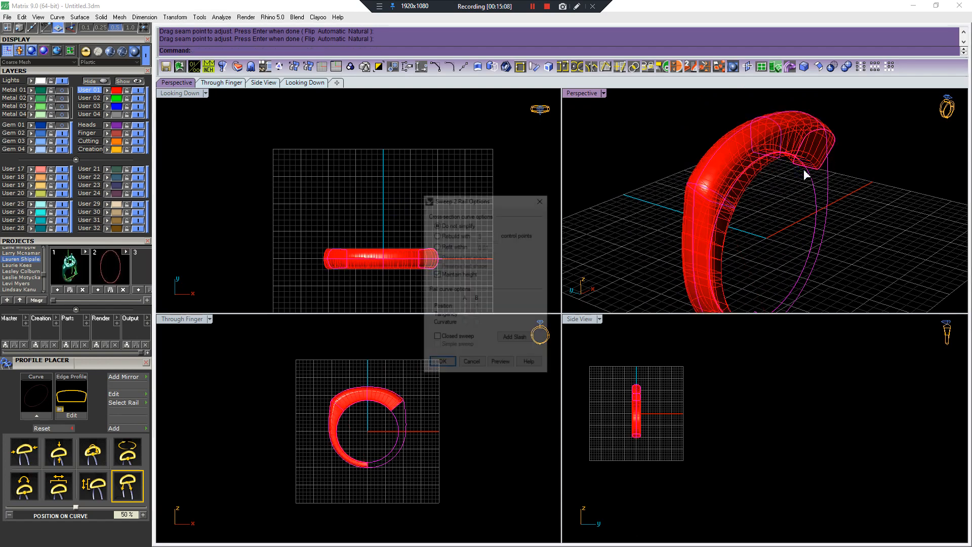
Create the corrected shank as a closed two-rail sweep with Maintain height and no simplification.
{"action": "left_click", "coordinate": [437, 338]}
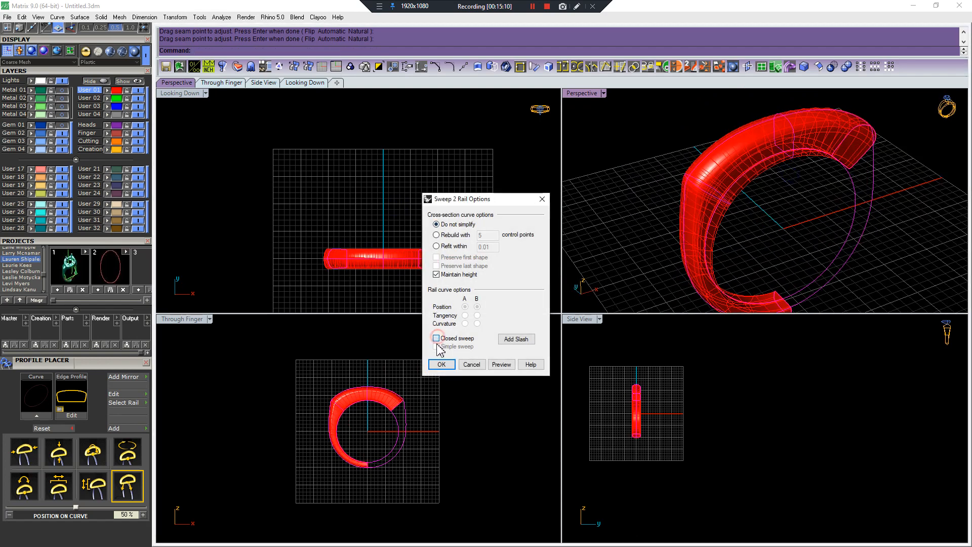
{"action": "left_click", "coordinate": [441, 364]}
{"action": "right_click_drag", "start_coordinate": [699, 311], "coordinate": [755, 200]}
Save the shank with its curves as the project's version 3, and delete the construction curves while keeping the body.
{"action": "left_click_drag", "start_coordinate": [870, 303], "coordinate": [870, 303]}
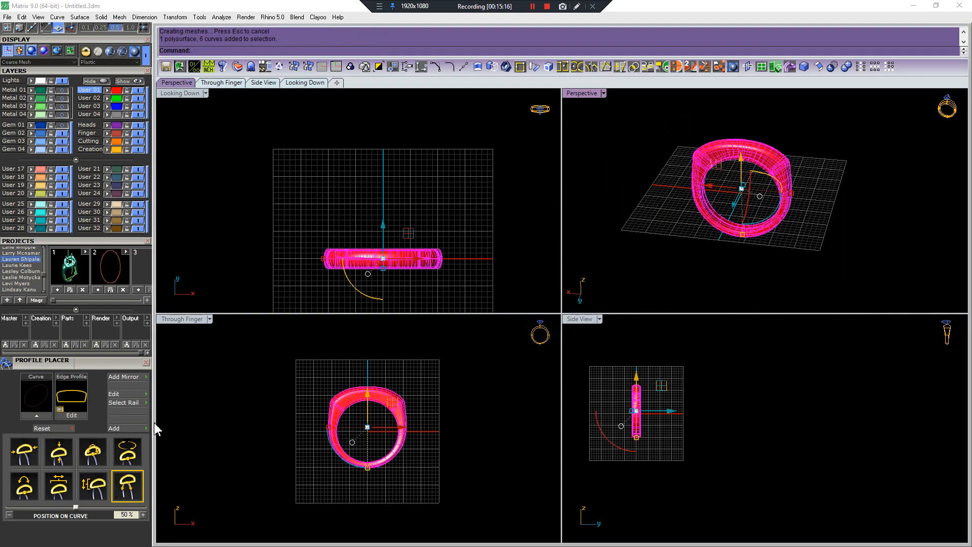
{"action": "scroll", "coordinate": [821, 189], "scroll_direction": "up", "scroll_amount": 6}
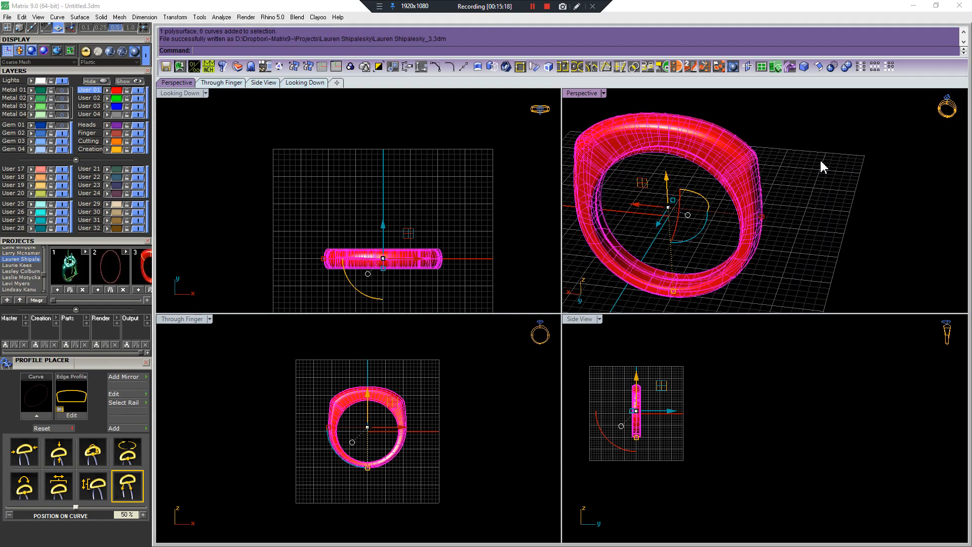
{"action": "right_click_drag", "start_coordinate": [820, 159], "coordinate": [818, 231], "text": "shift"}
{"action": "left_click", "coordinate": [823, 171], "text": "ctrl"}
{"action": "key", "text": "Delete"}
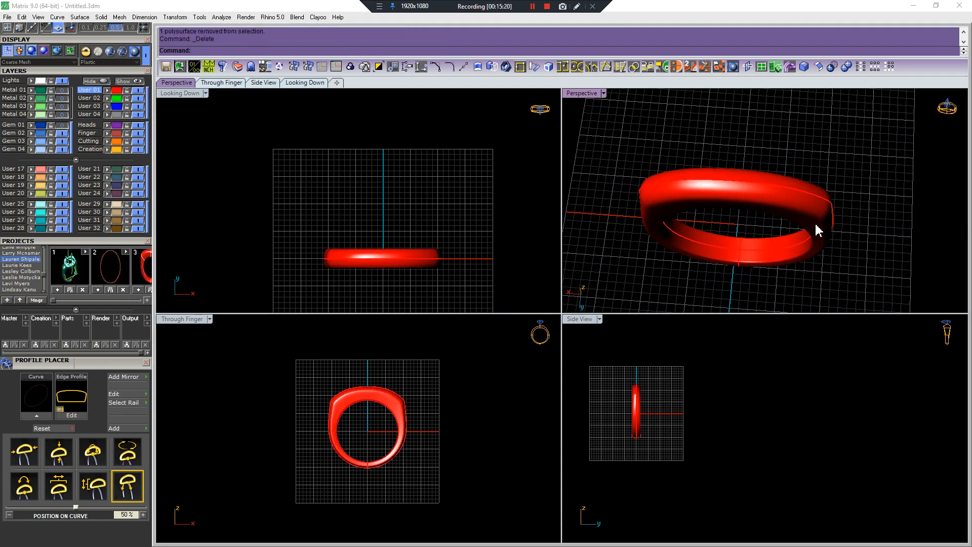
Show the halo head and scanned mesh, and check the new shank's fit against them through the finger.
{"action": "left_click", "coordinate": [73, 104]}
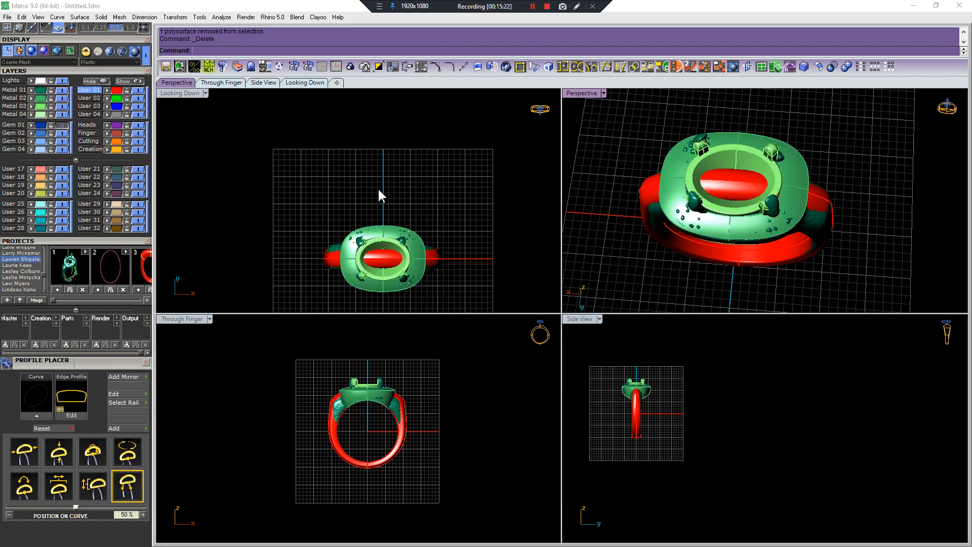
{"action": "right_click_drag", "start_coordinate": [724, 232], "coordinate": [481, 337]}
{"action": "scroll", "coordinate": [333, 433], "scroll_direction": "up", "scroll_amount": 5}
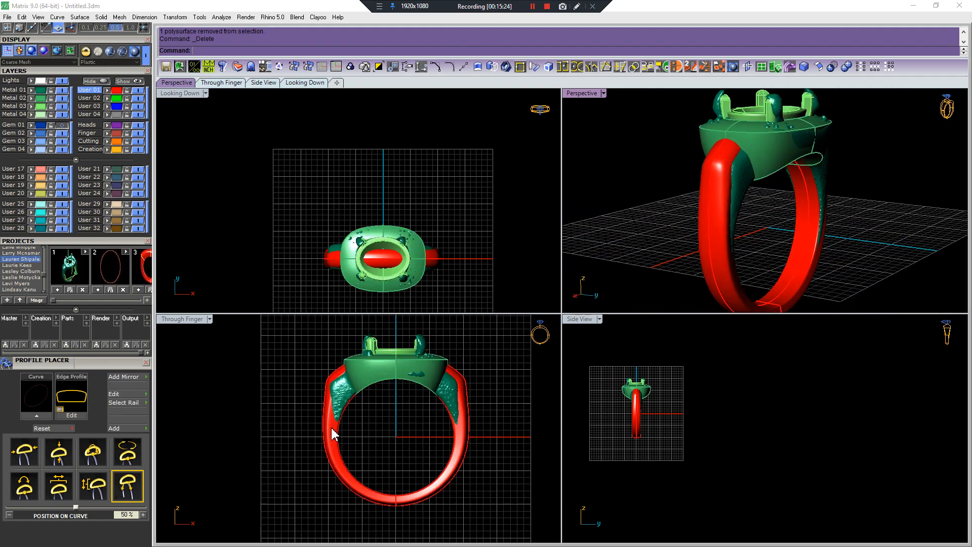
{"action": "left_click", "coordinate": [333, 422]}
{"action": "scroll", "coordinate": [344, 363], "scroll_direction": "up", "scroll_amount": 6}
{"action": "left_click", "coordinate": [355, 419]}
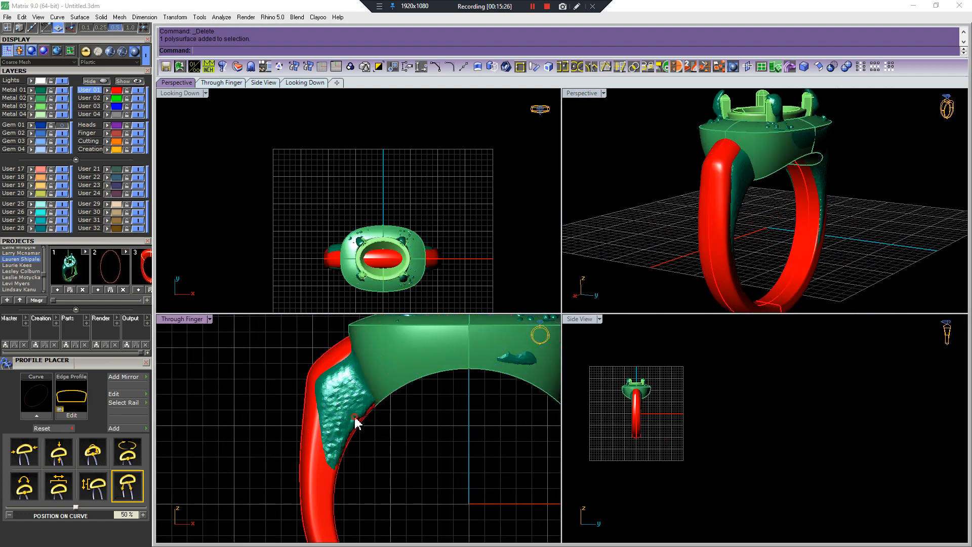
{"action": "scroll", "coordinate": [358, 390], "scroll_direction": "down", "scroll_amount": 6}
Scale the shank slightly about the origin in the through-finger view.
{"action": "left_click", "coordinate": [347, 350]}
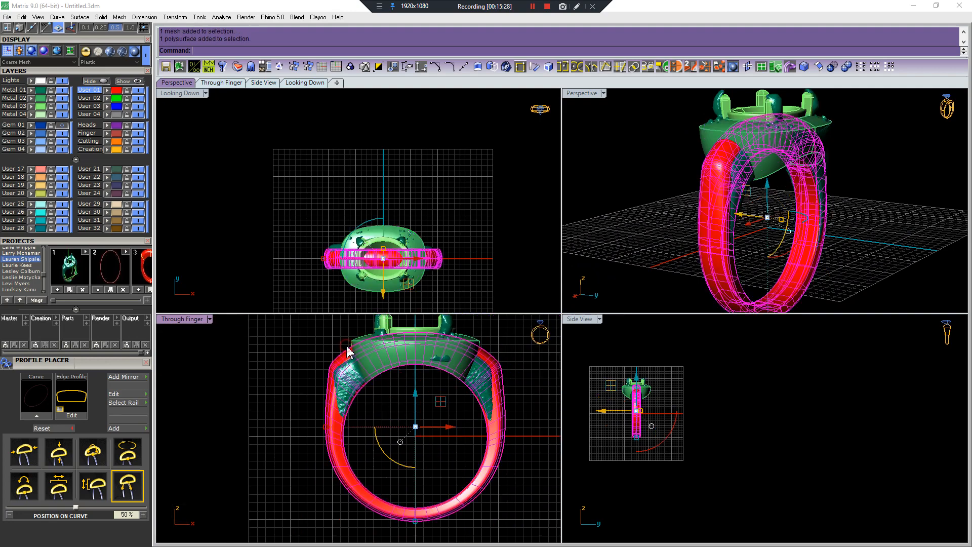
{"action": "scroll", "coordinate": [332, 441], "scroll_direction": "up", "scroll_amount": 6}
{"action": "key", "text": "Return"}
{"action": "left_click", "coordinate": [284, 423]}
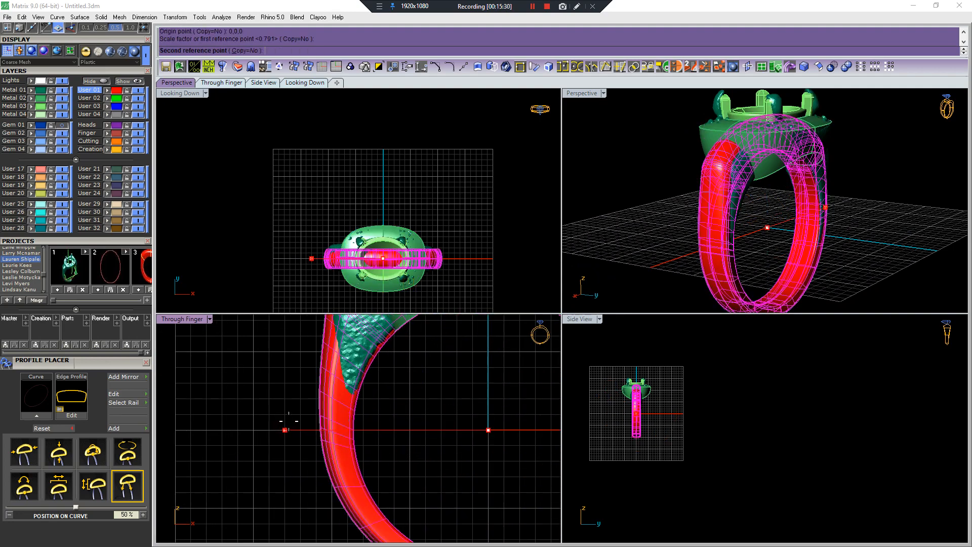
{"action": "left_click", "coordinate": [283, 423]}
{"action": "scroll", "coordinate": [284, 422], "scroll_direction": "down", "scroll_amount": 6}
{"action": "left_click", "coordinate": [285, 365]}
Try to turn on the shank's control points for editing its shoulder.
{"action": "scroll", "coordinate": [300, 367], "scroll_direction": "up", "scroll_amount": 4}
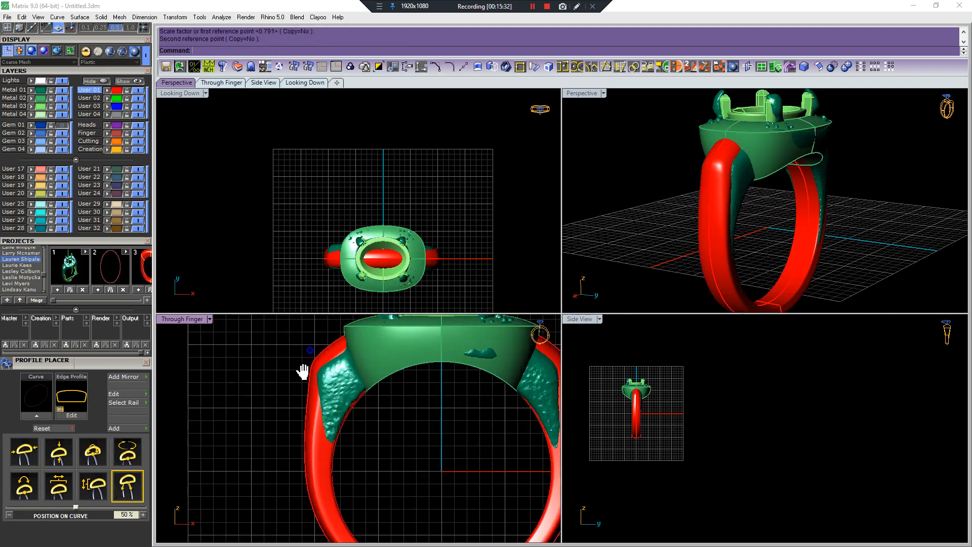
{"action": "right_click_drag", "start_coordinate": [306, 376], "coordinate": [283, 415]}
{"action": "left_click", "coordinate": [307, 378]}
{"action": "key", "text": "F10"}
{"action": "left_click", "coordinate": [320, 364]}
{"action": "right_click_drag", "start_coordinate": [325, 365], "coordinate": [311, 390]}
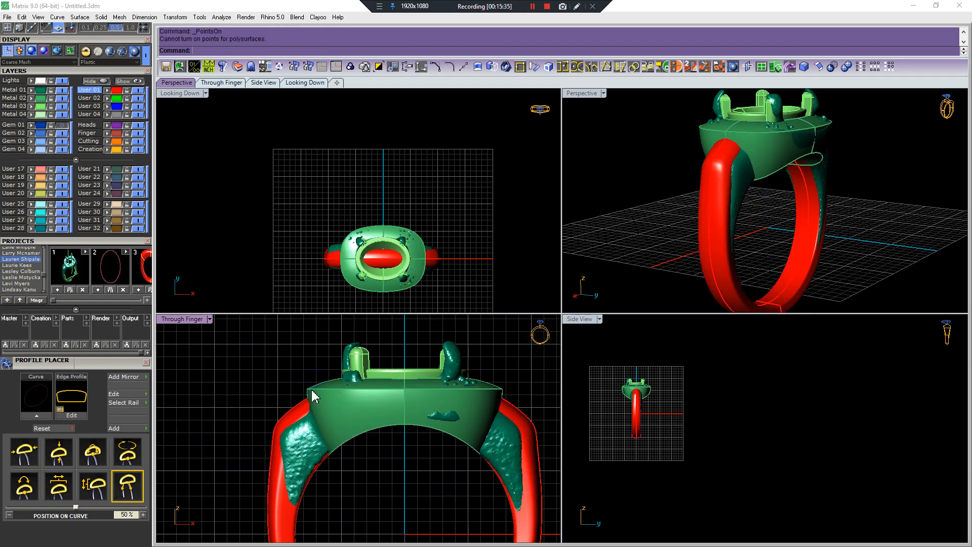
Put a degree 3 cage with a Global edit region around the shank for cage editing.
{"action": "scroll", "coordinate": [417, 247], "scroll_direction": "up", "scroll_amount": 4}
{"action": "scroll", "coordinate": [449, 241], "scroll_direction": "up", "scroll_amount": 2}
{"action": "left_click", "coordinate": [466, 271]}
{"action": "scroll", "coordinate": [637, 422], "scroll_direction": "up", "scroll_amount": 3}
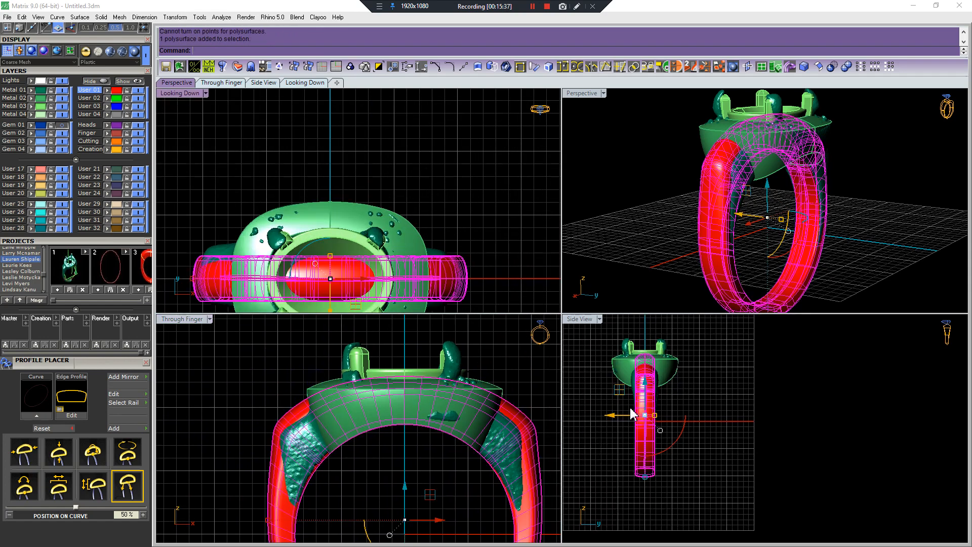
{"action": "right_click_drag", "start_coordinate": [643, 416], "coordinate": [647, 430]}
{"action": "key", "text": "F12"}
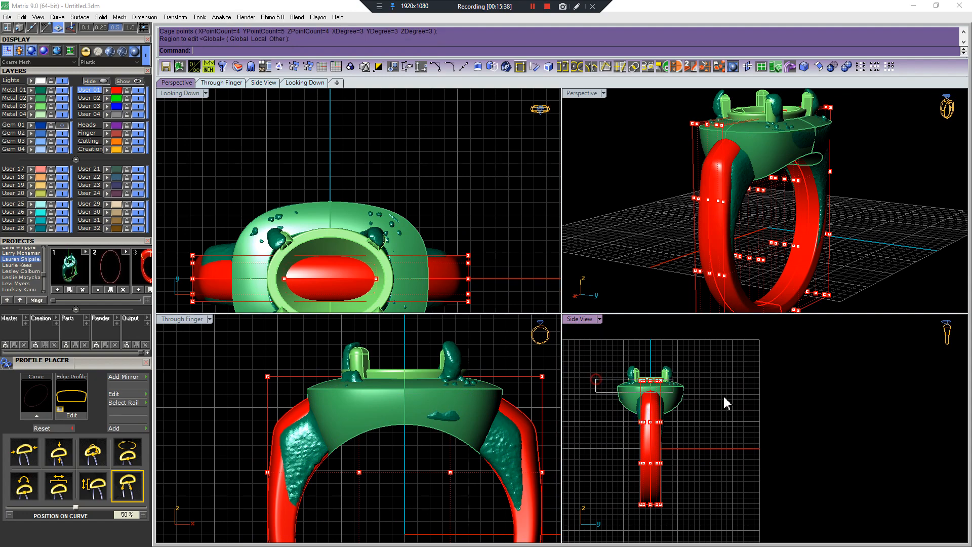
Widen the shank's upper end by scaling the cage's top row of points in one direction about the origin in the side view.
{"action": "left_click_drag", "start_coordinate": [596, 379], "coordinate": [729, 394]}
{"action": "right_click_drag", "start_coordinate": [680, 397], "coordinate": [681, 404]}
{"action": "key", "text": "F4"}
{"action": "left_click", "coordinate": [708, 454]}
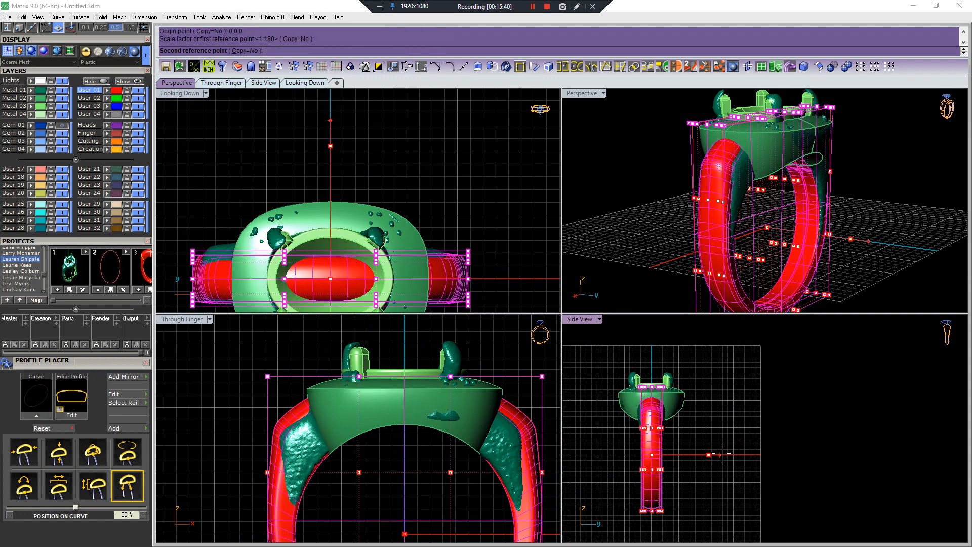
{"action": "left_click", "coordinate": [733, 455]}
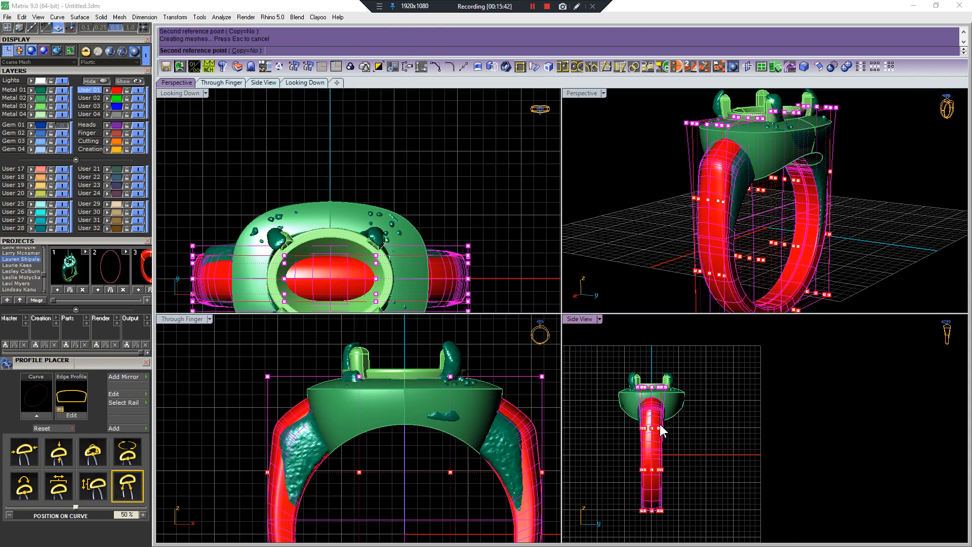
{"action": "scroll", "coordinate": [662, 427], "scroll_direction": "up", "scroll_amount": 8}
{"action": "scroll", "coordinate": [663, 429], "scroll_direction": "down", "scroll_amount": 8}
{"action": "scroll", "coordinate": [686, 460], "scroll_direction": "up", "scroll_amount": 2}
{"action": "key", "text": "F4"}
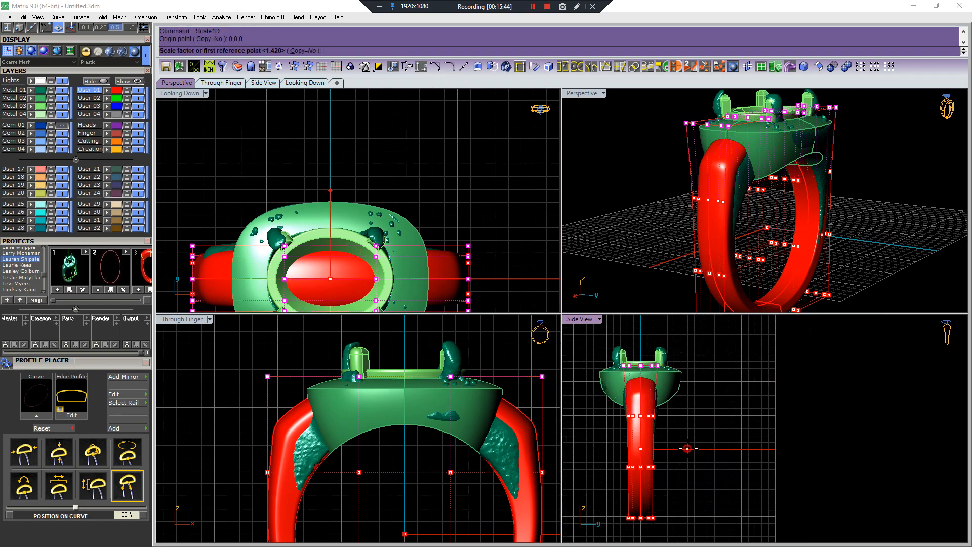
{"action": "left_click", "coordinate": [688, 449]}
{"action": "left_click", "coordinate": [685, 435]}
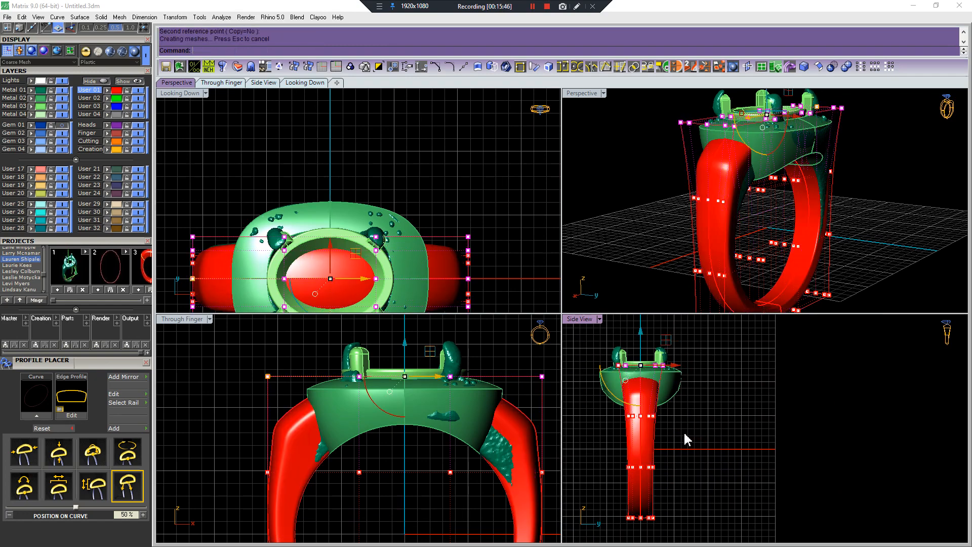
Delete the editing cage around the reshaped shank.
{"action": "right_click_drag", "start_coordinate": [743, 208], "coordinate": [861, 134]}
{"action": "left_click_drag", "start_coordinate": [868, 132], "coordinate": [841, 155]}
{"action": "key", "text": "Delete"}
Select the whole ring model and save it to project slot 4.
{"action": "scroll", "coordinate": [861, 193], "scroll_direction": "down", "scroll_amount": 4}
{"action": "right_click_drag", "start_coordinate": [831, 217], "coordinate": [743, 247]}
{"action": "key", "text": "ctrl+a"}
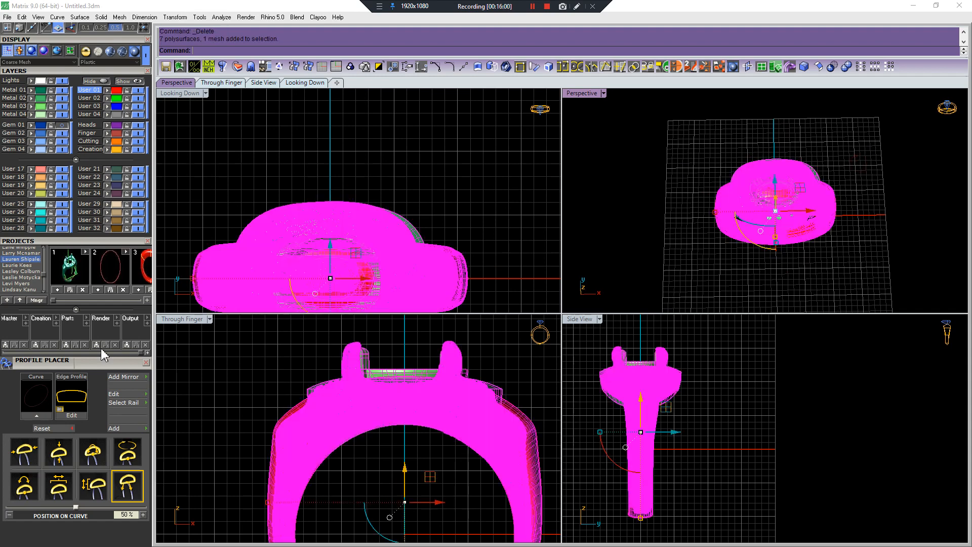
{"action": "left_click", "coordinate": [111, 300]}
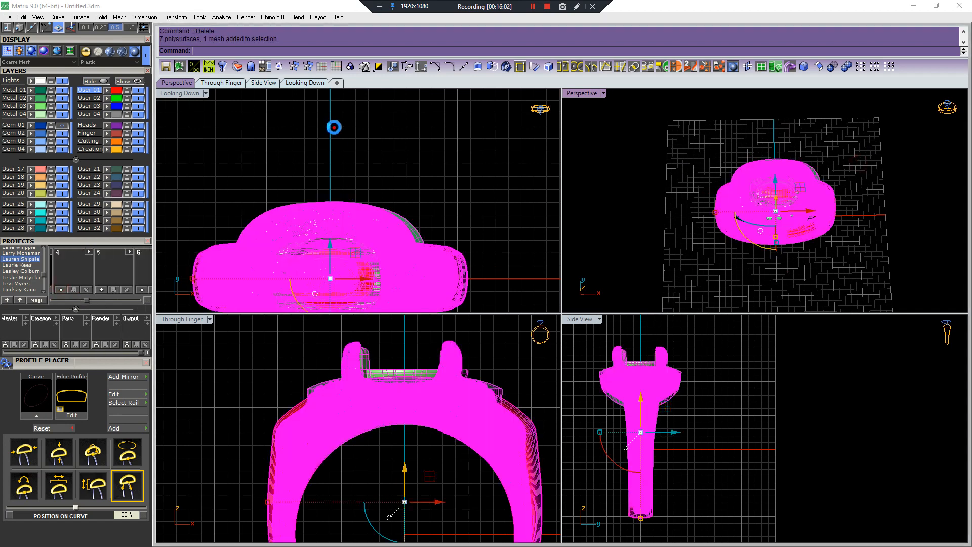
{"action": "right_click_drag", "start_coordinate": [782, 222], "coordinate": [783, 180]}
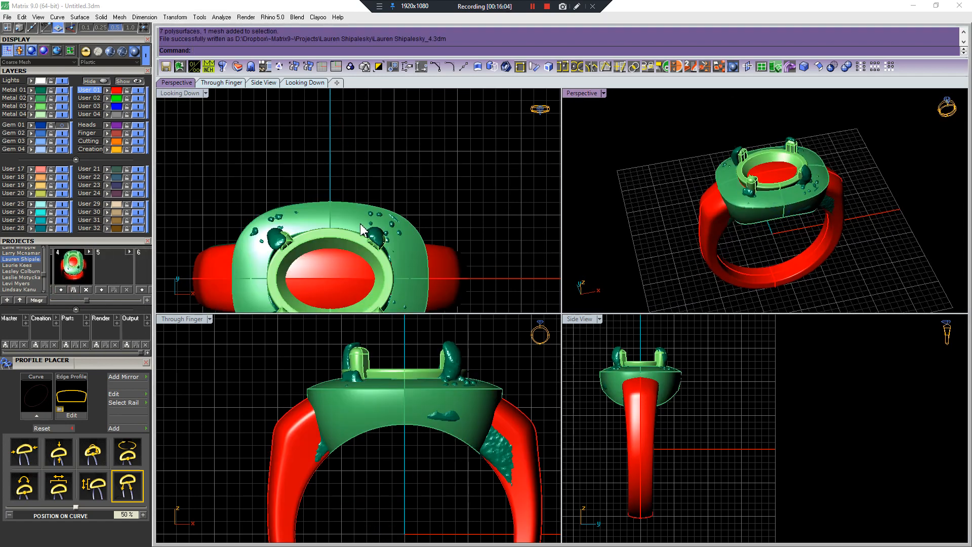
Hide the Metal 01 layer holding the scanned mesh and bring the halo head's underside into view.
{"action": "left_click", "coordinate": [62, 90]}
{"action": "right_click_drag", "start_coordinate": [755, 231], "coordinate": [744, 184]}
{"action": "scroll", "coordinate": [738, 208], "scroll_direction": "up", "scroll_amount": 8}
{"action": "scroll", "coordinate": [741, 214], "scroll_direction": "down", "scroll_amount": 5}
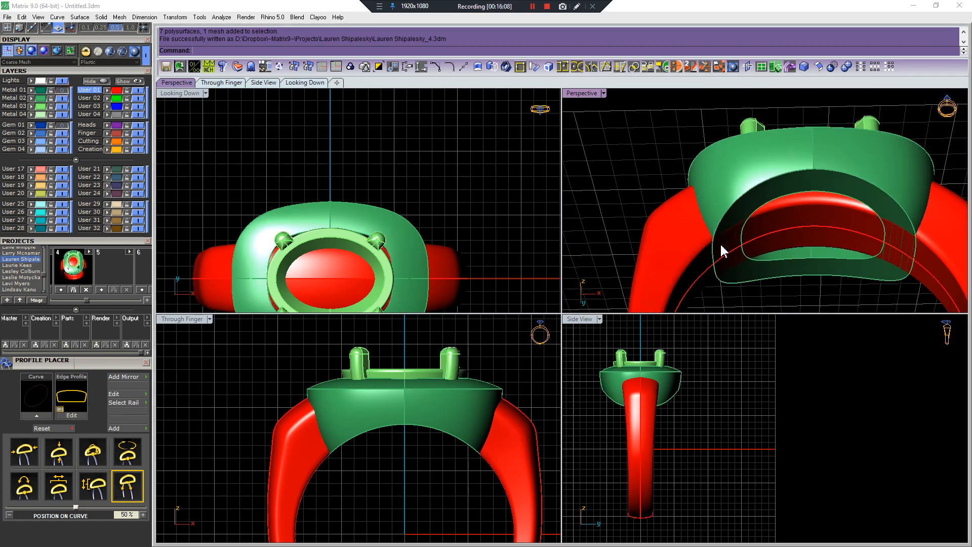
Try to subtract the halo head from the shank with a Boolean difference.
{"action": "left_click", "coordinate": [708, 252]}
{"action": "key", "text": "ctrl+d"}
{"action": "left_click", "coordinate": [743, 204]}
{"action": "right_click", "coordinate": [742, 202]}
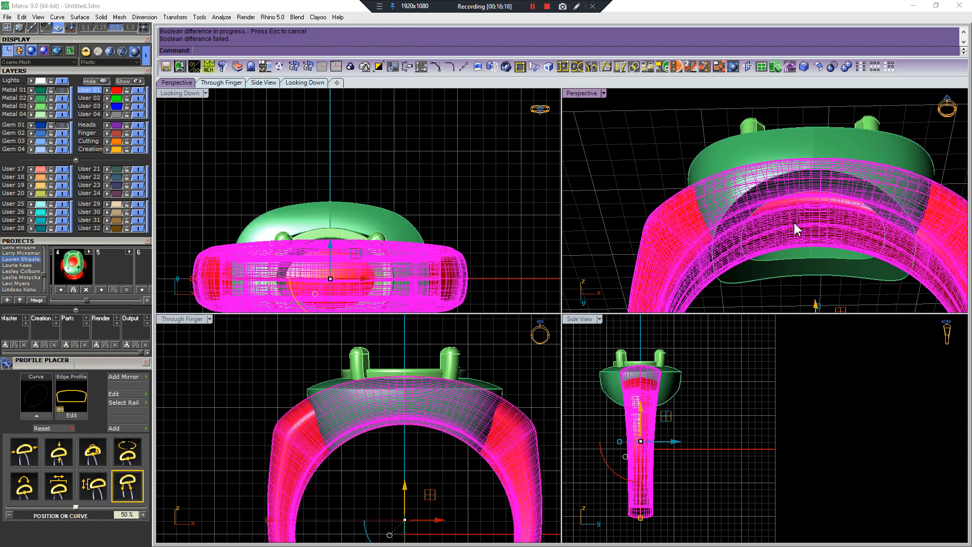
Copy the halo head to the clipboard and scale the original down very slightly about the origin in the looking-down view.
{"action": "left_click", "coordinate": [768, 235]}
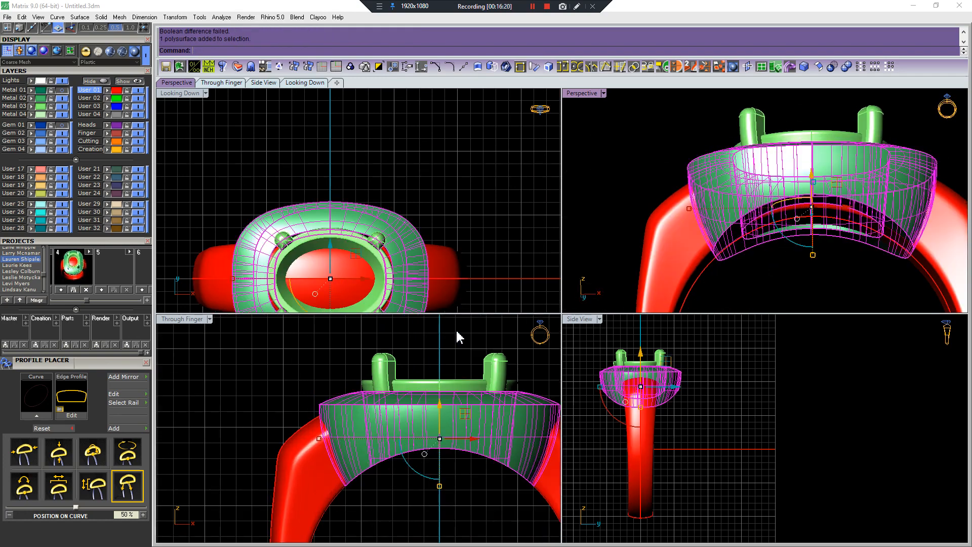
{"action": "key", "text": "ctrl+c"}
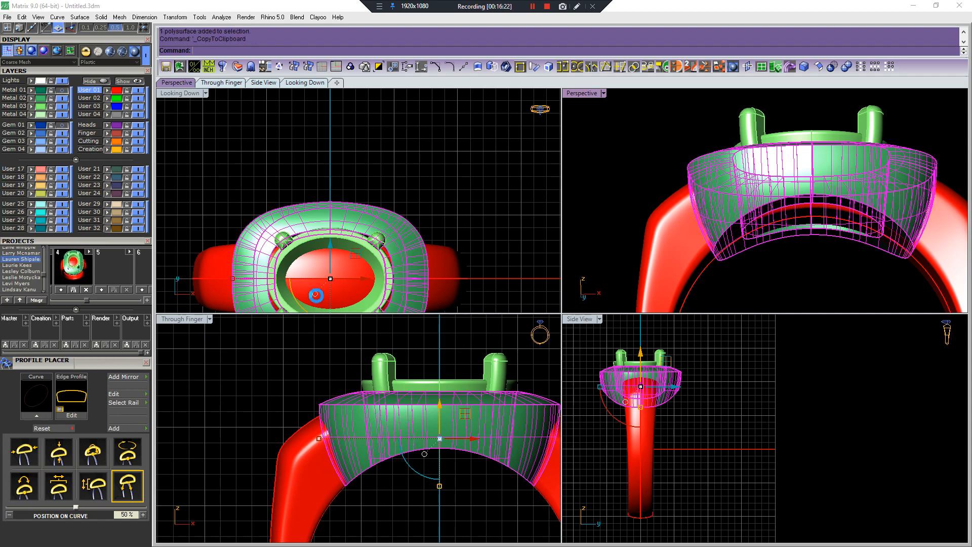
{"action": "right_click_drag", "start_coordinate": [352, 235], "coordinate": [361, 214]}
{"action": "key", "text": "F4"}
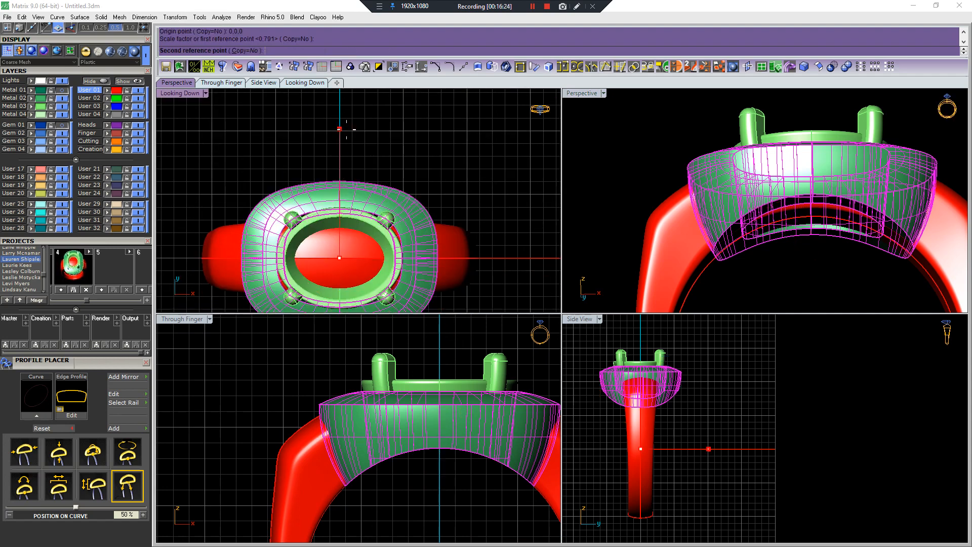
{"action": "left_click", "coordinate": [347, 131]}
{"action": "scroll", "coordinate": [425, 446], "scroll_direction": "up", "scroll_amount": 2}
{"action": "left_click_drag", "start_coordinate": [443, 404], "coordinate": [446, 414]}
{"action": "key", "text": "ctrl+z"}
Subtract the slightly smaller halo head from the shank with a Boolean difference and delete the leftover piece inside the head.
{"action": "left_click", "coordinate": [687, 223]}
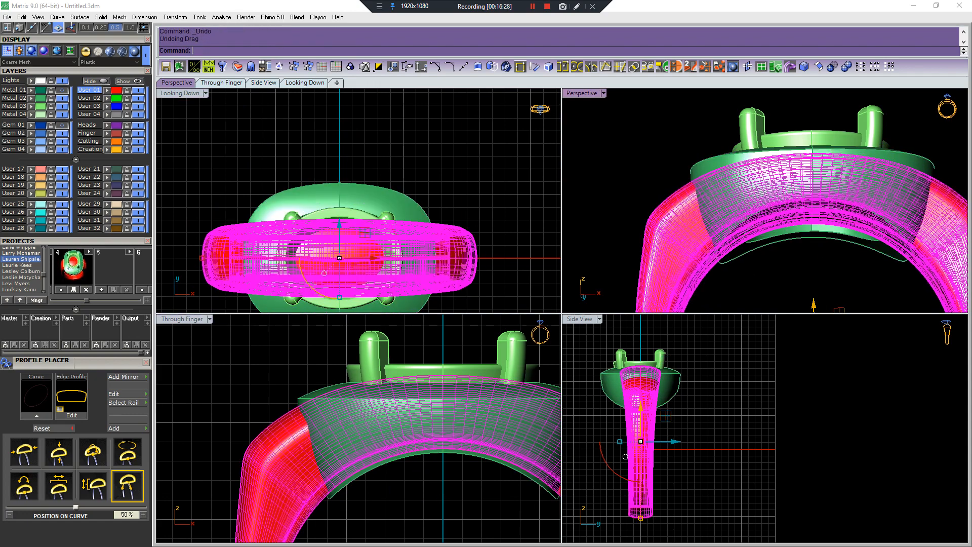
{"action": "key", "text": "ctrl+d"}
{"action": "left_click", "coordinate": [784, 191]}
{"action": "right_click", "coordinate": [785, 191]}
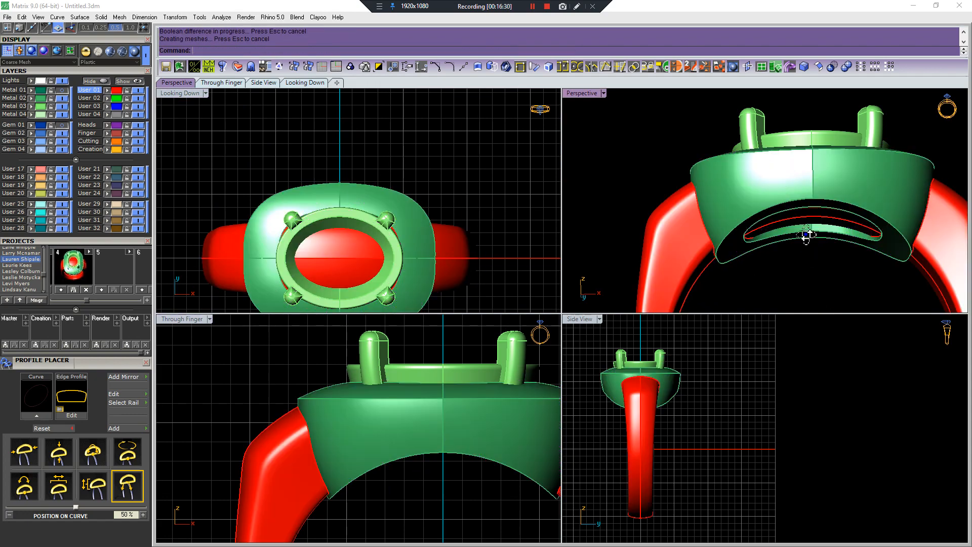
{"action": "left_click", "coordinate": [805, 213]}
{"action": "key", "text": "Delete"}
Paste the full-size halo head from the clipboard back into place over the cut shank.
{"action": "right_click_drag", "start_coordinate": [786, 177], "coordinate": [783, 213]}
{"action": "key", "text": "ctrl+v"}
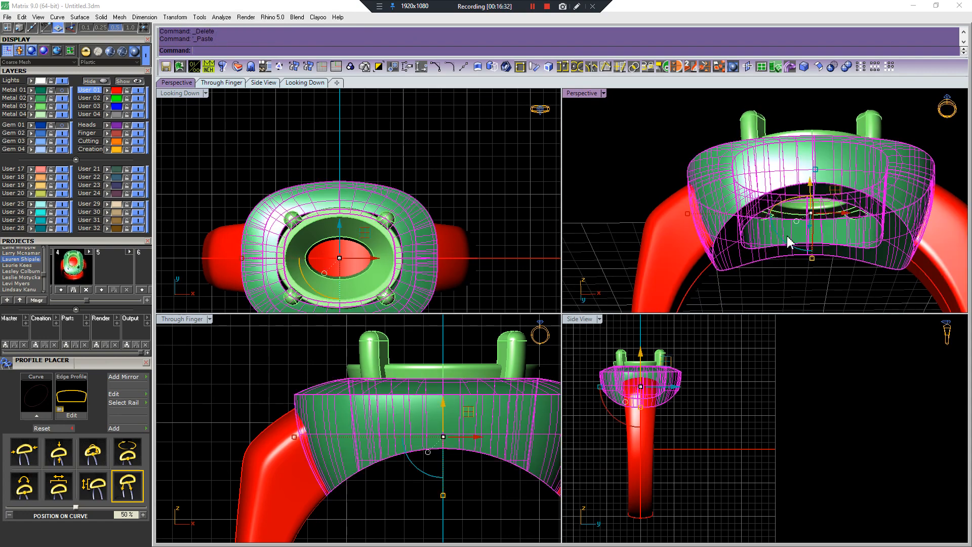
{"action": "left_click", "coordinate": [788, 290]}
{"action": "right_click_drag", "start_coordinate": [788, 290], "coordinate": [730, 272]}
Examine the seam where the shank's inner edge meets the halo head.
{"action": "scroll", "coordinate": [730, 271], "scroll_direction": "up", "scroll_amount": 6}
{"action": "left_click", "coordinate": [713, 237]}
{"action": "scroll", "coordinate": [738, 214], "scroll_direction": "up", "scroll_amount": 3}
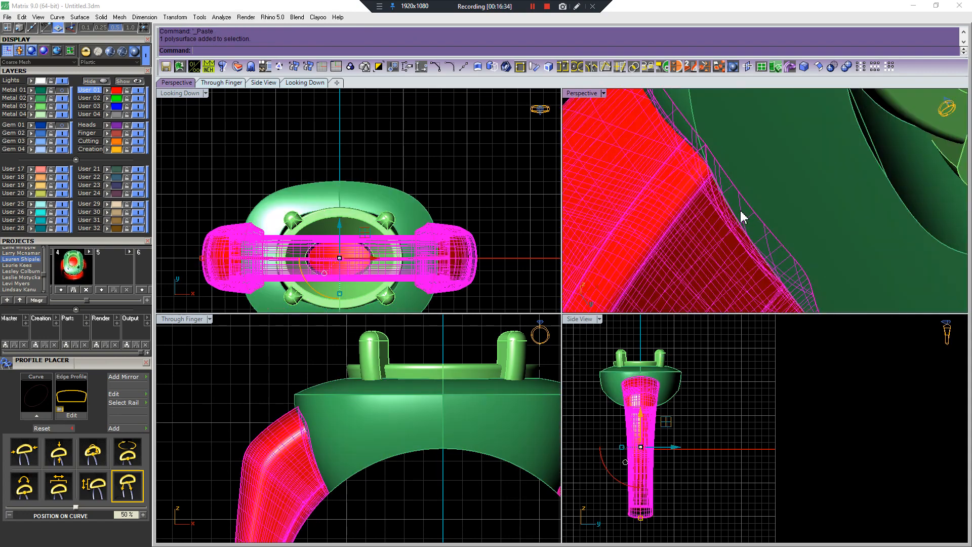
{"action": "key", "text": "Escape"}
{"action": "right_click_drag", "start_coordinate": [738, 202], "coordinate": [779, 233]}
{"action": "left_click", "coordinate": [750, 206]}
{"action": "scroll", "coordinate": [780, 229], "scroll_direction": "up", "scroll_amount": 3}
{"action": "left_click", "coordinate": [780, 225]}
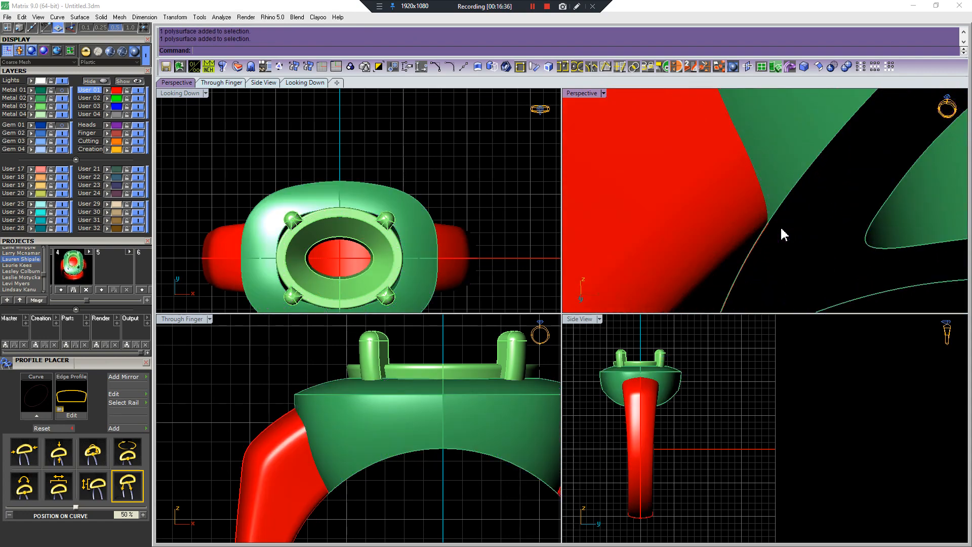
{"action": "scroll", "coordinate": [780, 226], "scroll_direction": "up", "scroll_amount": 2}
{"action": "scroll", "coordinate": [759, 228], "scroll_direction": "up", "scroll_amount": 2}
{"action": "left_click", "coordinate": [759, 228]}
{"action": "left_click", "coordinate": [777, 229]}
{"action": "scroll", "coordinate": [776, 229], "scroll_direction": "down", "scroll_amount": 4}
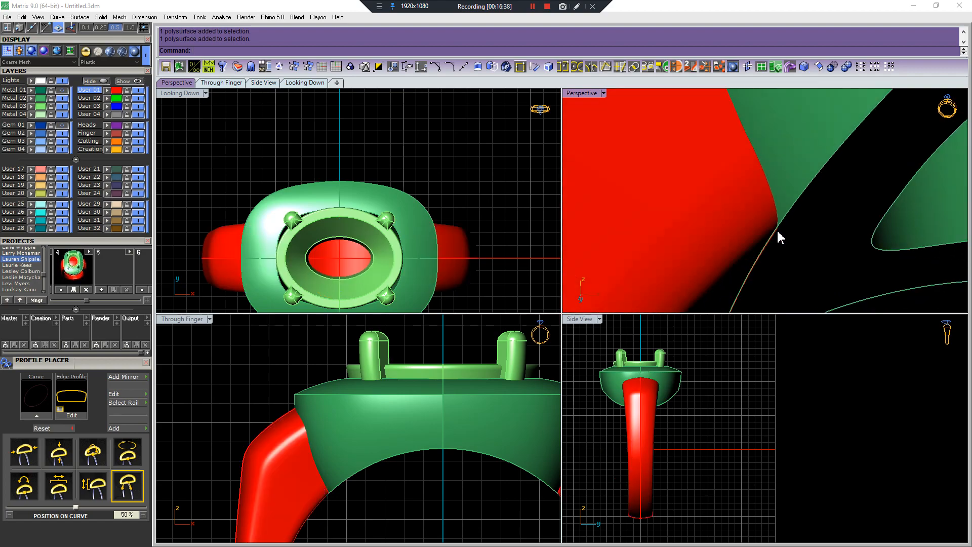
Try to join the shank and the halo head with a Boolean union.
{"action": "left_click", "coordinate": [753, 223]}
{"action": "scroll", "coordinate": [753, 228], "scroll_direction": "down", "scroll_amount": 4}
{"action": "left_click", "coordinate": [791, 227], "text": "shift"}
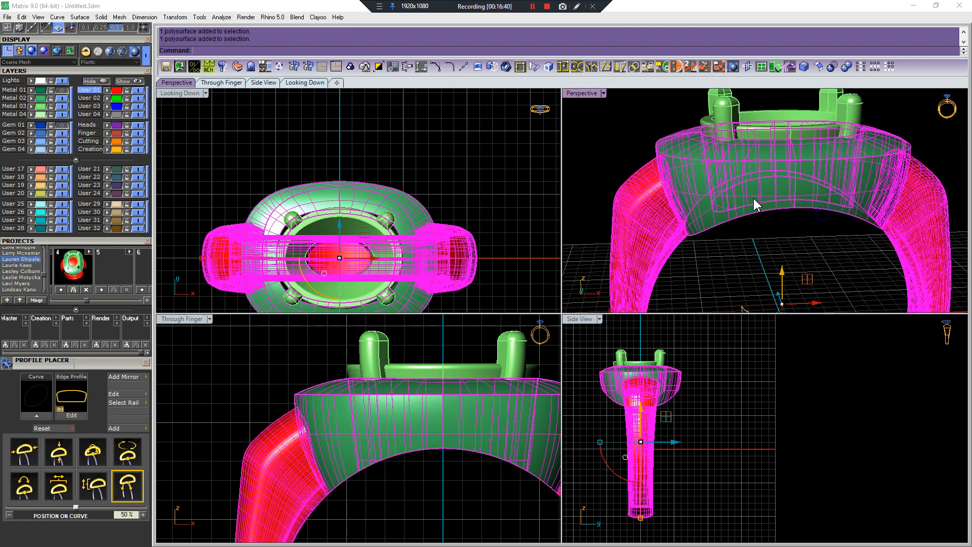
{"action": "right_click_drag", "start_coordinate": [750, 212], "coordinate": [748, 212]}
{"action": "key", "text": "ctrl+u"}
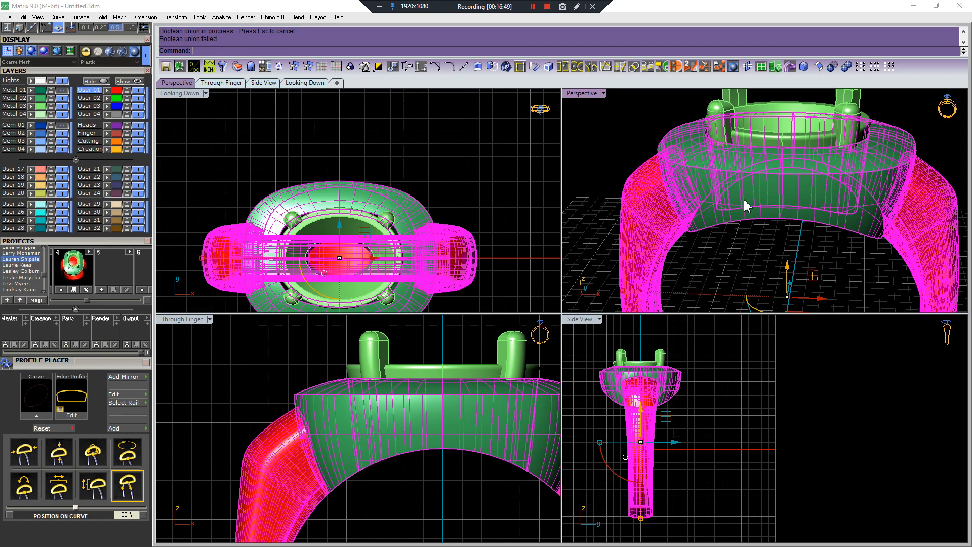
Step back through the most recent edits and redo the last one undone.
{"action": "key", "text": "ctrl+z"}
{"action": "right_click_drag", "start_coordinate": [748, 216], "coordinate": [744, 276]}
{"action": "key", "text": "ctrl+z"}
{"action": "key", "text": "ctrl+y"}
Delete the halo head and paste a fresh copy from the clipboard in its place between the shank ends.
{"action": "scroll", "coordinate": [813, 252], "scroll_direction": "up", "scroll_amount": 2}
{"action": "left_click", "coordinate": [377, 418]}
{"action": "key", "text": "Delete"}
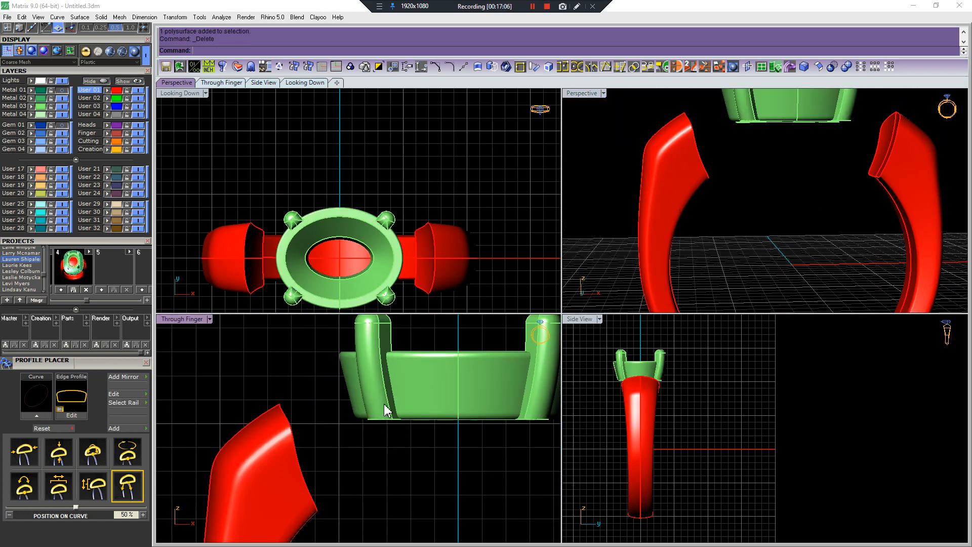
{"action": "key", "text": "ctrl+v"}
{"action": "scroll", "coordinate": [378, 418], "scroll_direction": "up", "scroll_amount": 1}
{"action": "left_click", "coordinate": [382, 397]}
{"action": "left_click", "coordinate": [398, 508]}
{"action": "scroll", "coordinate": [399, 507], "scroll_direction": "down", "scroll_amount": 6}
{"action": "right_click_drag", "start_coordinate": [427, 495], "coordinate": [402, 428]}
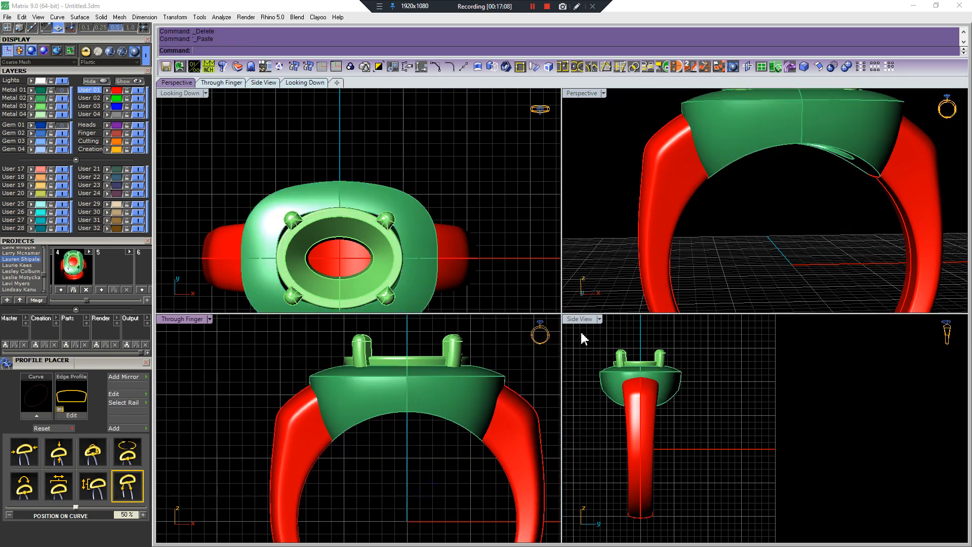
Show the Gem 01 layer and save the complete ring with its stone to project slot 5.
{"action": "scroll", "coordinate": [729, 192], "scroll_direction": "down", "scroll_amount": 7}
{"action": "right_click_drag", "start_coordinate": [733, 190], "coordinate": [747, 237]}
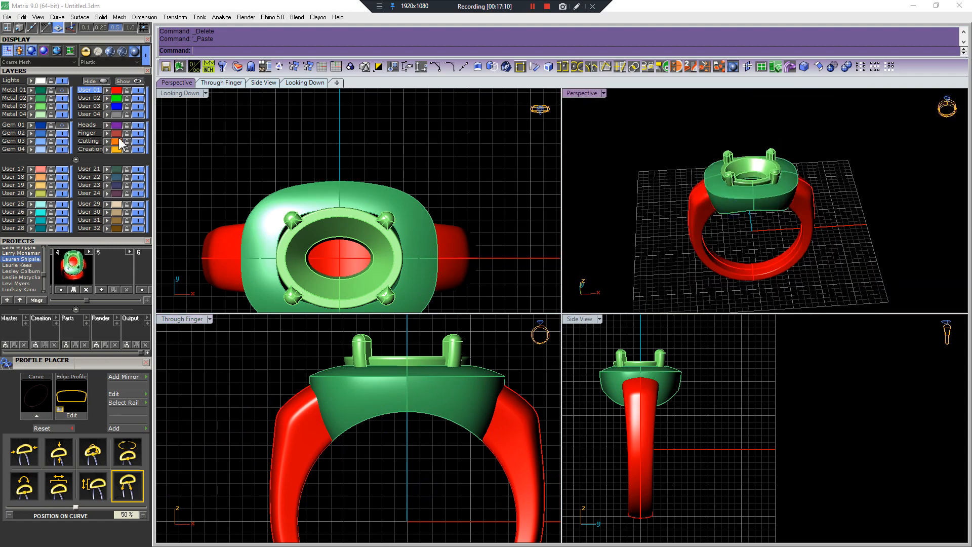
{"action": "left_click", "coordinate": [64, 128]}
{"action": "right_click_drag", "start_coordinate": [783, 207], "coordinate": [844, 244]}
{"action": "left_click_drag", "start_coordinate": [856, 147], "coordinate": [641, 284]}
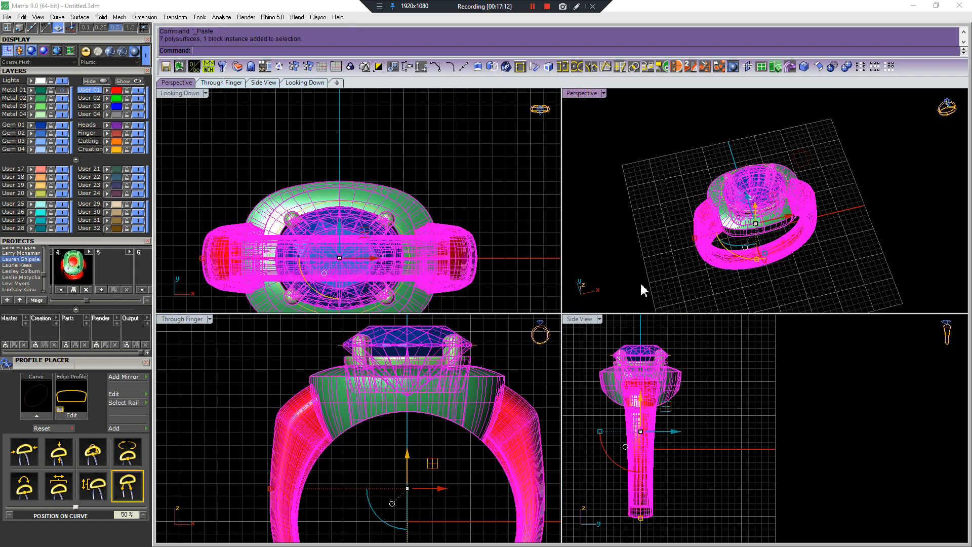
{"action": "left_click", "coordinate": [105, 289]}
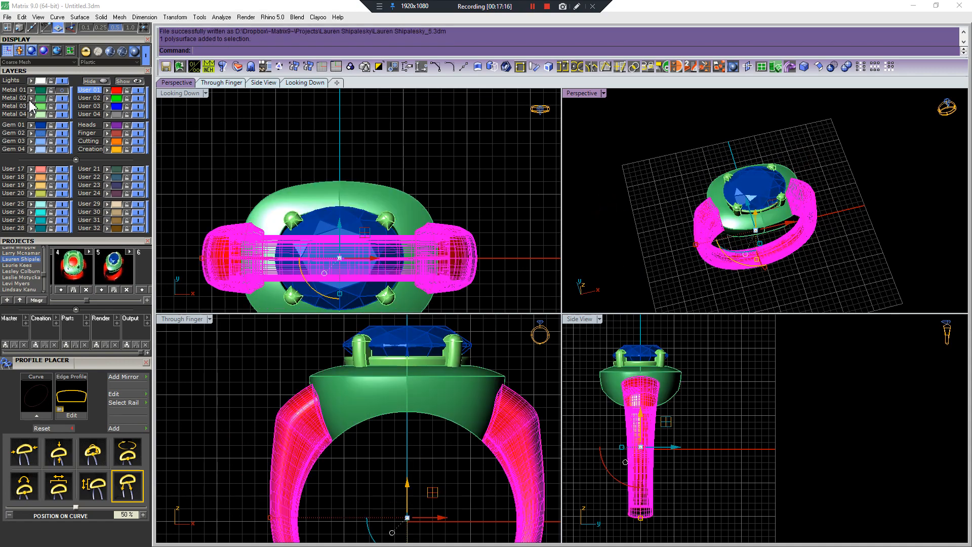
Move the shank to a metal layer so its colour matches the halo head.
{"action": "left_click", "coordinate": [524, 146]}
{"action": "mouse_move", "coordinate": [765, 202]}
{"action": "right_mouse_down"}
{"action": "mouse_move", "coordinate": [745, 181]}
{"action": "mouse_move", "coordinate": [693, 171]}
{"action": "mouse_move", "coordinate": [767, 213]}
{"action": "right_mouse_up"}
{"action": "scroll", "coordinate": [766, 214], "scroll_direction": "up", "scroll_amount": 5}
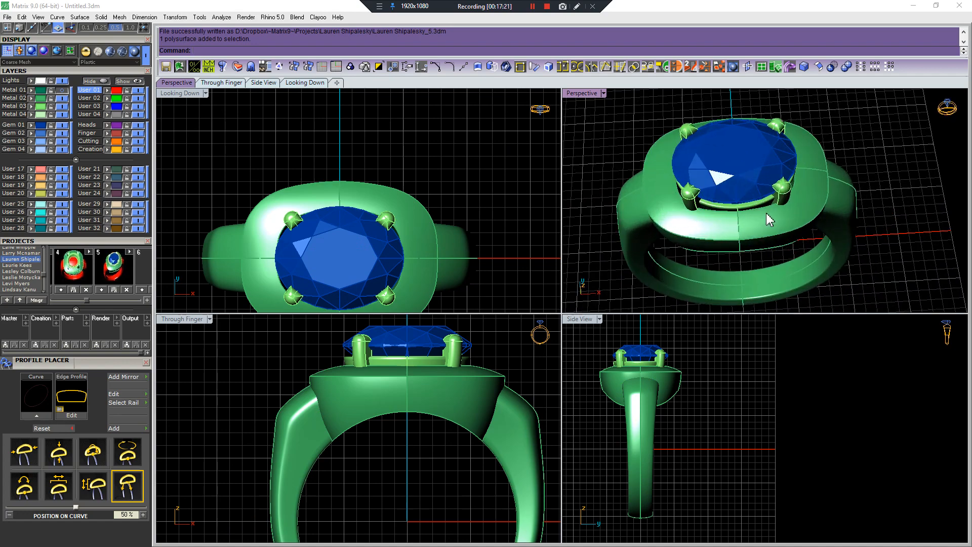
Extract a quarter isocurve from the halo head's top surface and mirror it to all four quadrants with Quad Flip Builder.
{"action": "left_click", "coordinate": [615, 67]}
{"action": "scroll", "coordinate": [775, 216], "scroll_direction": "up", "scroll_amount": 3}
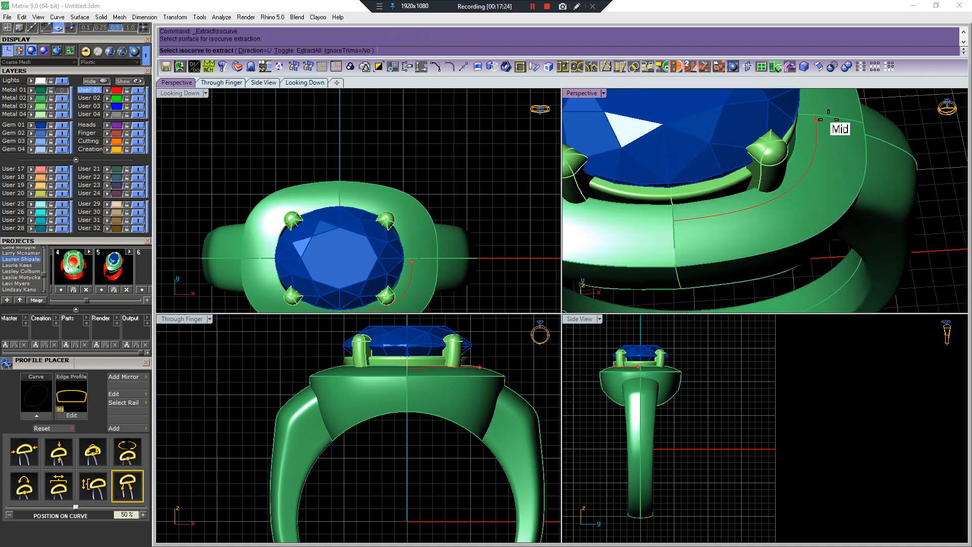
{"action": "left_click", "coordinate": [816, 120]}
{"action": "scroll", "coordinate": [831, 144], "scroll_direction": "down", "scroll_amount": 5}
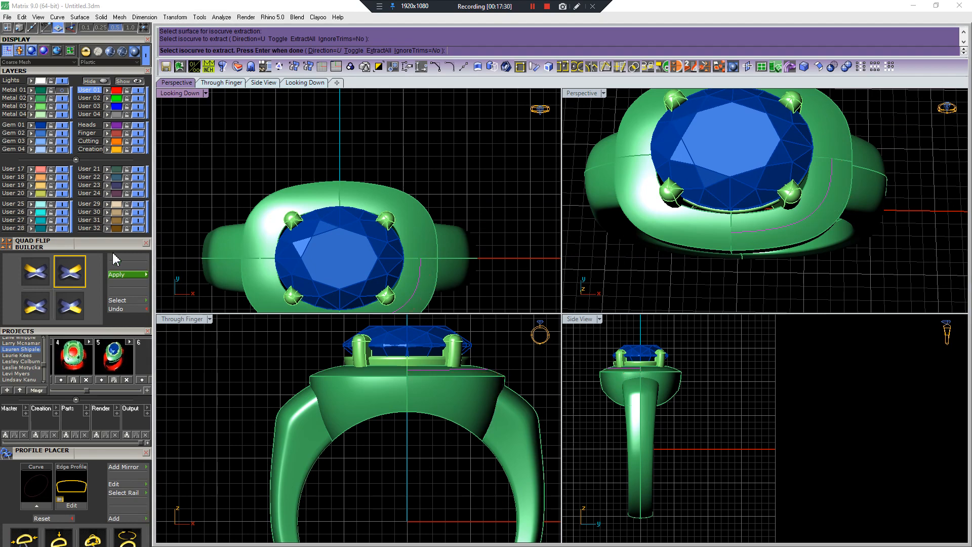
{"action": "left_click", "coordinate": [71, 305]}
{"action": "left_click", "coordinate": [127, 275]}
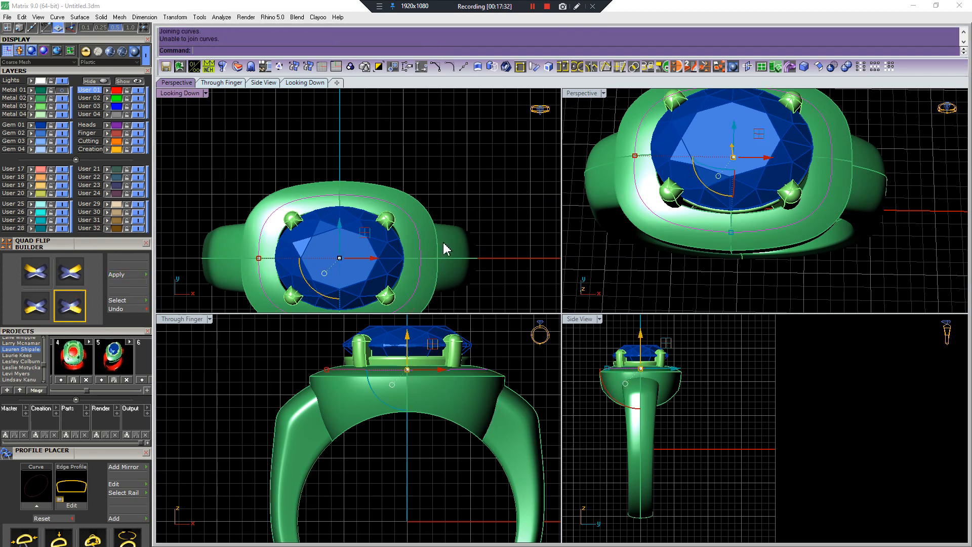
Examine the ends of the mirrored curve segments where they meet on the halo head's centre line.
{"action": "right_click_drag", "start_coordinate": [403, 193], "coordinate": [411, 161]}
{"action": "left_click", "coordinate": [398, 152]}
{"action": "scroll", "coordinate": [381, 170], "scroll_direction": "up", "scroll_amount": 4}
{"action": "left_click", "coordinate": [382, 165]}
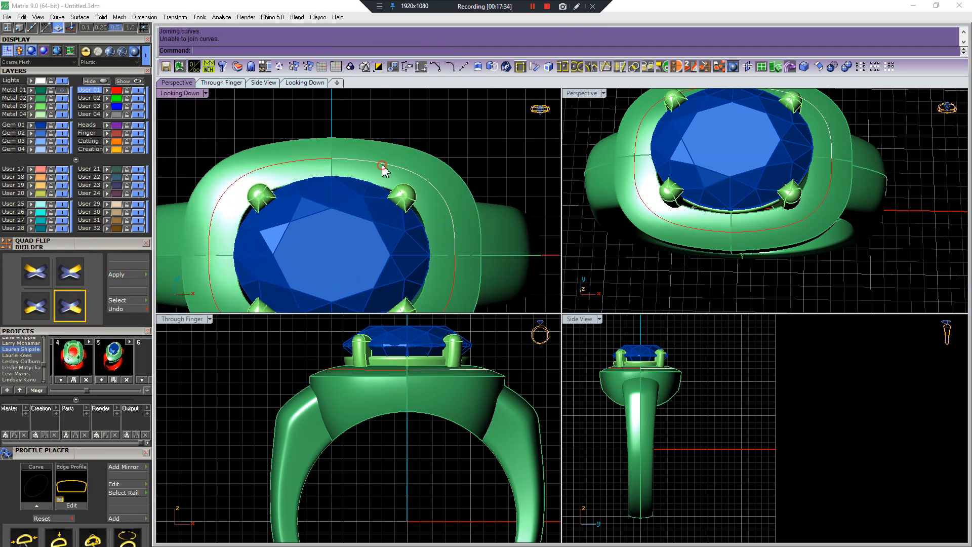
{"action": "left_click", "coordinate": [412, 193]}
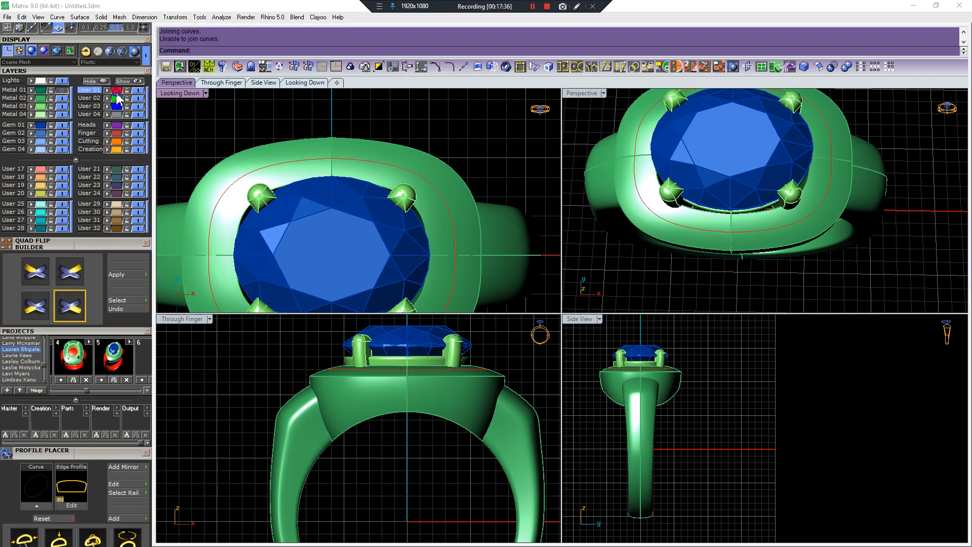
{"action": "scroll", "coordinate": [304, 151], "scroll_direction": "up", "scroll_amount": 6}
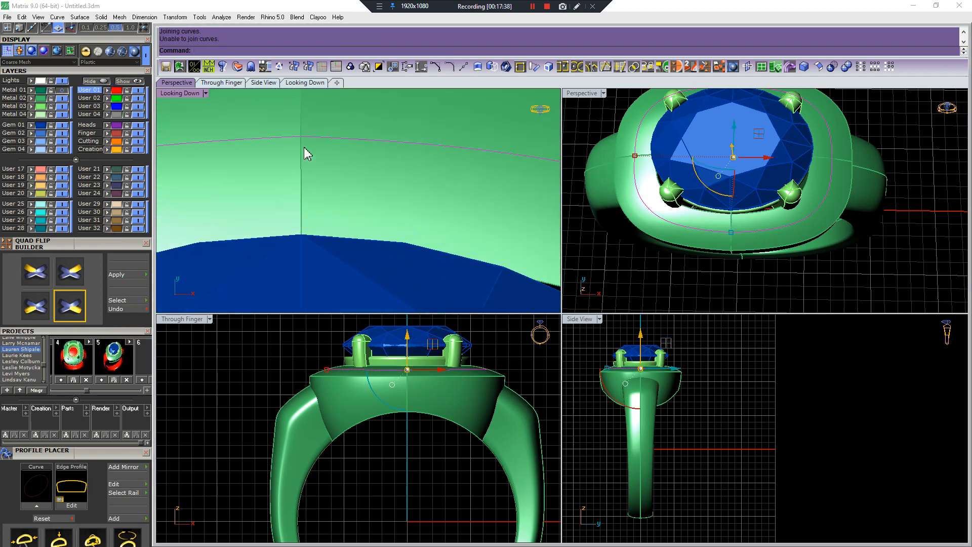
{"action": "scroll", "coordinate": [299, 135], "scroll_direction": "down", "scroll_amount": 4}
{"action": "scroll", "coordinate": [299, 133], "scroll_direction": "up", "scroll_amount": 4}
{"action": "scroll", "coordinate": [299, 134], "scroll_direction": "down", "scroll_amount": 6}
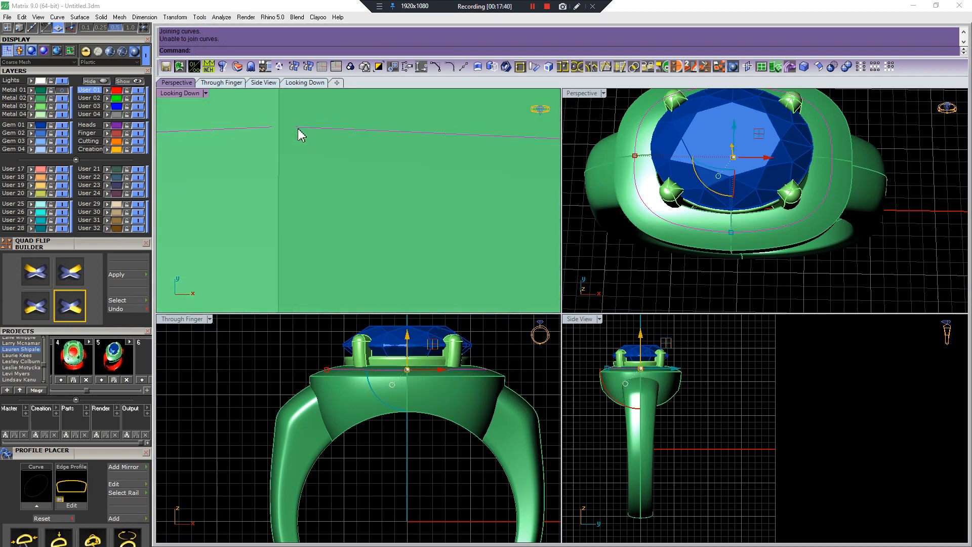
{"action": "scroll", "coordinate": [321, 157], "scroll_direction": "up", "scroll_amount": 3}
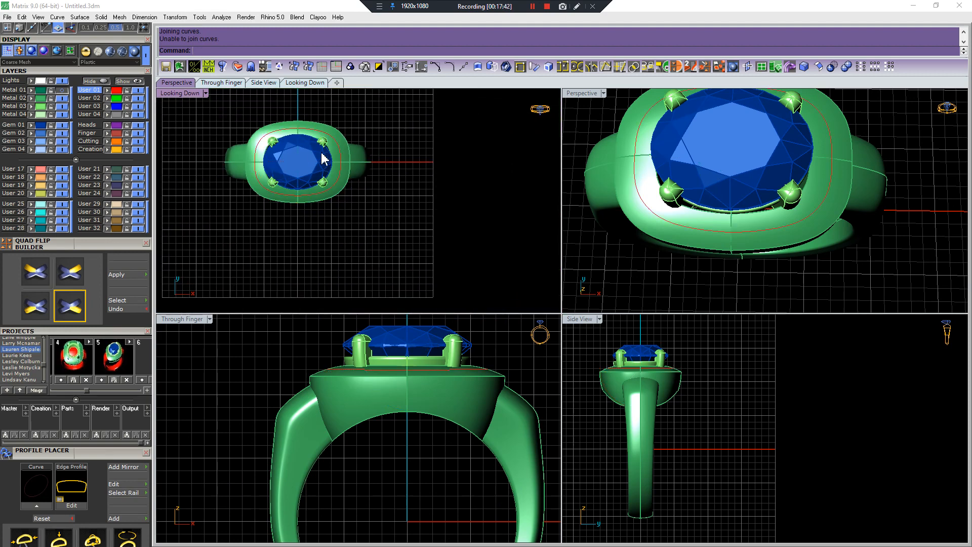
Delete the mirrored isocurve segments from the halo head's top surface, keeping the halo head itself.
{"action": "key", "text": "Delete"}
{"action": "scroll", "coordinate": [283, 126], "scroll_direction": "up", "scroll_amount": 5}
{"action": "key", "text": "Delete"}
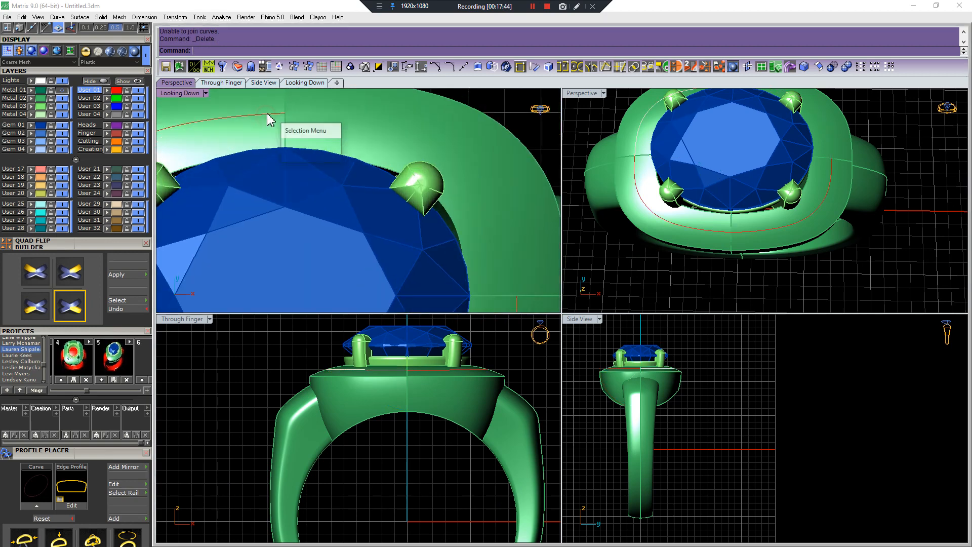
{"action": "scroll", "coordinate": [304, 223], "scroll_direction": "down", "scroll_amount": 5}
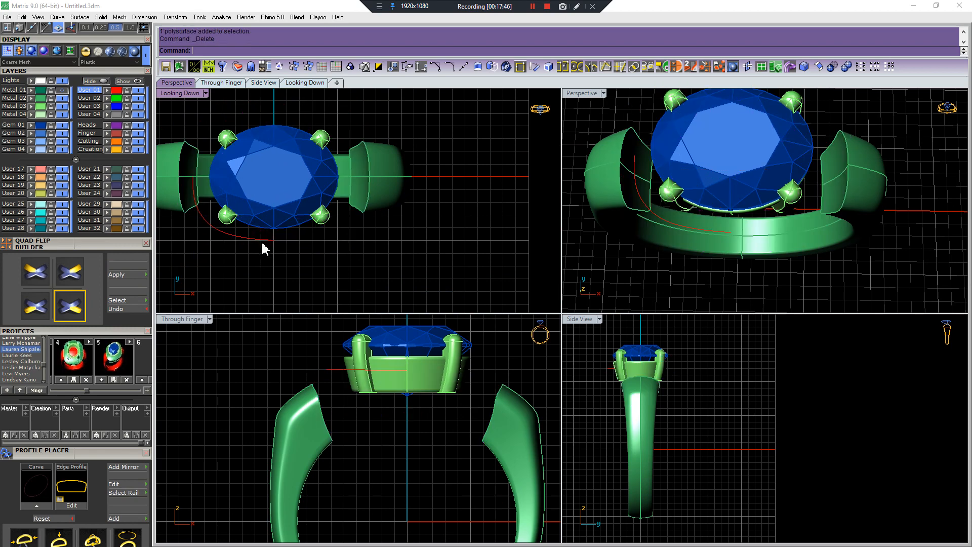
{"action": "key", "text": "ctrl+z"}
{"action": "key", "text": "ctrl+z"}
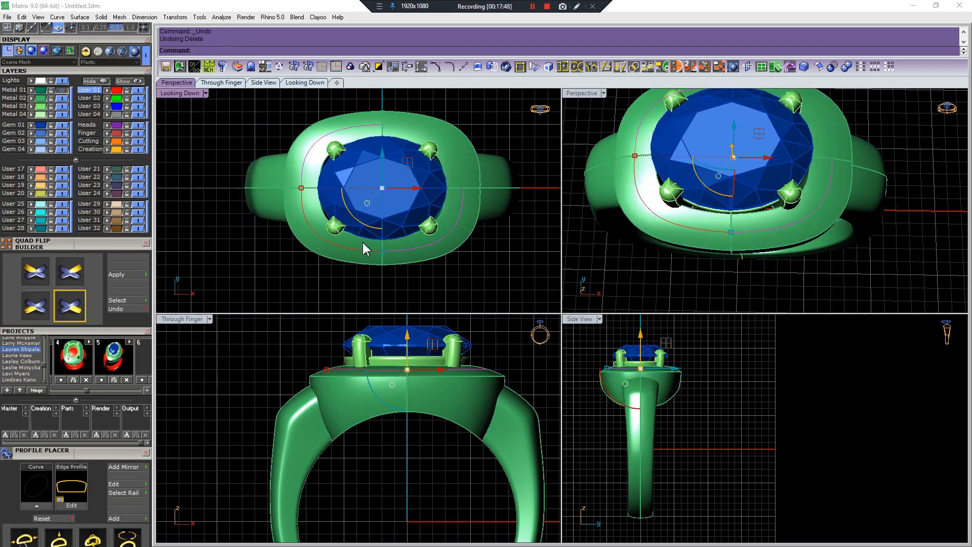
{"action": "key", "text": "Delete"}
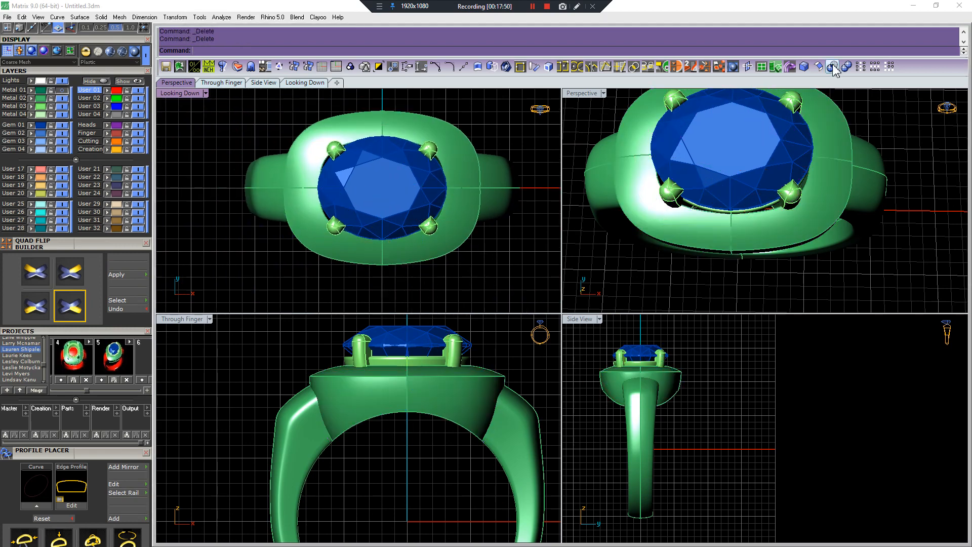
Extract an isocurve running along the front-right quadrant of the halo head's top surface.
{"action": "scroll", "coordinate": [695, 203], "scroll_direction": "up", "scroll_amount": 5}
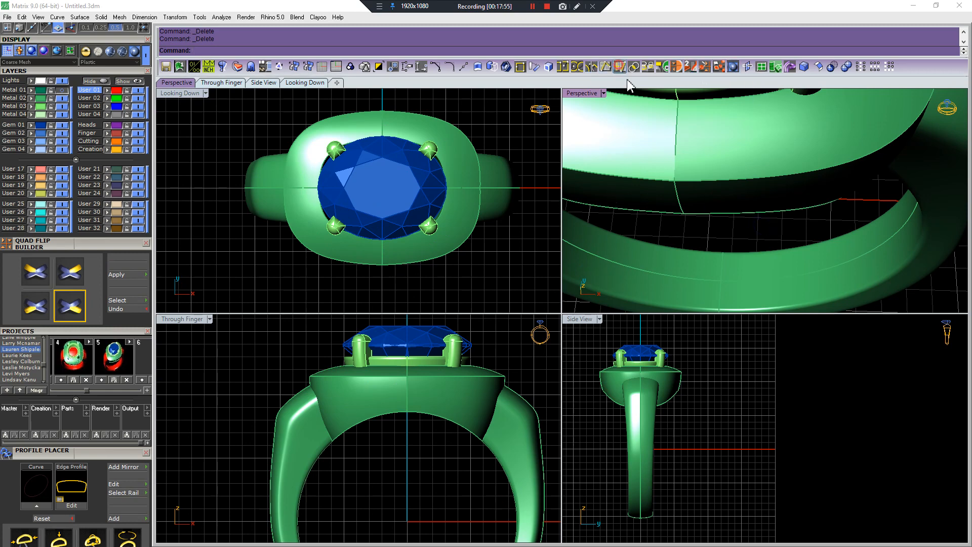
{"action": "left_click", "coordinate": [619, 66]}
{"action": "left_click", "coordinate": [700, 144]}
{"action": "left_click", "coordinate": [679, 138]}
{"action": "right_click", "coordinate": [679, 138]}
{"action": "scroll", "coordinate": [678, 138], "scroll_direction": "down", "scroll_amount": 2}
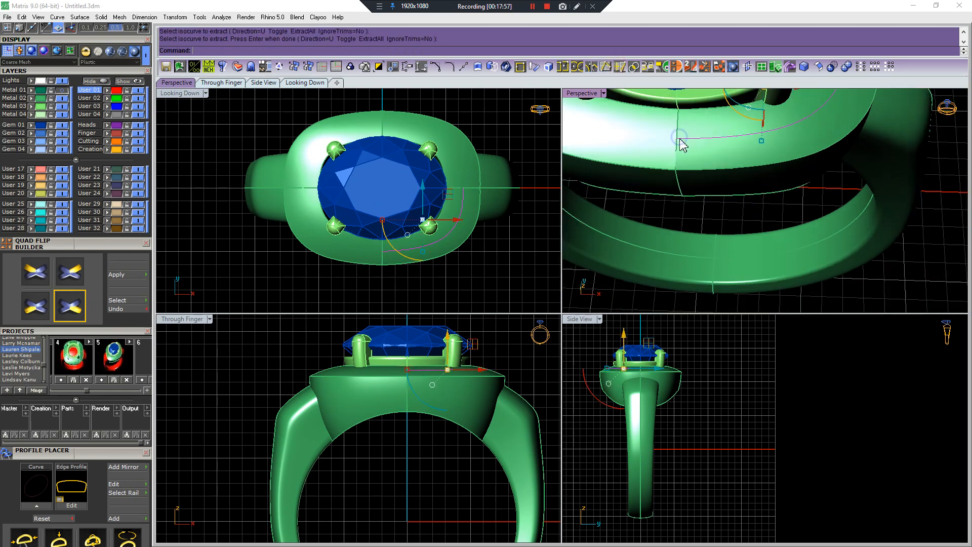
Extract the matching isocurve on the back-right quadrant, snapped to the end of the front-right curve.
{"action": "scroll", "coordinate": [680, 139], "scroll_direction": "down", "scroll_amount": 4}
{"action": "right_click_drag", "start_coordinate": [681, 141], "coordinate": [811, 155]}
{"action": "scroll", "coordinate": [755, 196], "scroll_direction": "up", "scroll_amount": 5}
{"action": "right_click", "coordinate": [744, 175]}
{"action": "left_click", "coordinate": [748, 161]}
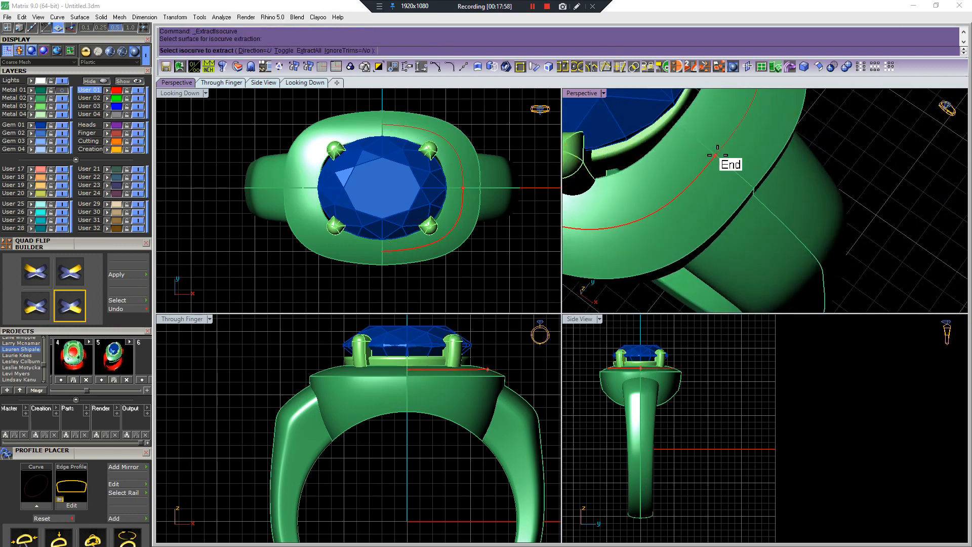
{"action": "left_click", "coordinate": [717, 155]}
{"action": "right_click", "coordinate": [719, 159]}
Extract the isocurve on the halo top's back-left quadrant, snapped to the end of the back-right curve.
{"action": "scroll", "coordinate": [722, 174], "scroll_direction": "down", "scroll_amount": 5}
{"action": "right_click_drag", "start_coordinate": [727, 211], "coordinate": [765, 204]}
{"action": "scroll", "coordinate": [738, 199], "scroll_direction": "up", "scroll_amount": 5}
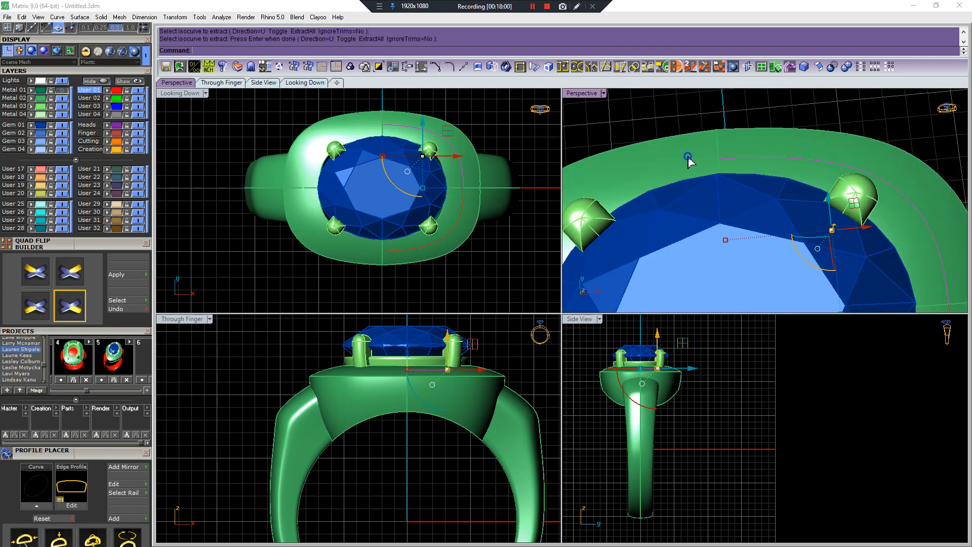
{"action": "right_click", "coordinate": [689, 160]}
{"action": "left_click", "coordinate": [719, 161]}
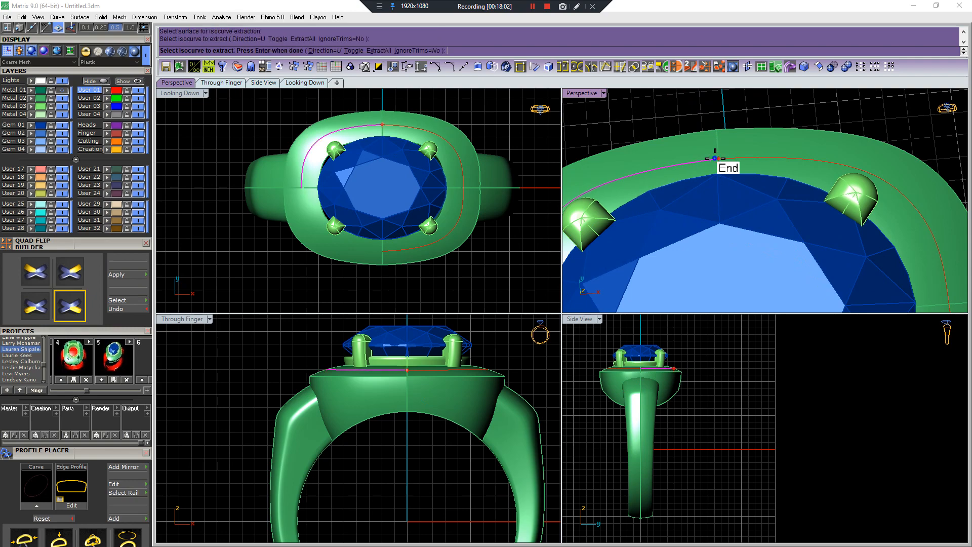
{"action": "right_click", "coordinate": [715, 159]}
Extract the isocurve on the front-left quadrant, snapped to the neighbouring curve's end to complete the loop around the halo.
{"action": "scroll", "coordinate": [721, 167], "scroll_direction": "down", "scroll_amount": 5}
{"action": "scroll", "coordinate": [768, 194], "scroll_direction": "up", "scroll_amount": 5}
{"action": "right_click_drag", "start_coordinate": [772, 208], "coordinate": [816, 186]}
{"action": "right_click", "coordinate": [828, 183]}
{"action": "left_click", "coordinate": [846, 181]}
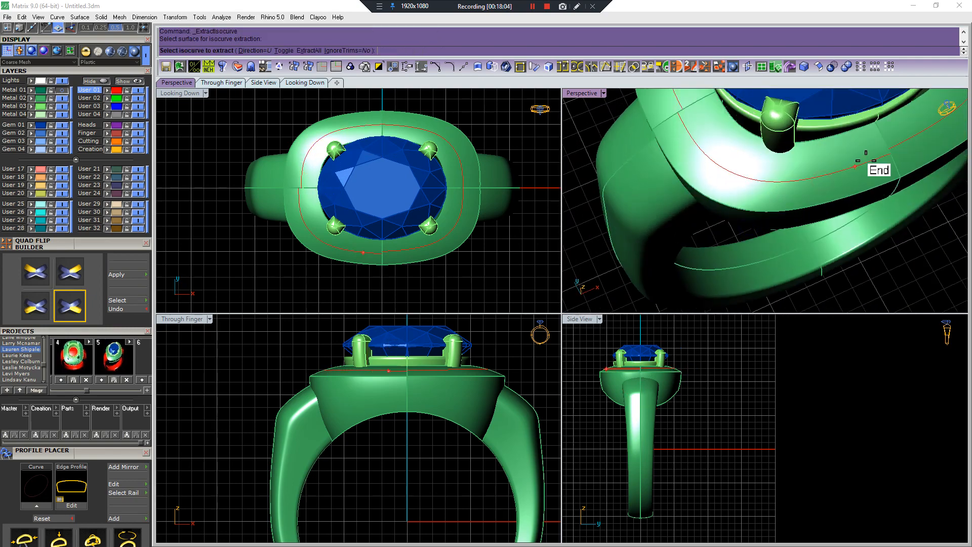
{"action": "left_click", "coordinate": [866, 161]}
{"action": "right_click", "coordinate": [883, 152]}
{"action": "scroll", "coordinate": [760, 147], "scroll_direction": "down", "scroll_amount": 5}
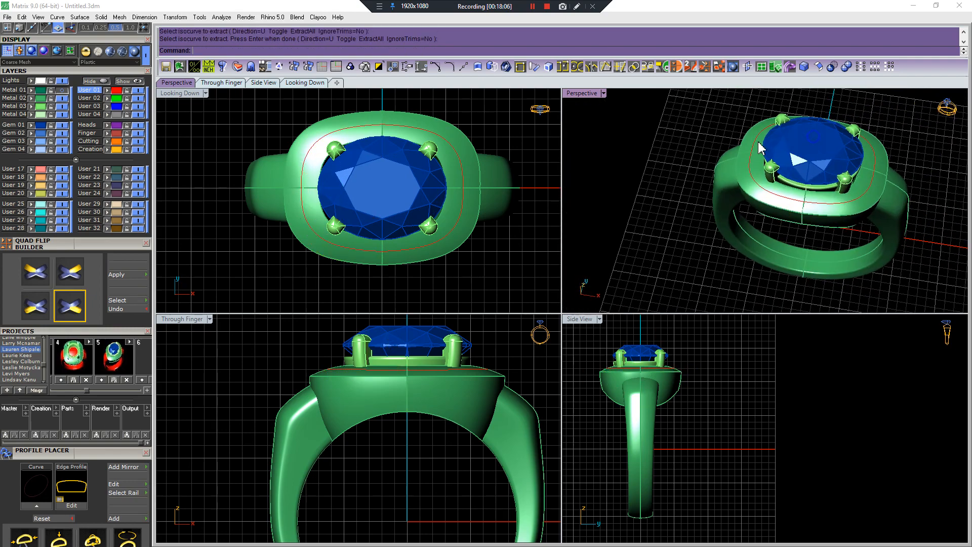
Join the four extracted quarter isocurves on the halo top into one closed curve.
{"action": "right_click_drag", "start_coordinate": [759, 147], "coordinate": [777, 112]}
{"action": "key", "text": "ctrl+j"}
{"action": "key", "text": "Escape"}
{"action": "scroll", "coordinate": [823, 152], "scroll_direction": "down", "scroll_amount": 5}
{"action": "left_click_drag", "start_coordinate": [752, 101], "coordinate": [862, 169]}
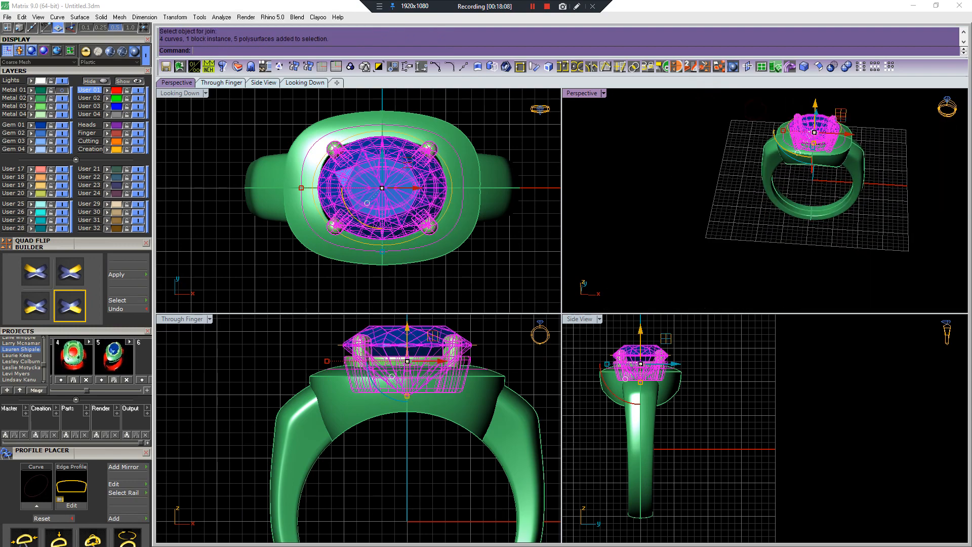
{"action": "right_click", "coordinate": [842, 152]}
Inspect the control points of the joined closed curve on the halo top.
{"action": "scroll", "coordinate": [842, 152], "scroll_direction": "up", "scroll_amount": 8}
{"action": "left_click", "coordinate": [839, 146]}
{"action": "right_click", "coordinate": [839, 147]}
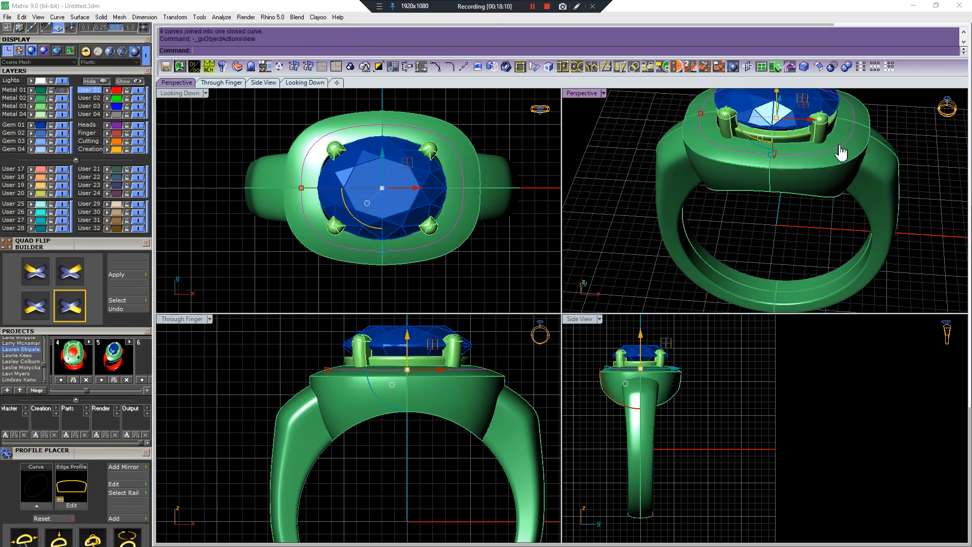
{"action": "key", "text": "Escape"}
{"action": "left_click", "coordinate": [839, 146]}
{"action": "right_click", "coordinate": [838, 146]}
{"action": "key", "text": "F10"}
{"action": "key", "text": "Escape"}
Rebuild the closed halo curve at degree 3 with fewer control points, deleting the input, and check its new points.
{"action": "left_click", "coordinate": [838, 146]}
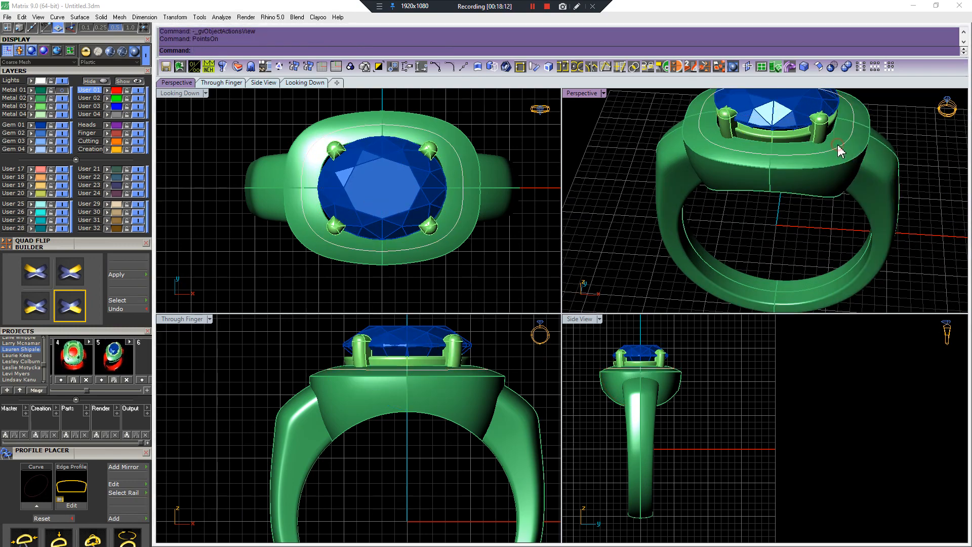
{"action": "right_click", "coordinate": [838, 146]}
{"action": "key", "text": "ctrl+r"}
{"action": "double_click", "coordinate": [653, 269]}
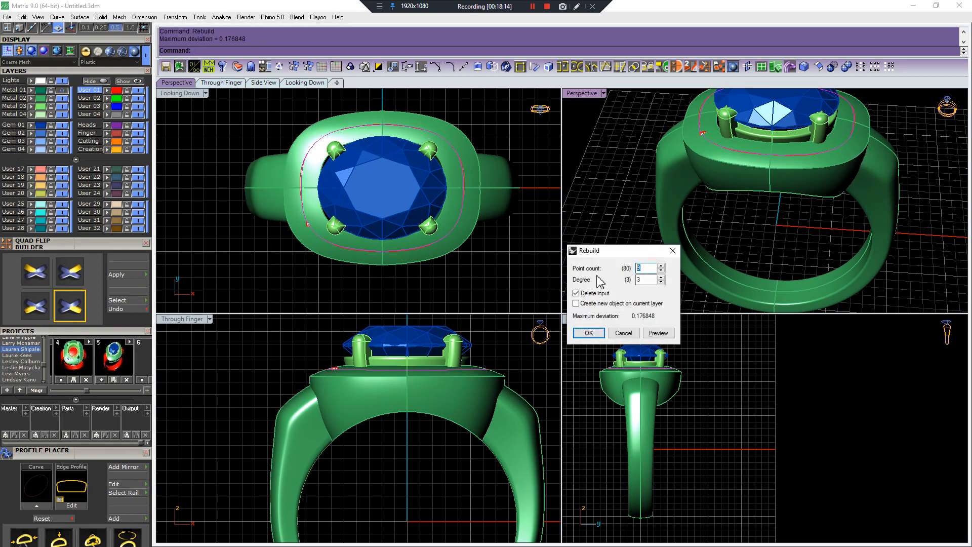
{"action": "key", "text": "Return"}
{"action": "key", "text": "F10"}
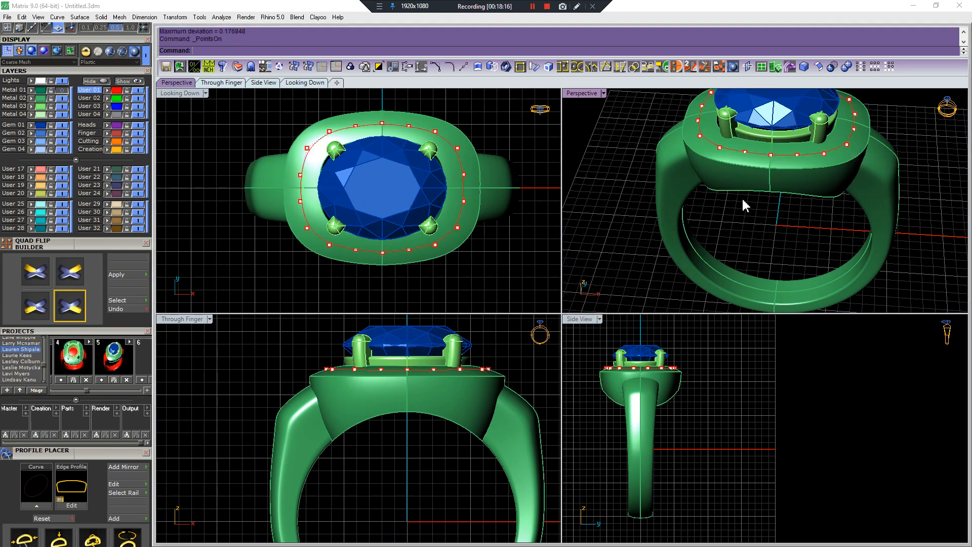
{"action": "right_click_drag", "start_coordinate": [739, 245], "coordinate": [750, 264]}
{"action": "key", "text": "Escape"}
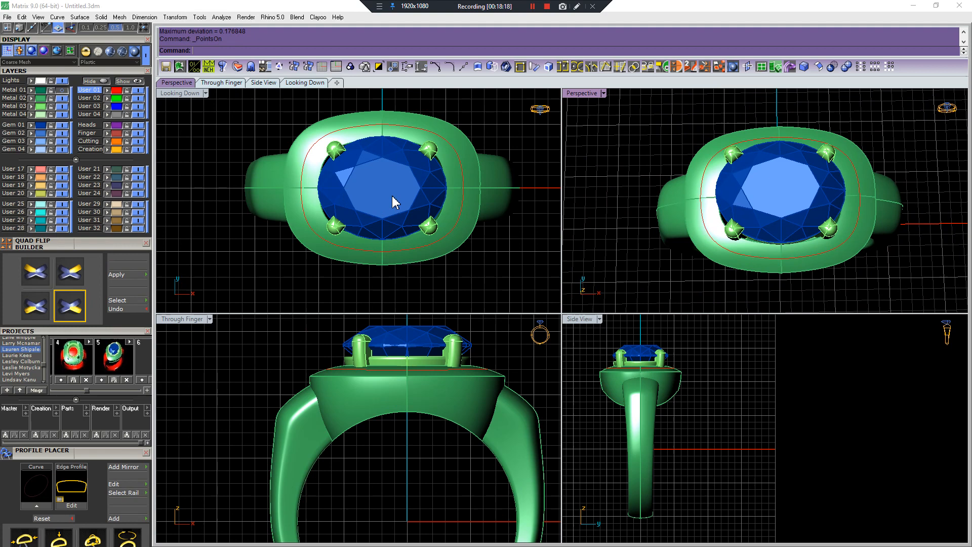
Make the rebuilt curve symmetrical by mirroring its upper-right quadrant to the other three with Quad Flip Builder.
{"action": "left_click", "coordinate": [460, 160]}
{"action": "left_click", "coordinate": [494, 187]}
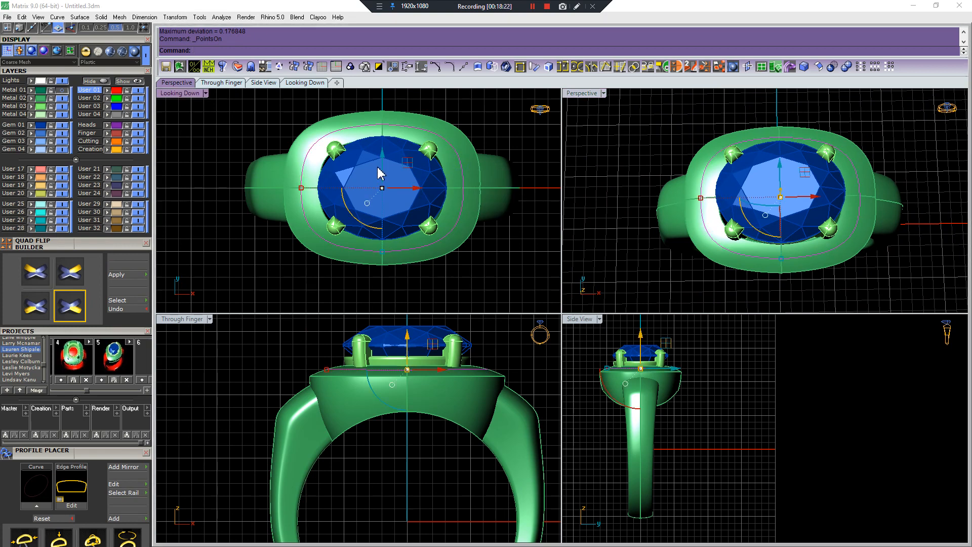
{"action": "left_click", "coordinate": [70, 271]}
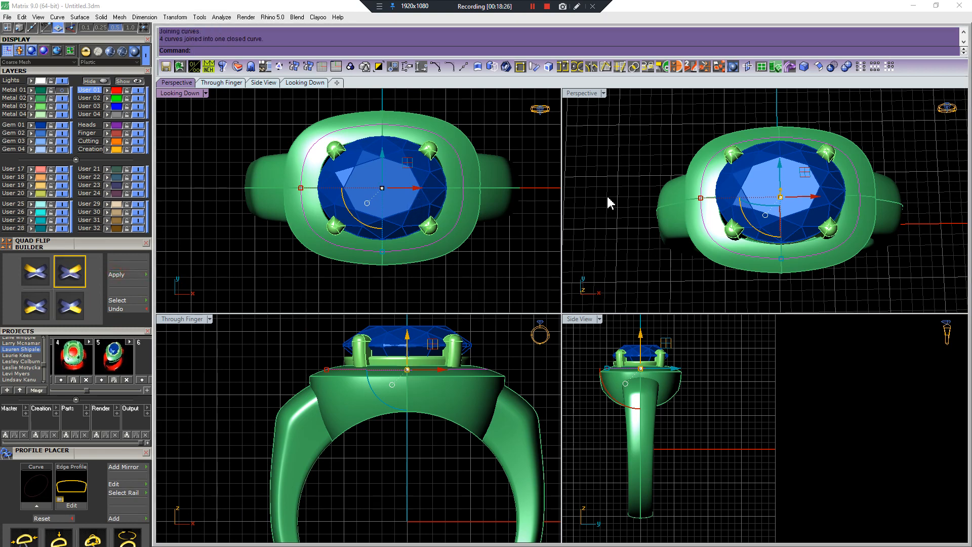
{"action": "key", "text": "F10"}
Make the halo head symmetrical by applying Quad Flip Builder from its upper-right quadrant.
{"action": "scroll", "coordinate": [462, 175], "scroll_direction": "up", "scroll_amount": 2}
{"action": "left_click", "coordinate": [472, 169]}
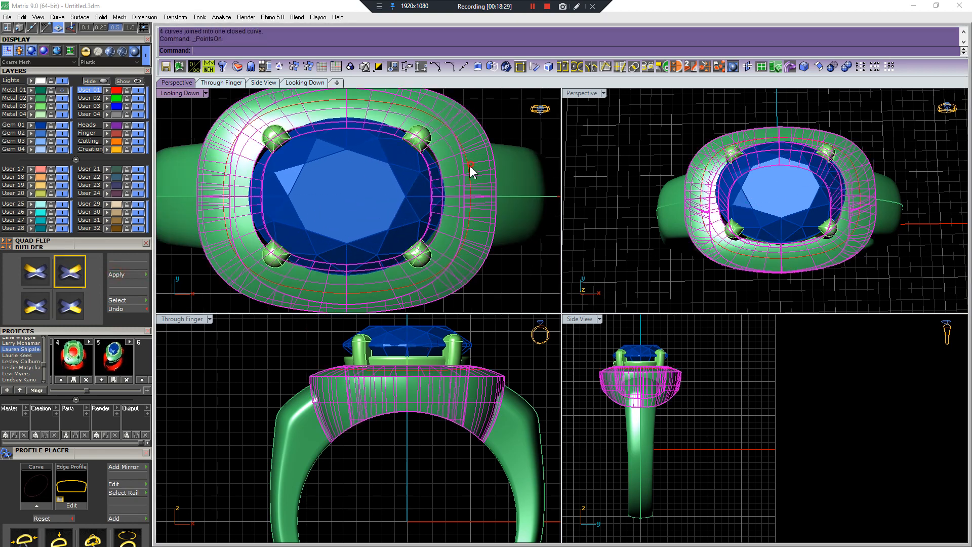
{"action": "left_click", "coordinate": [136, 275]}
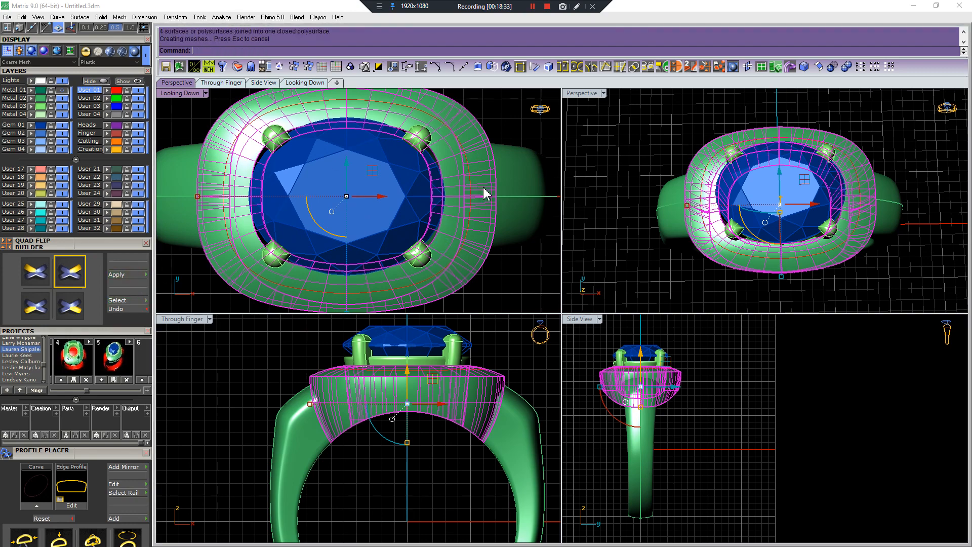
{"action": "scroll", "coordinate": [410, 171], "scroll_direction": "up", "scroll_amount": 5}
{"action": "left_click", "coordinate": [404, 178]}
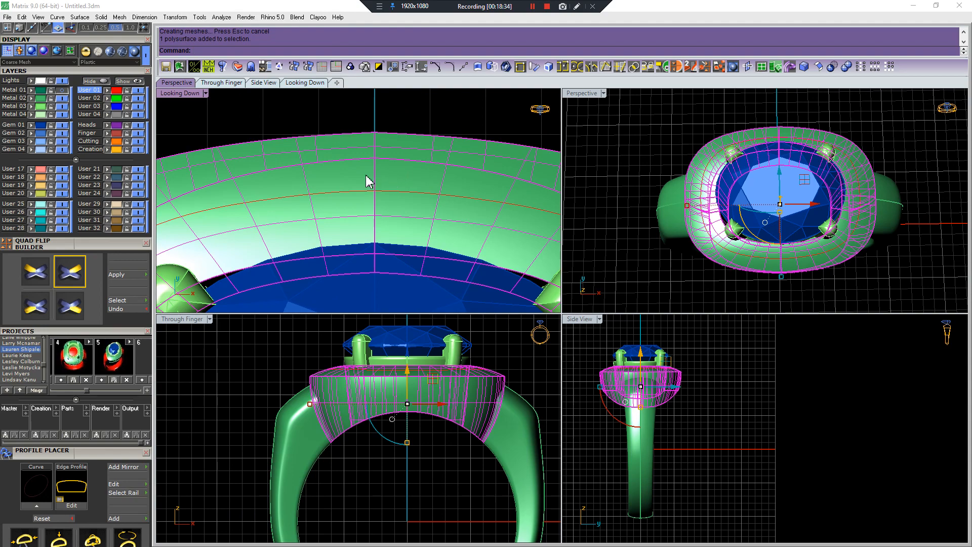
{"action": "scroll", "coordinate": [386, 194], "scroll_direction": "down", "scroll_amount": 8}
{"action": "key", "text": "Escape"}
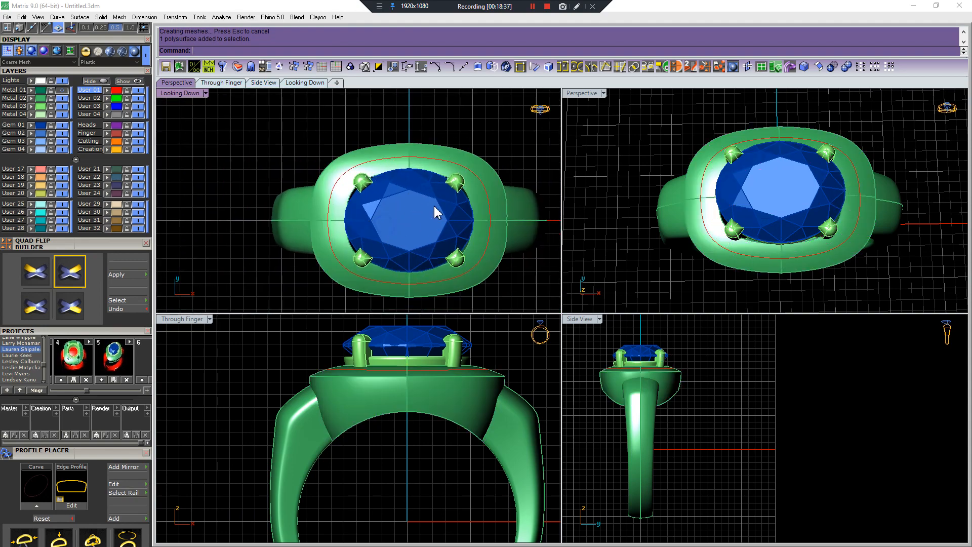
Check the symmetrical halo curve's control points and rebuild the curve again to even them out.
{"action": "right_click_drag", "start_coordinate": [744, 238], "coordinate": [764, 165]}
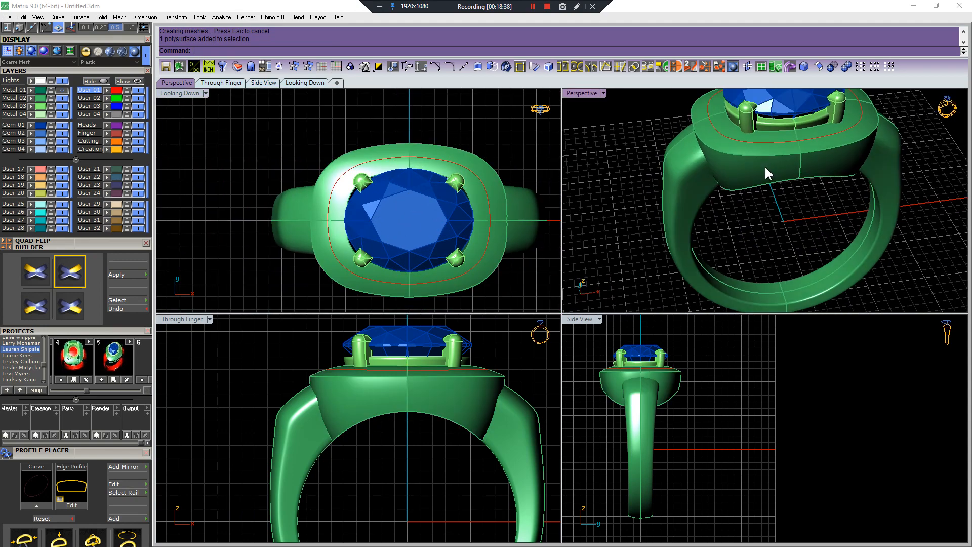
{"action": "left_click", "coordinate": [761, 187]}
{"action": "key", "text": "F10"}
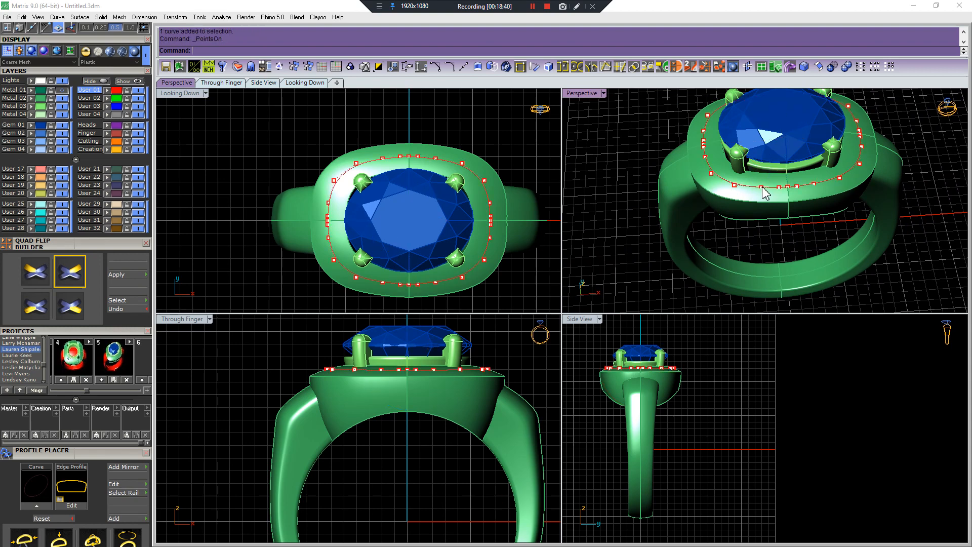
{"action": "key", "text": "Escape"}
{"action": "left_click", "coordinate": [763, 187]}
{"action": "key", "text": "F12"}
{"action": "key", "text": "Return"}
Start Gem on Curve on the rebuilt halo curve, with a 1.2 mm start size and a 0.56 mm Z offset.
{"action": "right_click", "coordinate": [765, 193]}
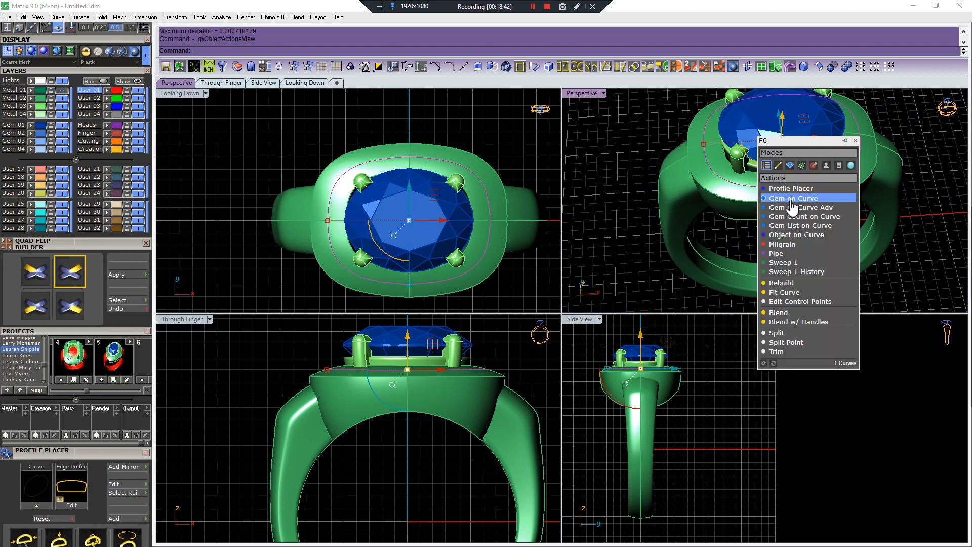
{"action": "left_click", "coordinate": [794, 149]}
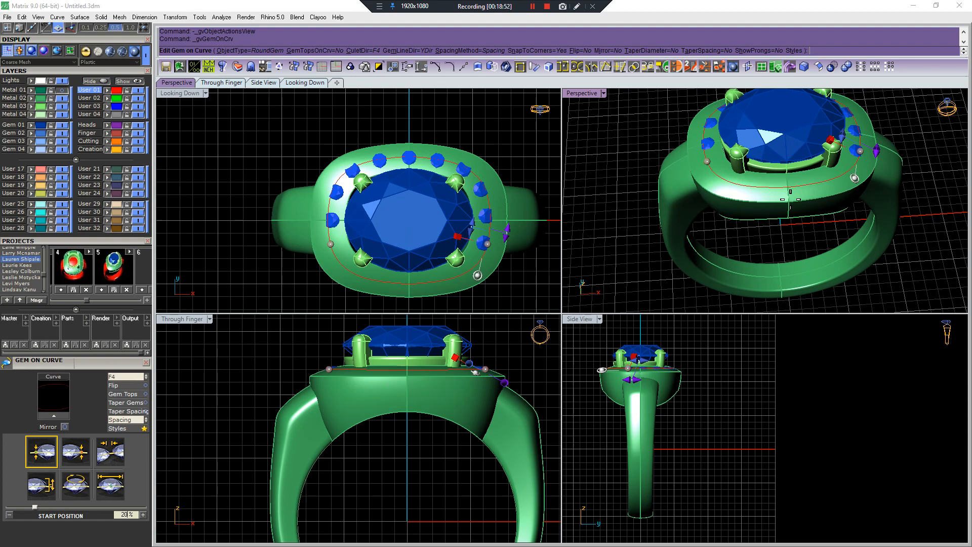
{"action": "left_click", "coordinate": [111, 488]}
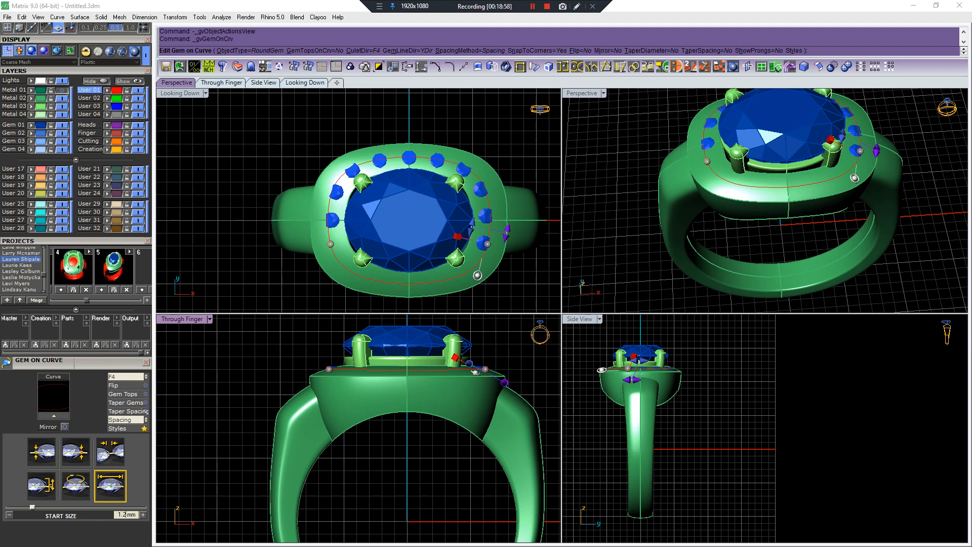
{"action": "key", "text": "Return"}
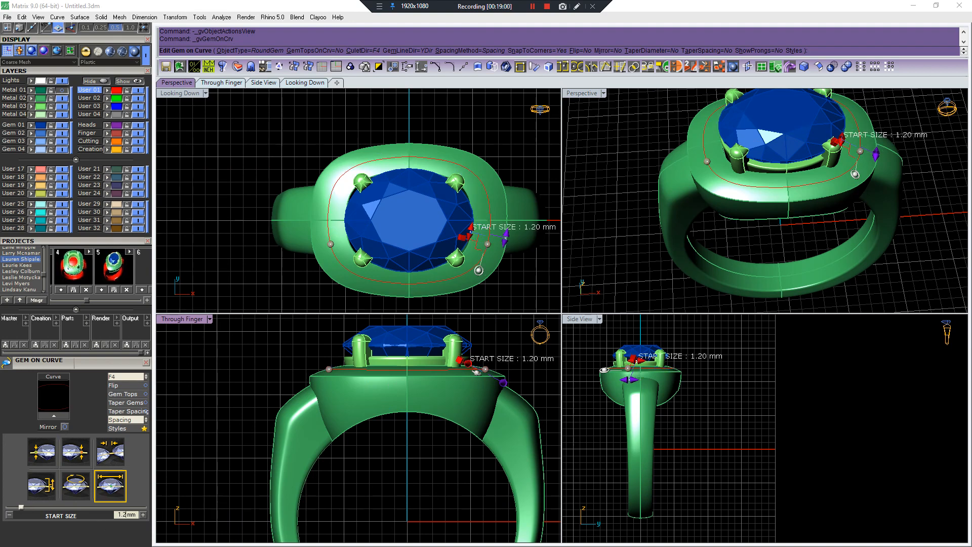
{"action": "scroll", "coordinate": [402, 424], "scroll_direction": "up", "scroll_amount": 3}
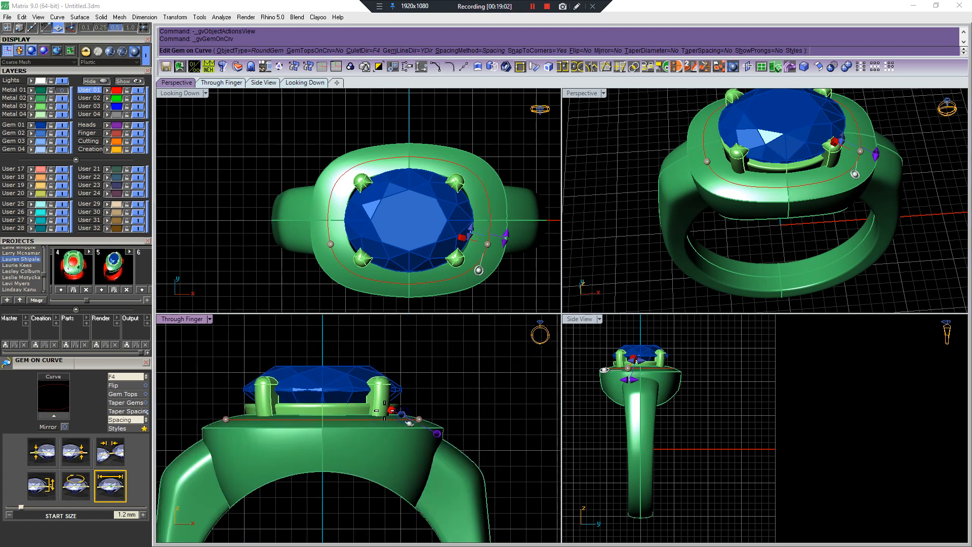
{"action": "left_click_drag", "start_coordinate": [410, 417], "coordinate": [417, 402]}
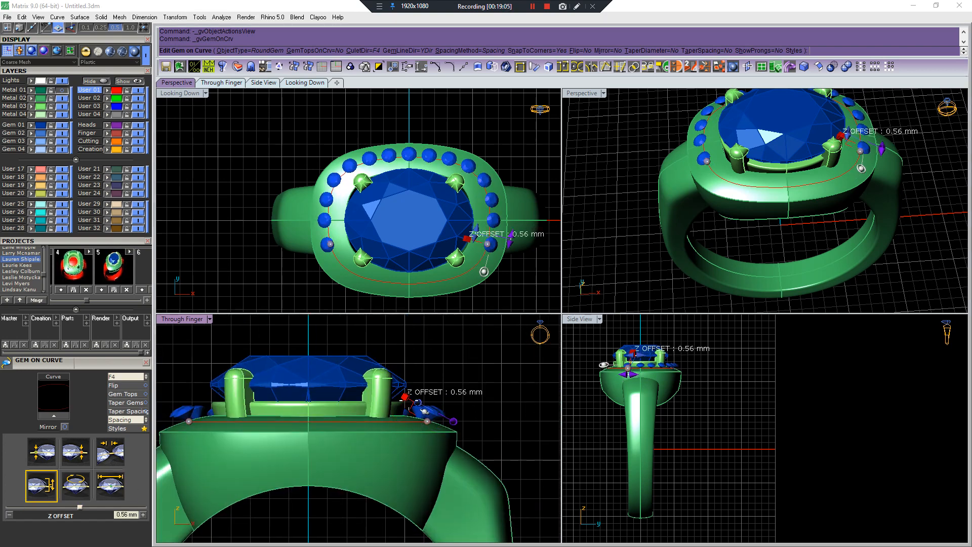
Set the culet direction of the halo gems to Object.
{"action": "scroll", "coordinate": [486, 262], "scroll_direction": "up", "scroll_amount": 6}
{"action": "left_click", "coordinate": [364, 50]}
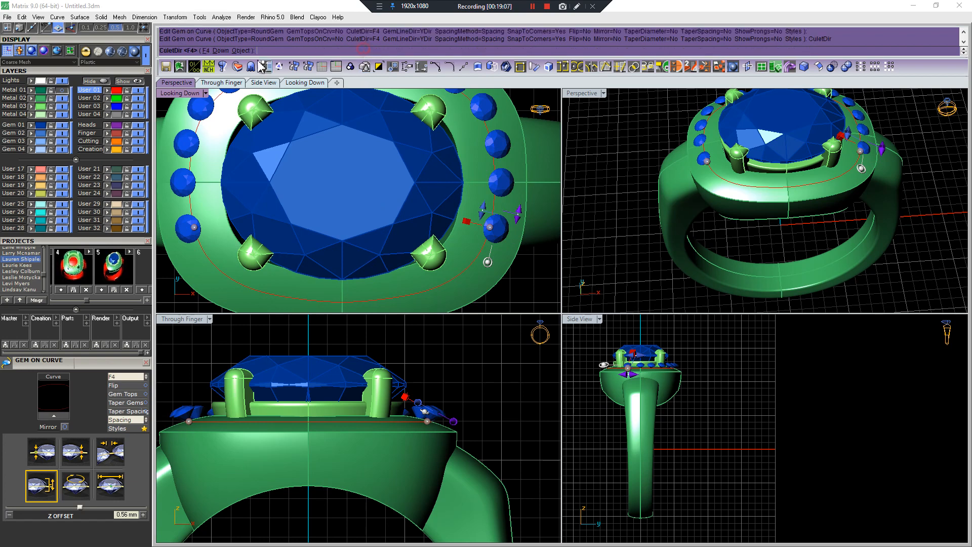
{"action": "left_click", "coordinate": [241, 51]}
{"action": "scroll", "coordinate": [464, 246], "scroll_direction": "down", "scroll_amount": 4}
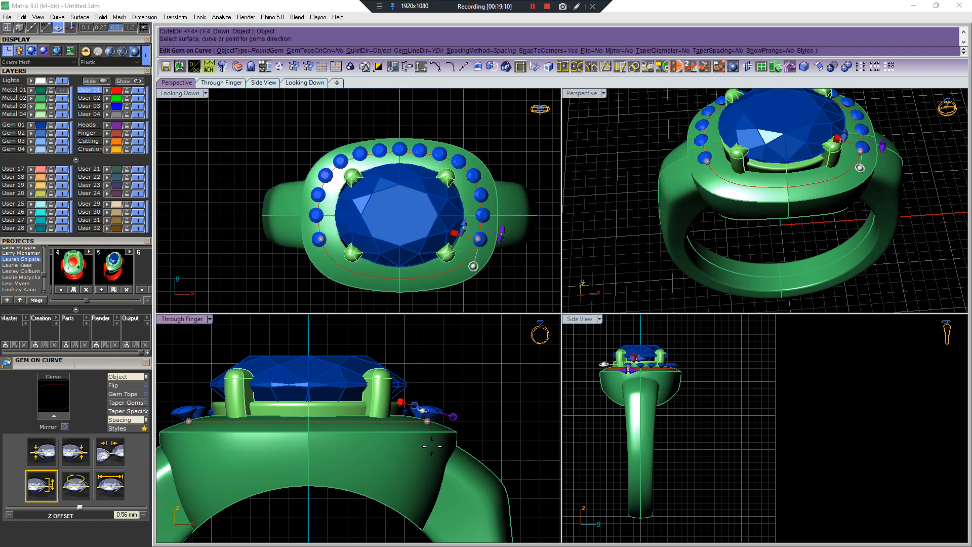
{"action": "scroll", "coordinate": [421, 390], "scroll_direction": "up", "scroll_amount": 3}
{"action": "scroll", "coordinate": [422, 394], "scroll_direction": "up", "scroll_amount": 4}
{"action": "scroll", "coordinate": [473, 238], "scroll_direction": "down", "scroll_amount": 2}
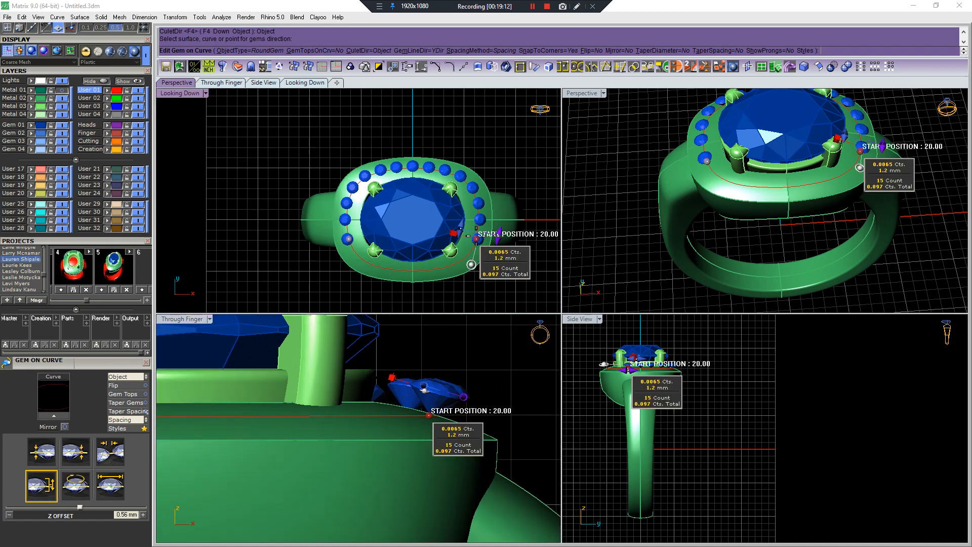
Extend the gem row around the whole halo by setting its start position to 99.9% and end position to 98.7%.
{"action": "left_click_drag", "start_coordinate": [476, 239], "coordinate": [411, 273]}
{"action": "scroll", "coordinate": [349, 259], "scroll_direction": "up", "scroll_amount": 2}
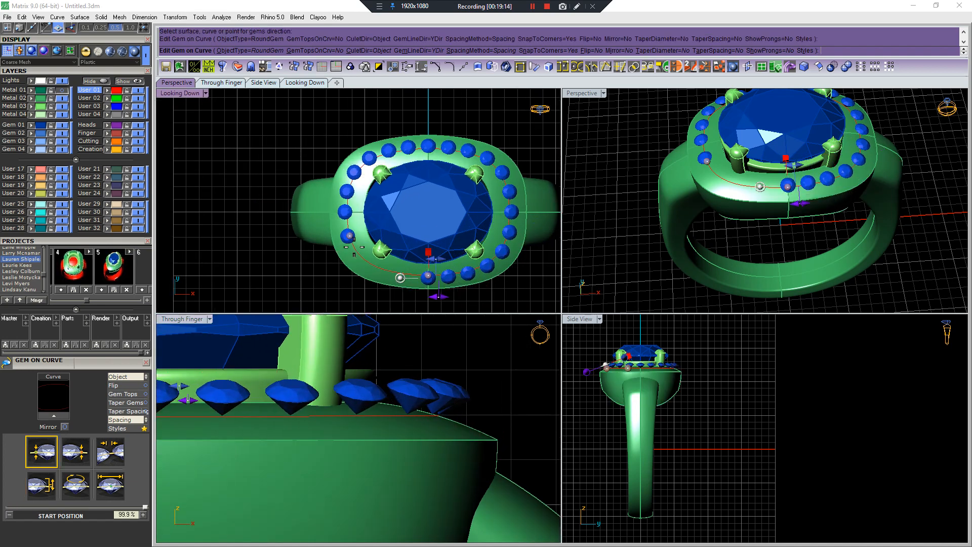
{"action": "left_click_drag", "start_coordinate": [349, 234], "coordinate": [423, 274]}
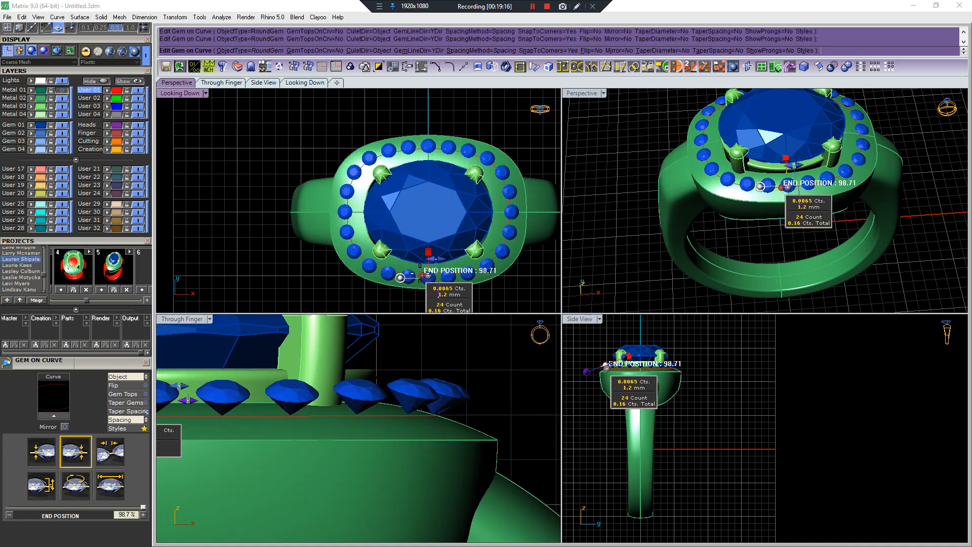
{"action": "scroll", "coordinate": [428, 163], "scroll_direction": "up", "scroll_amount": 8}
{"action": "scroll", "coordinate": [433, 156], "scroll_direction": "down", "scroll_amount": 7}
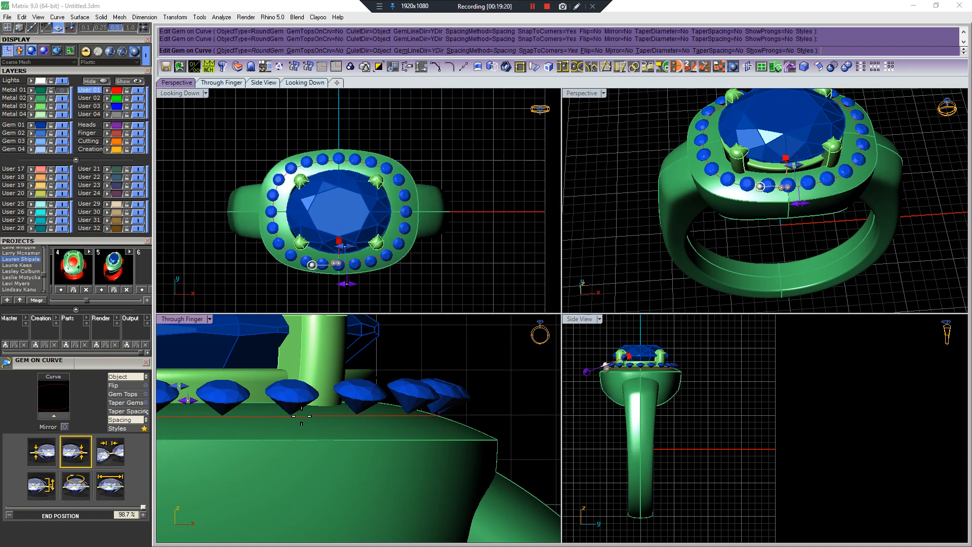
Set the Z offset of the halo gems on the curve to -0.2 mm, sinking them into the halo surface.
{"action": "right_click_drag", "start_coordinate": [348, 466], "coordinate": [520, 470]}
{"action": "scroll", "coordinate": [798, 179], "scroll_direction": "up", "scroll_amount": 8}
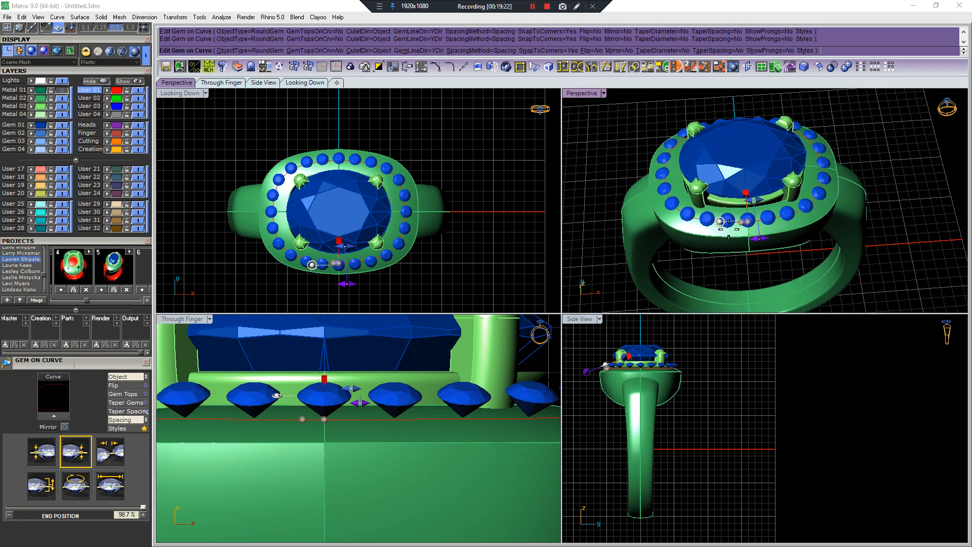
{"action": "left_click_drag", "start_coordinate": [793, 178], "coordinate": [790, 189]}
{"action": "scroll", "coordinate": [790, 192], "scroll_direction": "down", "scroll_amount": 6}
{"action": "scroll", "coordinate": [781, 256], "scroll_direction": "up", "scroll_amount": 4}
{"action": "mouse_move", "coordinate": [791, 194]}
{"action": "right_mouse_down"}
{"action": "mouse_move", "coordinate": [781, 256]}
{"action": "mouse_move", "coordinate": [796, 208]}
{"action": "right_mouse_up"}
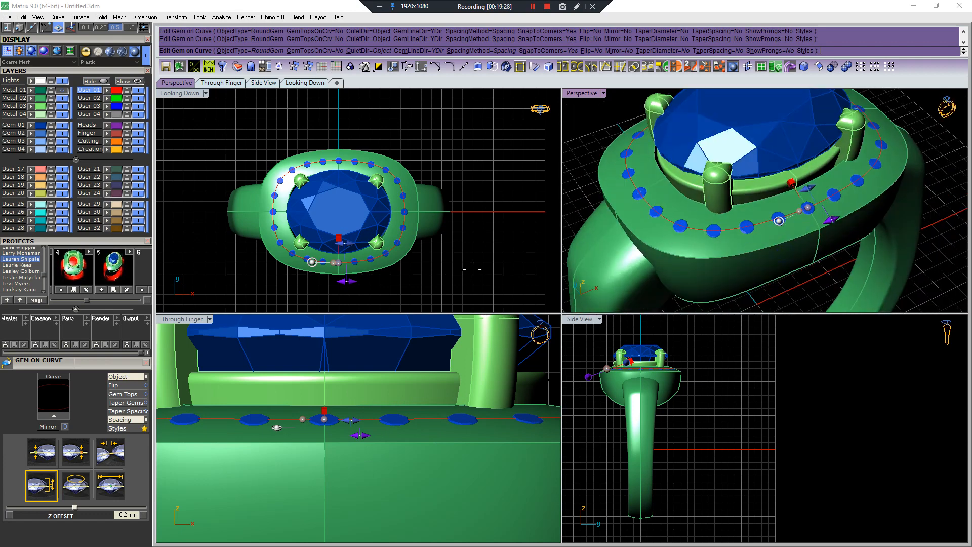
Temporarily hide the Metal 02 layer to examine the spacing of the halo gems, and show it again.
{"action": "left_click", "coordinate": [62, 98]}
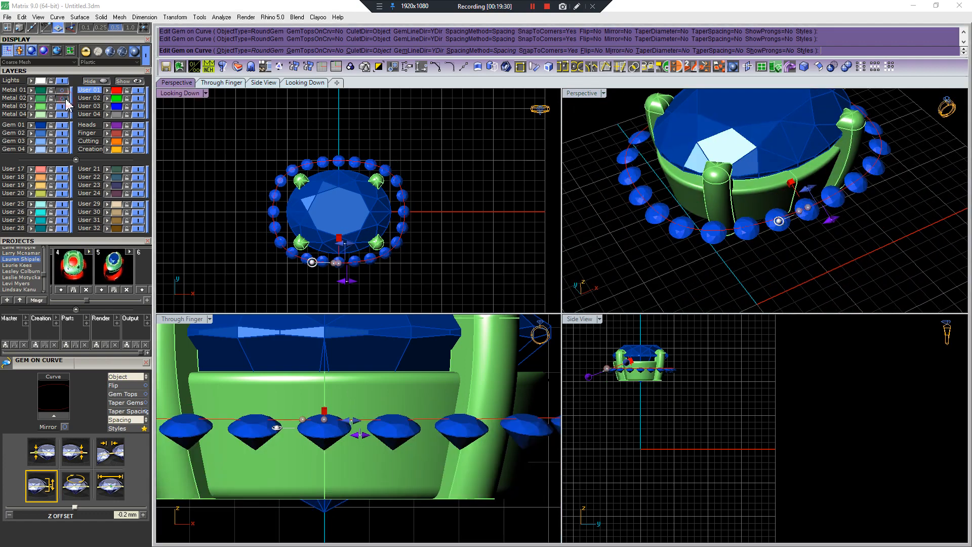
{"action": "scroll", "coordinate": [360, 265], "scroll_direction": "up", "scroll_amount": 10}
{"action": "right_click_drag", "start_coordinate": [760, 216], "coordinate": [744, 268]}
{"action": "scroll", "coordinate": [735, 263], "scroll_direction": "up", "scroll_amount": 6}
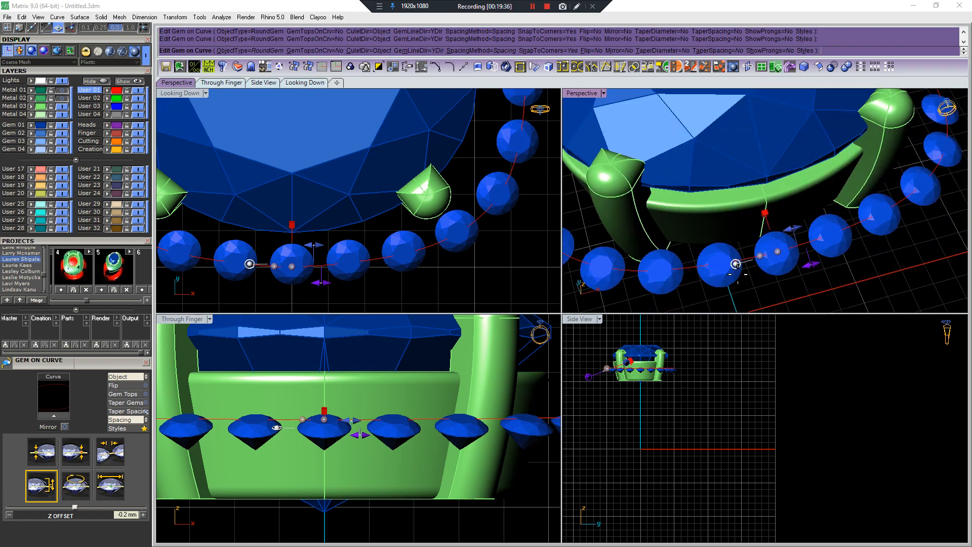
{"action": "scroll", "coordinate": [737, 205], "scroll_direction": "down", "scroll_amount": 5}
{"action": "mouse_move", "coordinate": [738, 206]}
{"action": "right_mouse_down"}
{"action": "mouse_move", "coordinate": [748, 246]}
{"action": "mouse_move", "coordinate": [735, 212]}
{"action": "right_mouse_up"}
{"action": "left_click", "coordinate": [61, 99]}
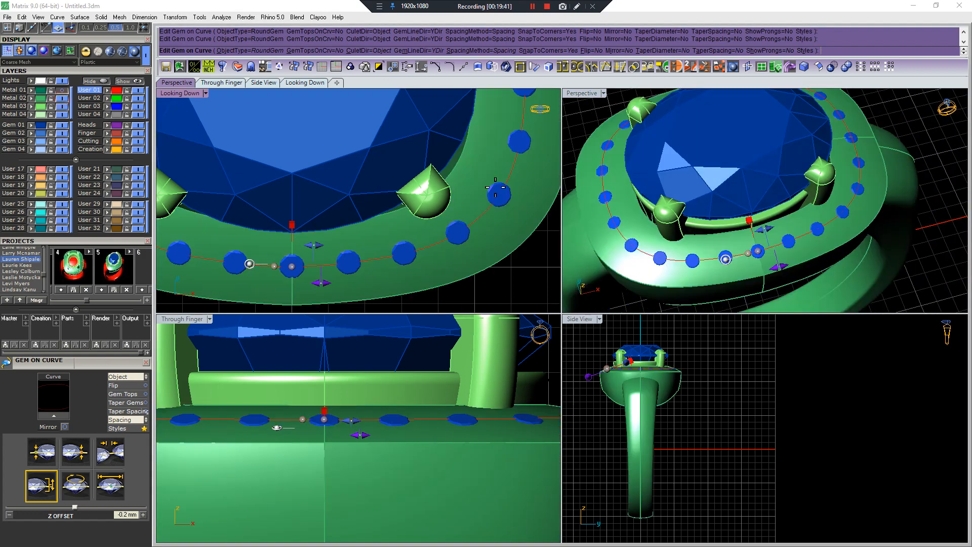
Check the size and count of the halo gems and finish placing them along the curve.
{"action": "scroll", "coordinate": [605, 122], "scroll_direction": "down", "scroll_amount": 5}
{"action": "right_click_drag", "start_coordinate": [667, 185], "coordinate": [683, 187]}
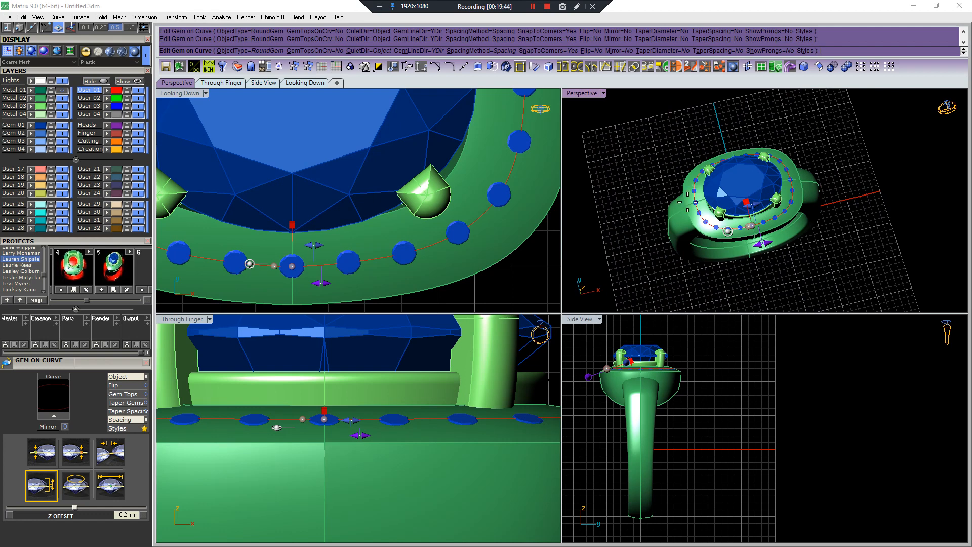
{"action": "mouse_move", "coordinate": [755, 223]}
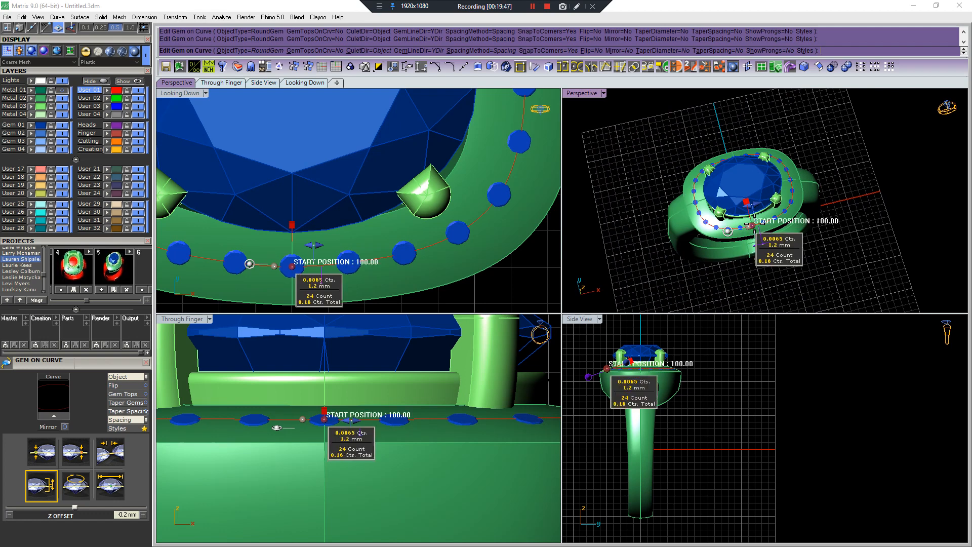
{"action": "right_click", "coordinate": [827, 247]}
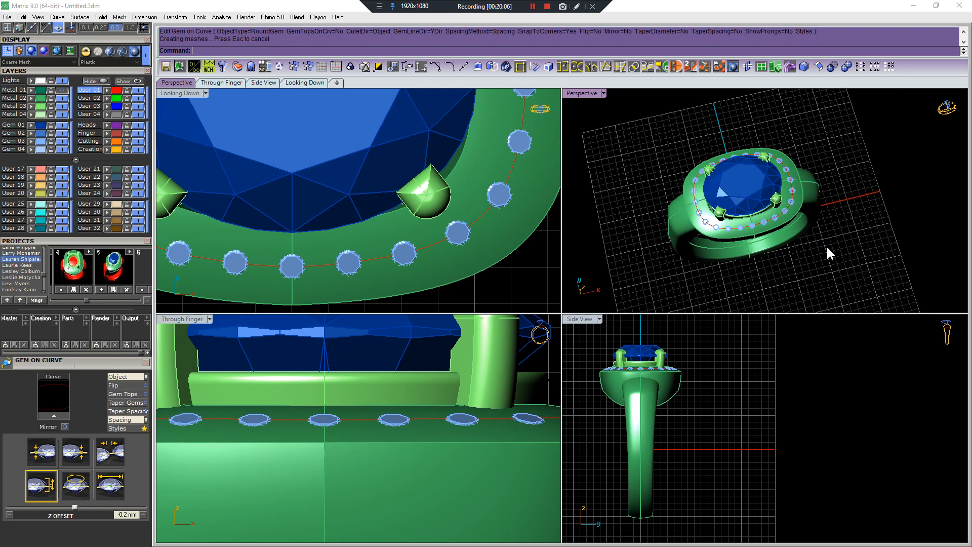
Select the whole ring model and save it to project slot 6.
{"action": "right_click_drag", "start_coordinate": [861, 219], "coordinate": [844, 145]}
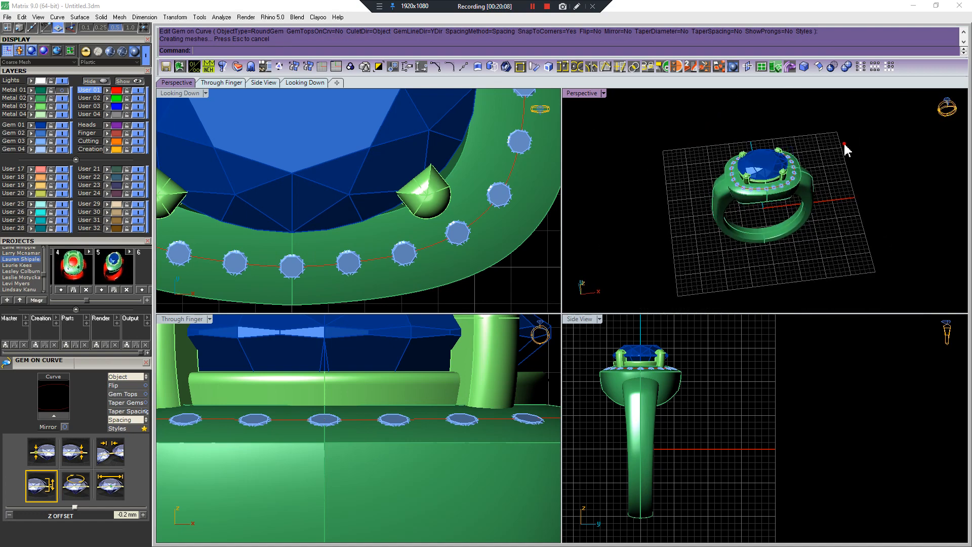
{"action": "key", "text": "ctrl+a"}
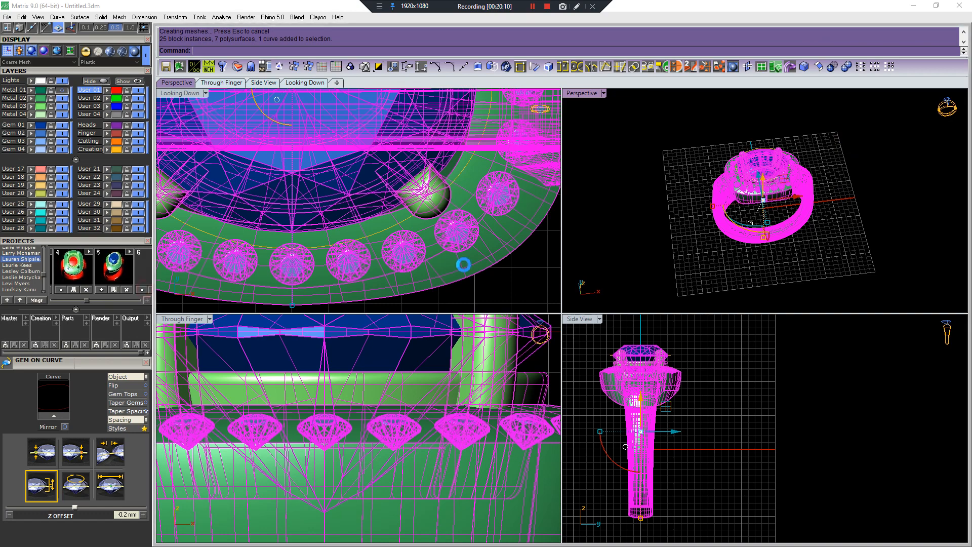
Build a channel cutter around the halo gems with Channel Builder, applying channel style 6.
{"action": "scroll", "coordinate": [748, 217], "scroll_direction": "up", "scroll_amount": 5}
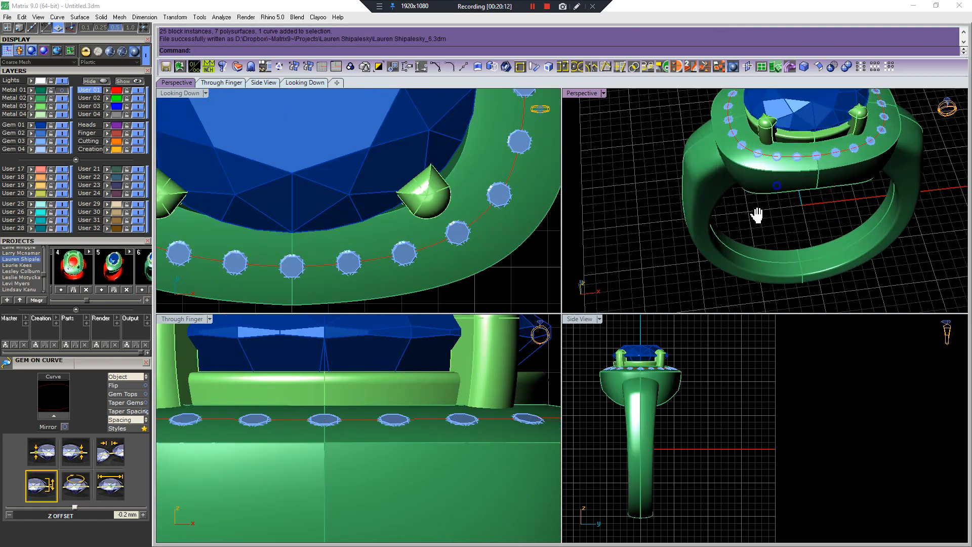
{"action": "left_click", "coordinate": [784, 192]}
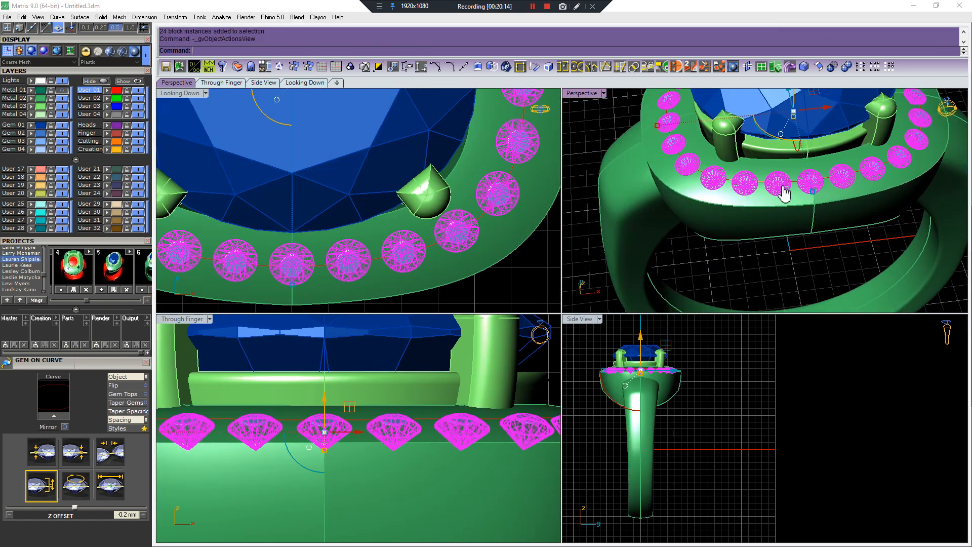
{"action": "right_click", "coordinate": [785, 192]}
{"action": "left_click", "coordinate": [813, 268]}
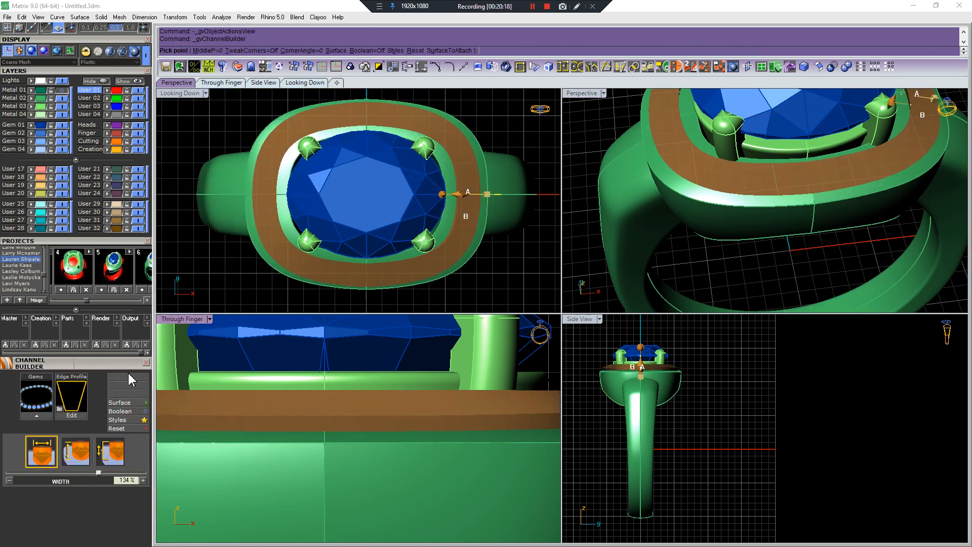
{"action": "left_click", "coordinate": [134, 422]}
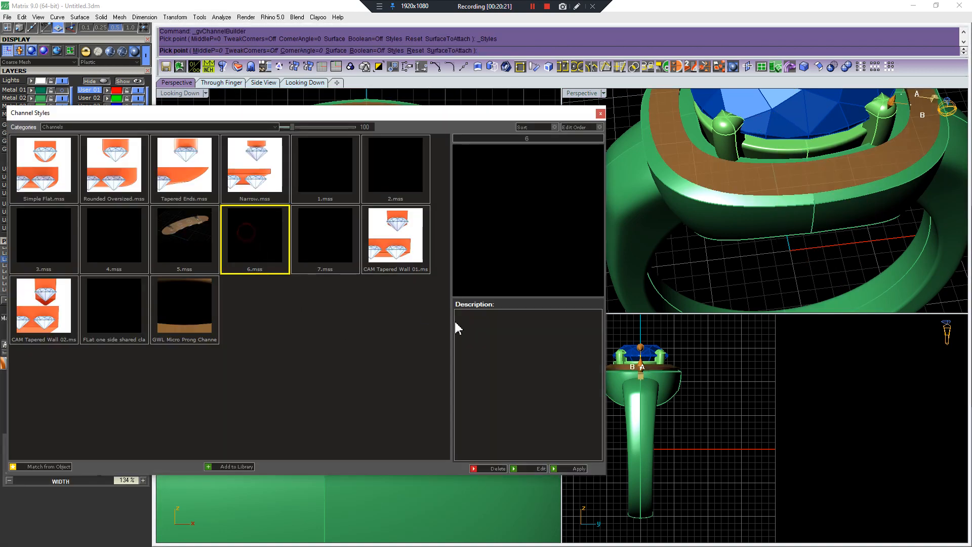
{"action": "left_click", "coordinate": [556, 469]}
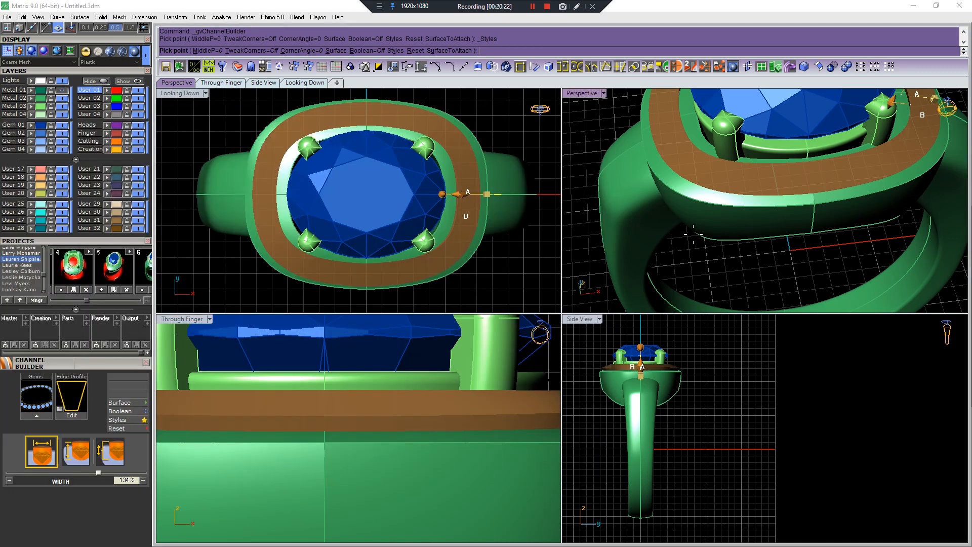
{"action": "left_click", "coordinate": [814, 169]}
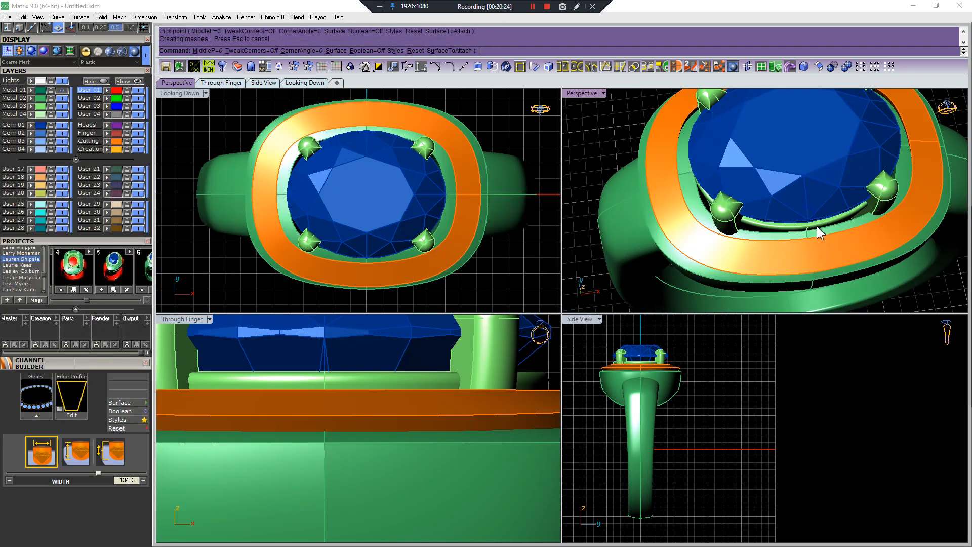
Save the whole model with the channel cutter to project slot 7.
{"action": "left_click_drag", "start_coordinate": [658, 266], "coordinate": [659, 265]}
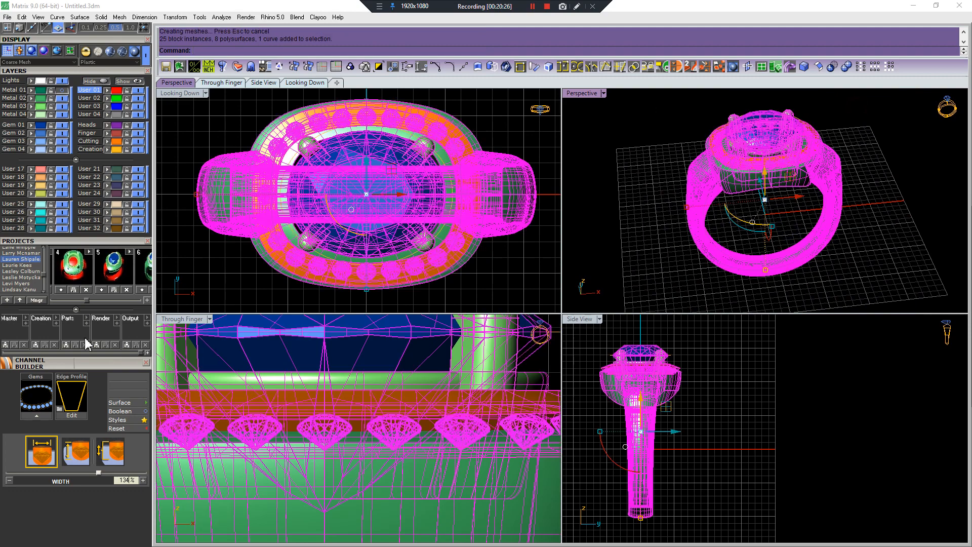
{"action": "left_click", "coordinate": [115, 300]}
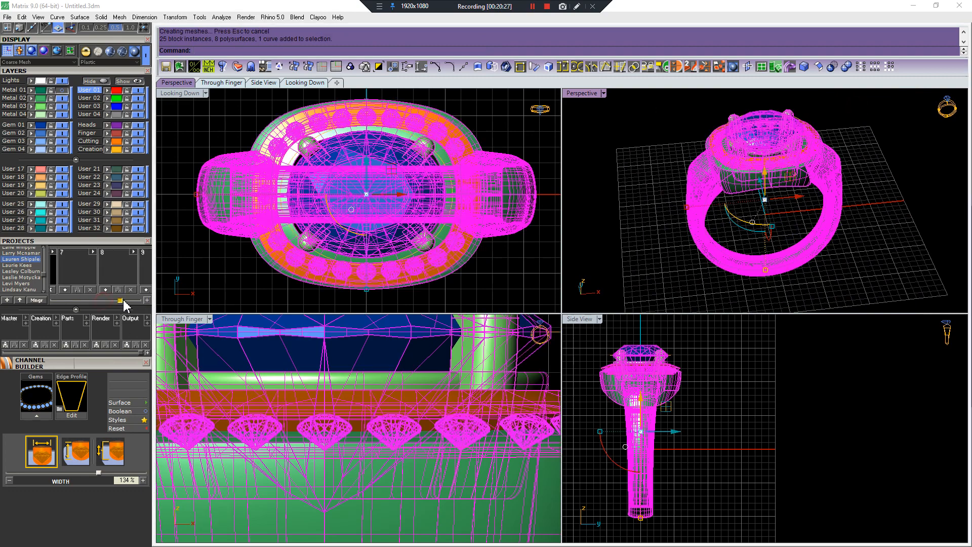
{"action": "left_click", "coordinate": [70, 289]}
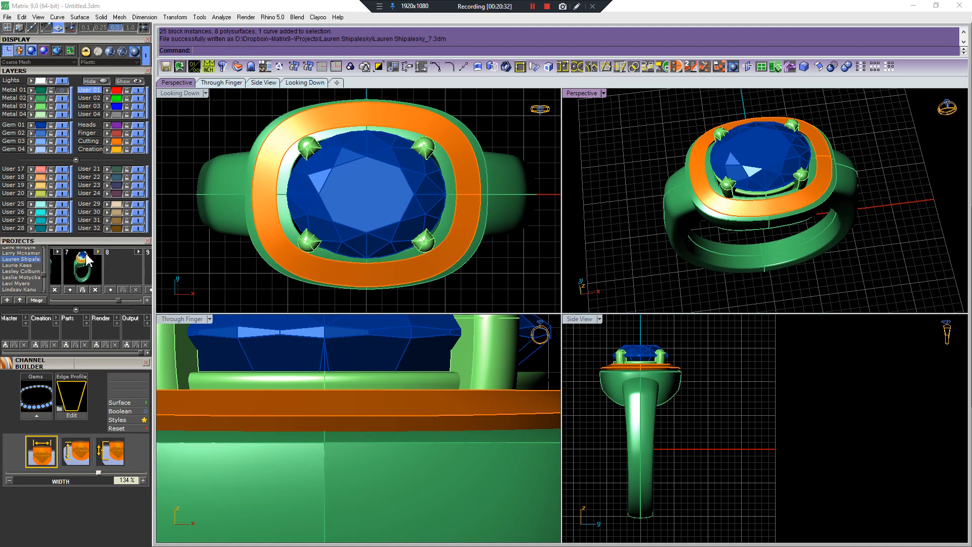
Subtract the orange channel cutter from the halo body and leave the gem channel open.
{"action": "scroll", "coordinate": [781, 200], "scroll_direction": "up", "scroll_amount": 5}
{"action": "left_click", "coordinate": [805, 234]}
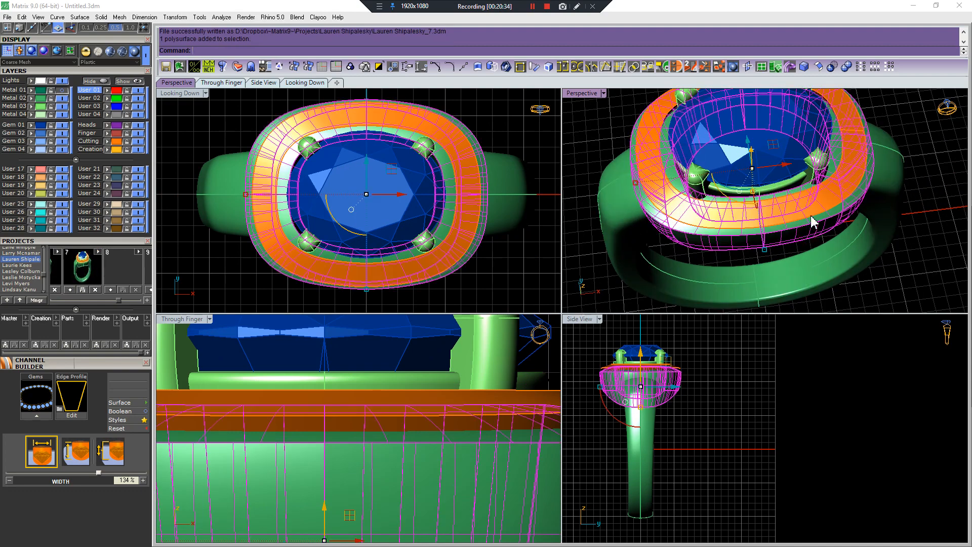
{"action": "key", "text": "F5"}
{"action": "left_click", "coordinate": [822, 201]}
{"action": "key", "text": "Return"}
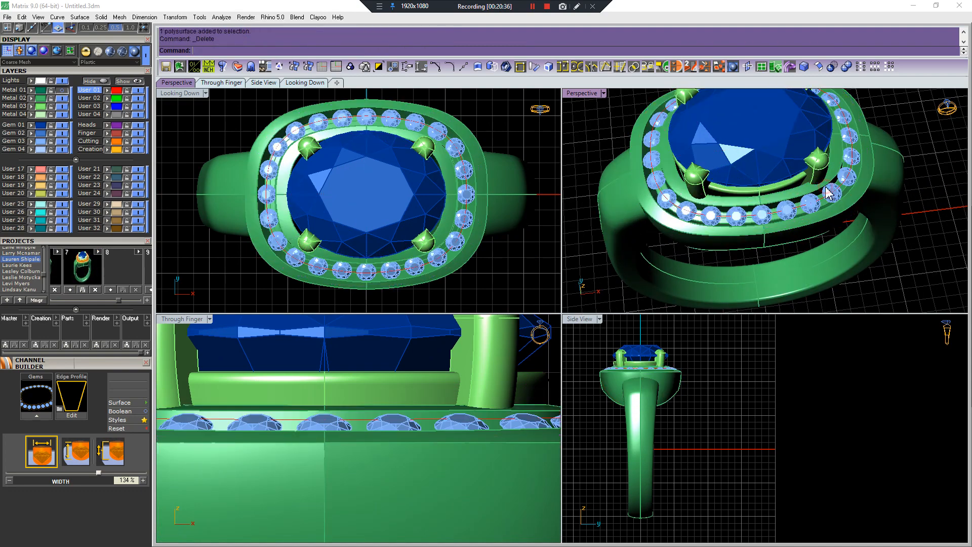
{"action": "scroll", "coordinate": [801, 234], "scroll_direction": "up", "scroll_amount": 3}
{"action": "left_click", "coordinate": [800, 229]}
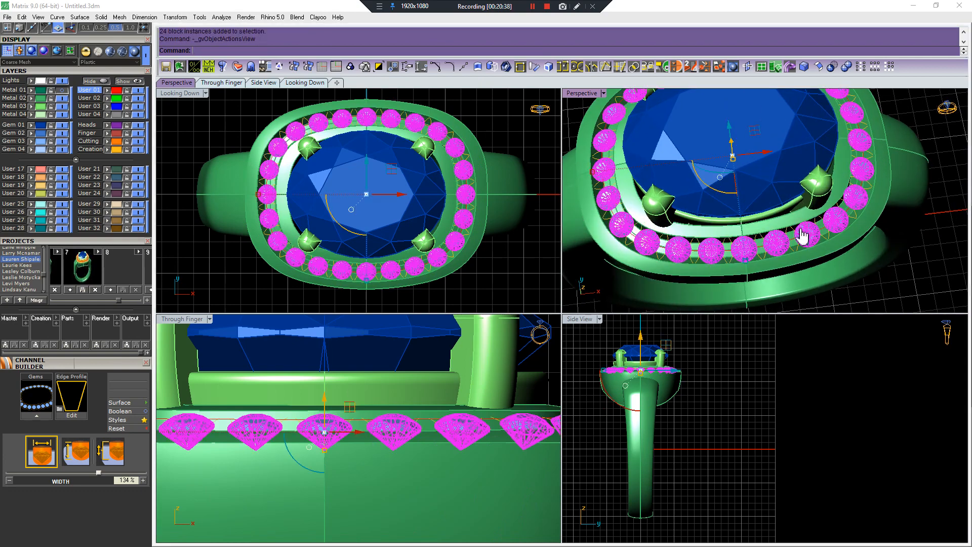
{"action": "right_click", "coordinate": [804, 232]}
{"action": "key", "text": "Escape"}
Try a 0.25 mm radius fillet on the edges along the halo's inner rim, and undo it.
{"action": "scroll", "coordinate": [805, 244], "scroll_direction": "down", "scroll_amount": 4}
{"action": "right_click_drag", "start_coordinate": [766, 269], "coordinate": [763, 125]}
{"action": "scroll", "coordinate": [782, 243], "scroll_direction": "up", "scroll_amount": 5}
{"action": "scroll", "coordinate": [795, 223], "scroll_direction": "down", "scroll_amount": 3}
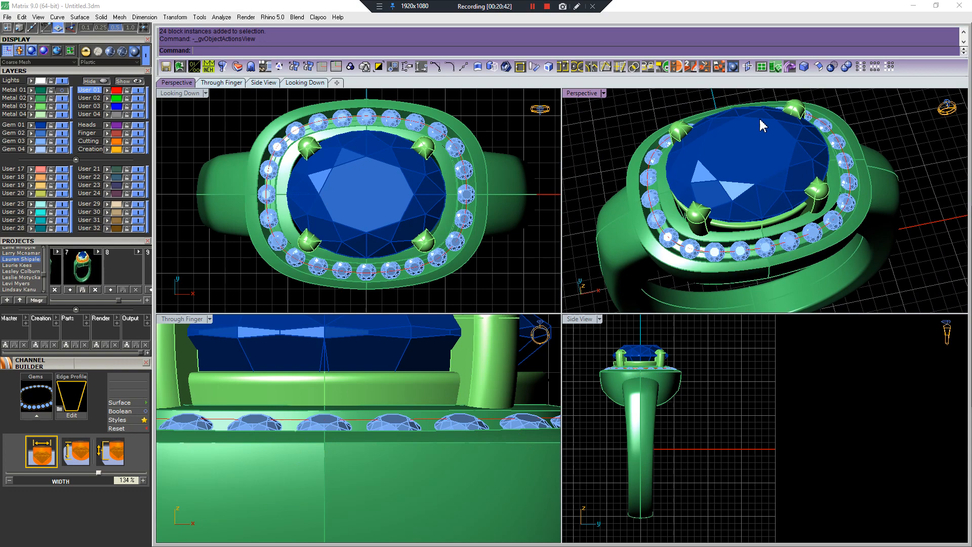
{"action": "left_click", "coordinate": [803, 69]}
{"action": "type", "text": ".25"}
{"action": "key", "text": "Return"}
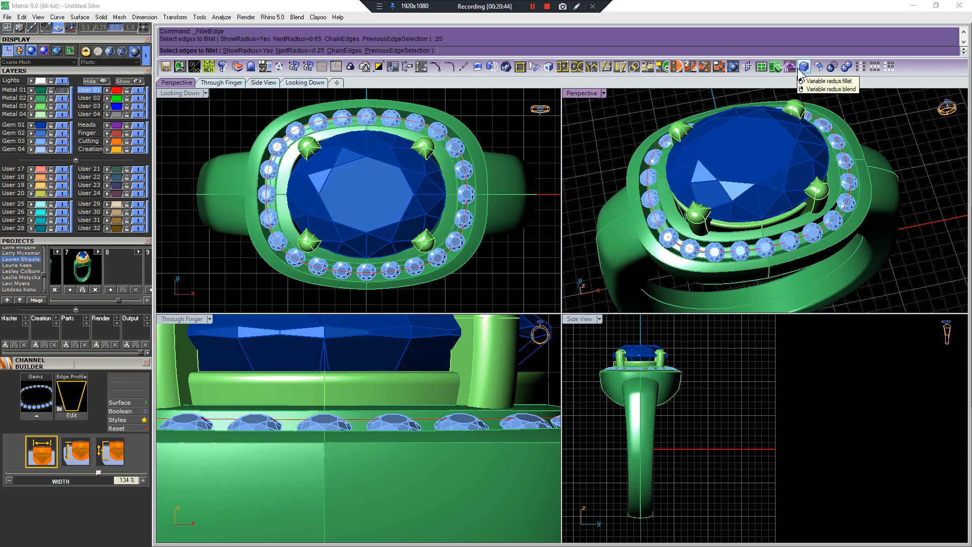
{"action": "left_click", "coordinate": [782, 234]}
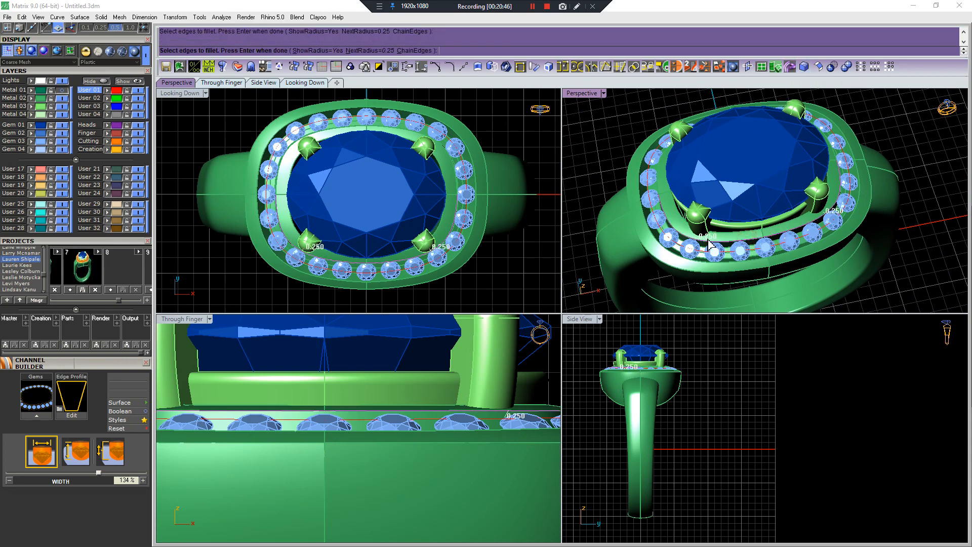
{"action": "scroll", "coordinate": [691, 241], "scroll_direction": "up", "scroll_amount": 5}
{"action": "scroll", "coordinate": [715, 243], "scroll_direction": "down", "scroll_amount": 5}
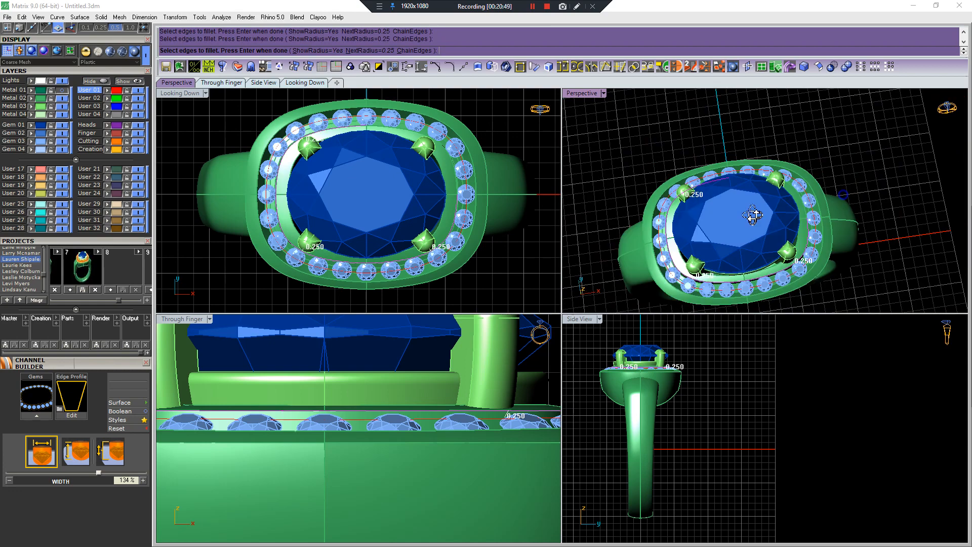
{"action": "scroll", "coordinate": [770, 213], "scroll_direction": "up", "scroll_amount": 5}
{"action": "key", "text": "Return"}
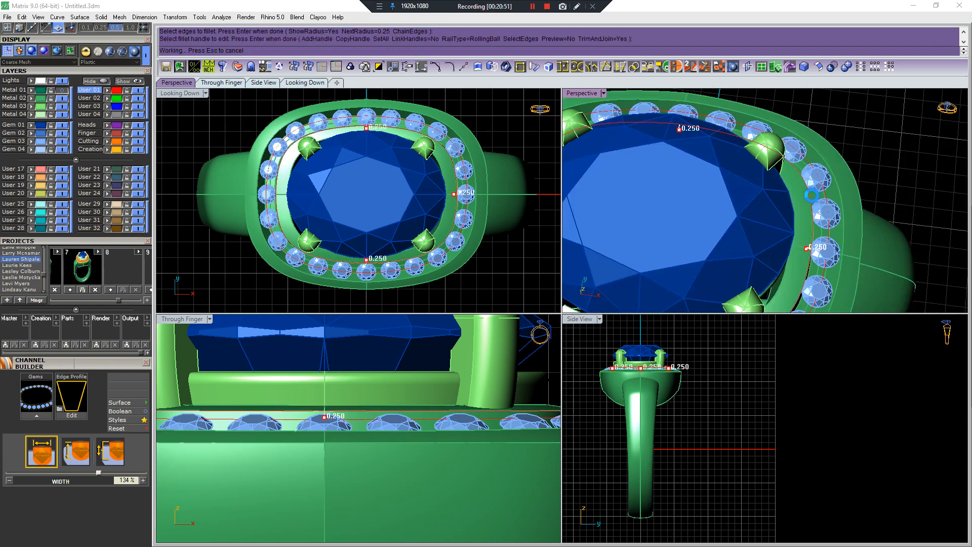
{"action": "key", "text": "ctrl+z"}
{"action": "scroll", "coordinate": [813, 202], "scroll_direction": "down", "scroll_amount": 5}
{"action": "scroll", "coordinate": [814, 208], "scroll_direction": "up", "scroll_amount": 8}
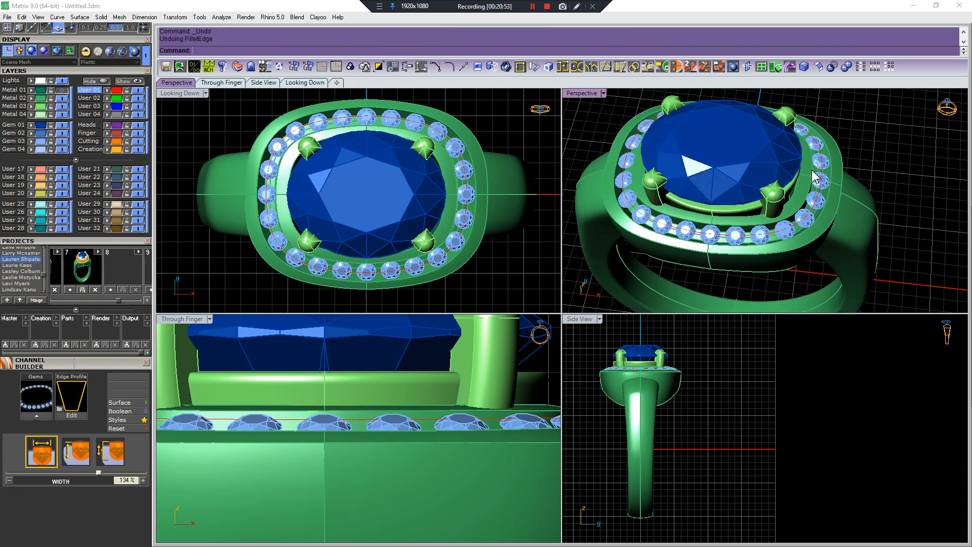
Retry the 0.25 mm fillet with the halo's inner rim edges selected afresh all the way around, and undo it.
{"action": "key", "text": "Return"}
{"action": "left_click", "coordinate": [820, 180]}
{"action": "scroll", "coordinate": [821, 179], "scroll_direction": "down", "scroll_amount": 5}
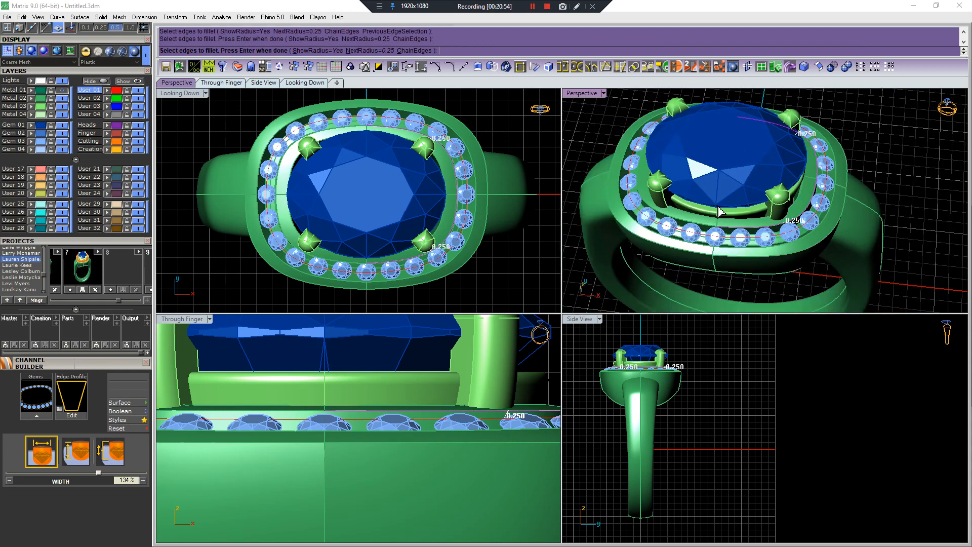
{"action": "scroll", "coordinate": [671, 220], "scroll_direction": "up", "scroll_amount": 5}
{"action": "left_click", "coordinate": [778, 236]}
{"action": "scroll", "coordinate": [831, 212], "scroll_direction": "down", "scroll_amount": 5}
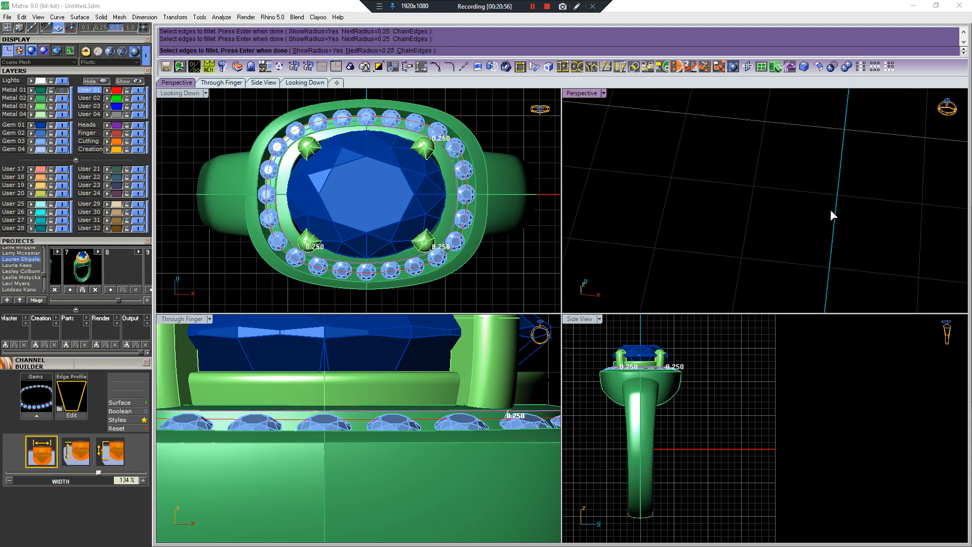
{"action": "scroll", "coordinate": [811, 210], "scroll_direction": "up", "scroll_amount": 7}
{"action": "scroll", "coordinate": [789, 199], "scroll_direction": "down", "scroll_amount": 2}
{"action": "scroll", "coordinate": [789, 198], "scroll_direction": "down", "scroll_amount": 5}
{"action": "scroll", "coordinate": [719, 172], "scroll_direction": "up", "scroll_amount": 5}
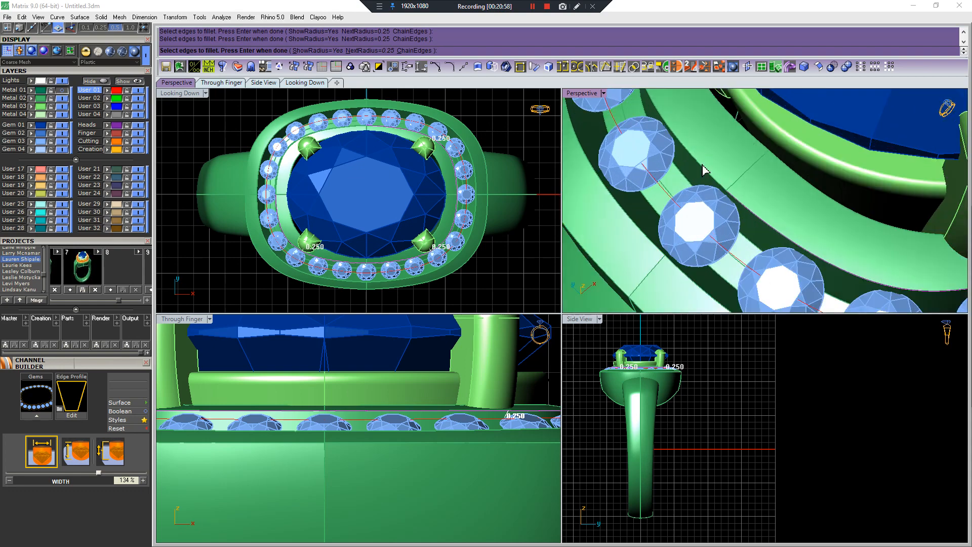
{"action": "left_click", "coordinate": [706, 168]}
{"action": "scroll", "coordinate": [705, 167], "scroll_direction": "down", "scroll_amount": 5}
{"action": "scroll", "coordinate": [718, 162], "scroll_direction": "up", "scroll_amount": 4}
{"action": "scroll", "coordinate": [729, 172], "scroll_direction": "up", "scroll_amount": 8}
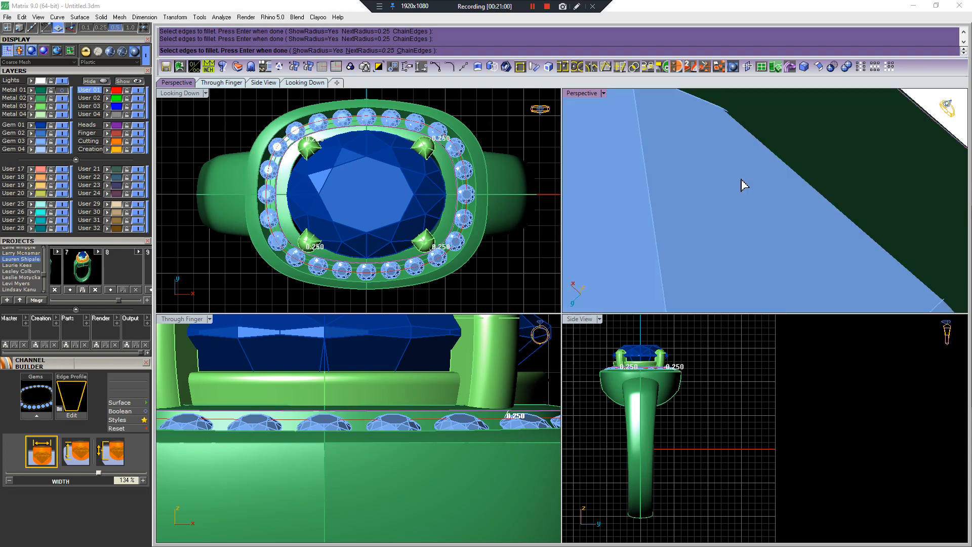
{"action": "key", "text": "Return"}
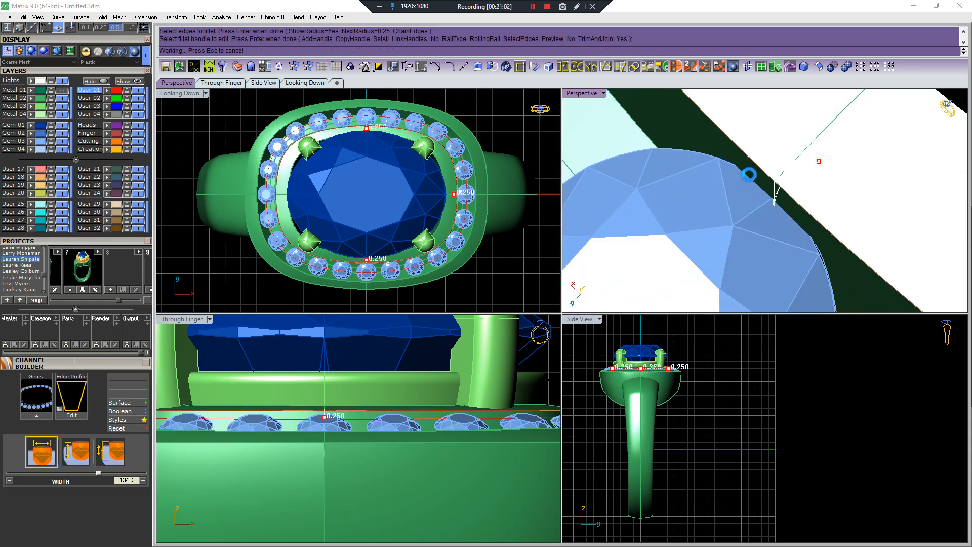
{"action": "scroll", "coordinate": [749, 174], "scroll_direction": "down", "scroll_amount": 6}
{"action": "key", "text": "ctrl+z"}
Try a 0.2 mm radius fillet on the edges along the halo's inner rim, and undo it.
{"action": "key", "text": "Return"}
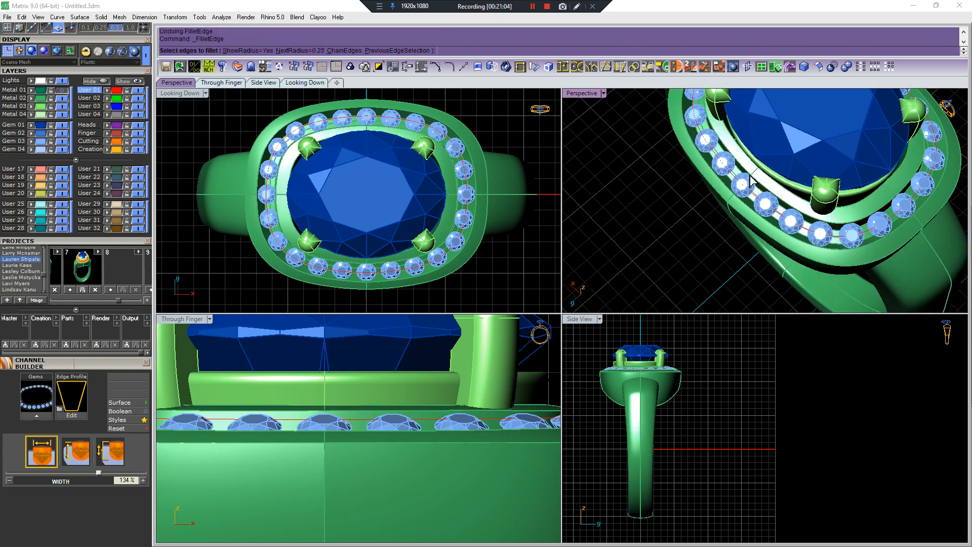
{"action": "type", "text": ".2"}
{"action": "key", "text": "Return"}
{"action": "left_click", "coordinate": [747, 176]}
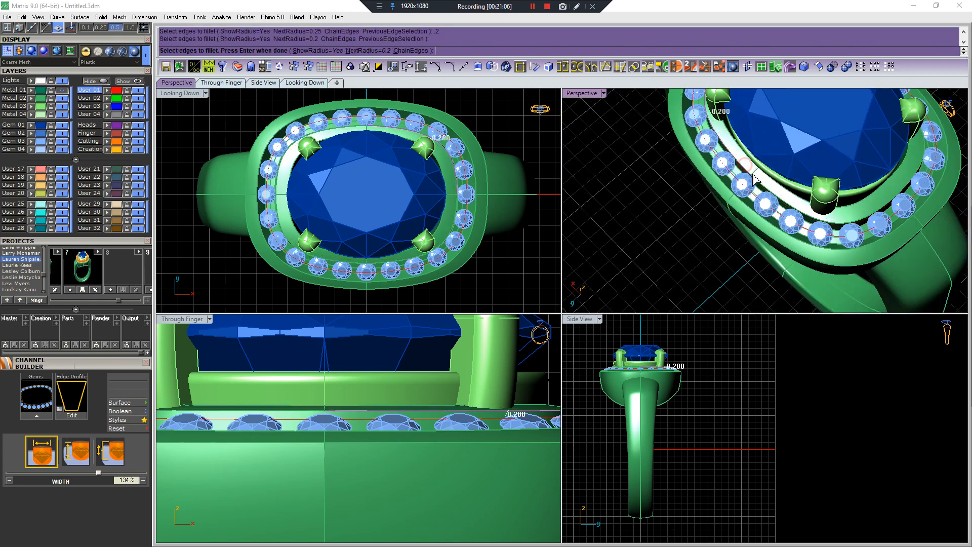
{"action": "right_click_drag", "start_coordinate": [765, 188], "coordinate": [840, 231]}
{"action": "left_click", "coordinate": [895, 217]}
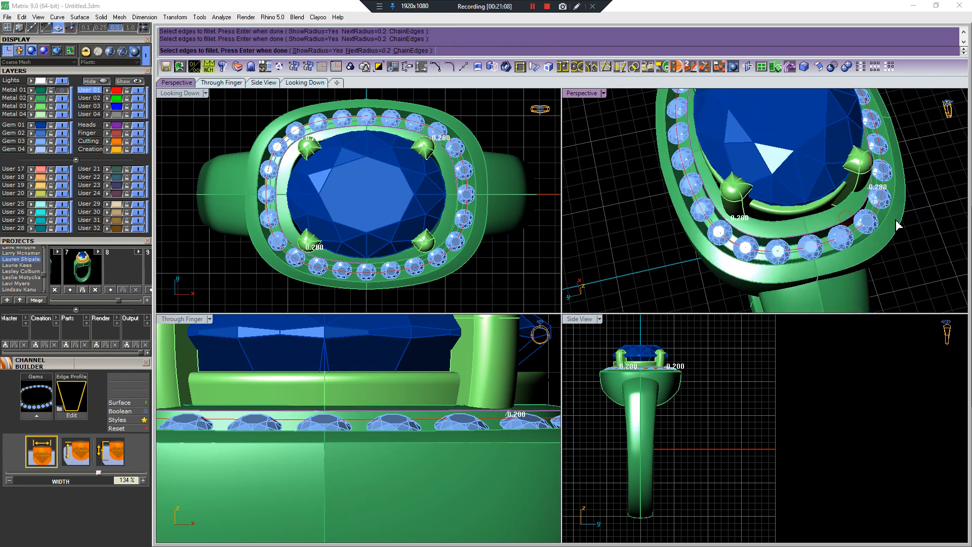
{"action": "right_click_drag", "start_coordinate": [894, 218], "coordinate": [806, 188]}
{"action": "key", "text": "Return"}
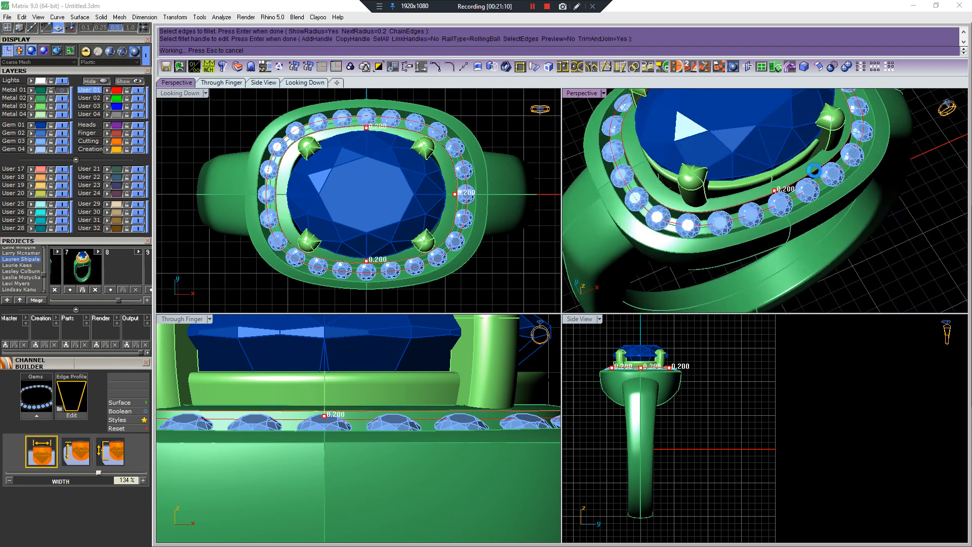
{"action": "key", "text": "Return"}
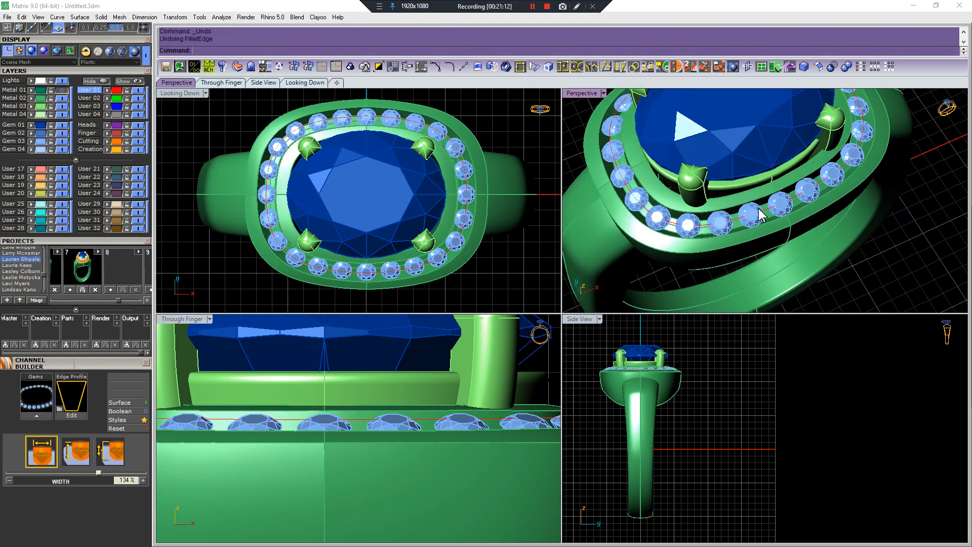
{"action": "key", "text": "ctrl+z"}
{"action": "right_click_drag", "start_coordinate": [753, 211], "coordinate": [782, 206]}
{"action": "scroll", "coordinate": [782, 207], "scroll_direction": "up", "scroll_amount": 5}
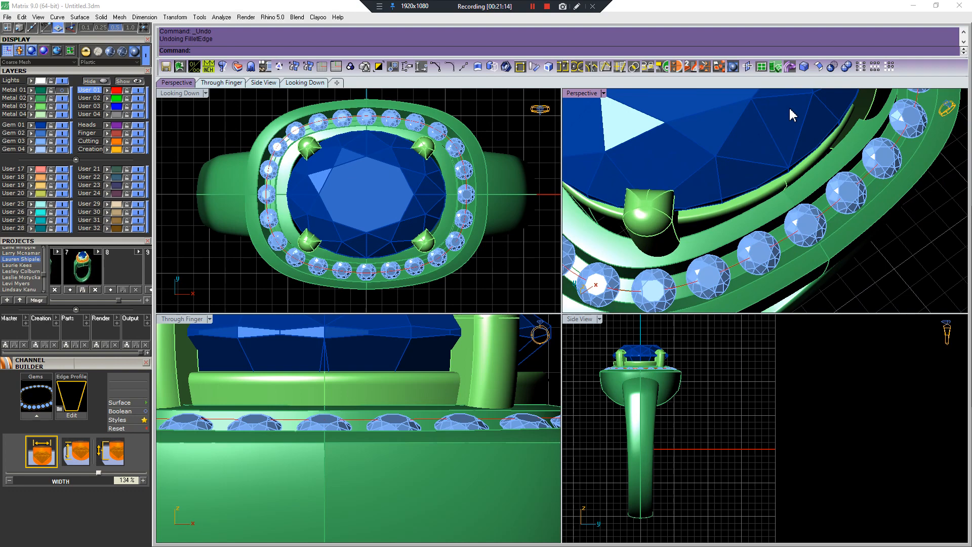
{"action": "left_click", "coordinate": [822, 70]}
{"action": "left_click", "coordinate": [785, 214]}
{"action": "left_click", "coordinate": [816, 195]}
{"action": "scroll", "coordinate": [816, 196], "scroll_direction": "down", "scroll_amount": 5}
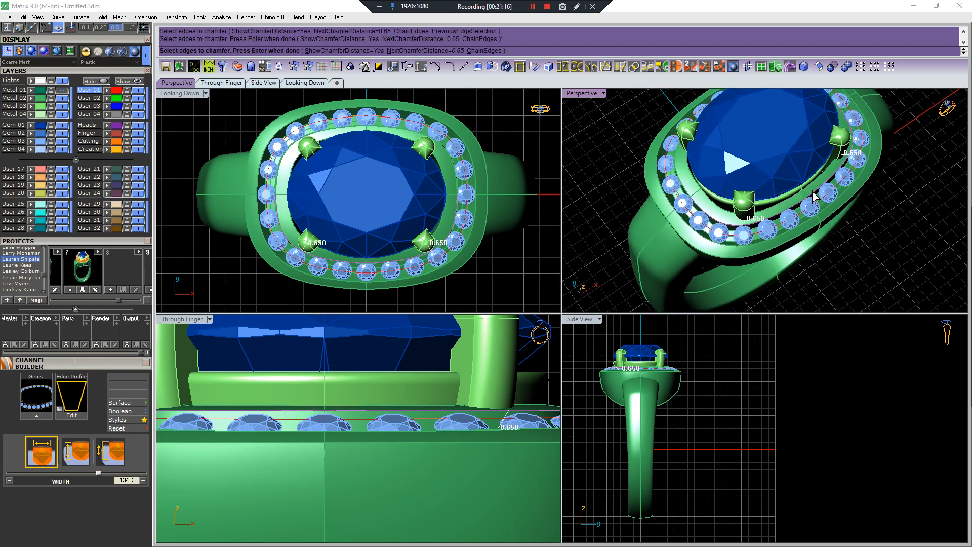
{"action": "right_click_drag", "start_coordinate": [816, 196], "coordinate": [767, 192]}
{"action": "key", "text": "Escape"}
Try a 0.2 mm chamfer on the edges all around the halo's inner rim, and undo it.
{"action": "key", "text": "Return"}
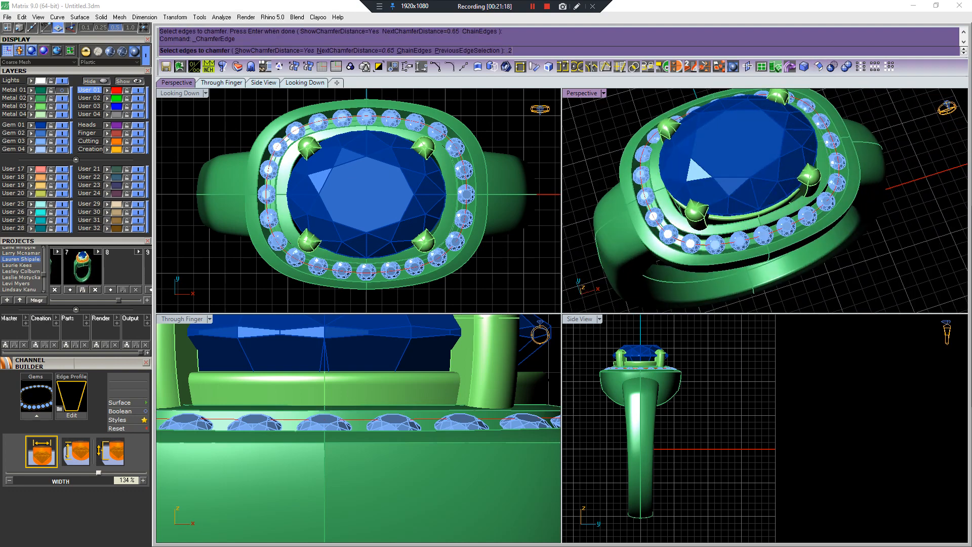
{"action": "key", "text": "Return"}
{"action": "scroll", "coordinate": [767, 219], "scroll_direction": "up", "scroll_amount": 3}
{"action": "left_click", "coordinate": [778, 221]}
{"action": "left_click", "coordinate": [747, 230]}
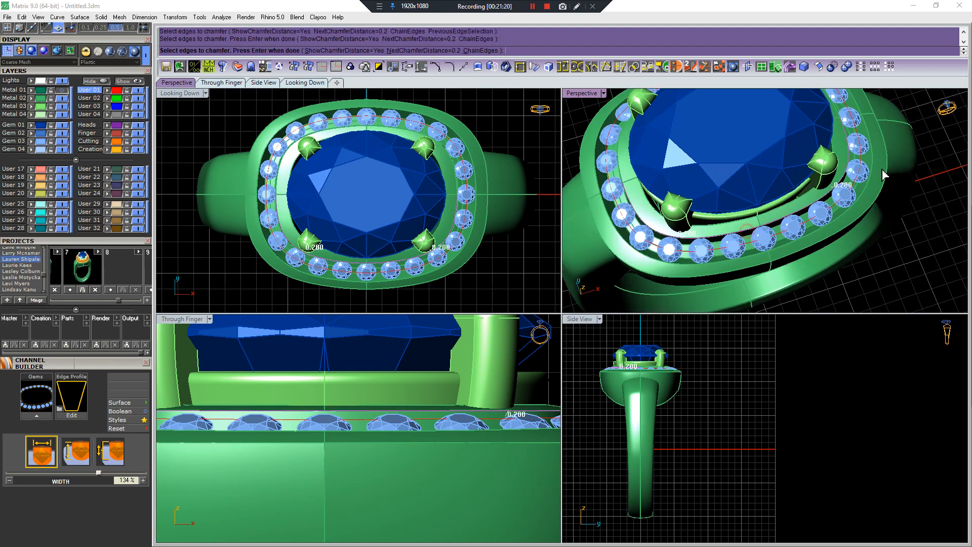
{"action": "right_click_drag", "start_coordinate": [883, 174], "coordinate": [808, 156]}
{"action": "right_click_drag", "start_coordinate": [898, 138], "coordinate": [800, 157]}
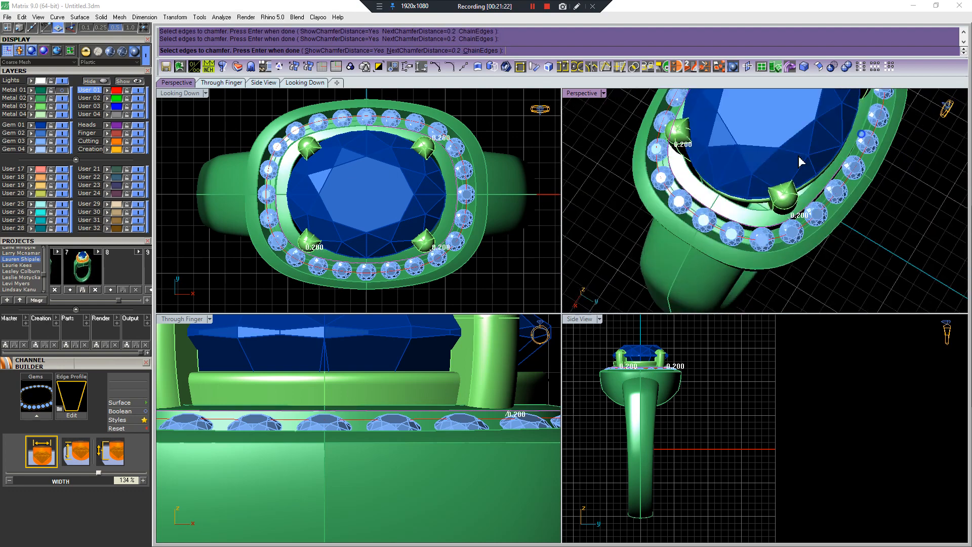
{"action": "scroll", "coordinate": [857, 184], "scroll_direction": "up", "scroll_amount": 4}
{"action": "right_click_drag", "start_coordinate": [857, 184], "coordinate": [849, 155]}
{"action": "scroll", "coordinate": [849, 154], "scroll_direction": "up", "scroll_amount": 2}
{"action": "key", "text": "Return"}
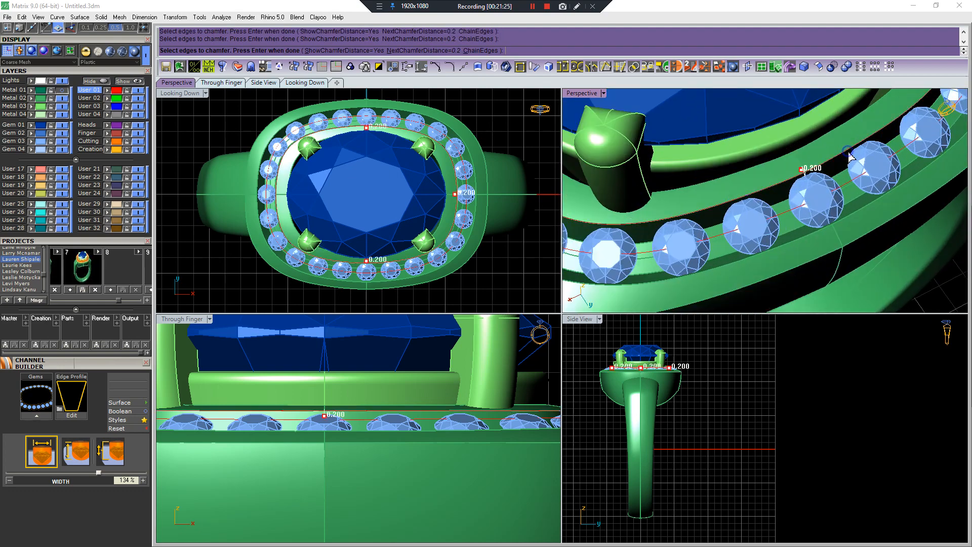
{"action": "scroll", "coordinate": [812, 173], "scroll_direction": "up", "scroll_amount": 4}
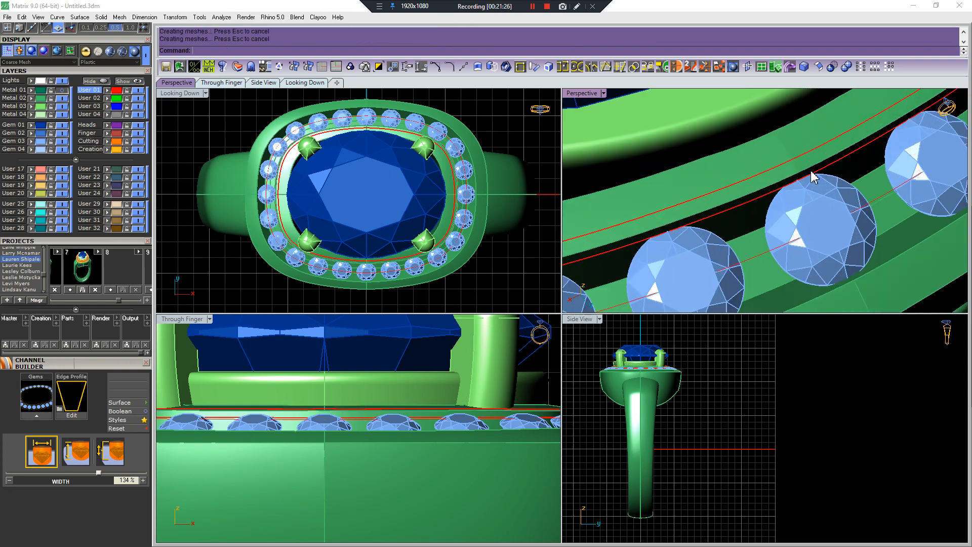
{"action": "key", "text": "ctrl+z"}
Try a 0.2 mm radius fillet on the halo's outer rim edges beside the small gems, and undo it.
{"action": "scroll", "coordinate": [810, 180], "scroll_direction": "down", "scroll_amount": 6}
{"action": "right_click_drag", "start_coordinate": [810, 195], "coordinate": [804, 218]}
{"action": "left_click", "coordinate": [804, 66]}
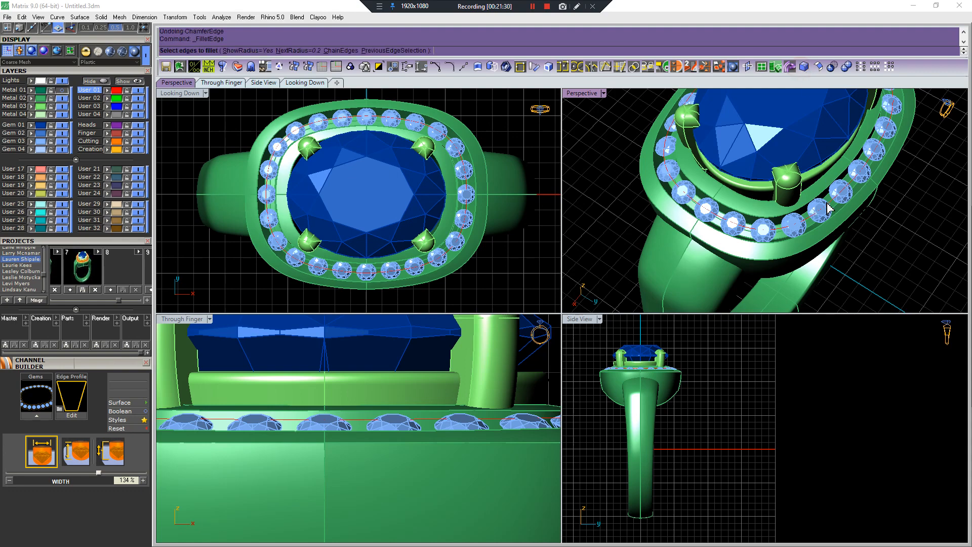
{"action": "scroll", "coordinate": [851, 210], "scroll_direction": "up", "scroll_amount": 3}
{"action": "left_click", "coordinate": [890, 155]}
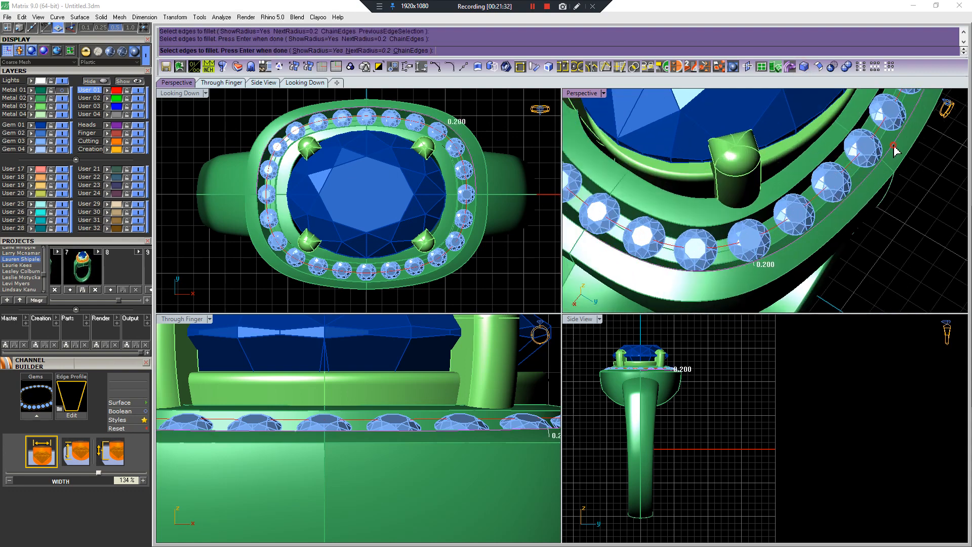
{"action": "right_click_drag", "start_coordinate": [893, 147], "coordinate": [735, 198]}
{"action": "right_click_drag", "start_coordinate": [773, 163], "coordinate": [816, 220]}
{"action": "left_click", "coordinate": [885, 183]}
{"action": "right_click", "coordinate": [824, 212]}
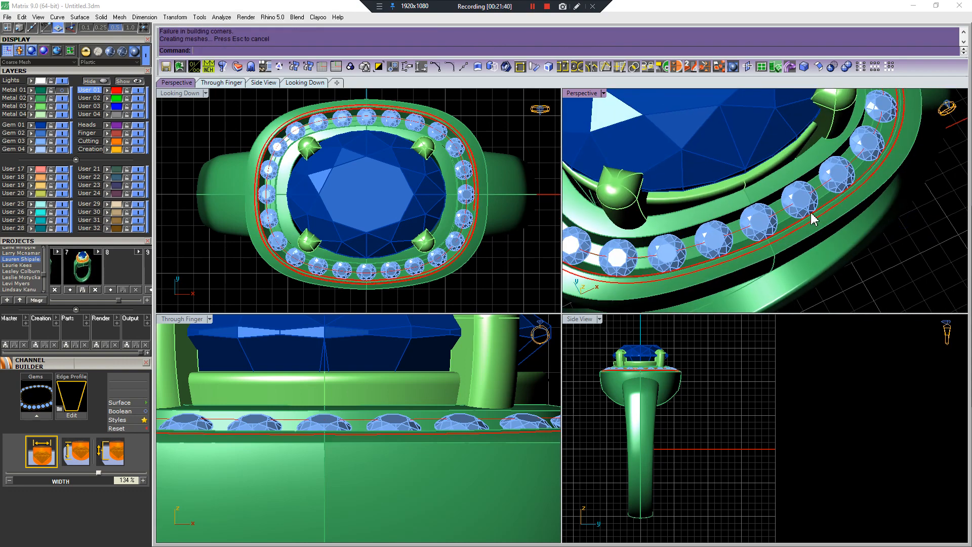
{"action": "key", "text": "ctrl+z"}
{"action": "scroll", "coordinate": [770, 241], "scroll_direction": "up", "scroll_amount": 10}
{"action": "scroll", "coordinate": [750, 242], "scroll_direction": "up", "scroll_amount": 3}
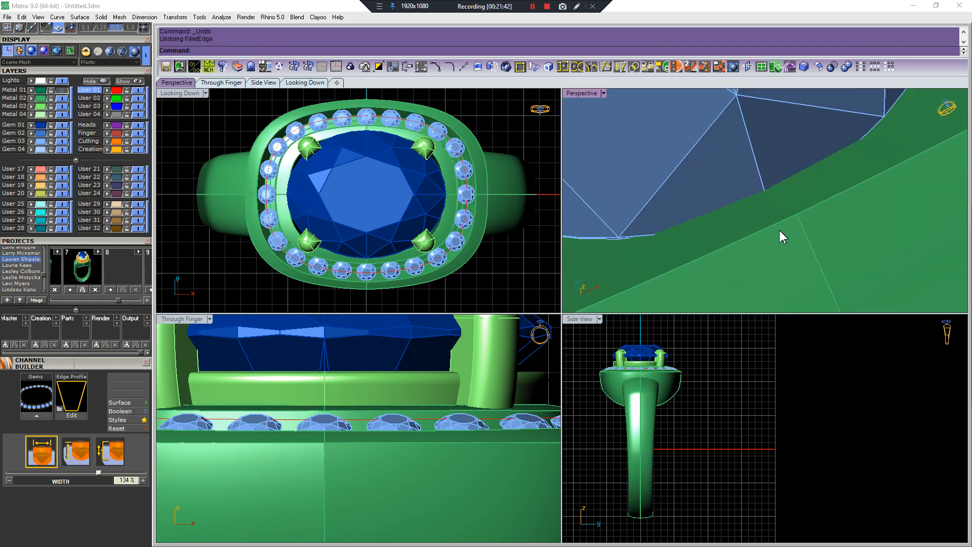
{"action": "scroll", "coordinate": [797, 217], "scroll_direction": "up", "scroll_amount": 3}
{"action": "right_click", "coordinate": [797, 215]}
{"action": "left_click", "coordinate": [797, 214]}
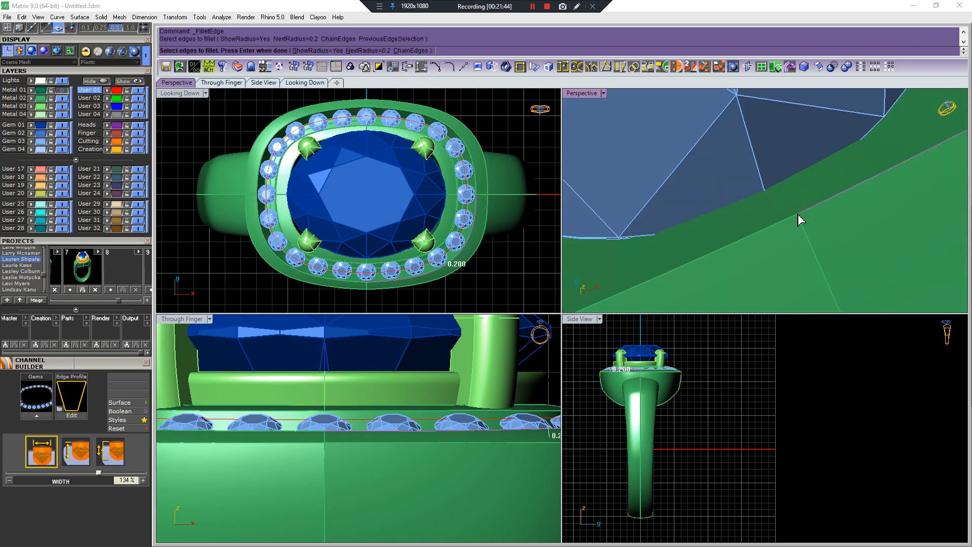
{"action": "left_click", "coordinate": [795, 213]}
{"action": "scroll", "coordinate": [796, 214], "scroll_direction": "up", "scroll_amount": 3}
{"action": "scroll", "coordinate": [807, 234], "scroll_direction": "down", "scroll_amount": 8}
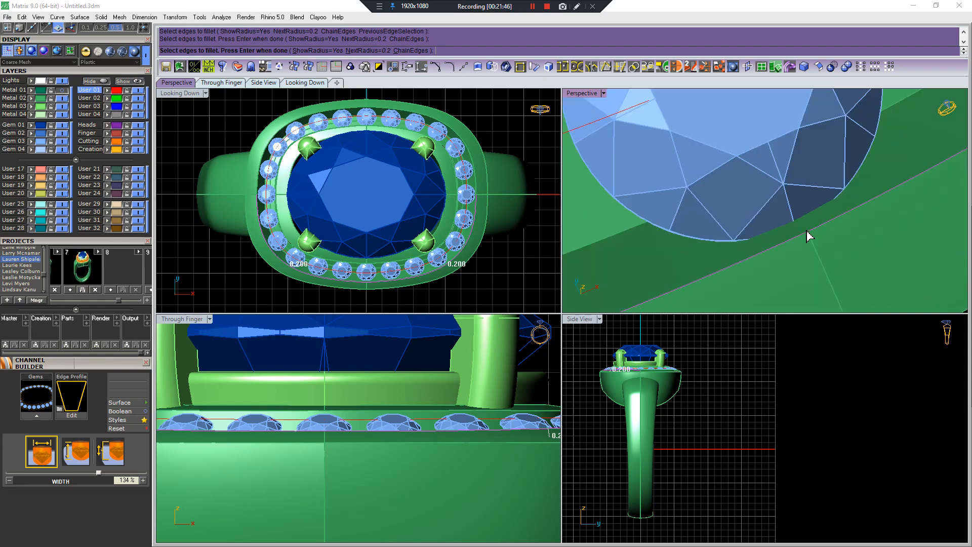
{"action": "scroll", "coordinate": [807, 236], "scroll_direction": "up", "scroll_amount": 4}
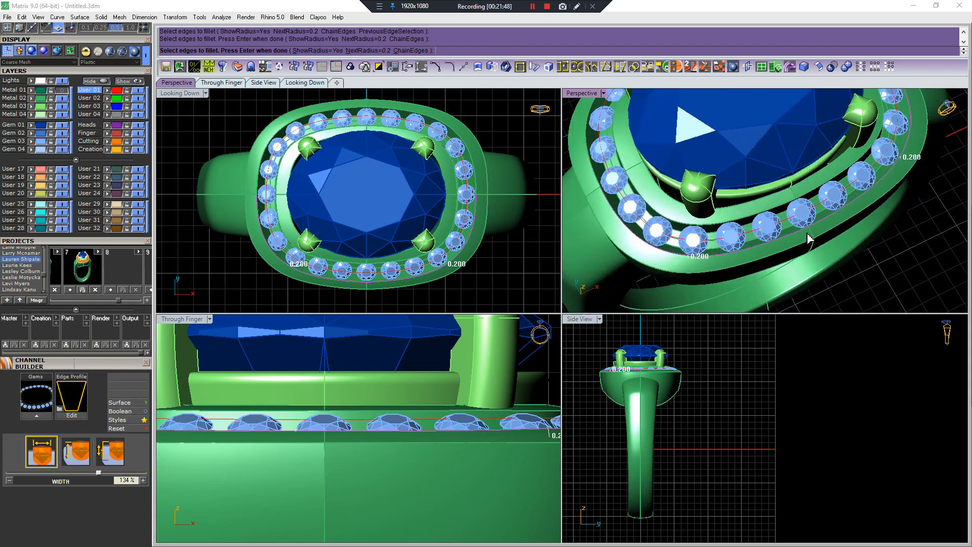
{"action": "key", "text": "Escape"}
Fillet the halo's outer rim edges beside the small gems with a 0.2 mm radius.
{"action": "right_click_drag", "start_coordinate": [807, 235], "coordinate": [876, 230]}
{"action": "right_click", "coordinate": [834, 219]}
{"action": "left_click", "coordinate": [834, 219]}
{"action": "left_click", "coordinate": [806, 235]}
{"action": "left_click", "coordinate": [613, 235]}
{"action": "right_click_drag", "start_coordinate": [613, 235], "coordinate": [805, 233]}
{"action": "key", "text": "Return"}
{"action": "scroll", "coordinate": [891, 222], "scroll_direction": "down", "scroll_amount": 4}
{"action": "scroll", "coordinate": [847, 197], "scroll_direction": "up", "scroll_amount": 6}
{"action": "scroll", "coordinate": [845, 196], "scroll_direction": "down", "scroll_amount": 6}
Try a smaller 0.15 mm radius fillet on the edges along the halo's inner rim.
{"action": "right_click", "coordinate": [805, 232]}
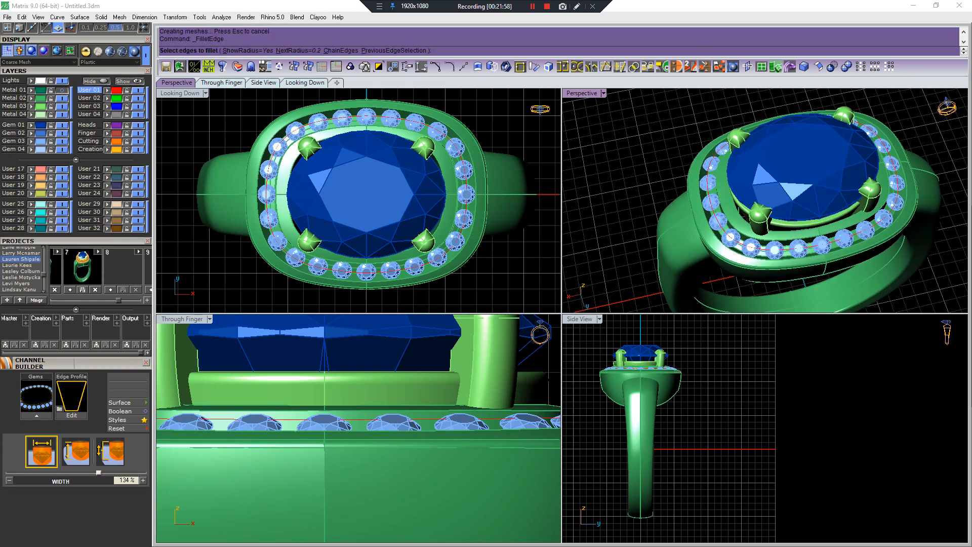
{"action": "type", "text": ".15"}
{"action": "key", "text": "Return"}
{"action": "scroll", "coordinate": [750, 242], "scroll_direction": "up", "scroll_amount": 4}
{"action": "left_click", "coordinate": [743, 222]}
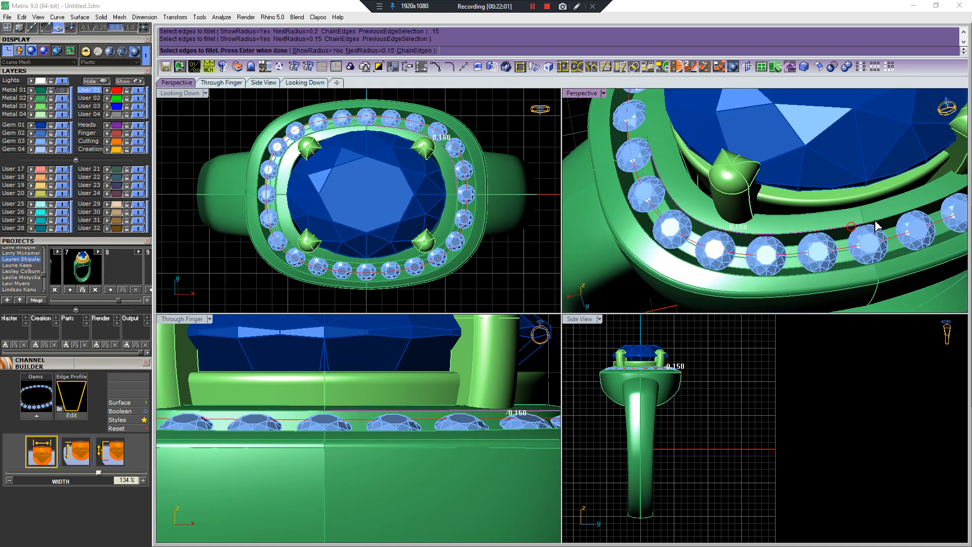
{"action": "right_click_drag", "start_coordinate": [743, 221], "coordinate": [856, 175]}
{"action": "left_click", "coordinate": [810, 196]}
{"action": "key", "text": "Return"}
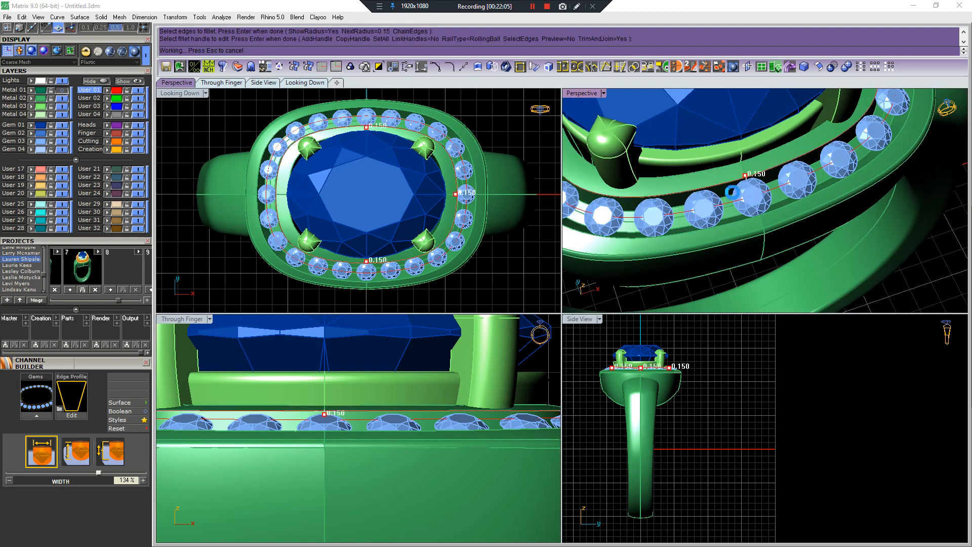
{"action": "key", "text": "Return"}
Retry the 0.15 mm fillet with the inner rim edges selected afresh from all sides of the halo.
{"action": "left_click", "coordinate": [732, 223]}
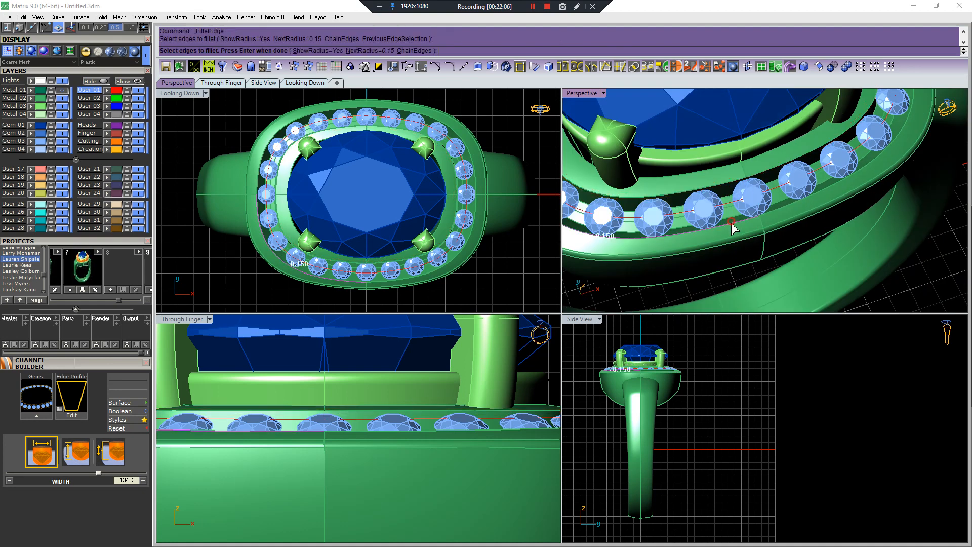
{"action": "key", "text": "Escape"}
{"action": "key", "text": "Return"}
{"action": "scroll", "coordinate": [782, 205], "scroll_direction": "down", "scroll_amount": 6}
{"action": "right_click_drag", "start_coordinate": [779, 213], "coordinate": [762, 189]}
{"action": "scroll", "coordinate": [769, 154], "scroll_direction": "up", "scroll_amount": 6}
{"action": "left_click", "coordinate": [773, 181]}
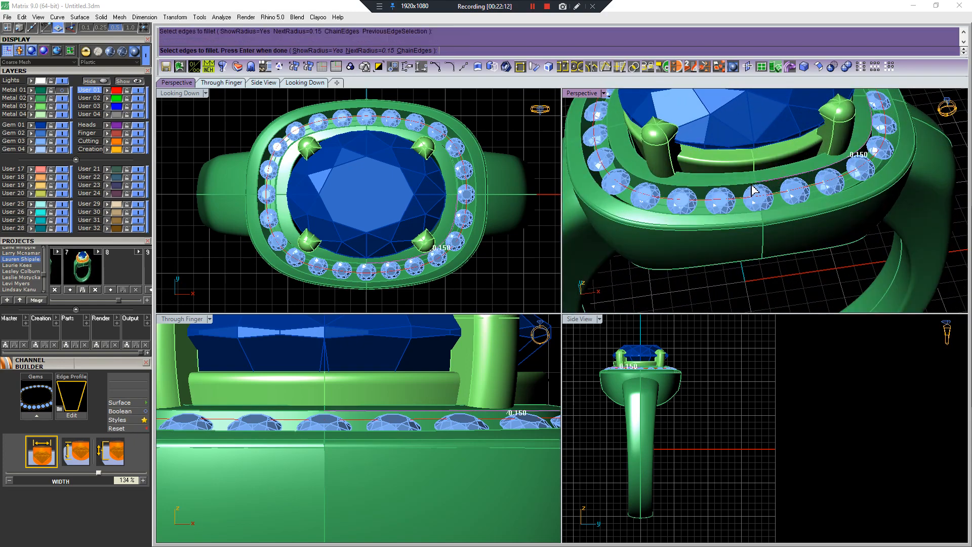
{"action": "left_click", "coordinate": [751, 184]}
{"action": "right_click_drag", "start_coordinate": [701, 176], "coordinate": [898, 165]}
{"action": "left_click", "coordinate": [718, 132]}
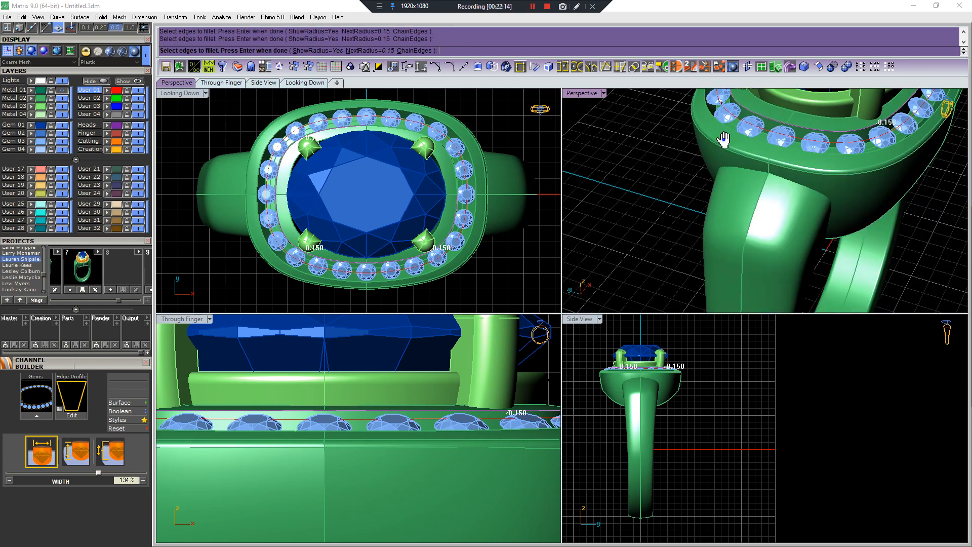
{"action": "right_click_drag", "start_coordinate": [764, 209], "coordinate": [866, 192]}
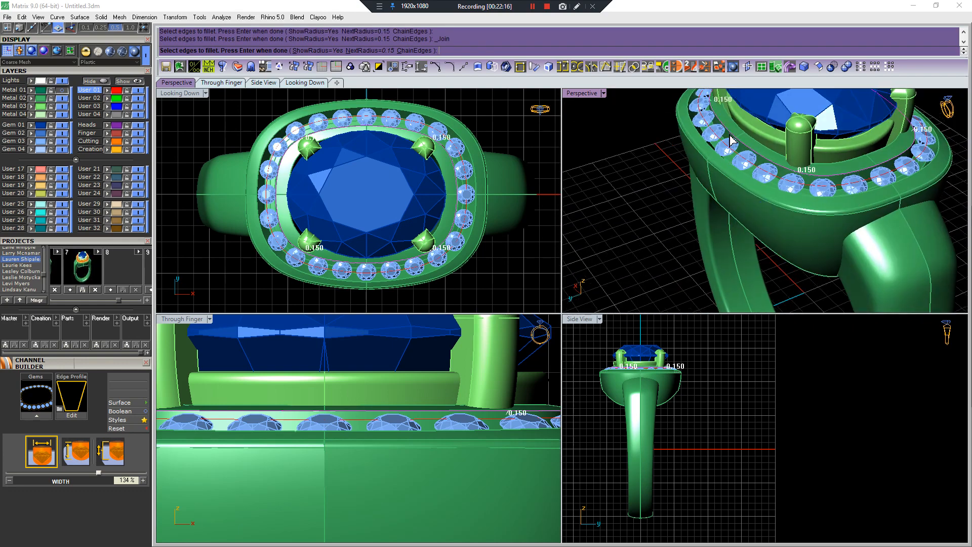
{"action": "key", "text": "Return"}
{"action": "scroll", "coordinate": [755, 163], "scroll_direction": "up", "scroll_amount": 2}
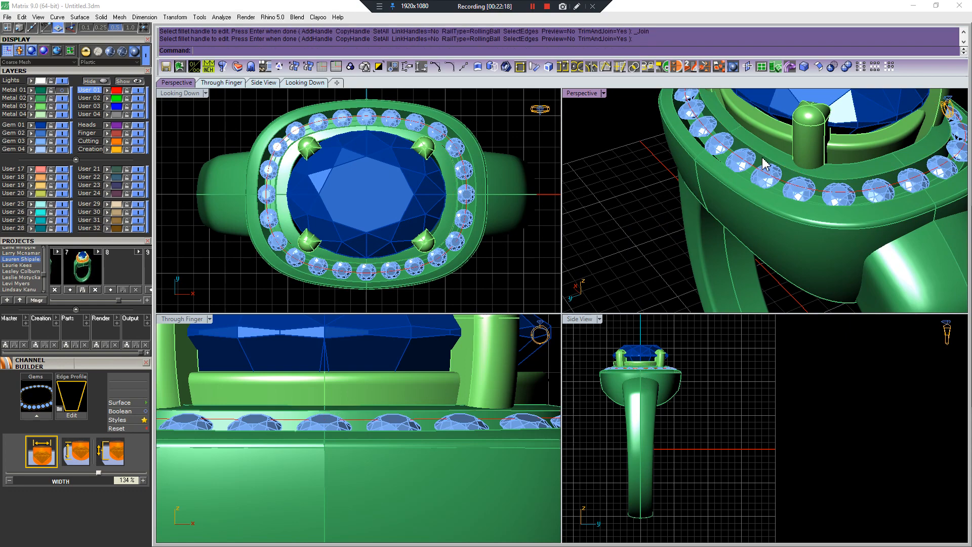
Try to duplicate the edges of the halo's inner rim as curves.
{"action": "key", "text": "F4"}
{"action": "left_click", "coordinate": [719, 119]}
{"action": "right_click_drag", "start_coordinate": [914, 162], "coordinate": [785, 220], "text": "shift"}
{"action": "key", "text": "Return"}
{"action": "left_click", "coordinate": [881, 195]}
{"action": "key", "text": "Escape"}
Isolate the halo body together with the curves on layer User 01.
{"action": "scroll", "coordinate": [790, 219], "scroll_direction": "up", "scroll_amount": 3}
{"action": "left_click", "coordinate": [805, 217]}
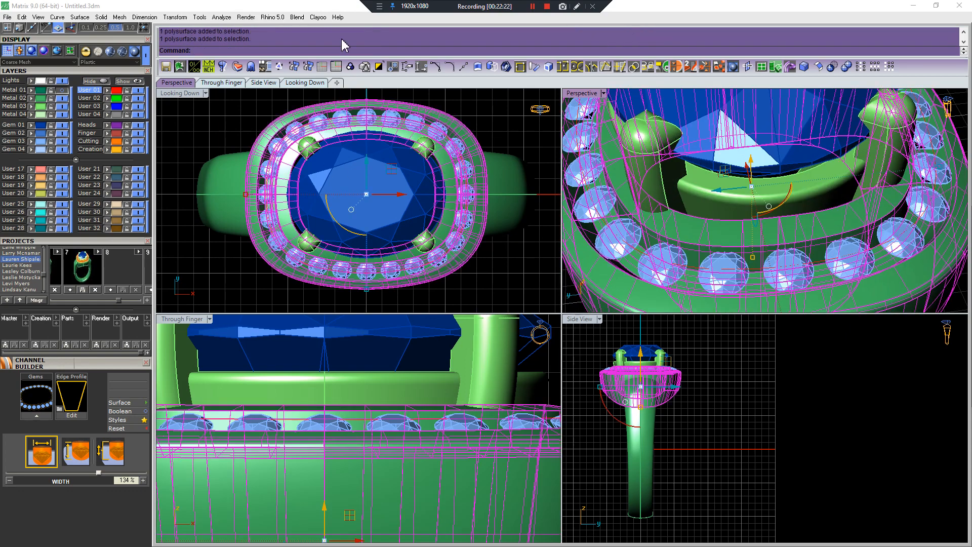
{"action": "left_click", "coordinate": [481, 271]}
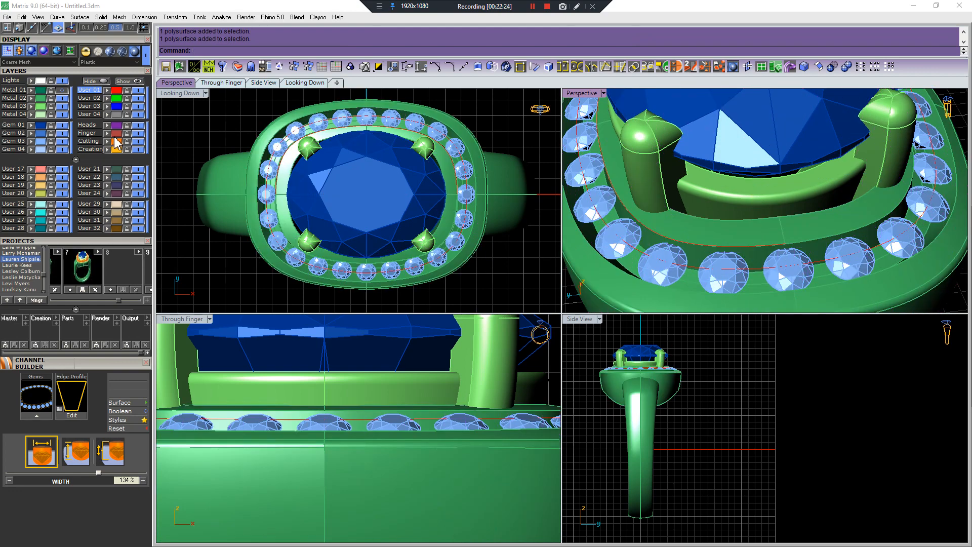
{"action": "left_click", "coordinate": [117, 90]}
{"action": "left_click", "coordinate": [259, 158]}
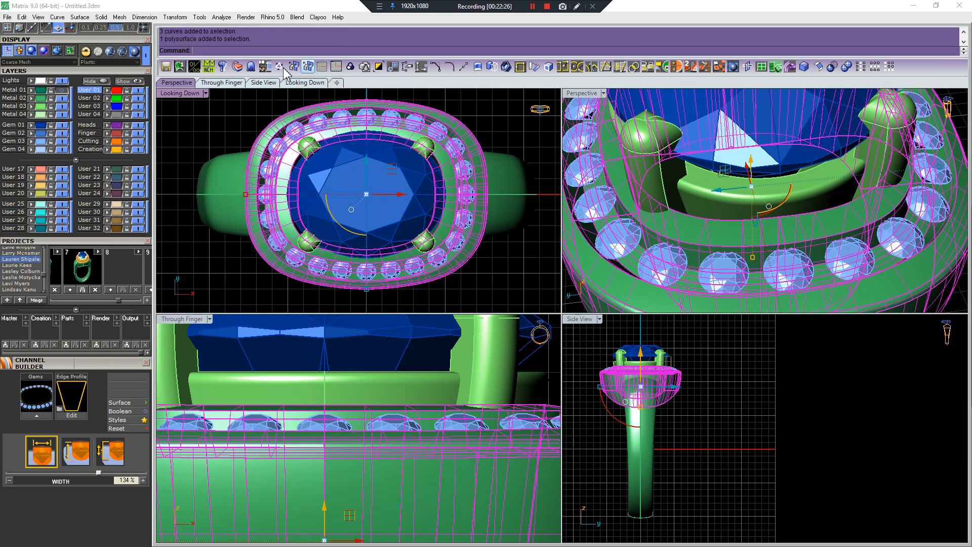
{"action": "left_click", "coordinate": [380, 68]}
{"action": "mouse_move", "coordinate": [758, 249]}
{"action": "right_mouse_down"}
{"action": "mouse_move", "coordinate": [792, 250]}
{"action": "mouse_move", "coordinate": [775, 248]}
{"action": "right_mouse_up"}
Duplicate the edges all around the halo's raised inner rim as curves.
{"action": "key", "text": "F4"}
{"action": "left_click", "coordinate": [848, 223]}
{"action": "scroll", "coordinate": [849, 204], "scroll_direction": "down", "scroll_amount": 6}
{"action": "mouse_move", "coordinate": [859, 192]}
{"action": "right_mouse_down"}
{"action": "mouse_move", "coordinate": [912, 201]}
{"action": "mouse_move", "coordinate": [878, 235]}
{"action": "mouse_move", "coordinate": [828, 233]}
{"action": "right_mouse_up"}
{"action": "left_click", "coordinate": [937, 208]}
{"action": "left_click", "coordinate": [828, 233]}
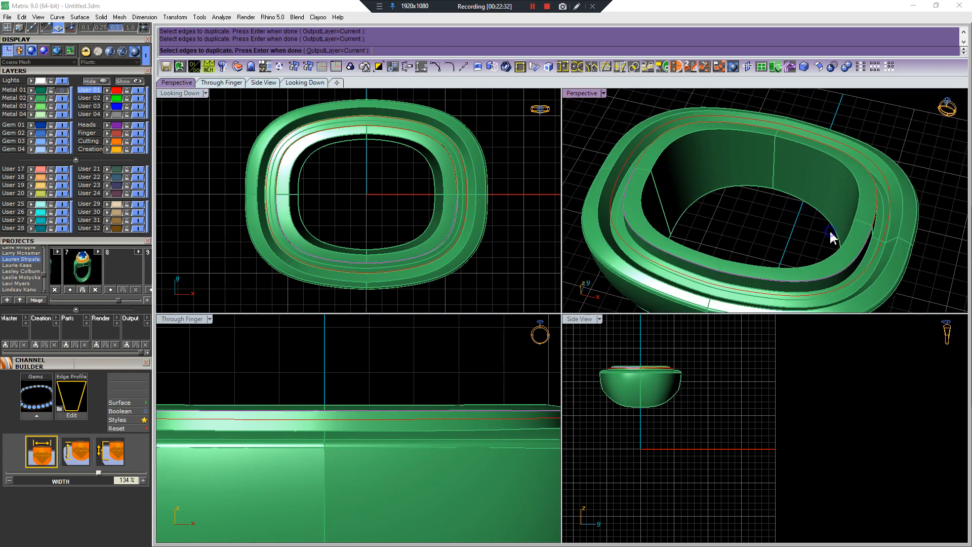
{"action": "scroll", "coordinate": [828, 233], "scroll_direction": "down", "scroll_amount": 5}
{"action": "key", "text": "Return"}
Join the duplicated rim edge curves of the halo.
{"action": "right_click_drag", "start_coordinate": [799, 177], "coordinate": [816, 152]}
{"action": "left_click_drag", "start_coordinate": [646, 131], "coordinate": [921, 286]}
{"action": "key", "text": "ctrl+j"}
{"action": "scroll", "coordinate": [881, 222], "scroll_direction": "up", "scroll_amount": 6}
{"action": "key", "text": "Escape"}
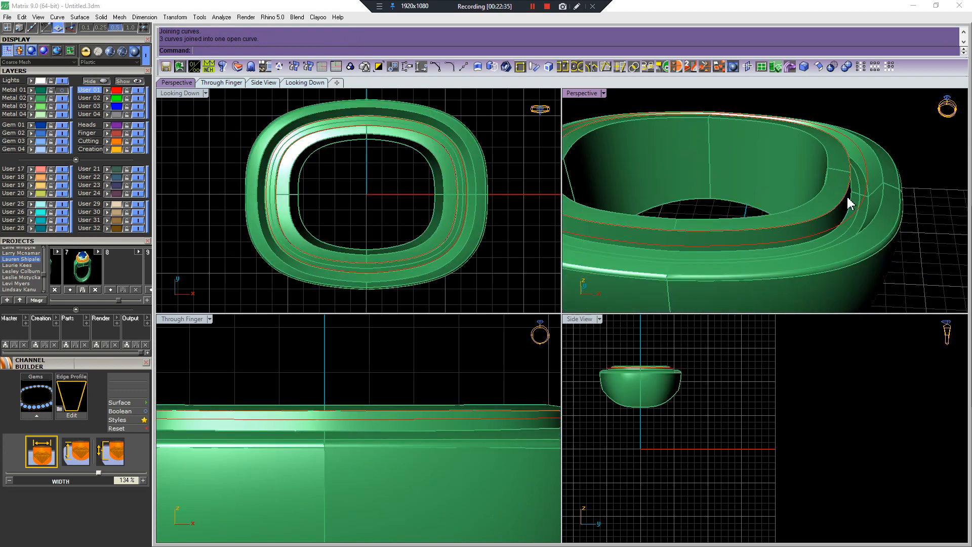
Draw an interpolated curve through three points across the outer tip of the halo's raised inner rim in the side view.
{"action": "scroll", "coordinate": [680, 368], "scroll_direction": "up", "scroll_amount": 15}
{"action": "right_click_drag", "start_coordinate": [678, 360], "coordinate": [733, 407]}
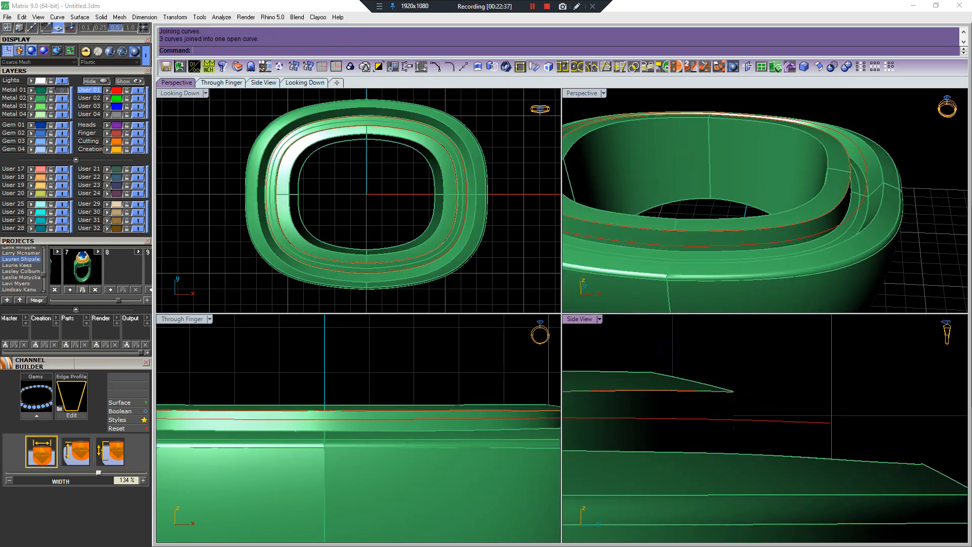
{"action": "key", "text": "F2"}
{"action": "left_click", "coordinate": [703, 381]}
{"action": "left_click", "coordinate": [721, 393]}
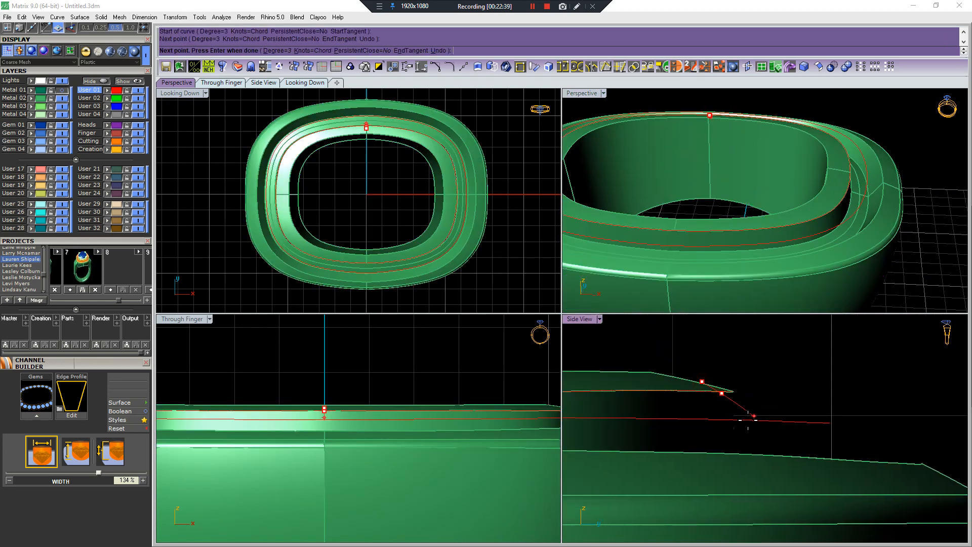
{"action": "left_click", "coordinate": [736, 415]}
{"action": "right_click", "coordinate": [736, 415]}
{"action": "scroll", "coordinate": [734, 414], "scroll_direction": "down", "scroll_amount": 6}
{"action": "left_click", "coordinate": [686, 400]}
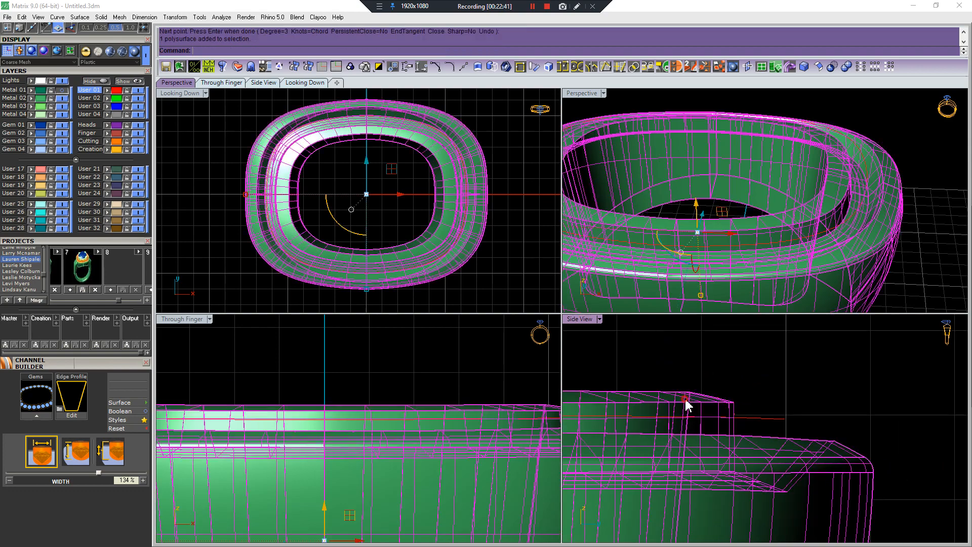
Delete the duplicated rim curves and the interpolated profile curve from the halo, leaving only its body.
{"action": "key", "text": "Escape"}
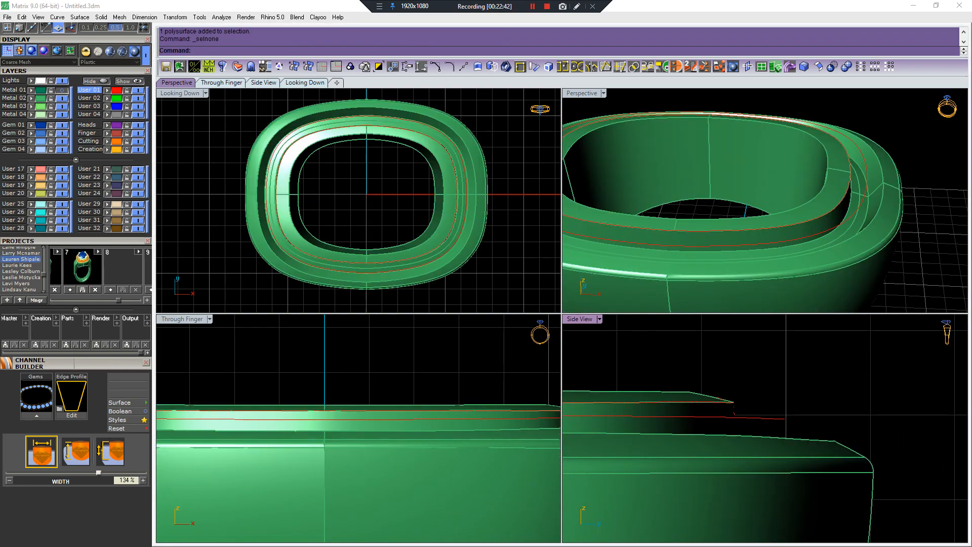
{"action": "scroll", "coordinate": [805, 200], "scroll_direction": "down", "scroll_amount": 4}
{"action": "scroll", "coordinate": [809, 207], "scroll_direction": "down", "scroll_amount": 5}
{"action": "scroll", "coordinate": [714, 350], "scroll_direction": "down", "scroll_amount": 10}
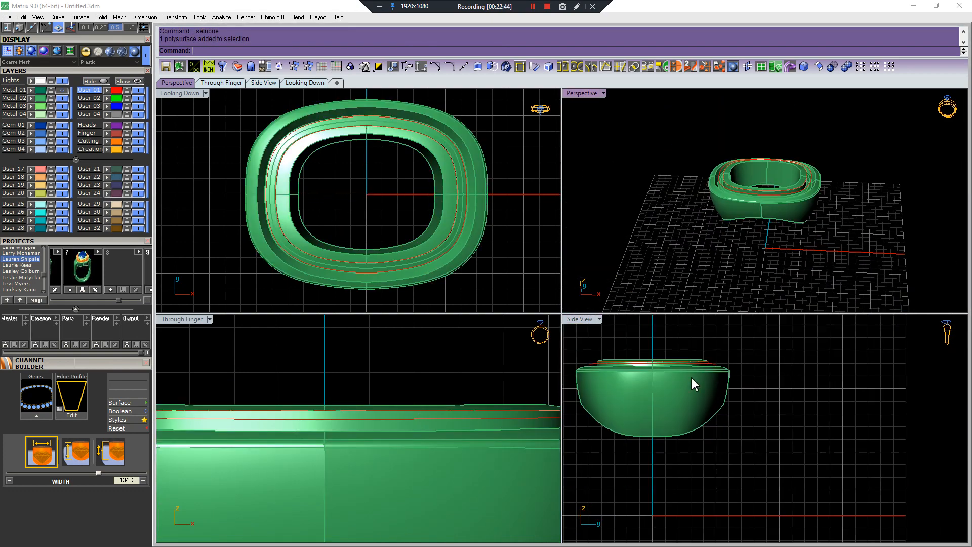
{"action": "right_click_drag", "start_coordinate": [691, 381], "coordinate": [780, 386]}
{"action": "left_click_drag", "start_coordinate": [650, 346], "coordinate": [887, 398]}
{"action": "key", "text": "Delete"}
Duplicate the open borders of the halo body as curves and examine the border at the front seam of the outer rim.
{"action": "left_click", "coordinate": [784, 205]}
{"action": "key", "text": "ctrl+d"}
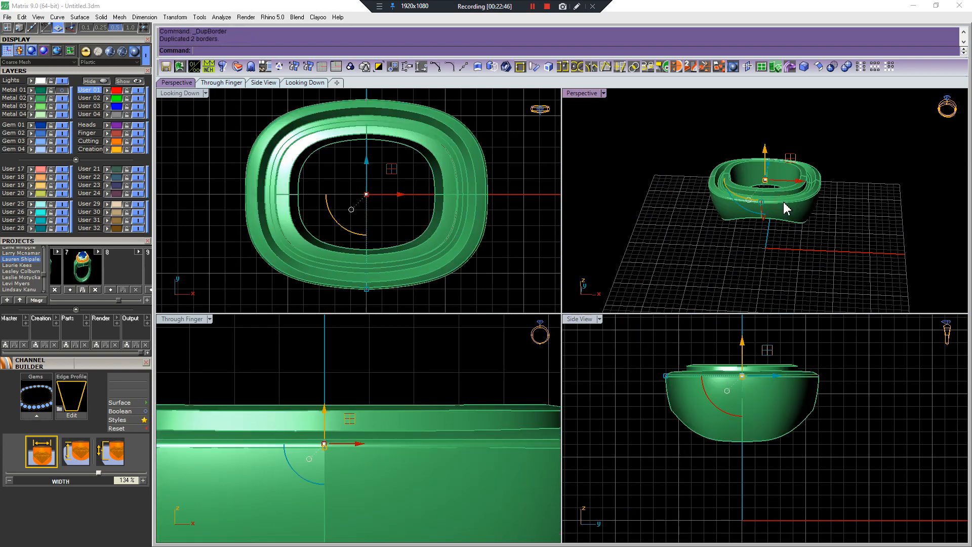
{"action": "scroll", "coordinate": [785, 205], "scroll_direction": "up", "scroll_amount": 6}
{"action": "right_click_drag", "start_coordinate": [785, 205], "coordinate": [788, 169]}
{"action": "scroll", "coordinate": [787, 169], "scroll_direction": "up", "scroll_amount": 6}
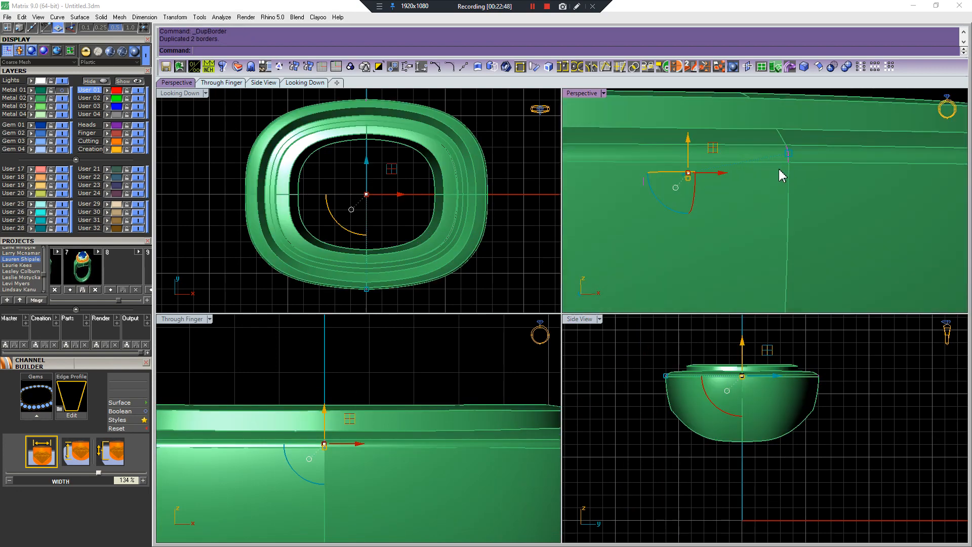
{"action": "scroll", "coordinate": [804, 245], "scroll_direction": "up", "scroll_amount": 2}
{"action": "scroll", "coordinate": [804, 244], "scroll_direction": "up", "scroll_amount": 2}
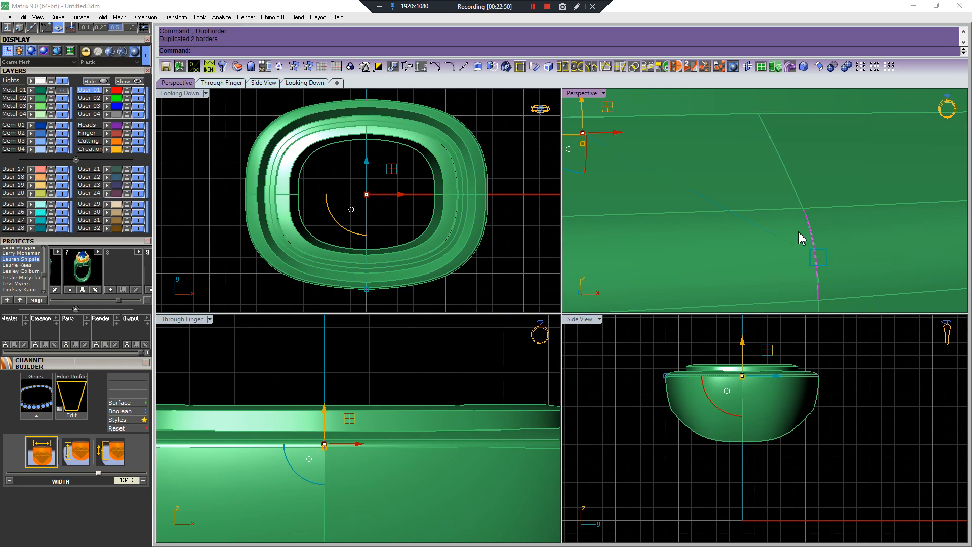
{"action": "scroll", "coordinate": [800, 236], "scroll_direction": "down", "scroll_amount": 8}
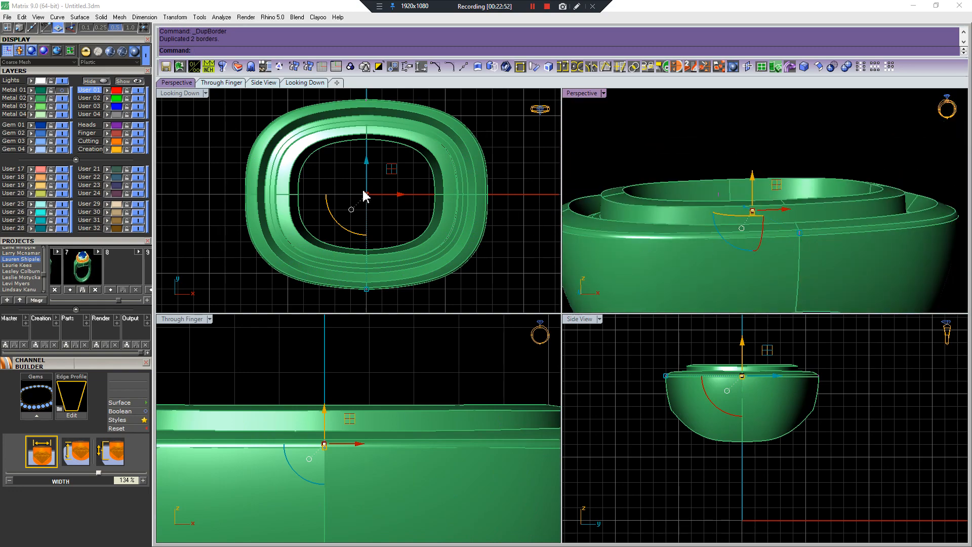
Scale the halo body slightly in two dimensions in the top view, using an origin on its lower-left rim.
{"action": "left_click", "coordinate": [300, 236]}
{"action": "scroll", "coordinate": [300, 237], "scroll_direction": "up", "scroll_amount": 6}
{"action": "right_click_drag", "start_coordinate": [302, 265], "coordinate": [351, 236]}
{"action": "key", "text": "F4"}
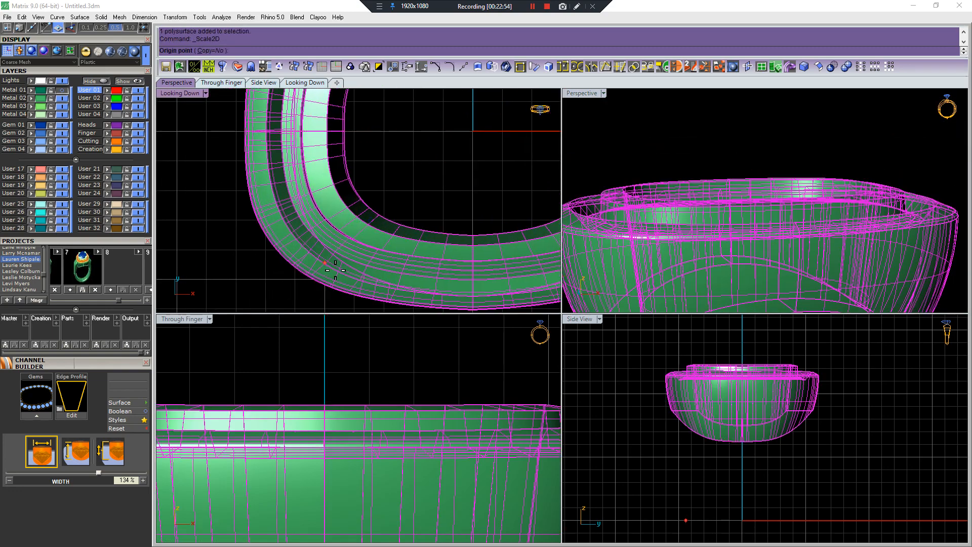
{"action": "left_click", "coordinate": [335, 270]}
{"action": "scroll", "coordinate": [355, 253], "scroll_direction": "down", "scroll_amount": 3}
{"action": "scroll", "coordinate": [438, 193], "scroll_direction": "up", "scroll_amount": 5}
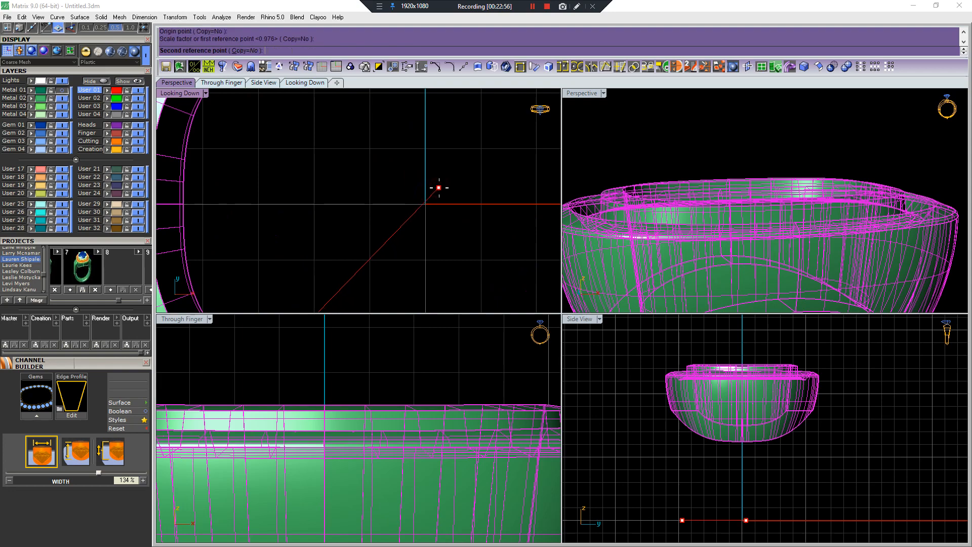
{"action": "left_click", "coordinate": [440, 188]}
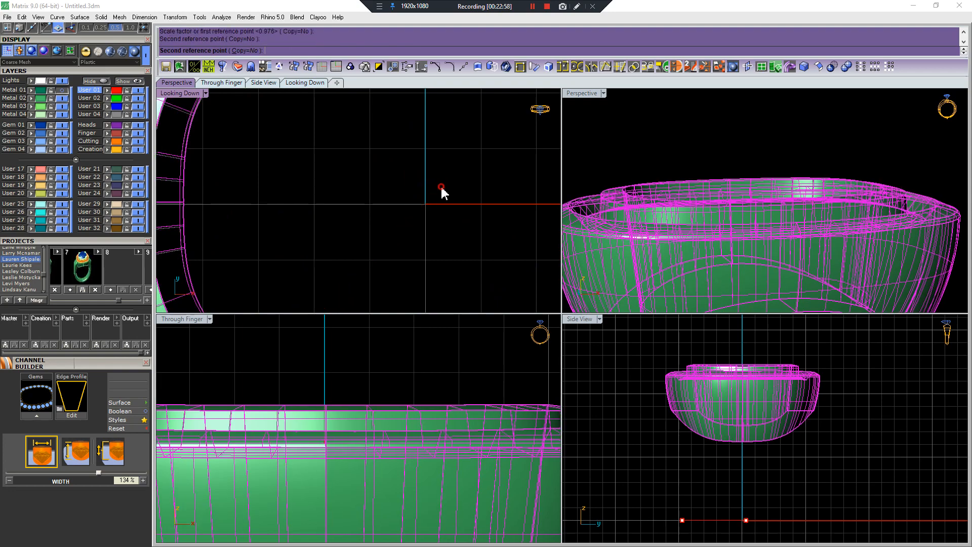
{"action": "scroll", "coordinate": [450, 268], "scroll_direction": "down", "scroll_amount": 3}
{"action": "scroll", "coordinate": [436, 274], "scroll_direction": "up", "scroll_amount": 5}
{"action": "scroll", "coordinate": [400, 265], "scroll_direction": "down", "scroll_amount": 4}
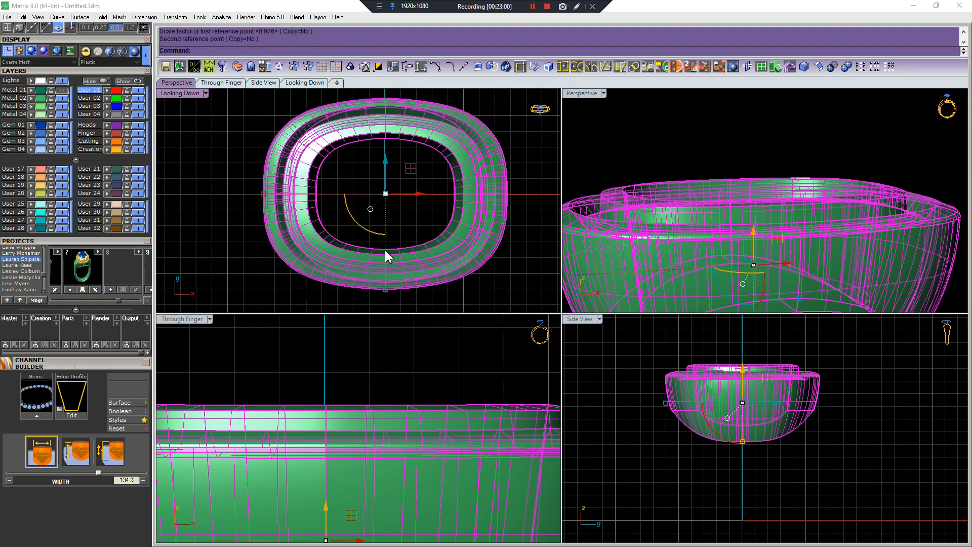
Examine the scaled halo's rims and seams around the front in the top view.
{"action": "scroll", "coordinate": [385, 258], "scroll_direction": "up", "scroll_amount": 3}
{"action": "key", "text": "Escape"}
{"action": "left_click", "coordinate": [369, 268]}
{"action": "scroll", "coordinate": [388, 258], "scroll_direction": "up", "scroll_amount": 7}
{"action": "key", "text": "Escape"}
{"action": "scroll", "coordinate": [400, 230], "scroll_direction": "down", "scroll_amount": 5}
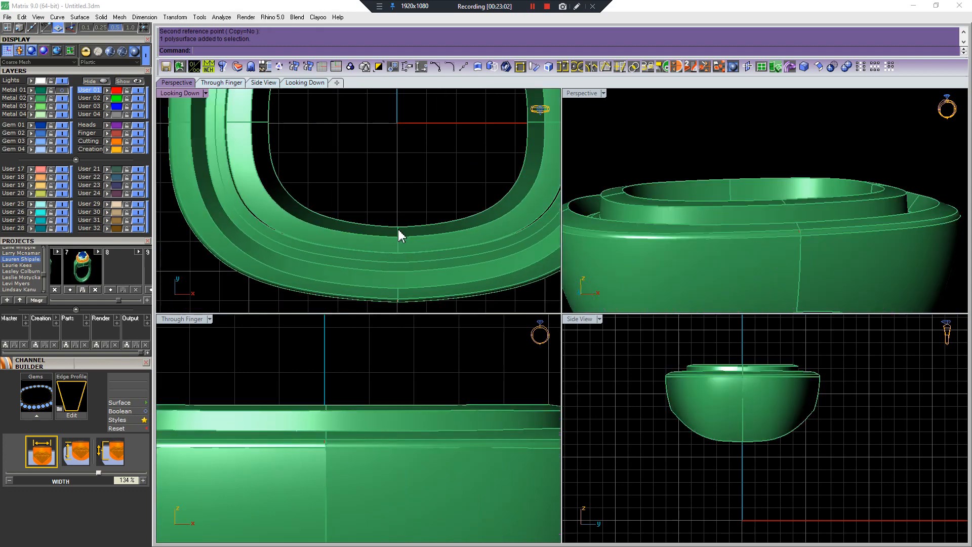
{"action": "left_click", "coordinate": [370, 267]}
{"action": "scroll", "coordinate": [430, 218], "scroll_direction": "down", "scroll_amount": 5}
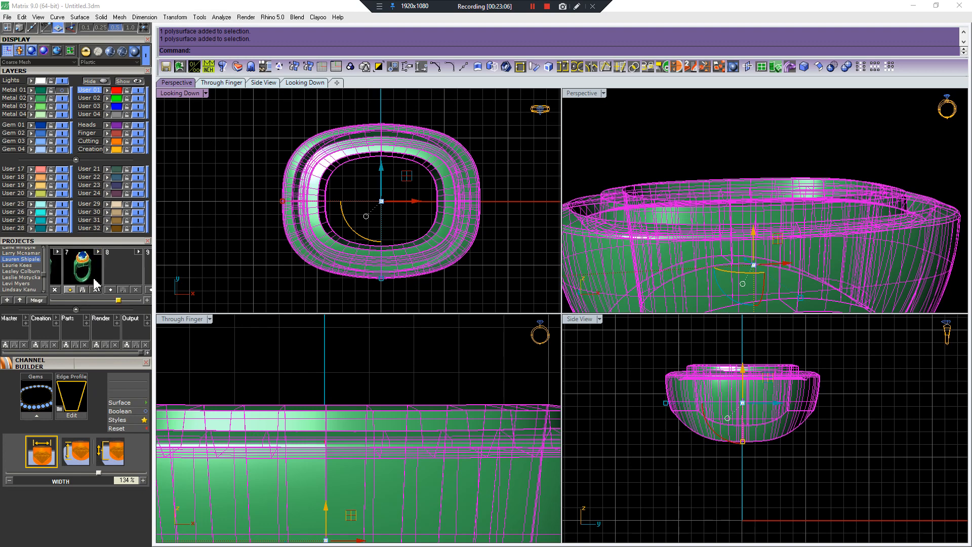
{"action": "scroll", "coordinate": [90, 44], "scroll_direction": "up", "scroll_amount": 3}
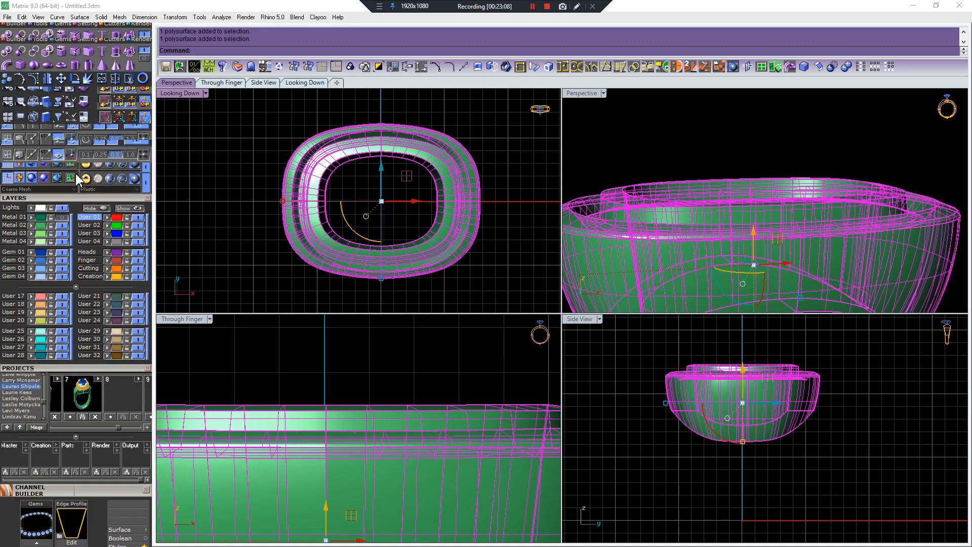
{"action": "scroll", "coordinate": [116, 84], "scroll_direction": "up", "scroll_amount": 3}
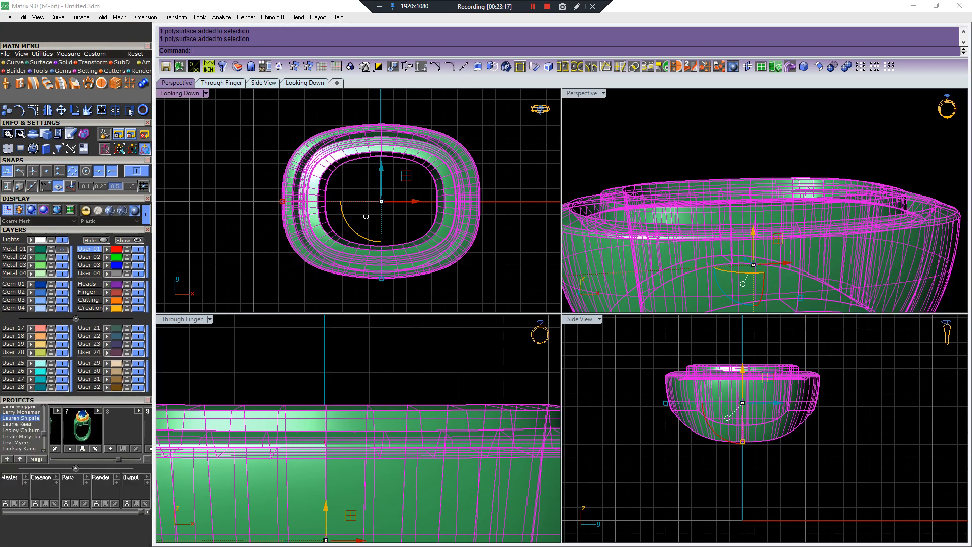
{"action": "left_click", "coordinate": [363, 289]}
{"action": "scroll", "coordinate": [388, 255], "scroll_direction": "up", "scroll_amount": 14}
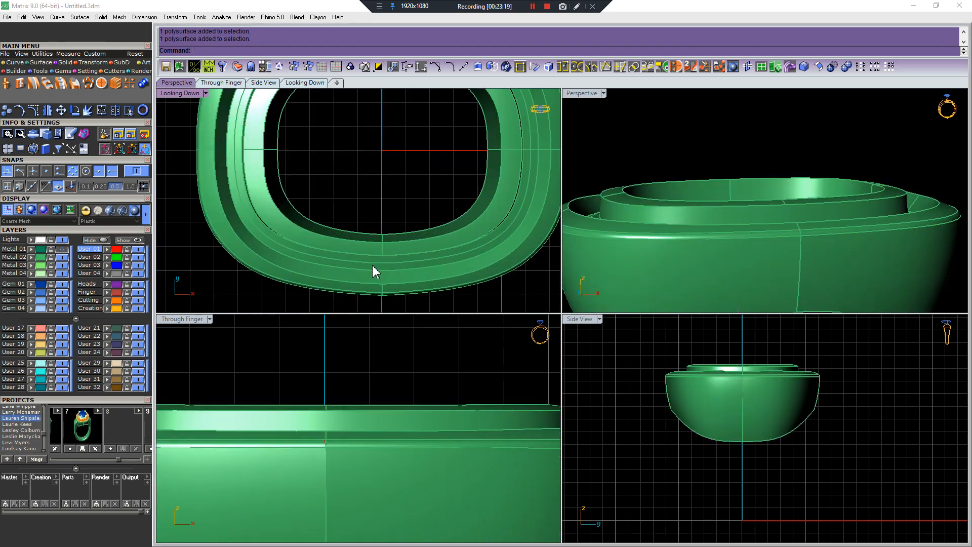
Draw a straight polyline from inside the halo's opening outward across its lower-left wall in the top view.
{"action": "scroll", "coordinate": [387, 218], "scroll_direction": "down", "scroll_amount": 8}
{"action": "left_click", "coordinate": [351, 171]}
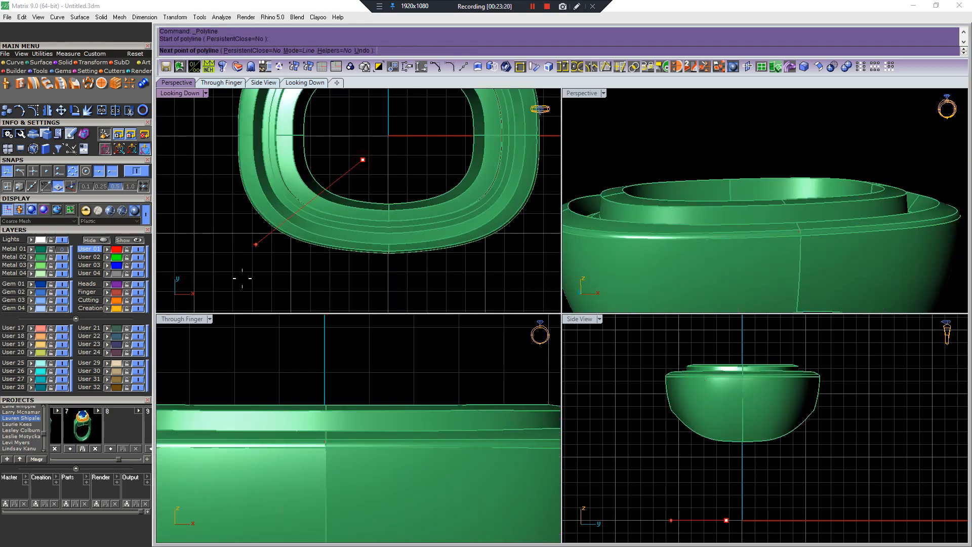
{"action": "left_click", "coordinate": [247, 263]}
{"action": "right_click", "coordinate": [248, 262]}
Rebuild the halo body symmetrically from four quarter pieces joined into one closed polysurface.
{"action": "scroll", "coordinate": [253, 256], "scroll_direction": "down", "scroll_amount": 5}
{"action": "left_click", "coordinate": [895, 209]}
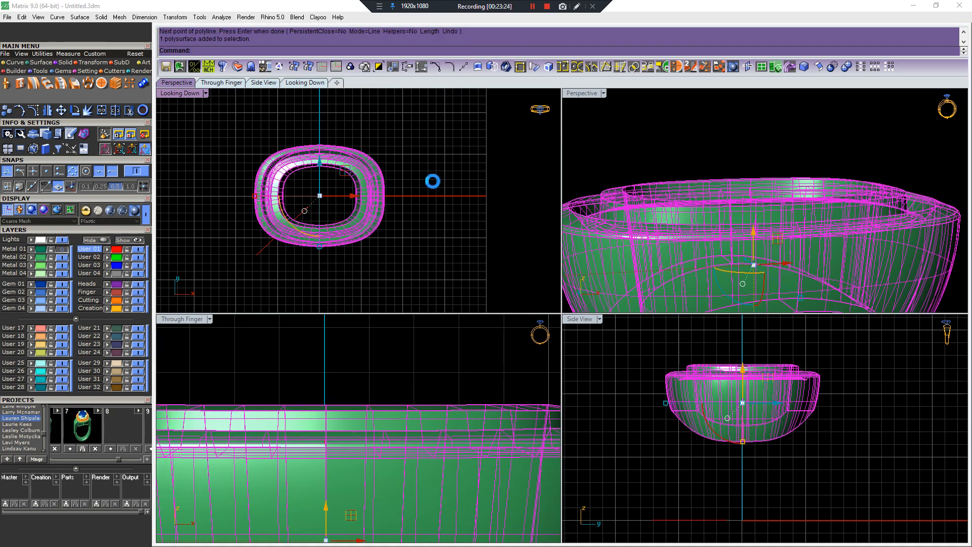
{"action": "left_click", "coordinate": [324, 191]}
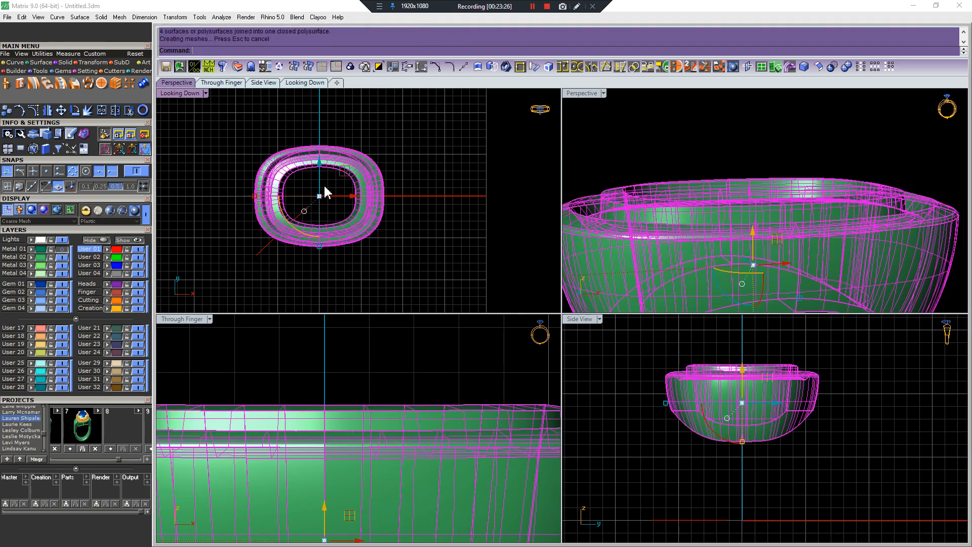
Delete the polyline crossing the halo's lower-left wall, keeping the rebuilt halo body.
{"action": "key", "text": "Delete"}
{"action": "scroll", "coordinate": [323, 186], "scroll_direction": "up", "scroll_amount": 4}
{"action": "left_click_drag", "start_coordinate": [323, 187], "coordinate": [266, 236]}
{"action": "key", "text": "Delete"}
{"action": "key", "text": "ctrl+z"}
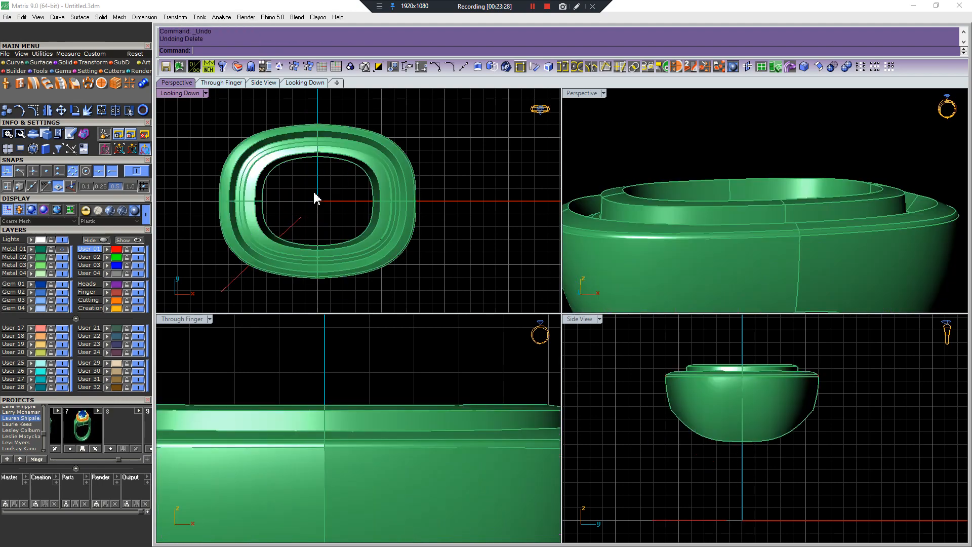
{"action": "left_click", "coordinate": [372, 229]}
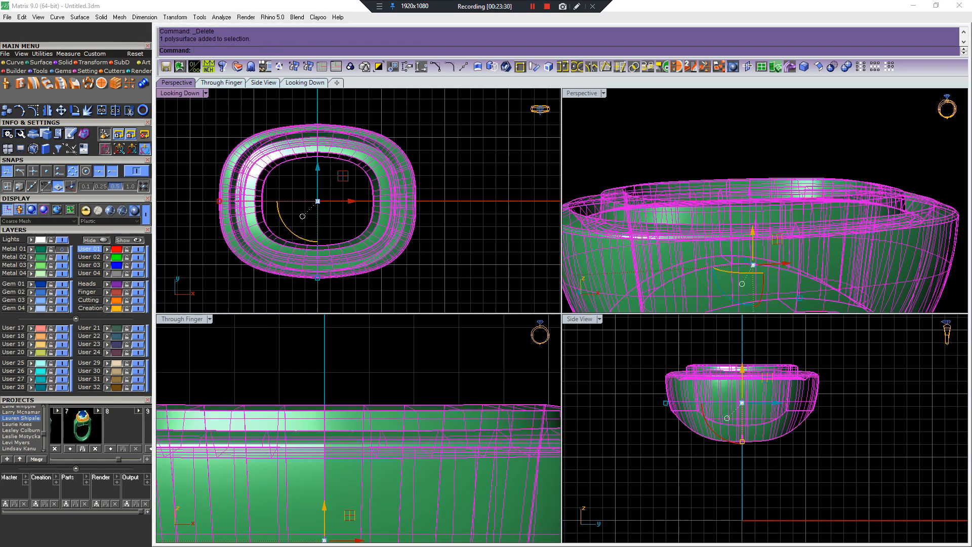
{"action": "key", "text": "Escape"}
{"action": "right_click_drag", "start_coordinate": [725, 223], "coordinate": [788, 194]}
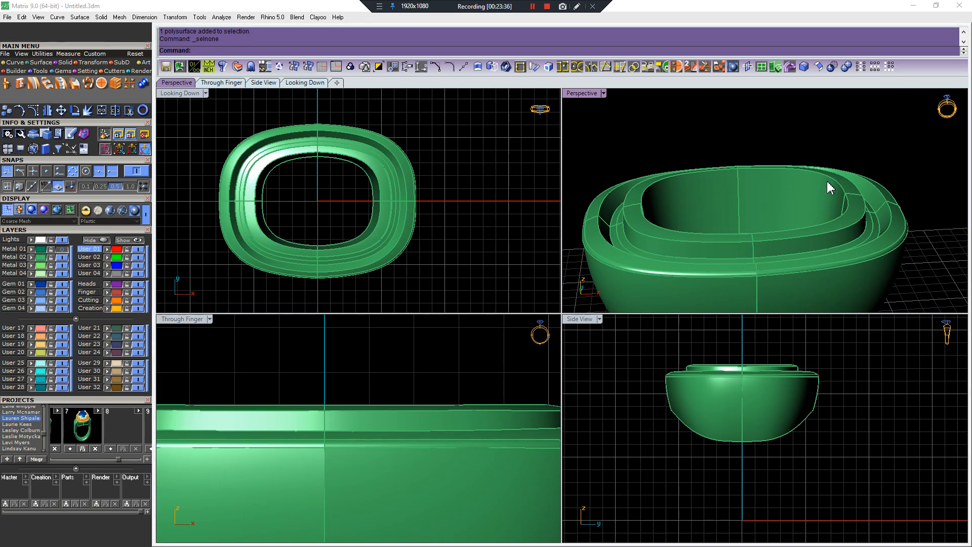
{"action": "left_click", "coordinate": [816, 66]}
{"action": "left_click", "coordinate": [831, 234]}
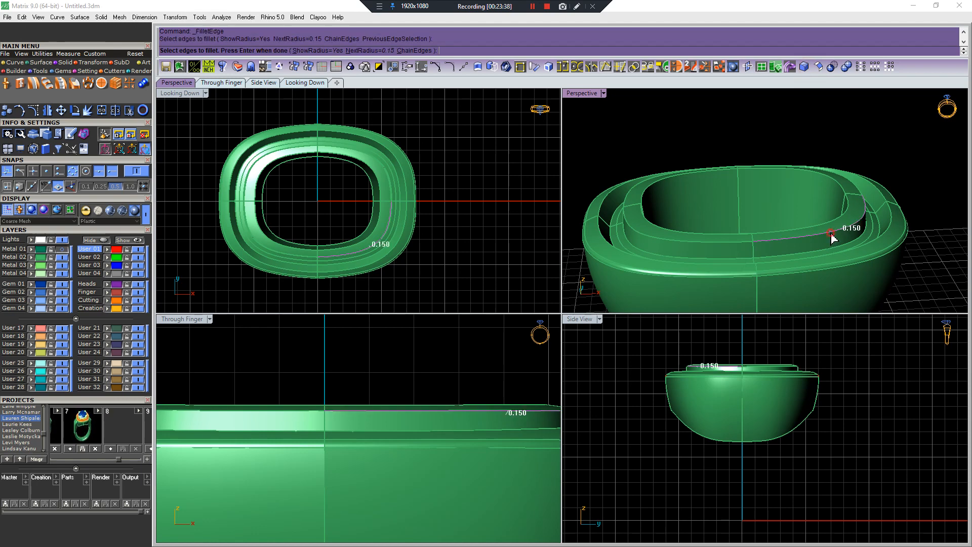
{"action": "key", "text": "Escape"}
Fillet the outer top edge of the halo's raised inner rim all around with a 0.25 radius.
{"action": "right_click", "coordinate": [828, 231]}
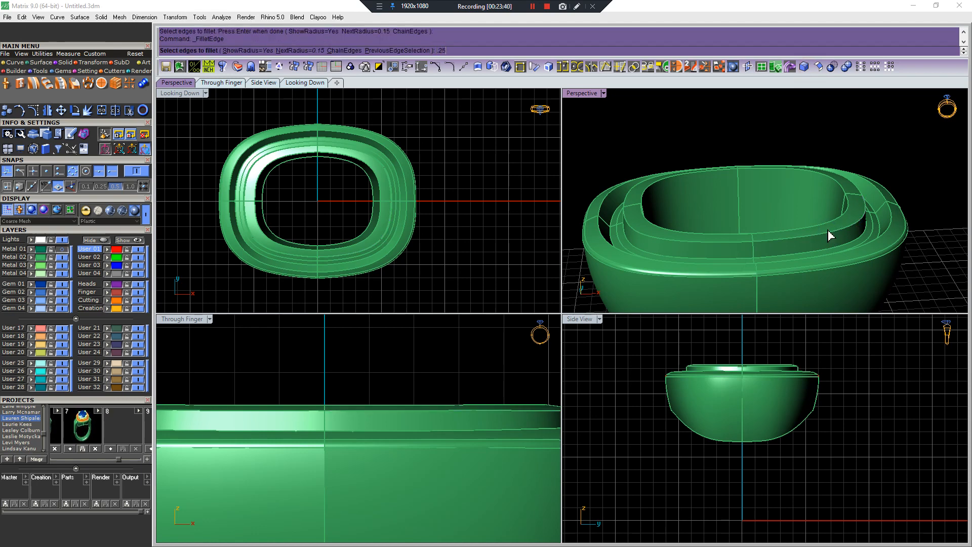
{"action": "type", "text": ".25"}
{"action": "key", "text": "Return"}
{"action": "left_click", "coordinate": [829, 235]}
{"action": "left_click", "coordinate": [734, 241]}
{"action": "left_click", "coordinate": [634, 195]}
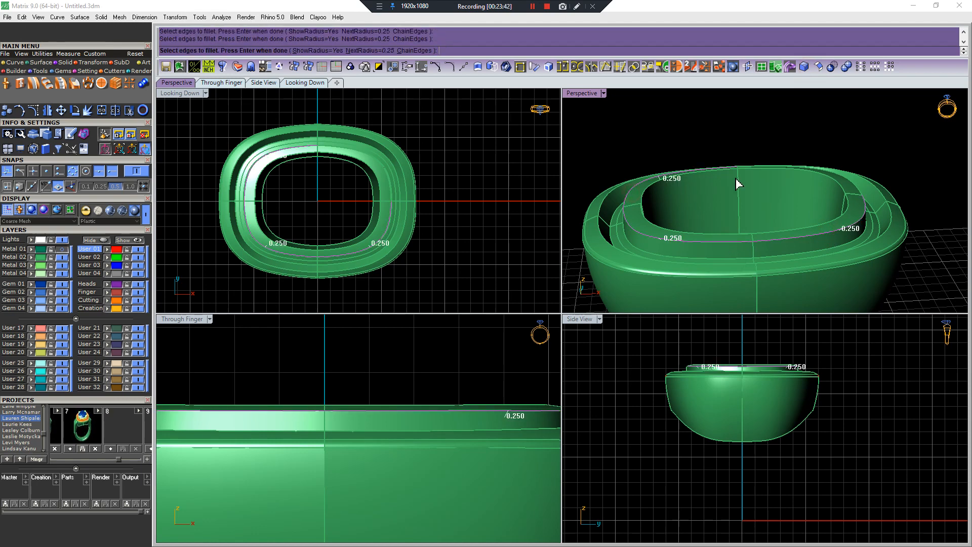
{"action": "right_click", "coordinate": [863, 189]}
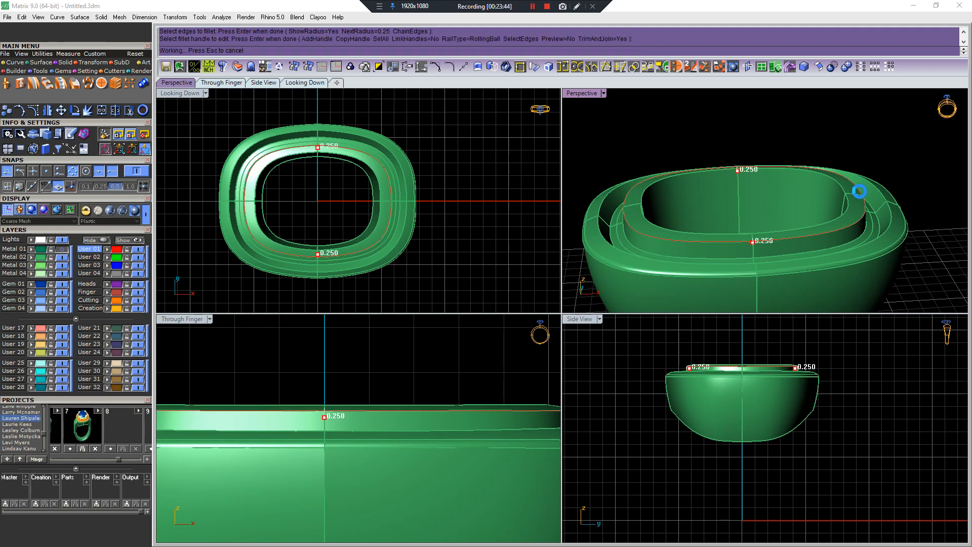
Fillet the outer rim's edge along the halo's gem channel all around with a 0.25 radius.
{"action": "right_click", "coordinate": [738, 228]}
{"action": "right_click_drag", "start_coordinate": [737, 227], "coordinate": [813, 245]}
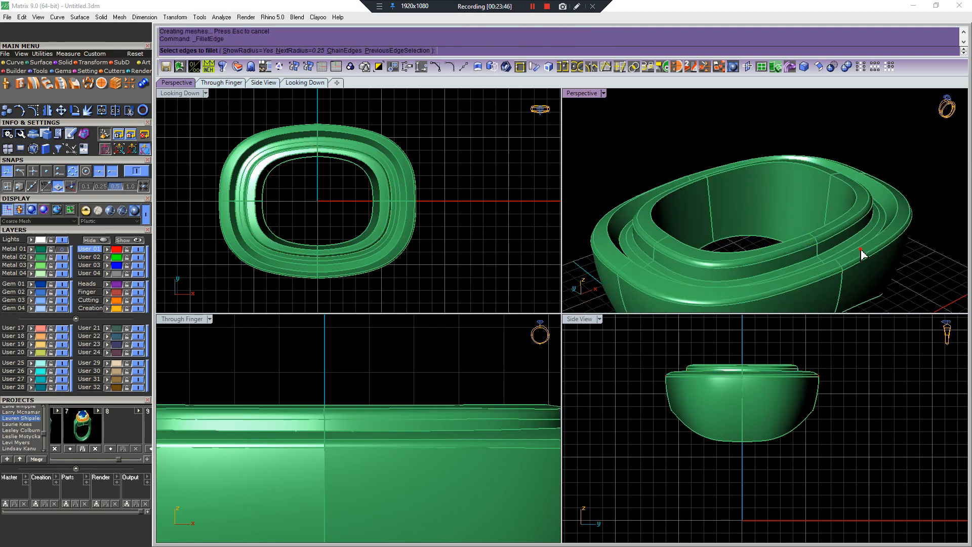
{"action": "left_click", "coordinate": [825, 268]}
{"action": "left_click", "coordinate": [608, 238]}
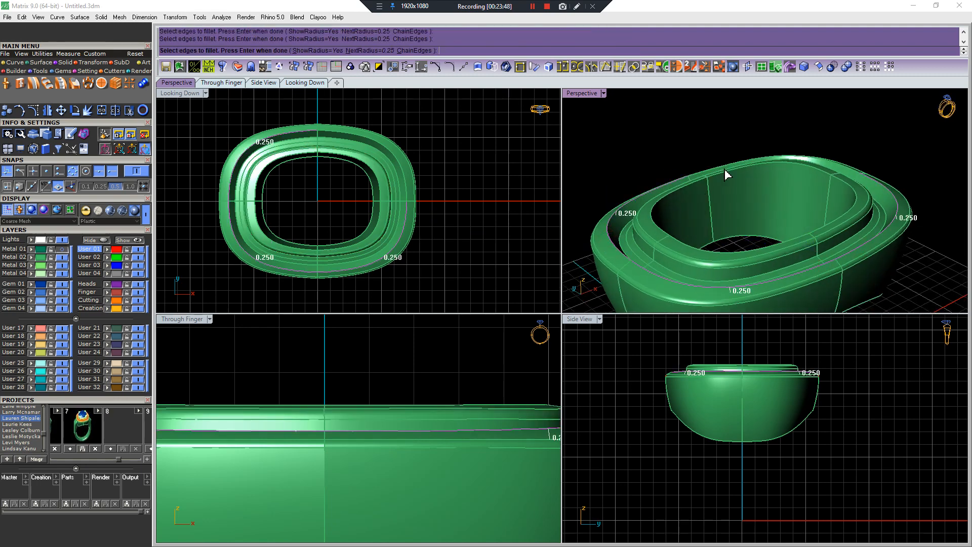
{"action": "right_click_drag", "start_coordinate": [727, 174], "coordinate": [717, 172]}
{"action": "right_click", "coordinate": [717, 147]}
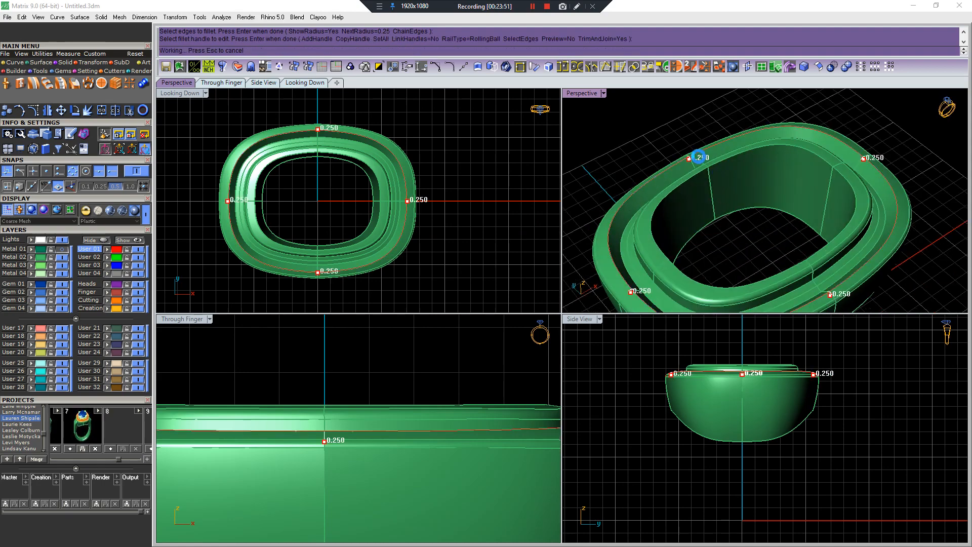
{"action": "right_click", "coordinate": [728, 220]}
{"action": "right_click_drag", "start_coordinate": [734, 226], "coordinate": [749, 202]}
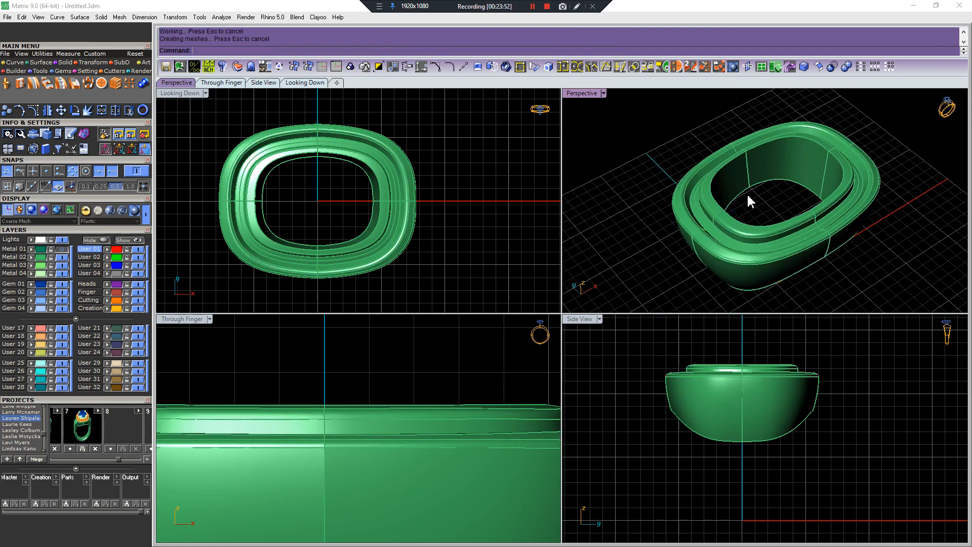
Fillet the raised inner rim's edge around the halo's central opening with a 0.25 radius.
{"action": "right_click", "coordinate": [716, 203]}
{"action": "left_click", "coordinate": [716, 211]}
{"action": "left_click", "coordinate": [840, 210]}
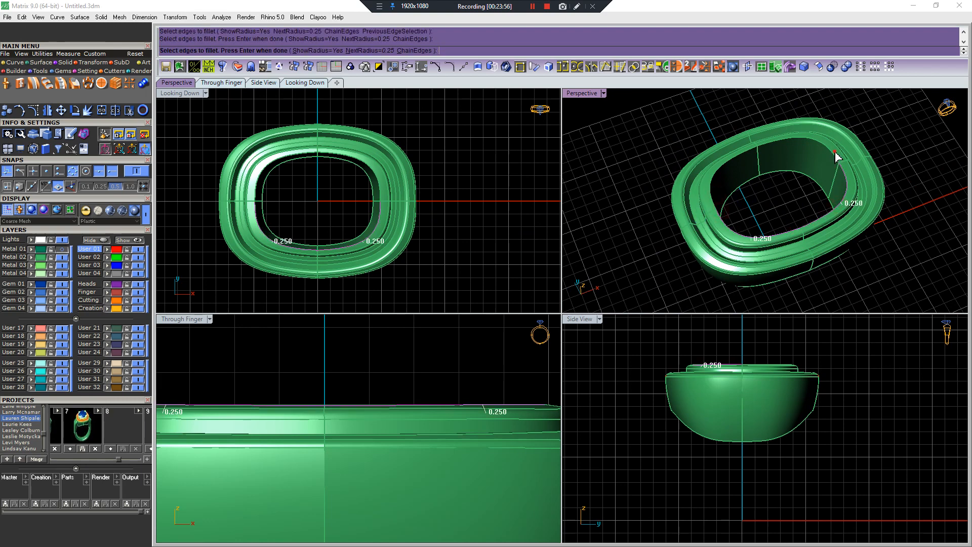
{"action": "right_click", "coordinate": [752, 158]}
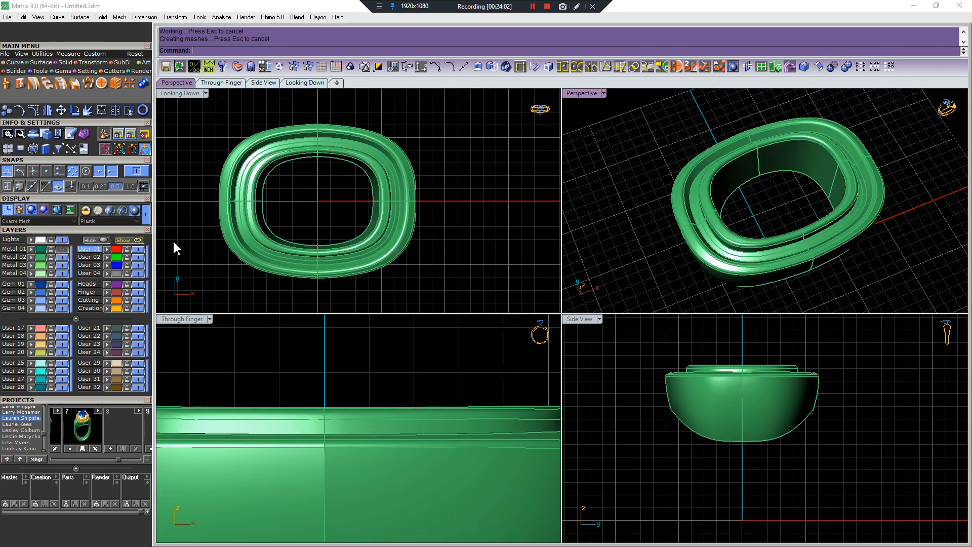
Show the hidden ring parts and start the Prong Adder on all the small halo gems.
{"action": "left_click", "coordinate": [133, 242]}
{"action": "right_click_drag", "start_coordinate": [767, 248], "coordinate": [796, 255]}
{"action": "left_click", "coordinate": [798, 254]}
{"action": "key", "text": "F6"}
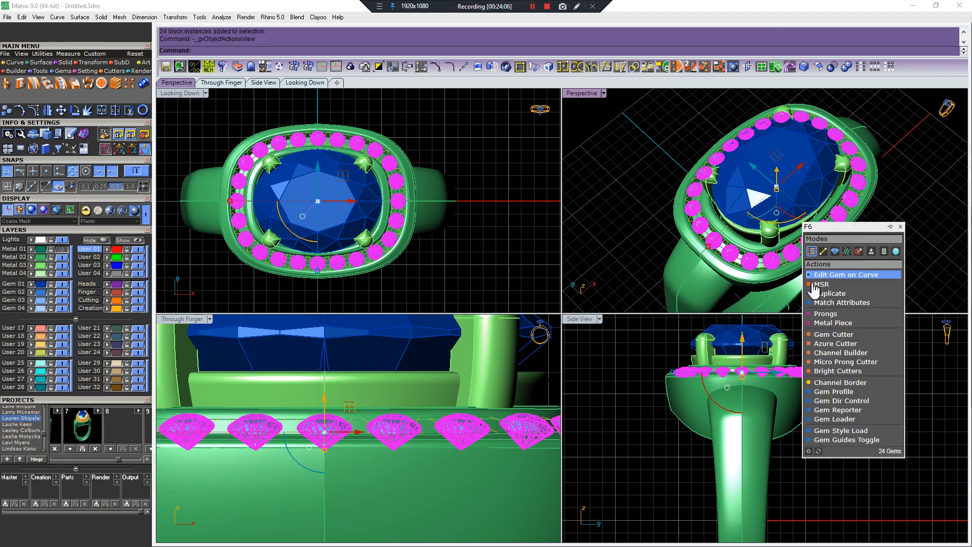
{"action": "left_click", "coordinate": [842, 314]}
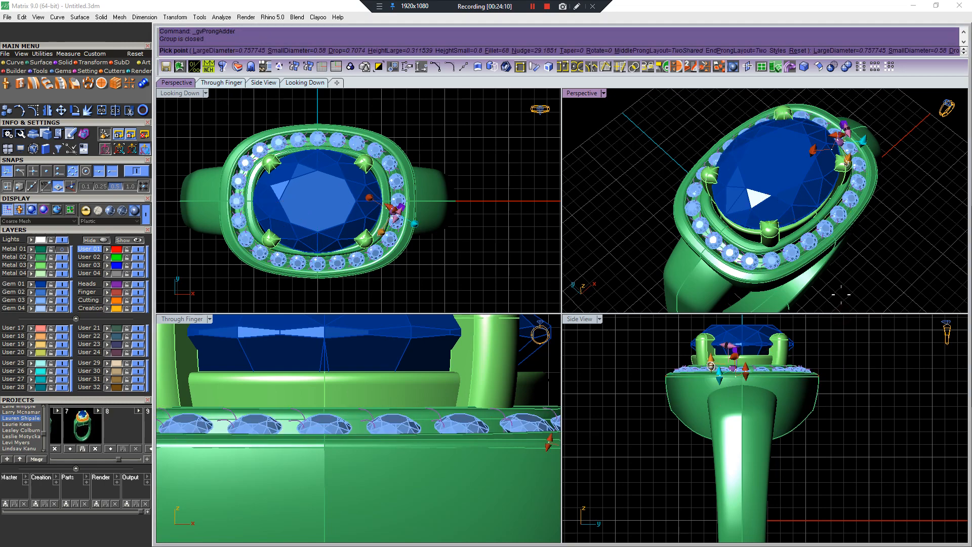
Reduce the large prong diameter on the halo gems to about 0.60 mm.
{"action": "scroll", "coordinate": [854, 249], "scroll_direction": "up", "scroll_amount": 6}
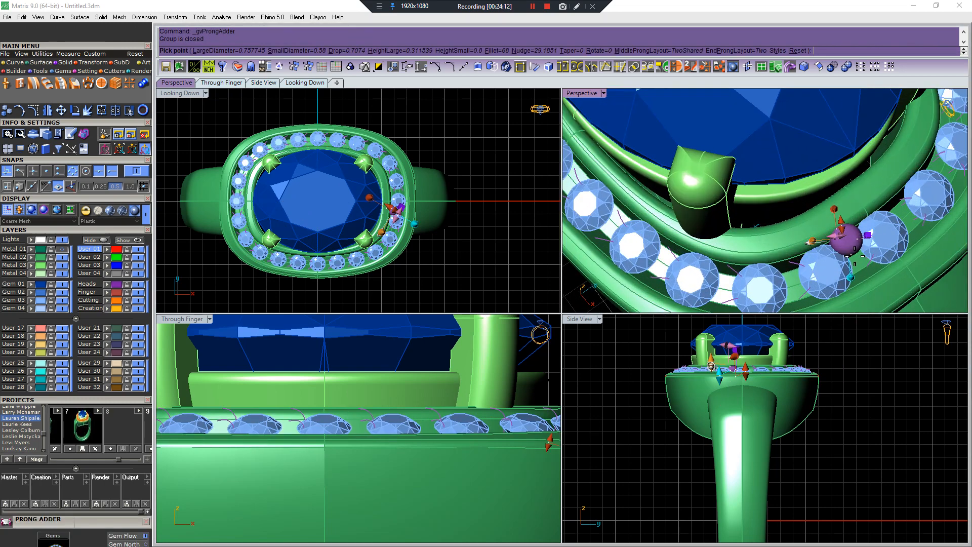
{"action": "scroll", "coordinate": [841, 245], "scroll_direction": "up", "scroll_amount": 2}
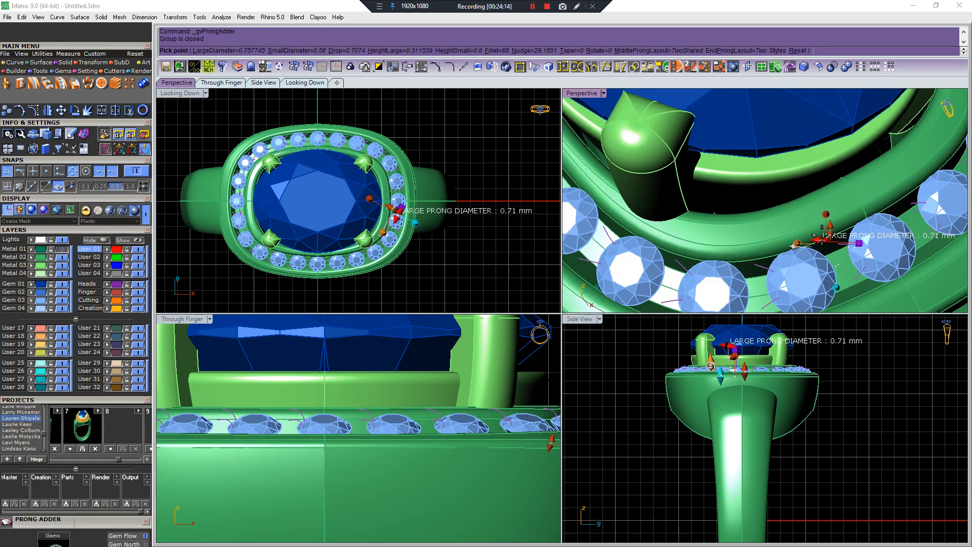
{"action": "left_click", "coordinate": [825, 237]}
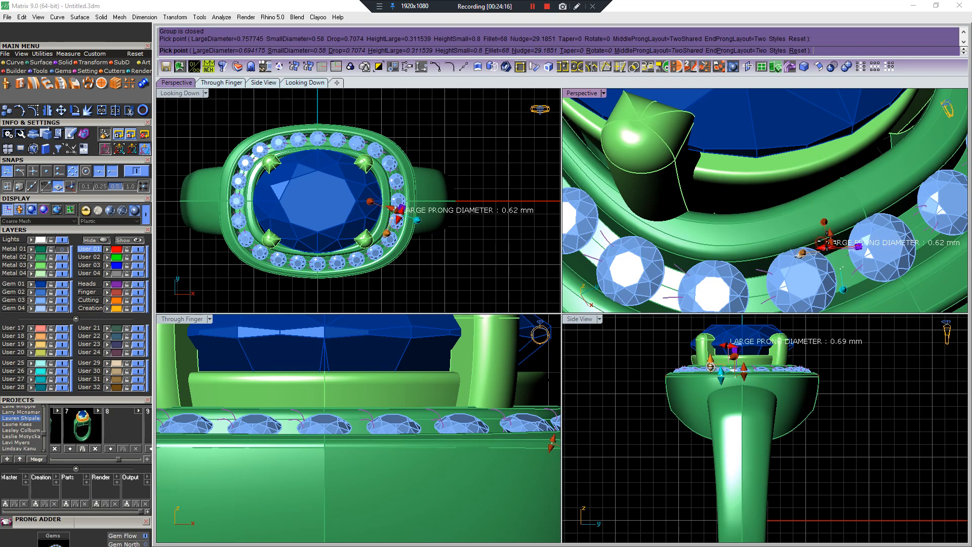
{"action": "left_click", "coordinate": [825, 238]}
{"action": "scroll", "coordinate": [854, 233], "scroll_direction": "down", "scroll_amount": 5}
{"action": "scroll", "coordinate": [855, 234], "scroll_direction": "up", "scroll_amount": 5}
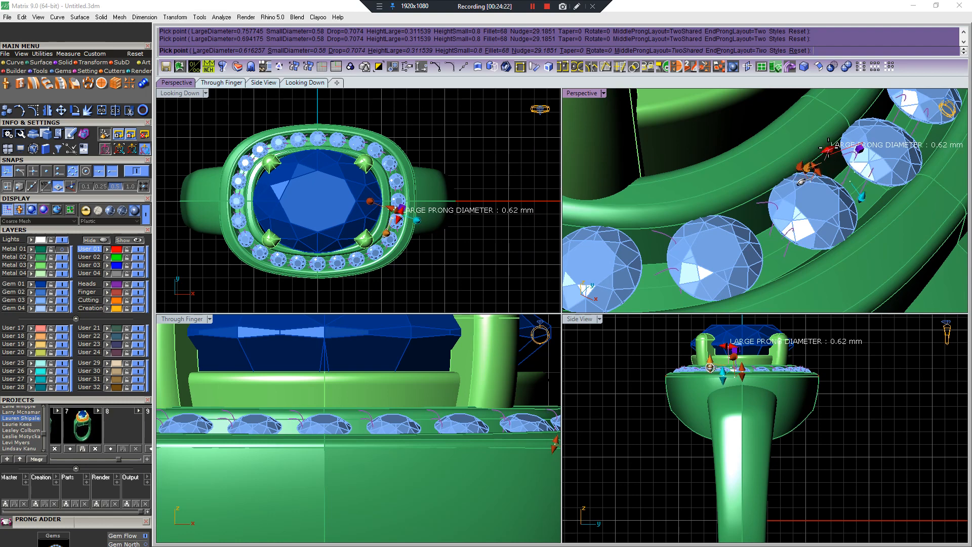
{"action": "left_click", "coordinate": [855, 135]}
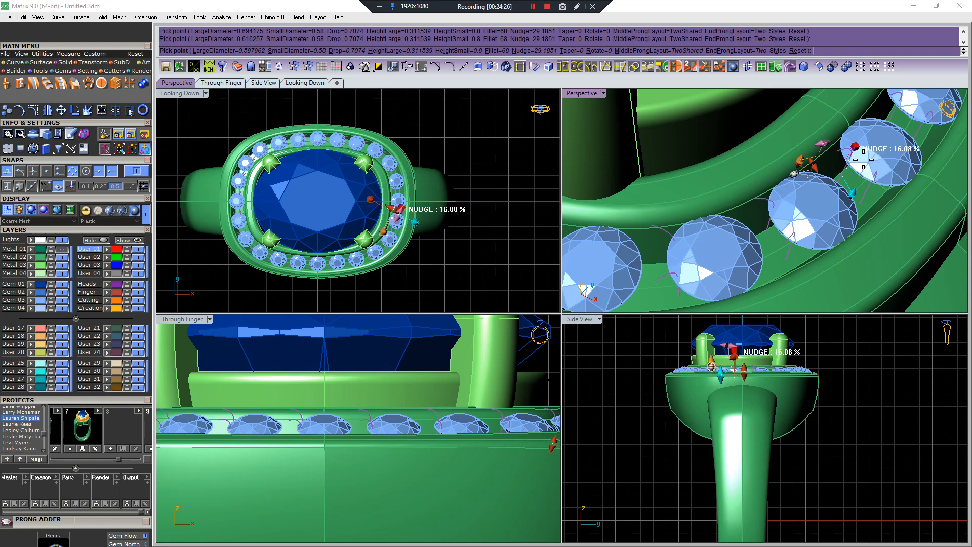
Nudge the halo prongs to about 16% with a large prong height of about 0.31 mm, and create them.
{"action": "left_click", "coordinate": [864, 160]}
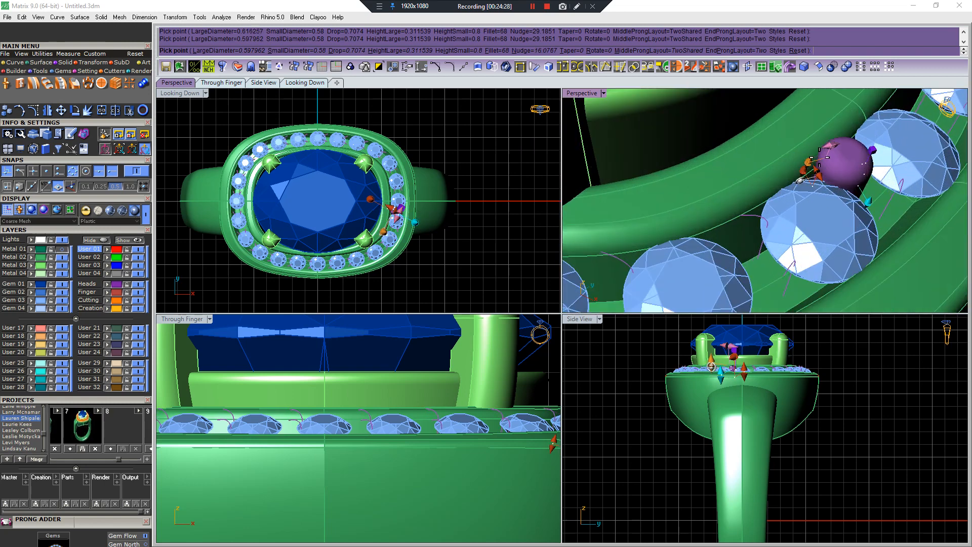
{"action": "scroll", "coordinate": [819, 158], "scroll_direction": "up", "scroll_amount": 3}
{"action": "left_click", "coordinate": [808, 163]}
{"action": "left_click", "coordinate": [807, 164]}
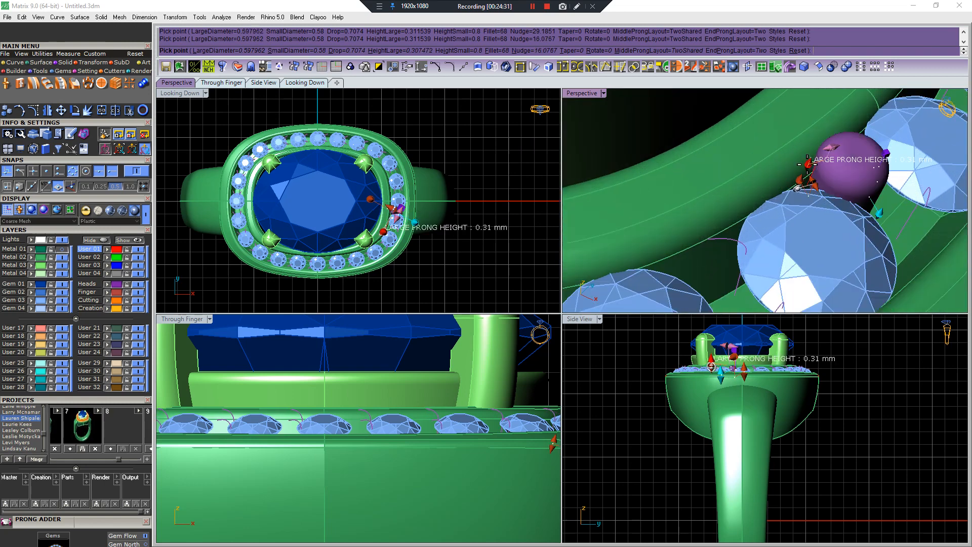
{"action": "scroll", "coordinate": [808, 164], "scroll_direction": "down", "scroll_amount": 6}
{"action": "right_click", "coordinate": [807, 163]}
Save the whole ring into slot 8 of the current project.
{"action": "scroll", "coordinate": [807, 164], "scroll_direction": "down", "scroll_amount": 2}
{"action": "right_click_drag", "start_coordinate": [803, 183], "coordinate": [887, 124]}
{"action": "scroll", "coordinate": [501, 423], "scroll_direction": "down", "scroll_amount": 4}
{"action": "left_click_drag", "start_coordinate": [697, 283], "coordinate": [689, 284]}
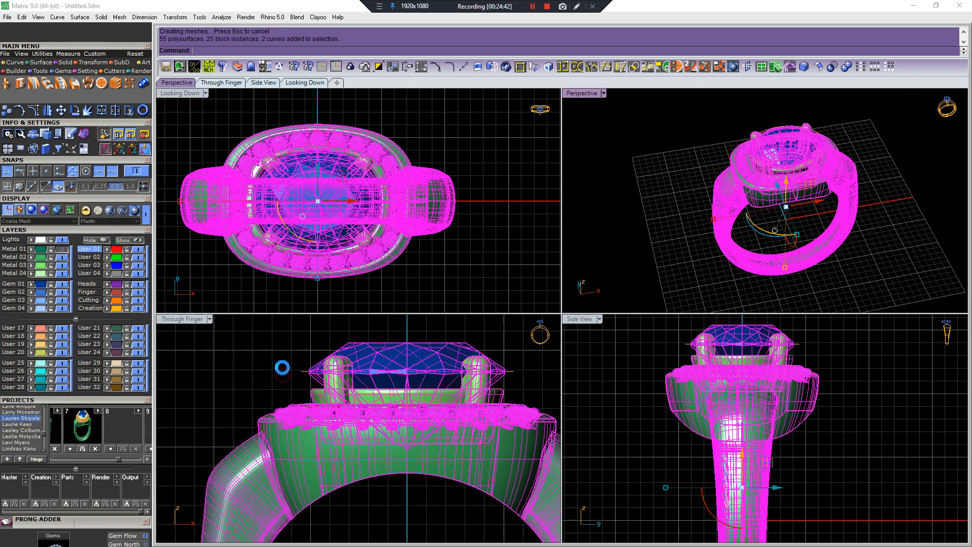
{"action": "left_click", "coordinate": [286, 361]}
{"action": "scroll", "coordinate": [802, 212], "scroll_direction": "up", "scroll_amount": 6}
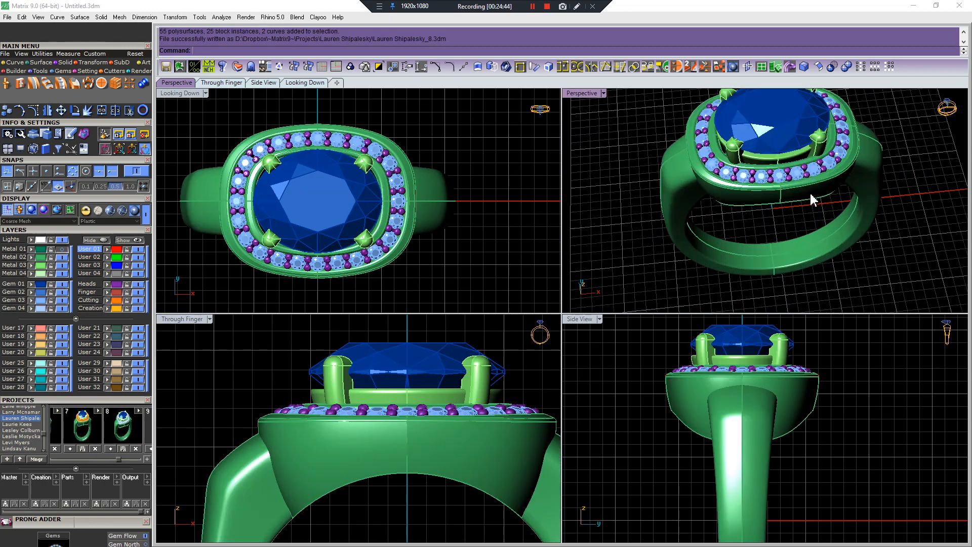
Lower the oval centre gem together with its prong head slightly toward the halo.
{"action": "left_click", "coordinate": [491, 349]}
{"action": "scroll", "coordinate": [437, 390], "scroll_direction": "up", "scroll_amount": 3}
{"action": "scroll", "coordinate": [436, 390], "scroll_direction": "down", "scroll_amount": 2}
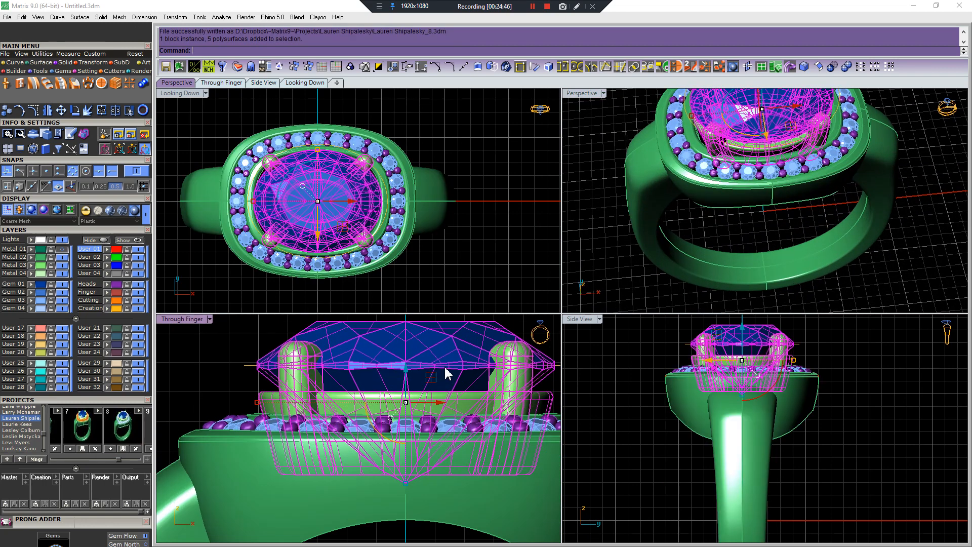
{"action": "mouse_move", "coordinate": [445, 373]}
{"action": "left_mouse_down"}
{"action": "mouse_move", "coordinate": [448, 390]}
{"action": "mouse_move", "coordinate": [453, 378]}
{"action": "mouse_move", "coordinate": [444, 376]}
{"action": "left_mouse_up"}
{"action": "left_click", "coordinate": [217, 341]}
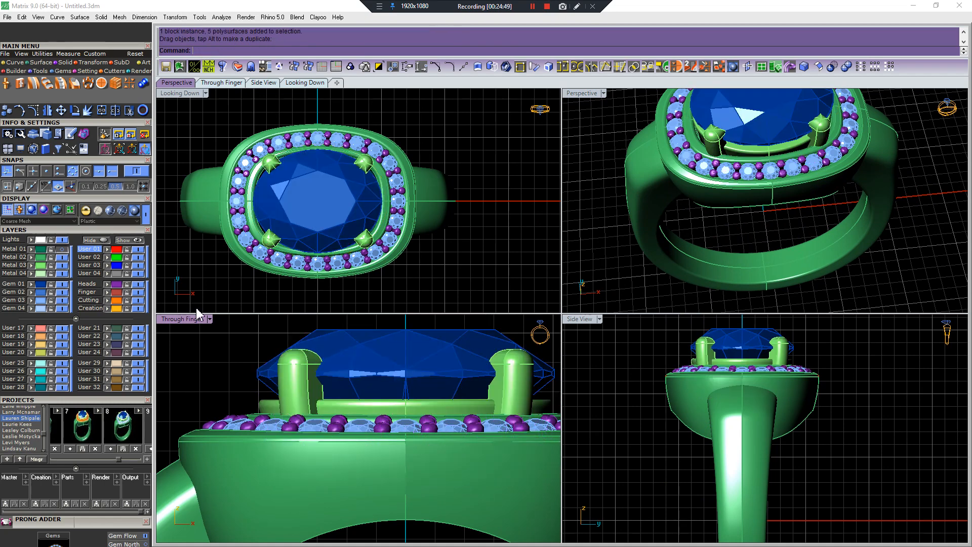
Show the Metal 01 layer temporarily to compare its geometry with the ring, and hide it again.
{"action": "left_click", "coordinate": [130, 241]}
{"action": "scroll", "coordinate": [455, 286], "scroll_direction": "down", "scroll_amount": 2}
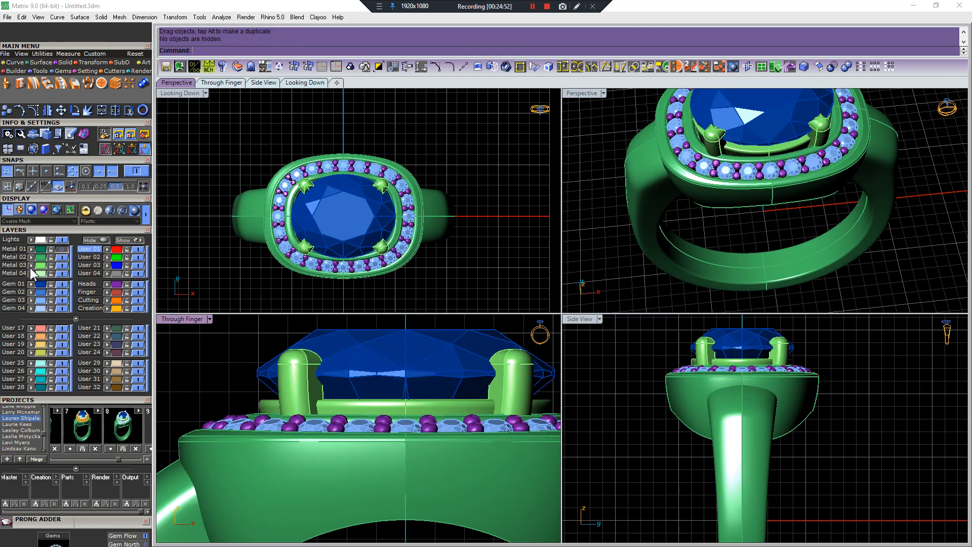
{"action": "left_click", "coordinate": [61, 249]}
{"action": "scroll", "coordinate": [370, 383], "scroll_direction": "down", "scroll_amount": 8}
{"action": "scroll", "coordinate": [418, 373], "scroll_direction": "up", "scroll_amount": 6}
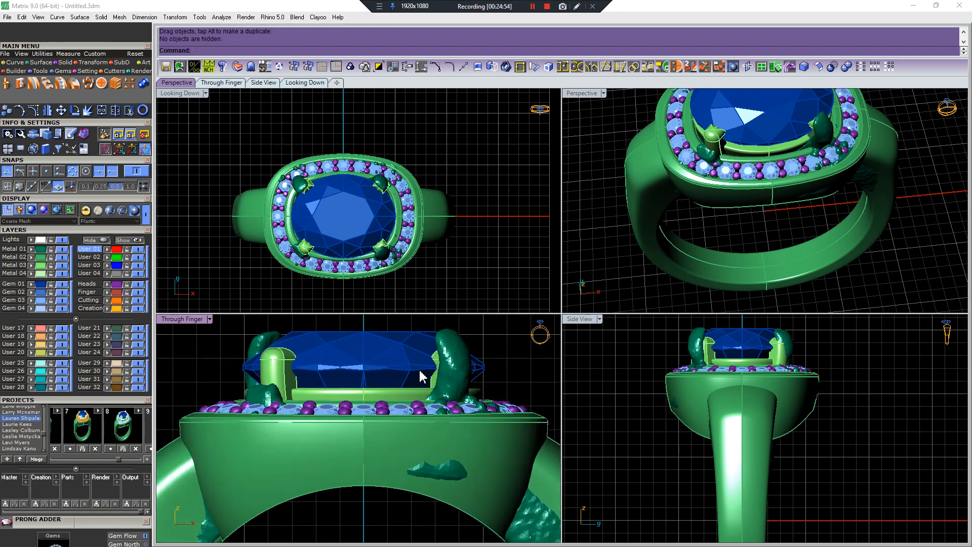
{"action": "scroll", "coordinate": [420, 377], "scroll_direction": "down", "scroll_amount": 4}
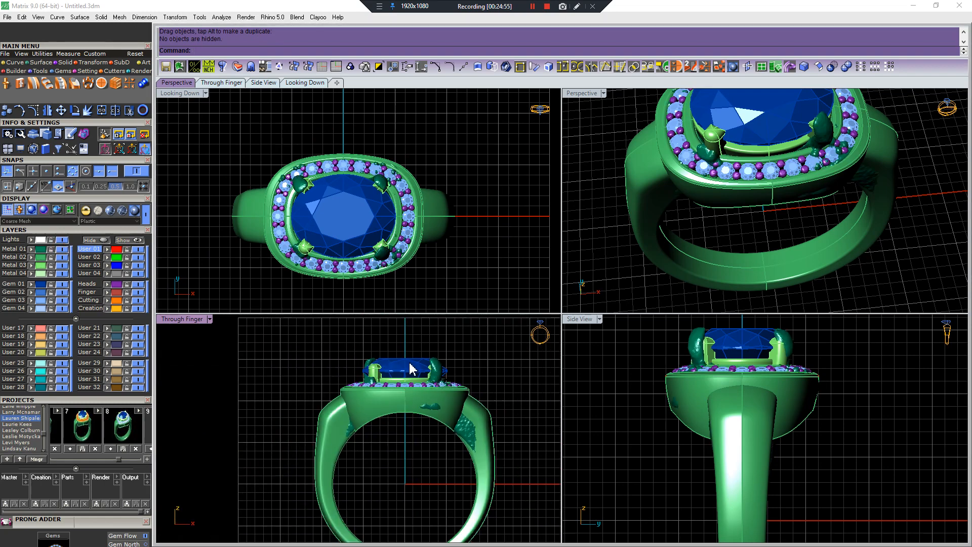
{"action": "left_click", "coordinate": [61, 249]}
Fillet the halo's lower edges around the finger opening with a 0.15 radius.
{"action": "scroll", "coordinate": [780, 226], "scroll_direction": "down", "scroll_amount": 4}
{"action": "right_click_drag", "start_coordinate": [781, 226], "coordinate": [789, 201]}
{"action": "scroll", "coordinate": [797, 183], "scroll_direction": "up", "scroll_amount": 6}
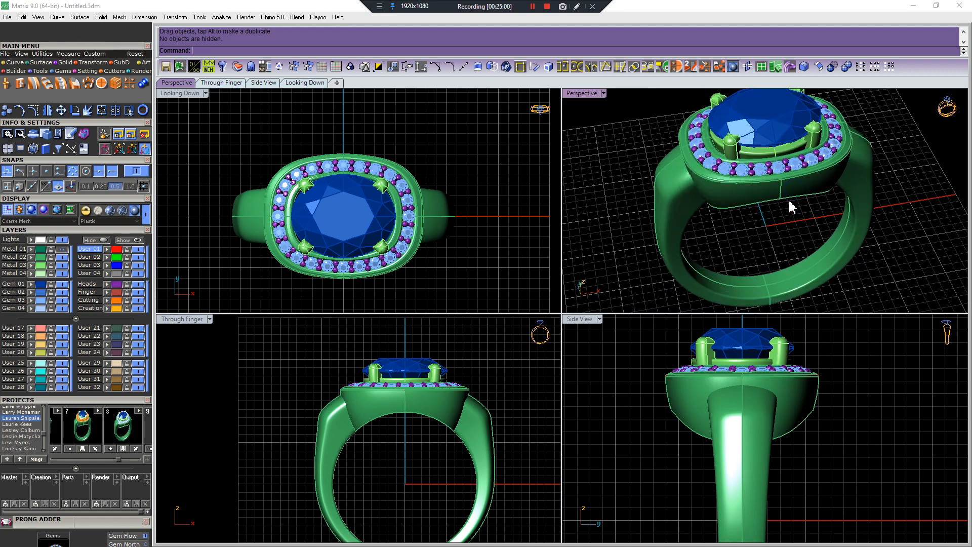
{"action": "left_click", "coordinate": [803, 66]}
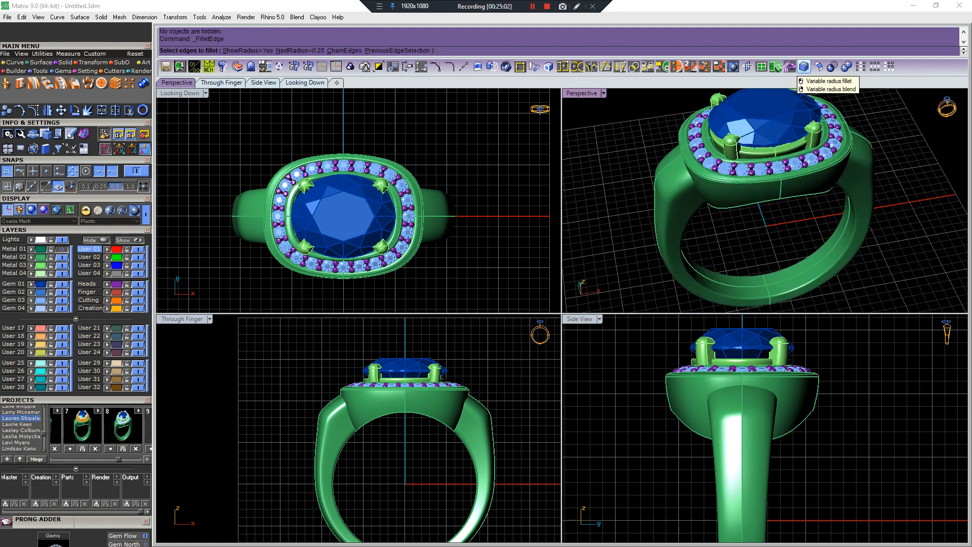
{"action": "type", "text": ".15"}
{"action": "key", "text": "Return"}
{"action": "left_click", "coordinate": [773, 202]}
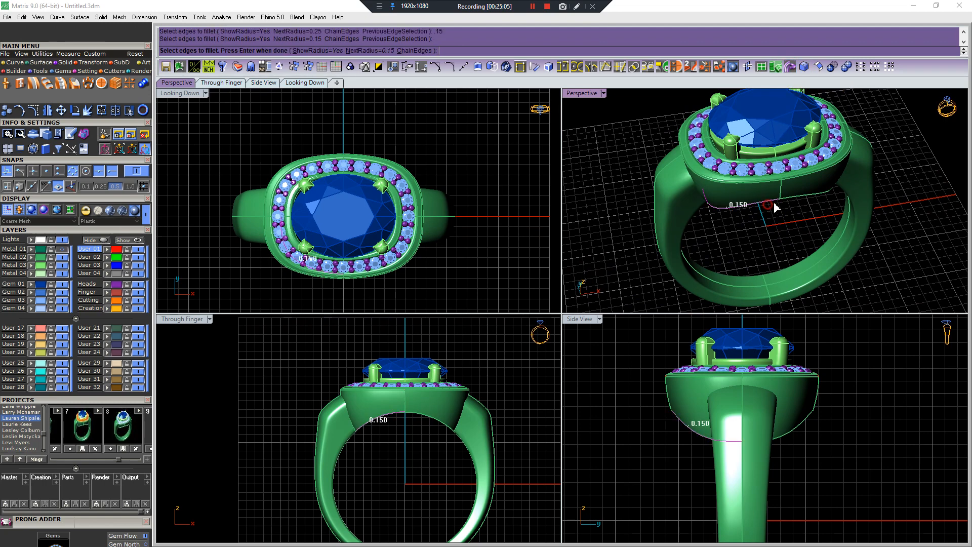
{"action": "left_click", "coordinate": [804, 193]}
{"action": "right_click_drag", "start_coordinate": [666, 185], "coordinate": [762, 210]}
{"action": "left_click", "coordinate": [746, 224]}
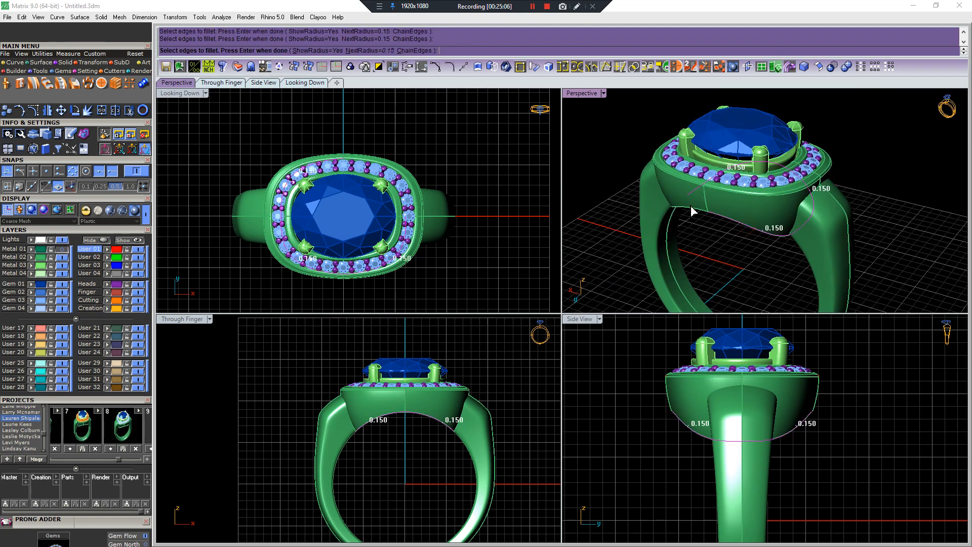
{"action": "key", "text": "Return"}
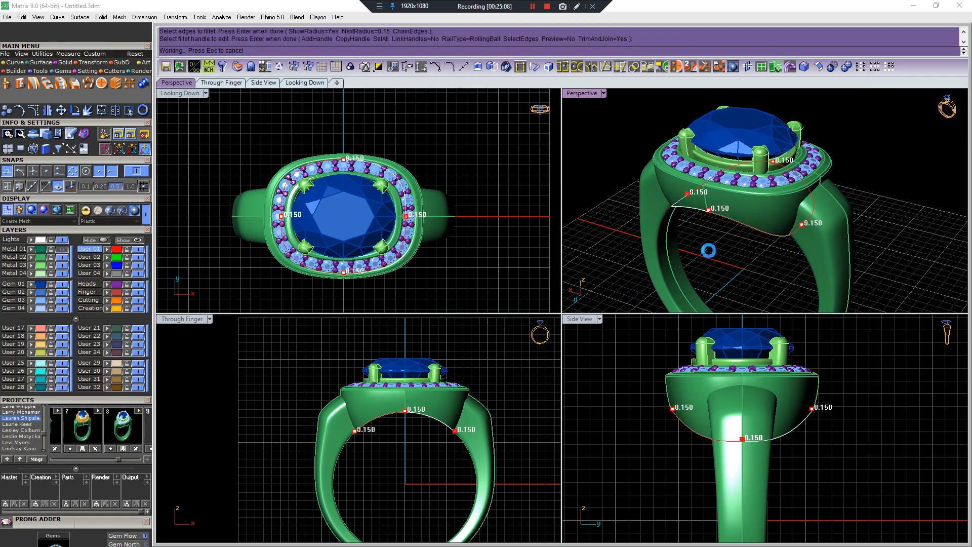
{"action": "right_click_drag", "start_coordinate": [737, 238], "coordinate": [747, 211]}
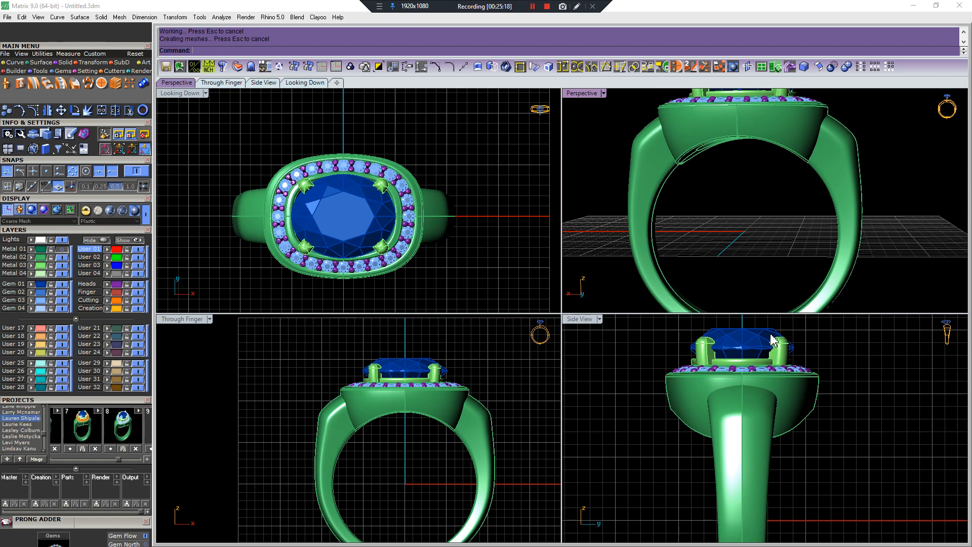
Scale the shank in one direction across its width to about 0.89 of its size.
{"action": "scroll", "coordinate": [802, 258], "scroll_direction": "down", "scroll_amount": 8}
{"action": "right_click_drag", "start_coordinate": [887, 273], "coordinate": [767, 275]}
{"action": "left_click", "coordinate": [739, 238]}
{"action": "scroll", "coordinate": [737, 238], "scroll_direction": "down", "scroll_amount": 3}
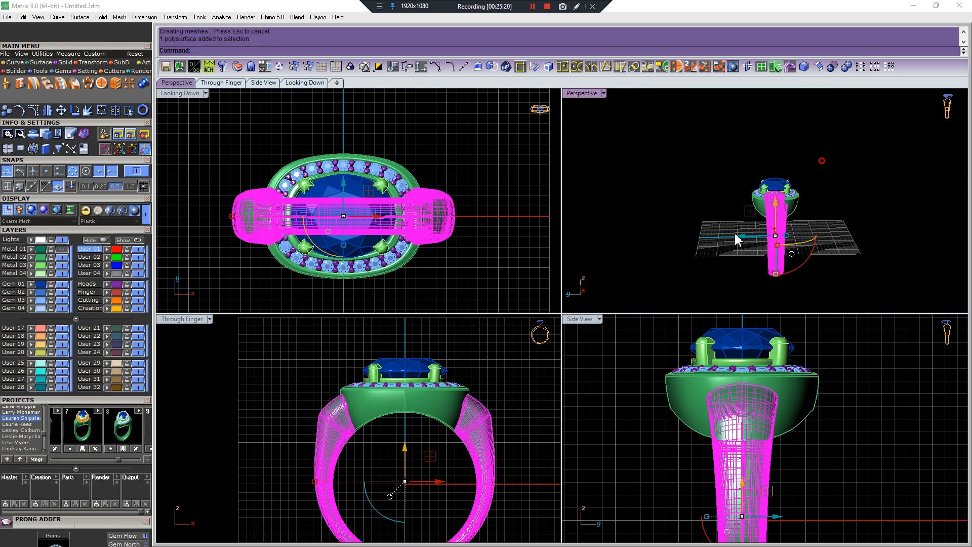
{"action": "key", "text": "ctrl+a"}
{"action": "scroll", "coordinate": [663, 426], "scroll_direction": "down", "scroll_amount": 6}
{"action": "right_click_drag", "start_coordinate": [662, 427], "coordinate": [673, 377]}
{"action": "left_click", "coordinate": [725, 456]}
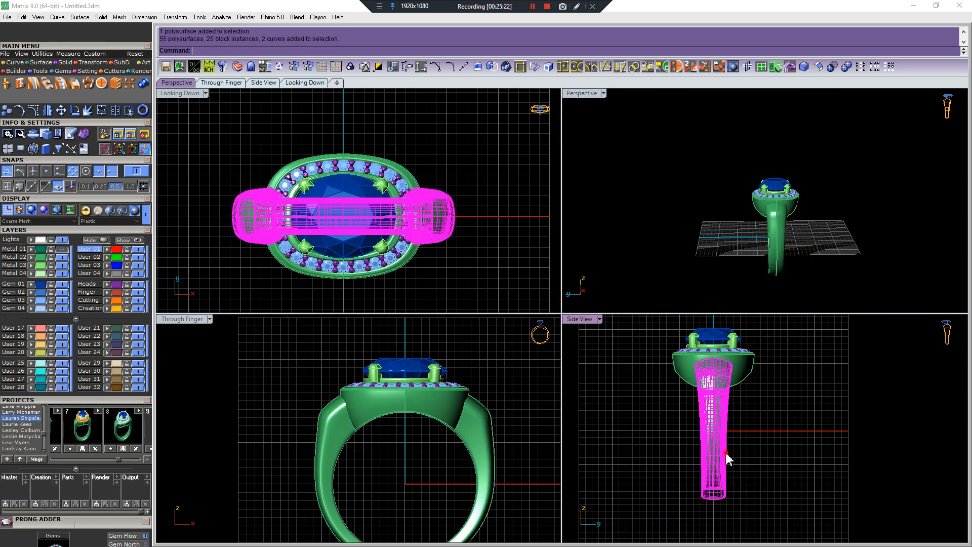
{"action": "right_click_drag", "start_coordinate": [704, 425], "coordinate": [752, 433]}
{"action": "scroll", "coordinate": [709, 447], "scroll_direction": "up", "scroll_amount": 2}
{"action": "key", "text": "ctrl+1"}
{"action": "left_click", "coordinate": [831, 462]}
{"action": "left_click", "coordinate": [812, 470]}
Set up a cage edit on the shank with 4 × 5 × 4 points and a global region.
{"action": "scroll", "coordinate": [779, 470], "scroll_direction": "down", "scroll_amount": 2}
{"action": "left_click", "coordinate": [734, 446]}
{"action": "key", "text": "ctrl+shift+c"}
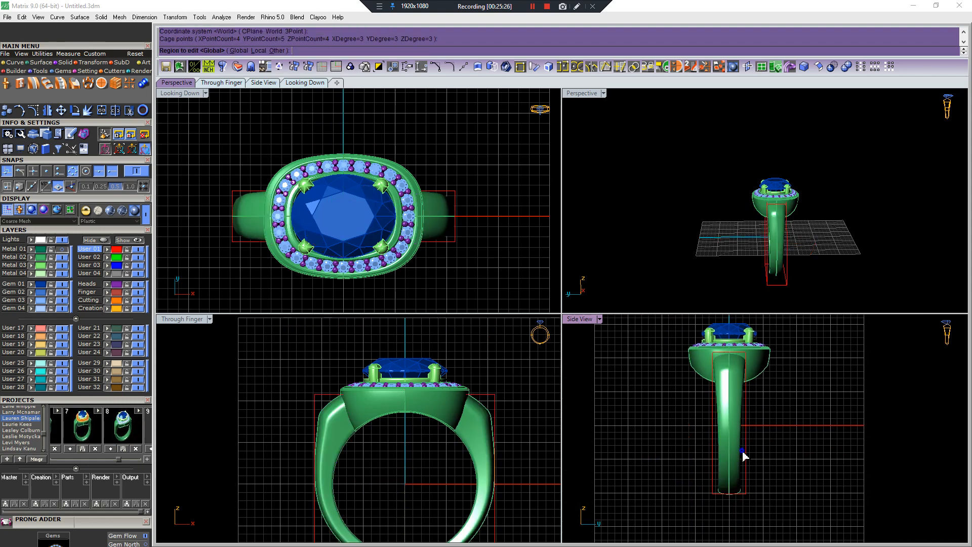
Scale the cage's lower points outward in one direction to flare the shank toward its base, and delete the cage.
{"action": "left_click_drag", "start_coordinate": [688, 439], "coordinate": [795, 513]}
{"action": "key", "text": "ctrl+1"}
{"action": "left_click", "coordinate": [778, 439]}
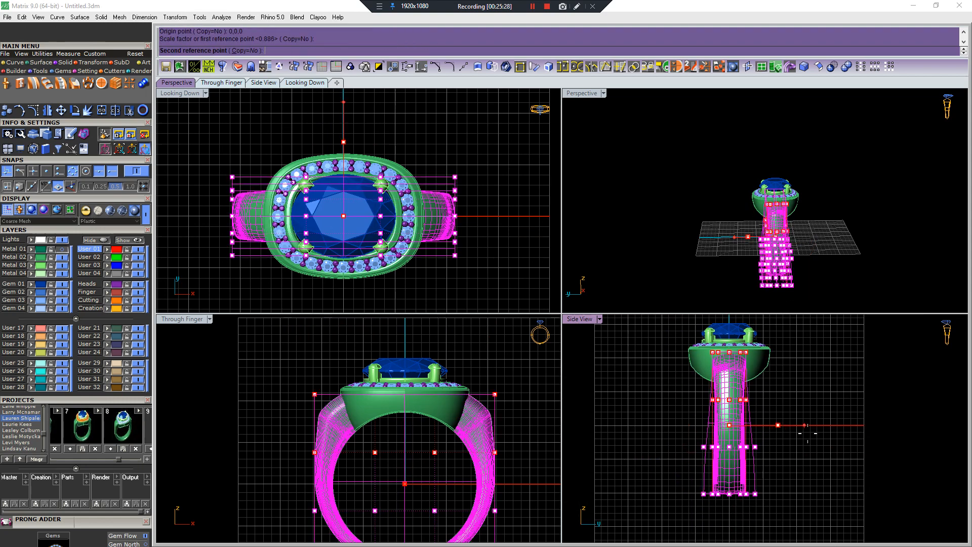
{"action": "left_click", "coordinate": [805, 437]}
{"action": "left_click", "coordinate": [813, 435]}
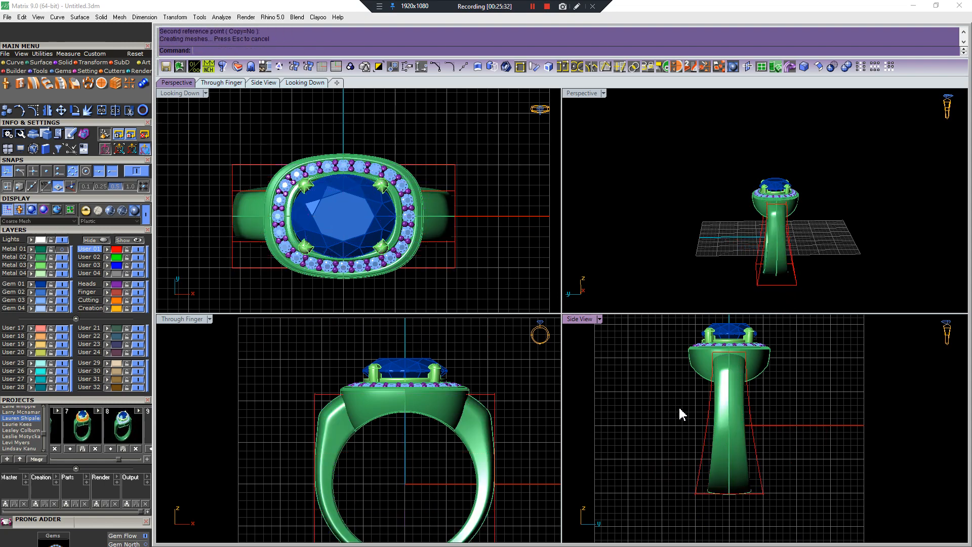
{"action": "left_click", "coordinate": [757, 435]}
{"action": "key", "text": "Delete"}
Scale the flared shank slightly narrower across its width about the origin.
{"action": "left_click", "coordinate": [743, 426]}
{"action": "scroll", "coordinate": [767, 426], "scroll_direction": "up", "scroll_amount": 6}
{"action": "right_click", "coordinate": [840, 436]}
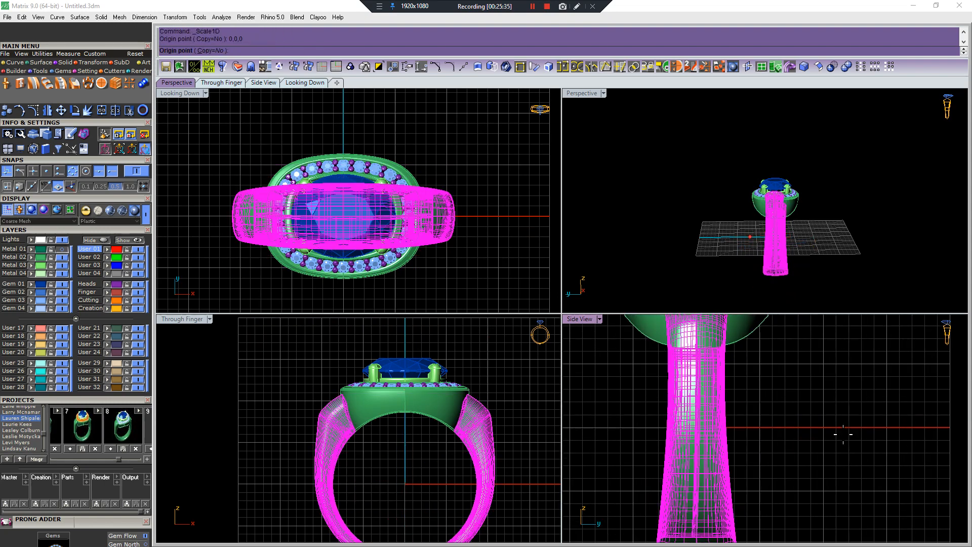
{"action": "left_click", "coordinate": [845, 436]}
{"action": "left_click", "coordinate": [817, 436]}
{"action": "left_click", "coordinate": [812, 430]}
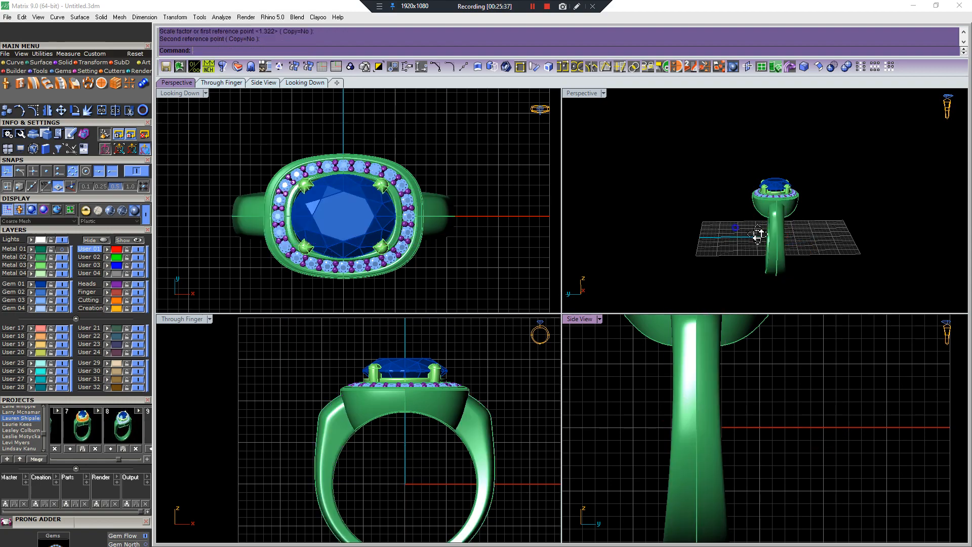
Save the whole reshaped ring into slot 9 of the current project.
{"action": "right_click_drag", "start_coordinate": [757, 235], "coordinate": [835, 276]}
{"action": "key", "text": "ctrl+a"}
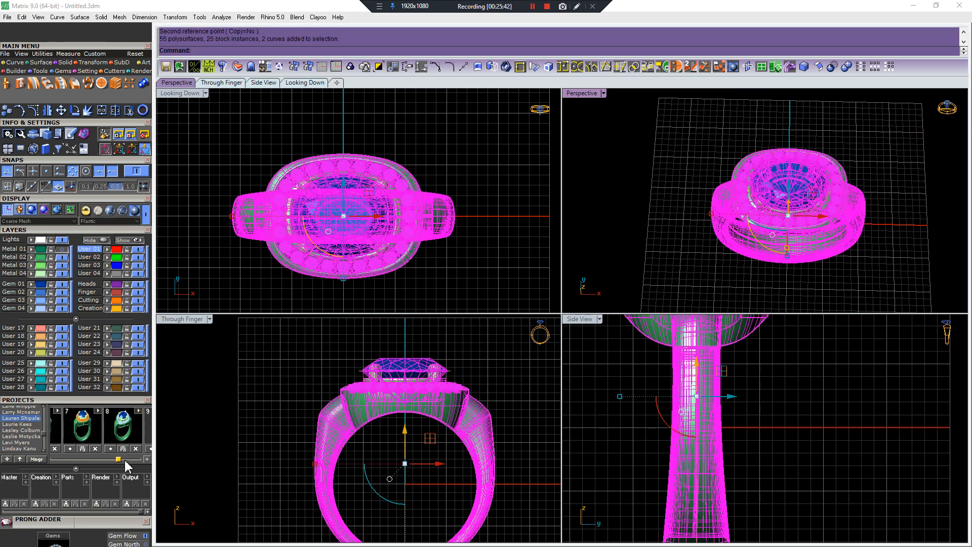
{"action": "left_click_drag", "start_coordinate": [119, 459], "coordinate": [128, 458]}
{"action": "left_click", "coordinate": [116, 447]}
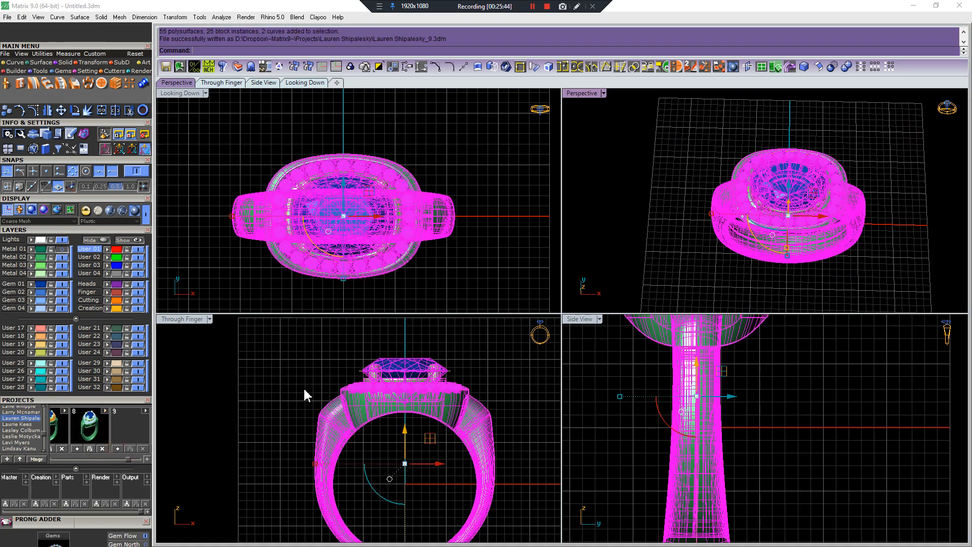
{"action": "key", "text": "Escape"}
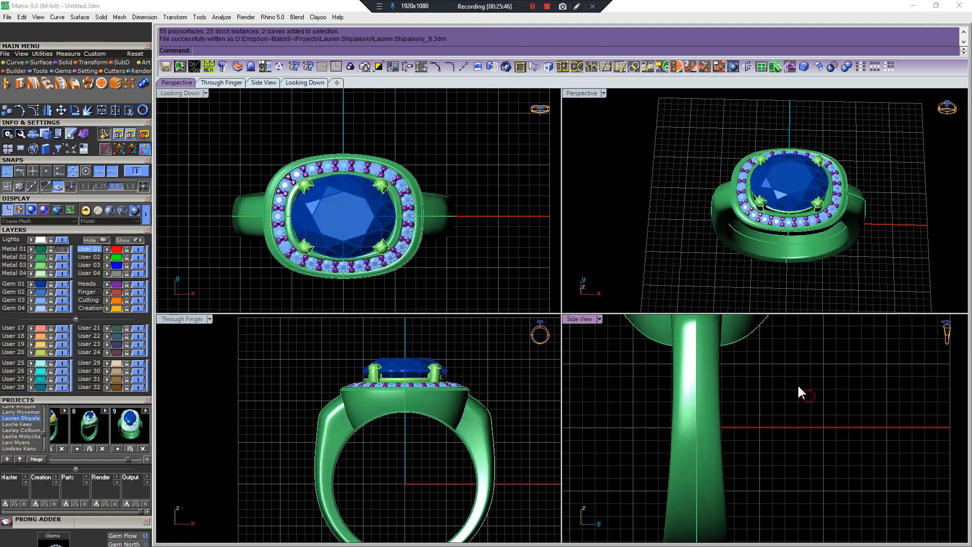
Examine the saved ring from above, the side and several oblique angles, checking the shank's shape and how it meets the halo.
{"action": "mouse_move", "coordinate": [830, 217]}
{"action": "right_mouse_down"}
{"action": "mouse_move", "coordinate": [846, 208]}
{"action": "mouse_move", "coordinate": [871, 215]}
{"action": "mouse_move", "coordinate": [805, 269]}
{"action": "mouse_move", "coordinate": [778, 234]}
{"action": "right_mouse_up"}
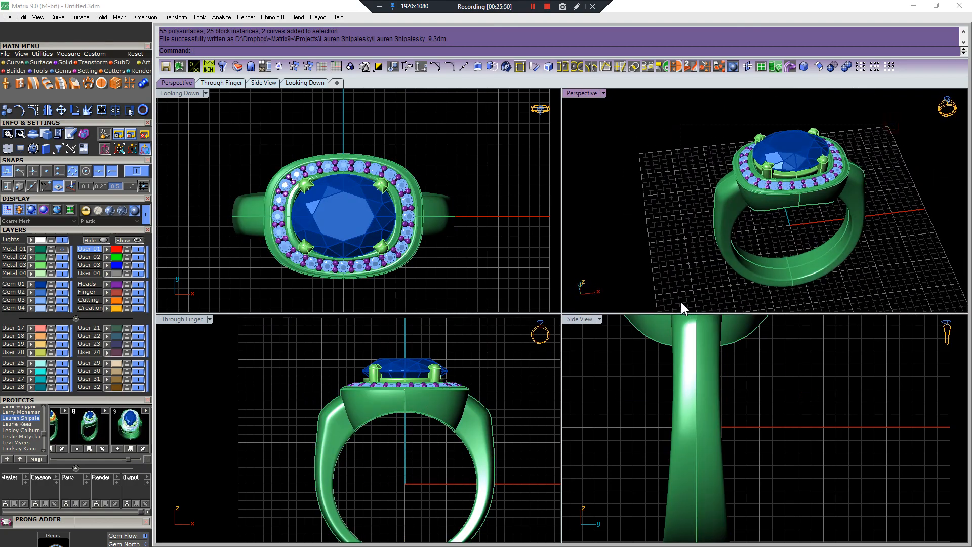
{"action": "left_click_drag", "start_coordinate": [682, 307], "coordinate": [679, 304]}
{"action": "key", "text": "Escape"}
{"action": "right_click_drag", "start_coordinate": [575, 224], "coordinate": [765, 264]}
{"action": "key", "text": "ctrl+a"}
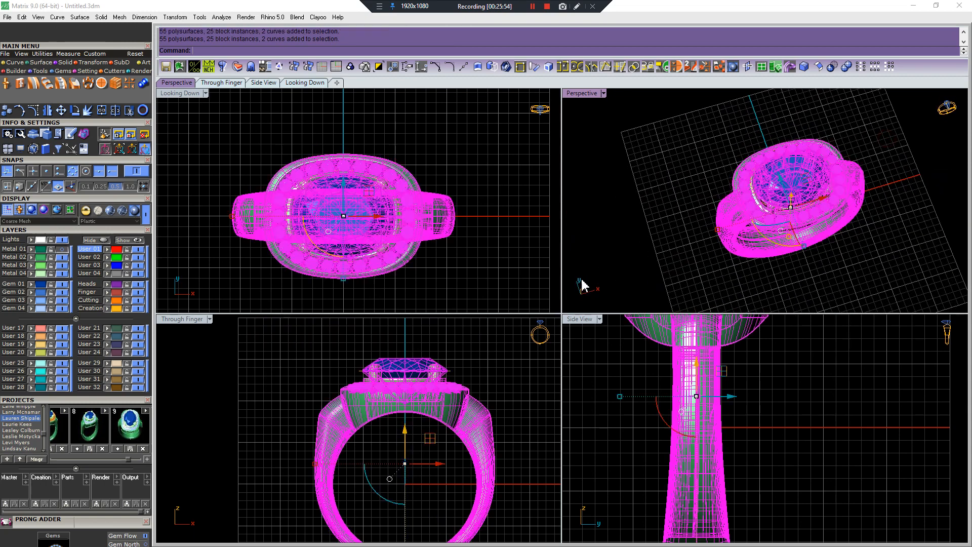
{"action": "left_click_drag", "start_coordinate": [135, 459], "coordinate": [139, 459]}
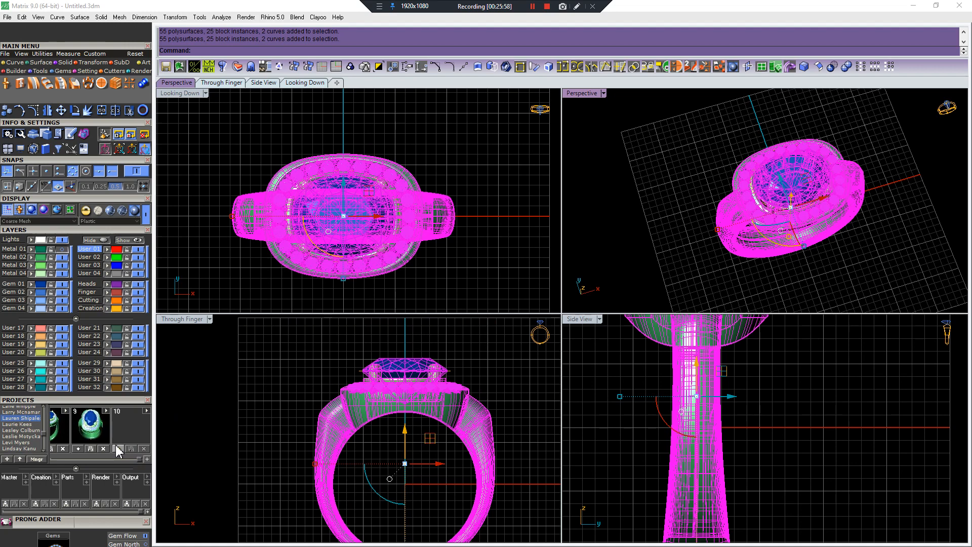
{"action": "left_click", "coordinate": [250, 402]}
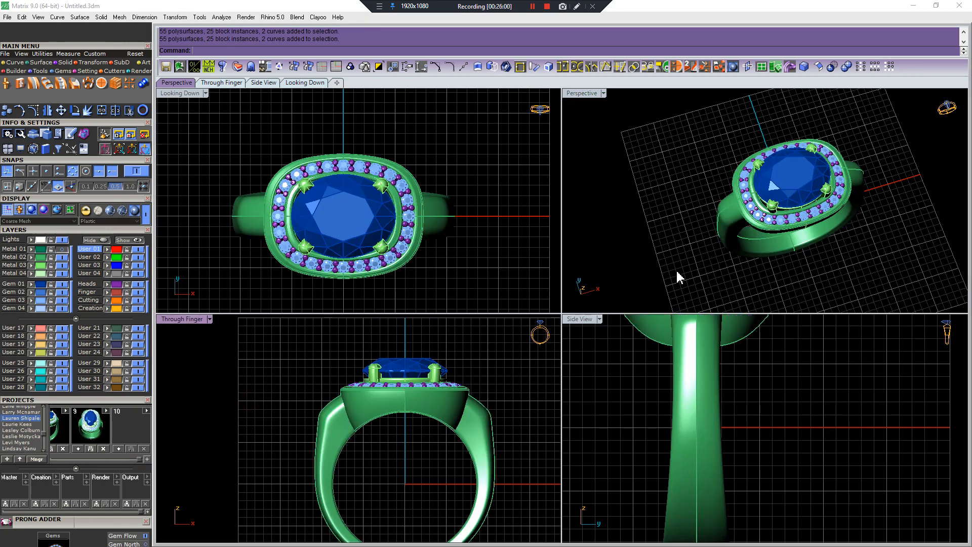
{"action": "right_click_drag", "start_coordinate": [676, 273], "coordinate": [750, 217]}
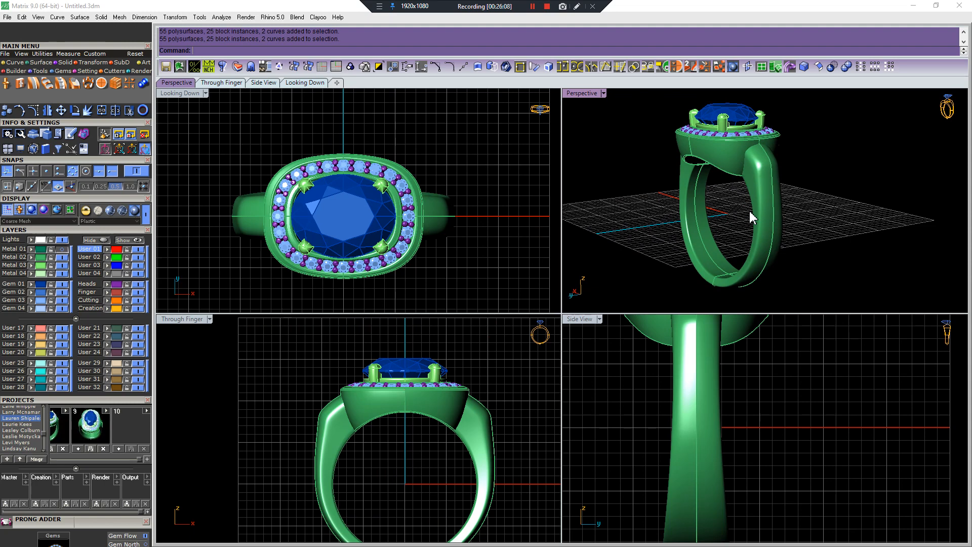
{"action": "right_click_drag", "start_coordinate": [757, 245], "coordinate": [582, 279]}
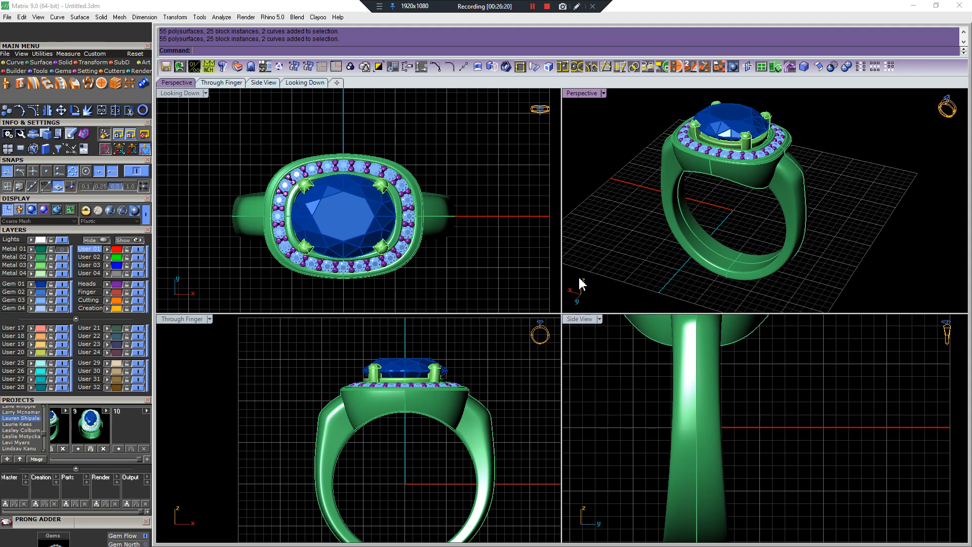
{"action": "right_click_drag", "start_coordinate": [744, 180], "coordinate": [737, 195]}
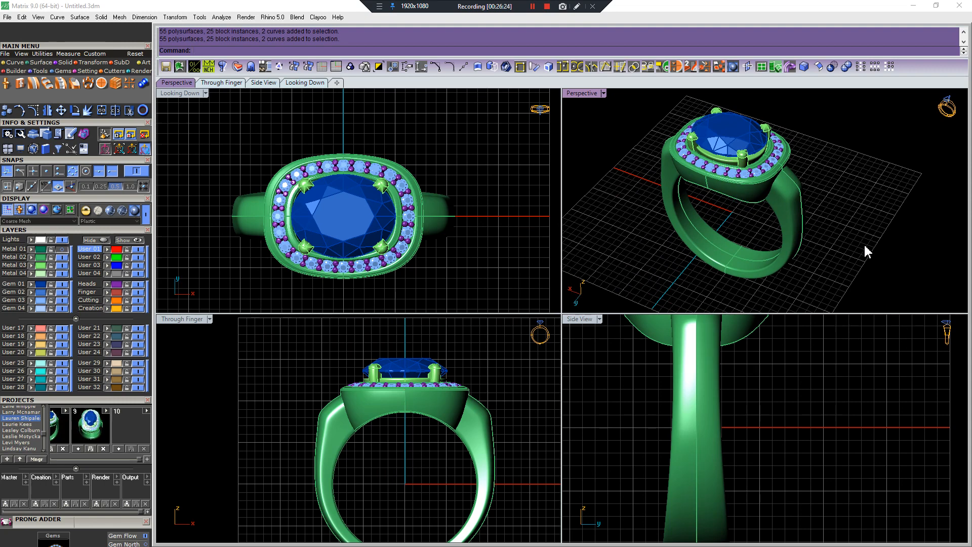
{"action": "right_click_drag", "start_coordinate": [851, 215], "coordinate": [808, 217]}
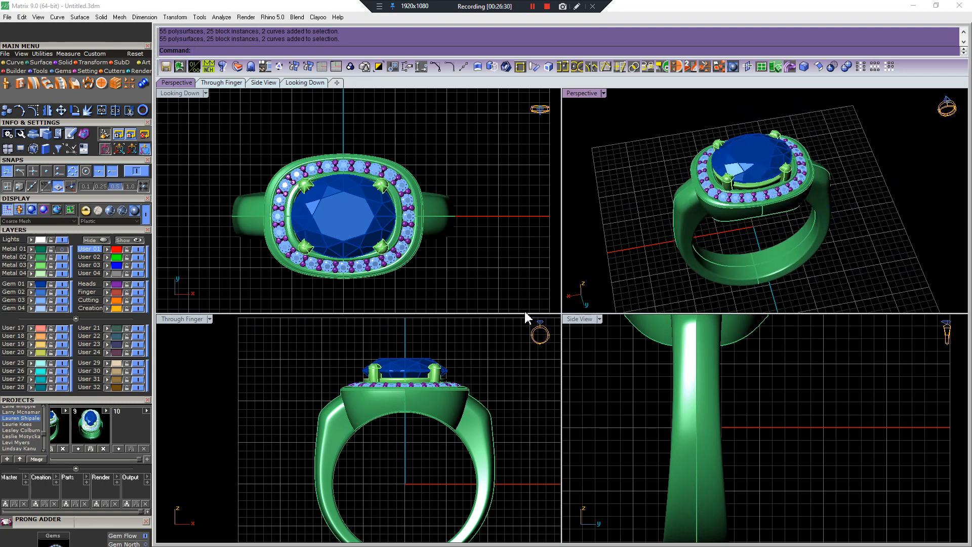
{"action": "scroll", "coordinate": [774, 214], "scroll_direction": "down", "scroll_amount": 2}
{"action": "left_click_drag", "start_coordinate": [834, 129], "coordinate": [605, 288]}
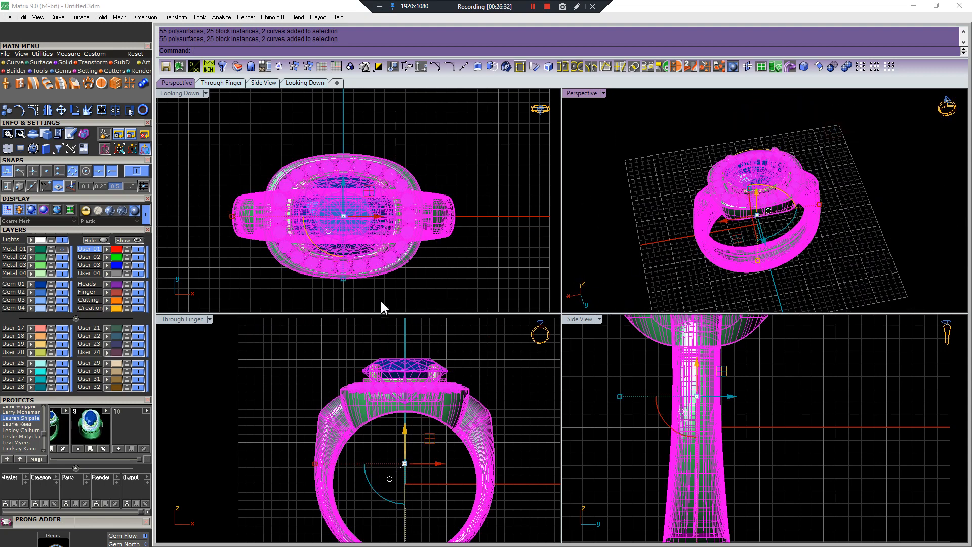
{"action": "key", "text": "Escape"}
{"action": "right_click_drag", "start_coordinate": [653, 235], "coordinate": [805, 187]}
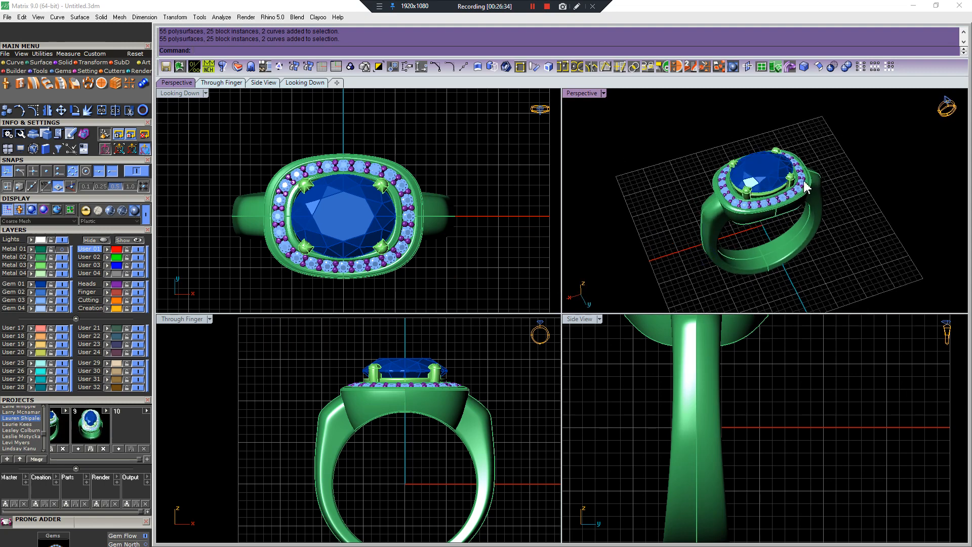
{"action": "left_click", "coordinate": [809, 207]}
{"action": "key", "text": "Escape"}
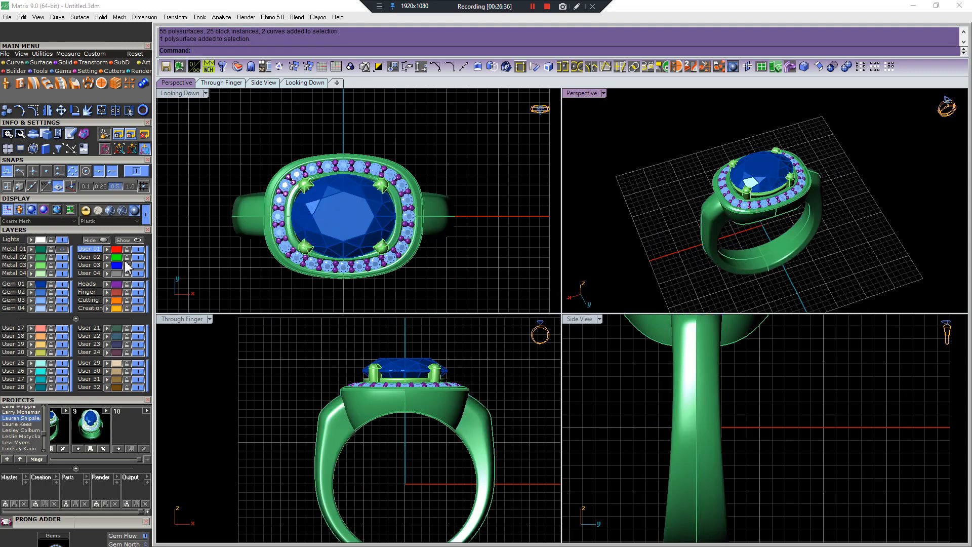
Move the shank, halo and small prongs to a beige-coloured layer, and the centre stone's head to a brown-coloured layer.
{"action": "left_click", "coordinate": [99, 283]}
{"action": "left_click", "coordinate": [48, 263]}
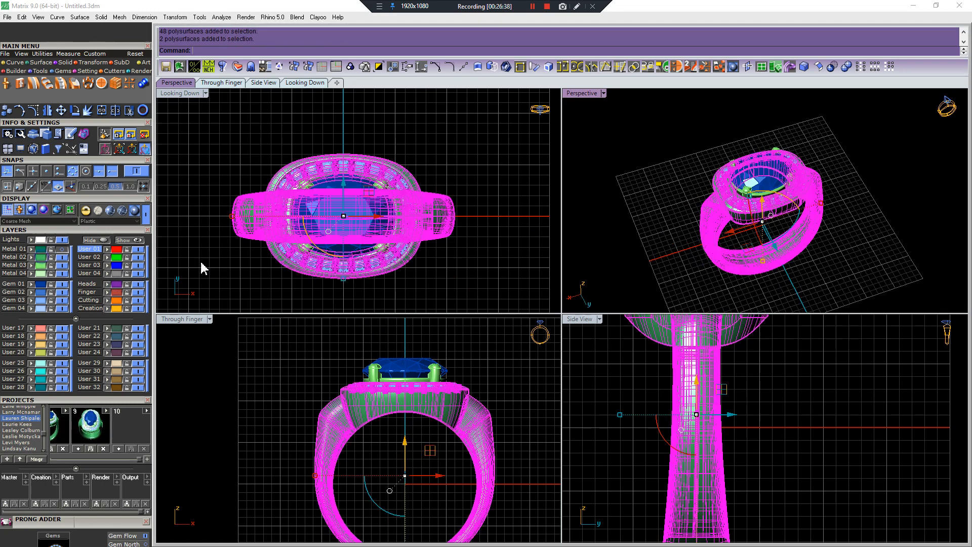
{"action": "key", "text": "Escape"}
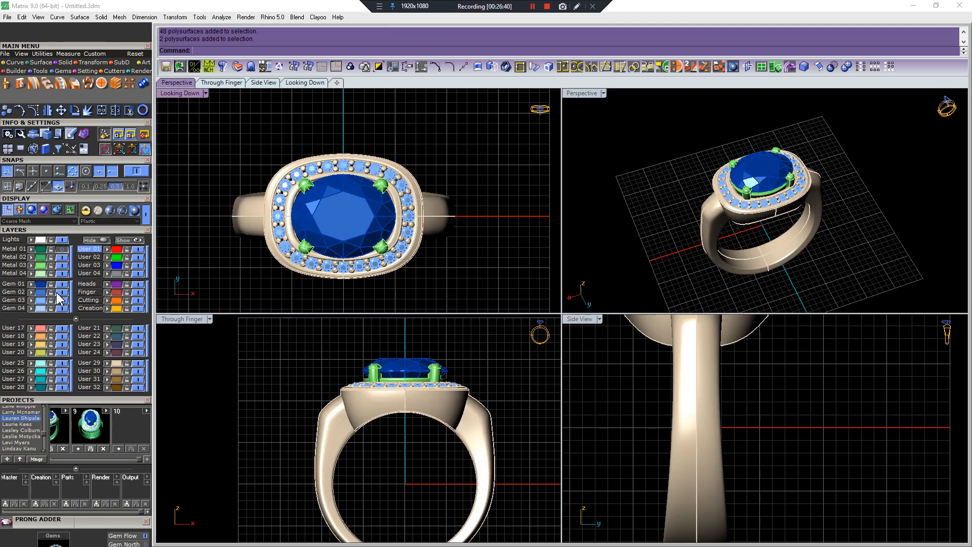
{"action": "left_click", "coordinate": [38, 258]}
{"action": "left_click", "coordinate": [38, 266]}
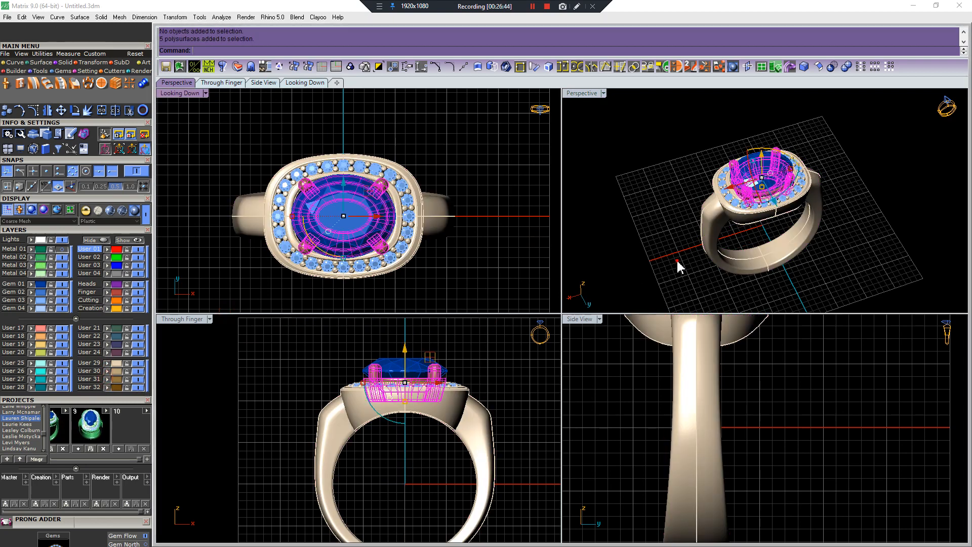
{"action": "left_click", "coordinate": [836, 110]}
Save the whole recoloured ring into slot 10 of the current project.
{"action": "key", "text": "ctrl+a"}
{"action": "left_click", "coordinate": [119, 448]}
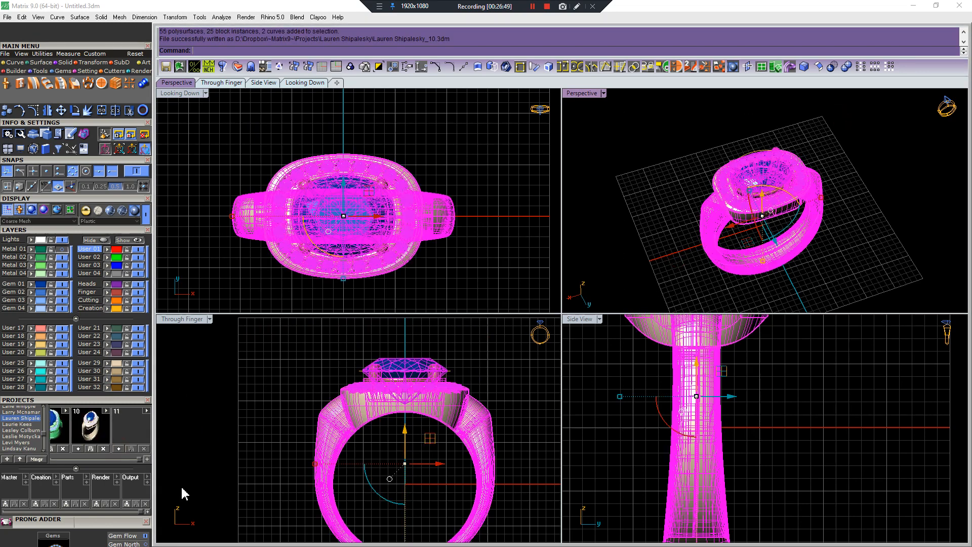
Move the shank alone to the Metal 02 layer.
{"action": "scroll", "coordinate": [665, 278], "scroll_direction": "up", "scroll_amount": 4}
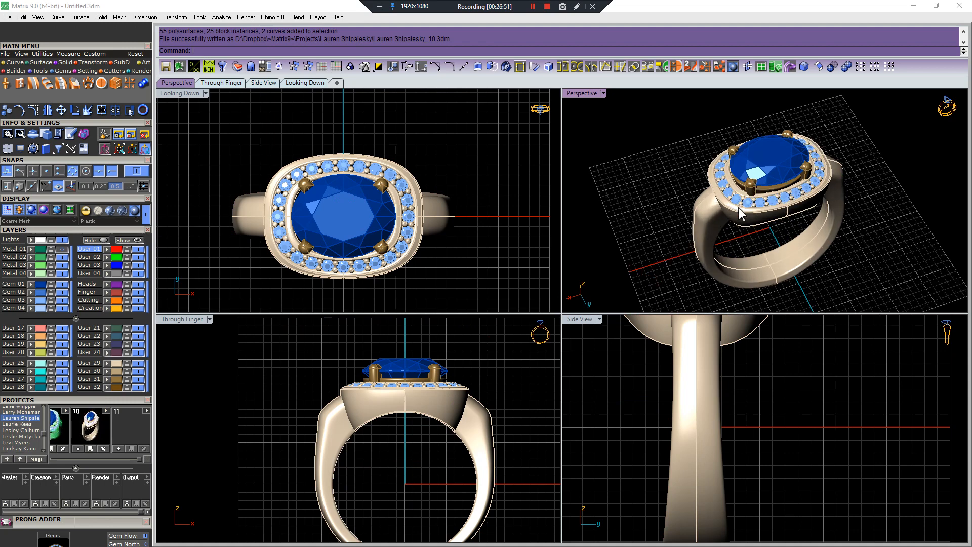
{"action": "left_click", "coordinate": [297, 236]}
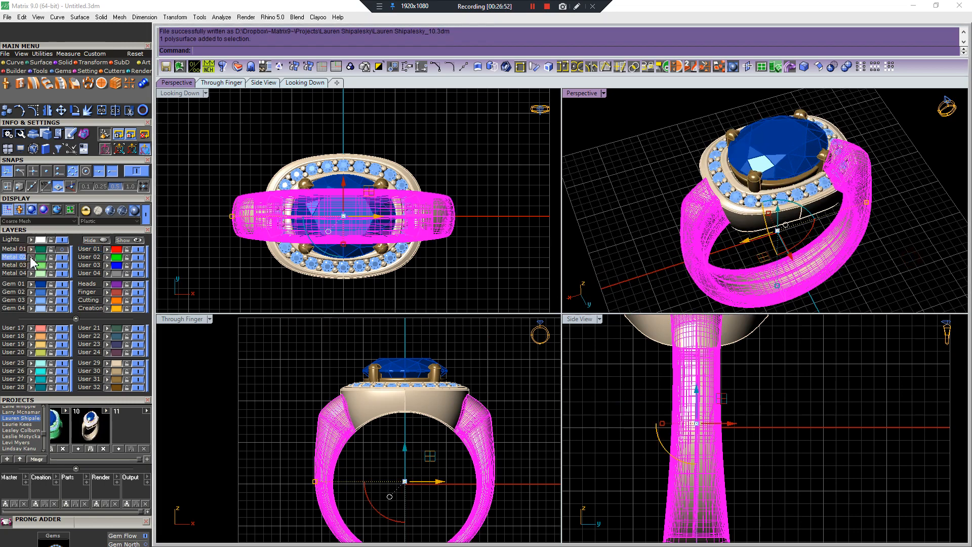
{"action": "left_click", "coordinate": [737, 210]}
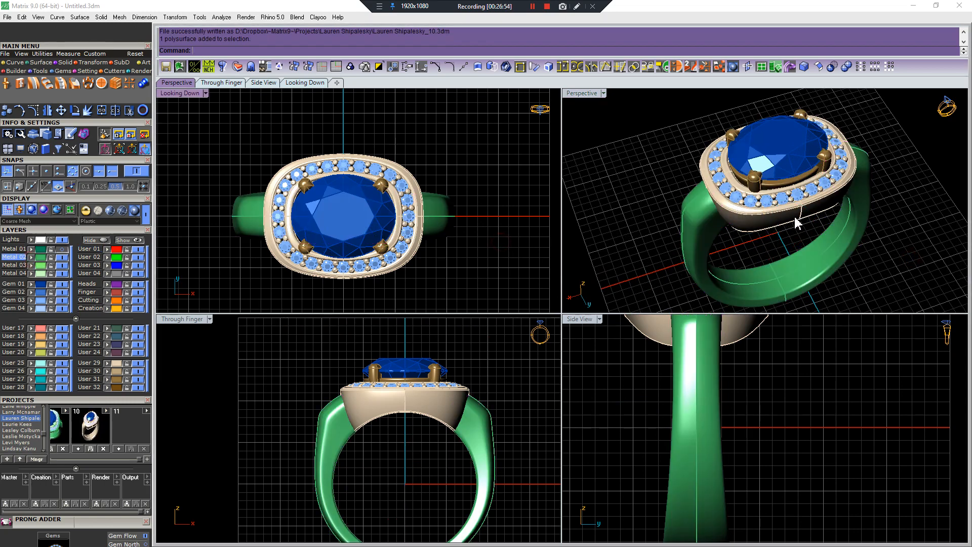
Delete the halo together with its small gems and prongs, keeping the shank, centre stone and its head.
{"action": "scroll", "coordinate": [785, 217], "scroll_direction": "up", "scroll_amount": 6}
{"action": "left_click", "coordinate": [752, 236]}
{"action": "scroll", "coordinate": [749, 244], "scroll_direction": "down", "scroll_amount": 4}
{"action": "left_click", "coordinate": [727, 238]}
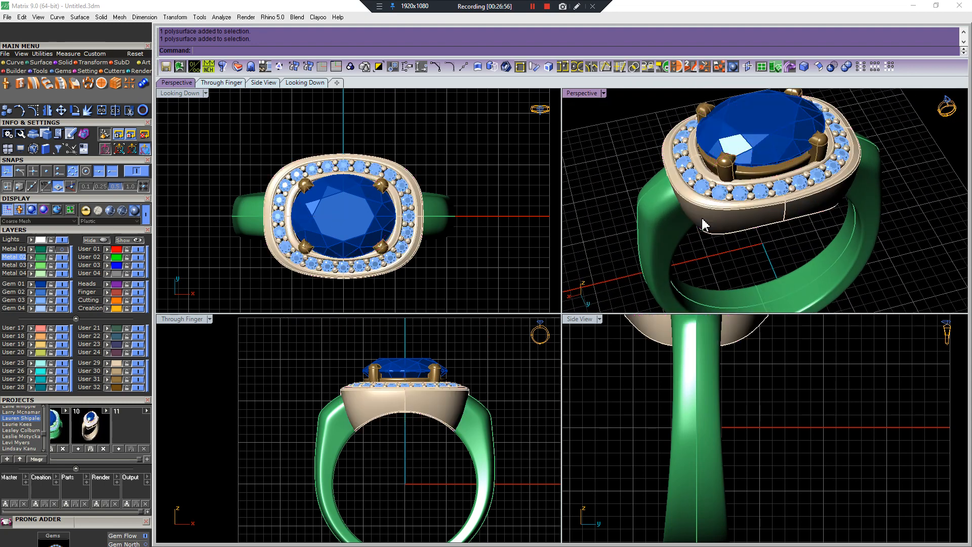
{"action": "scroll", "coordinate": [708, 208], "scroll_direction": "up", "scroll_amount": 3}
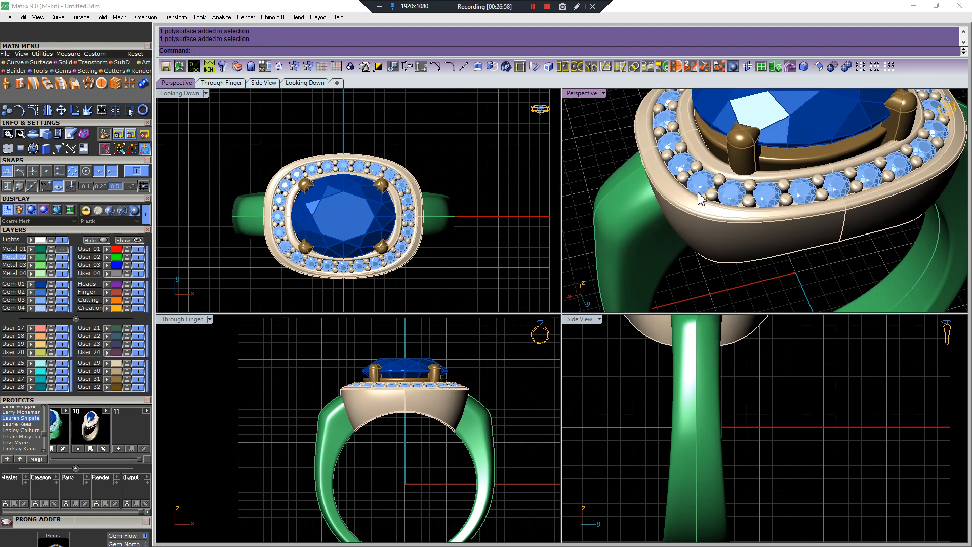
{"action": "left_click", "coordinate": [401, 401]}
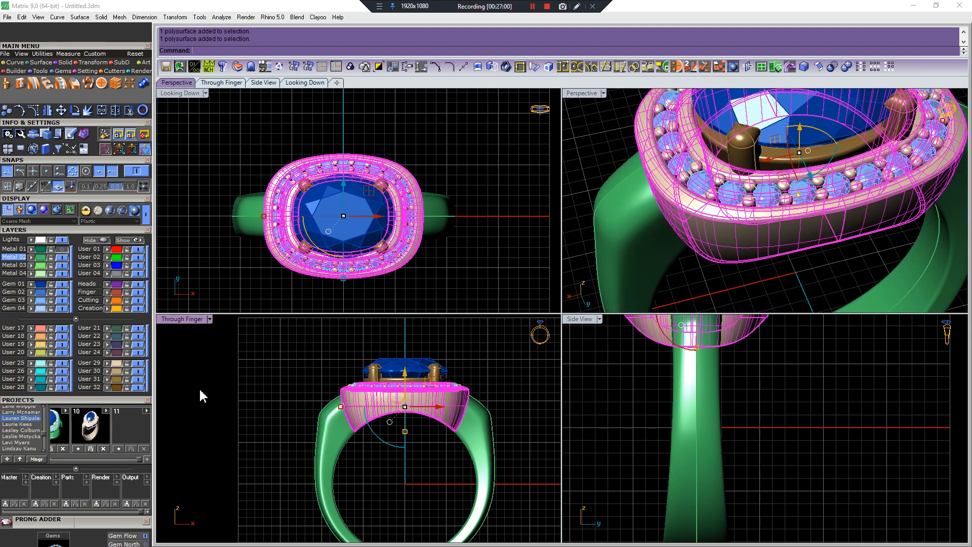
{"action": "key", "text": "Delete"}
{"action": "key", "text": "Delete"}
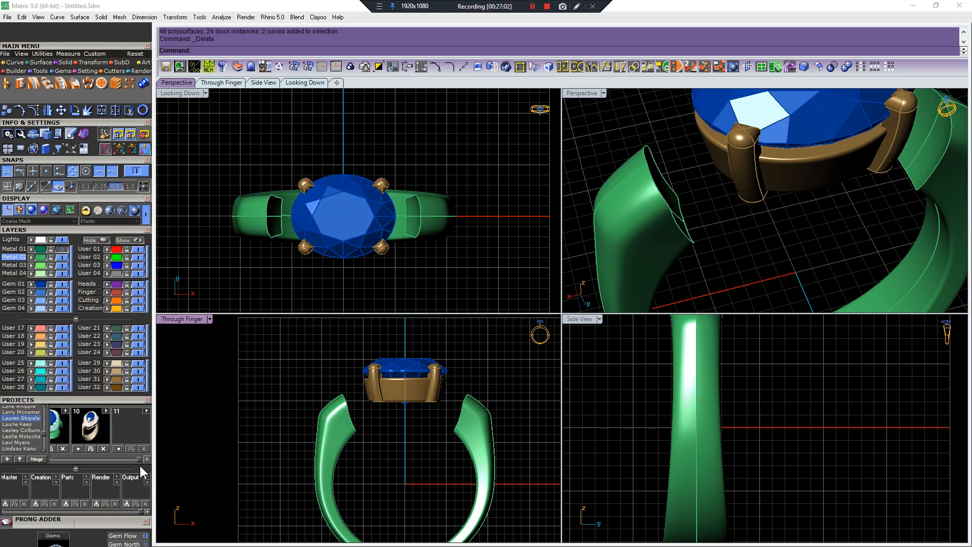
Import version 7 of the ring from the current project and delete everything in it except the plain halo body.
{"action": "left_click_drag", "start_coordinate": [140, 461], "coordinate": [96, 473]}
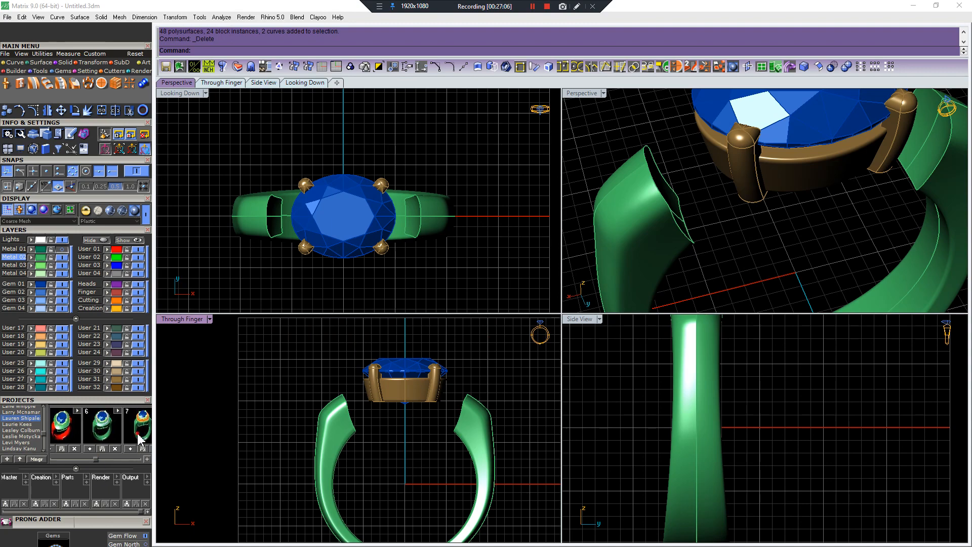
{"action": "left_click_drag", "start_coordinate": [140, 438], "coordinate": [311, 395]}
{"action": "key", "text": "Delete"}
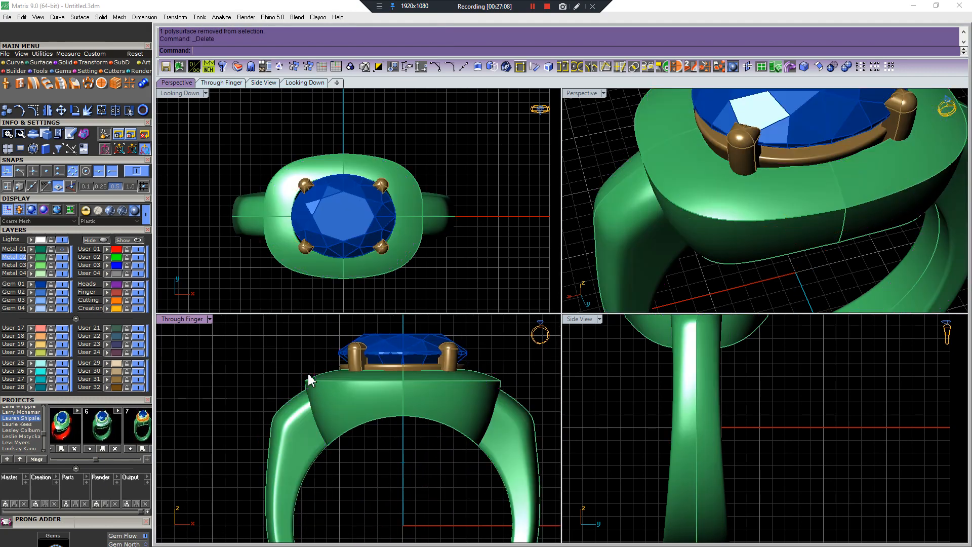
{"action": "key", "text": "ctrl+z"}
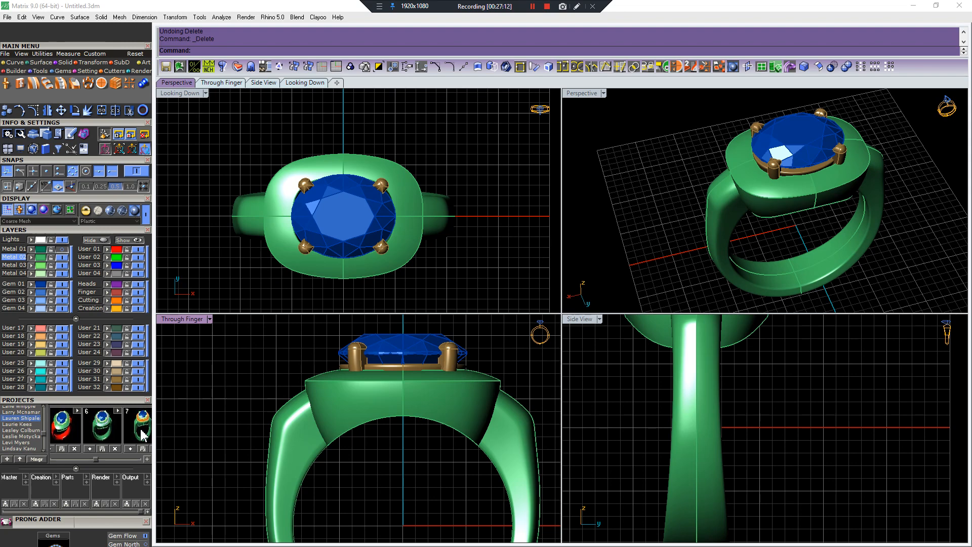
{"action": "left_click_drag", "start_coordinate": [143, 434], "coordinate": [228, 397]}
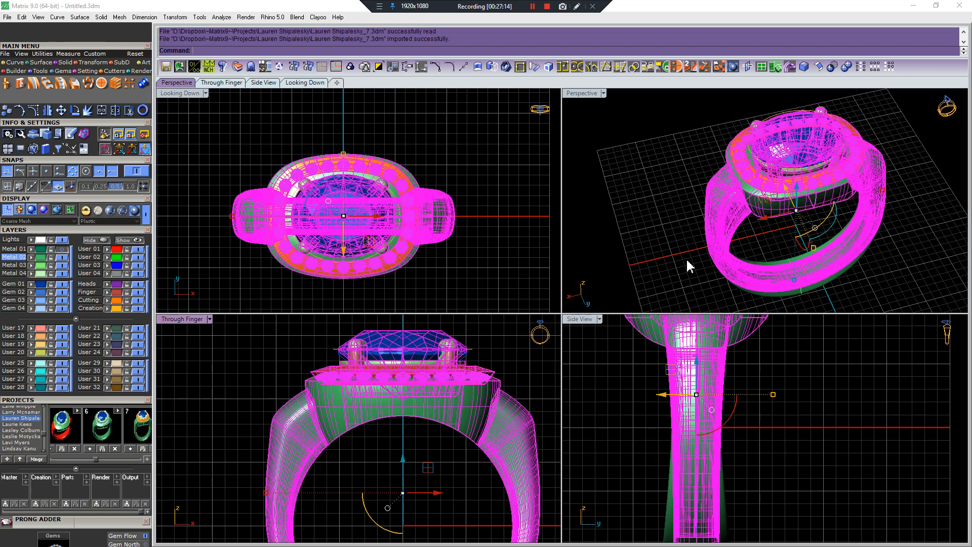
{"action": "scroll", "coordinate": [742, 231], "scroll_direction": "up", "scroll_amount": 5}
{"action": "key", "text": "Delete"}
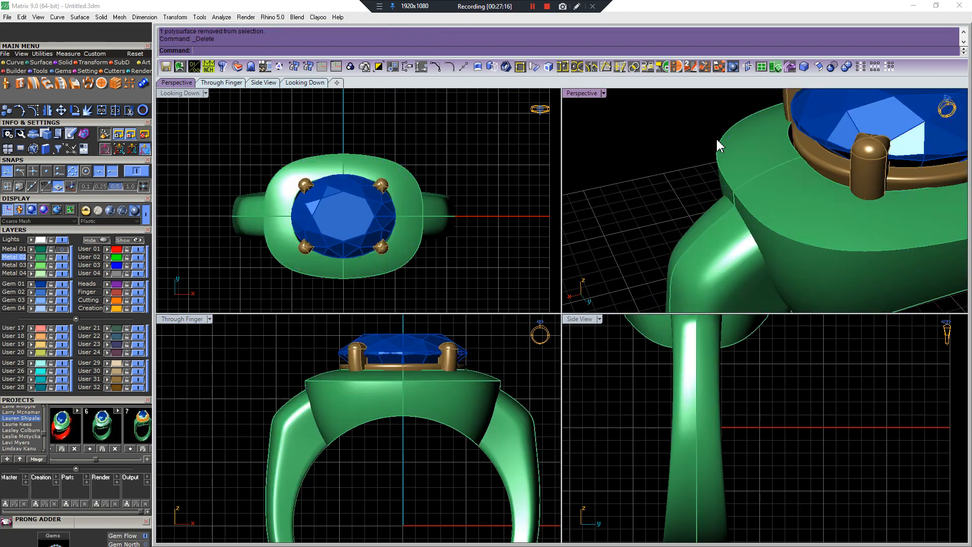
Scale the plain halo body in two directions about the origin (0,0,0), and undo the accidental move of it.
{"action": "scroll", "coordinate": [729, 148], "scroll_direction": "down", "scroll_amount": 3}
{"action": "left_click", "coordinate": [740, 164]}
{"action": "left_click", "coordinate": [741, 167]}
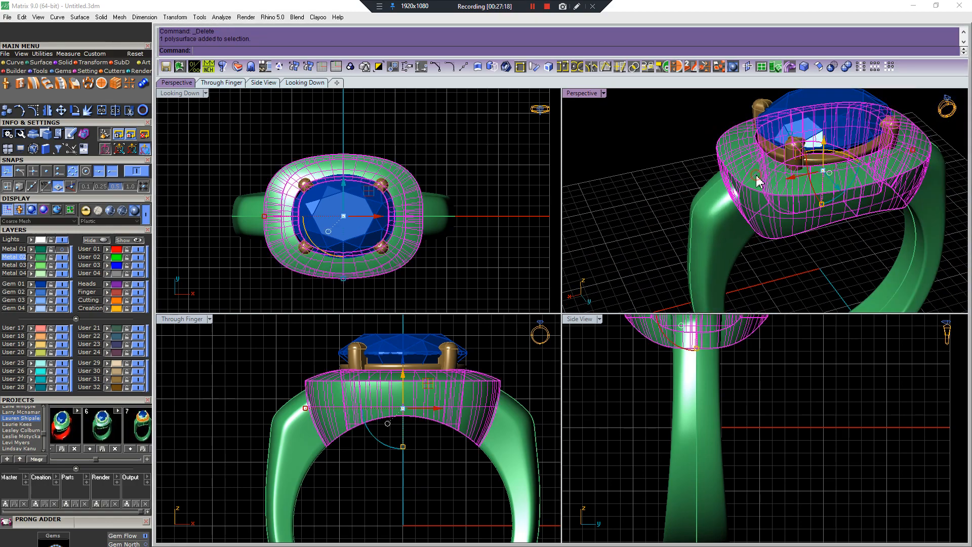
{"action": "scroll", "coordinate": [736, 158], "scroll_direction": "up", "scroll_amount": 5}
{"action": "key", "text": "Escape"}
{"action": "scroll", "coordinate": [738, 221], "scroll_direction": "up", "scroll_amount": 4}
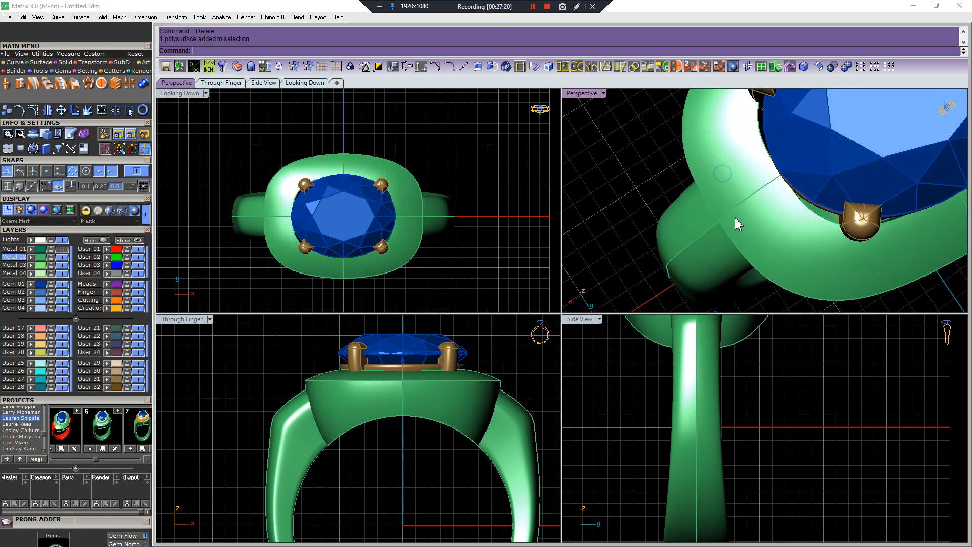
{"action": "left_click", "coordinate": [738, 221]}
{"action": "scroll", "coordinate": [706, 143], "scroll_direction": "up", "scroll_amount": 3}
{"action": "right_click_drag", "start_coordinate": [706, 144], "coordinate": [706, 151]}
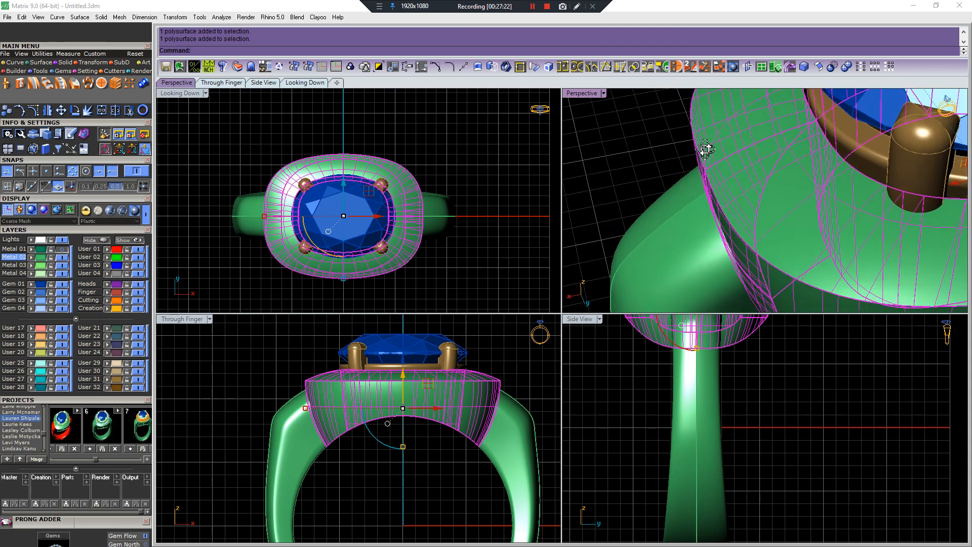
{"action": "scroll", "coordinate": [296, 190], "scroll_direction": "up", "scroll_amount": 4}
{"action": "key", "text": "Return"}
{"action": "scroll", "coordinate": [364, 146], "scroll_direction": "up", "scroll_amount": 2}
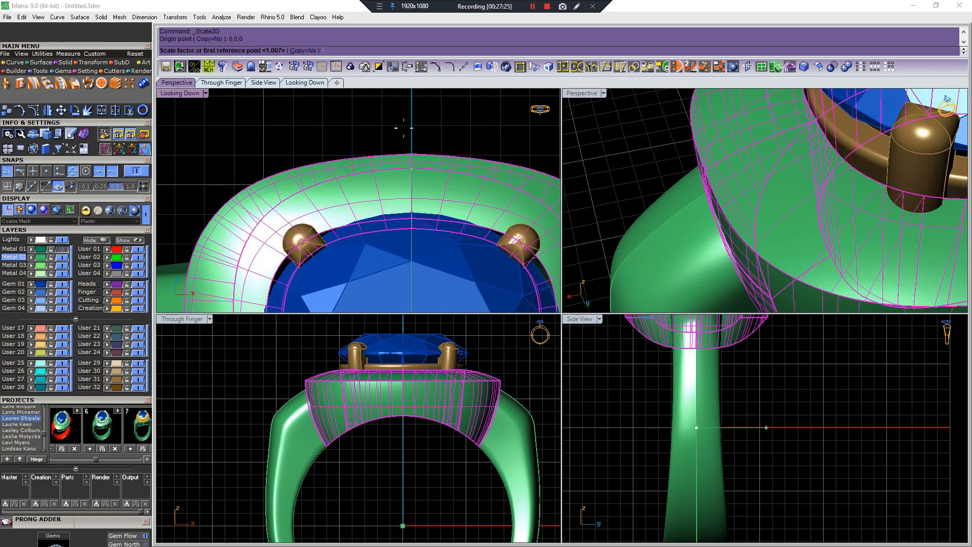
{"action": "left_click", "coordinate": [406, 120]}
{"action": "scroll", "coordinate": [311, 227], "scroll_direction": "up", "scroll_amount": 1}
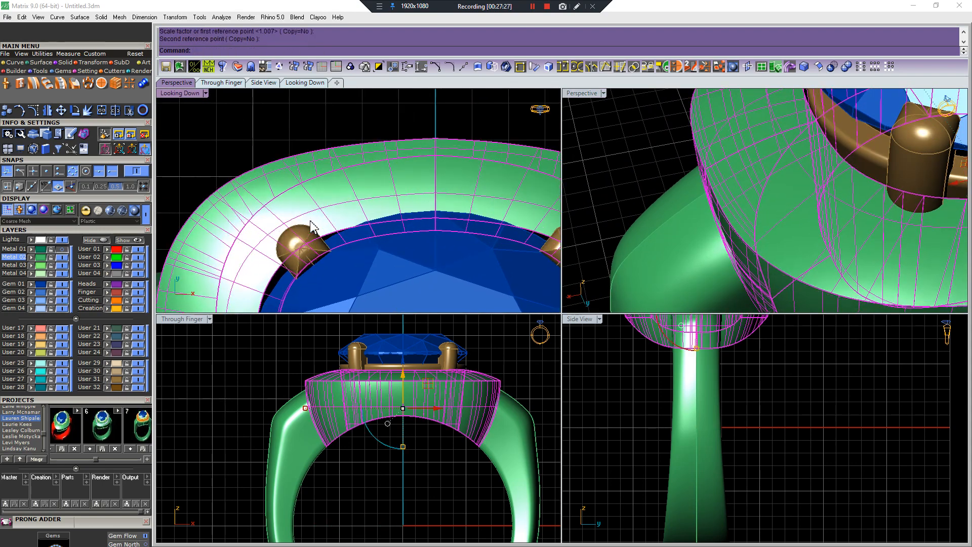
{"action": "left_click_drag", "start_coordinate": [310, 197], "coordinate": [315, 195]}
{"action": "key", "text": "ctrl+z"}
Duplicate the outer edges of the halo's top face and join them into one closed curve.
{"action": "right_click_drag", "start_coordinate": [744, 177], "coordinate": [750, 202]}
{"action": "scroll", "coordinate": [515, 181], "scroll_direction": "down", "scroll_amount": 4}
{"action": "scroll", "coordinate": [568, 169], "scroll_direction": "up", "scroll_amount": 2}
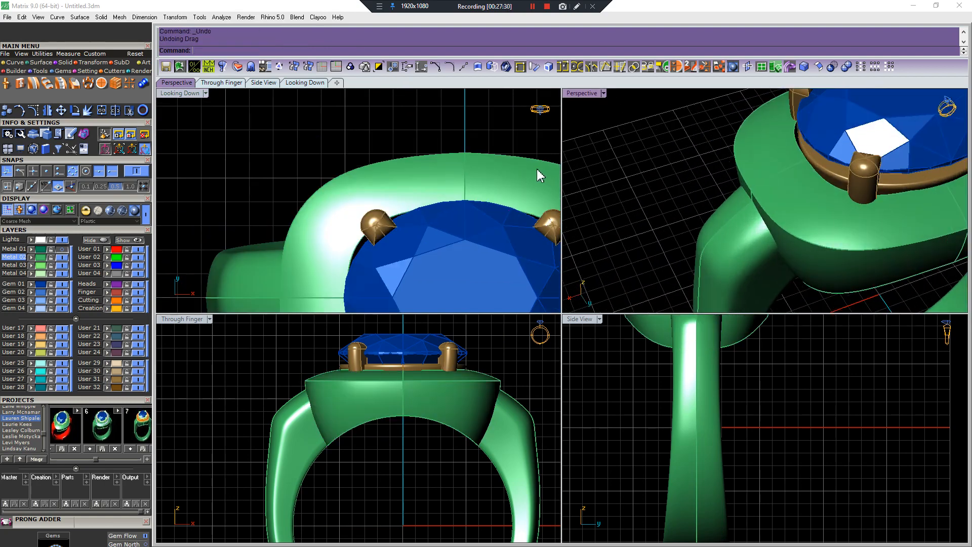
{"action": "scroll", "coordinate": [537, 169], "scroll_direction": "up", "scroll_amount": 2}
{"action": "key", "text": "ctrl+d"}
{"action": "left_click", "coordinate": [533, 158]}
{"action": "left_click", "coordinate": [394, 153]}
{"action": "scroll", "coordinate": [394, 153], "scroll_direction": "down", "scroll_amount": 6}
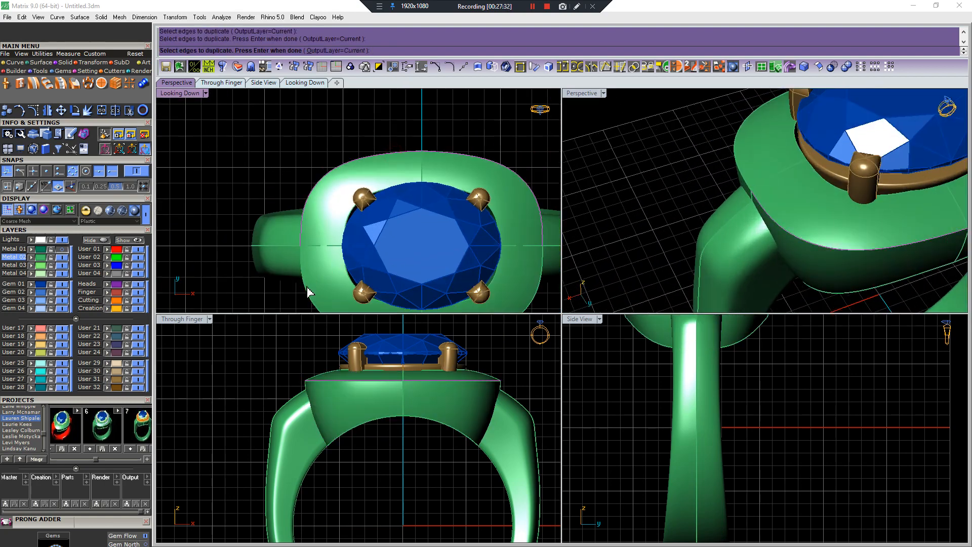
{"action": "right_click_drag", "start_coordinate": [308, 292], "coordinate": [306, 171]}
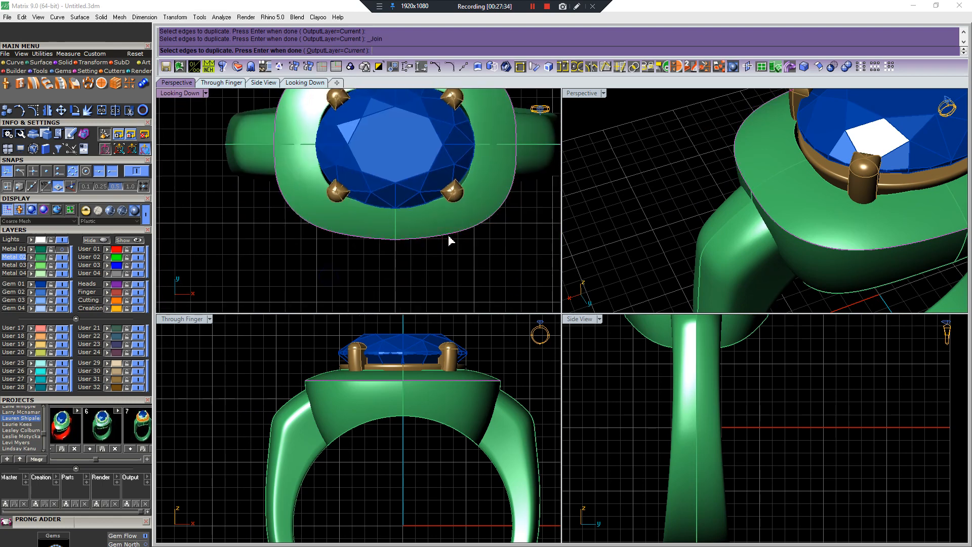
{"action": "right_click", "coordinate": [449, 236]}
{"action": "key", "text": "F10"}
{"action": "key", "text": "Escape"}
{"action": "left_click", "coordinate": [459, 230]}
{"action": "key", "text": "Escape"}
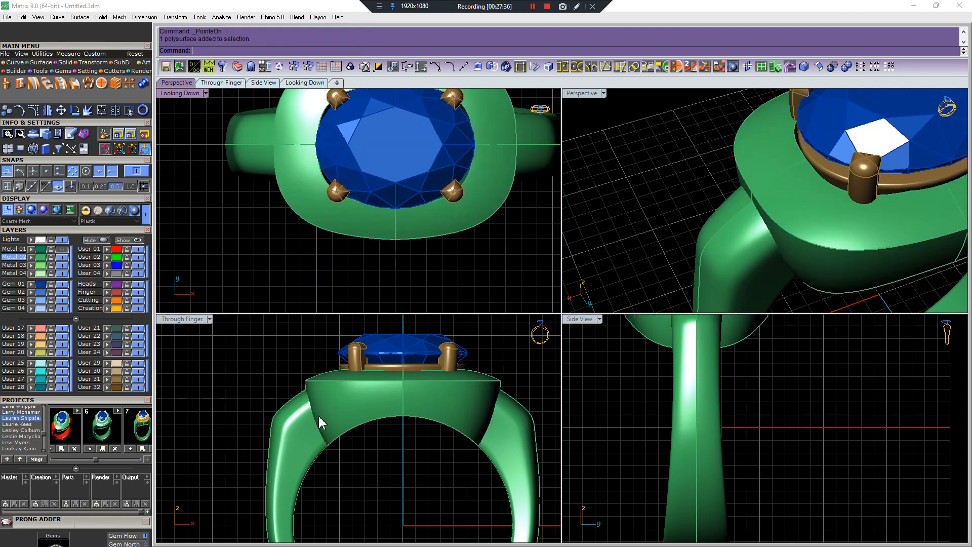
{"action": "left_click_drag", "start_coordinate": [274, 371], "coordinate": [557, 398]}
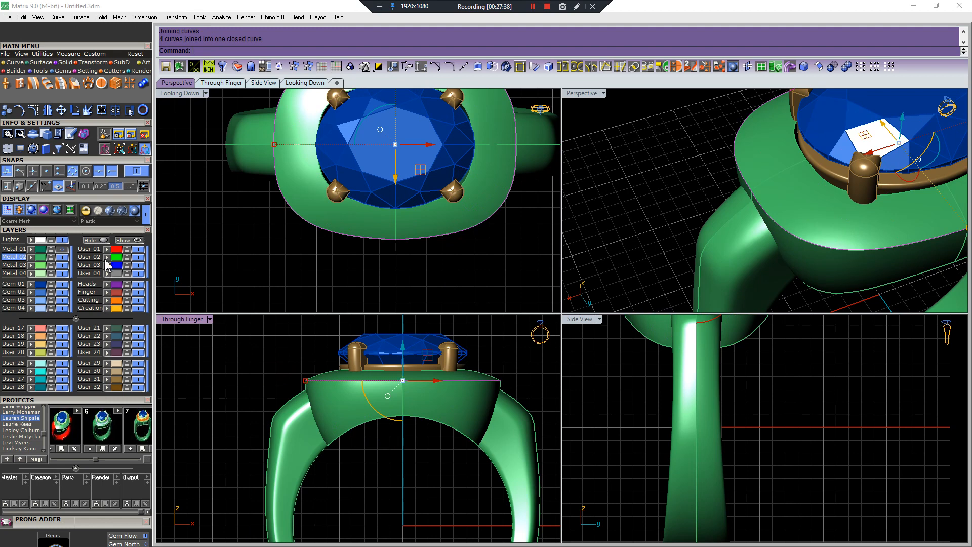
Scale the joined outline curve slightly inward in two directions about the origin (0,0,0).
{"action": "key", "text": "F5"}
{"action": "left_click", "coordinate": [403, 288]}
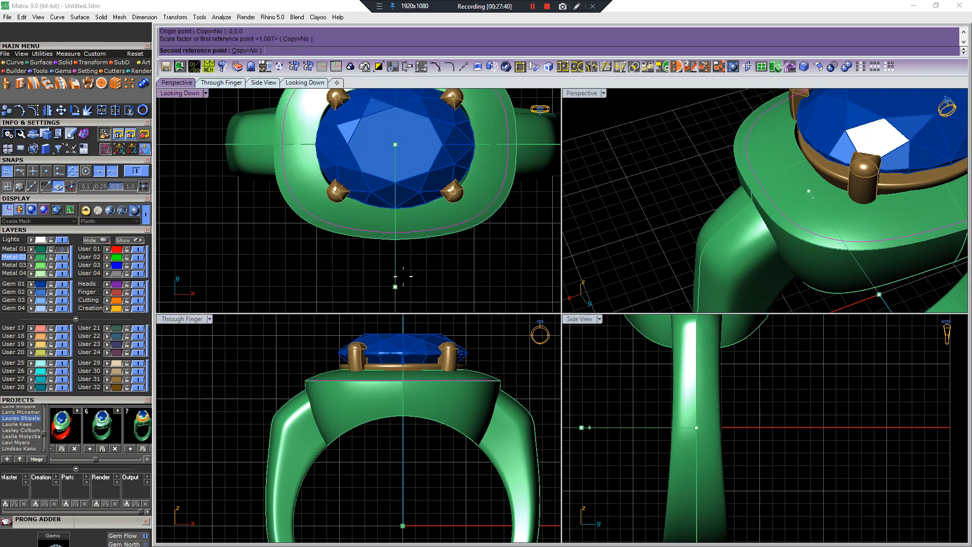
{"action": "left_click", "coordinate": [400, 280]}
{"action": "scroll", "coordinate": [398, 272], "scroll_direction": "down", "scroll_amount": 8}
{"action": "scroll", "coordinate": [396, 273], "scroll_direction": "up", "scroll_amount": 2}
{"action": "right_click", "coordinate": [396, 265]}
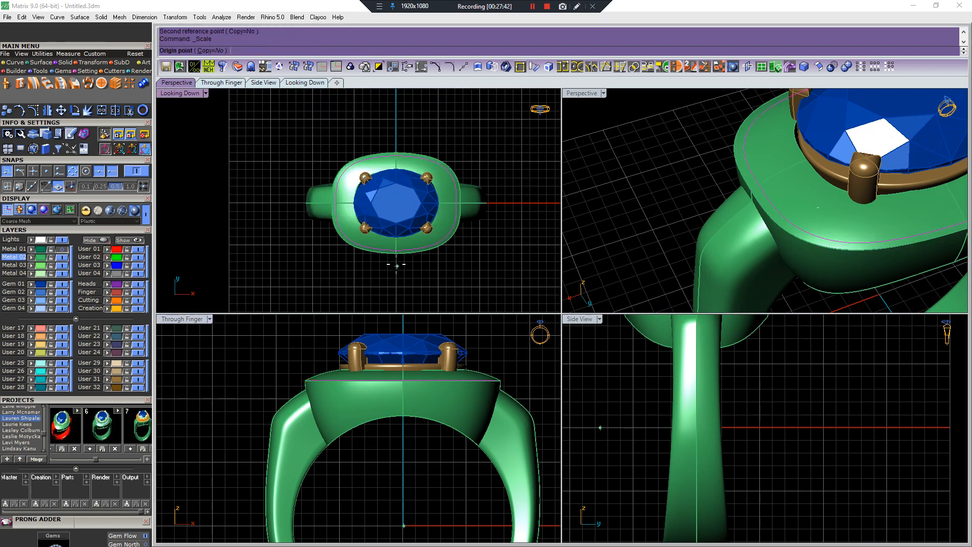
{"action": "scroll", "coordinate": [396, 251], "scroll_direction": "up", "scroll_amount": 4}
{"action": "key", "text": "Escape"}
Offset the outline curve inward with the ThroughPoint option, picking a point near the edge of the centre stone.
{"action": "key", "text": "F4"}
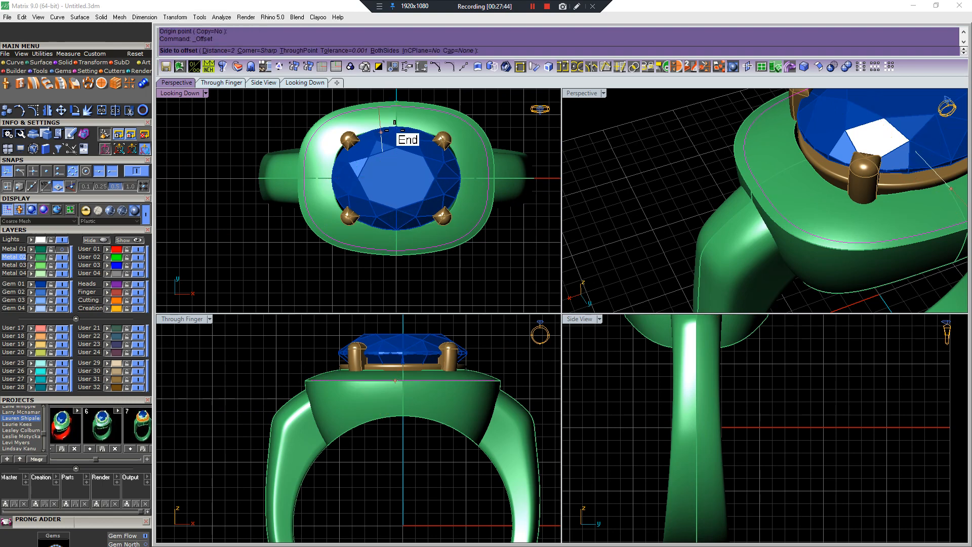
{"action": "left_click", "coordinate": [299, 52]}
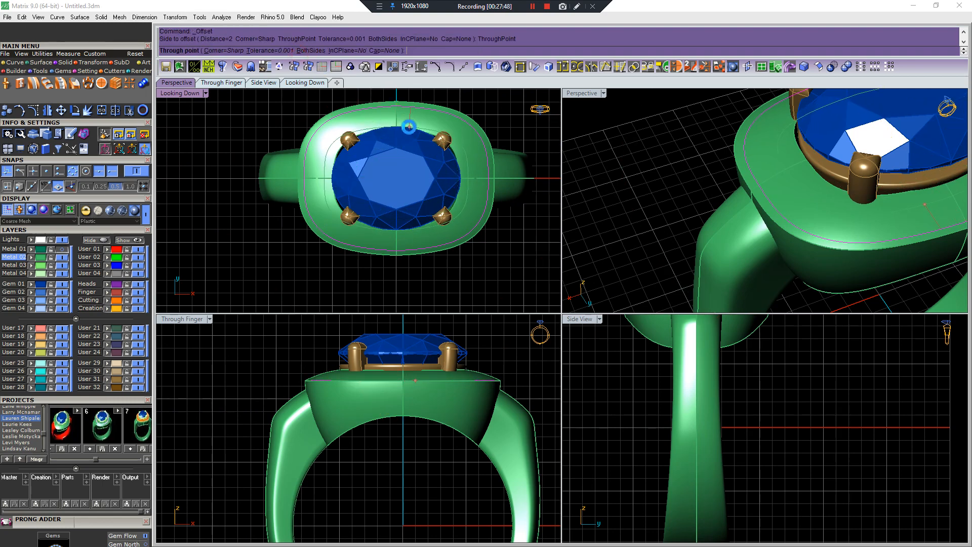
{"action": "left_click", "coordinate": [409, 127]}
{"action": "scroll", "coordinate": [406, 135], "scroll_direction": "down", "scroll_amount": 2}
{"action": "scroll", "coordinate": [334, 394], "scroll_direction": "down", "scroll_amount": 2}
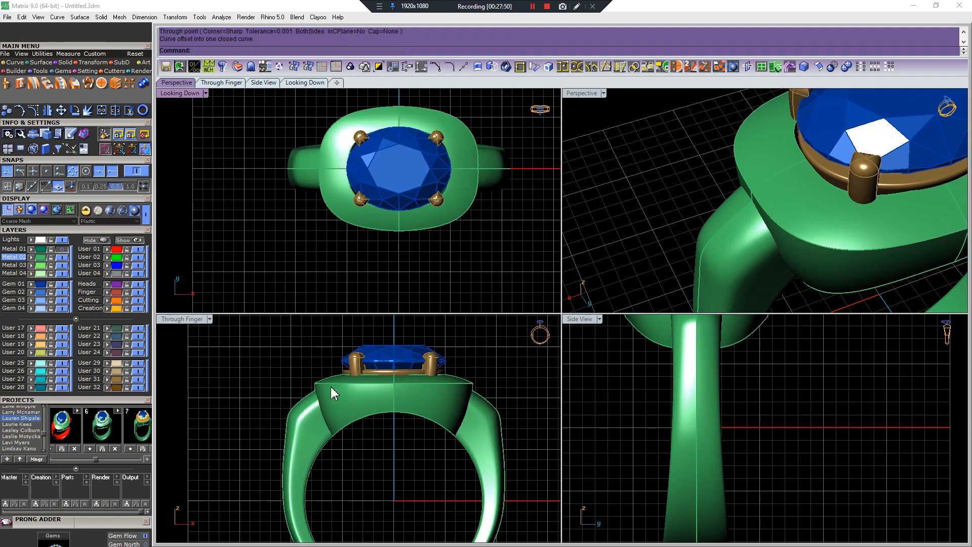
Select both outline curves and raise them vertically above the centre stone.
{"action": "left_click_drag", "start_coordinate": [302, 382], "coordinate": [585, 436]}
{"action": "left_click_drag", "start_coordinate": [400, 353], "coordinate": [409, 329]}
{"action": "scroll", "coordinate": [400, 397], "scroll_direction": "down", "scroll_amount": 3}
{"action": "scroll", "coordinate": [401, 491], "scroll_direction": "up", "scroll_amount": 2}
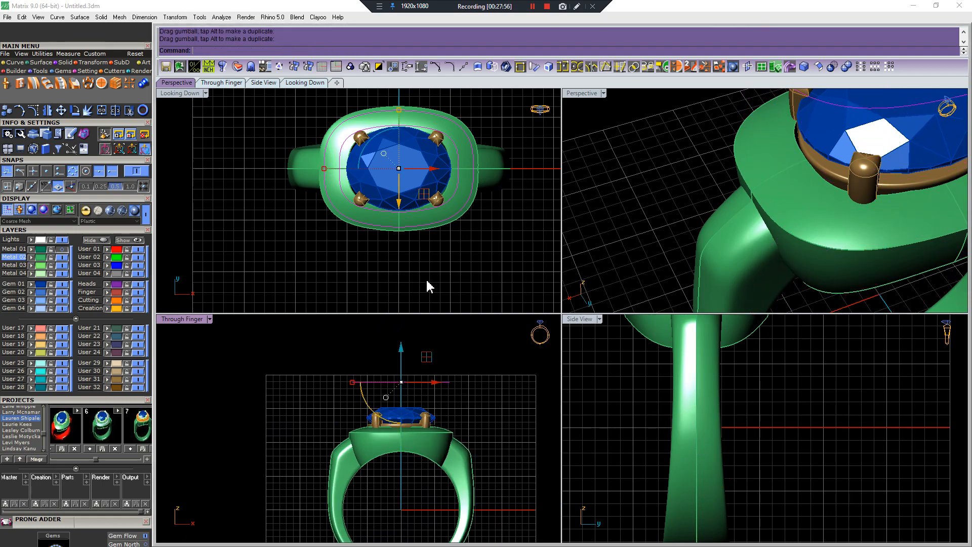
Assign the outer and inner outline curves to the User 01 layer.
{"action": "scroll", "coordinate": [425, 170], "scroll_direction": "up", "scroll_amount": 3}
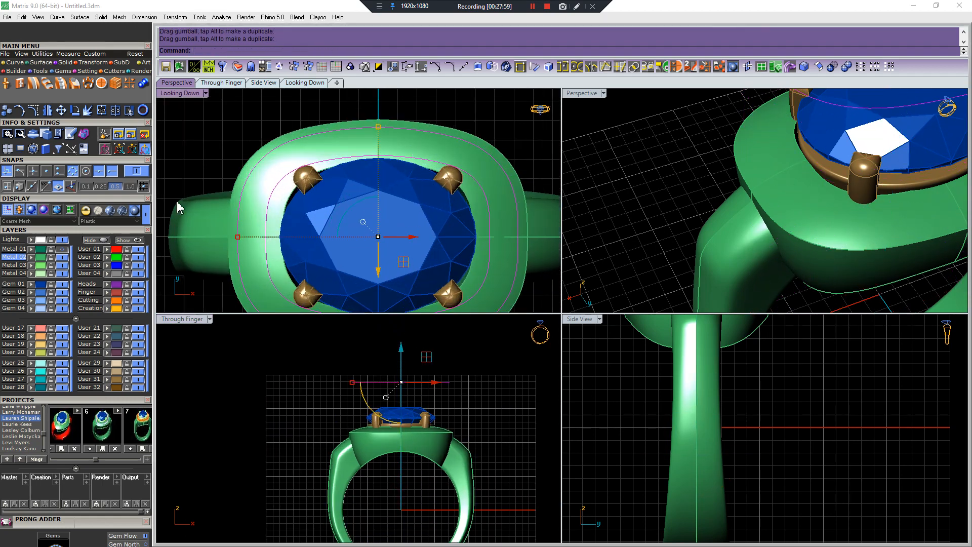
{"action": "left_click", "coordinate": [441, 136]}
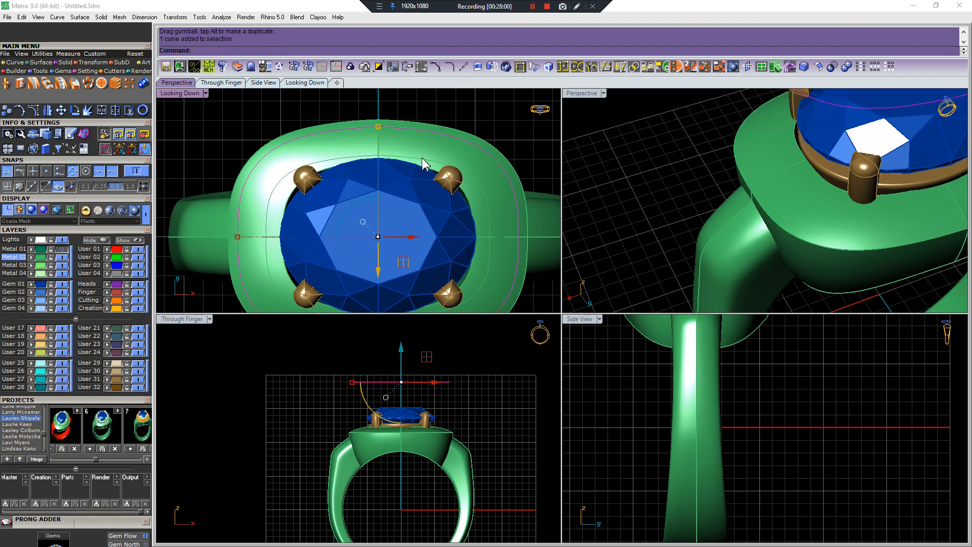
{"action": "left_click", "coordinate": [369, 166]}
{"action": "left_click", "coordinate": [106, 248]}
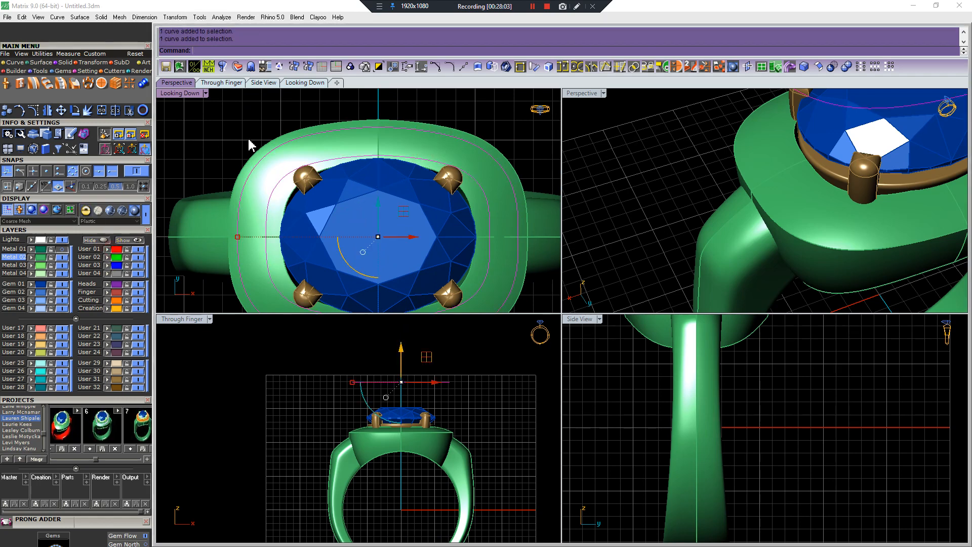
Offset the outer outline curve slightly inward with the ThroughPoint option.
{"action": "left_click", "coordinate": [247, 133]}
{"action": "left_click", "coordinate": [333, 129]}
{"action": "left_click", "coordinate": [436, 66]}
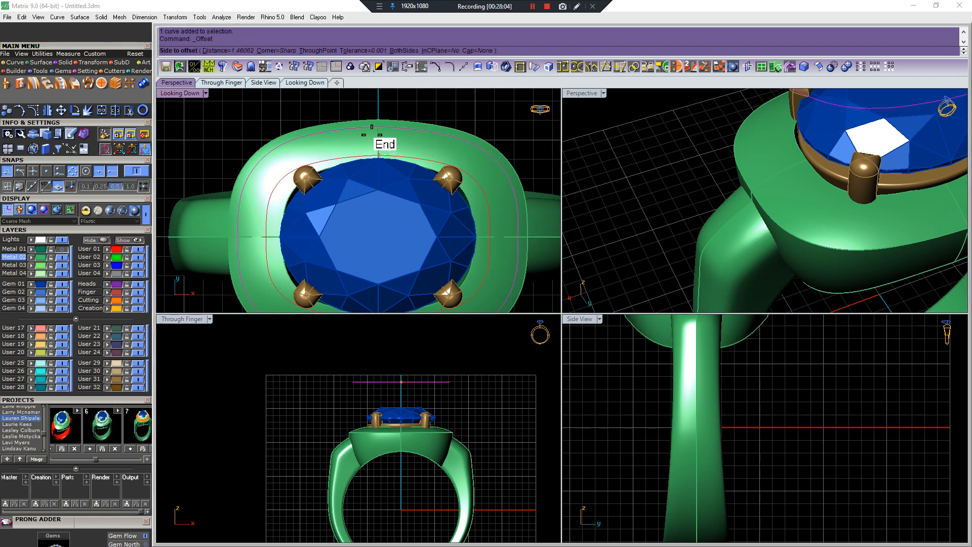
{"action": "scroll", "coordinate": [362, 130], "scroll_direction": "up", "scroll_amount": 4}
{"action": "left_click", "coordinate": [329, 52]}
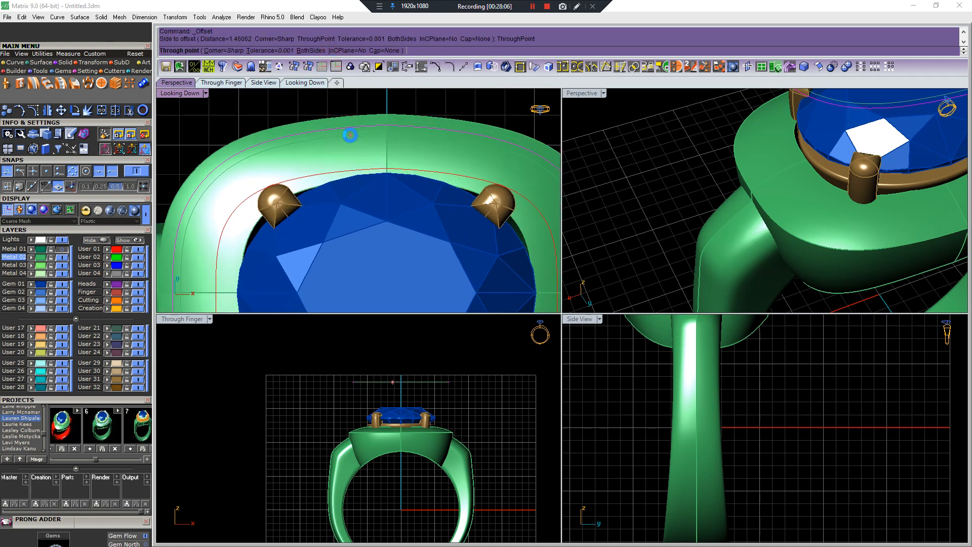
{"action": "left_click", "coordinate": [350, 135]}
{"action": "left_click", "coordinate": [351, 138]}
{"action": "left_click", "coordinate": [356, 135]}
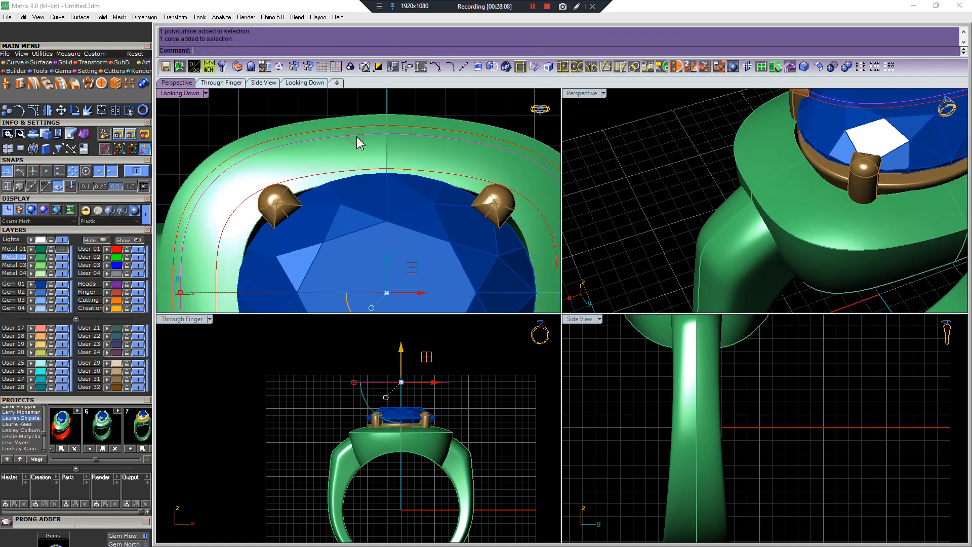
Offset the inner outline curve slightly outward through a picked point.
{"action": "left_click", "coordinate": [360, 170]}
{"action": "right_click", "coordinate": [358, 136]}
{"action": "left_click", "coordinate": [358, 137]}
{"action": "left_click", "coordinate": [351, 162]}
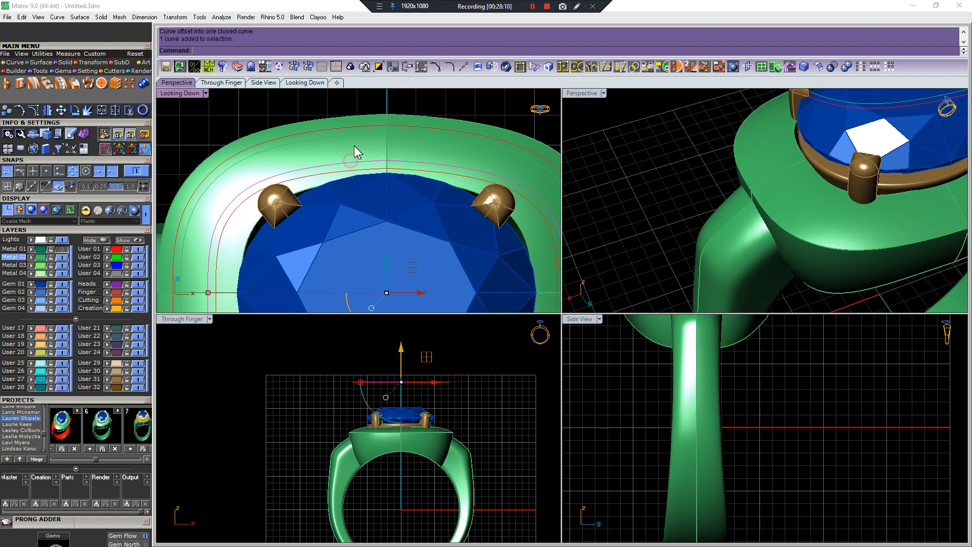
Scale the two outer outline curves slightly outward about the origin, towards the halo's outer edge.
{"action": "left_click", "coordinate": [360, 136], "text": "shift"}
{"action": "scroll", "coordinate": [367, 136], "scroll_direction": "down", "scroll_amount": 3}
{"action": "scroll", "coordinate": [370, 136], "scroll_direction": "up", "scroll_amount": 3}
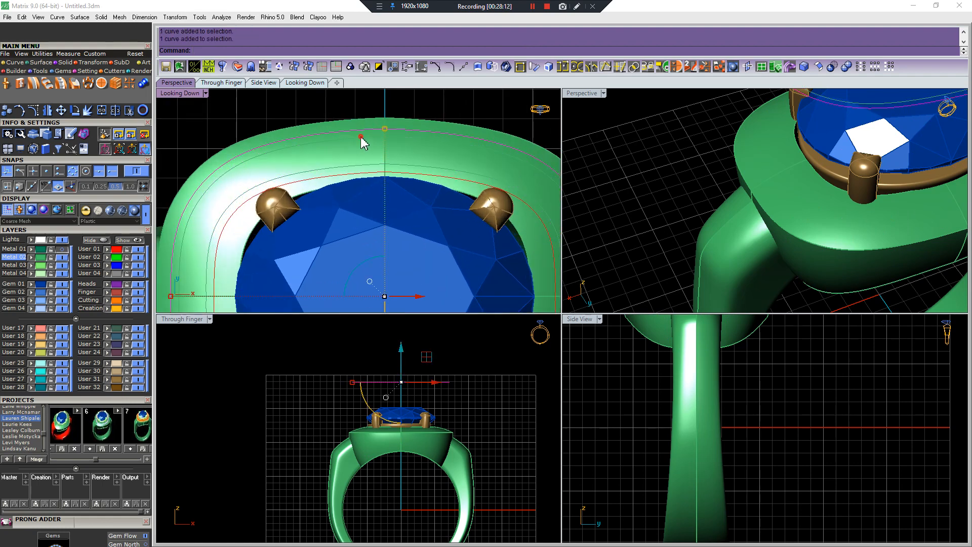
{"action": "left_click", "coordinate": [360, 137], "text": "shift"}
{"action": "left_click", "coordinate": [386, 124]}
{"action": "key", "text": "s"}
{"action": "right_click_drag", "start_coordinate": [387, 113], "coordinate": [381, 145]}
{"action": "left_click", "coordinate": [382, 142]}
{"action": "left_click", "coordinate": [382, 135]}
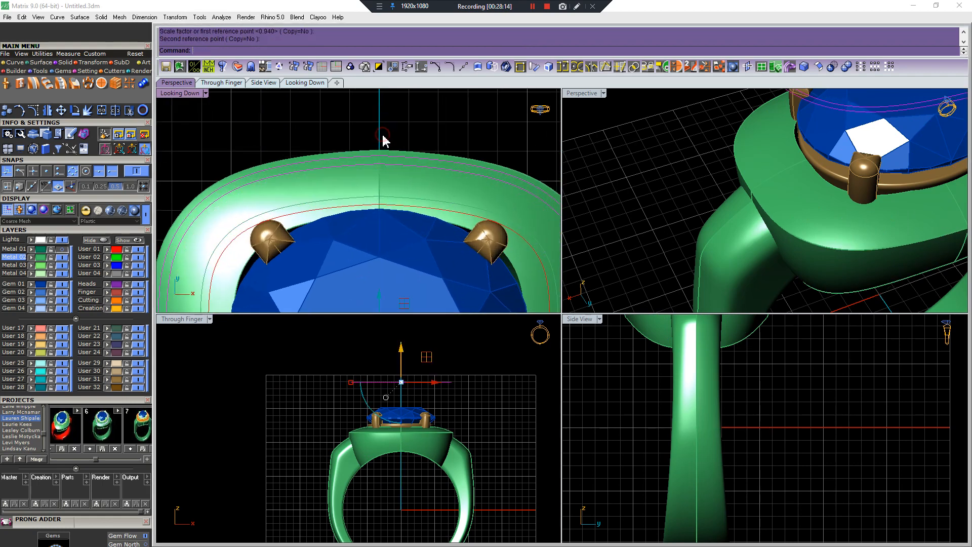
Select all four outline curves above the ring and move them to the User 01 layer.
{"action": "scroll", "coordinate": [404, 165], "scroll_direction": "down", "scroll_amount": 3}
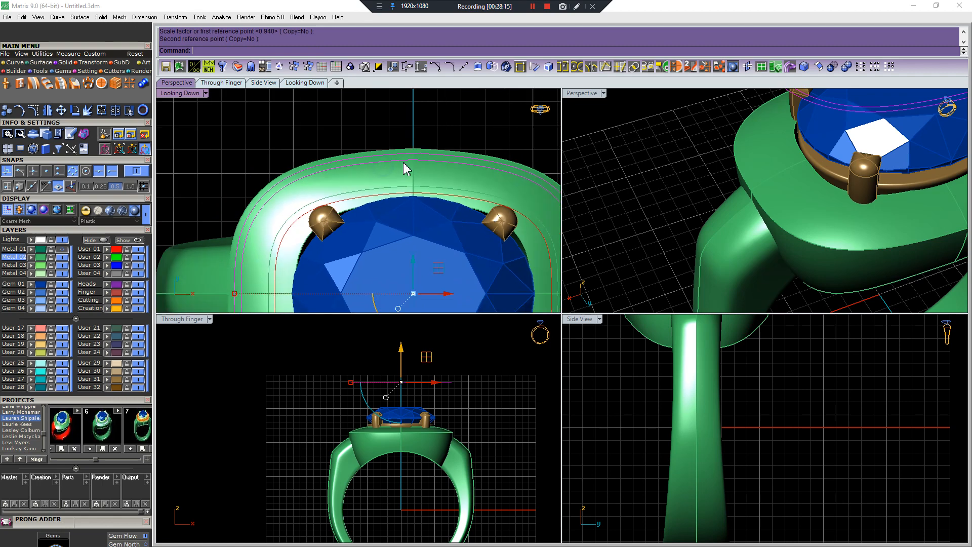
{"action": "left_click", "coordinate": [415, 194]}
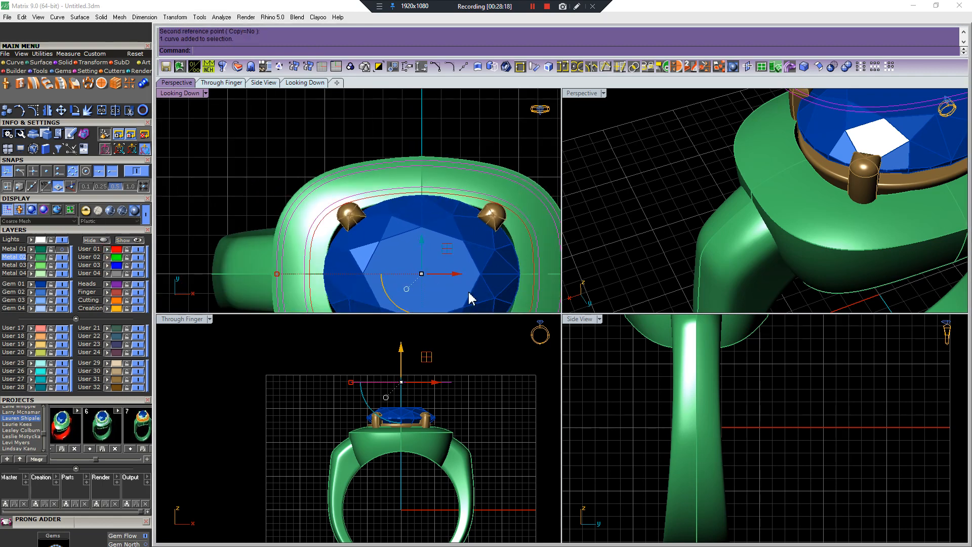
{"action": "scroll", "coordinate": [413, 377], "scroll_direction": "down", "scroll_amount": 1}
{"action": "left_click_drag", "start_coordinate": [476, 365], "coordinate": [330, 389]}
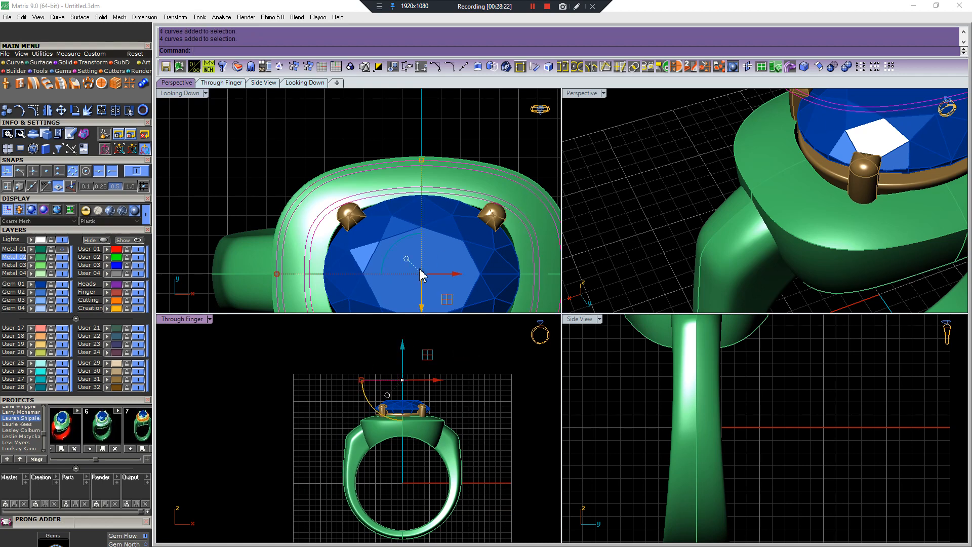
{"action": "scroll", "coordinate": [419, 185], "scroll_direction": "down", "scroll_amount": 2}
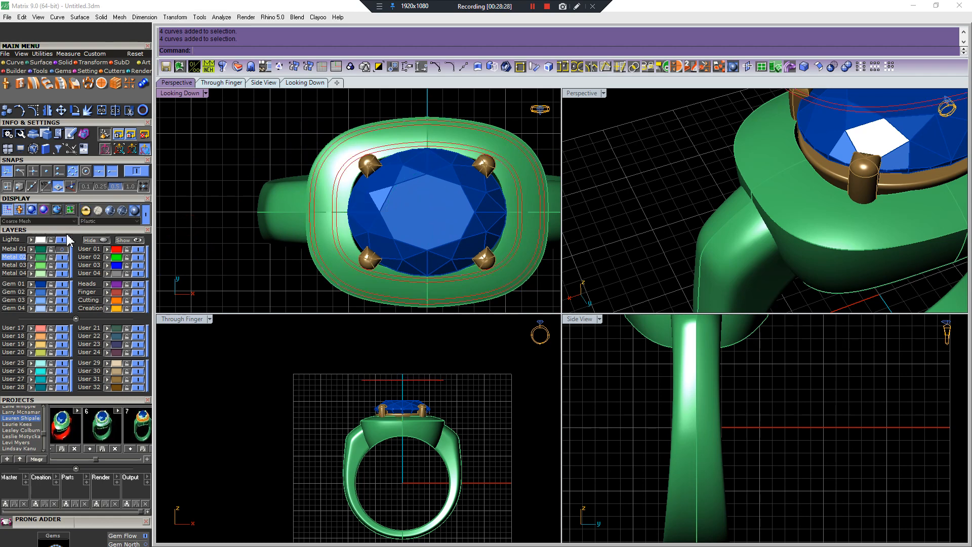
Select all four outline curves and project them onto the halo body in the top-down view.
{"action": "left_click", "coordinate": [85, 134]}
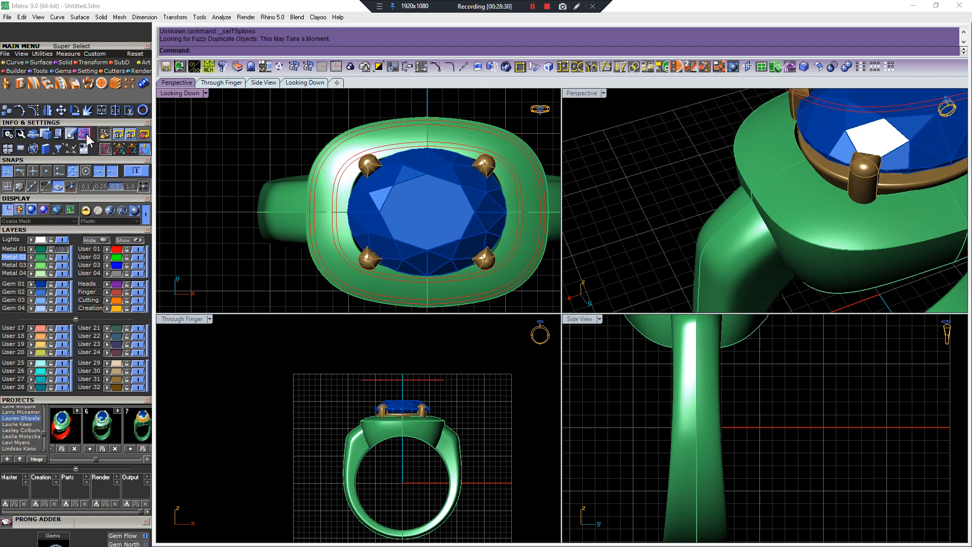
{"action": "left_click", "coordinate": [162, 154]}
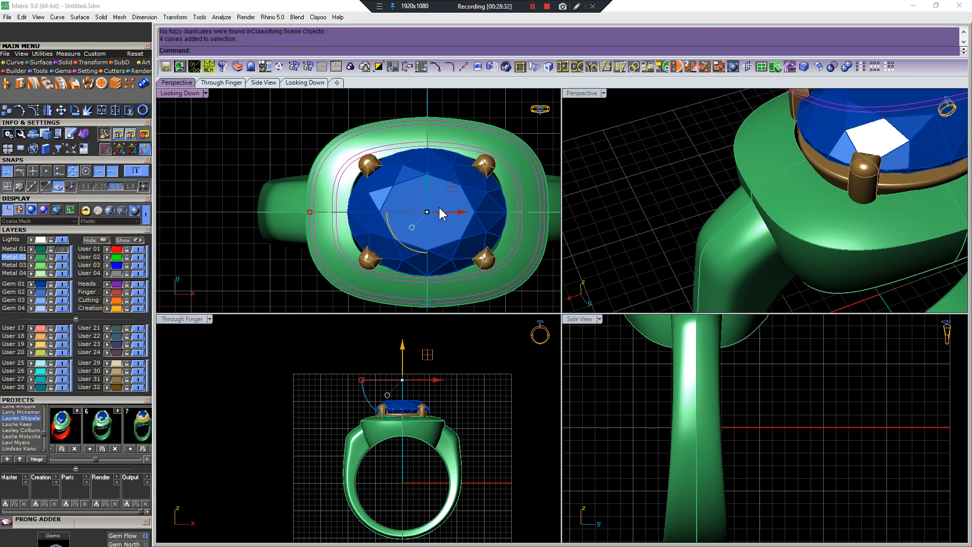
{"action": "right_click_drag", "start_coordinate": [397, 204], "coordinate": [389, 210]}
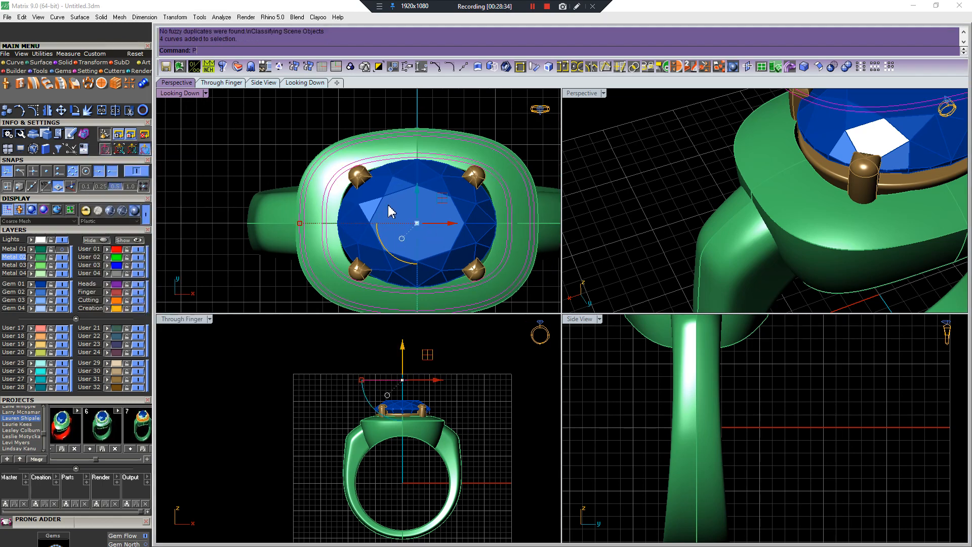
{"action": "type", "text": "Pru"}
{"action": "key", "text": "BackSpace"}
{"action": "type", "text": "oject"}
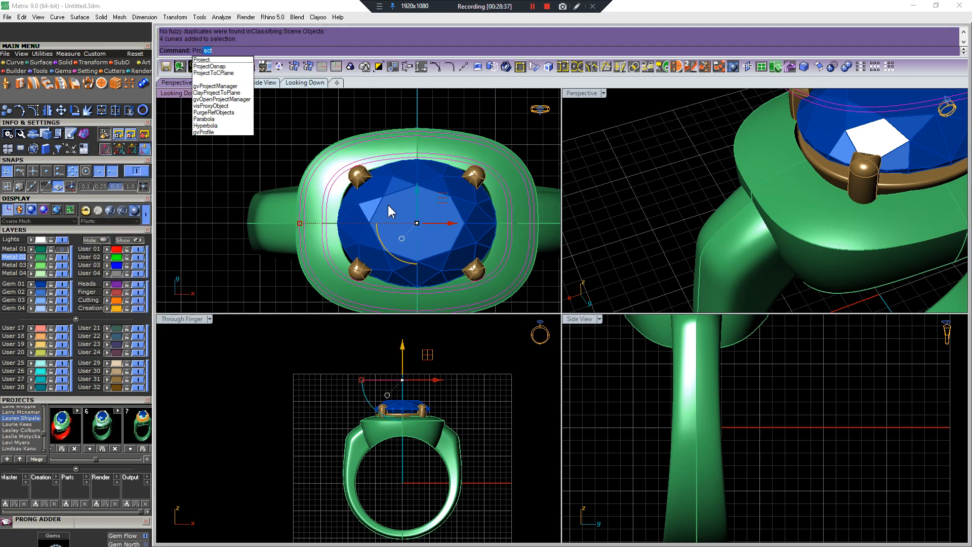
{"action": "key", "text": "Return"}
{"action": "left_click", "coordinate": [416, 167]}
{"action": "right_click", "coordinate": [702, 185]}
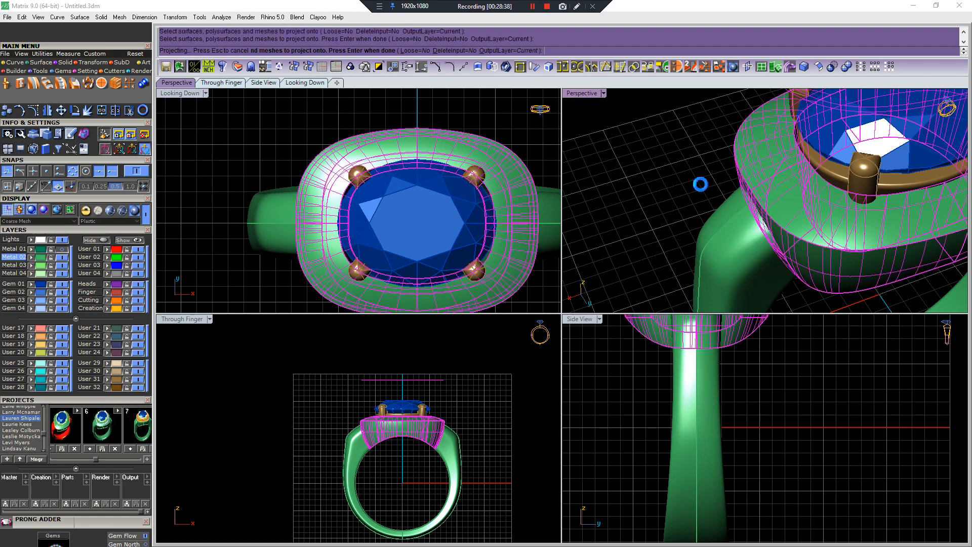
Delete the surplus projected curves, keeping the four that lie on the halo's top face.
{"action": "right_click_drag", "start_coordinate": [758, 228], "coordinate": [892, 163]}
{"action": "left_click_drag", "start_coordinate": [836, 178], "coordinate": [828, 172], "text": "ctrl"}
{"action": "key", "text": "Delete"}
Move the halo body and the shank to the Metal 04 layer.
{"action": "right_click_drag", "start_coordinate": [824, 171], "coordinate": [822, 197]}
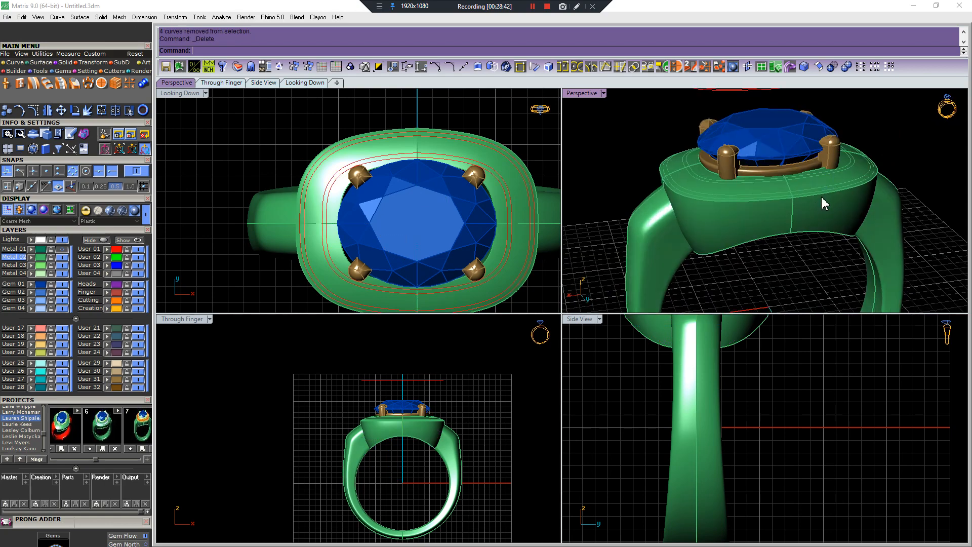
{"action": "left_click", "coordinate": [838, 222]}
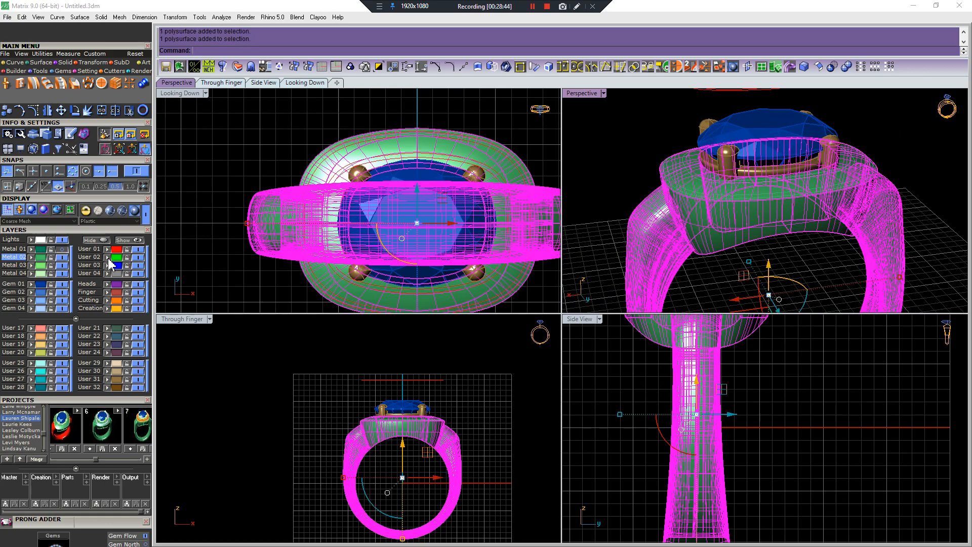
{"action": "key", "text": "Escape"}
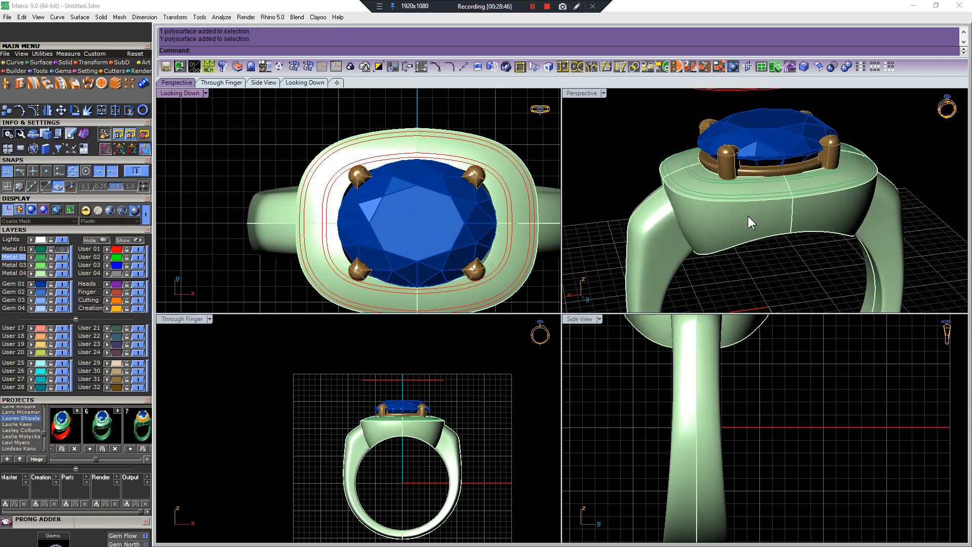
Delete the four original outline curves floating above the centre stone.
{"action": "scroll", "coordinate": [789, 212], "scroll_direction": "up", "scroll_amount": 2}
{"action": "scroll", "coordinate": [791, 211], "scroll_direction": "down", "scroll_amount": 4}
{"action": "right_click_drag", "start_coordinate": [874, 128], "coordinate": [867, 143]}
{"action": "left_click_drag", "start_coordinate": [886, 115], "coordinate": [811, 143]}
{"action": "key", "text": "Delete"}
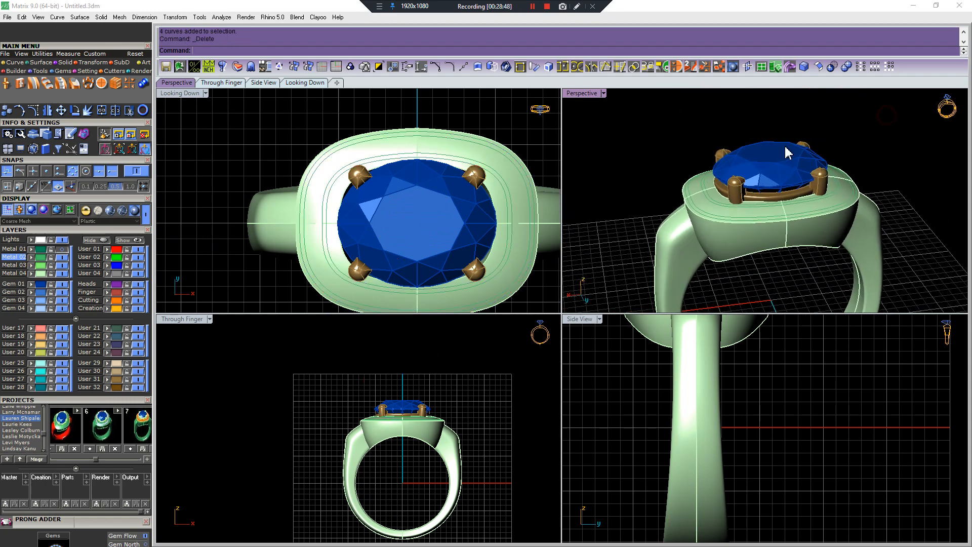
Assign the centre stone's prong head to the User 31 layer and hide that layer.
{"action": "left_click", "coordinate": [117, 387]}
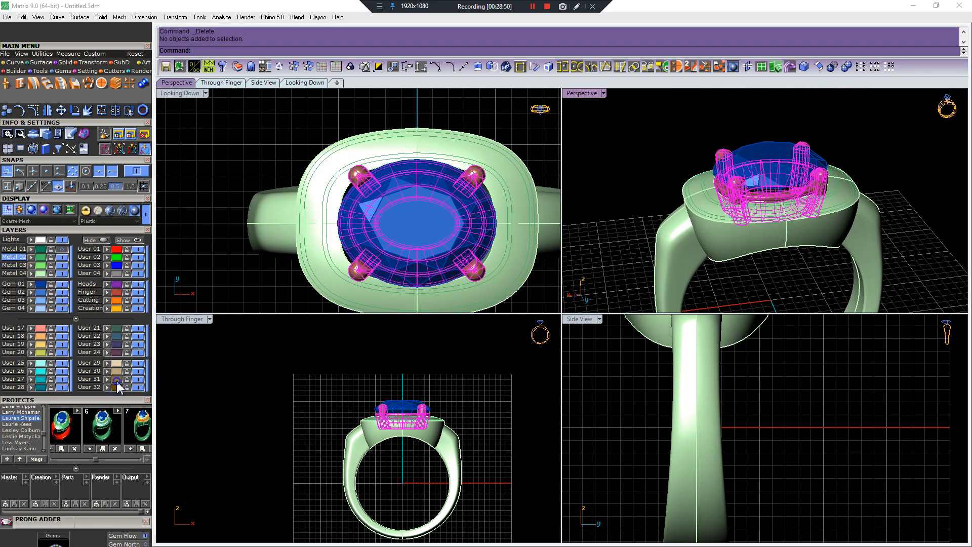
{"action": "left_click", "coordinate": [139, 379]}
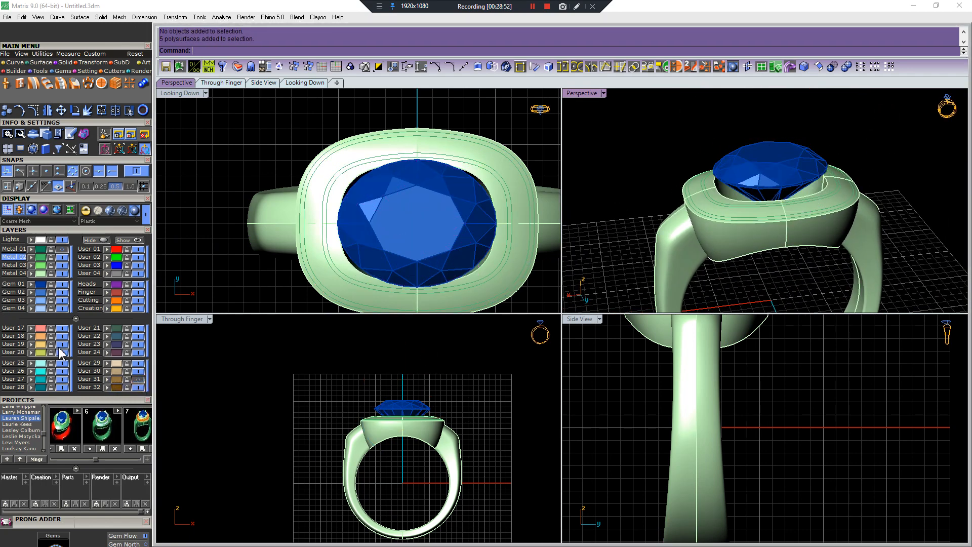
Hide the Gem 01 layer and the shank, leaving only the halo body and its projected curves.
{"action": "left_click", "coordinate": [62, 284]}
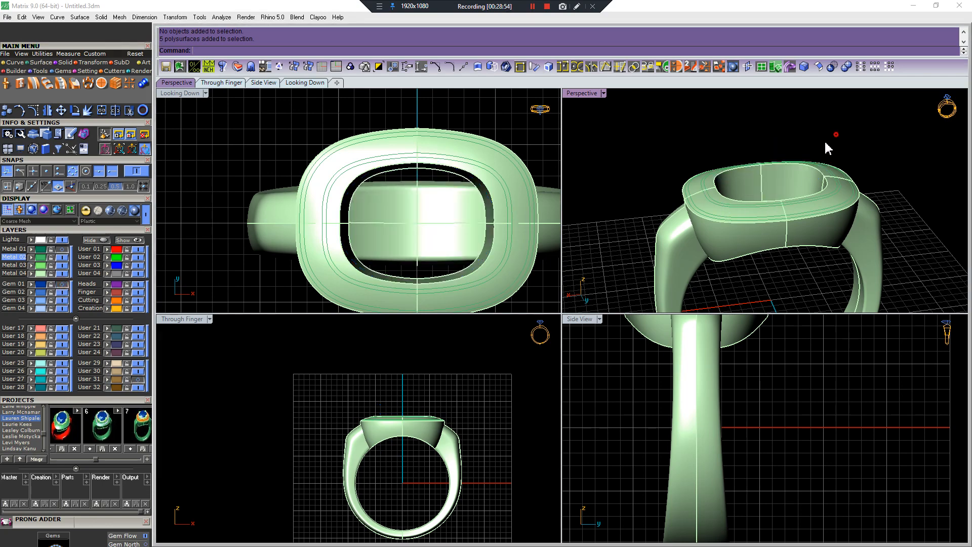
{"action": "left_click_drag", "start_coordinate": [836, 134], "coordinate": [792, 177]}
{"action": "left_click", "coordinate": [378, 66]}
{"action": "scroll", "coordinate": [751, 202], "scroll_direction": "up", "scroll_amount": 5}
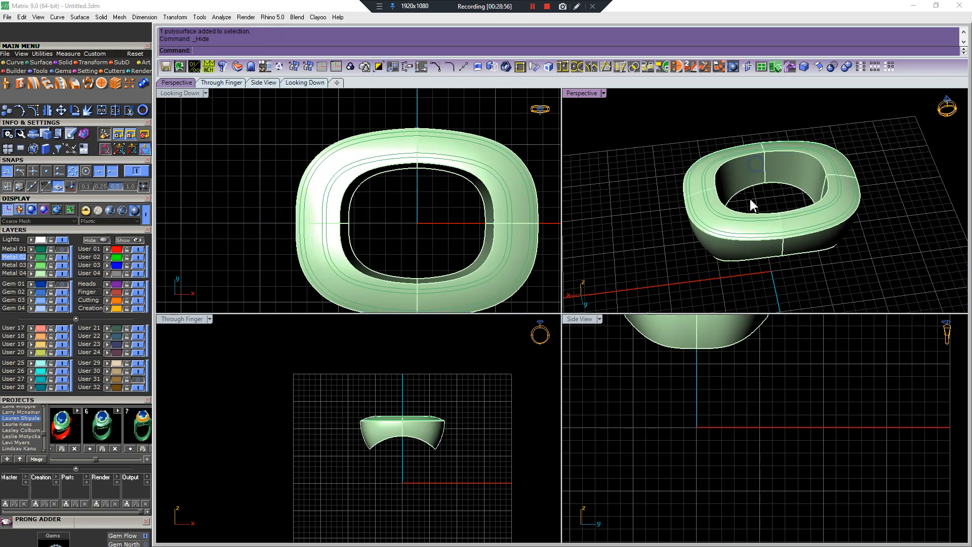
{"action": "left_click", "coordinate": [534, 66]}
{"action": "left_click", "coordinate": [800, 239]}
{"action": "key", "text": "Escape"}
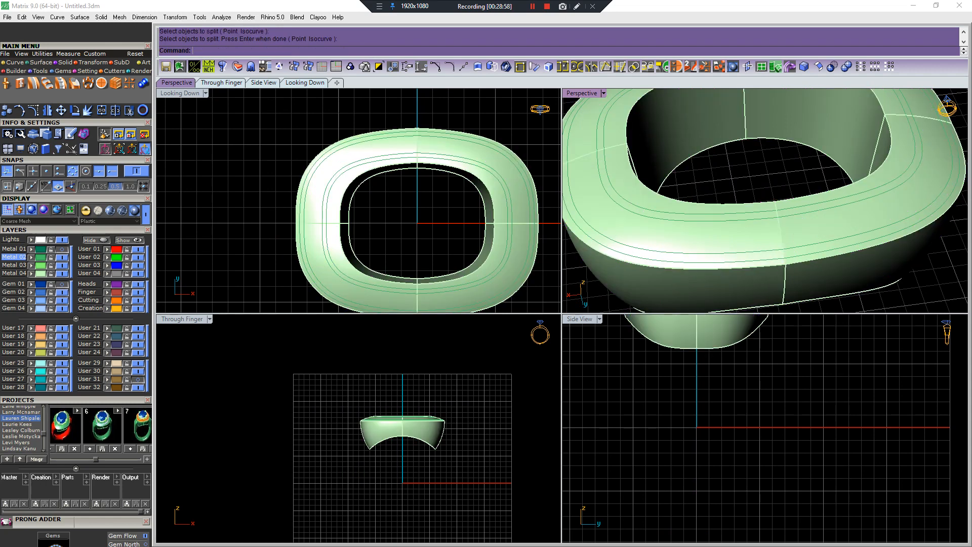
Extract the four top-face surfaces from the halo body and join them into one separate piece.
{"action": "left_click", "coordinate": [492, 67]}
{"action": "scroll", "coordinate": [649, 395], "scroll_direction": "down", "scroll_amount": 8}
{"action": "right_click_drag", "start_coordinate": [643, 417], "coordinate": [639, 448]}
{"action": "left_click_drag", "start_coordinate": [617, 357], "coordinate": [747, 390]}
{"action": "right_click", "coordinate": [750, 392]}
{"action": "key", "text": "ctrl+j"}
{"action": "scroll", "coordinate": [779, 256], "scroll_direction": "down", "scroll_amount": 5}
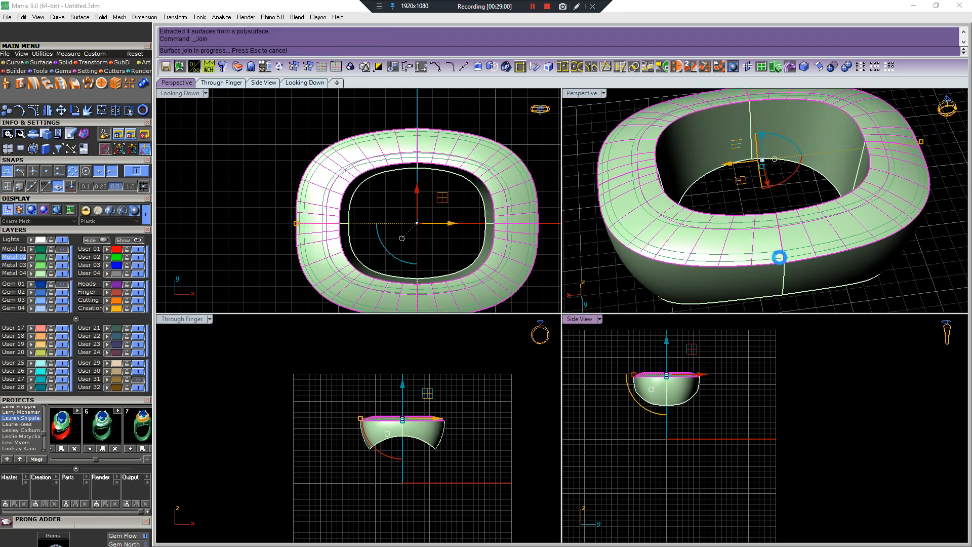
Split the halo's joined top face with the four projected curves.
{"action": "scroll", "coordinate": [796, 247], "scroll_direction": "up", "scroll_amount": 3}
{"action": "left_click", "coordinate": [796, 239]}
{"action": "right_click_drag", "start_coordinate": [796, 244], "coordinate": [790, 224]}
{"action": "key", "text": "ctrl+shift+s"}
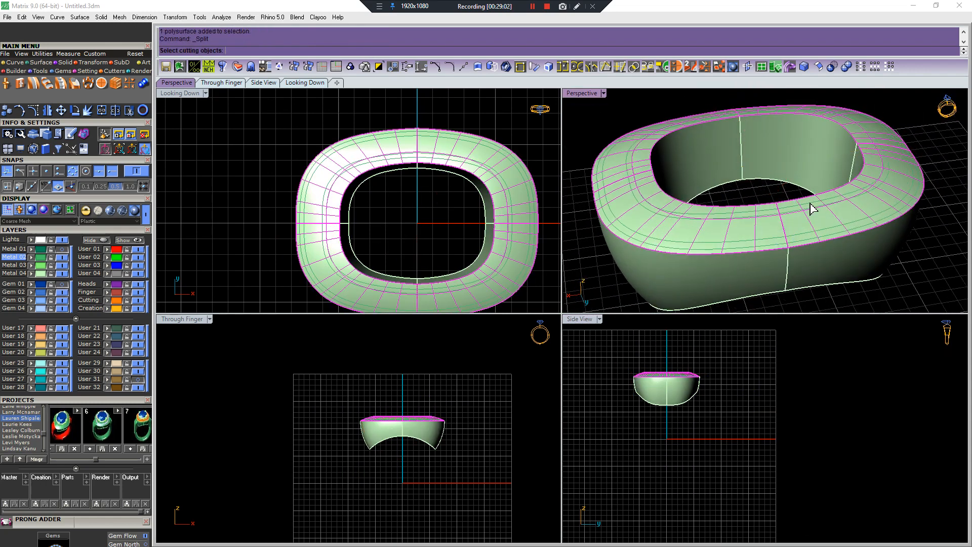
{"action": "left_click", "coordinate": [810, 204]}
{"action": "left_click", "coordinate": [811, 208]}
{"action": "left_click", "coordinate": [826, 240]}
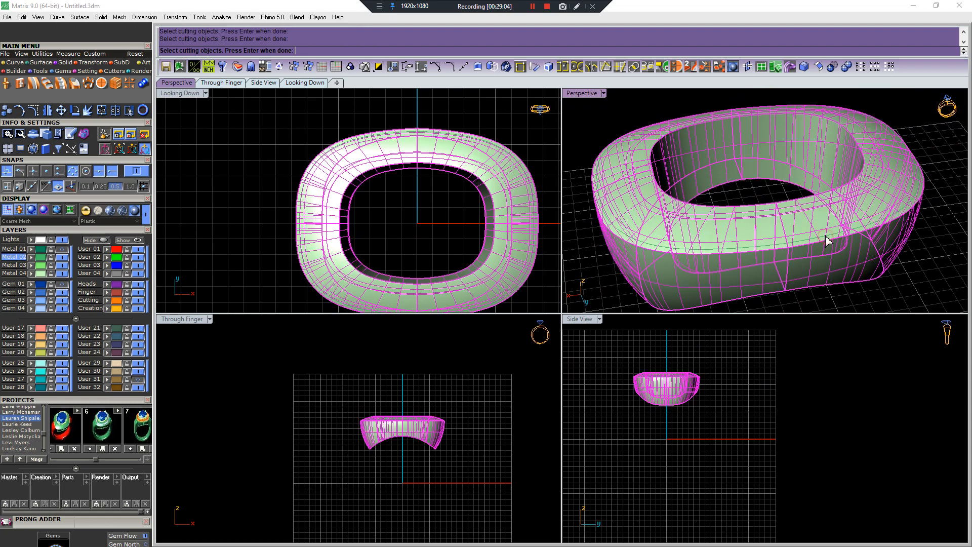
{"action": "right_click", "coordinate": [830, 253]}
{"action": "scroll", "coordinate": [819, 243], "scroll_direction": "up", "scroll_amount": 5}
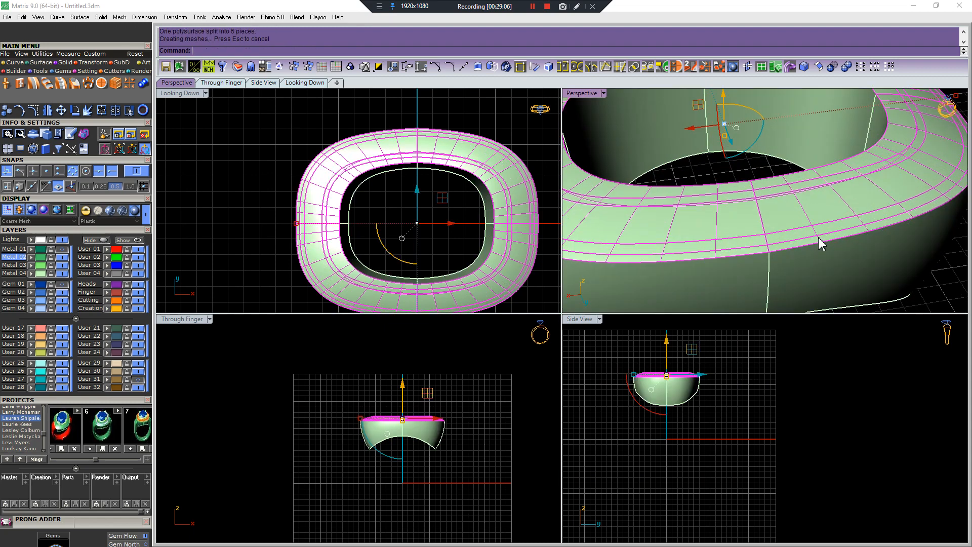
Delete the two narrow strips of the top face that lie between the paired inner and paired outer curves.
{"action": "left_click", "coordinate": [819, 230]}
{"action": "key", "text": "Delete"}
{"action": "scroll", "coordinate": [816, 203], "scroll_direction": "up", "scroll_amount": 4}
{"action": "left_click", "coordinate": [816, 172]}
{"action": "mouse_move", "coordinate": [819, 181]}
{"action": "right_mouse_down"}
{"action": "mouse_move", "coordinate": [905, 147]}
{"action": "mouse_move", "coordinate": [875, 168]}
{"action": "mouse_move", "coordinate": [833, 173]}
{"action": "mouse_move", "coordinate": [814, 197]}
{"action": "right_mouse_up"}
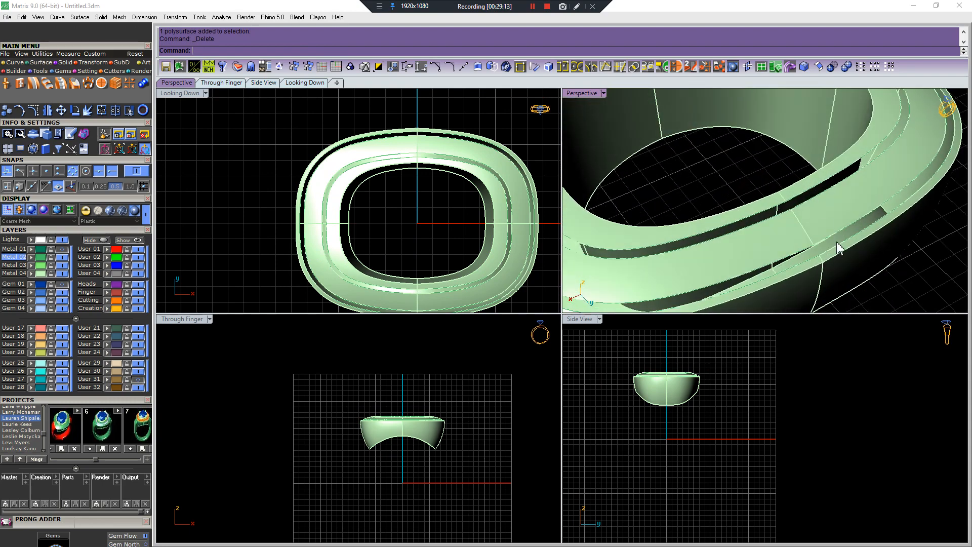
Try to move the wide middle band of the halo top, and undo the move.
{"action": "right_click_drag", "start_coordinate": [871, 223], "coordinate": [878, 176]}
{"action": "left_click", "coordinate": [855, 146]}
{"action": "scroll", "coordinate": [849, 133], "scroll_direction": "up", "scroll_amount": 4}
{"action": "left_click", "coordinate": [848, 119]}
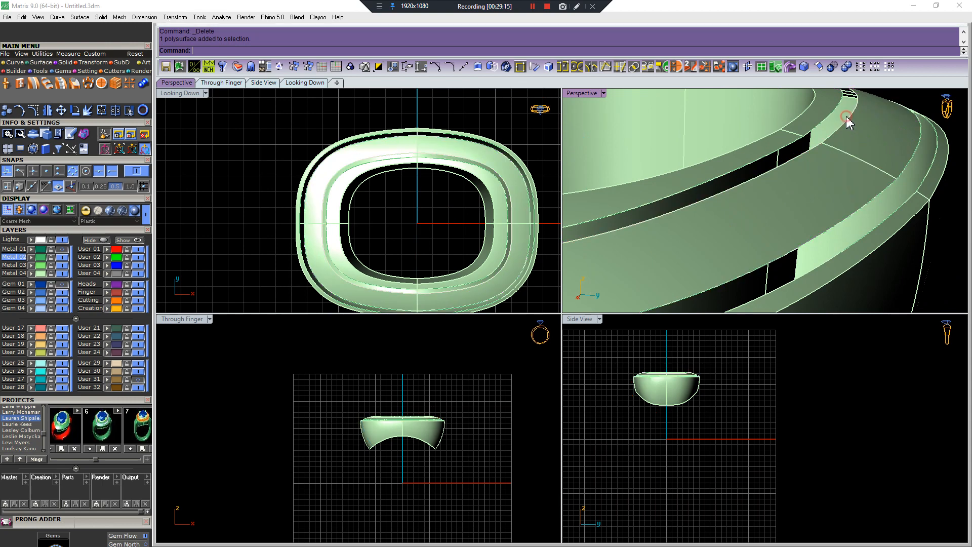
{"action": "left_click", "coordinate": [916, 136]}
{"action": "left_click", "coordinate": [919, 137]}
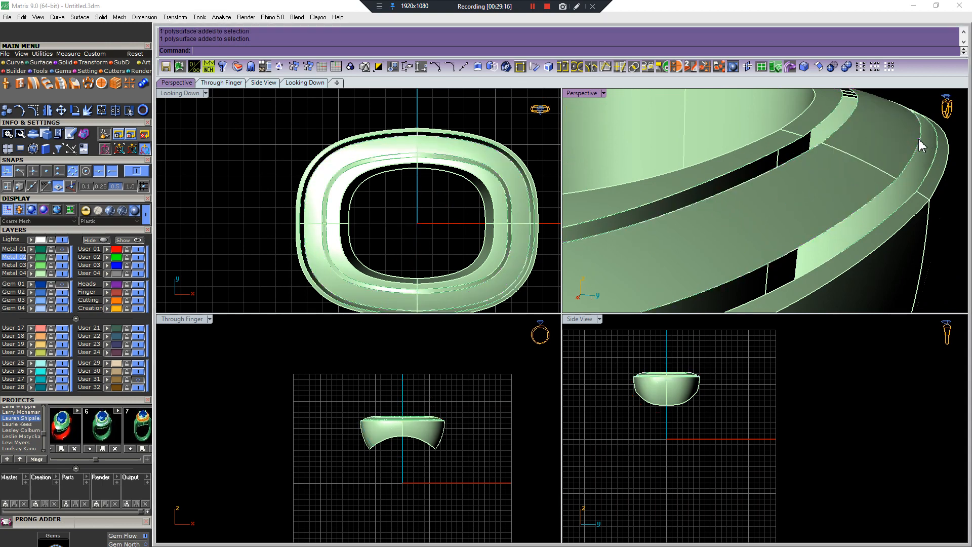
{"action": "left_click", "coordinate": [877, 123]}
{"action": "left_click", "coordinate": [854, 123]}
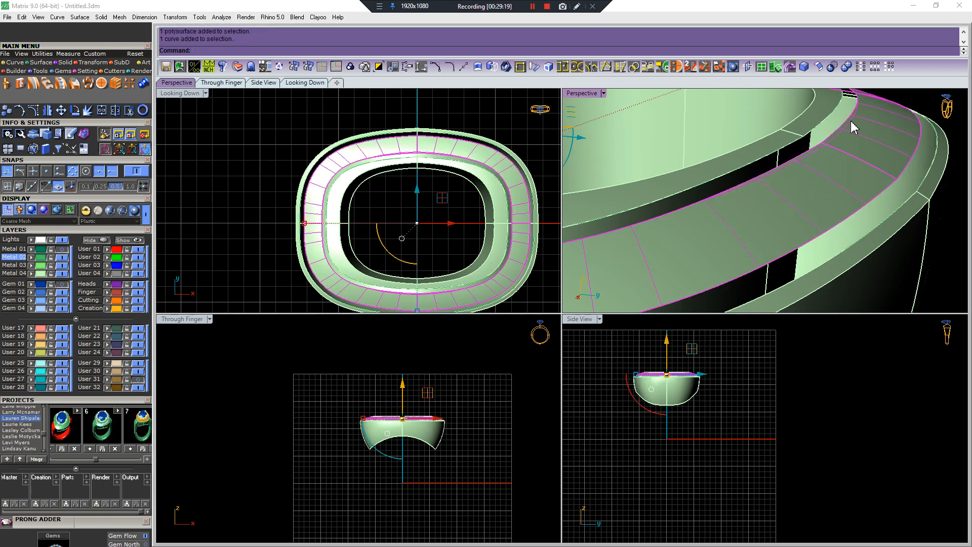
{"action": "scroll", "coordinate": [370, 413], "scroll_direction": "up", "scroll_amount": 4}
{"action": "left_click_drag", "start_coordinate": [437, 400], "coordinate": [443, 402]}
{"action": "key", "text": "Escape"}
{"action": "scroll", "coordinate": [697, 269], "scroll_direction": "down", "scroll_amount": 6}
{"action": "right_click_drag", "start_coordinate": [698, 269], "coordinate": [774, 233]}
{"action": "scroll", "coordinate": [607, 365], "scroll_direction": "up", "scroll_amount": 6}
{"action": "scroll", "coordinate": [506, 402], "scroll_direction": "up", "scroll_amount": 2}
{"action": "key", "text": "ctrl+z"}
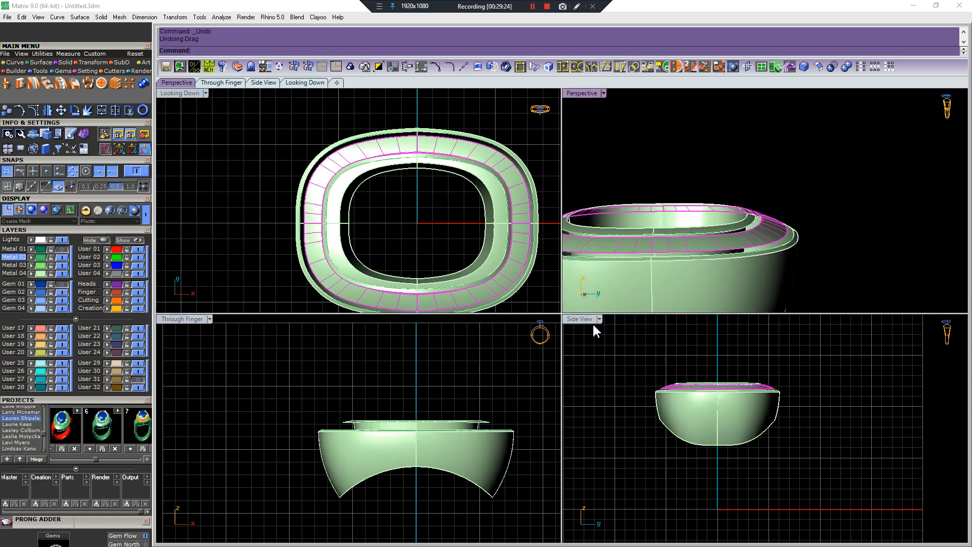
Lower the wide middle band slightly so it sits recessed between the inner and outer rims.
{"action": "right_click_drag", "start_coordinate": [810, 204], "coordinate": [798, 214]}
{"action": "scroll", "coordinate": [642, 191], "scroll_direction": "up", "scroll_amount": 2}
{"action": "left_click_drag", "start_coordinate": [618, 196], "coordinate": [617, 206]}
{"action": "key", "text": "Escape"}
{"action": "right_click_drag", "start_coordinate": [810, 201], "coordinate": [768, 231]}
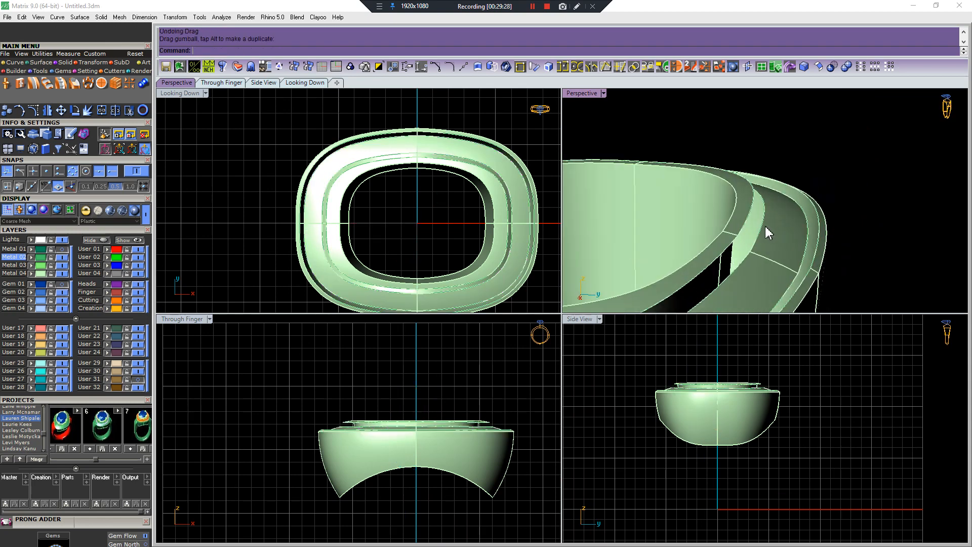
Loft a surface between the inner rim's curve and the inner edge of the lowered middle band.
{"action": "left_click", "coordinate": [761, 227]}
{"action": "left_click", "coordinate": [791, 253]}
{"action": "left_click", "coordinate": [754, 209]}
{"action": "key", "text": "Return"}
{"action": "key", "text": "Return"}
{"action": "key", "text": "Return"}
{"action": "key", "text": "Return"}
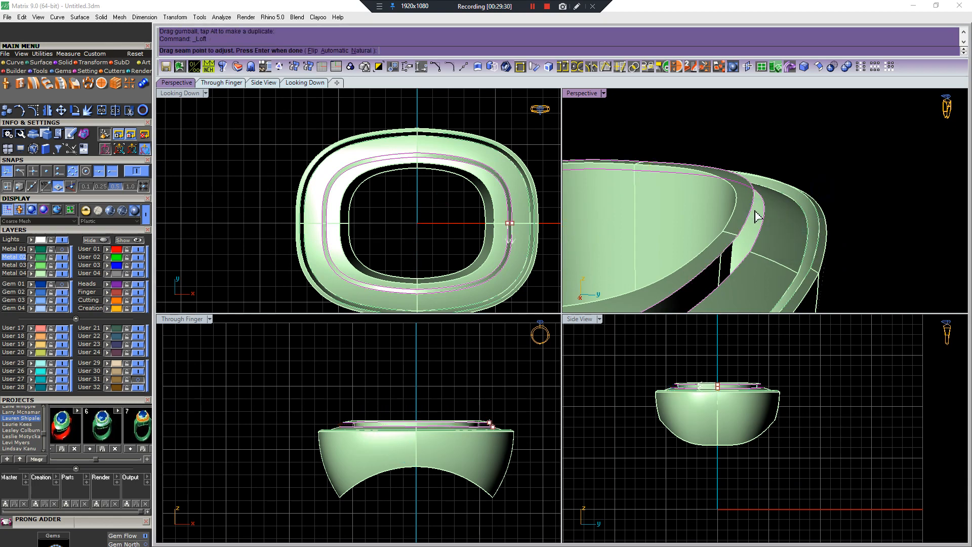
Try to loft the gap between the lowered band's outer edge and the outer rim, and delete the result.
{"action": "right_click_drag", "start_coordinate": [754, 209], "coordinate": [783, 240]}
{"action": "left_click", "coordinate": [818, 241]}
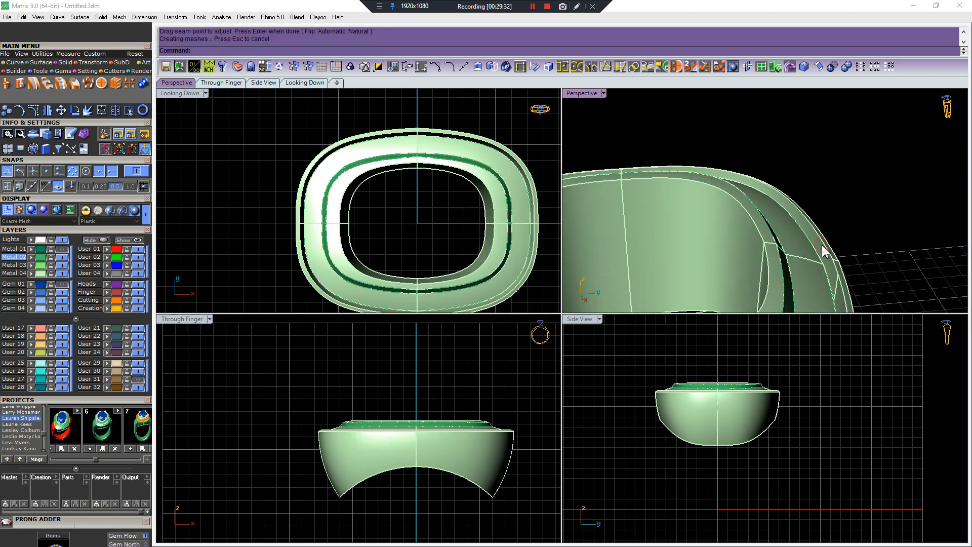
{"action": "left_click", "coordinate": [848, 271]}
{"action": "left_click", "coordinate": [815, 245], "text": "shift"}
{"action": "left_click", "coordinate": [845, 276]}
{"action": "key", "text": "Return"}
{"action": "key", "text": "Return"}
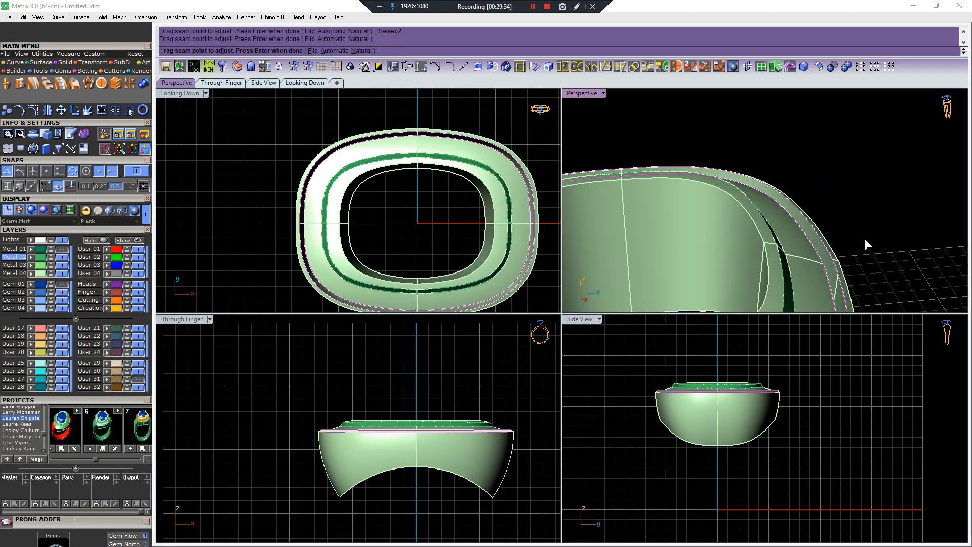
{"action": "key", "text": "Return"}
{"action": "right_click_drag", "start_coordinate": [846, 239], "coordinate": [828, 267]}
{"action": "key", "text": "Delete"}
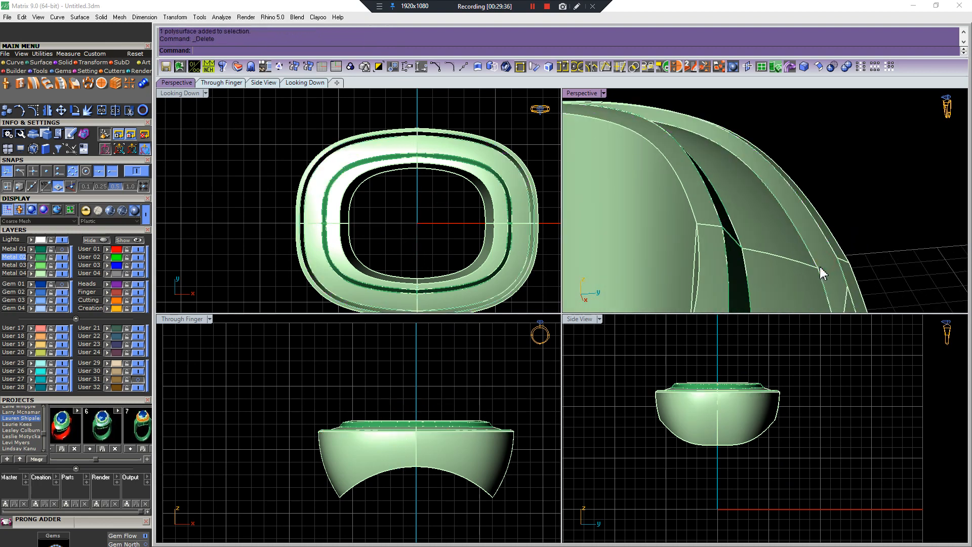
Draw a line across the outer gap and sweep it on two rails along the band's outer edge and the outer rim.
{"action": "key", "text": "F5"}
{"action": "left_click", "coordinate": [819, 267]}
{"action": "left_click", "coordinate": [837, 258]}
{"action": "key", "text": "Return"}
{"action": "left_click", "coordinate": [812, 257]}
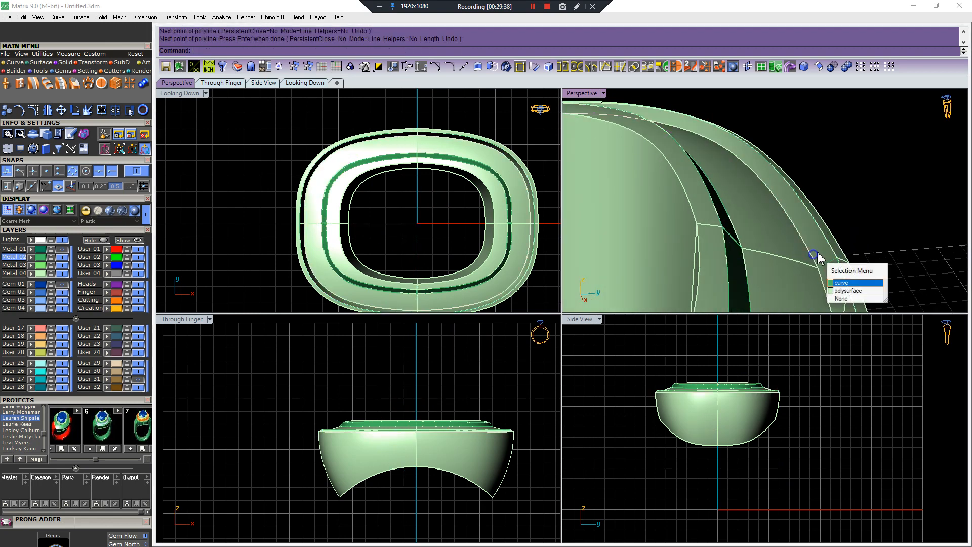
{"action": "left_click", "coordinate": [843, 281]}
{"action": "left_click", "coordinate": [829, 245], "text": "shift"}
{"action": "left_click", "coordinate": [856, 271]}
{"action": "key", "text": "F4"}
{"action": "left_click", "coordinate": [825, 264]}
{"action": "key", "text": "Return"}
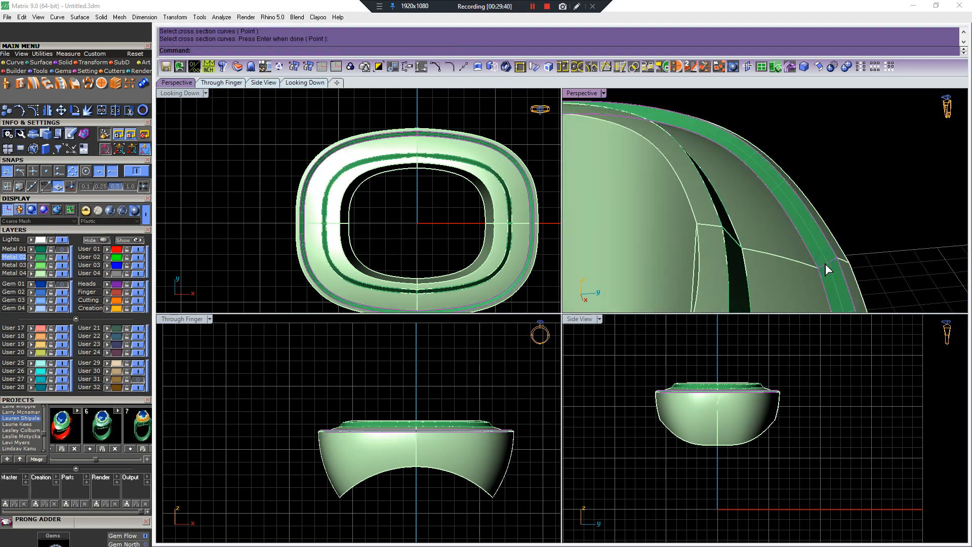
{"action": "key", "text": "Return"}
Join all the halo surfaces into one closed polysurface.
{"action": "scroll", "coordinate": [825, 270], "scroll_direction": "down", "scroll_amount": 5}
{"action": "left_click_drag", "start_coordinate": [873, 230], "coordinate": [705, 269]}
{"action": "key", "text": "ctrl+j"}
{"action": "key", "text": "Escape"}
{"action": "scroll", "coordinate": [773, 276], "scroll_direction": "down", "scroll_amount": 5}
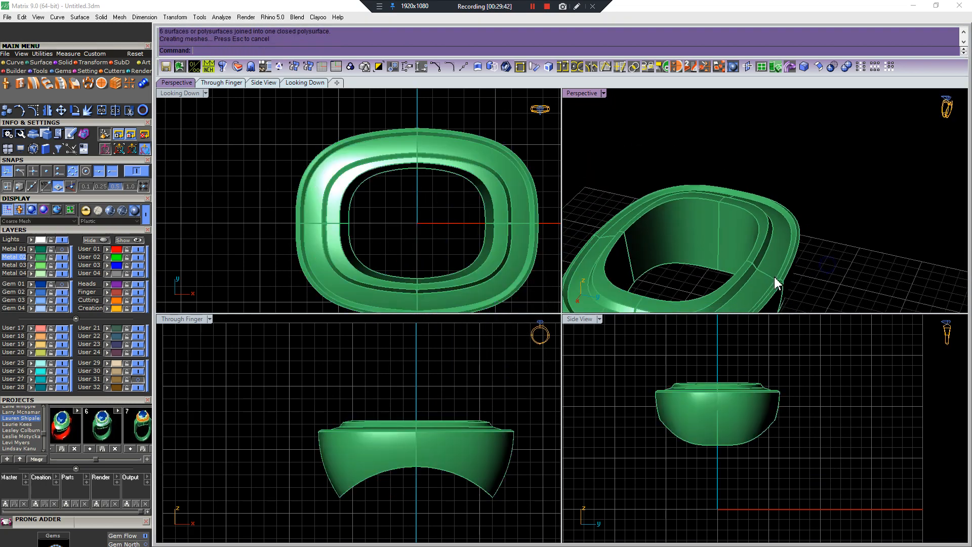
Save the closed halo body and its curves as version 11 in the current project.
{"action": "key", "text": "ctrl+a"}
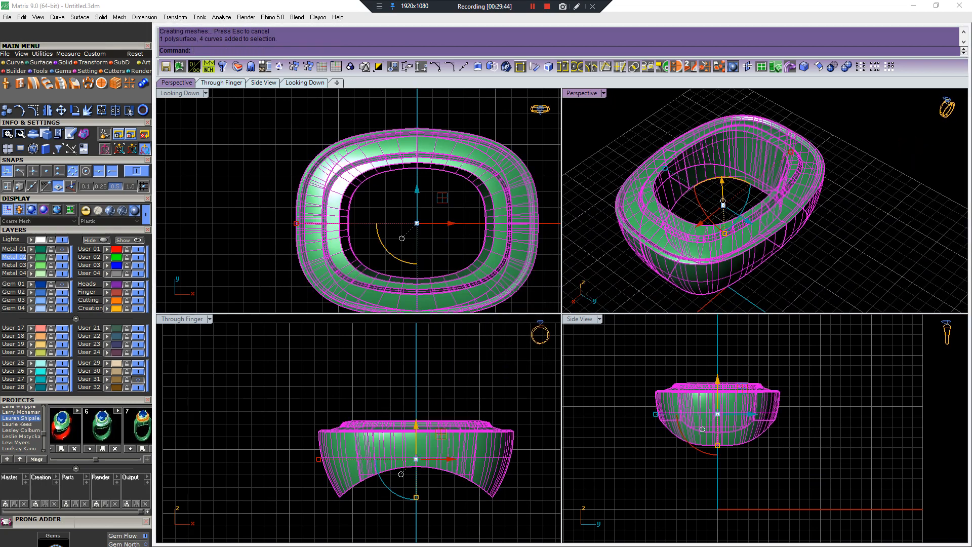
{"action": "key", "text": "Escape"}
{"action": "scroll", "coordinate": [782, 221], "scroll_direction": "up", "scroll_amount": 8}
{"action": "scroll", "coordinate": [780, 223], "scroll_direction": "down", "scroll_amount": 3}
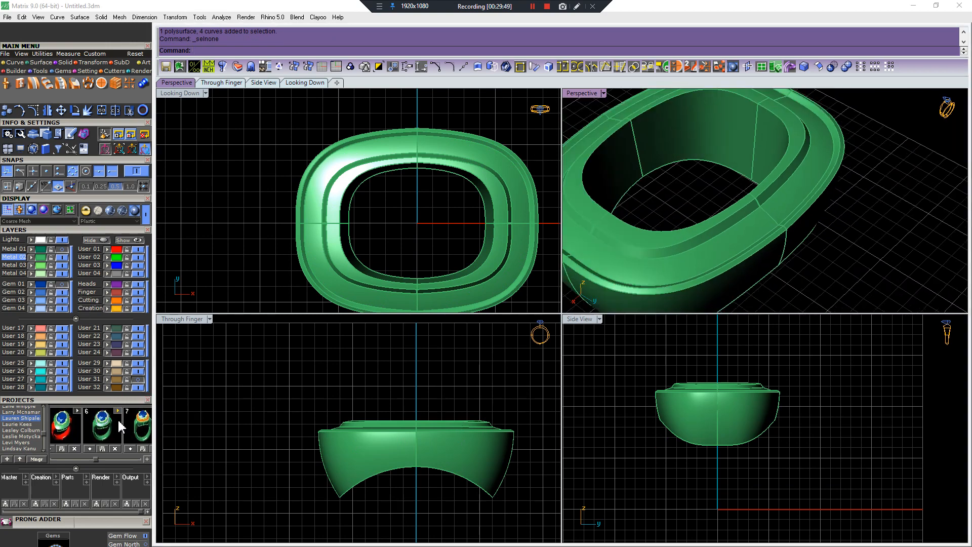
{"action": "left_click_drag", "start_coordinate": [96, 458], "coordinate": [137, 459]}
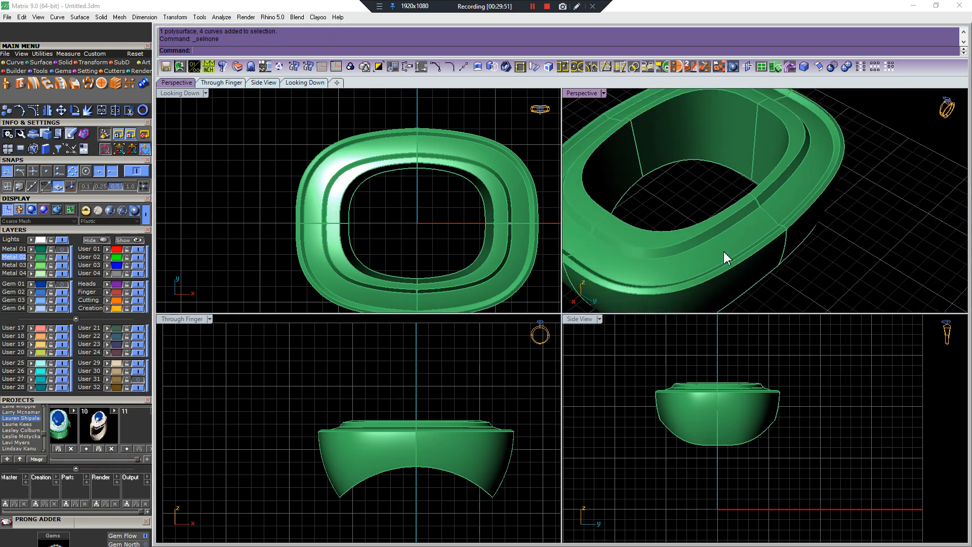
{"action": "scroll", "coordinate": [703, 256], "scroll_direction": "down", "scroll_amount": 5}
{"action": "left_click_drag", "start_coordinate": [682, 259], "coordinate": [679, 259]}
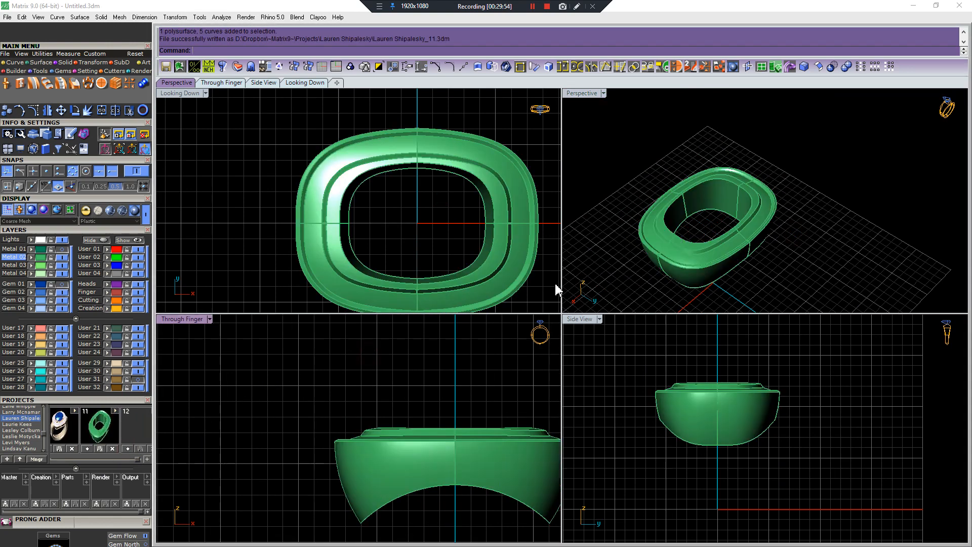
Undo the join, sweep, loft, strip deletions and split, back to the unsplit top face with its four projected curves.
{"action": "key", "text": "ctrl+z"}
{"action": "key", "text": "Escape"}
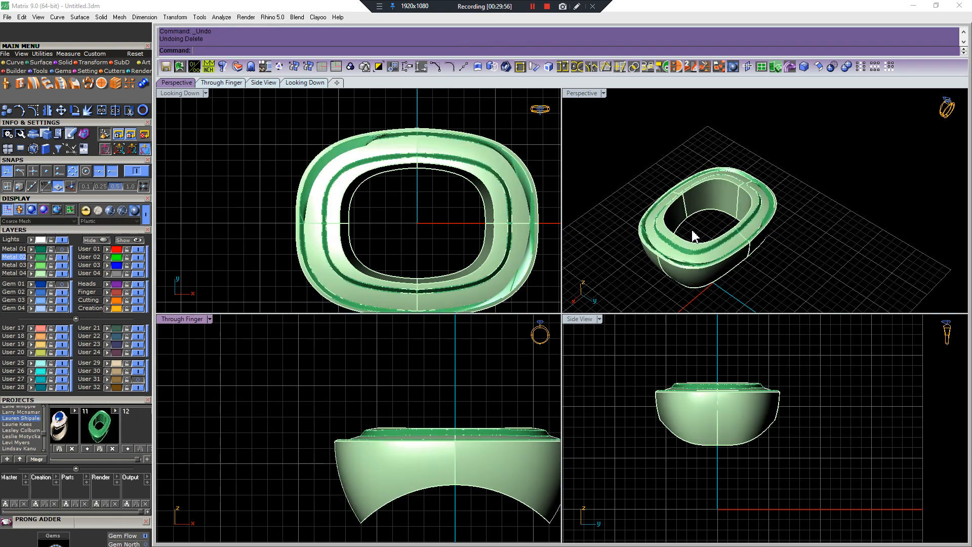
{"action": "scroll", "coordinate": [693, 253], "scroll_direction": "up", "scroll_amount": 5}
{"action": "key", "text": "ctrl+z"}
{"action": "key", "text": "ctrl+z"}
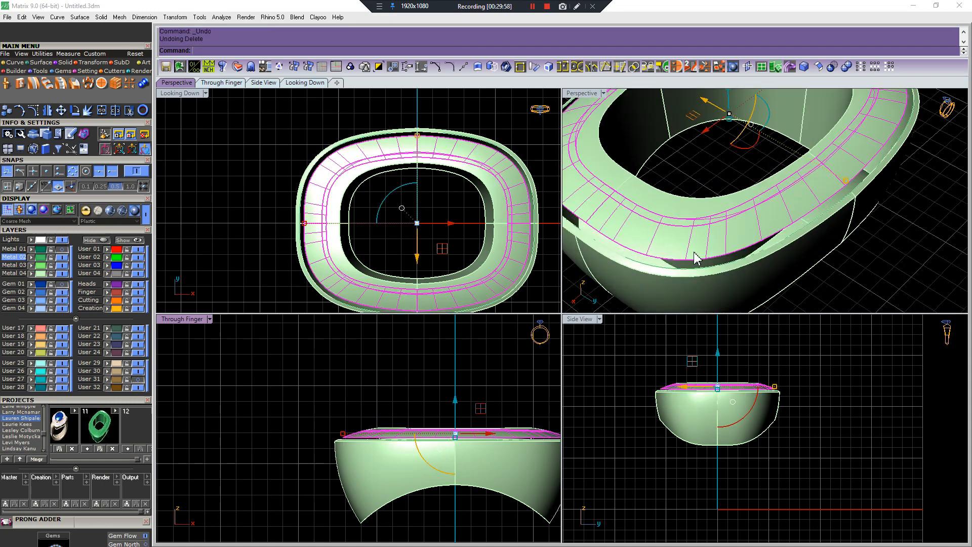
{"action": "key", "text": "Escape"}
Try to scale the second-outermost projected curve about the origin, and undo the change.
{"action": "left_click", "coordinate": [729, 253]}
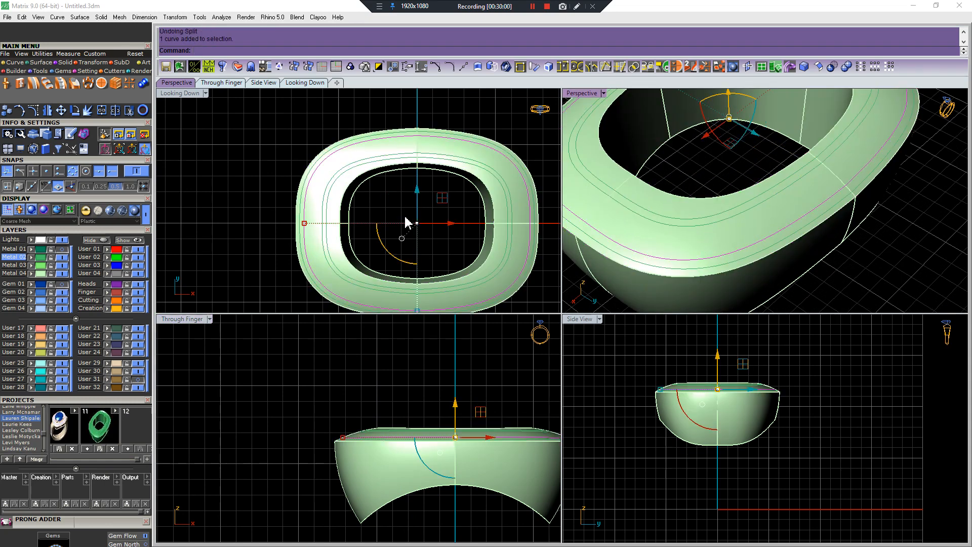
{"action": "key", "text": "s"}
{"action": "scroll", "coordinate": [414, 165], "scroll_direction": "up", "scroll_amount": 4}
{"action": "left_click", "coordinate": [419, 117]}
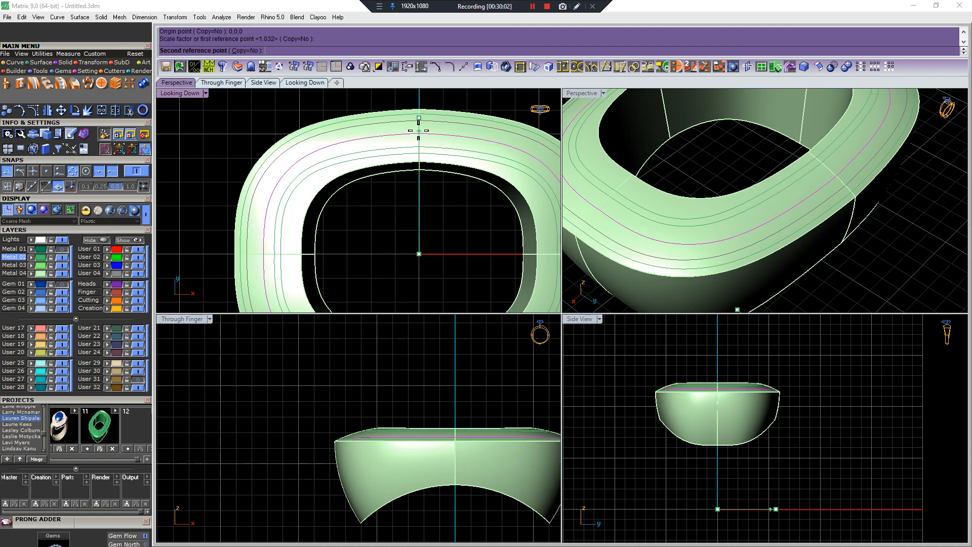
{"action": "left_click", "coordinate": [418, 120]}
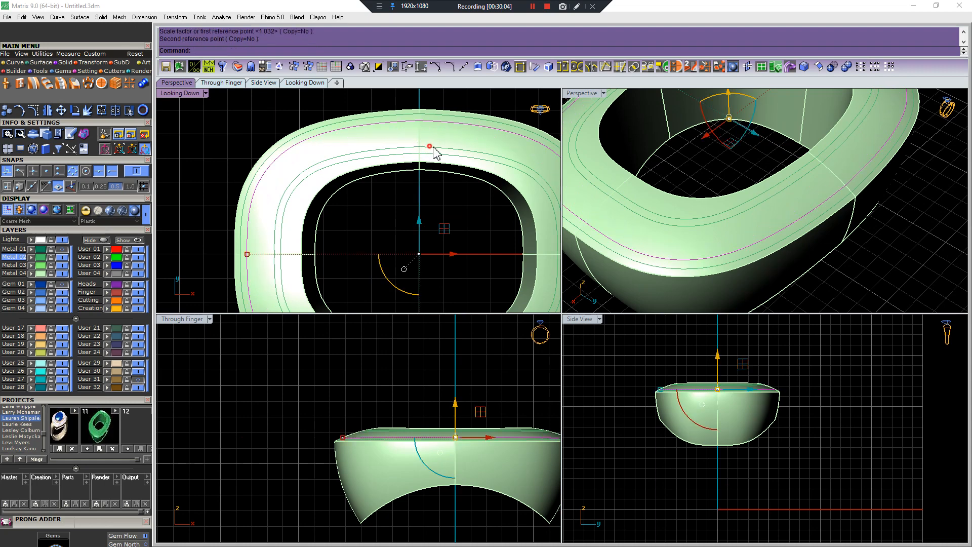
{"action": "key", "text": "ctrl+z"}
Generate a Center Line curve on the halo's top face midway between the two middle projected curves.
{"action": "scroll", "coordinate": [605, 209], "scroll_direction": "down", "scroll_amount": 6}
{"action": "right_click_drag", "start_coordinate": [605, 208], "coordinate": [656, 208]}
{"action": "scroll", "coordinate": [657, 209], "scroll_direction": "up", "scroll_amount": 9}
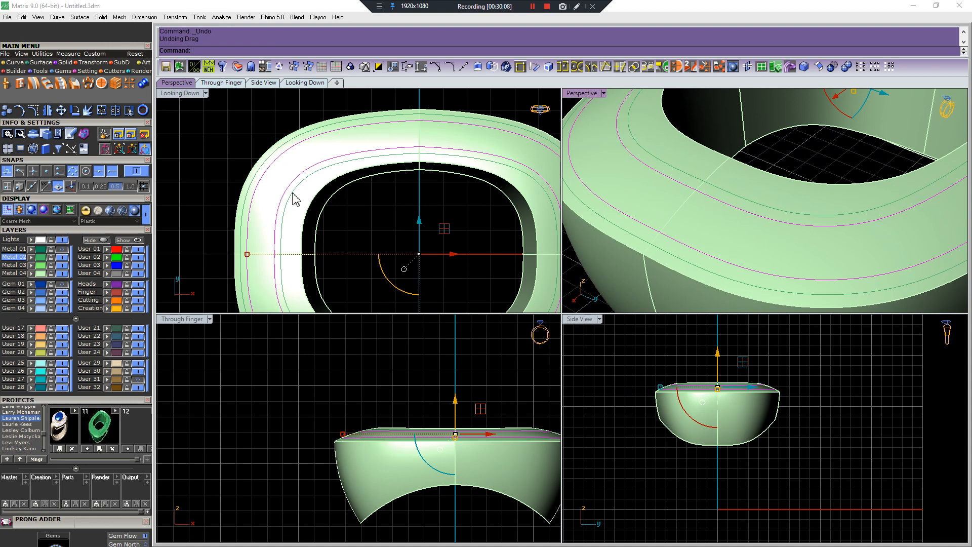
{"action": "left_click", "coordinate": [632, 197]}
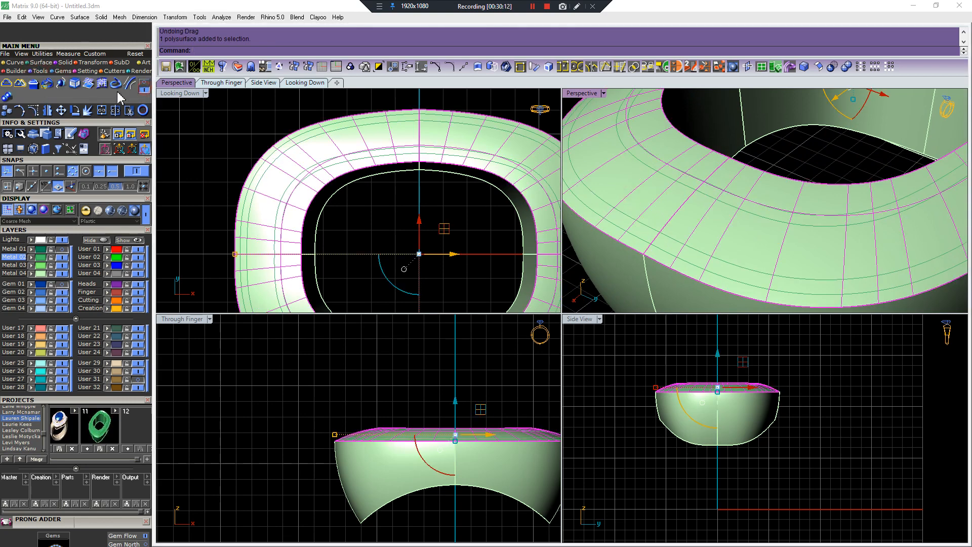
{"action": "left_click", "coordinate": [129, 84]}
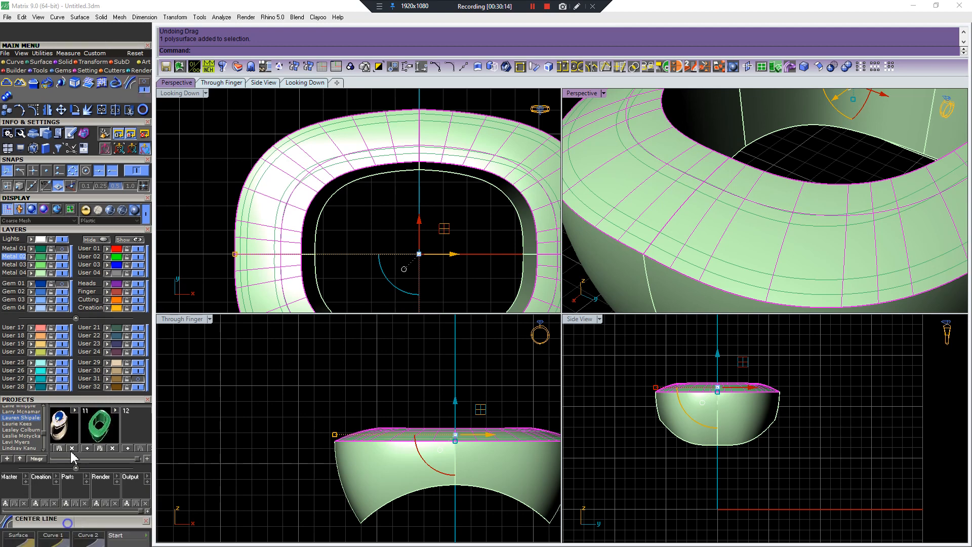
{"action": "scroll", "coordinate": [56, 431], "scroll_direction": "down", "scroll_amount": 4}
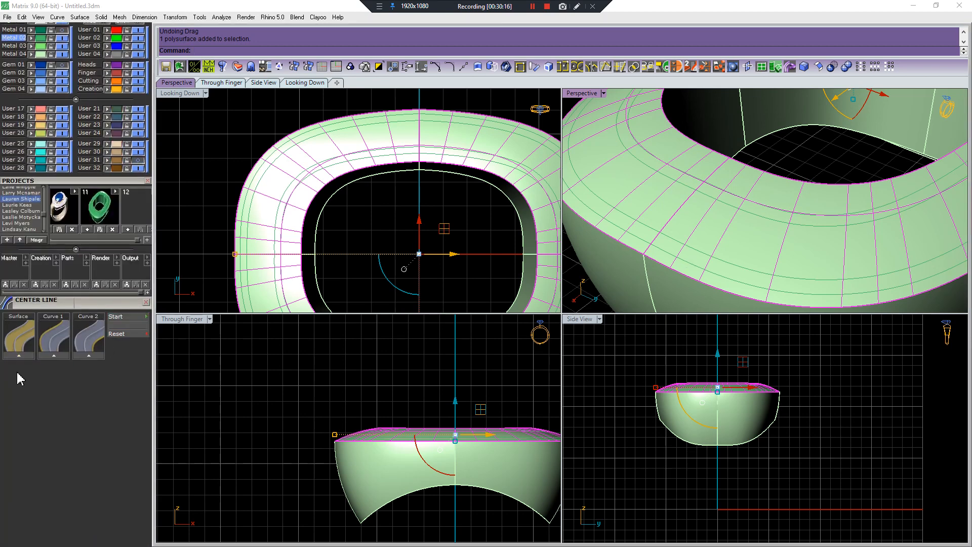
{"action": "left_click", "coordinate": [18, 349]}
{"action": "left_click", "coordinate": [711, 252]}
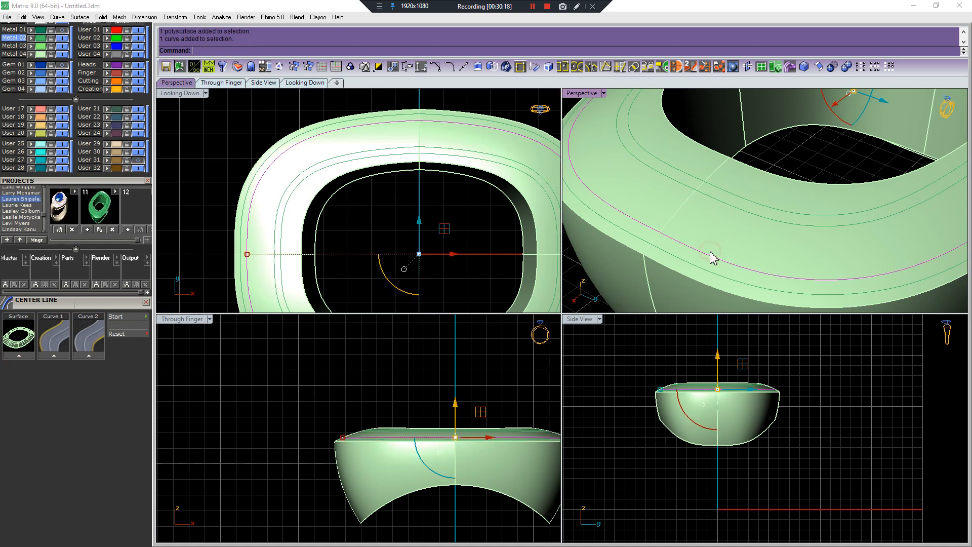
{"action": "left_click", "coordinate": [49, 350]}
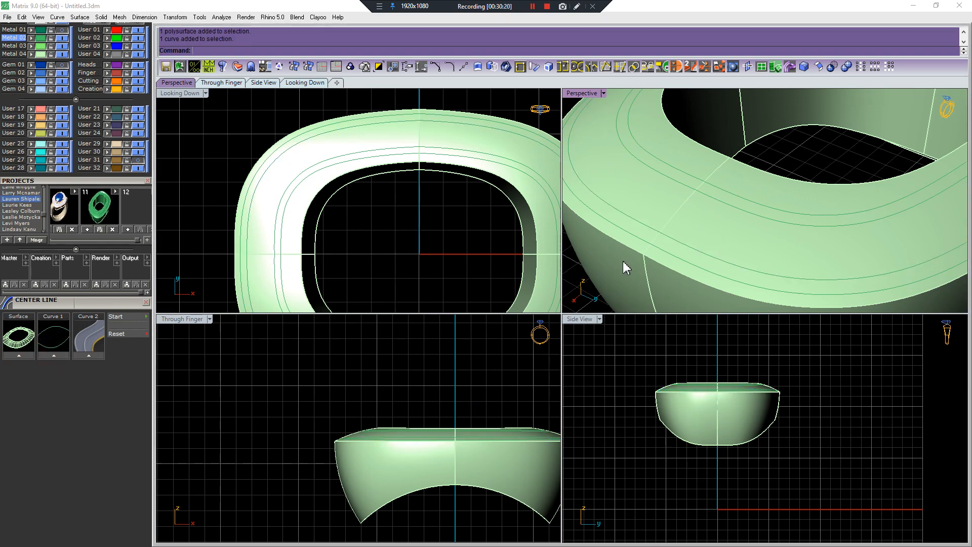
{"action": "left_click", "coordinate": [743, 208]}
{"action": "left_click", "coordinate": [94, 355]}
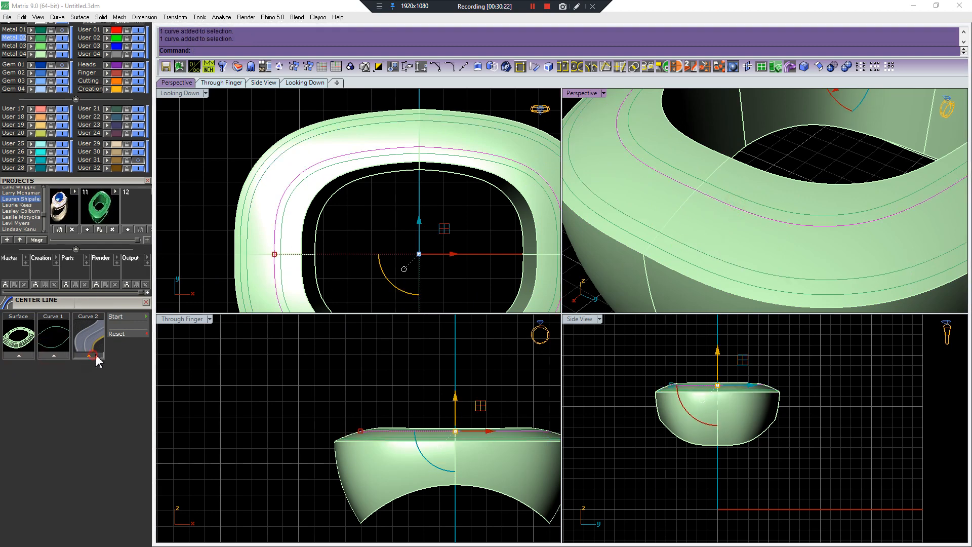
{"action": "left_click", "coordinate": [139, 319]}
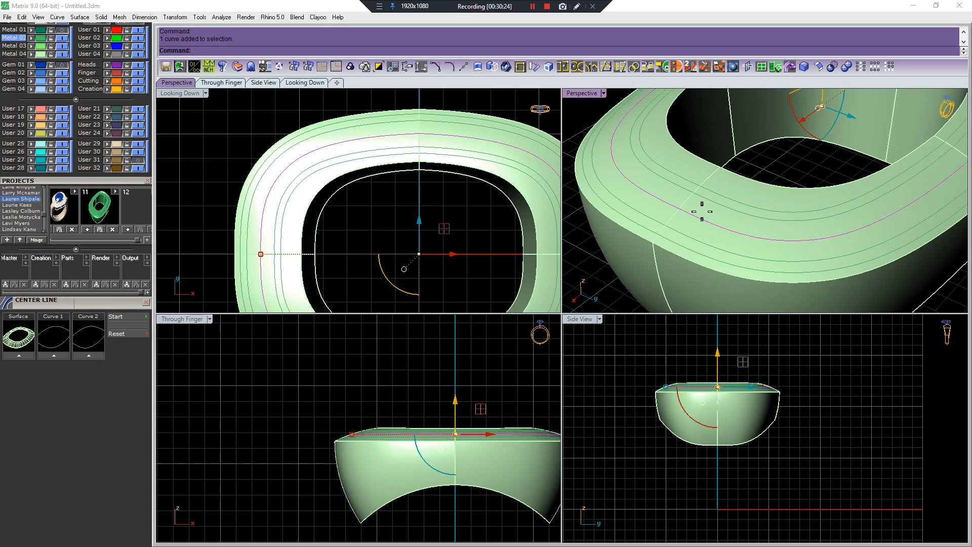
Refit the new centre line curve with a fitting tolerance of .1 and show its control points.
{"action": "left_click", "coordinate": [723, 232]}
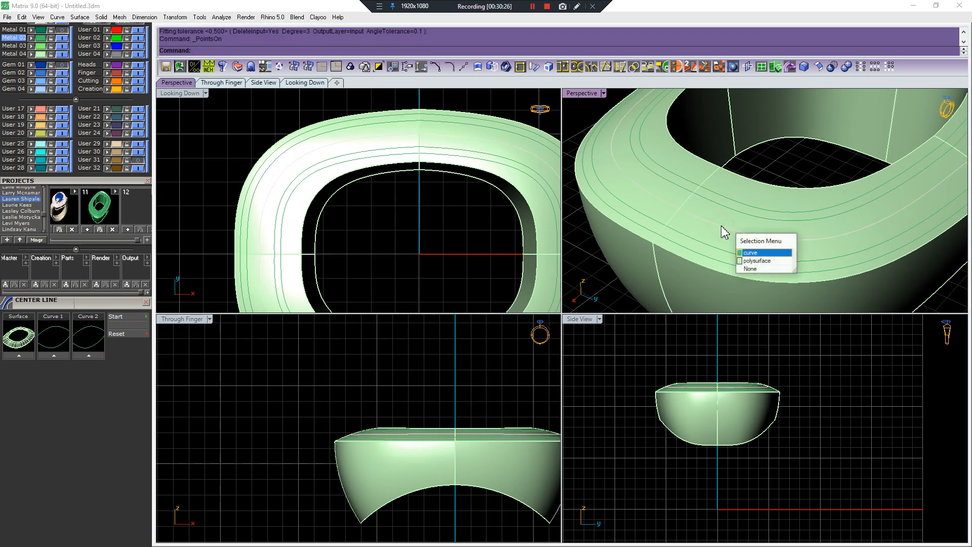
{"action": "key", "text": "ctrl+z"}
{"action": "key", "text": "Return"}
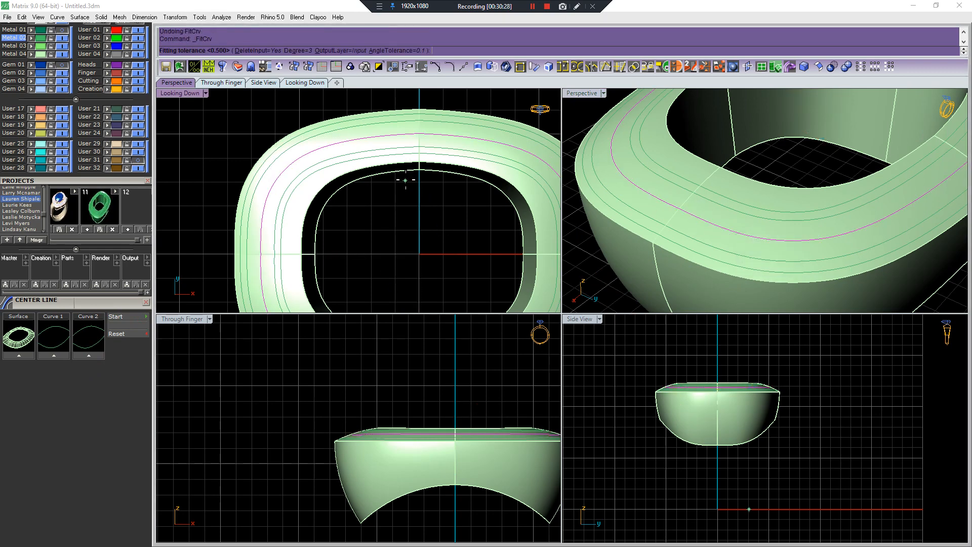
{"action": "key", "text": "Return"}
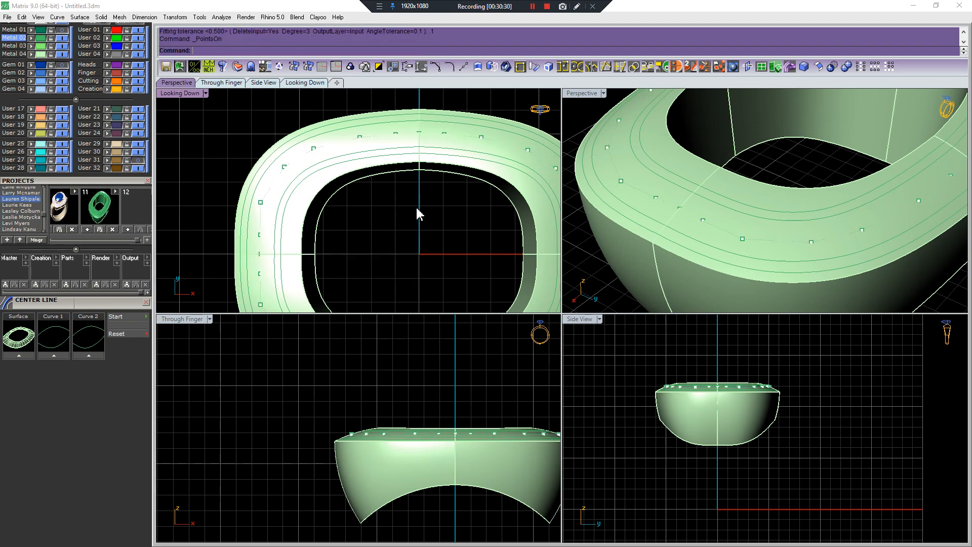
{"action": "scroll", "coordinate": [419, 213], "scroll_direction": "down", "scroll_amount": 2}
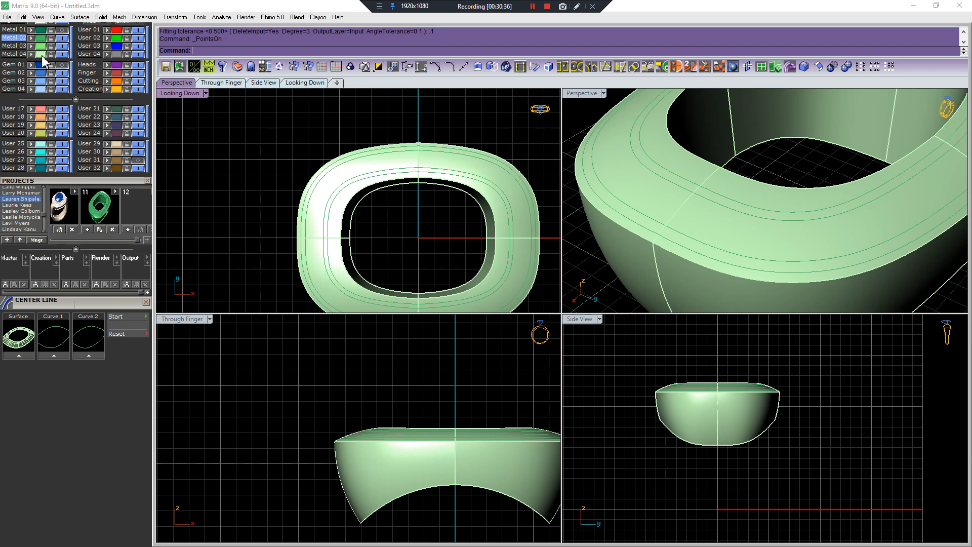
Delete the halo surfaces and the four projected curves, and put the remaining centre line on the User 03 layer.
{"action": "key", "text": "Delete"}
{"action": "left_click", "coordinate": [387, 167]}
{"action": "key", "text": "Delete"}
{"action": "left_click", "coordinate": [378, 151]}
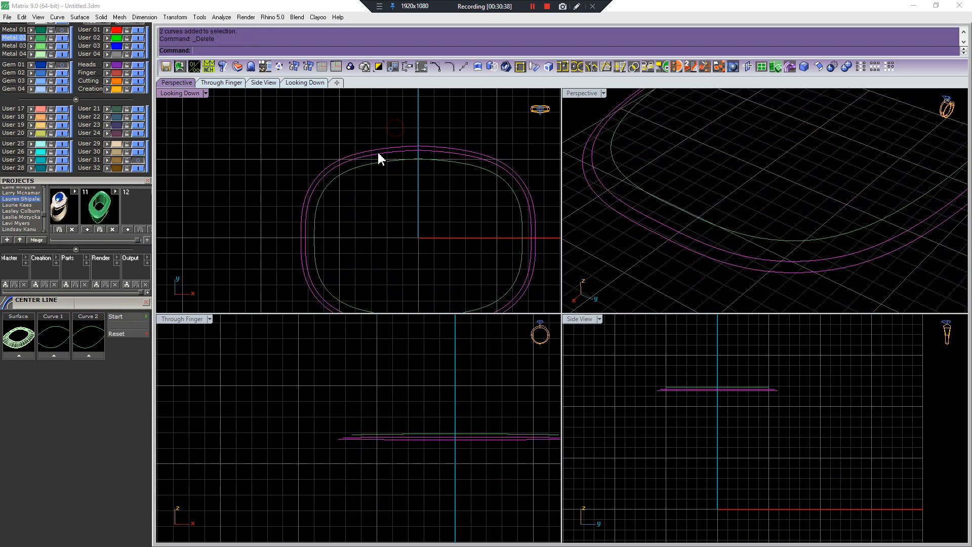
{"action": "key", "text": "Delete"}
{"action": "left_click", "coordinate": [383, 165]}
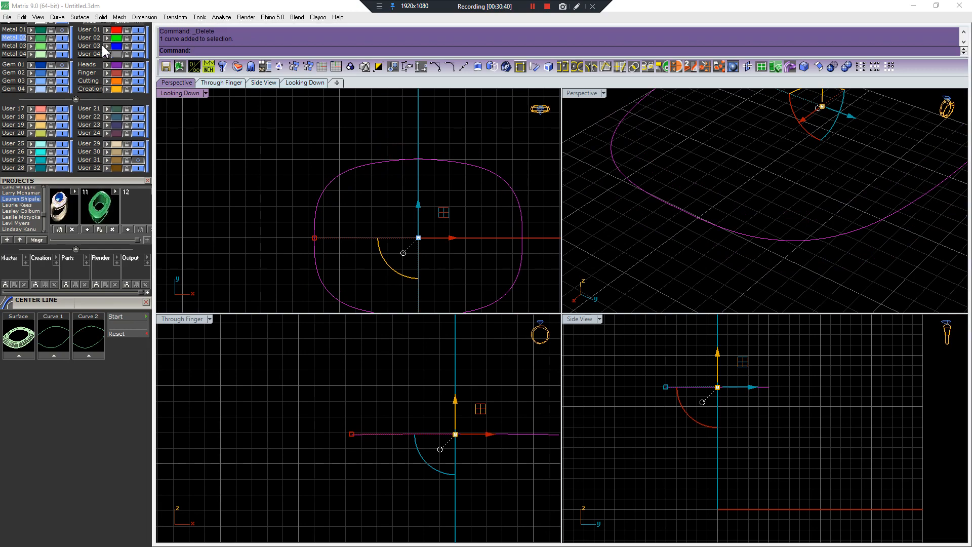
Import the saved version 11 halo and overwrite version 11 with the halo, its curves and the centre line.
{"action": "left_click_drag", "start_coordinate": [113, 202], "coordinate": [276, 237]}
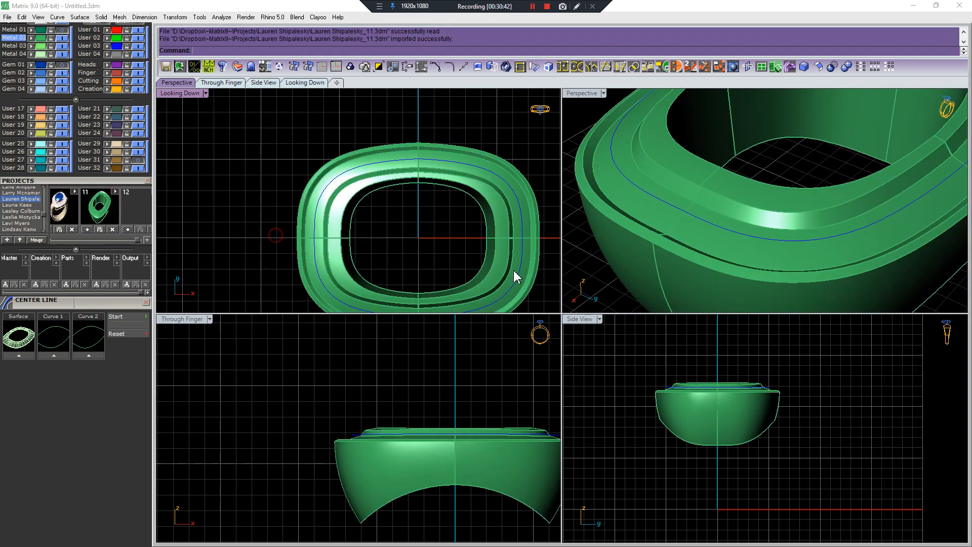
{"action": "right_click_drag", "start_coordinate": [658, 228], "coordinate": [625, 202]}
{"action": "scroll", "coordinate": [672, 221], "scroll_direction": "down", "scroll_amount": 3}
{"action": "right_click_drag", "start_coordinate": [673, 221], "coordinate": [754, 220]}
{"action": "key", "text": "ctrl+a"}
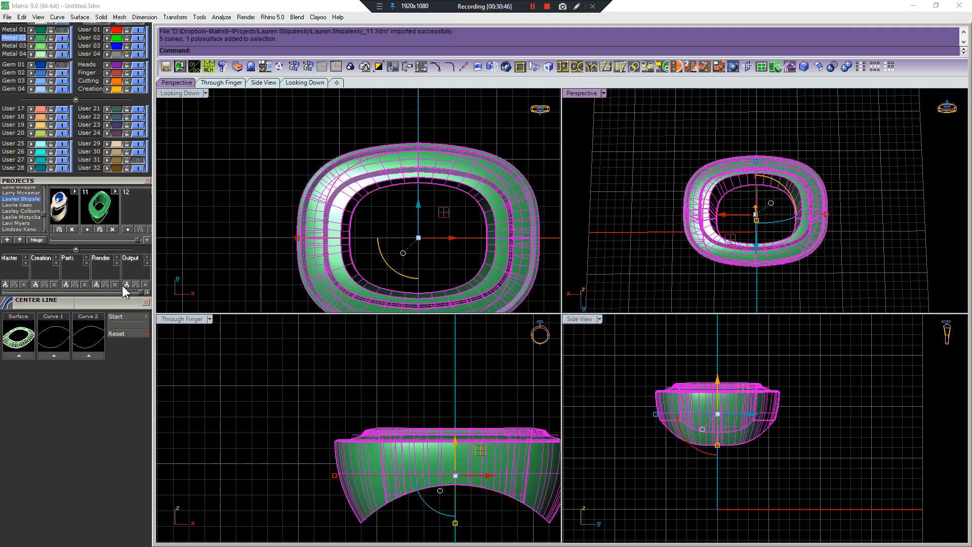
{"action": "left_click", "coordinate": [100, 229]}
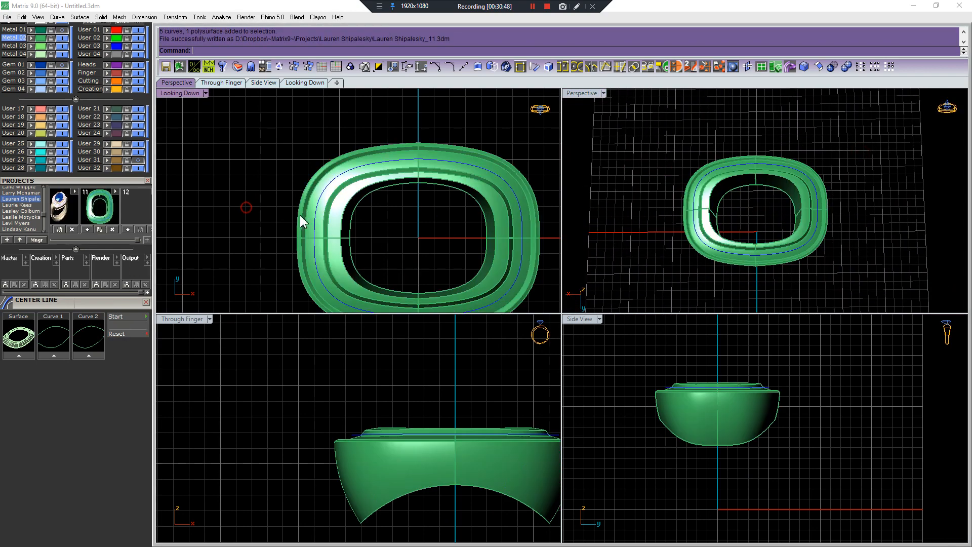
Start a rope along the halo's centre line with the gvRopeBuilder command.
{"action": "right_click_drag", "start_coordinate": [797, 253], "coordinate": [828, 204]}
{"action": "scroll", "coordinate": [827, 204], "scroll_direction": "up", "scroll_amount": 3}
{"action": "left_click", "coordinate": [826, 208]}
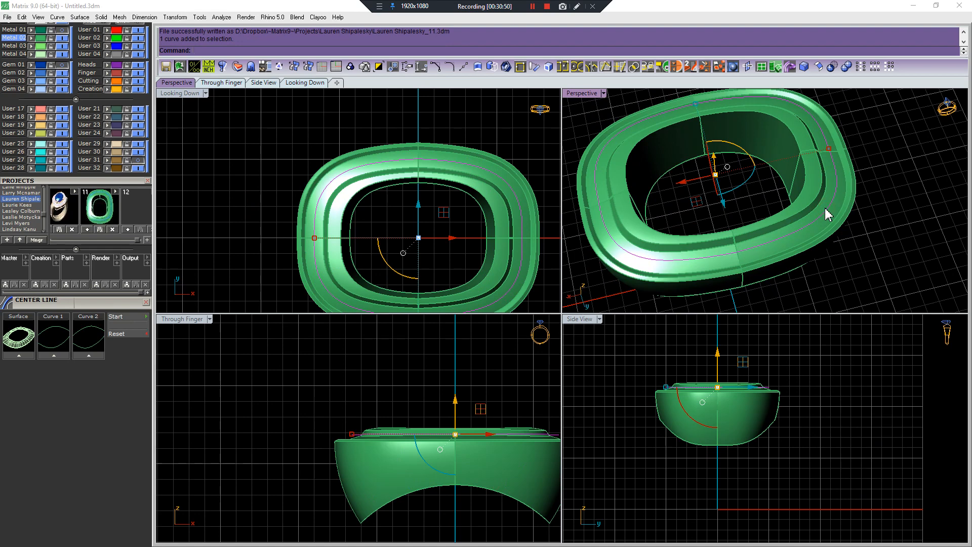
{"action": "type", "text": "gvRopeBuilder"}
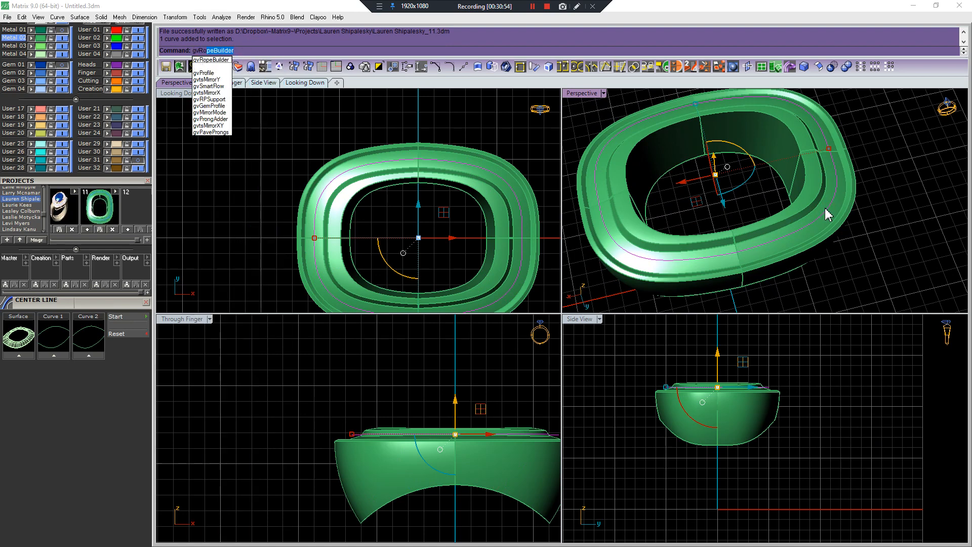
{"action": "key", "text": "Return"}
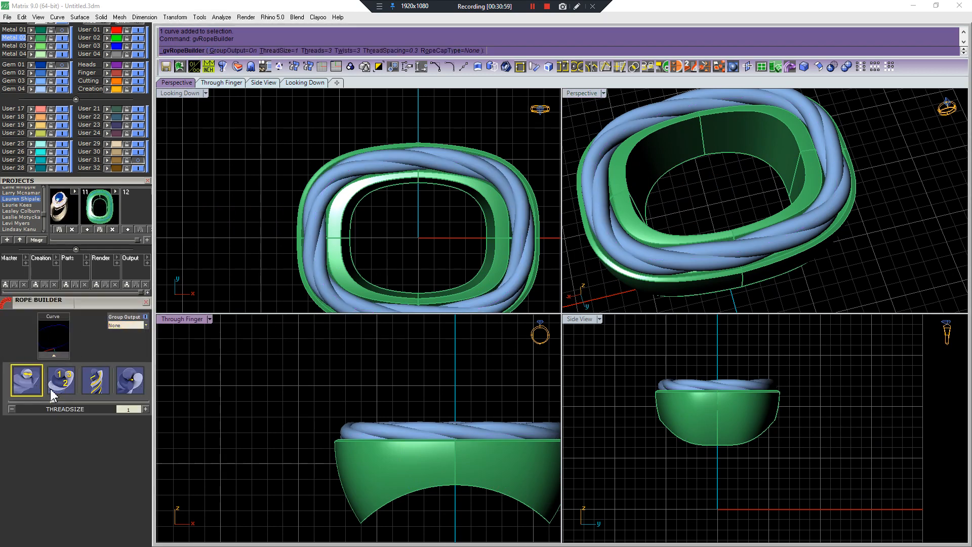
Increase the rope's number of twists to 10.
{"action": "left_click", "coordinate": [99, 382]}
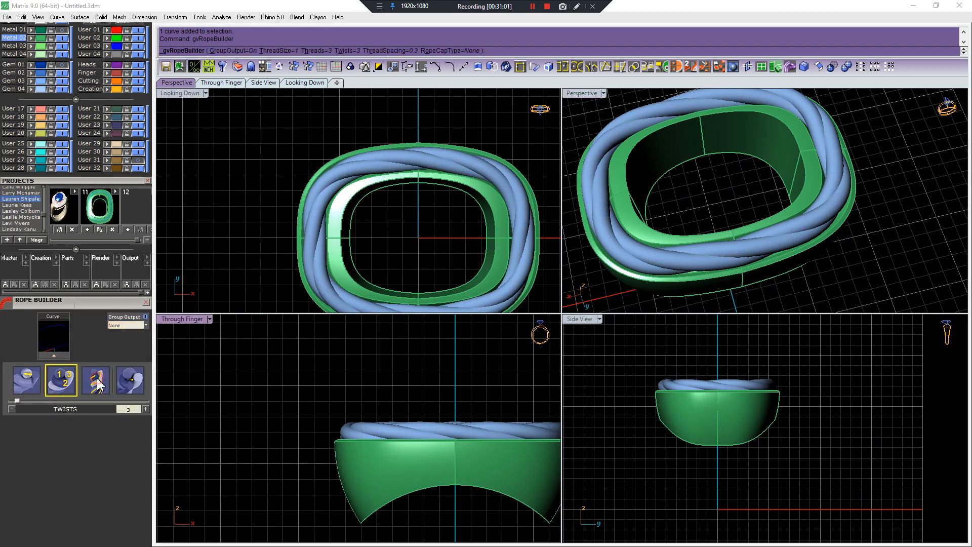
{"action": "left_click_drag", "start_coordinate": [21, 404], "coordinate": [36, 401]}
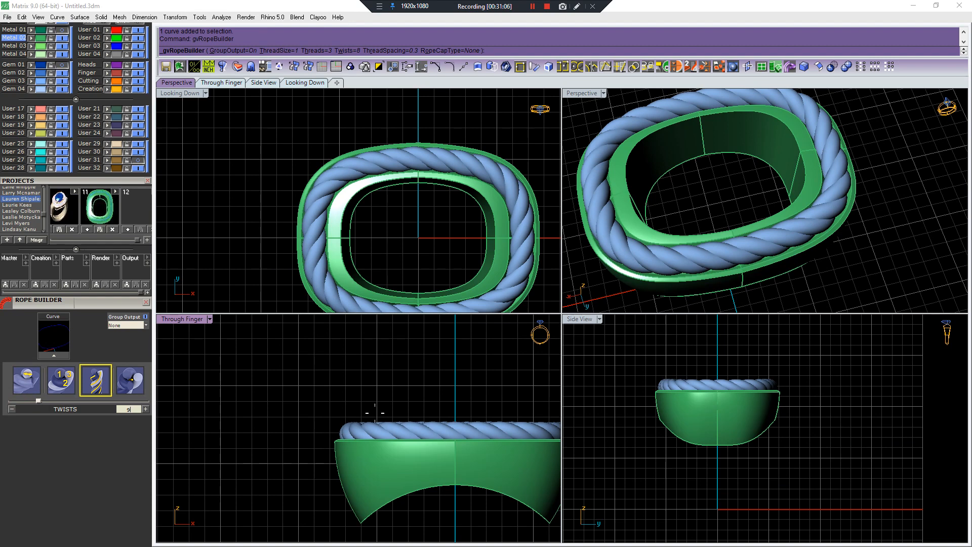
{"action": "mouse_move", "coordinate": [737, 182]}
{"action": "right_mouse_down"}
{"action": "mouse_move", "coordinate": [696, 218]}
{"action": "mouse_move", "coordinate": [721, 181]}
{"action": "right_mouse_up"}
{"action": "right_click_drag", "start_coordinate": [354, 405], "coordinate": [395, 418]}
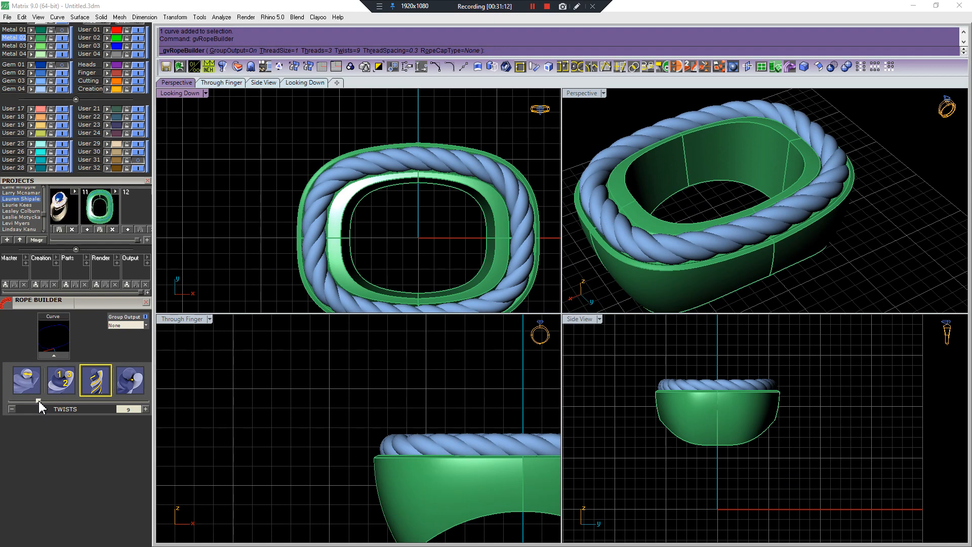
{"action": "left_click_drag", "start_coordinate": [39, 400], "coordinate": [41, 400]}
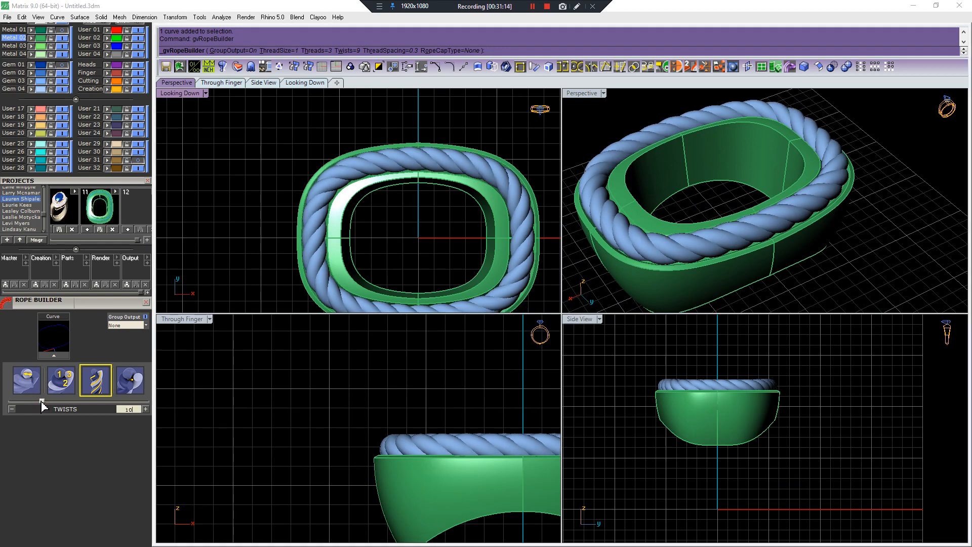
Set the rope's thread size to 0.9 and its number of threads to 2.
{"action": "left_click", "coordinate": [35, 387]}
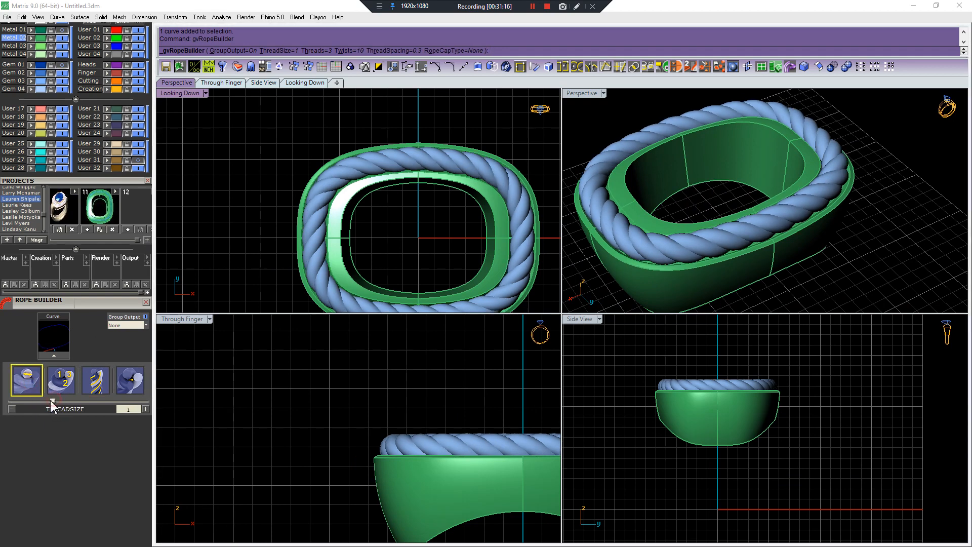
{"action": "left_click", "coordinate": [48, 401]}
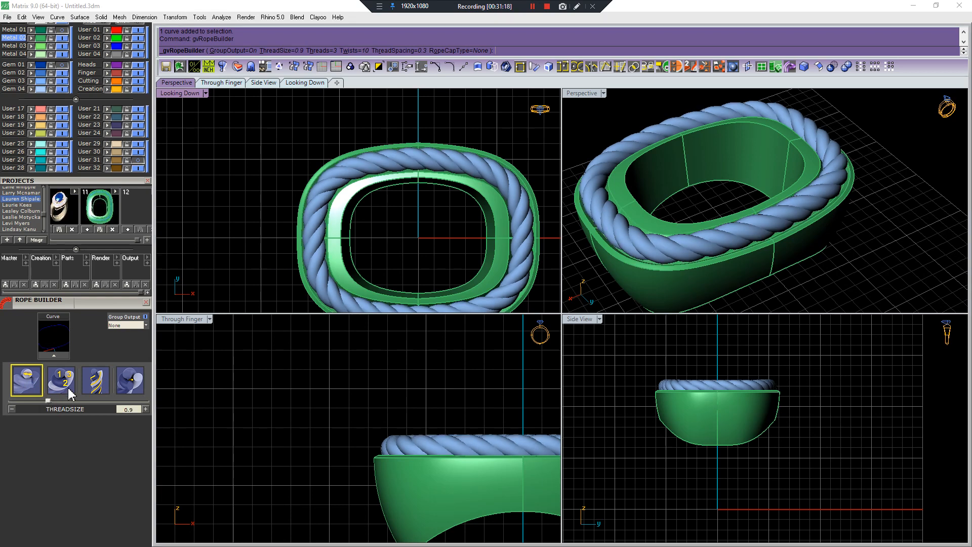
{"action": "left_click", "coordinate": [68, 391]}
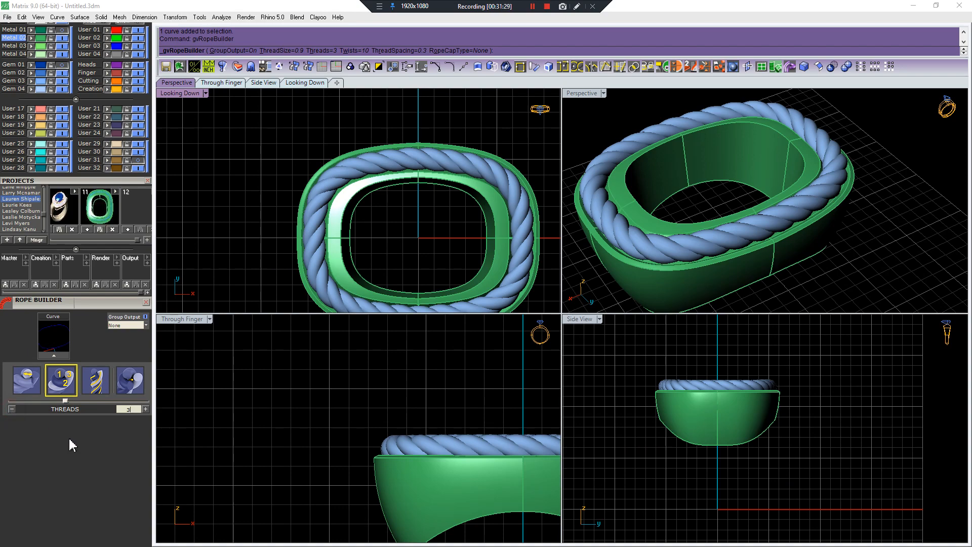
{"action": "key", "text": "BackSpace"}
{"action": "type", "text": "2"}
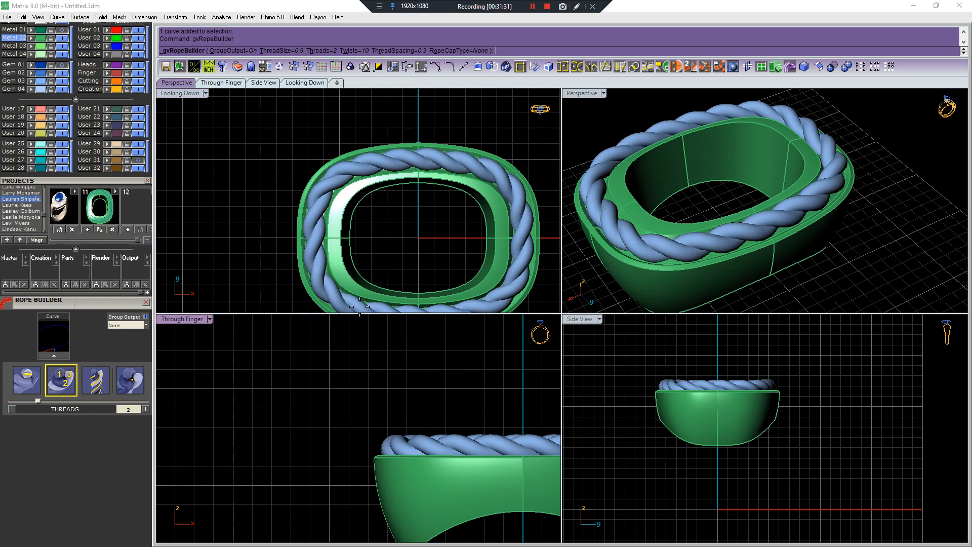
Try rope thread spacings of 1.1 and 0.8, and bring the spacing back down to 0.3.
{"action": "right_click_drag", "start_coordinate": [703, 269], "coordinate": [737, 235]}
{"action": "left_click", "coordinate": [130, 379]}
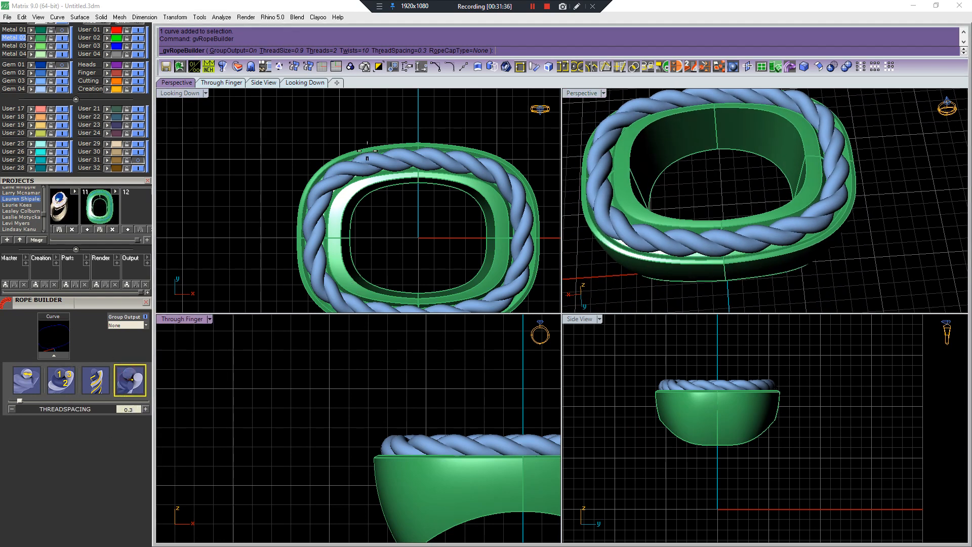
{"action": "scroll", "coordinate": [347, 173], "scroll_direction": "up", "scroll_amount": 18}
{"action": "scroll", "coordinate": [349, 175], "scroll_direction": "down", "scroll_amount": 8}
{"action": "right_click_drag", "start_coordinate": [648, 197], "coordinate": [624, 166]}
{"action": "scroll", "coordinate": [640, 144], "scroll_direction": "up", "scroll_amount": 10}
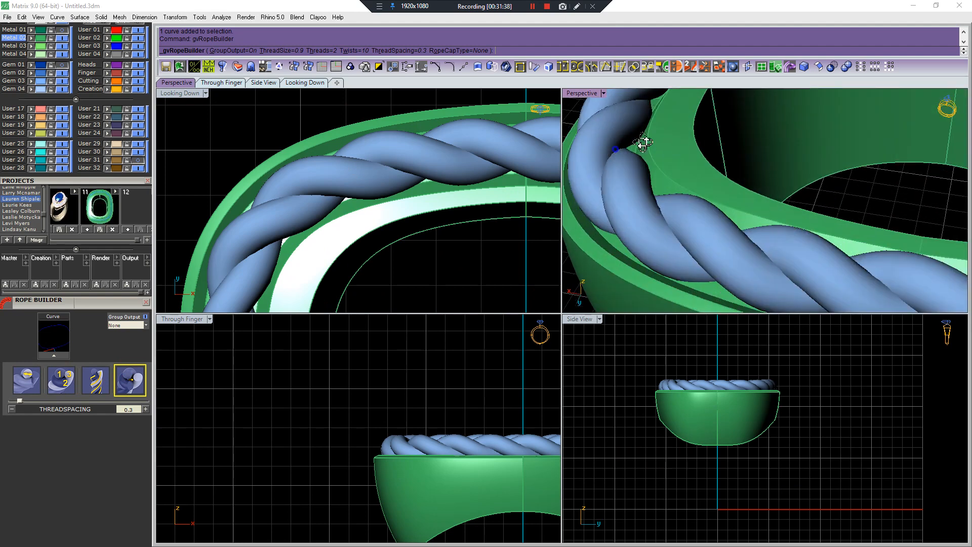
{"action": "scroll", "coordinate": [354, 286], "scroll_direction": "down", "scroll_amount": 6}
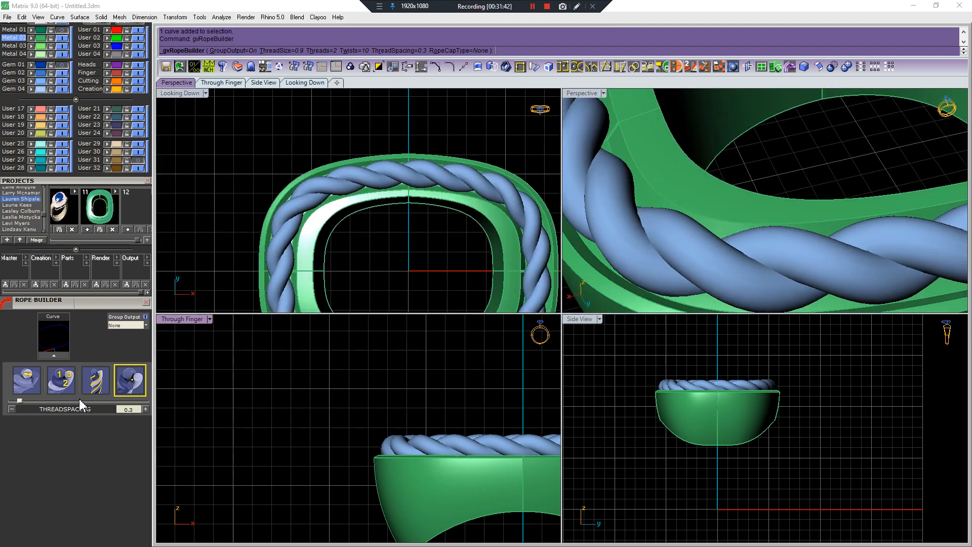
{"action": "left_click_drag", "start_coordinate": [26, 400], "coordinate": [57, 400]}
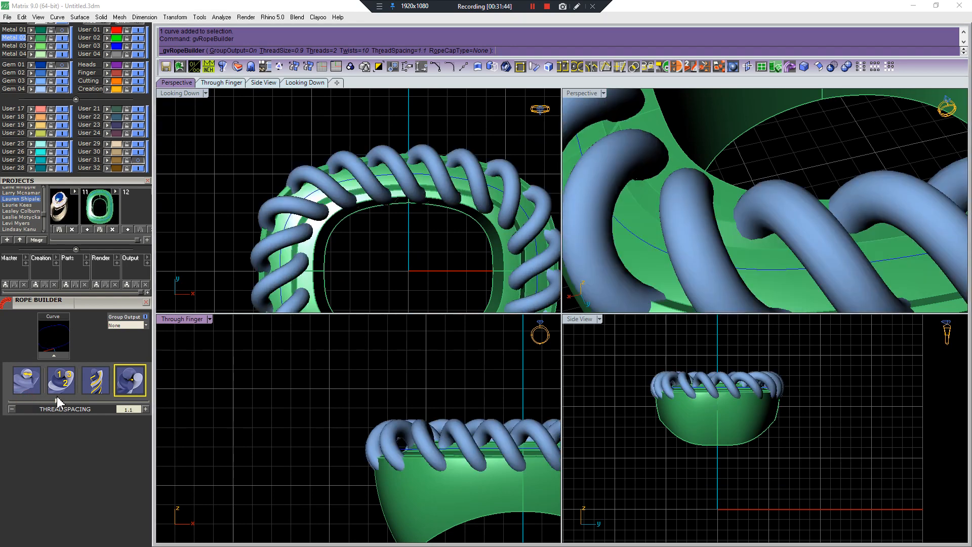
{"action": "left_click", "coordinate": [46, 403]}
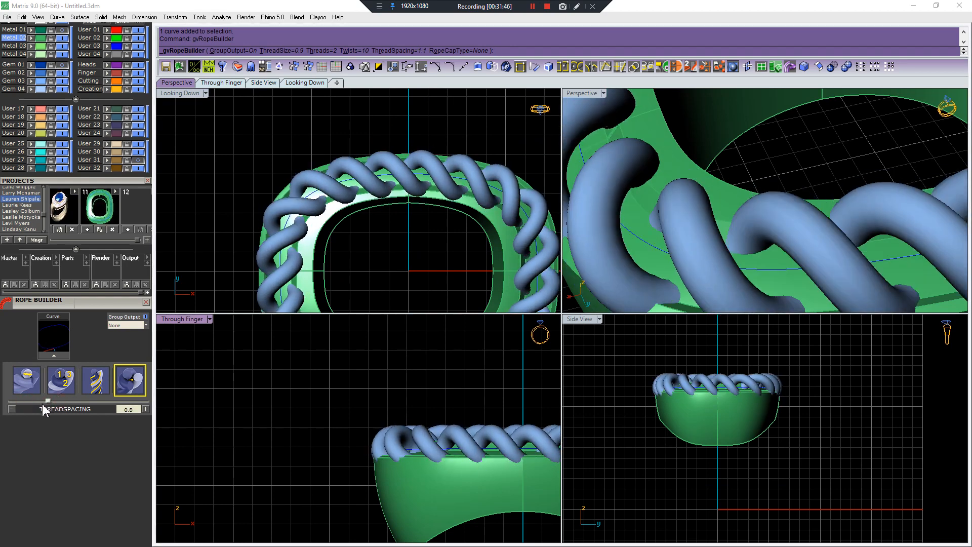
{"action": "left_click", "coordinate": [12, 409]}
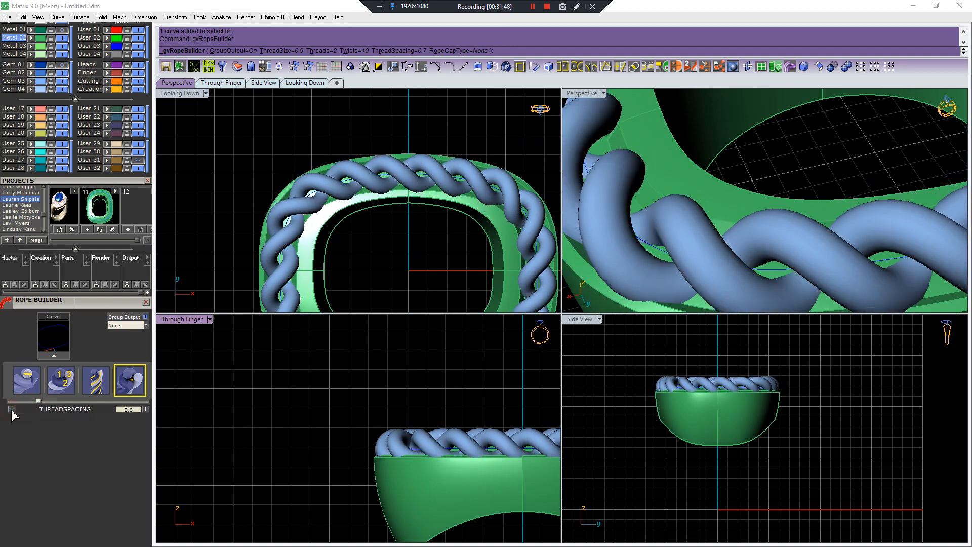
{"action": "left_click", "coordinate": [12, 409]}
{"action": "left_click", "coordinate": [12, 409]}
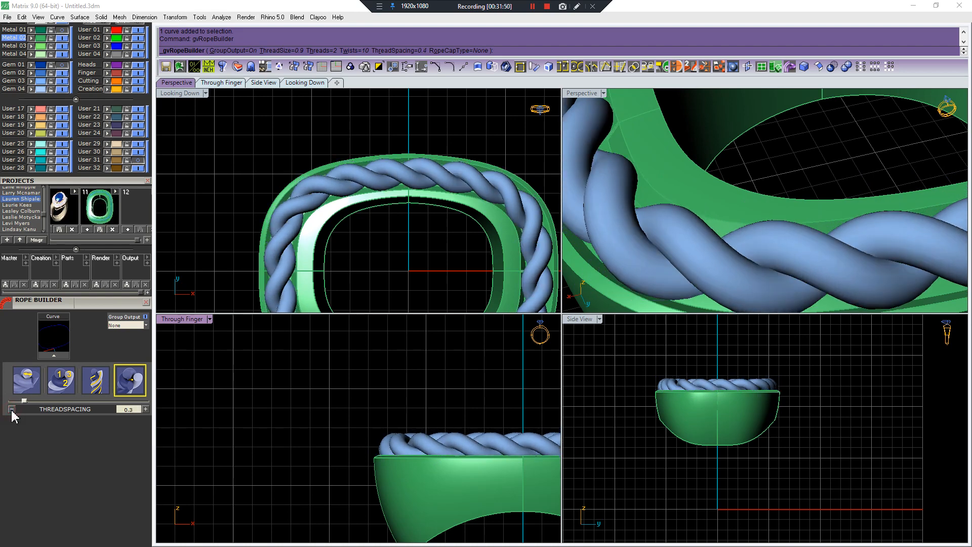
Set the rope's thread spacing to 0.4 and reduce its thread size to 0.8.
{"action": "left_click", "coordinate": [146, 409]}
{"action": "right_click_drag", "start_coordinate": [673, 217], "coordinate": [708, 204]}
{"action": "scroll", "coordinate": [351, 280], "scroll_direction": "down", "scroll_amount": 4}
{"action": "right_click_drag", "start_coordinate": [351, 280], "coordinate": [348, 244]}
{"action": "scroll", "coordinate": [347, 244], "scroll_direction": "up", "scroll_amount": 4}
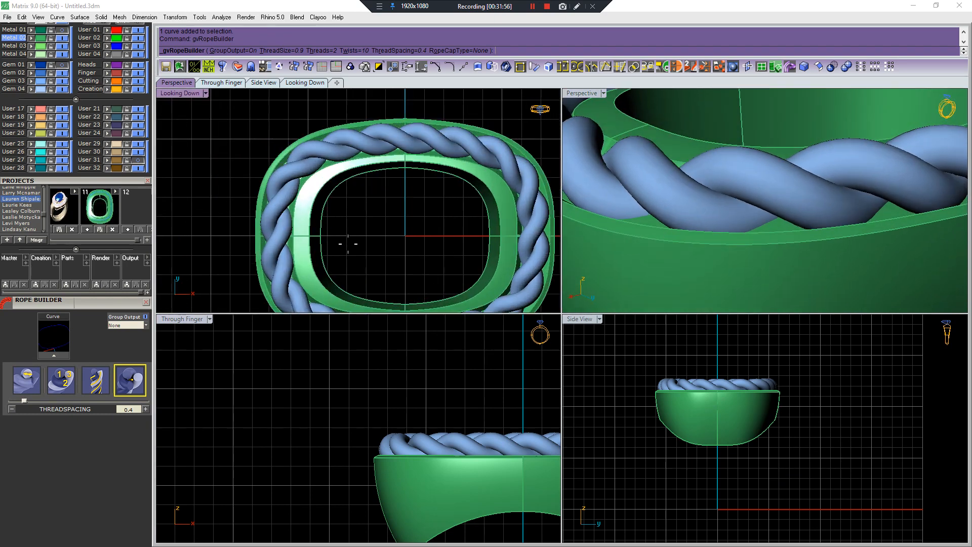
{"action": "left_click", "coordinate": [28, 381]}
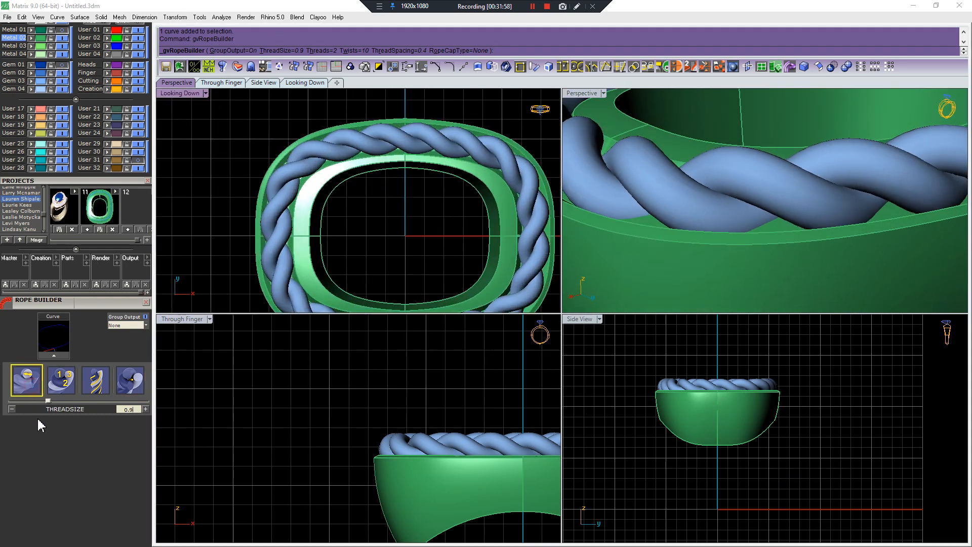
{"action": "left_click", "coordinate": [12, 410]}
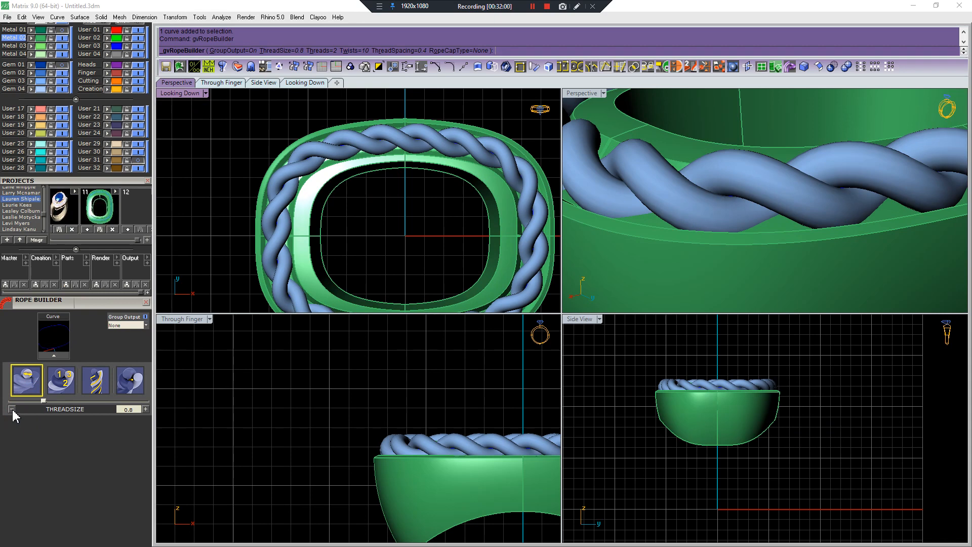
Set the rope to 11 twists with a thread size of 0.9, and finish building it.
{"action": "left_click", "coordinate": [105, 388]}
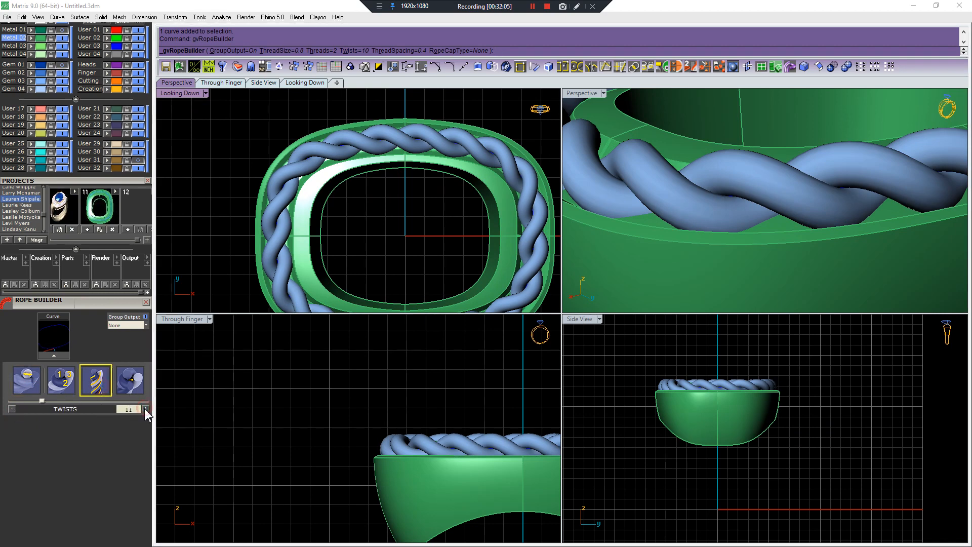
{"action": "left_click", "coordinate": [145, 410]}
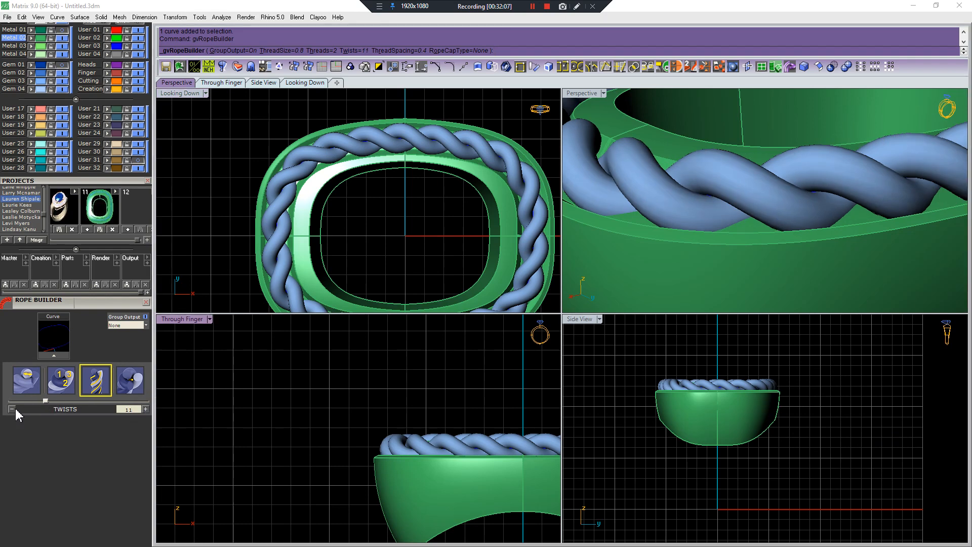
{"action": "left_click", "coordinate": [38, 388]}
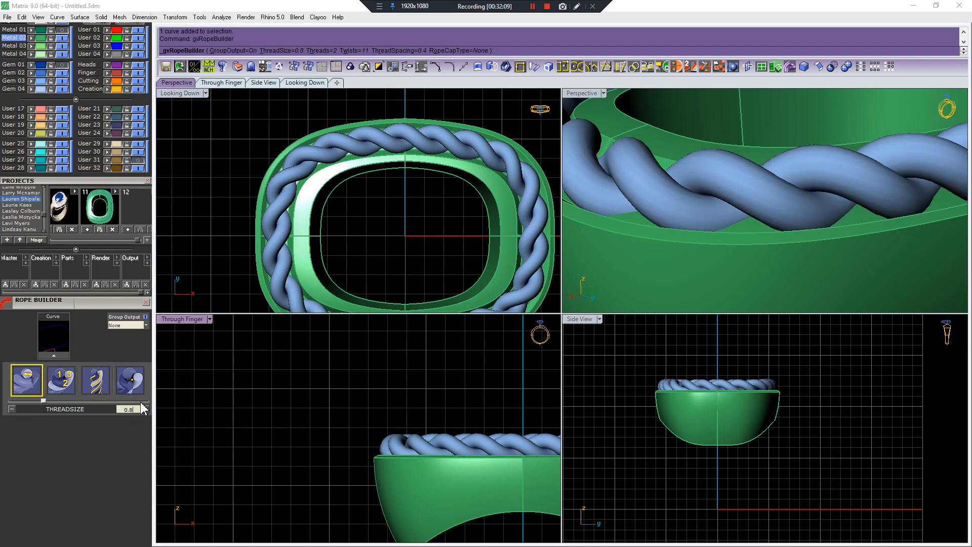
{"action": "left_click", "coordinate": [145, 409]}
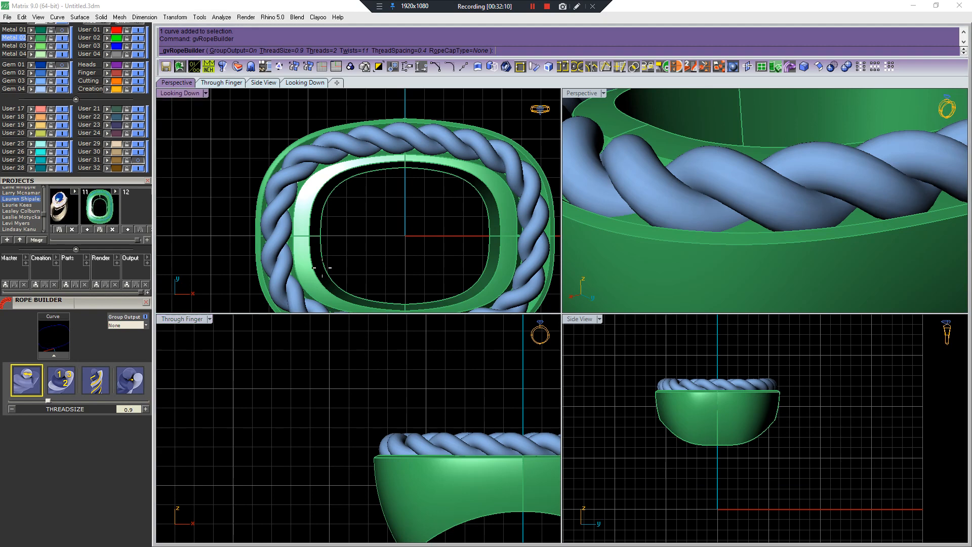
{"action": "scroll", "coordinate": [695, 180], "scroll_direction": "down", "scroll_amount": 5}
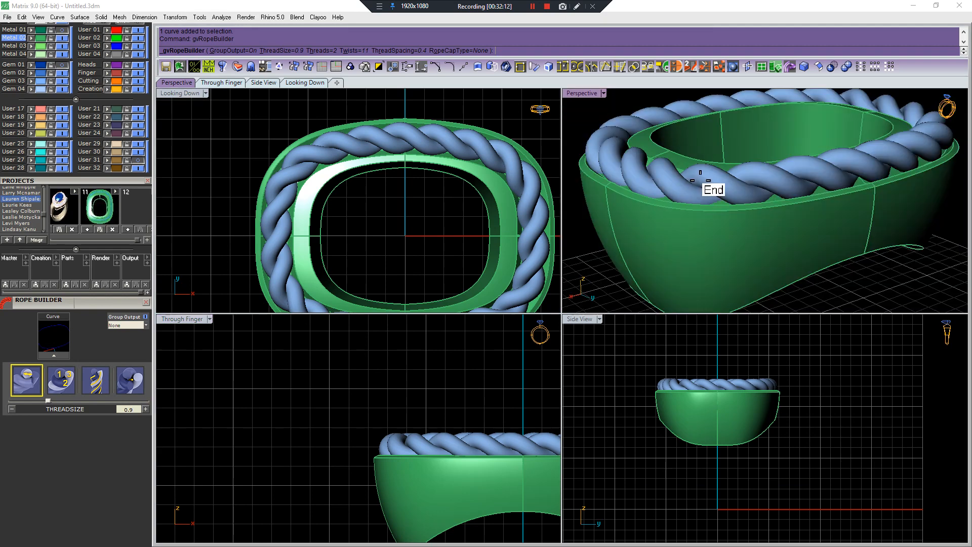
{"action": "right_click", "coordinate": [697, 211]}
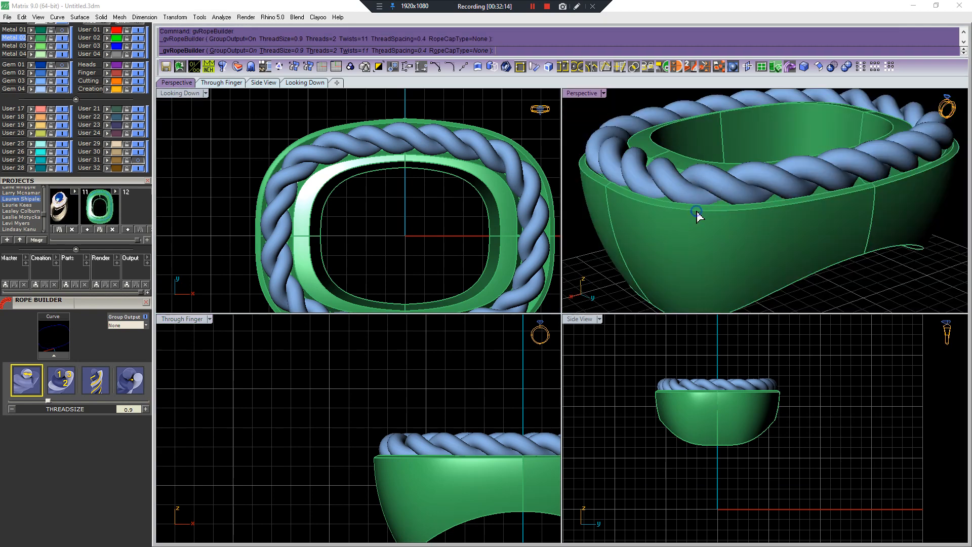
Ungroup the rope and assign one thread to the User 22 layer and the other to User 23.
{"action": "left_click", "coordinate": [711, 191]}
{"action": "key", "text": "ctrl+shift+g"}
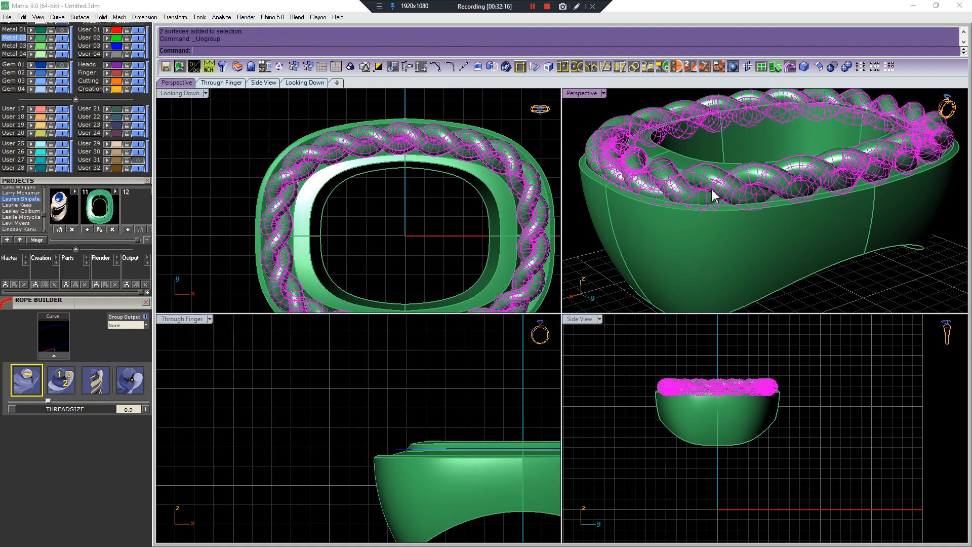
{"action": "left_click", "coordinate": [715, 188]}
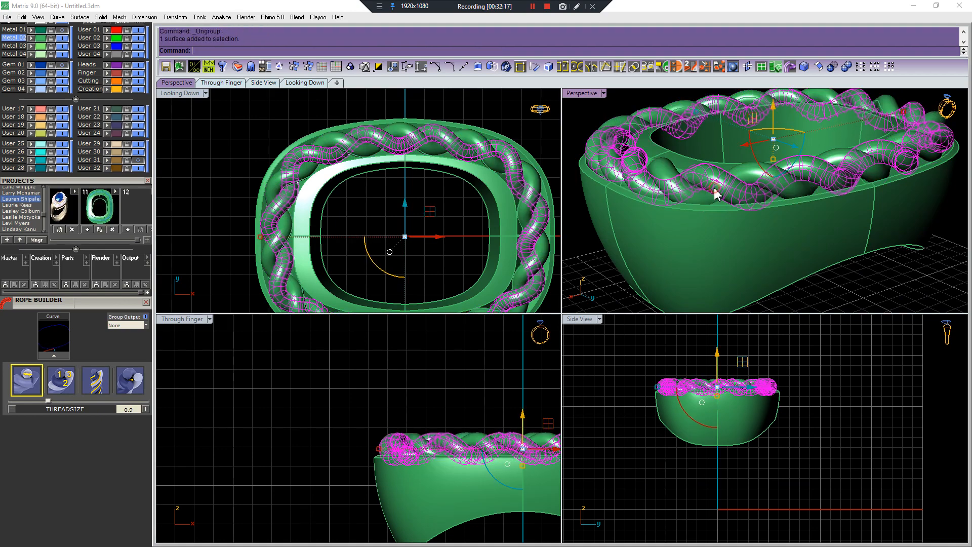
{"action": "left_click", "coordinate": [109, 117]}
{"action": "key", "text": "Escape"}
{"action": "left_click", "coordinate": [678, 182]}
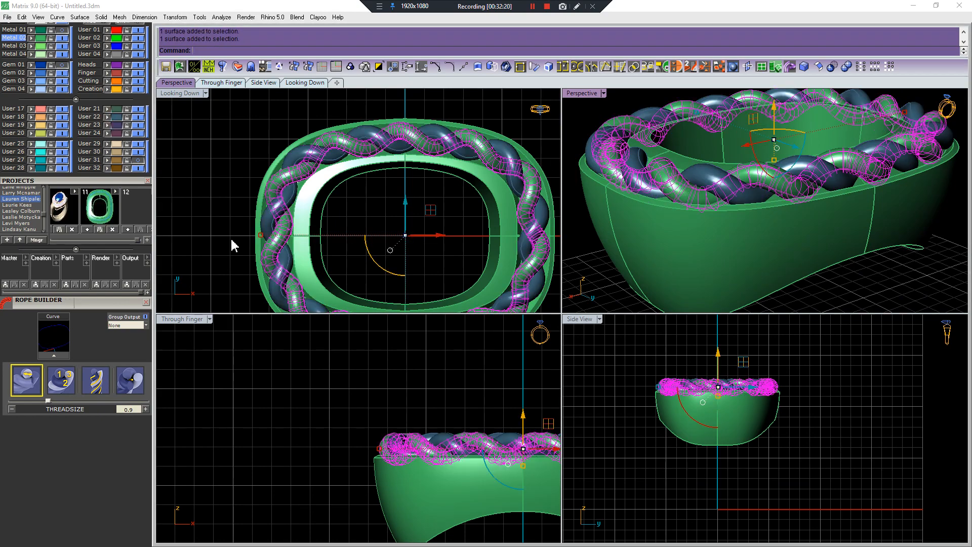
{"action": "left_click", "coordinate": [109, 125]}
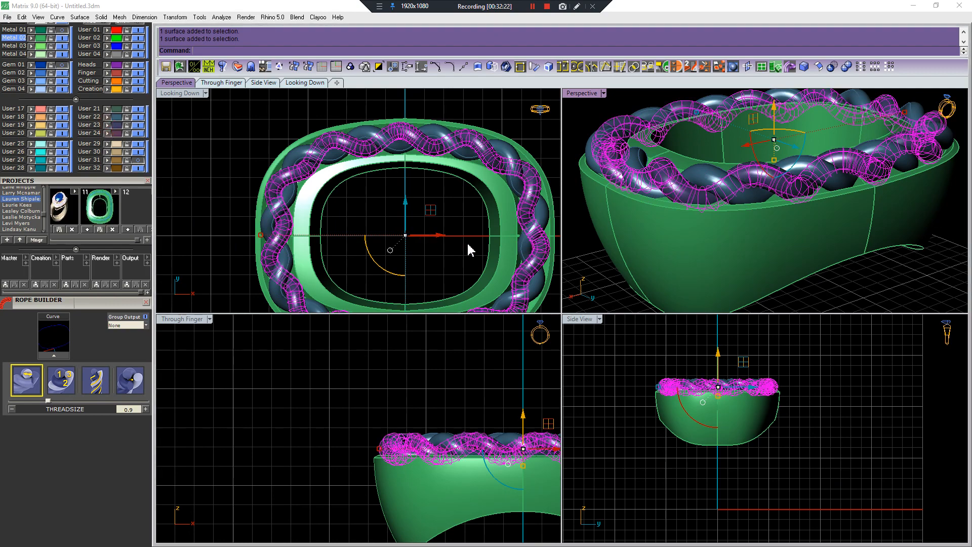
{"action": "key", "text": "Escape"}
Select only the two rope threads and save them as project version 12.
{"action": "scroll", "coordinate": [535, 177], "scroll_direction": "down", "scroll_amount": 10}
{"action": "scroll", "coordinate": [704, 190], "scroll_direction": "down", "scroll_amount": 7}
{"action": "right_click_drag", "start_coordinate": [702, 190], "coordinate": [667, 215]}
{"action": "key", "text": "ctrl+a"}
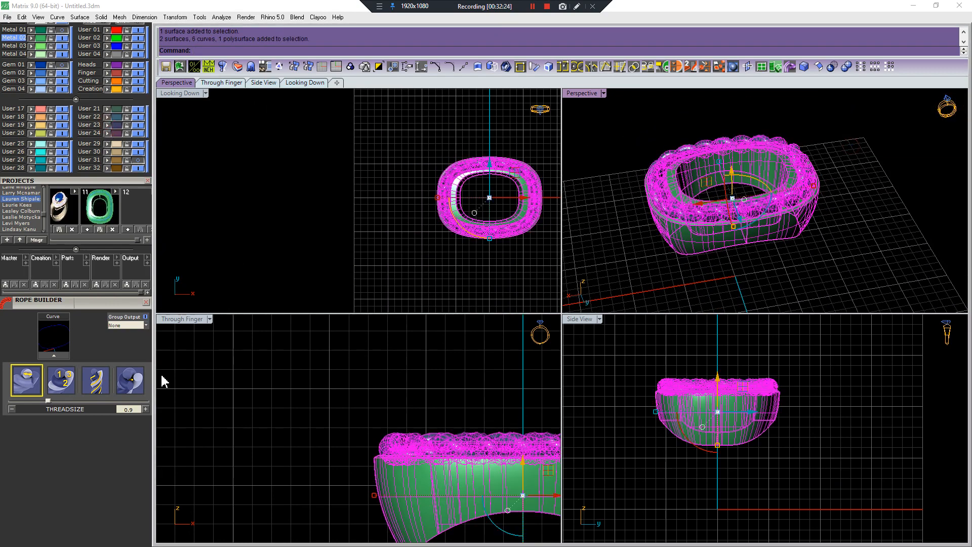
{"action": "left_click", "coordinate": [302, 221]}
{"action": "left_click_drag", "start_coordinate": [487, 451], "coordinate": [327, 399]}
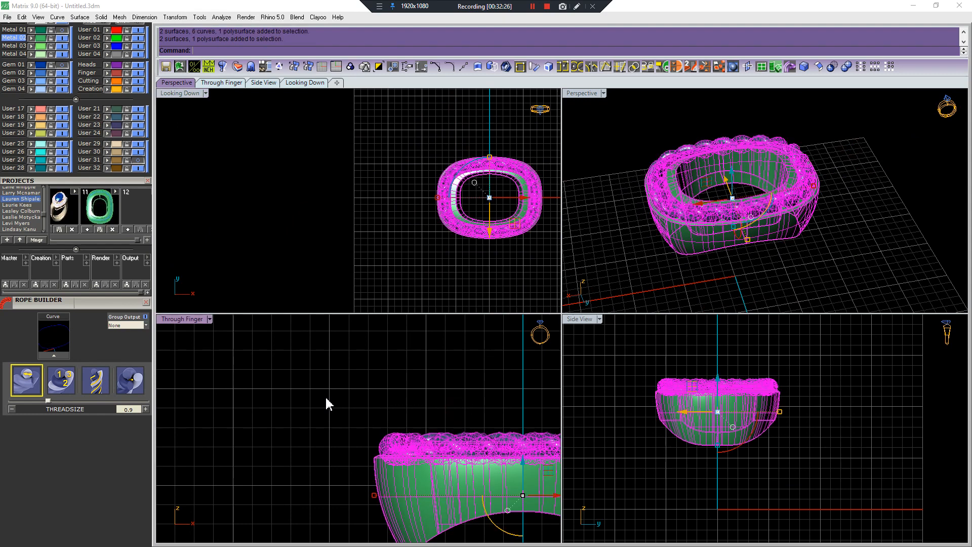
{"action": "left_click", "coordinate": [299, 423]}
{"action": "left_click", "coordinate": [400, 448]}
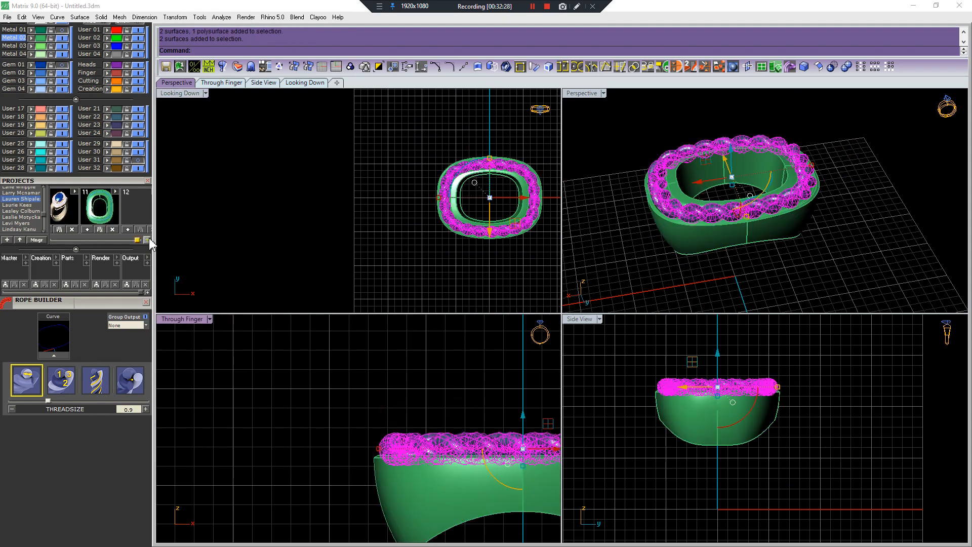
{"action": "left_click", "coordinate": [127, 230]}
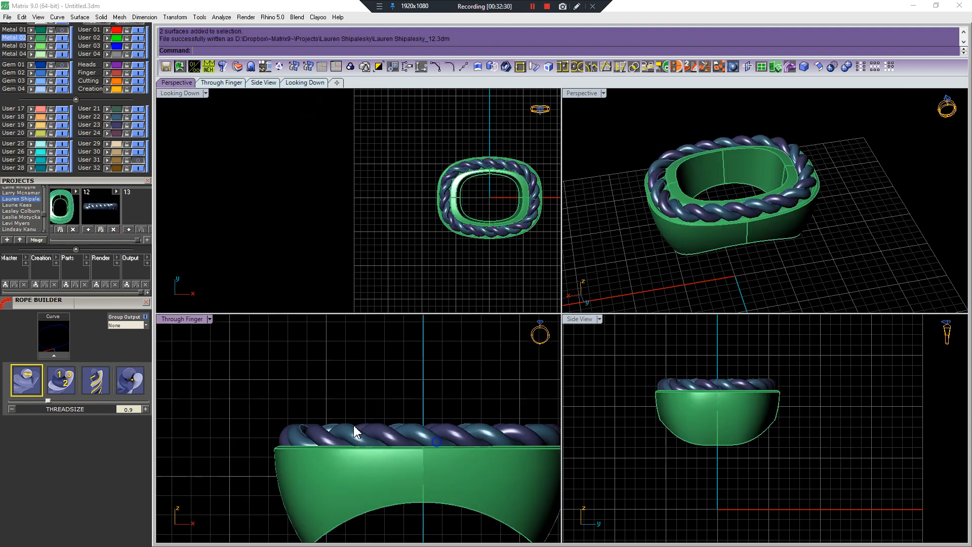
Move both rope threads down into the recessed channel in the halo's top.
{"action": "left_click_drag", "start_coordinate": [441, 431], "coordinate": [440, 450]}
{"action": "scroll", "coordinate": [707, 180], "scroll_direction": "up", "scroll_amount": 5}
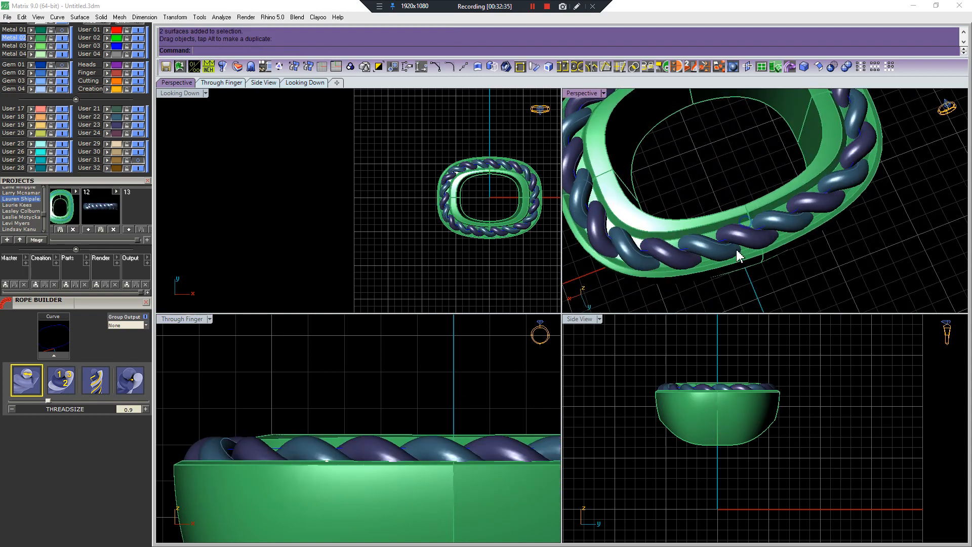
Try flattening both rope threads vertically with Scale1D from their top, and undo the scaling.
{"action": "left_click", "coordinate": [709, 258]}
{"action": "left_click", "coordinate": [709, 258]}
{"action": "key", "text": "Return"}
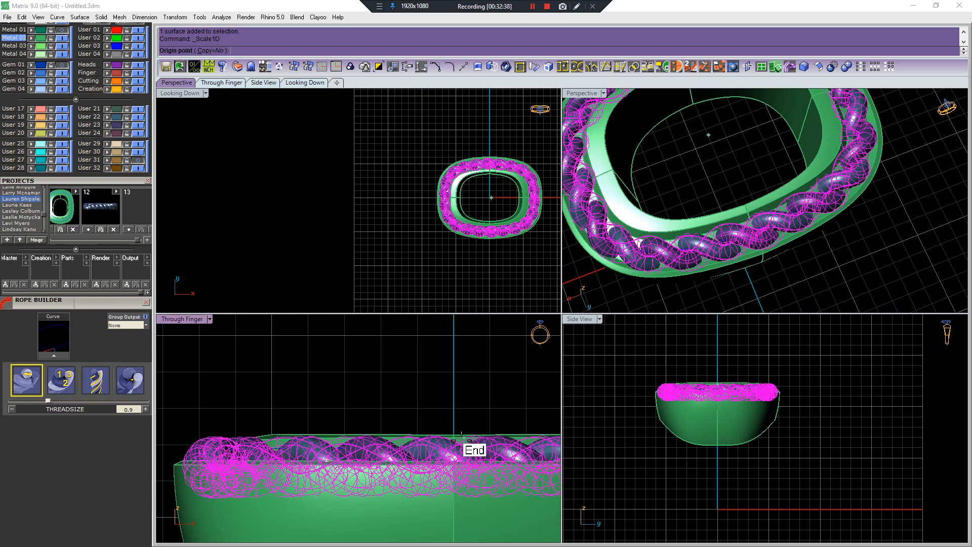
{"action": "left_click", "coordinate": [462, 438]}
{"action": "left_click", "coordinate": [464, 506]}
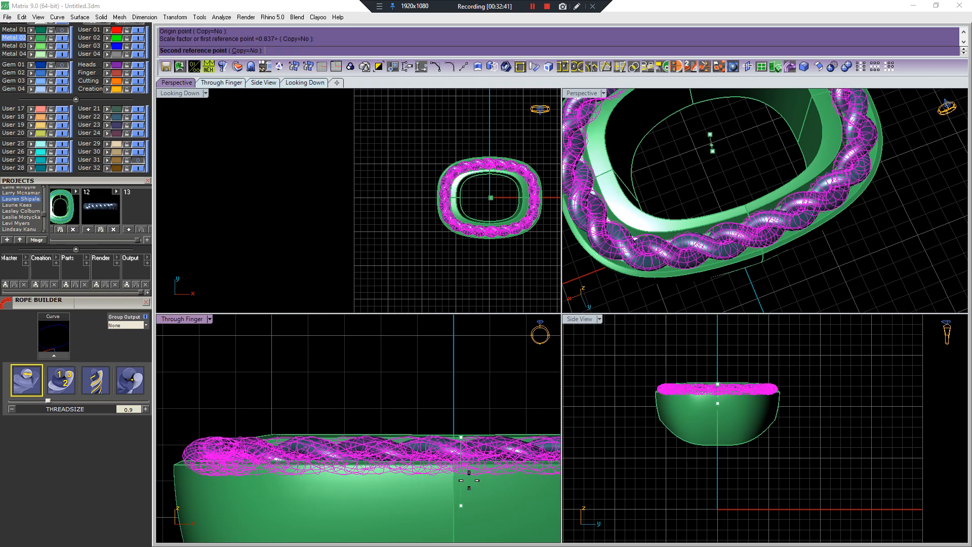
{"action": "left_click", "coordinate": [466, 490]}
{"action": "left_click", "coordinate": [754, 288]}
{"action": "right_click_drag", "start_coordinate": [754, 286], "coordinate": [751, 231]}
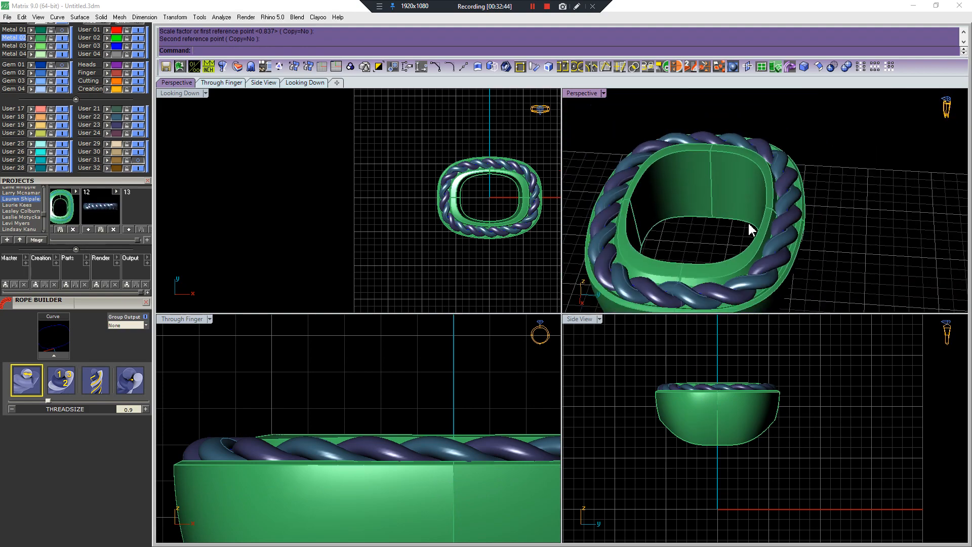
{"action": "key", "text": "ctrl+z"}
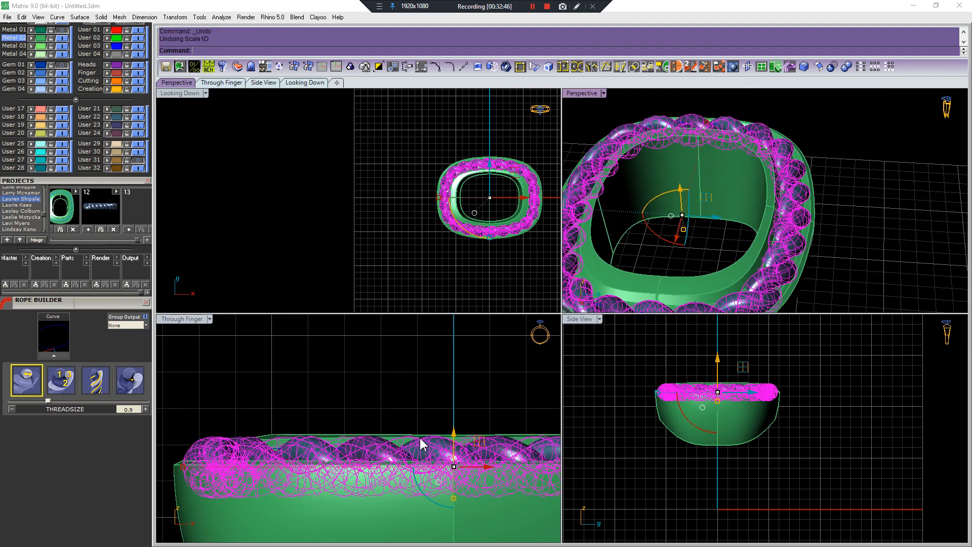
{"action": "scroll", "coordinate": [422, 424], "scroll_direction": "down", "scroll_amount": 2}
Try a bounding-box cage with 4 × 5 × 4 points around both rope threads, and delete it.
{"action": "key", "text": "Escape"}
{"action": "left_click", "coordinate": [790, 224]}
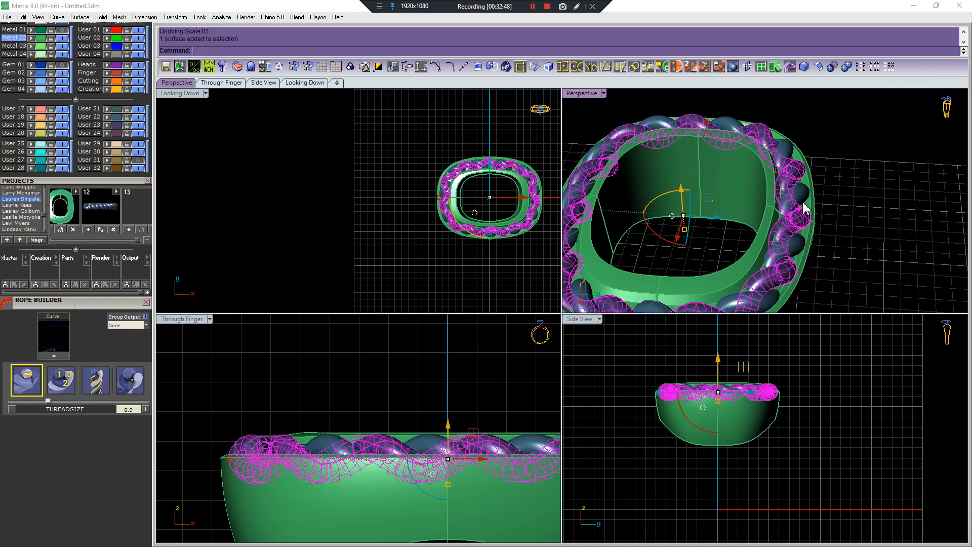
{"action": "left_click", "coordinate": [803, 202], "text": "shift"}
{"action": "key", "text": "F4"}
{"action": "right_click", "coordinate": [436, 228]}
{"action": "right_click", "coordinate": [435, 228]}
{"action": "right_click", "coordinate": [436, 227]}
{"action": "scroll", "coordinate": [482, 201], "scroll_direction": "up", "scroll_amount": 6}
{"action": "scroll", "coordinate": [483, 208], "scroll_direction": "down", "scroll_amount": 2}
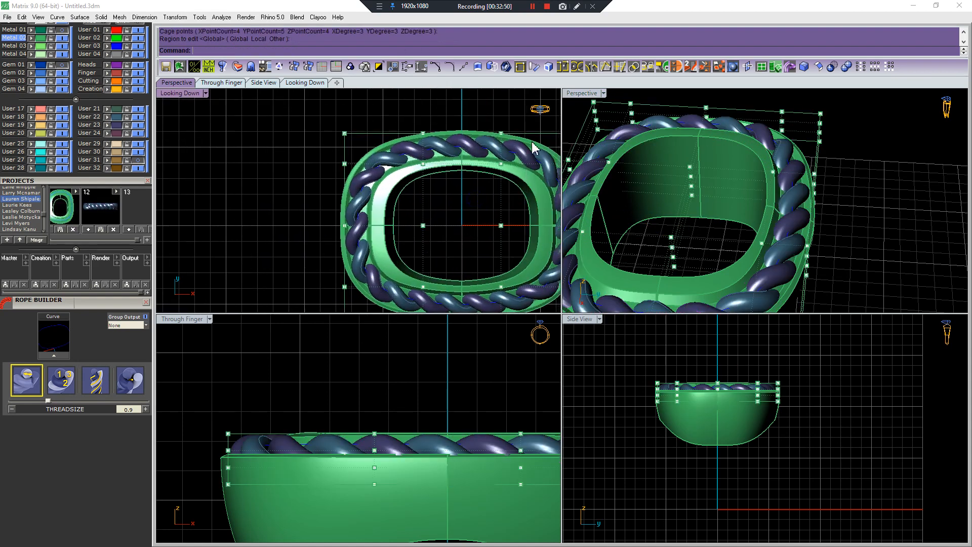
{"action": "key", "text": "Delete"}
Put a global bounding-box cage around both rope threads with four points in each of X, Y and Z.
{"action": "scroll", "coordinate": [542, 135], "scroll_direction": "down", "scroll_amount": 2}
{"action": "left_click", "coordinate": [780, 182]}
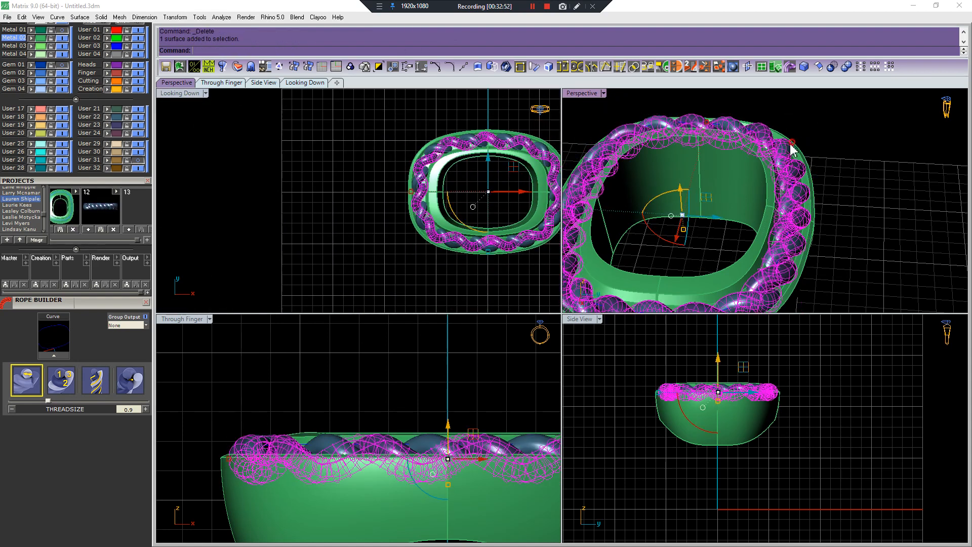
{"action": "left_click", "coordinate": [459, 185], "text": "shift"}
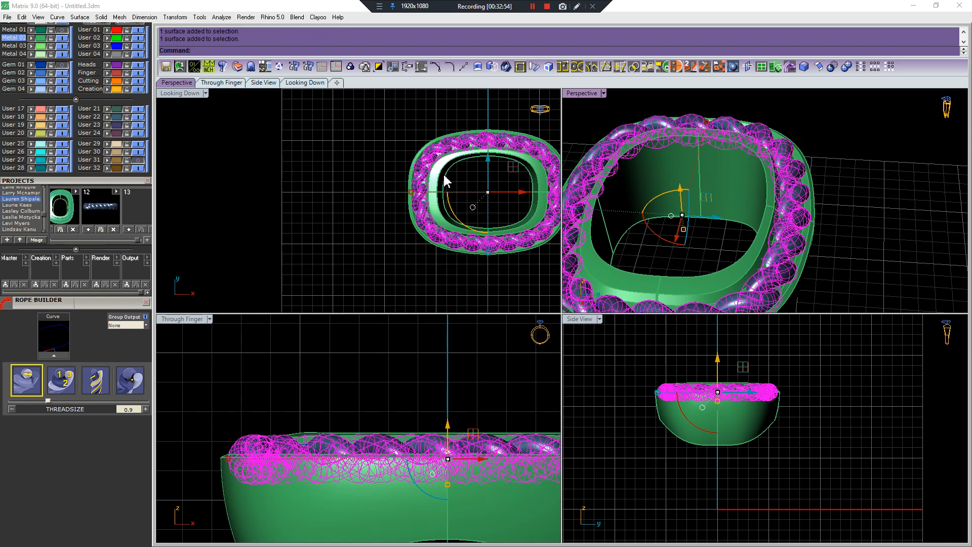
{"action": "key", "text": "F4"}
{"action": "key", "text": "Return"}
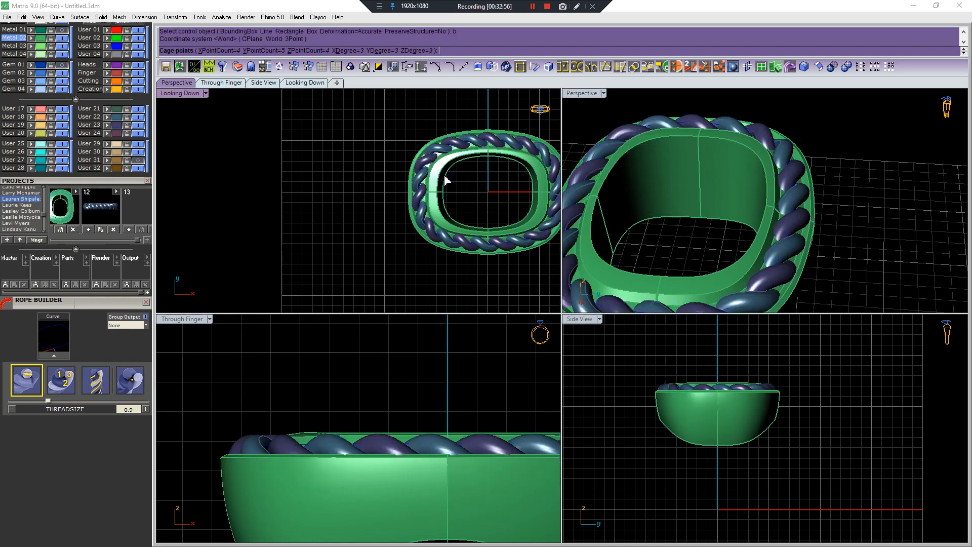
{"action": "left_click", "coordinate": [262, 50]}
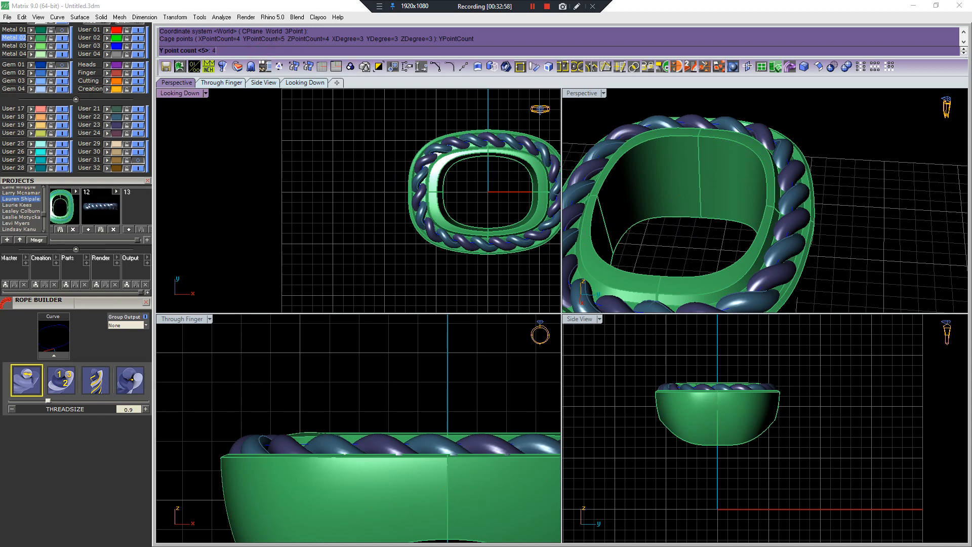
{"action": "key", "text": "Return"}
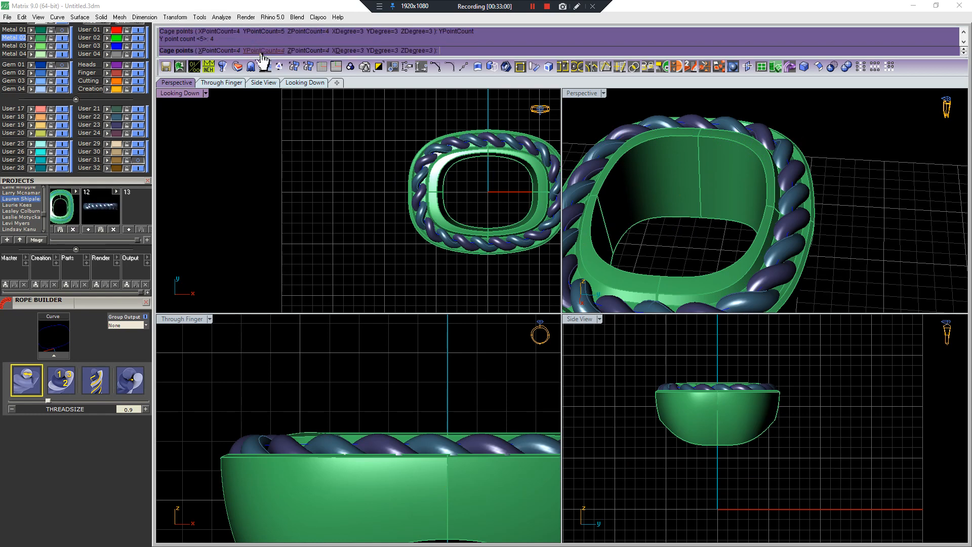
{"action": "key", "text": "Return"}
{"action": "key", "text": "Return"}
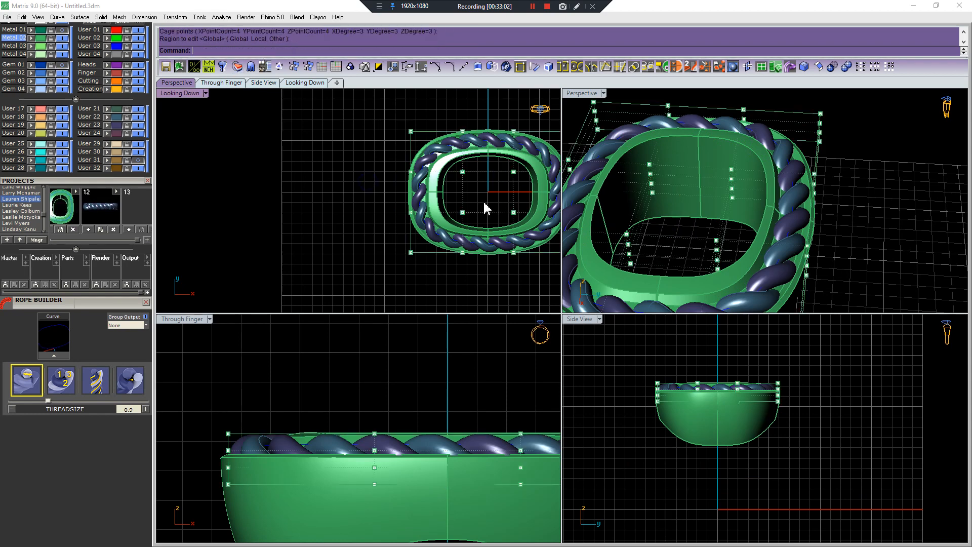
Raise the cage's inner four columns of control points so the rope curves upward at its middle.
{"action": "right_click_drag", "start_coordinate": [484, 203], "coordinate": [392, 217]}
{"action": "scroll", "coordinate": [375, 188], "scroll_direction": "up", "scroll_amount": 2}
{"action": "left_click_drag", "start_coordinate": [357, 174], "coordinate": [399, 219]}
{"action": "key", "text": "ctrl+z"}
{"action": "scroll", "coordinate": [375, 186], "scroll_direction": "up", "scroll_amount": 1}
{"action": "key", "text": "Escape"}
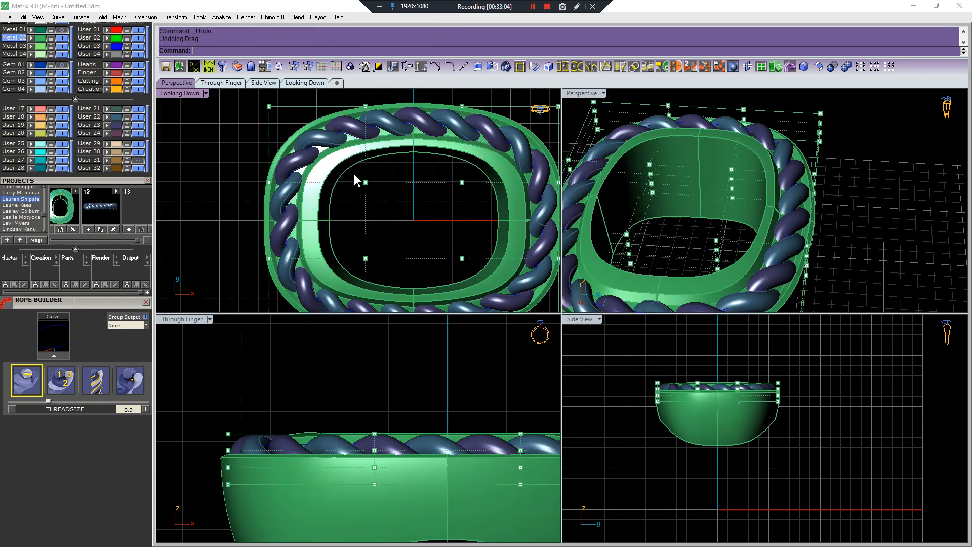
{"action": "left_click_drag", "start_coordinate": [355, 175], "coordinate": [471, 279]}
{"action": "left_click_drag", "start_coordinate": [452, 438], "coordinate": [464, 408]}
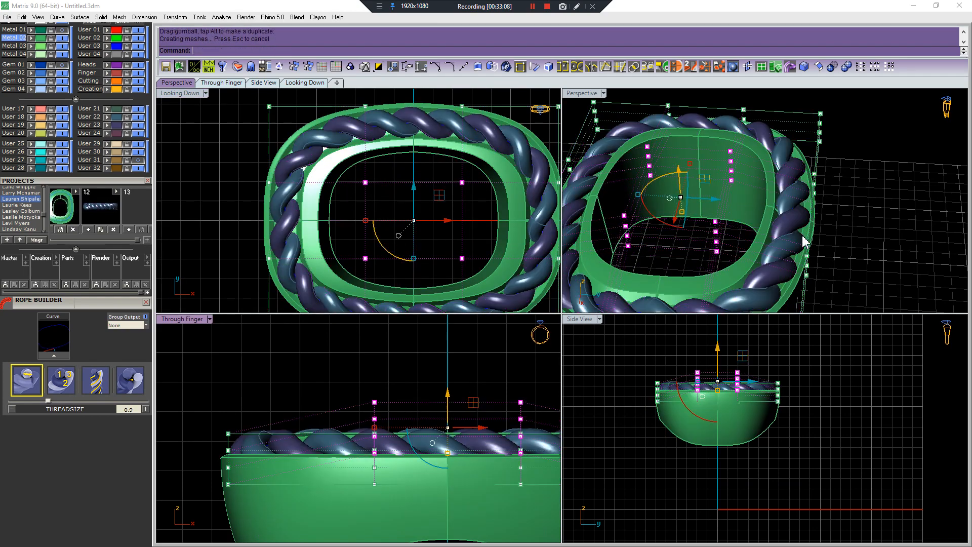
Select all the outer cage points around the rope and lower them slightly deeper into the halo's channel.
{"action": "right_click_drag", "start_coordinate": [789, 235], "coordinate": [784, 176]}
{"action": "scroll", "coordinate": [801, 178], "scroll_direction": "down", "scroll_amount": 1}
{"action": "left_click_drag", "start_coordinate": [810, 117], "coordinate": [858, 364]}
{"action": "scroll", "coordinate": [501, 168], "scroll_direction": "down", "scroll_amount": 8}
{"action": "left_click_drag", "start_coordinate": [360, 114], "coordinate": [419, 269]}
{"action": "left_click_drag", "start_coordinate": [381, 233], "coordinate": [576, 268], "text": "shift"}
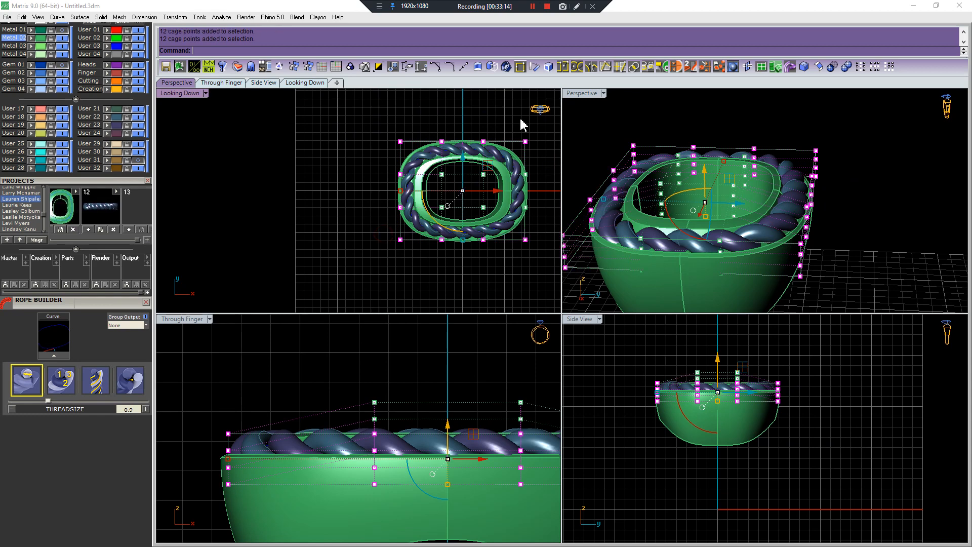
{"action": "left_click_drag", "start_coordinate": [513, 107], "coordinate": [555, 270], "text": "shift"}
{"action": "left_click_drag", "start_coordinate": [448, 427], "coordinate": [447, 441]}
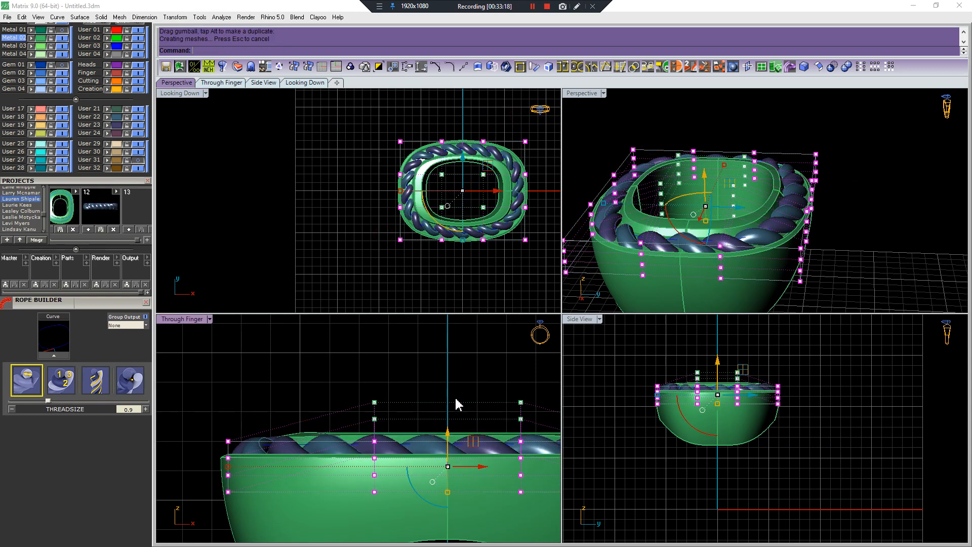
{"action": "right_click_drag", "start_coordinate": [653, 259], "coordinate": [760, 285]}
{"action": "right_click_drag", "start_coordinate": [880, 190], "coordinate": [841, 218]}
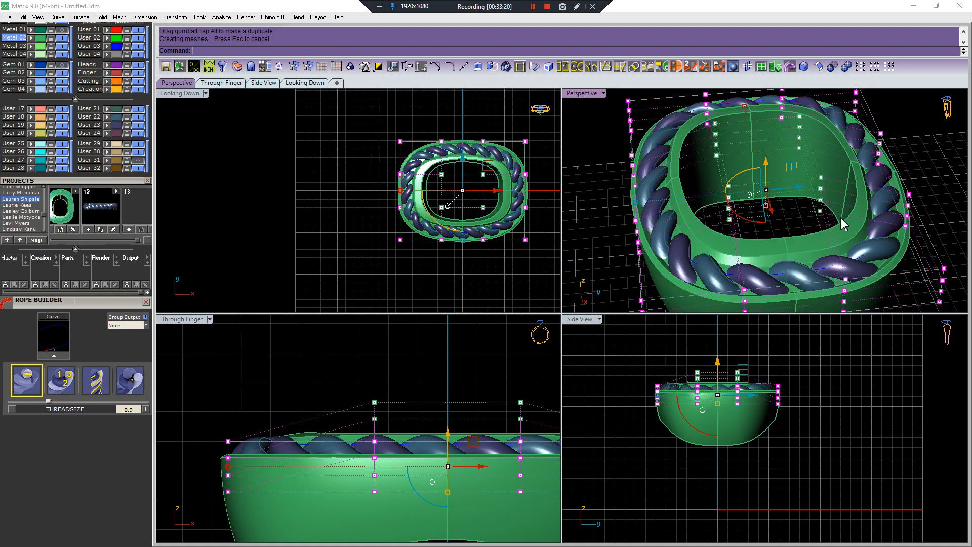
Release the cage's control points and delete the cage around the rope threads.
{"action": "key", "text": "Escape"}
{"action": "key", "text": "Escape"}
{"action": "left_click", "coordinate": [484, 442]}
{"action": "key", "text": "Delete"}
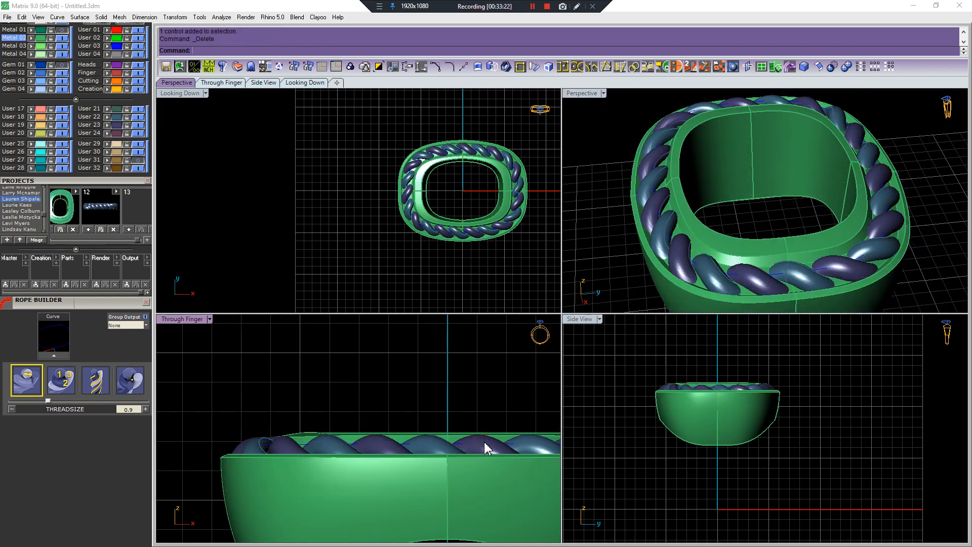
Select both rope threads and raise them slightly above the halo's channel.
{"action": "left_click", "coordinate": [484, 443]}
{"action": "left_click", "coordinate": [443, 439], "text": "shift"}
{"action": "left_click_drag", "start_coordinate": [443, 440], "coordinate": [442, 430]}
{"action": "left_click", "coordinate": [220, 414]}
{"action": "scroll", "coordinate": [220, 414], "scroll_direction": "up", "scroll_amount": 4}
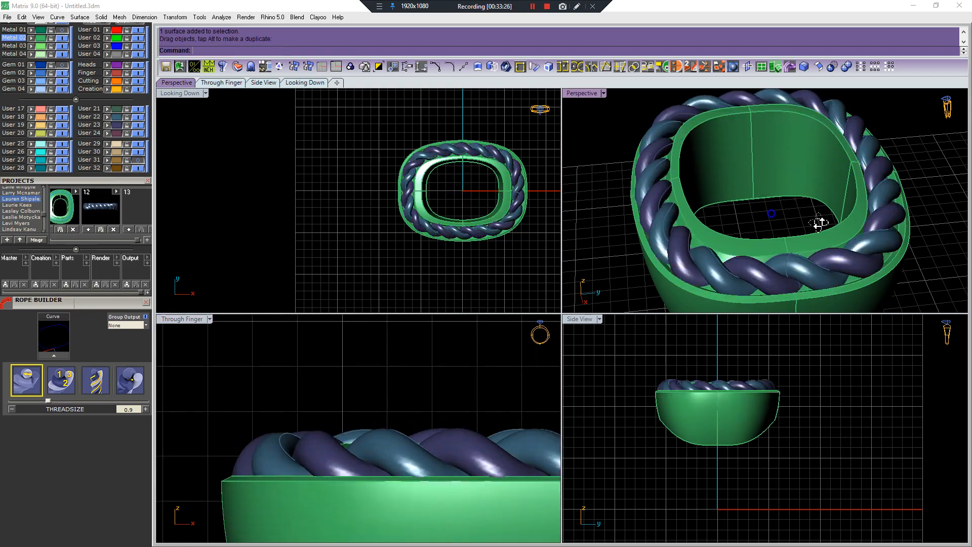
Scale both rope threads slightly and lower them back into the halo's channel.
{"action": "right_click_drag", "start_coordinate": [820, 219], "coordinate": [800, 296]}
{"action": "left_click", "coordinate": [694, 224]}
{"action": "key", "text": "Escape"}
{"action": "right_click_drag", "start_coordinate": [694, 225], "coordinate": [660, 161]}
{"action": "left_click", "coordinate": [693, 227]}
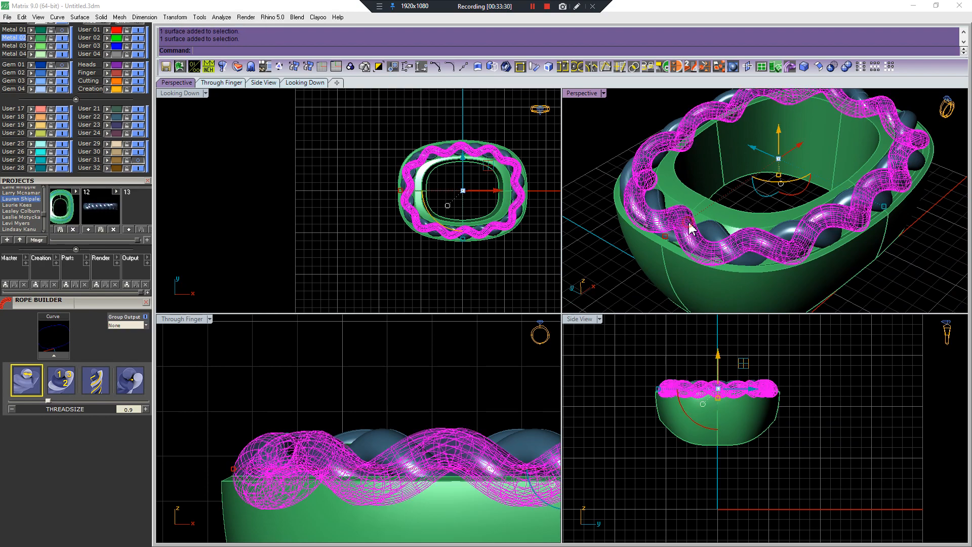
{"action": "scroll", "coordinate": [449, 476], "scroll_direction": "down", "scroll_amount": 2}
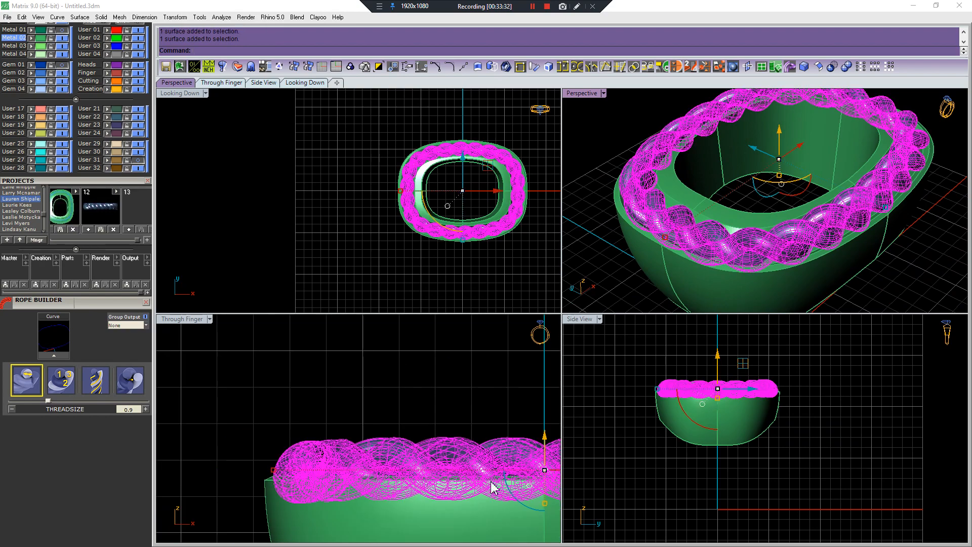
{"action": "key", "text": "space"}
{"action": "left_click", "coordinate": [502, 480]}
{"action": "left_click", "coordinate": [517, 380]}
{"action": "left_click", "coordinate": [520, 383]}
{"action": "scroll", "coordinate": [416, 427], "scroll_direction": "up", "scroll_amount": 3}
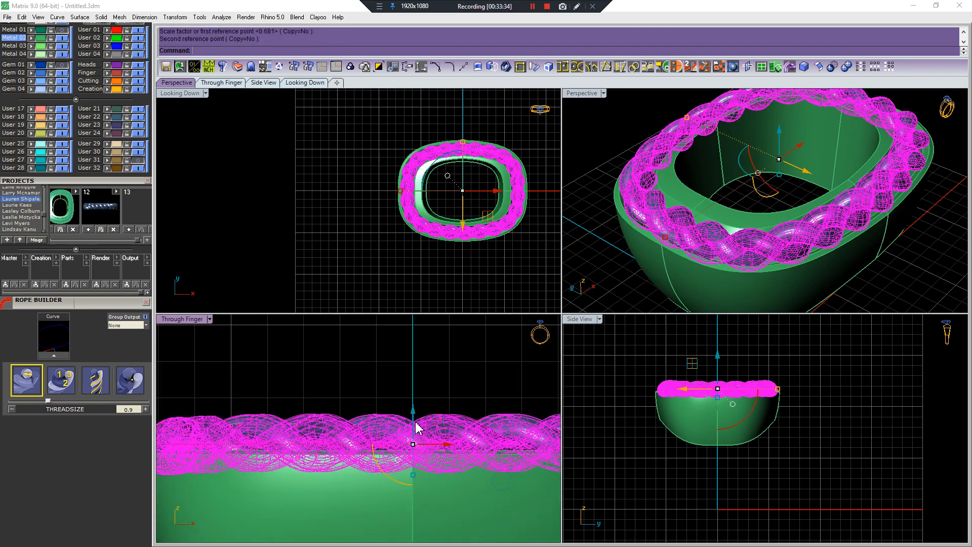
{"action": "left_click_drag", "start_coordinate": [414, 418], "coordinate": [413, 430]}
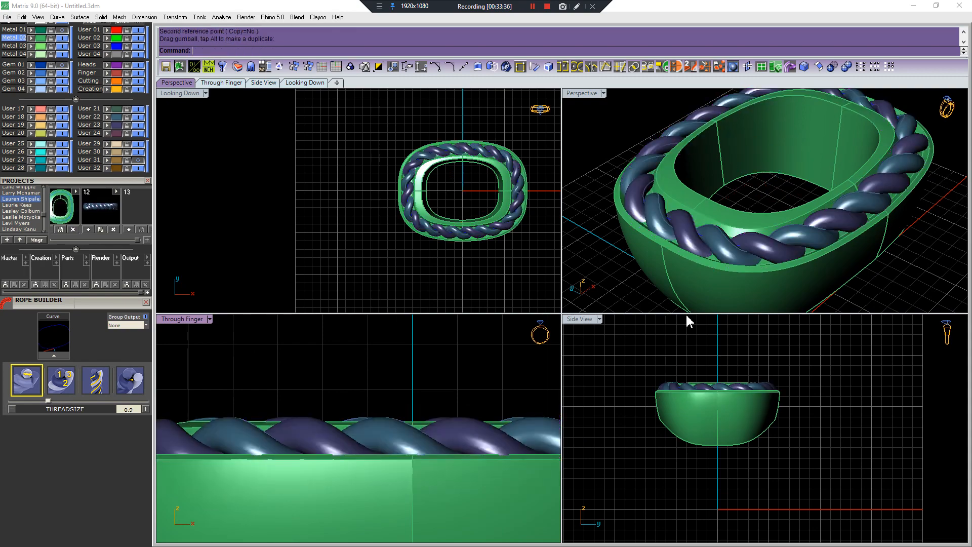
Examine closely how the rope threads meet the halo's inner channel wall.
{"action": "scroll", "coordinate": [797, 210], "scroll_direction": "up", "scroll_amount": 6}
{"action": "scroll", "coordinate": [716, 226], "scroll_direction": "up", "scroll_amount": 4}
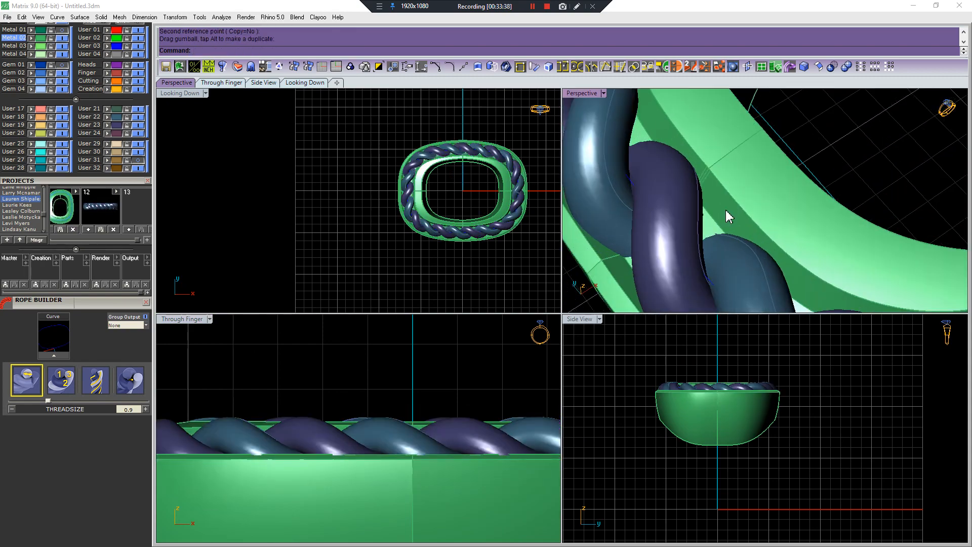
{"action": "key", "text": "ctrl+e"}
{"action": "left_click", "coordinate": [703, 197]}
{"action": "scroll", "coordinate": [694, 171], "scroll_direction": "down", "scroll_amount": 6}
{"action": "key", "text": "Escape"}
{"action": "scroll", "coordinate": [704, 191], "scroll_direction": "up", "scroll_amount": 3}
{"action": "right_click_drag", "start_coordinate": [705, 190], "coordinate": [704, 170]}
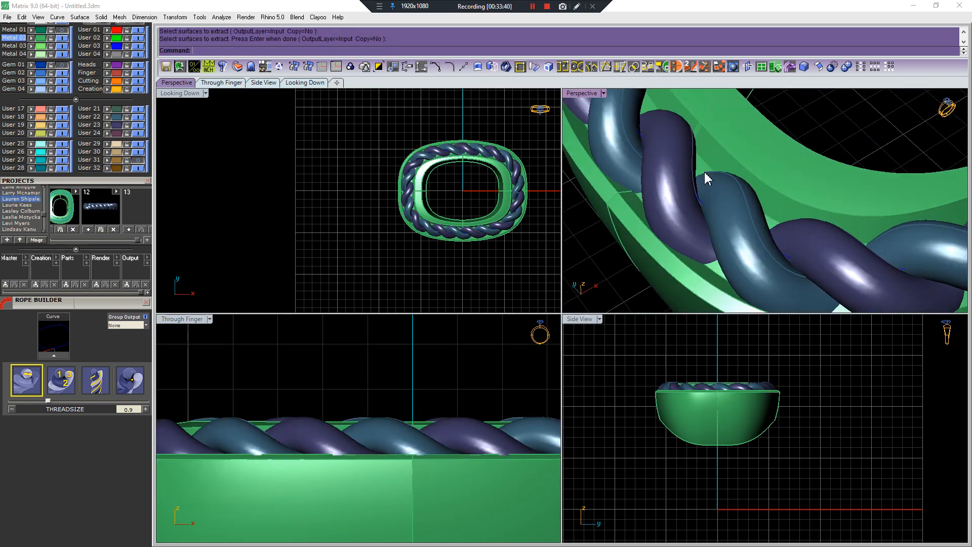
{"action": "left_click", "coordinate": [704, 168]}
{"action": "scroll", "coordinate": [701, 173], "scroll_direction": "up", "scroll_amount": 5}
{"action": "left_click", "coordinate": [699, 172]}
{"action": "scroll", "coordinate": [700, 172], "scroll_direction": "down", "scroll_amount": 5}
{"action": "scroll", "coordinate": [700, 178], "scroll_direction": "down", "scroll_amount": 8}
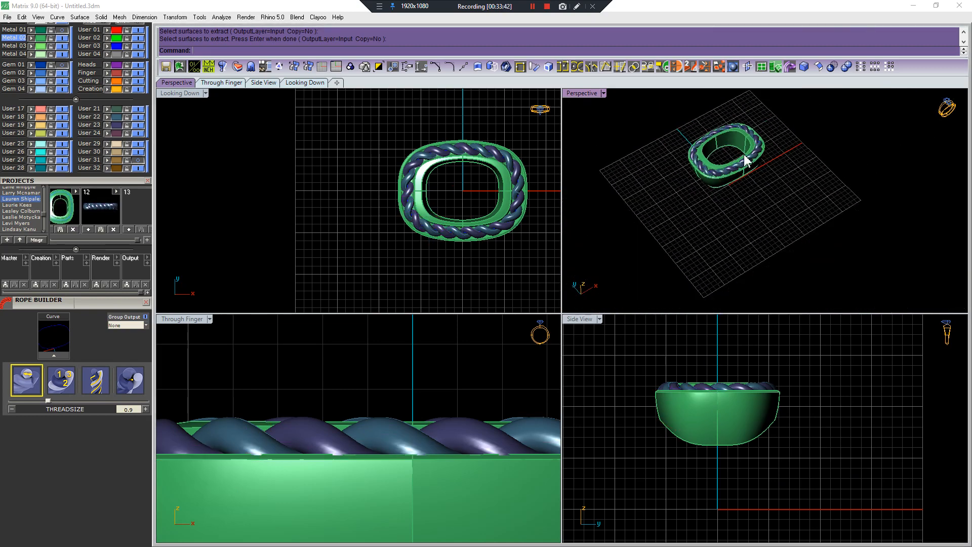
Save all of the halo and rope geometry as project version 13 and as the project's Master file.
{"action": "key", "text": "ctrl+a"}
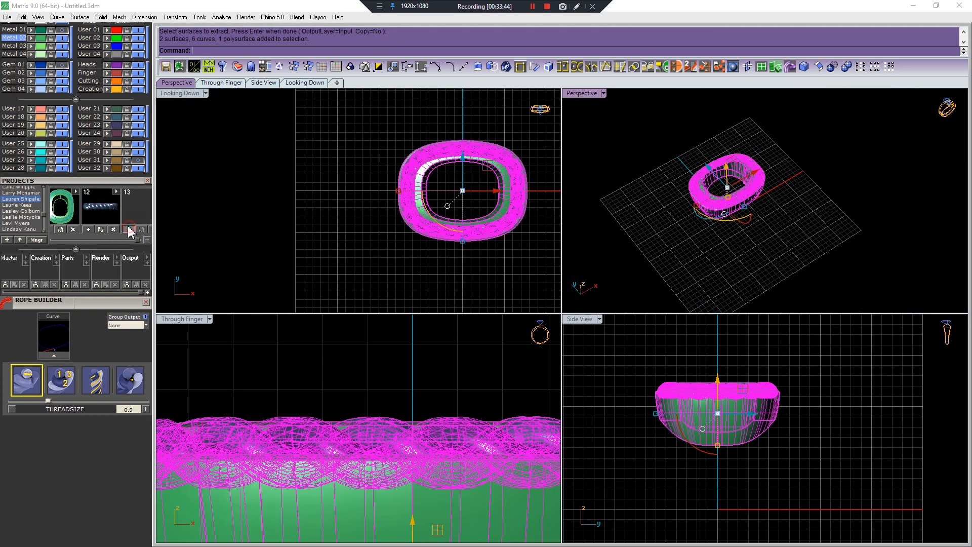
{"action": "left_click", "coordinate": [219, 204]}
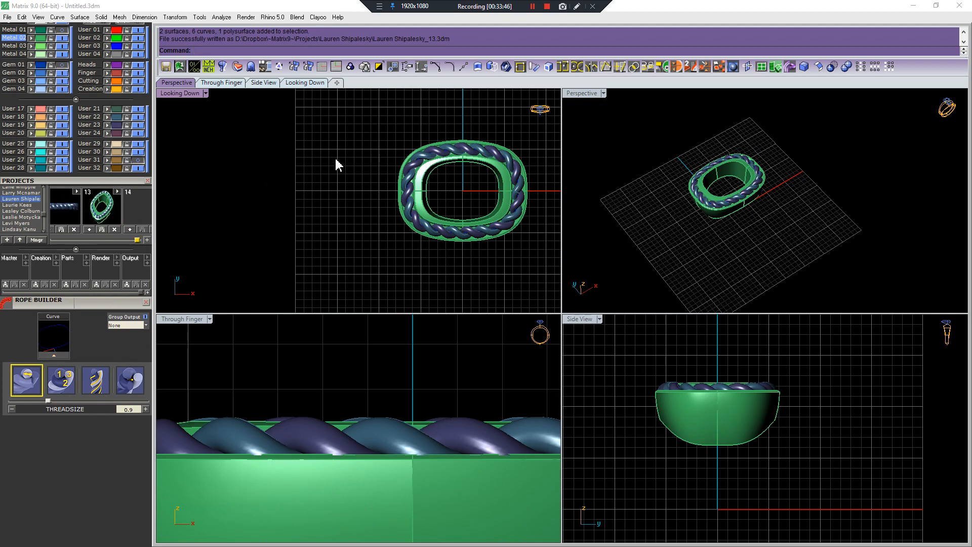
{"action": "key", "text": "ctrl+a"}
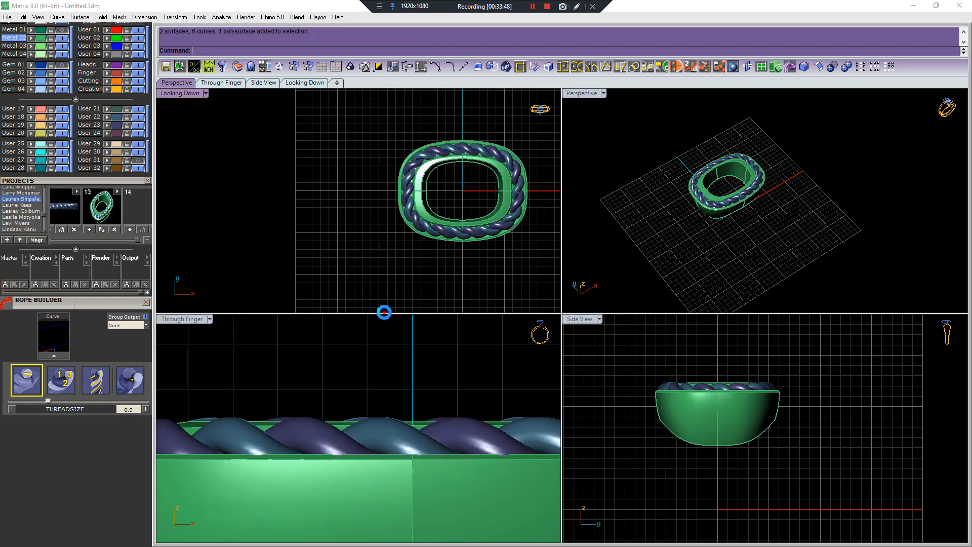
Hide the rope threads, select the channel's floor faces around the halo and lower them slightly.
{"action": "left_click", "coordinate": [146, 120]}
{"action": "scroll", "coordinate": [464, 217], "scroll_direction": "up", "scroll_amount": 3}
{"action": "scroll", "coordinate": [648, 182], "scroll_direction": "up", "scroll_amount": 5}
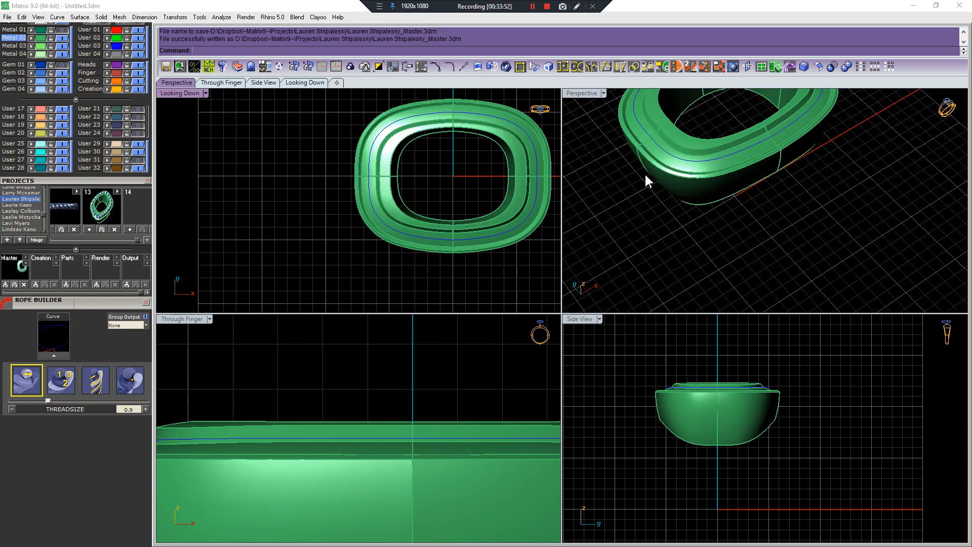
{"action": "scroll", "coordinate": [649, 172], "scroll_direction": "up", "scroll_amount": 3}
{"action": "left_click", "coordinate": [652, 140]}
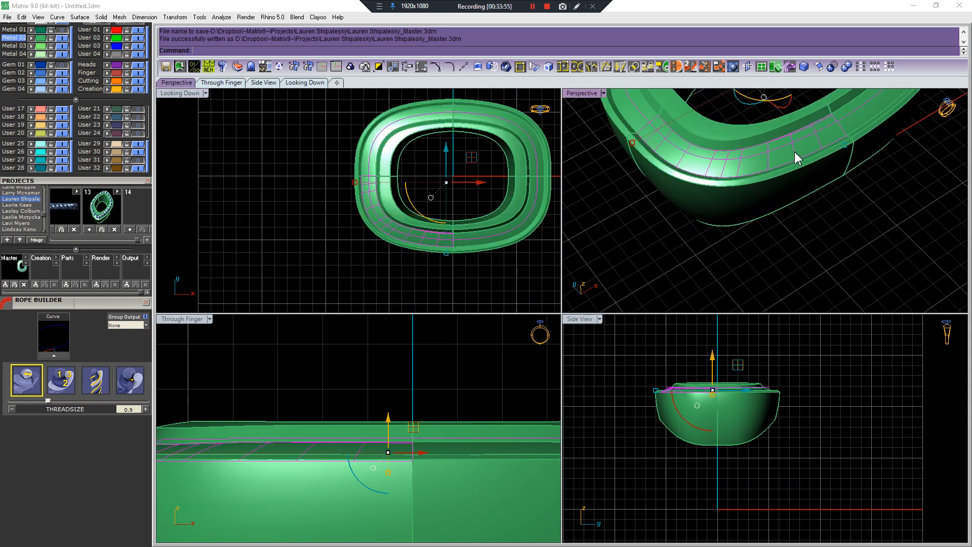
{"action": "right_click_drag", "start_coordinate": [785, 202], "coordinate": [859, 218]}
{"action": "left_click", "coordinate": [859, 218]}
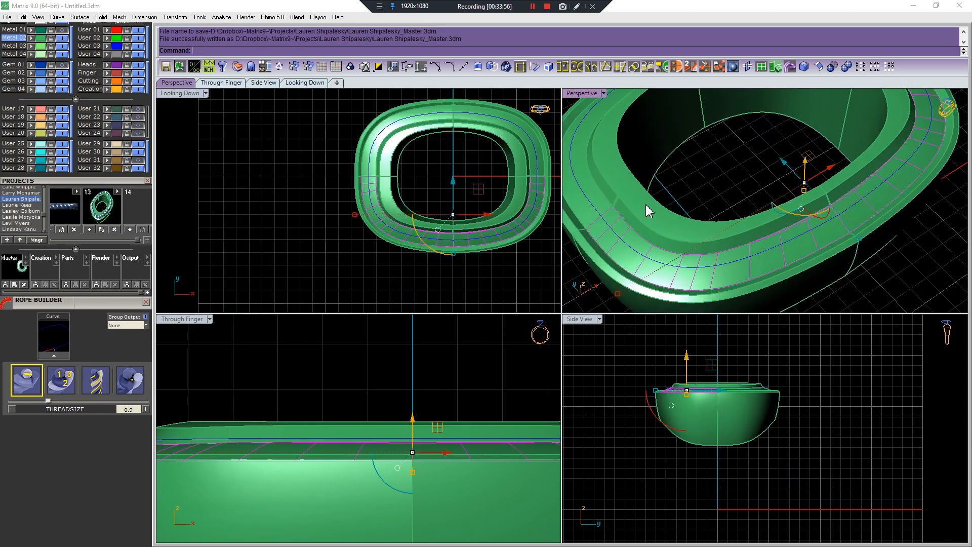
{"action": "right_click_drag", "start_coordinate": [798, 221], "coordinate": [722, 207]}
{"action": "left_click_drag", "start_coordinate": [697, 191], "coordinate": [698, 194]}
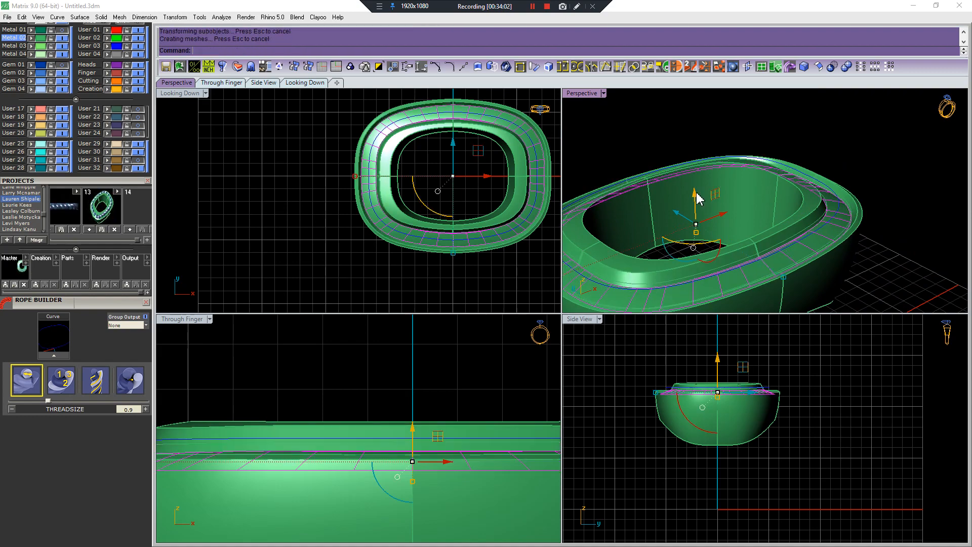
{"action": "right_click_drag", "start_coordinate": [754, 224], "coordinate": [760, 256]}
{"action": "key", "text": "Escape"}
{"action": "scroll", "coordinate": [761, 253], "scroll_direction": "up", "scroll_amount": 3}
{"action": "left_click", "coordinate": [767, 253]}
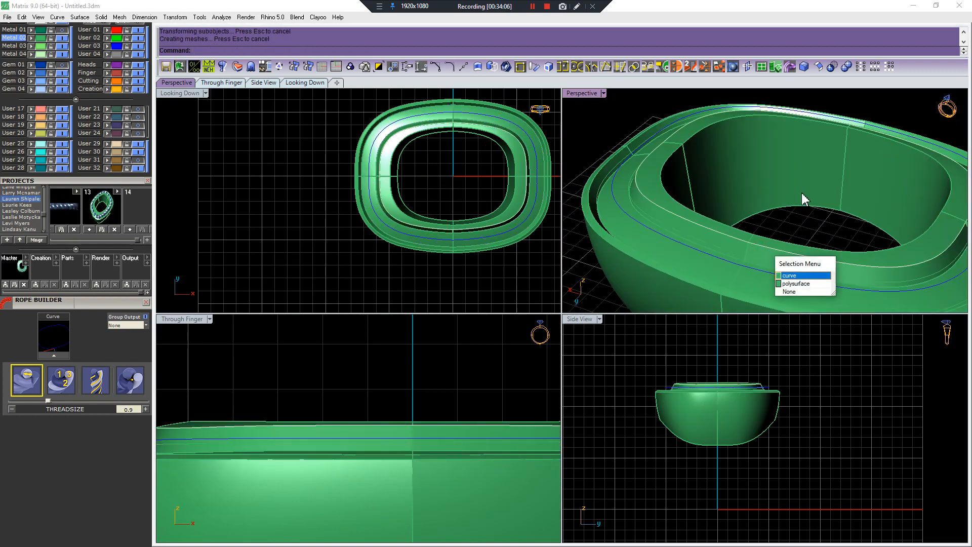
{"action": "key", "text": "Escape"}
{"action": "left_click", "coordinate": [665, 195]}
{"action": "key", "text": "Escape"}
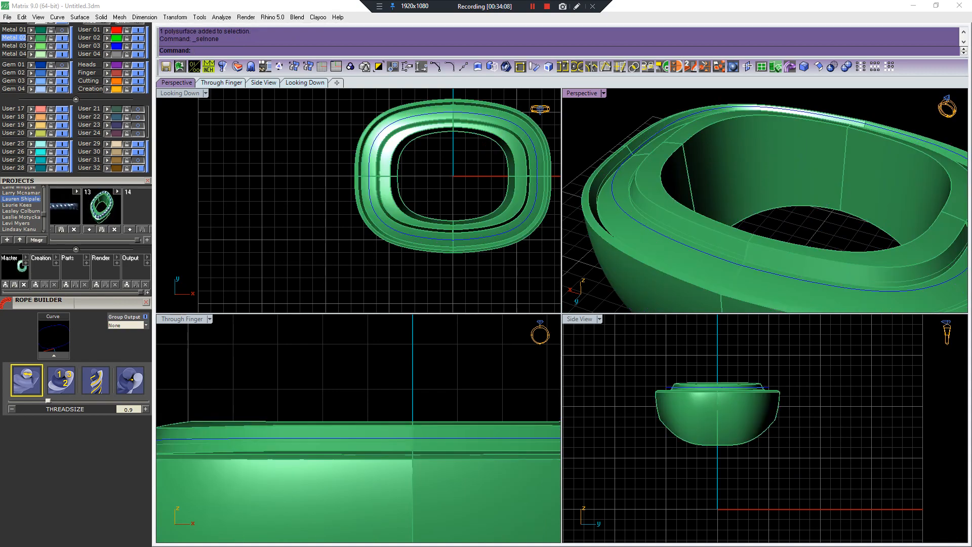
Show the rope threads again, check their fit in the channel and save all geometry as project version 14.
{"action": "scroll", "coordinate": [753, 183], "scroll_direction": "down", "scroll_amount": 4}
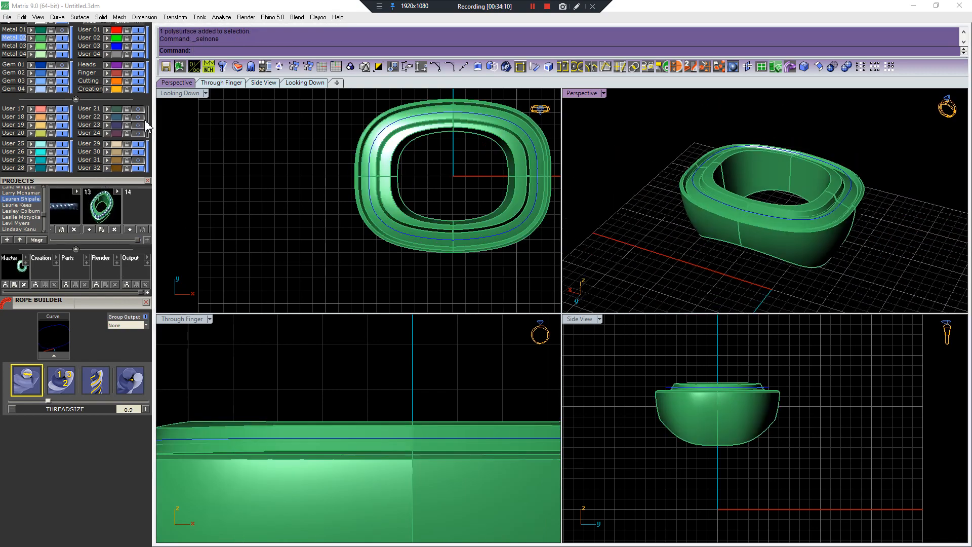
{"action": "scroll", "coordinate": [750, 275], "scroll_direction": "up", "scroll_amount": 4}
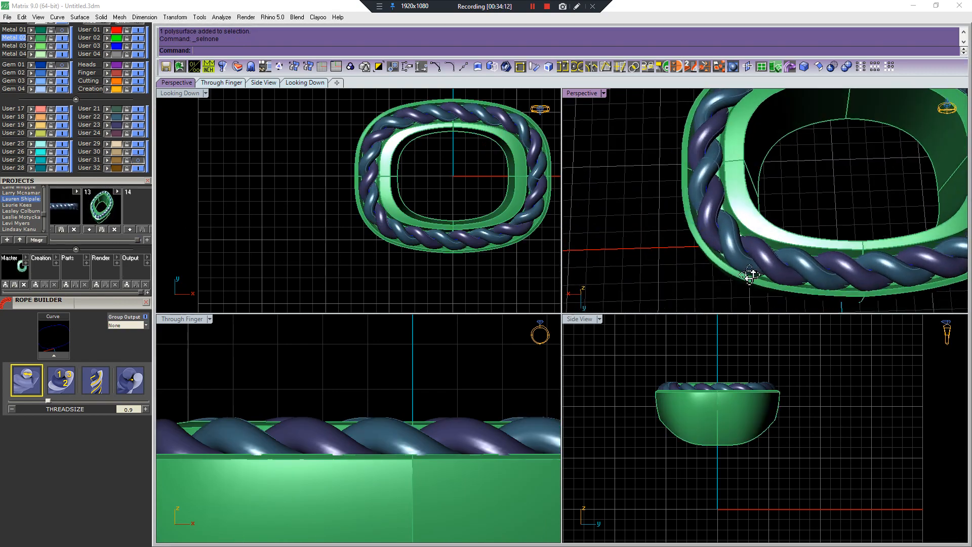
{"action": "right_click_drag", "start_coordinate": [750, 275], "coordinate": [720, 223]}
{"action": "scroll", "coordinate": [836, 229], "scroll_direction": "down", "scroll_amount": 5}
{"action": "scroll", "coordinate": [774, 238], "scroll_direction": "up", "scroll_amount": 5}
{"action": "scroll", "coordinate": [721, 223], "scroll_direction": "down", "scroll_amount": 5}
{"action": "right_click_drag", "start_coordinate": [791, 210], "coordinate": [810, 148]}
{"action": "scroll", "coordinate": [825, 177], "scroll_direction": "up", "scroll_amount": 5}
{"action": "scroll", "coordinate": [811, 148], "scroll_direction": "down", "scroll_amount": 5}
{"action": "left_click_drag", "start_coordinate": [887, 115], "coordinate": [564, 245]}
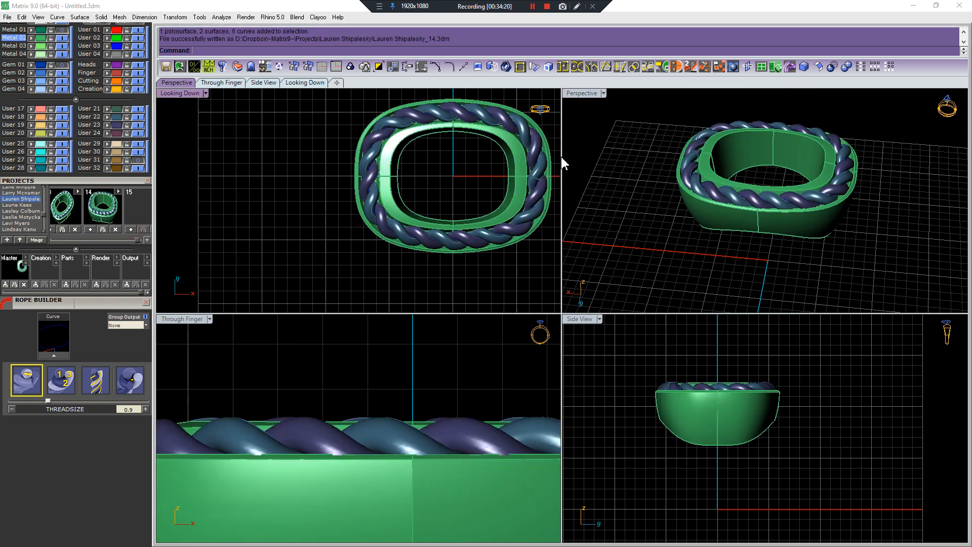
Start an edge fillet with radius 0.15 and select the first edges of the inner wall's upper rim beside the rope.
{"action": "left_click", "coordinate": [804, 67]}
{"action": "scroll", "coordinate": [830, 167], "scroll_direction": "up", "scroll_amount": 8}
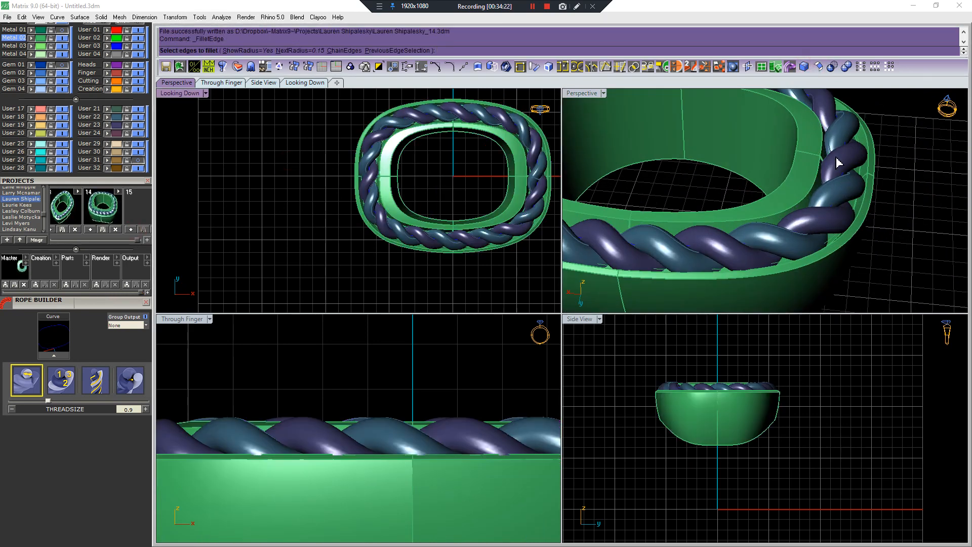
{"action": "left_click", "coordinate": [809, 190]}
{"action": "left_click", "coordinate": [814, 155]}
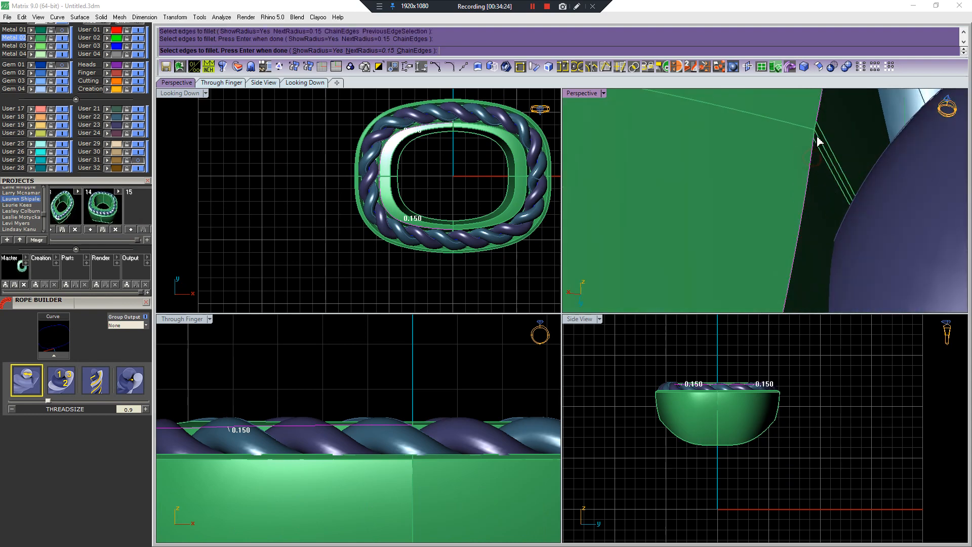
{"action": "scroll", "coordinate": [808, 139], "scroll_direction": "up", "scroll_amount": 4}
{"action": "left_click", "coordinate": [807, 122]}
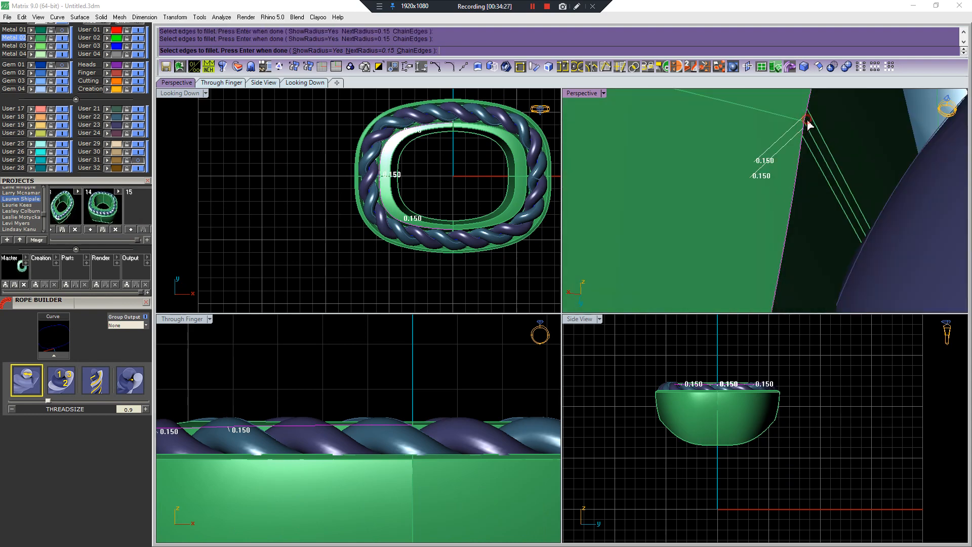
{"action": "scroll", "coordinate": [804, 130], "scroll_direction": "down", "scroll_amount": 5}
{"action": "scroll", "coordinate": [708, 215], "scroll_direction": "up", "scroll_amount": 2}
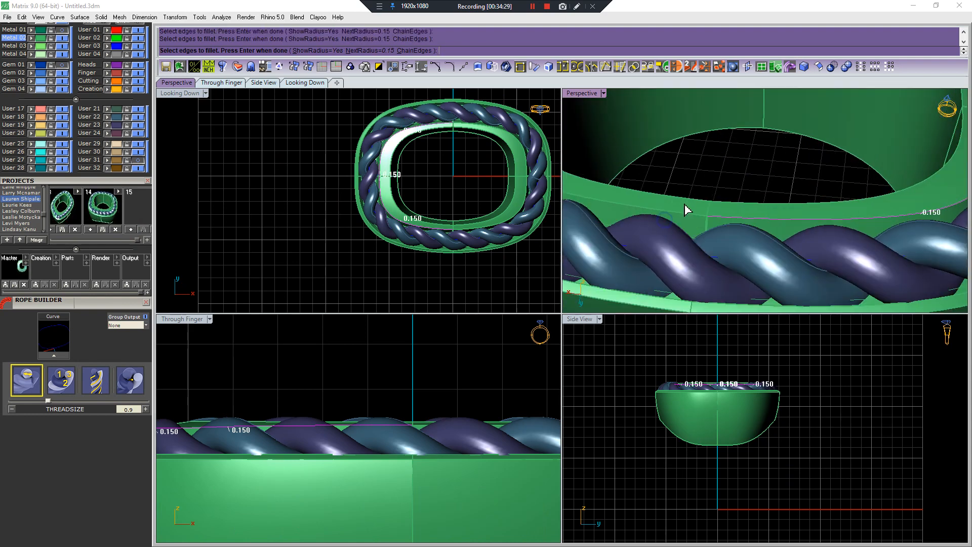
{"action": "left_click", "coordinate": [707, 216]}
{"action": "scroll", "coordinate": [701, 202], "scroll_direction": "up", "scroll_amount": 5}
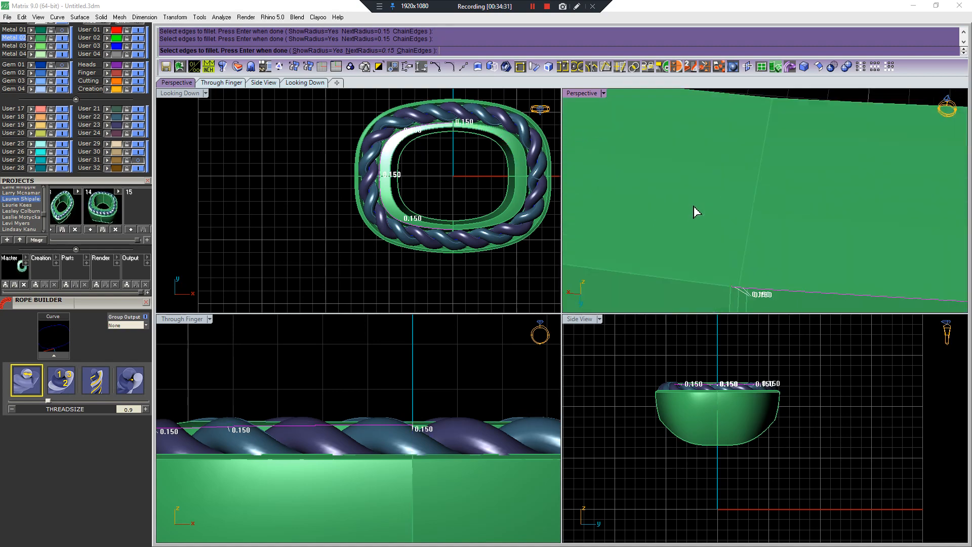
{"action": "left_click", "coordinate": [697, 289]}
Add the remaining edges around the inner wall's upper rim and apply the 0.15 fillet.
{"action": "scroll", "coordinate": [683, 279], "scroll_direction": "down", "scroll_amount": 3}
{"action": "scroll", "coordinate": [759, 243], "scroll_direction": "up", "scroll_amount": 6}
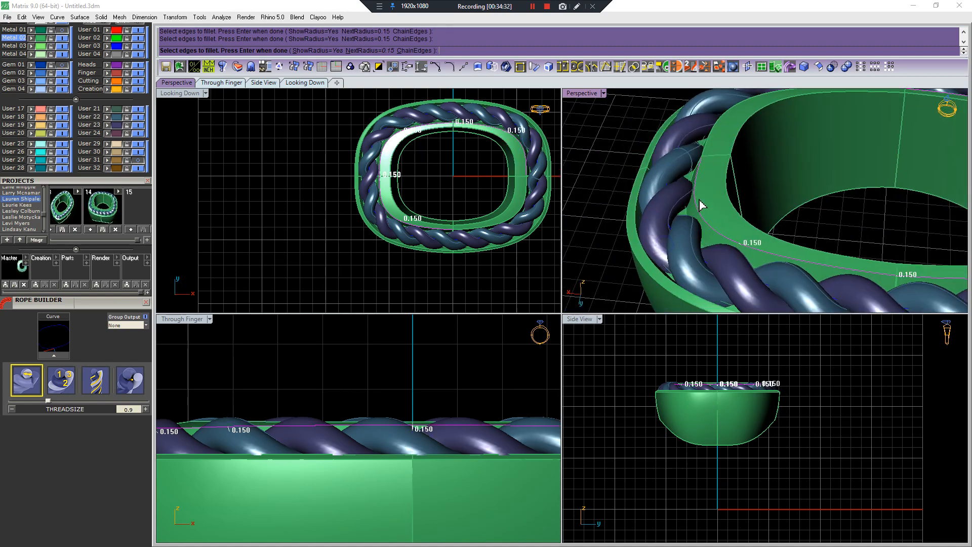
{"action": "right_click_drag", "start_coordinate": [757, 163], "coordinate": [800, 167]}
{"action": "scroll", "coordinate": [800, 166], "scroll_direction": "down", "scroll_amount": 3}
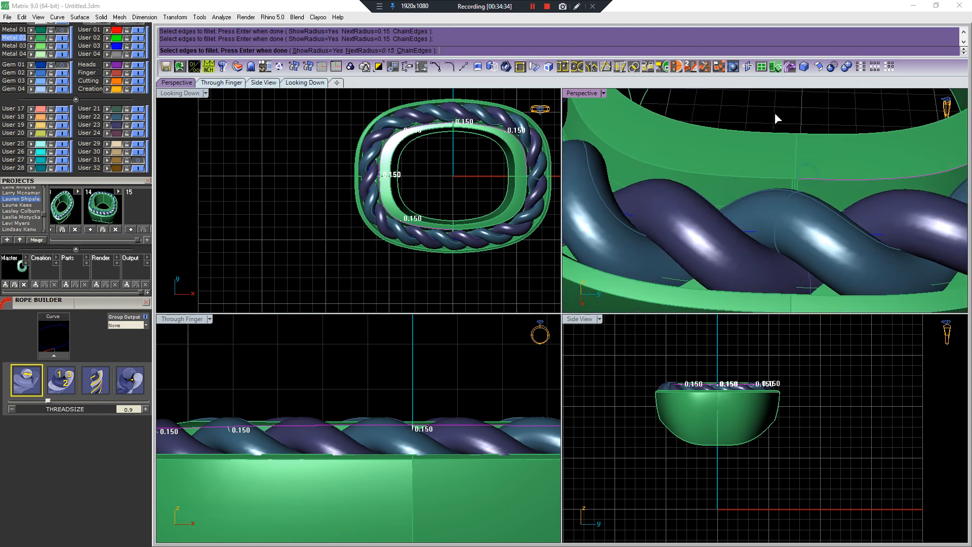
{"action": "scroll", "coordinate": [825, 196], "scroll_direction": "up", "scroll_amount": 2}
{"action": "scroll", "coordinate": [767, 188], "scroll_direction": "up", "scroll_amount": 2}
{"action": "left_click", "coordinate": [767, 187]}
{"action": "scroll", "coordinate": [729, 191], "scroll_direction": "down", "scroll_amount": 7}
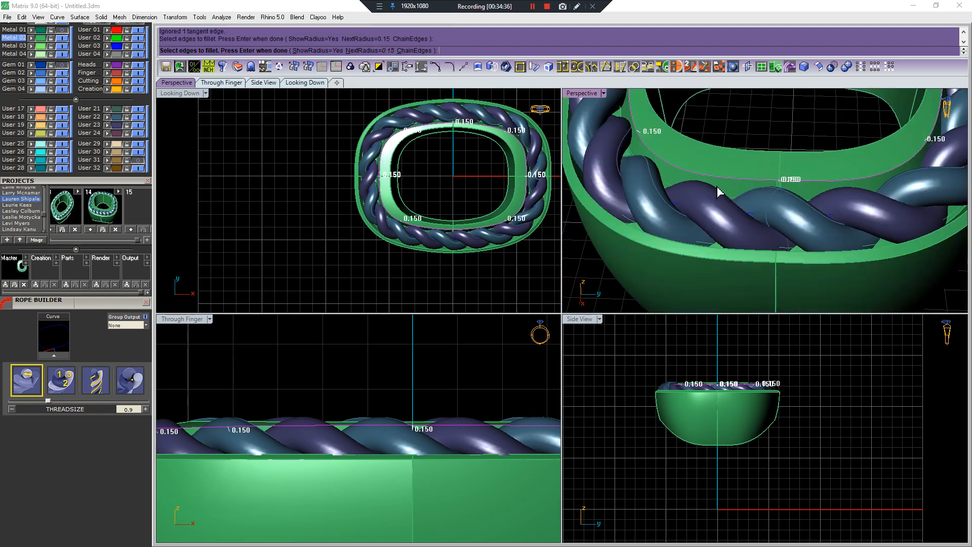
{"action": "right_click_drag", "start_coordinate": [718, 190], "coordinate": [628, 195]}
{"action": "scroll", "coordinate": [738, 191], "scroll_direction": "up", "scroll_amount": 5}
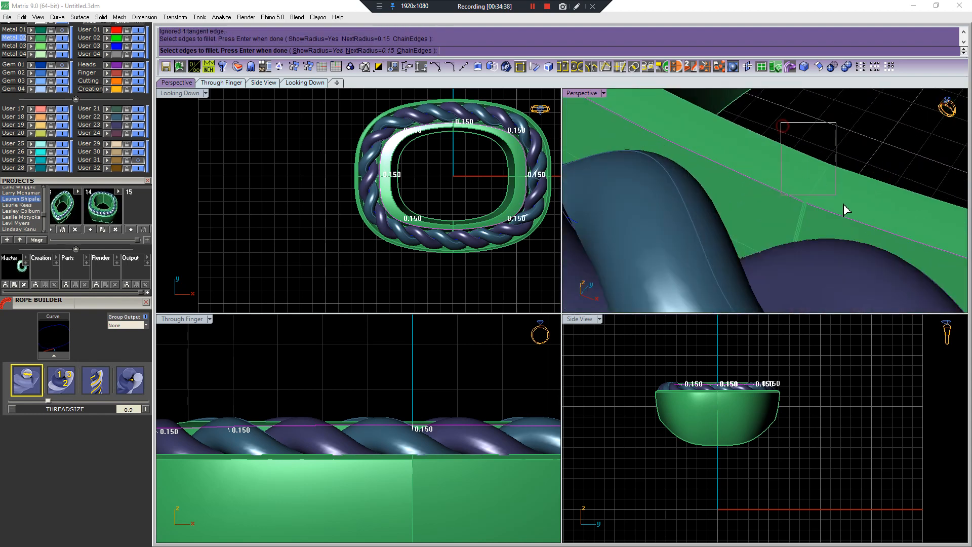
{"action": "left_click", "coordinate": [846, 214]}
{"action": "right_click_drag", "start_coordinate": [855, 163], "coordinate": [818, 195]}
{"action": "key", "text": "Return"}
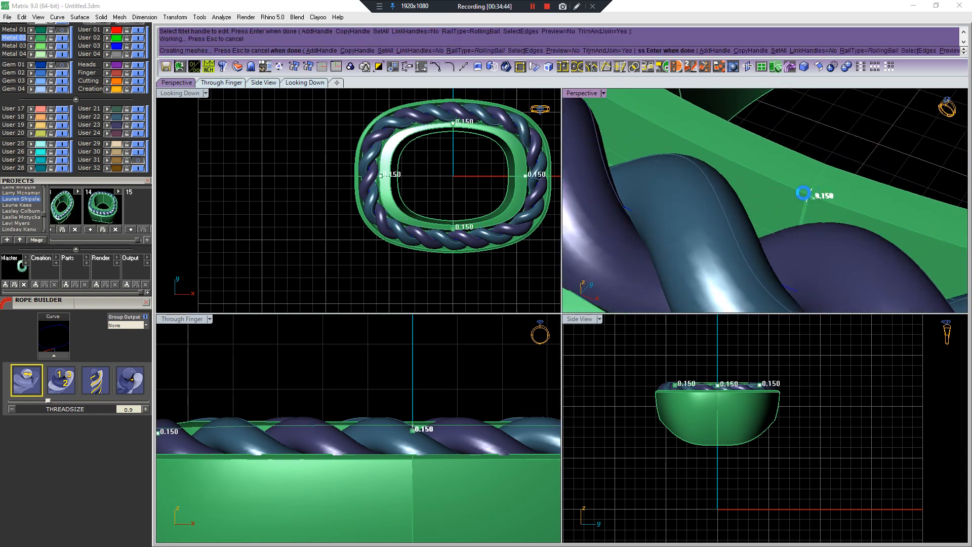
Start an edge fillet with radius 0.15 and hide the rope threads to expose the channel's outer rim.
{"action": "scroll", "coordinate": [807, 200], "scroll_direction": "down", "scroll_amount": 5}
{"action": "right_click_drag", "start_coordinate": [809, 213], "coordinate": [734, 221]}
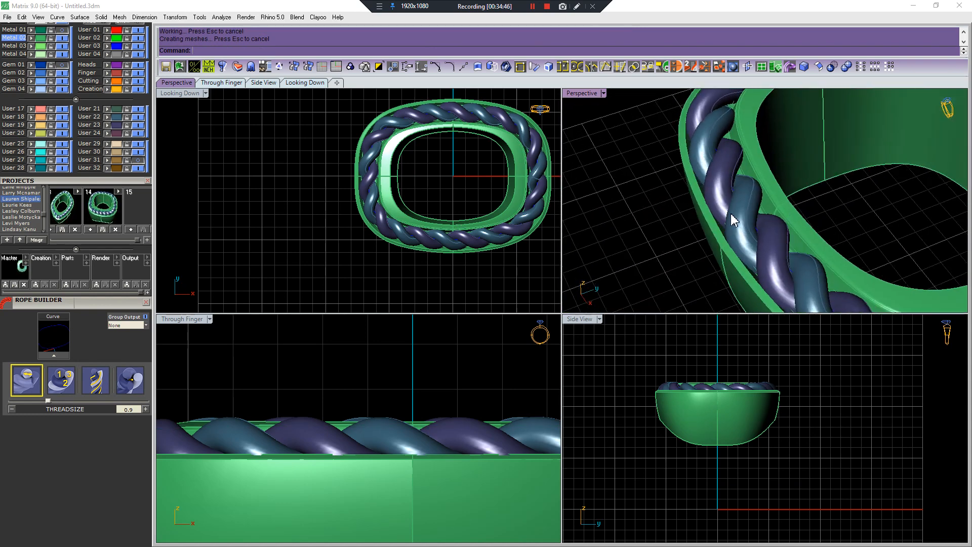
{"action": "right_click", "coordinate": [724, 237]}
{"action": "scroll", "coordinate": [724, 237], "scroll_direction": "up", "scroll_amount": 3}
{"action": "scroll", "coordinate": [738, 283], "scroll_direction": "up", "scroll_amount": 2}
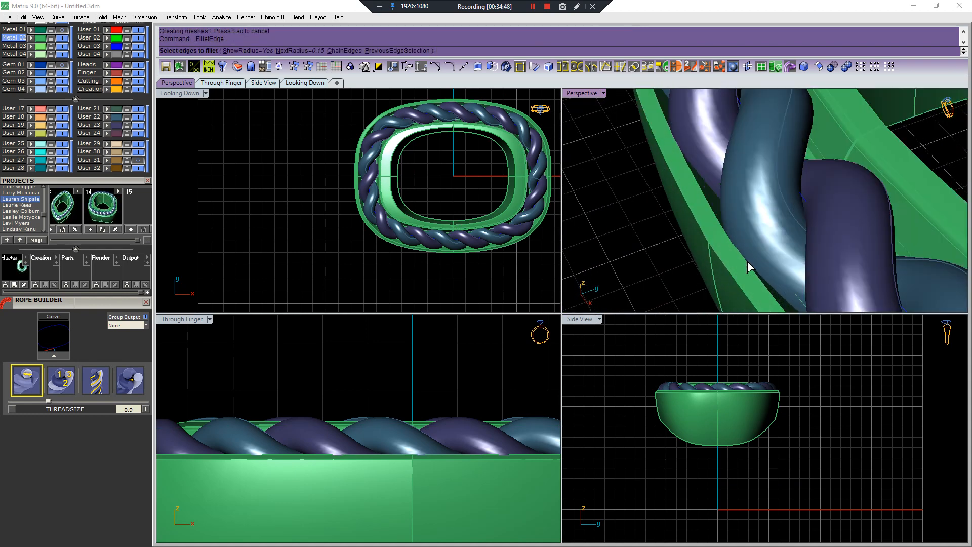
{"action": "left_click", "coordinate": [148, 125]}
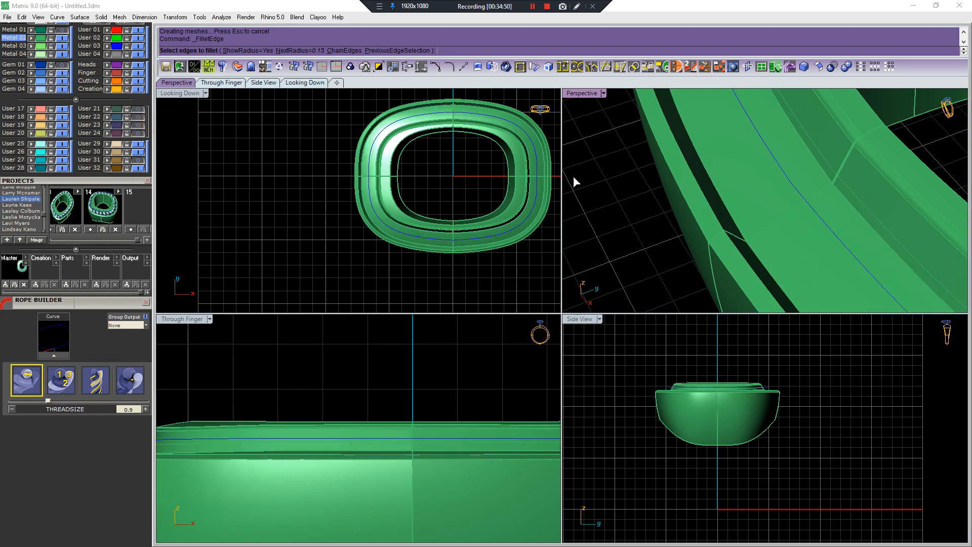
{"action": "left_click", "coordinate": [680, 181]}
{"action": "left_click", "coordinate": [685, 187]}
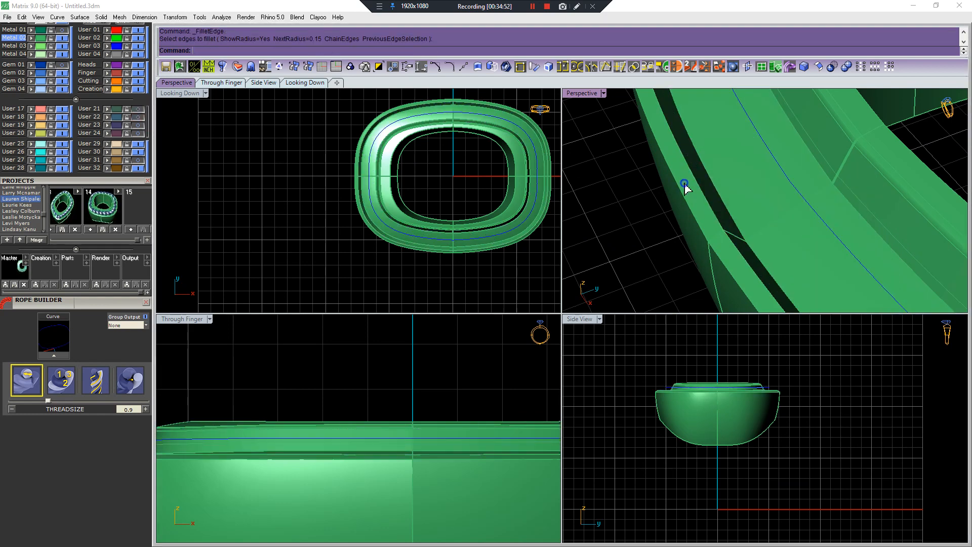
Select the edges all around the halo's outer rim and apply the 0.15 fillet.
{"action": "scroll", "coordinate": [681, 187], "scroll_direction": "down", "scroll_amount": 3}
{"action": "scroll", "coordinate": [681, 194], "scroll_direction": "down", "scroll_amount": 3}
{"action": "left_click", "coordinate": [706, 221]}
{"action": "scroll", "coordinate": [703, 221], "scroll_direction": "up", "scroll_amount": 5}
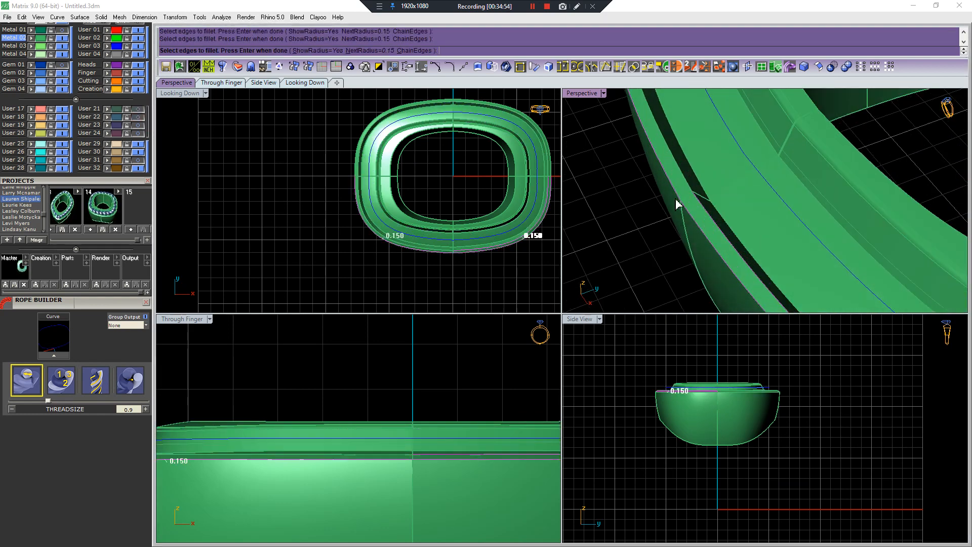
{"action": "scroll", "coordinate": [709, 212], "scroll_direction": "down", "scroll_amount": 5}
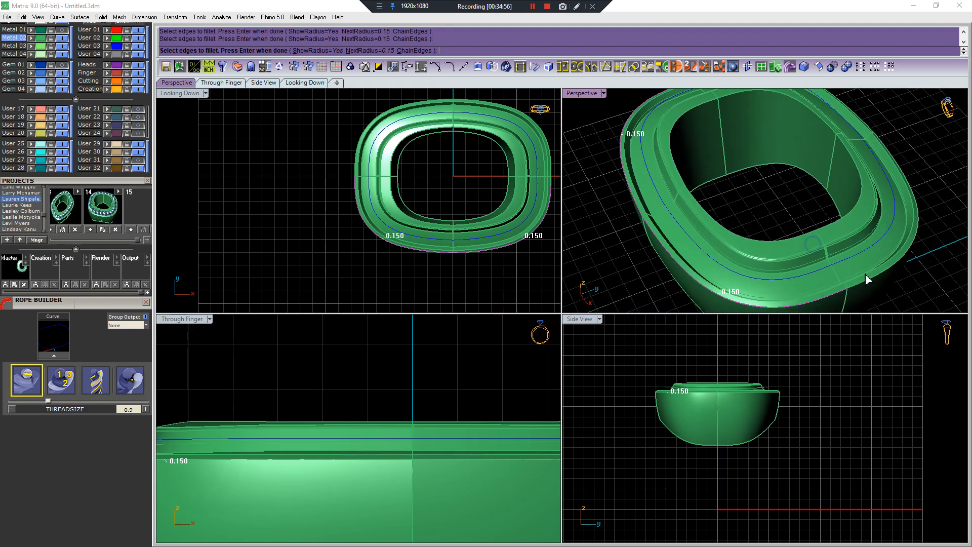
{"action": "left_click", "coordinate": [870, 280]}
{"action": "mouse_move", "coordinate": [870, 280]}
{"action": "right_mouse_down"}
{"action": "mouse_move", "coordinate": [749, 226]}
{"action": "mouse_move", "coordinate": [856, 285]}
{"action": "right_mouse_up"}
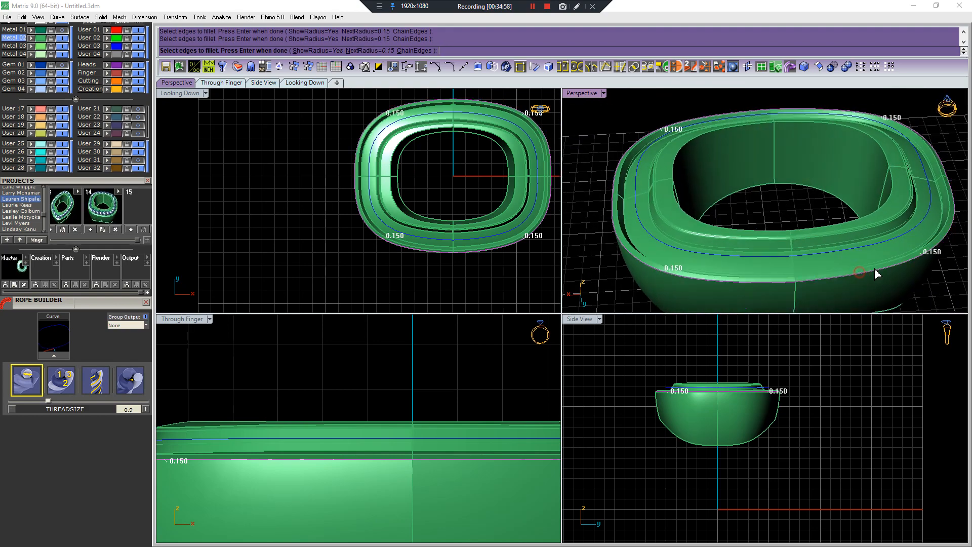
{"action": "right_click_drag", "start_coordinate": [904, 260], "coordinate": [856, 240]}
{"action": "key", "text": "Return"}
{"action": "key", "text": "Return"}
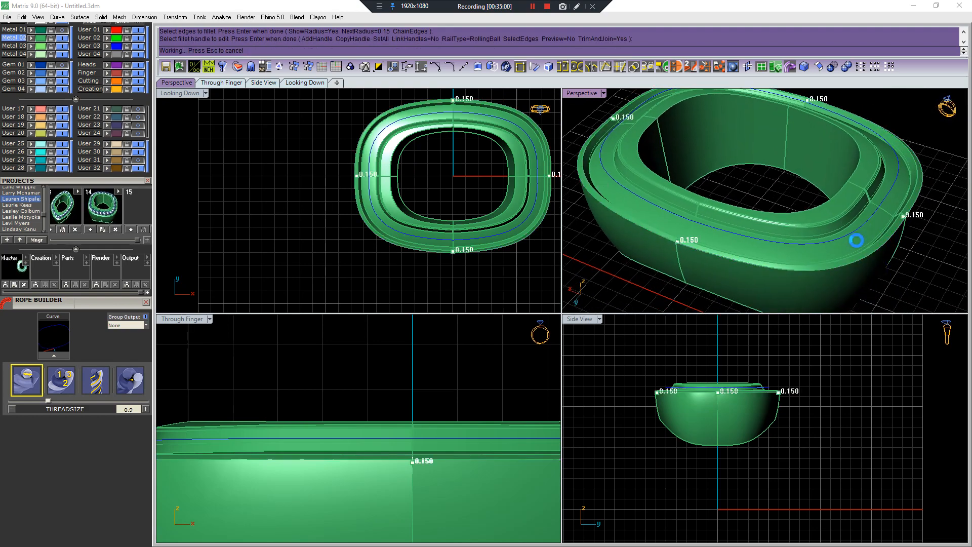
Show the rope threads again and check how they sit in the filleted channel.
{"action": "right_click_drag", "start_coordinate": [771, 249], "coordinate": [818, 271]}
{"action": "scroll", "coordinate": [809, 266], "scroll_direction": "down", "scroll_amount": 4}
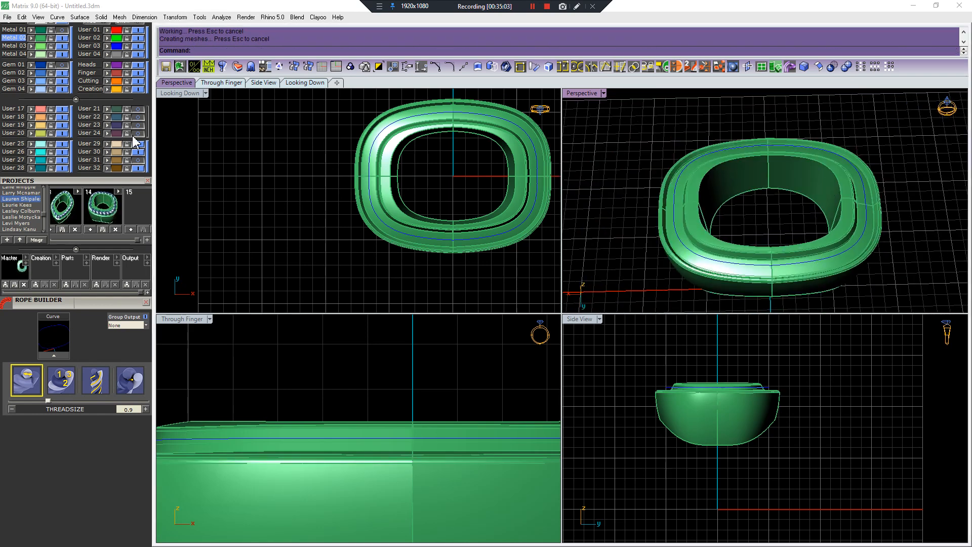
{"action": "scroll", "coordinate": [831, 172], "scroll_direction": "up", "scroll_amount": 4}
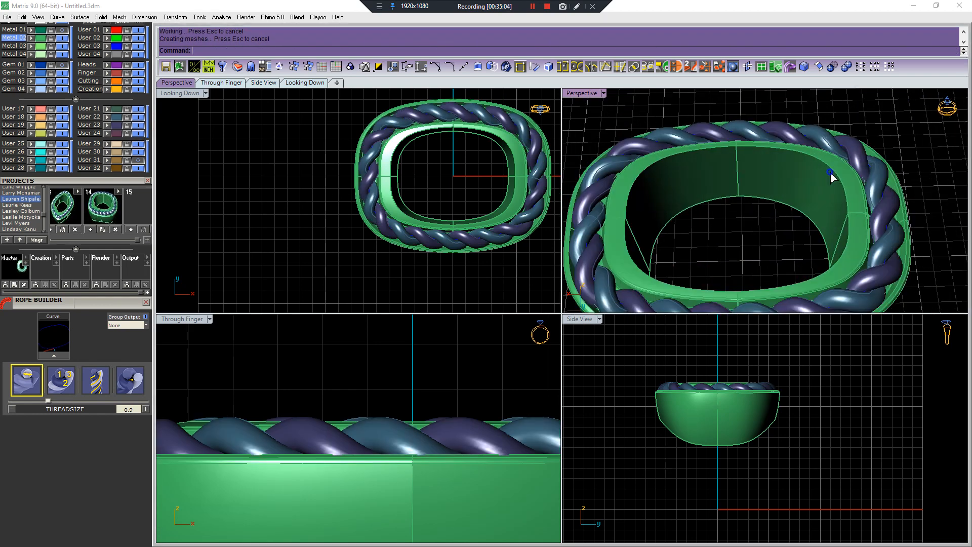
{"action": "key", "text": "Return"}
{"action": "scroll", "coordinate": [829, 177], "scroll_direction": "up", "scroll_amount": 3}
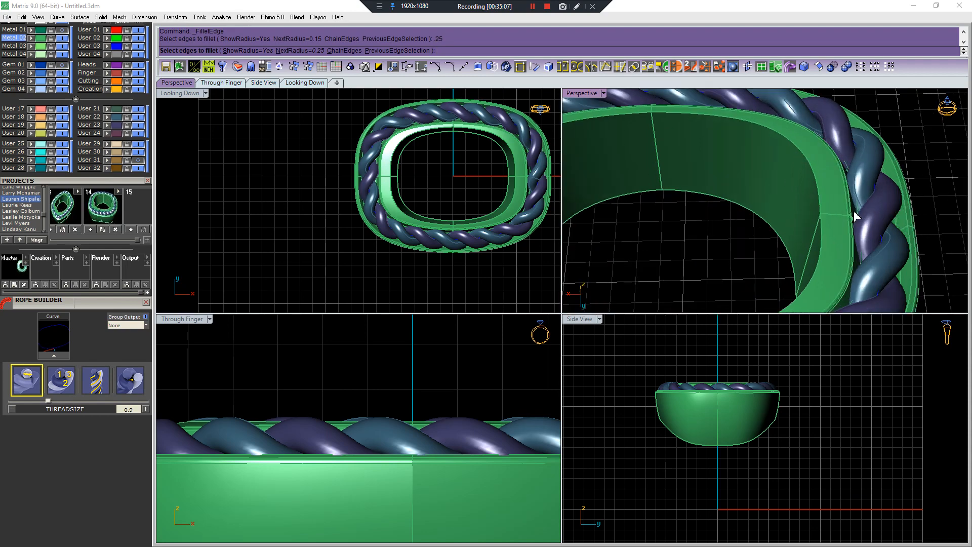
{"action": "left_click", "coordinate": [802, 235]}
{"action": "scroll", "coordinate": [802, 232], "scroll_direction": "down", "scroll_amount": 4}
{"action": "scroll", "coordinate": [801, 226], "scroll_direction": "down", "scroll_amount": 4}
{"action": "key", "text": "Escape"}
Show the centre gem on layer Gem 01 and its prong head on layer User 31, keeping Metal 01 hidden.
{"action": "right_click_drag", "start_coordinate": [801, 227], "coordinate": [767, 255]}
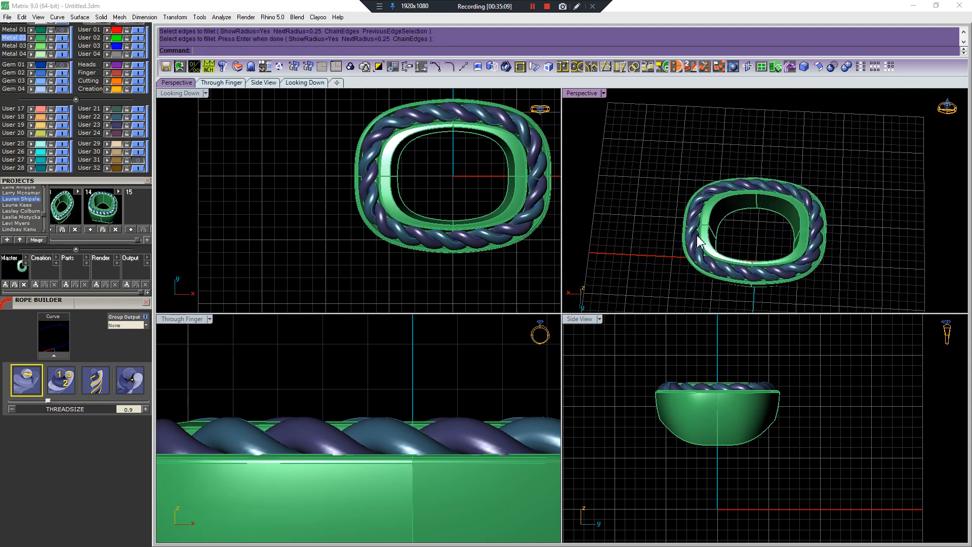
{"action": "left_click", "coordinate": [62, 30]}
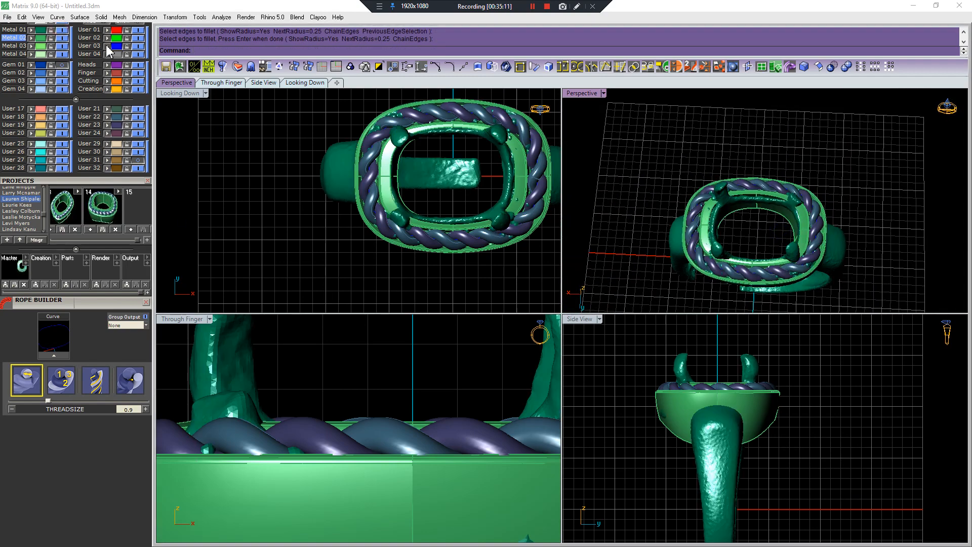
{"action": "left_click", "coordinate": [62, 30]}
{"action": "left_click", "coordinate": [62, 65]}
{"action": "left_click", "coordinate": [138, 160]}
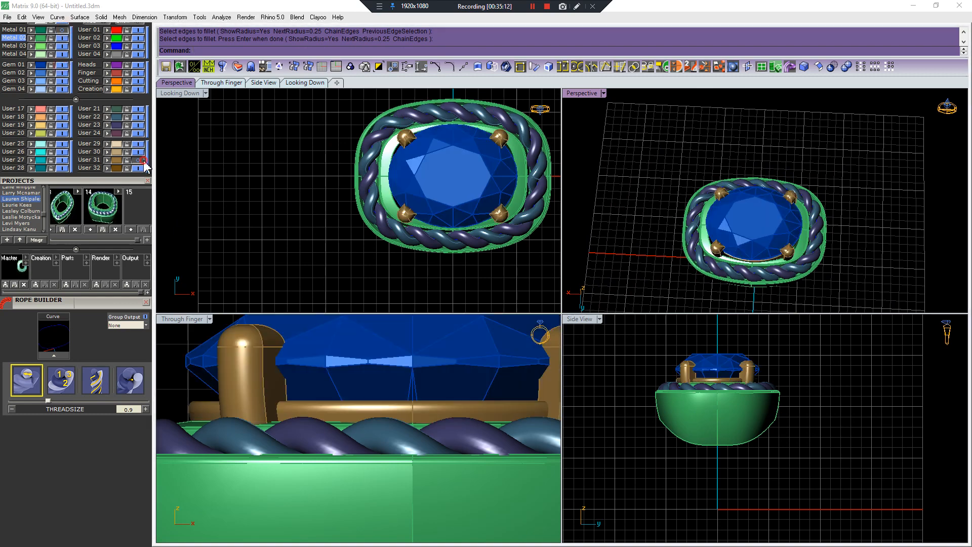
{"action": "right_click_drag", "start_coordinate": [670, 180], "coordinate": [679, 174]}
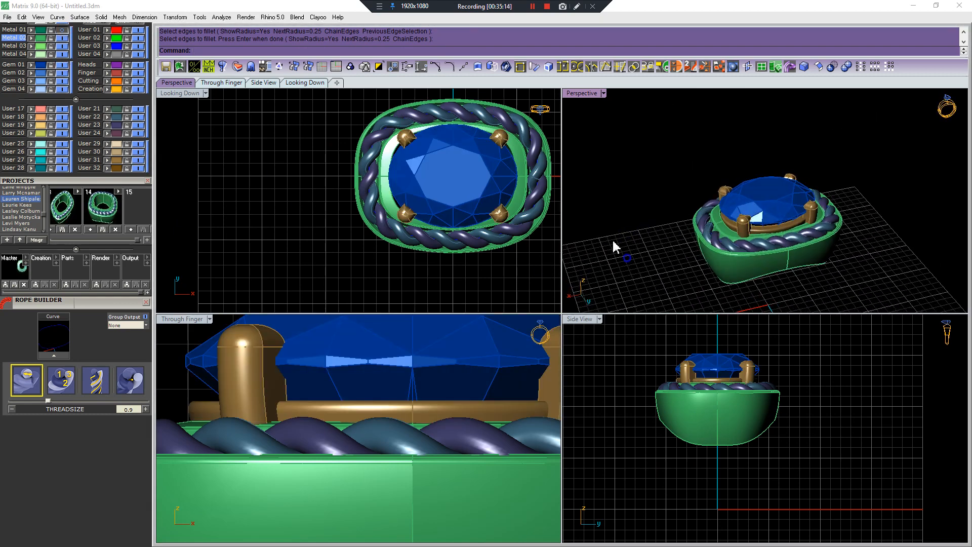
{"action": "right_click_drag", "start_coordinate": [613, 247], "coordinate": [608, 227]}
{"action": "left_click_drag", "start_coordinate": [138, 241], "coordinate": [128, 241]}
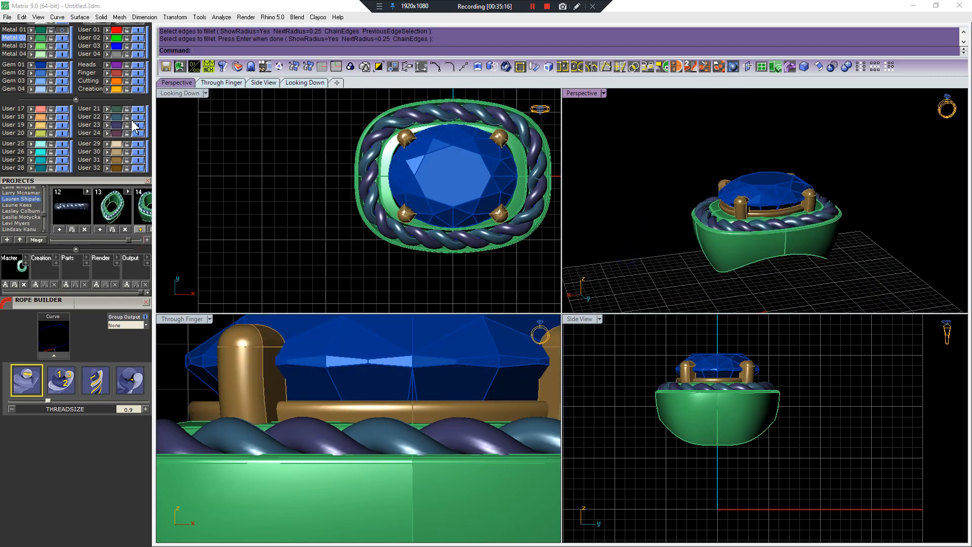
Bring the ring shank back into the scene and review the complete ring.
{"action": "right_click", "coordinate": [379, 70]}
{"action": "scroll", "coordinate": [391, 196], "scroll_direction": "down", "scroll_amount": 6}
{"action": "scroll", "coordinate": [840, 227], "scroll_direction": "down", "scroll_amount": 8}
{"action": "mouse_move", "coordinate": [844, 216]}
{"action": "right_mouse_down"}
{"action": "mouse_move", "coordinate": [848, 232]}
{"action": "mouse_move", "coordinate": [835, 226]}
{"action": "right_mouse_up"}
{"action": "scroll", "coordinate": [849, 237], "scroll_direction": "up", "scroll_amount": 6}
{"action": "left_click", "coordinate": [846, 229]}
{"action": "scroll", "coordinate": [831, 242], "scroll_direction": "down", "scroll_amount": 4}
Select the halo, rope and shank without the gem and move them to layer User 31.
{"action": "left_click_drag", "start_coordinate": [868, 152], "coordinate": [633, 295]}
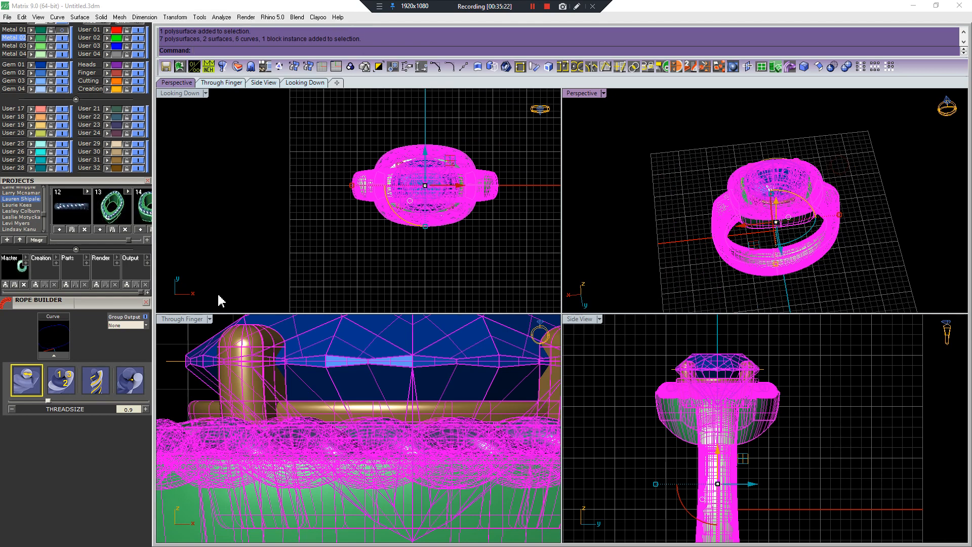
{"action": "left_click", "coordinate": [430, 250]}
{"action": "scroll", "coordinate": [334, 455], "scroll_direction": "down", "scroll_amount": 8}
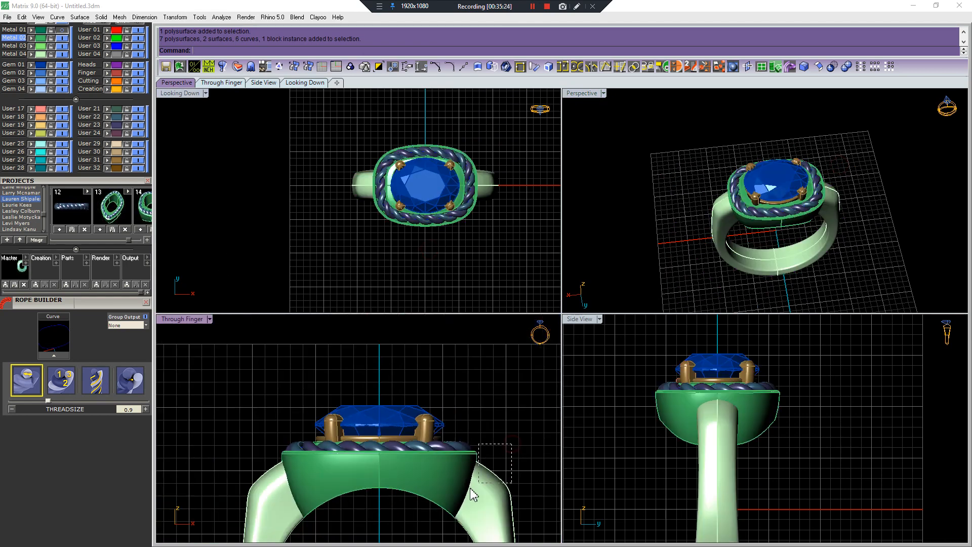
{"action": "left_click_drag", "start_coordinate": [472, 494], "coordinate": [452, 507]}
{"action": "left_click", "coordinate": [107, 160]}
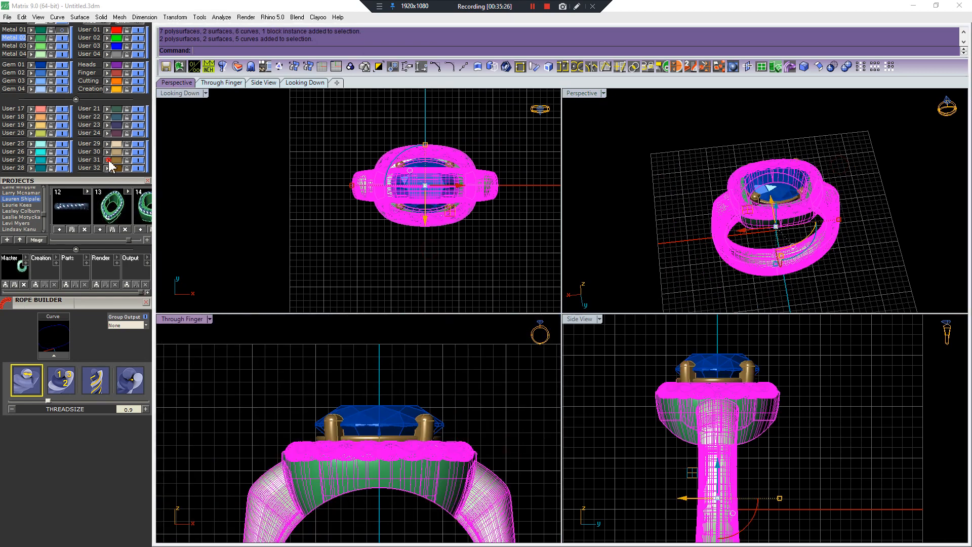
Select all geometry of the rope halo ring and save it as project version 15.
{"action": "left_click", "coordinate": [781, 151]}
{"action": "key", "text": "ctrl+a"}
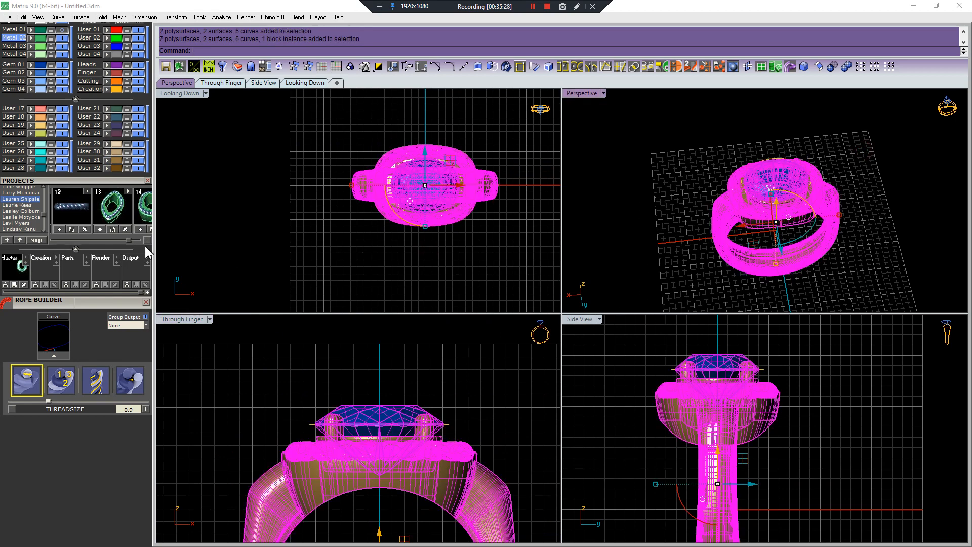
{"action": "left_click_drag", "start_coordinate": [128, 240], "coordinate": [150, 243]}
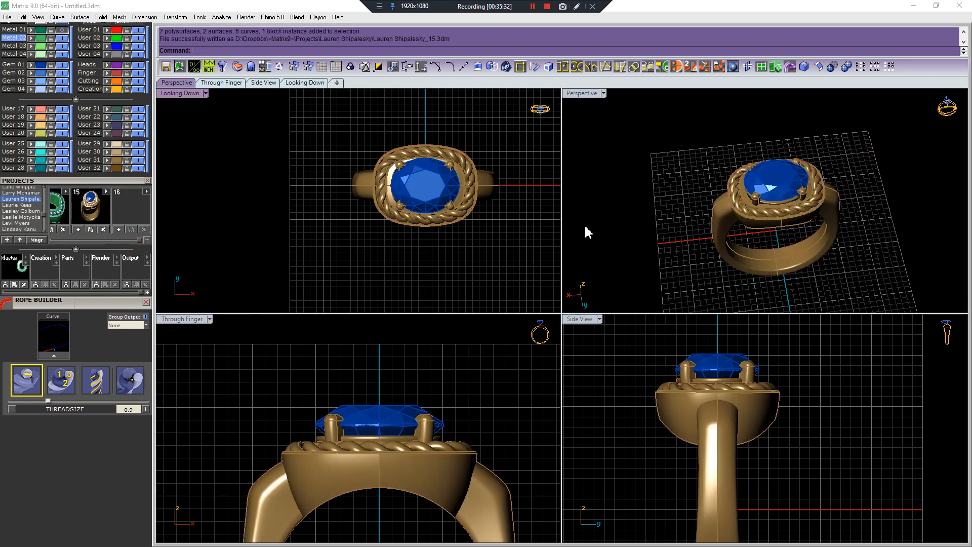
Inspect the rope halo ring and import the gem-set halo ring from project version 10.
{"action": "mouse_move", "coordinate": [834, 261]}
{"action": "right_mouse_down"}
{"action": "mouse_move", "coordinate": [864, 173]}
{"action": "mouse_move", "coordinate": [899, 176]}
{"action": "mouse_move", "coordinate": [834, 218]}
{"action": "mouse_move", "coordinate": [831, 249]}
{"action": "right_mouse_up"}
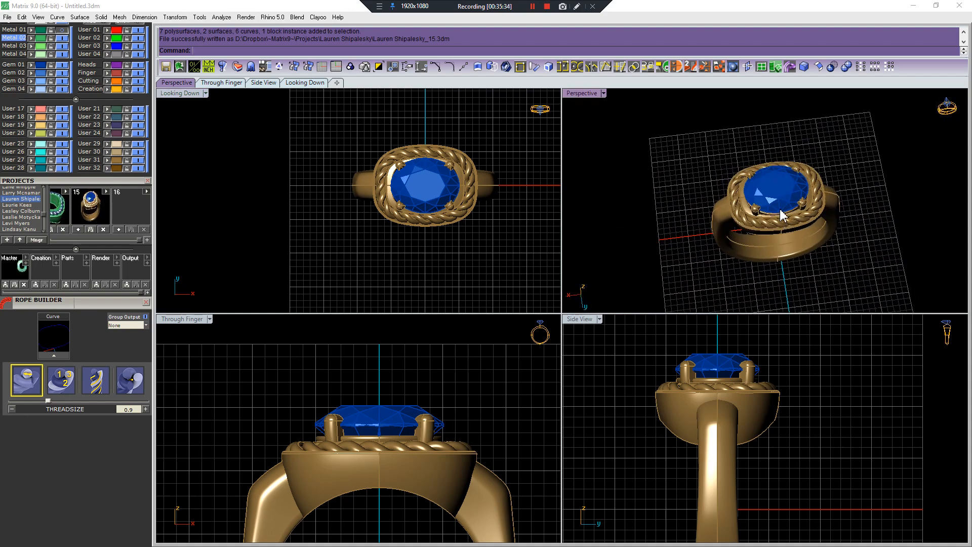
{"action": "scroll", "coordinate": [781, 216], "scroll_direction": "up", "scroll_amount": 3}
{"action": "left_click", "coordinate": [786, 199]}
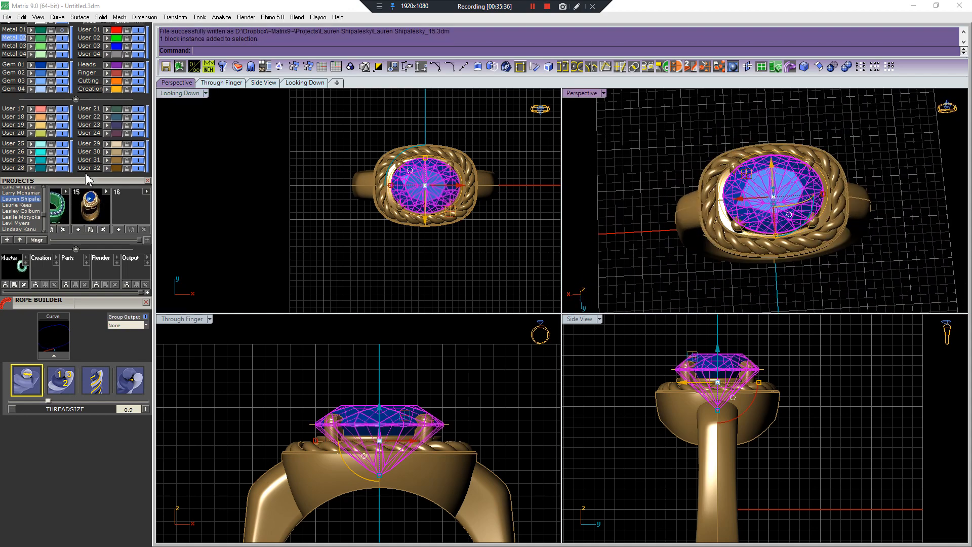
{"action": "left_click_drag", "start_coordinate": [139, 240], "coordinate": [104, 246]}
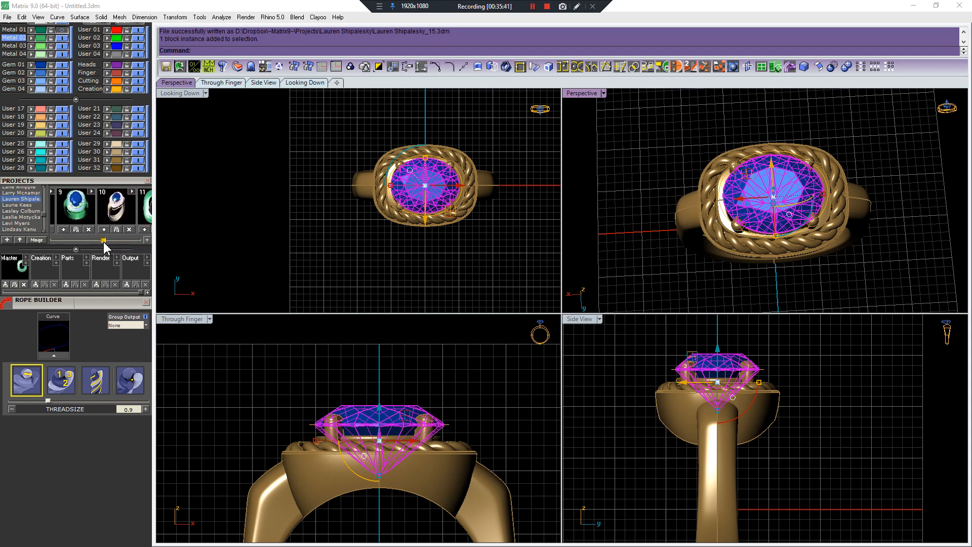
{"action": "left_click", "coordinate": [118, 213]}
Move the imported gem-set ring along the Y axis until it stands clear of the rope halo ring.
{"action": "right_click_drag", "start_coordinate": [431, 211], "coordinate": [407, 271]}
{"action": "left_click_drag", "start_coordinate": [402, 211], "coordinate": [407, 87]}
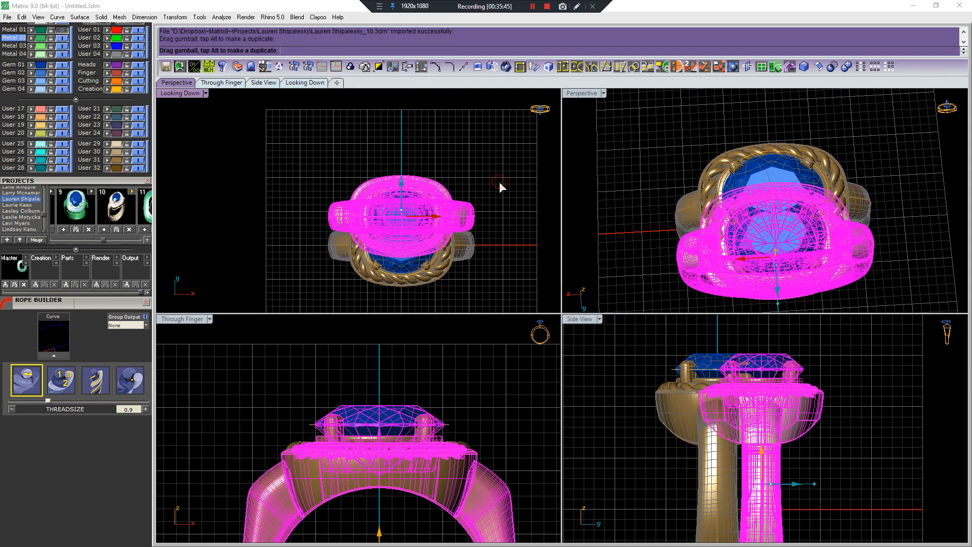
{"action": "scroll", "coordinate": [425, 206], "scroll_direction": "down", "scroll_amount": 2}
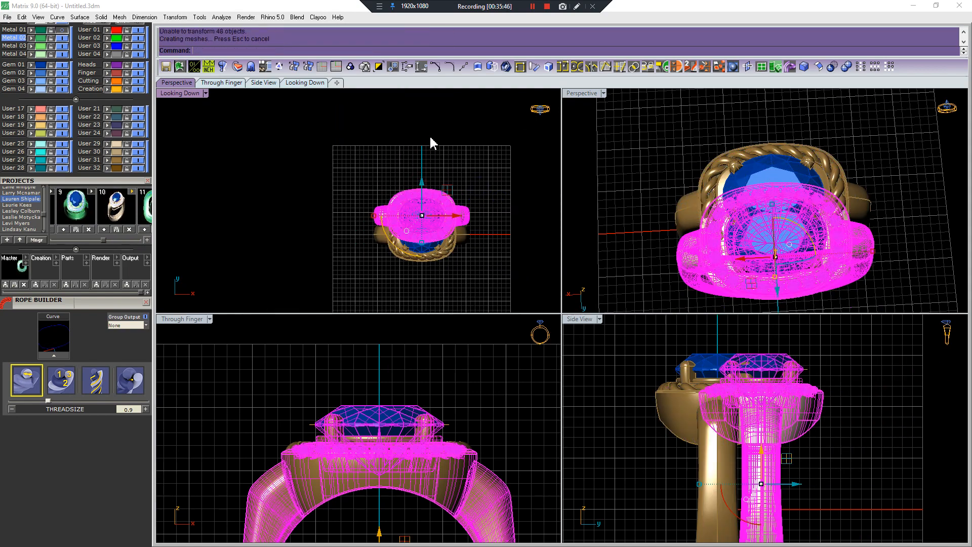
{"action": "left_click_drag", "start_coordinate": [421, 185], "coordinate": [425, 137]}
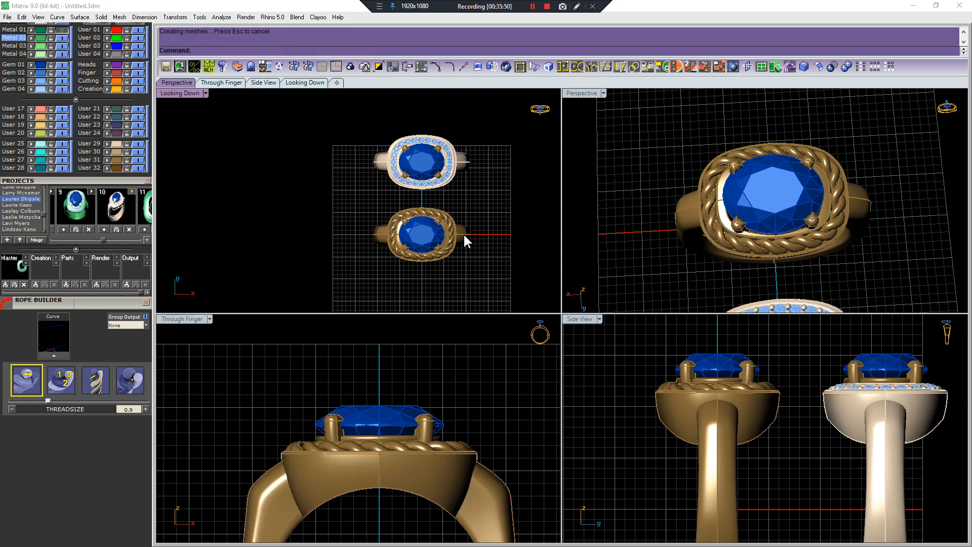
Select both rings and save them together as project version 16.
{"action": "scroll", "coordinate": [434, 223], "scroll_direction": "up", "scroll_amount": 3}
{"action": "scroll", "coordinate": [818, 243], "scroll_direction": "down", "scroll_amount": 3}
{"action": "right_click_drag", "start_coordinate": [819, 243], "coordinate": [861, 132]}
{"action": "key", "text": "ctrl+a"}
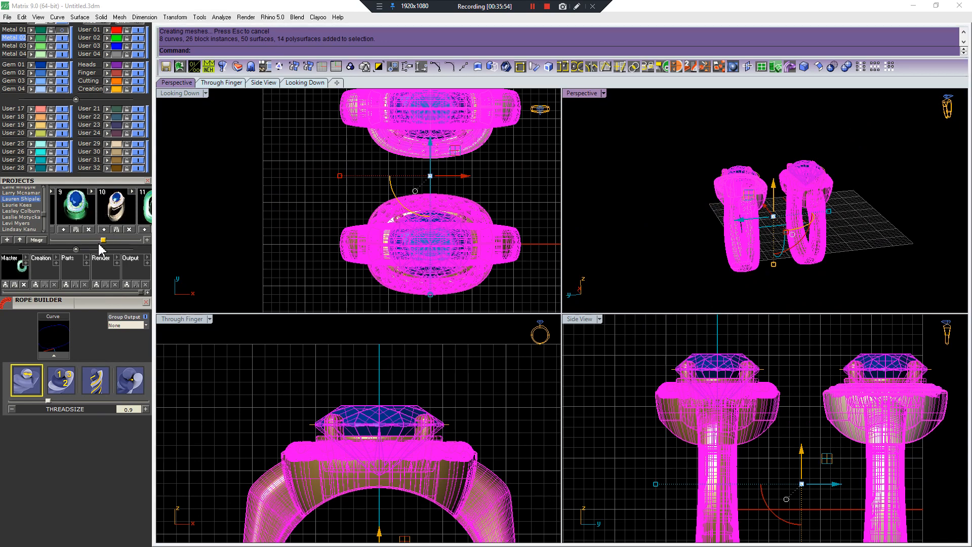
{"action": "left_click_drag", "start_coordinate": [101, 241], "coordinate": [189, 245]}
{"action": "left_click", "coordinate": [118, 230]}
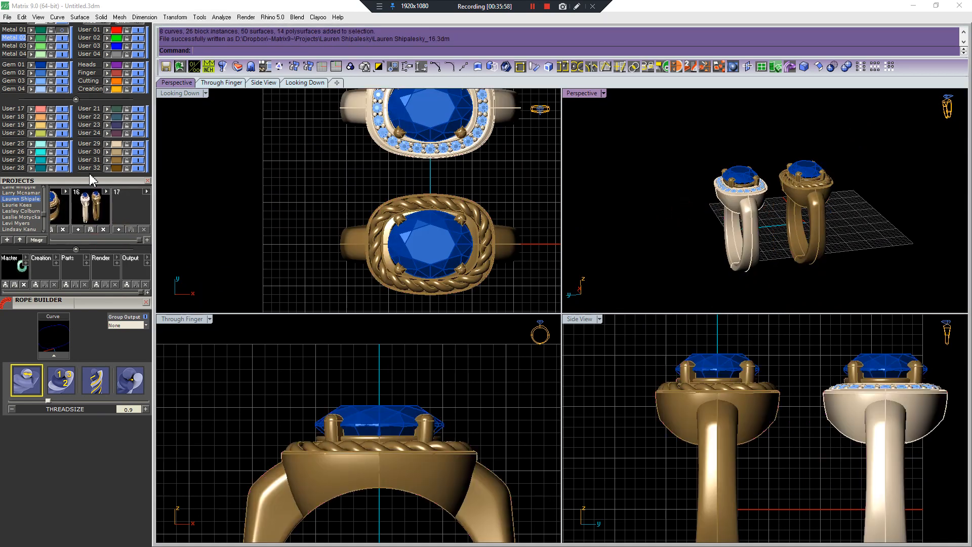
Open the V-Ray render tools and frame both rings in the perspective view.
{"action": "left_click_drag", "start_coordinate": [88, 179], "coordinate": [83, 396]}
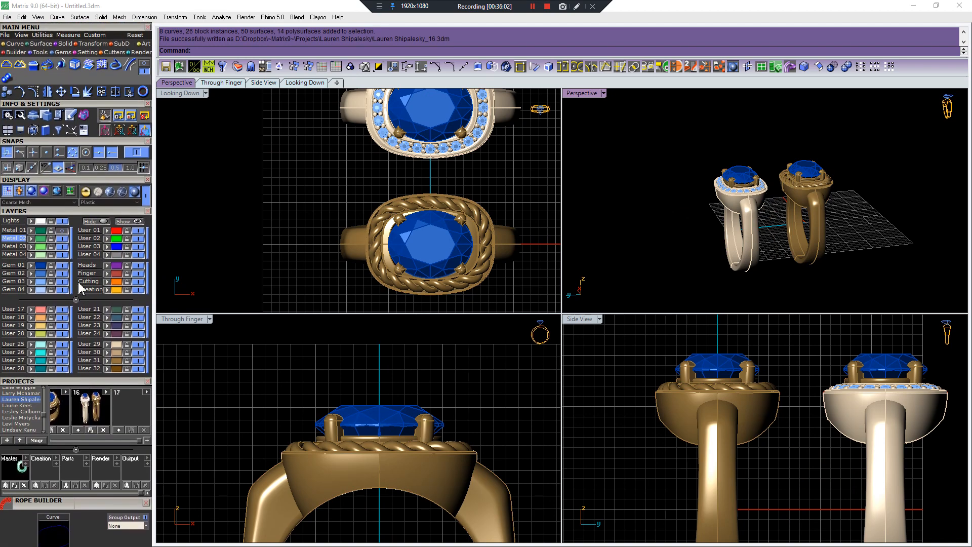
{"action": "left_click", "coordinate": [146, 53]}
{"action": "left_click", "coordinate": [7, 66]}
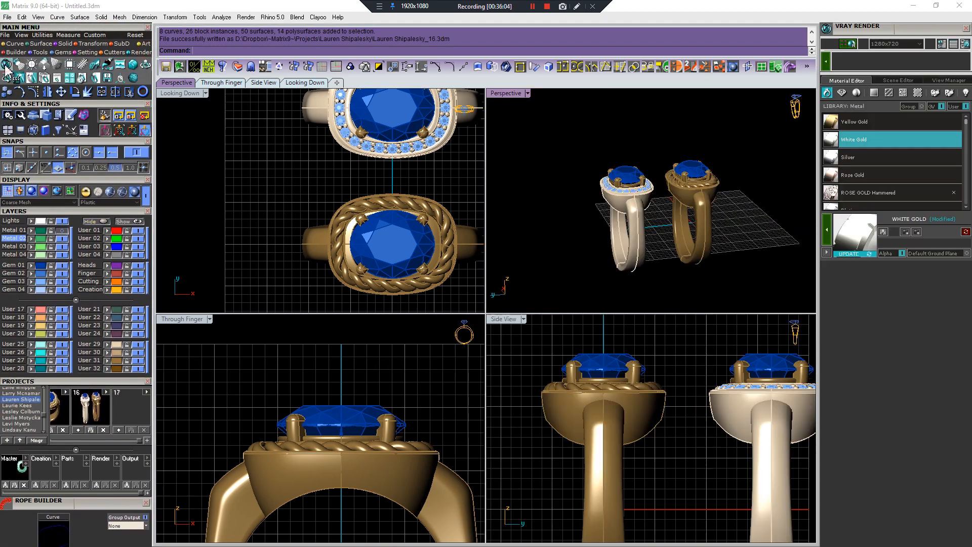
{"action": "mouse_move", "coordinate": [706, 234]}
{"action": "right_mouse_down"}
{"action": "mouse_move", "coordinate": [701, 207]}
{"action": "mouse_move", "coordinate": [705, 223]}
{"action": "right_mouse_up"}
{"action": "scroll", "coordinate": [694, 209], "scroll_direction": "up", "scroll_amount": 4}
{"action": "scroll", "coordinate": [783, 223], "scroll_direction": "down", "scroll_amount": 3}
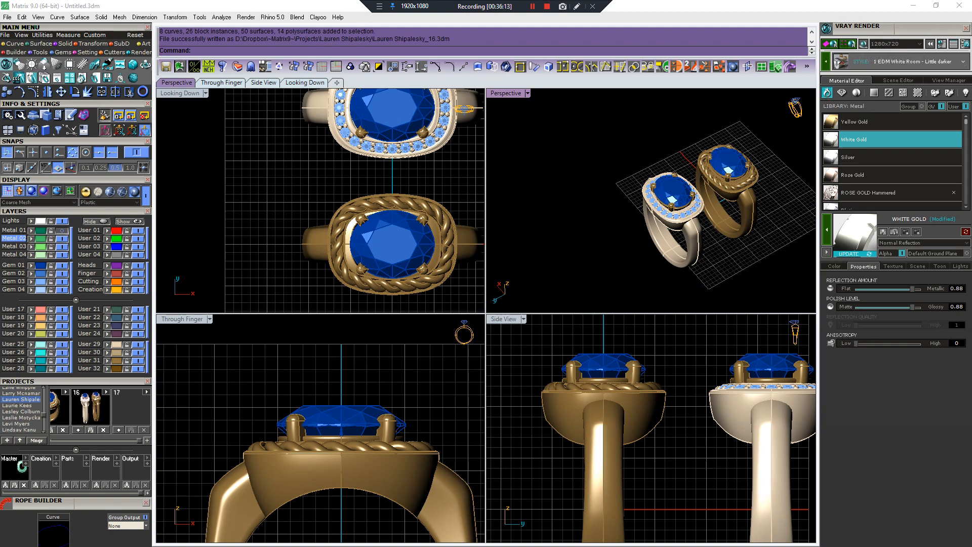
Import Sleeve.3dm into the scene and delete the imported sleeve geometry.
{"action": "left_click_drag", "start_coordinate": [826, 357], "coordinate": [759, 282]}
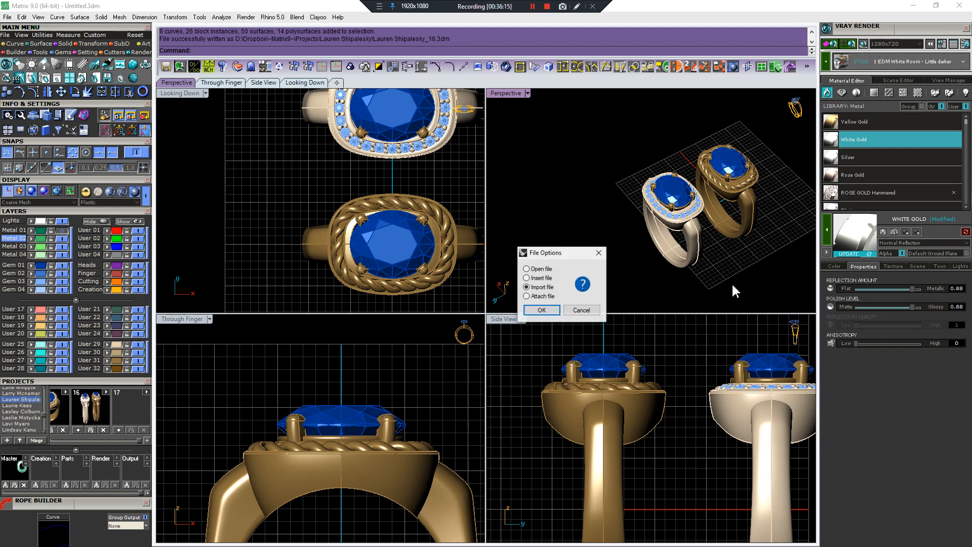
{"action": "left_click", "coordinate": [551, 309]}
{"action": "right_click_drag", "start_coordinate": [738, 252], "coordinate": [627, 237]}
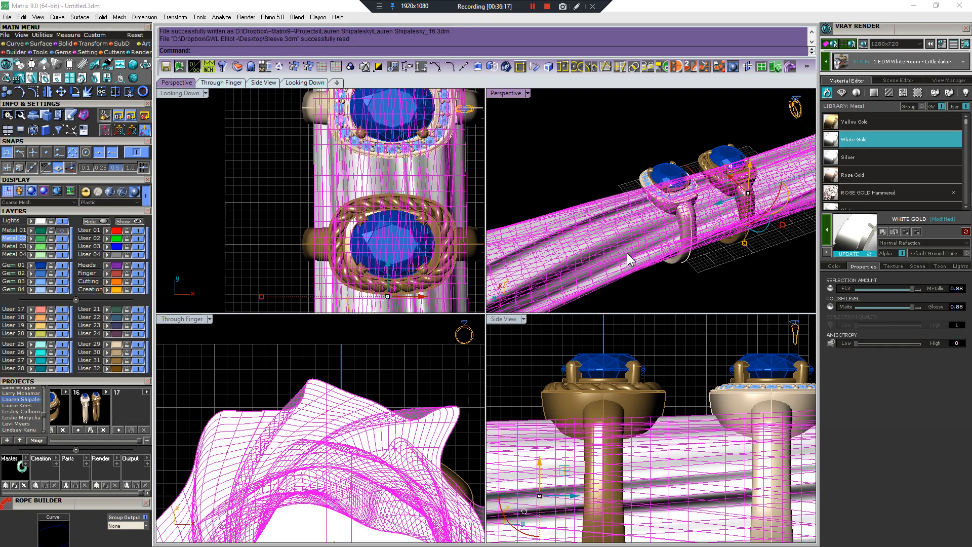
{"action": "left_click", "coordinate": [625, 249]}
{"action": "key", "text": "Delete"}
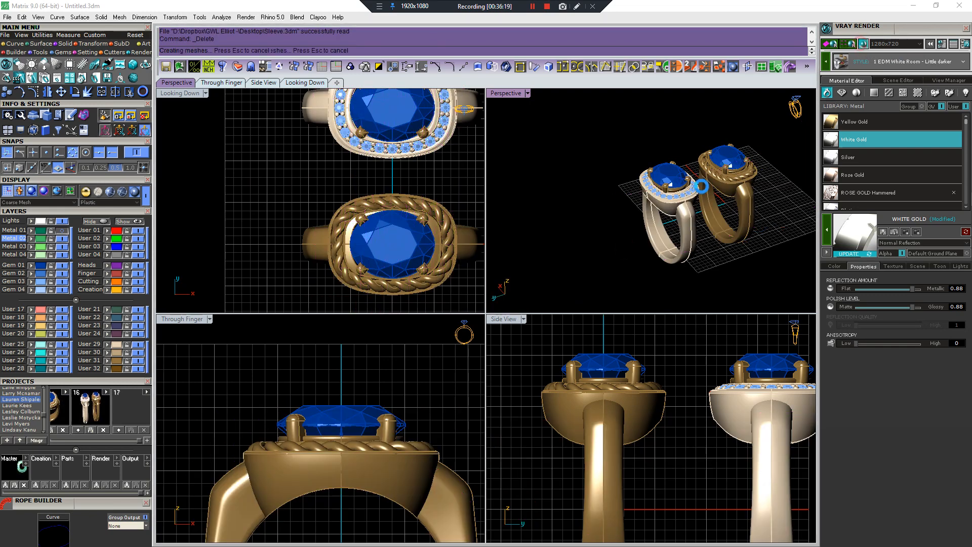
Import Sleeve.3dm again and scale the sleeve in 2D about the origin 0,0,0 in the Through Finger view to fit inside both rings.
{"action": "scroll", "coordinate": [643, 258], "scroll_direction": "down", "scroll_amount": 2}
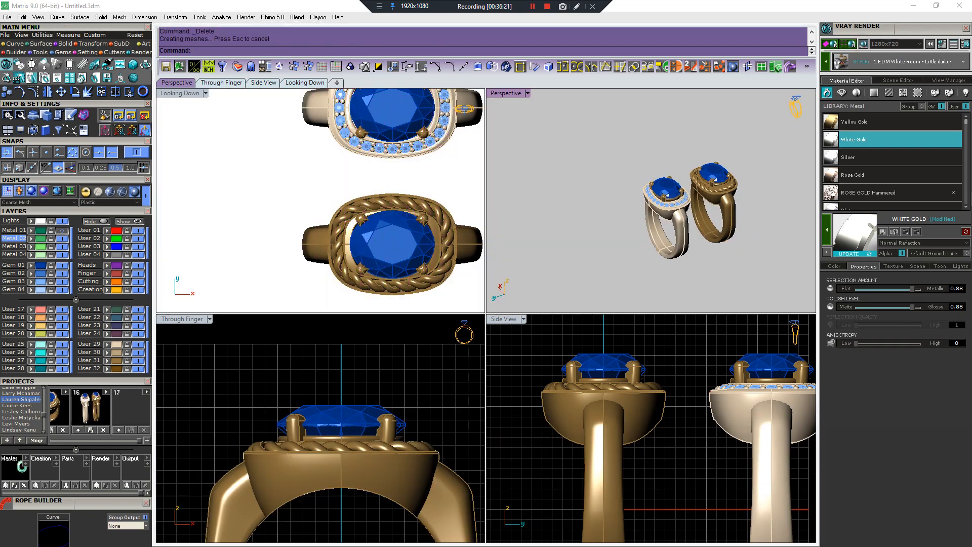
{"action": "left_click_drag", "start_coordinate": [798, 303], "coordinate": [744, 273]}
{"action": "left_click", "coordinate": [531, 311]}
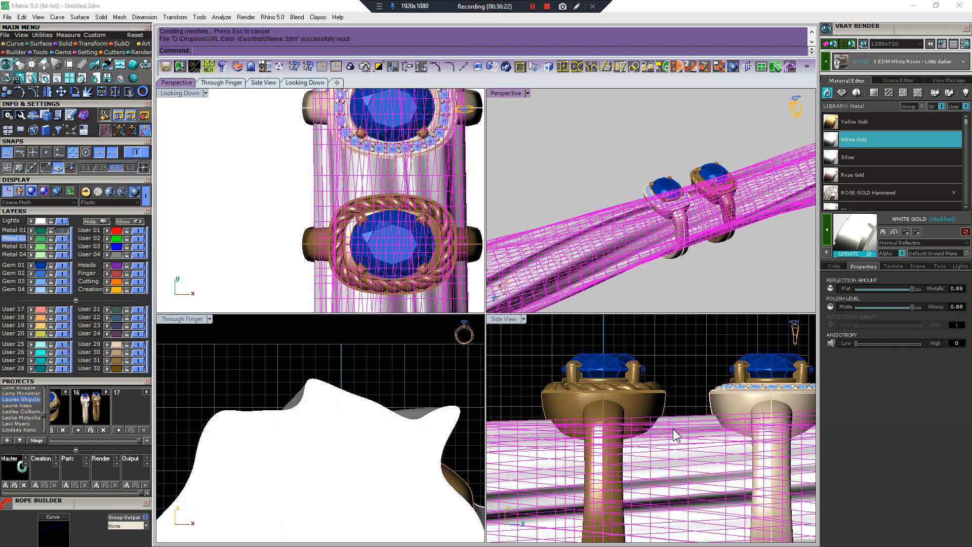
{"action": "scroll", "coordinate": [385, 442], "scroll_direction": "down", "scroll_amount": 8}
{"action": "key", "text": "s"}
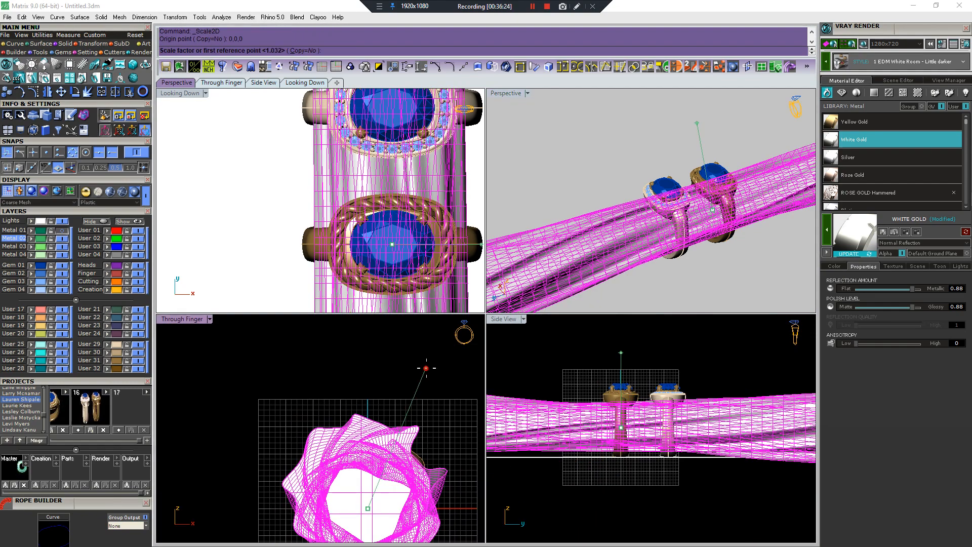
{"action": "left_click", "coordinate": [425, 369]}
{"action": "left_click", "coordinate": [403, 380]}
{"action": "right_click_drag", "start_coordinate": [662, 244], "coordinate": [585, 296]}
{"action": "scroll", "coordinate": [385, 235], "scroll_direction": "down", "scroll_amount": 15}
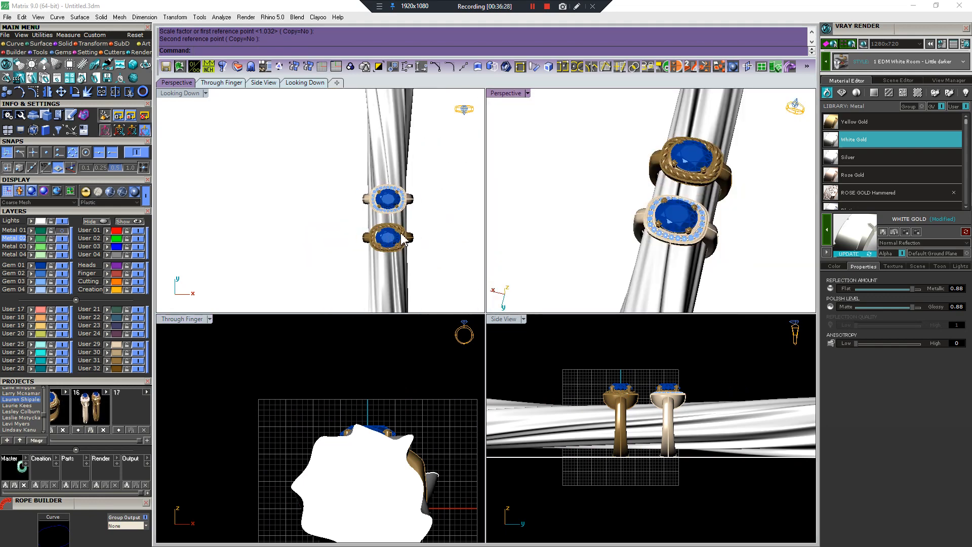
Assign the Anisotropic White ground plane material to the ground surface beneath the rings.
{"action": "left_click", "coordinate": [400, 264]}
{"action": "scroll", "coordinate": [398, 264], "scroll_direction": "down", "scroll_amount": 5}
{"action": "right_click_drag", "start_coordinate": [398, 266], "coordinate": [397, 230]}
{"action": "scroll", "coordinate": [395, 230], "scroll_direction": "up", "scroll_amount": 5}
{"action": "key", "text": "Escape"}
{"action": "scroll", "coordinate": [389, 205], "scroll_direction": "up", "scroll_amount": 8}
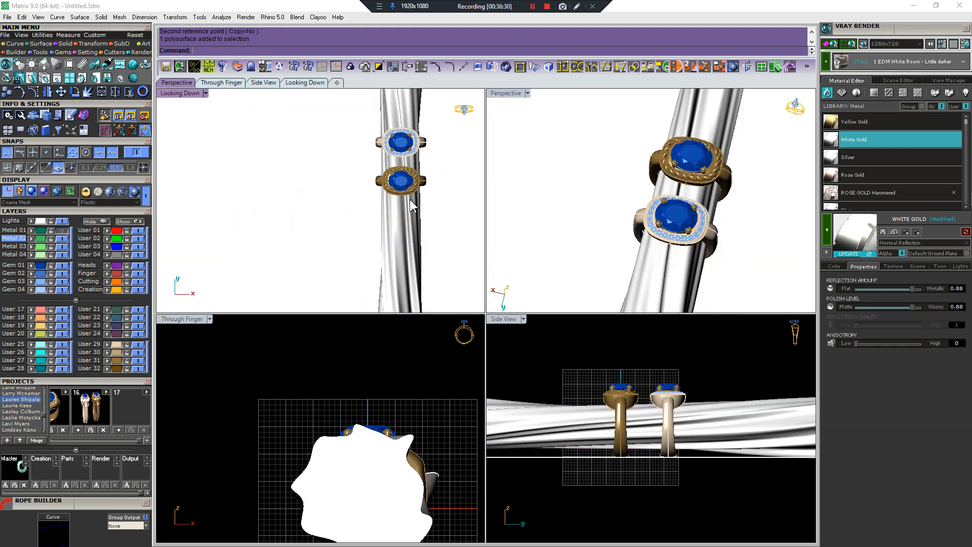
{"action": "scroll", "coordinate": [409, 151], "scroll_direction": "up", "scroll_amount": 6}
{"action": "right_click_drag", "start_coordinate": [410, 151], "coordinate": [424, 174]}
{"action": "right_click_drag", "start_coordinate": [669, 204], "coordinate": [612, 215]}
{"action": "scroll", "coordinate": [603, 235], "scroll_direction": "up", "scroll_amount": 3}
{"action": "left_click", "coordinate": [680, 254]}
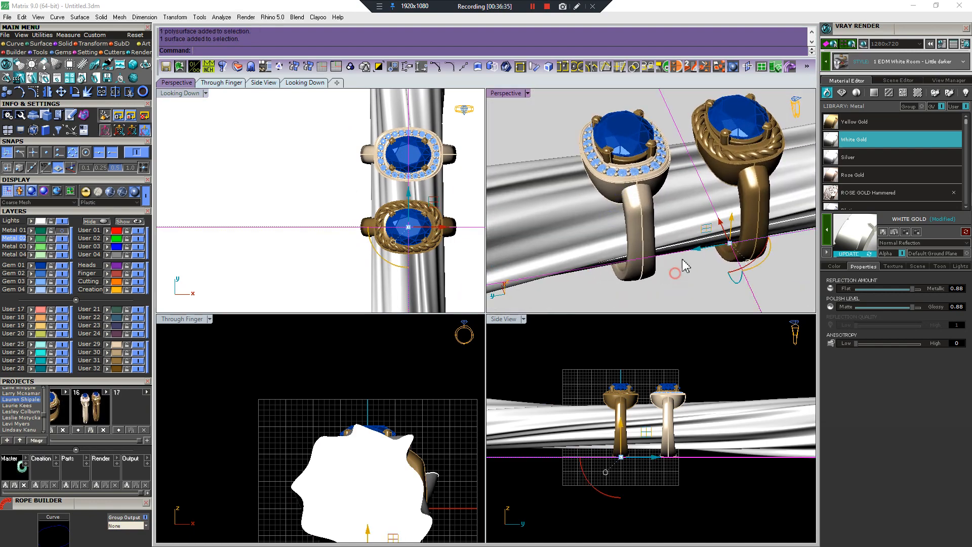
{"action": "left_click", "coordinate": [875, 93]}
{"action": "left_click", "coordinate": [828, 235]}
{"action": "key", "text": "Escape"}
{"action": "right_click_drag", "start_coordinate": [729, 217], "coordinate": [689, 229], "text": "shift"}
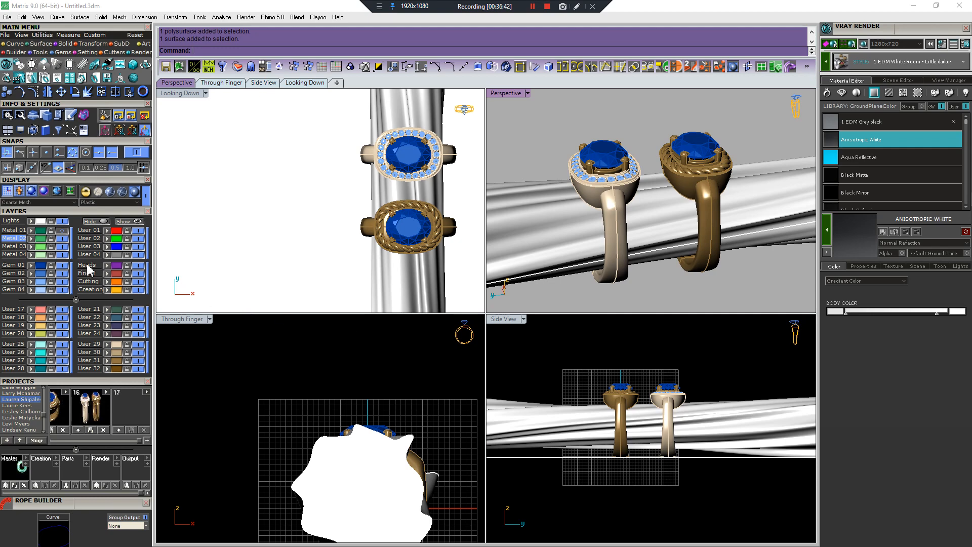
Hide the gem layers and assign White Gold to all the metal parts of both rings.
{"action": "left_click", "coordinate": [69, 278]}
{"action": "key", "text": "ctrl+a"}
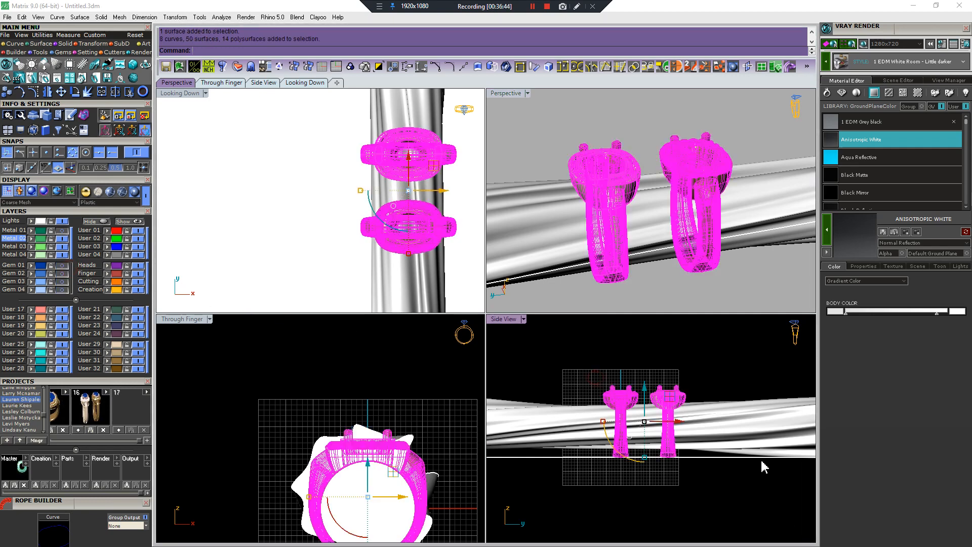
{"action": "left_click", "coordinate": [829, 92]}
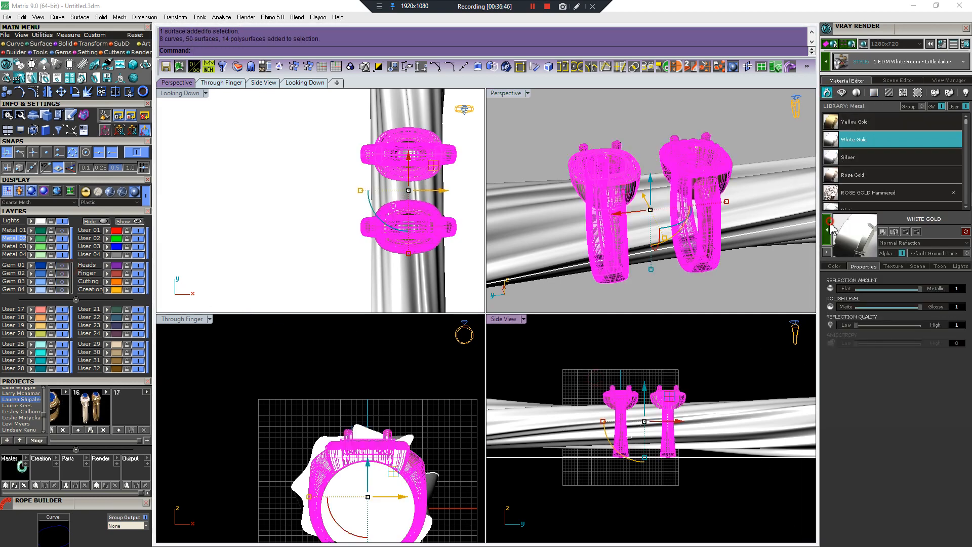
{"action": "left_click", "coordinate": [603, 383]}
Show layer Gem 01 and assign Topaz Green Mystic to the oval centre stones of both rings.
{"action": "left_click", "coordinate": [62, 264]}
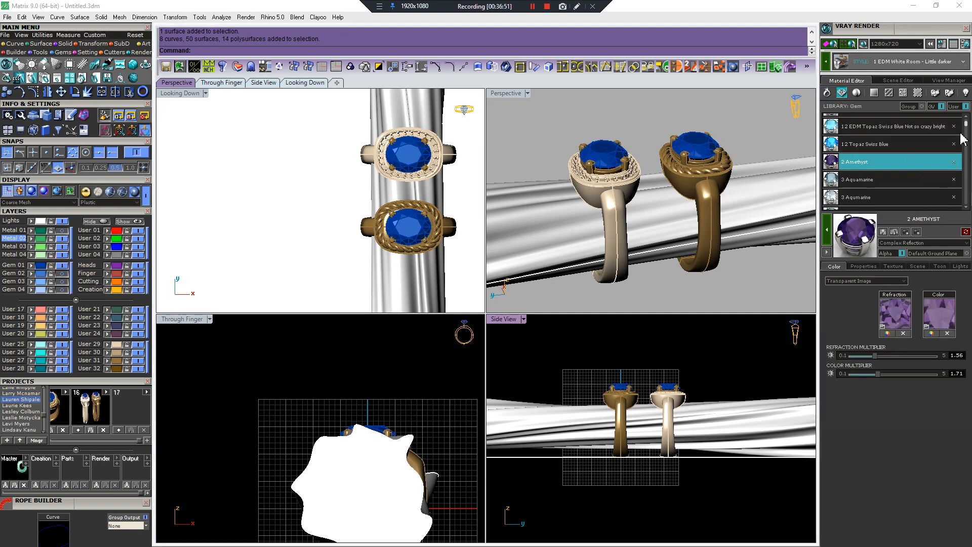
{"action": "left_click_drag", "start_coordinate": [966, 122], "coordinate": [965, 189]}
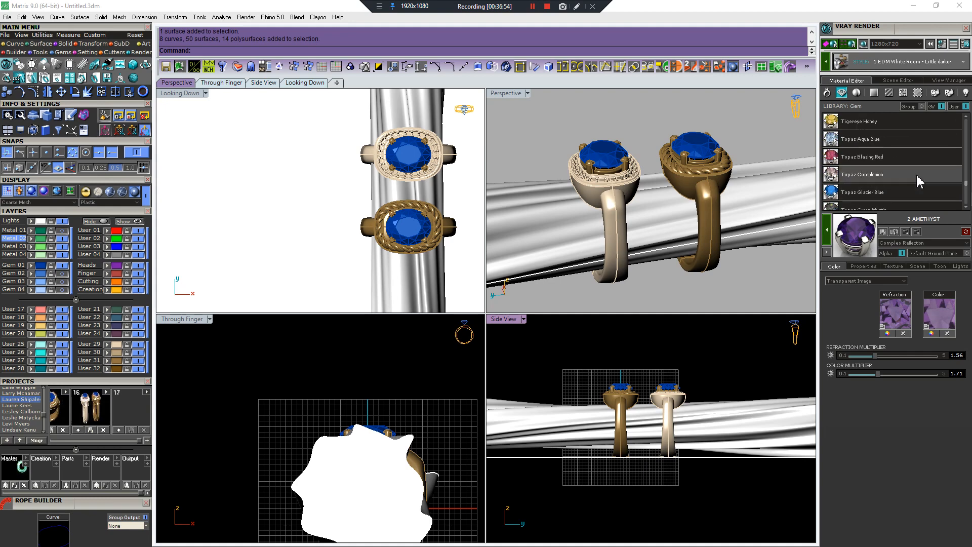
{"action": "scroll", "coordinate": [917, 181], "scroll_direction": "down", "scroll_amount": 1}
{"action": "left_click", "coordinate": [911, 157]}
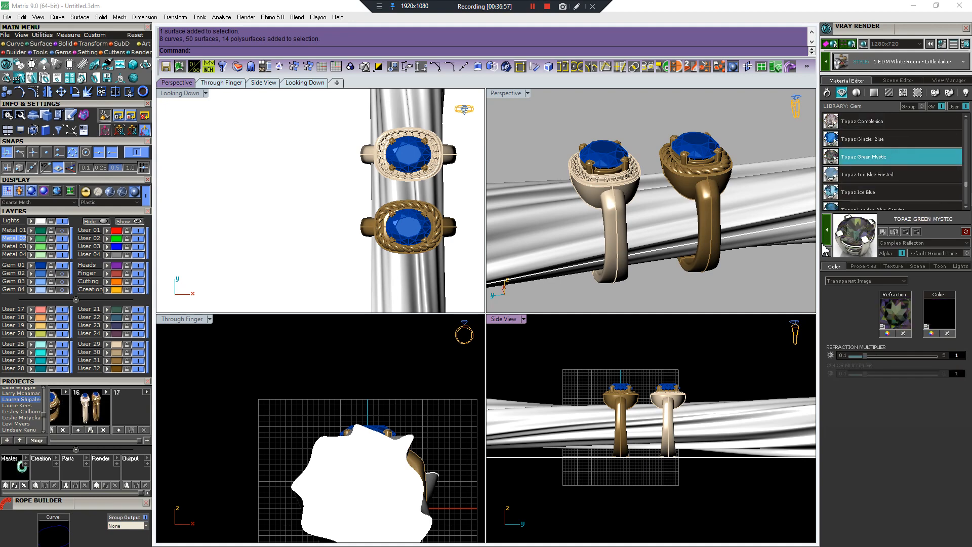
{"action": "left_click", "coordinate": [694, 148]}
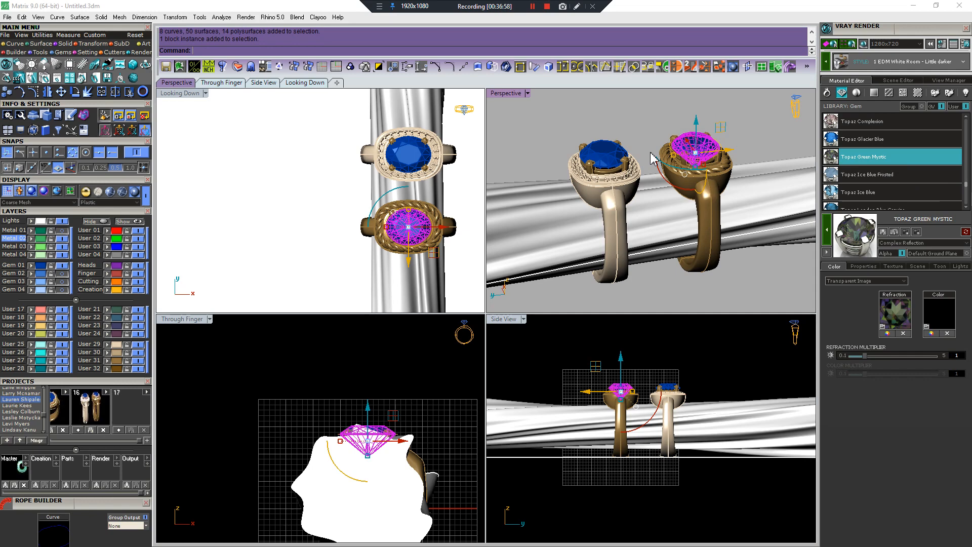
{"action": "left_click", "coordinate": [599, 152], "text": "shift"}
{"action": "left_click", "coordinate": [827, 231]}
{"action": "key", "text": "Escape"}
{"action": "right_click_drag", "start_coordinate": [674, 172], "coordinate": [707, 225]}
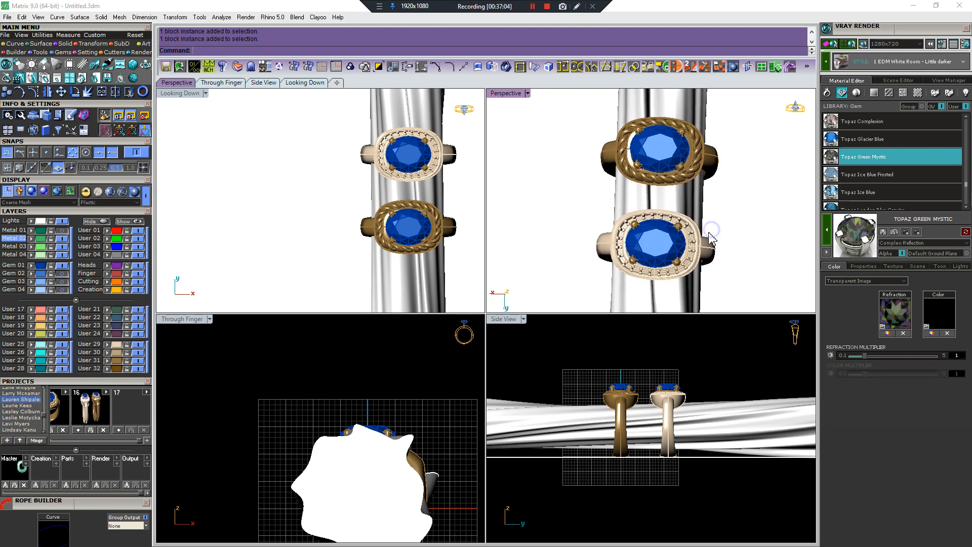
Show layers Gem 02 to Gem 04 and assign the 1 Diamond material to the small halo gems.
{"action": "left_click", "coordinate": [62, 275]}
{"action": "left_click", "coordinate": [64, 282]}
{"action": "left_click", "coordinate": [62, 289]}
{"action": "left_click", "coordinate": [42, 283]}
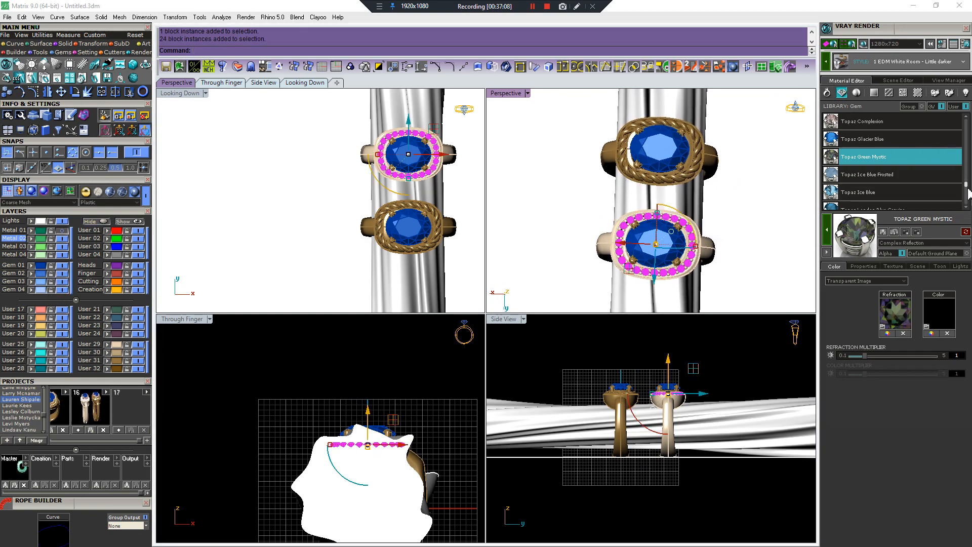
{"action": "left_click_drag", "start_coordinate": [966, 183], "coordinate": [965, 116]}
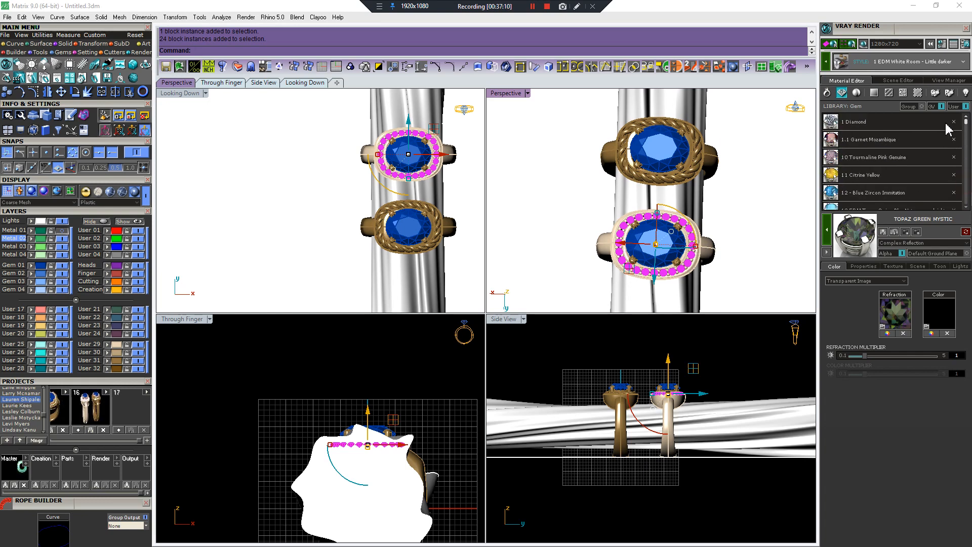
{"action": "left_click", "coordinate": [905, 128]}
{"action": "left_click", "coordinate": [713, 235]}
Render both rings from above with V-Ray at 1280x720 and start naming the bitmap image in the GWL VIP folder.
{"action": "right_click_drag", "start_coordinate": [710, 233], "coordinate": [722, 228], "text": "shift"}
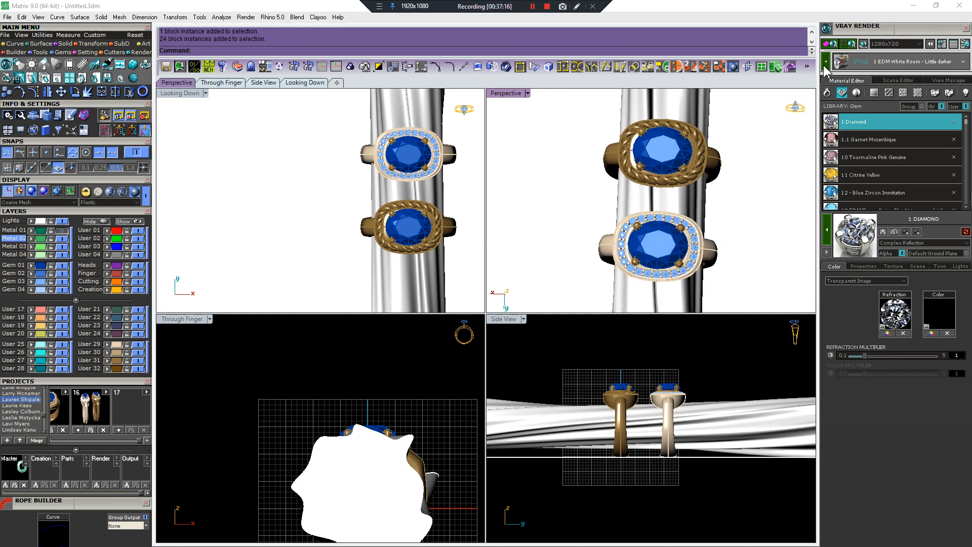
{"action": "left_click", "coordinate": [831, 46]}
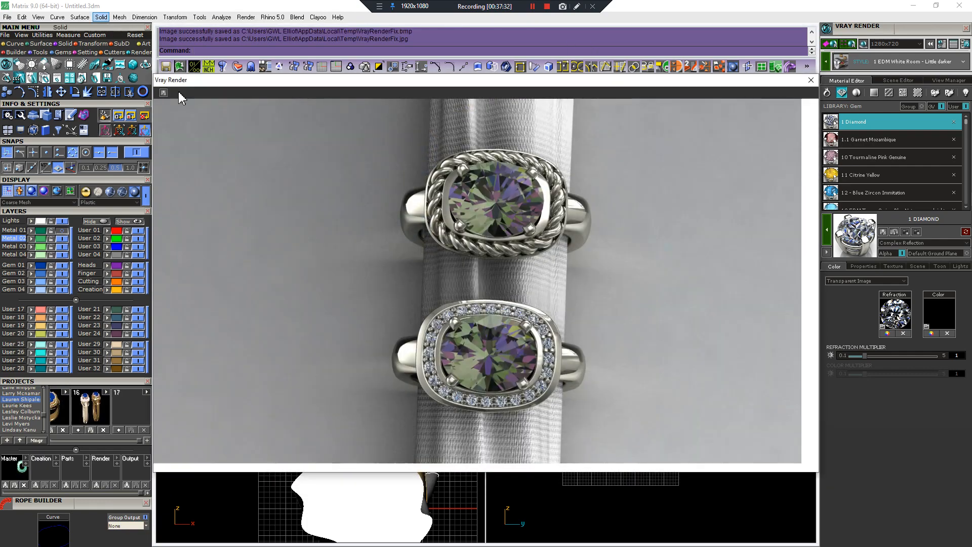
{"action": "left_click", "coordinate": [165, 93]}
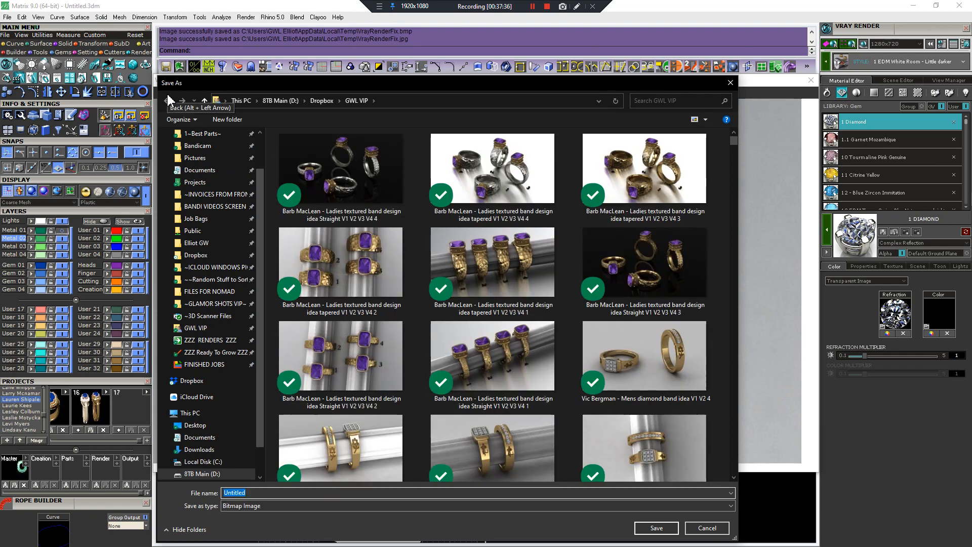
{"action": "type", "text": "L"}
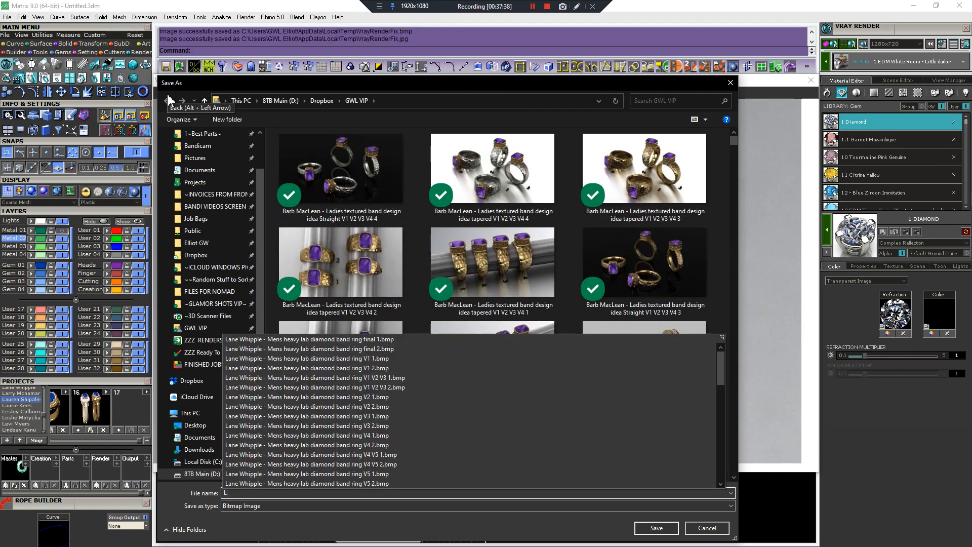